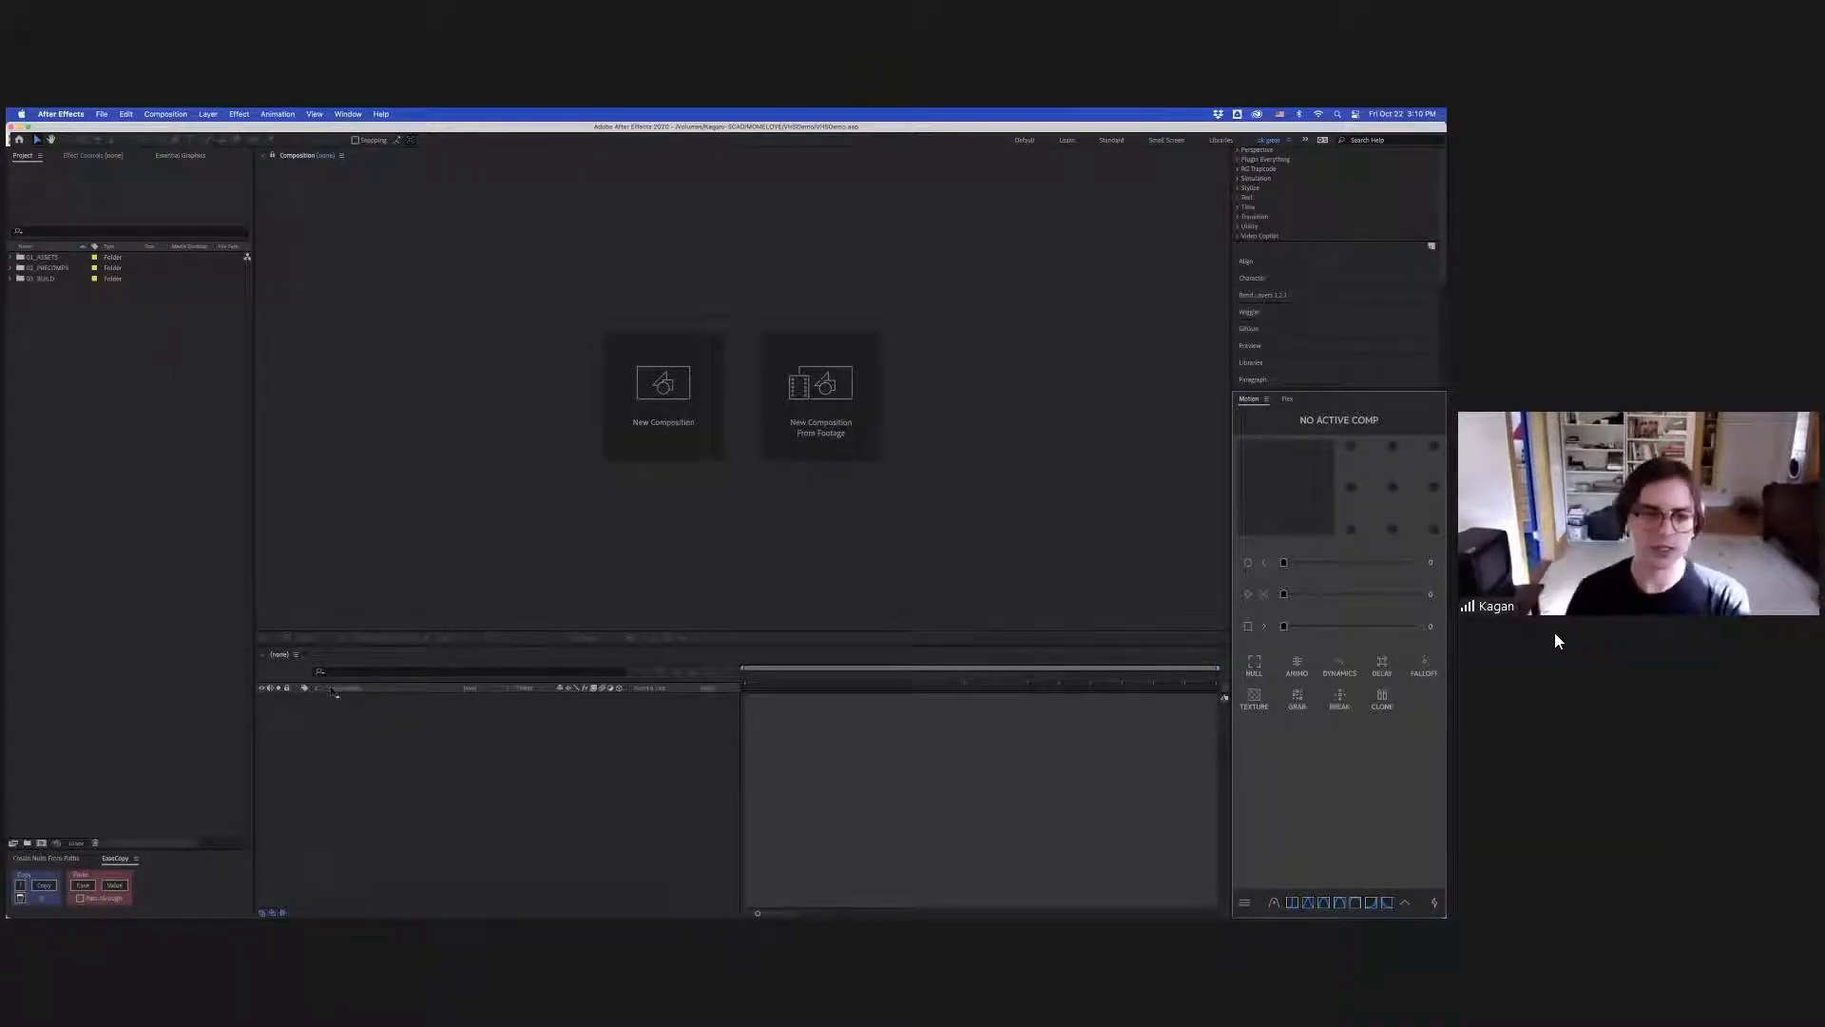
# Import TestFootage.mp4 from VHSDemo/ASSETS/VIDEO into the 01_ASSETS folder and create a composition from it.
pyautogui.click(42, 257)
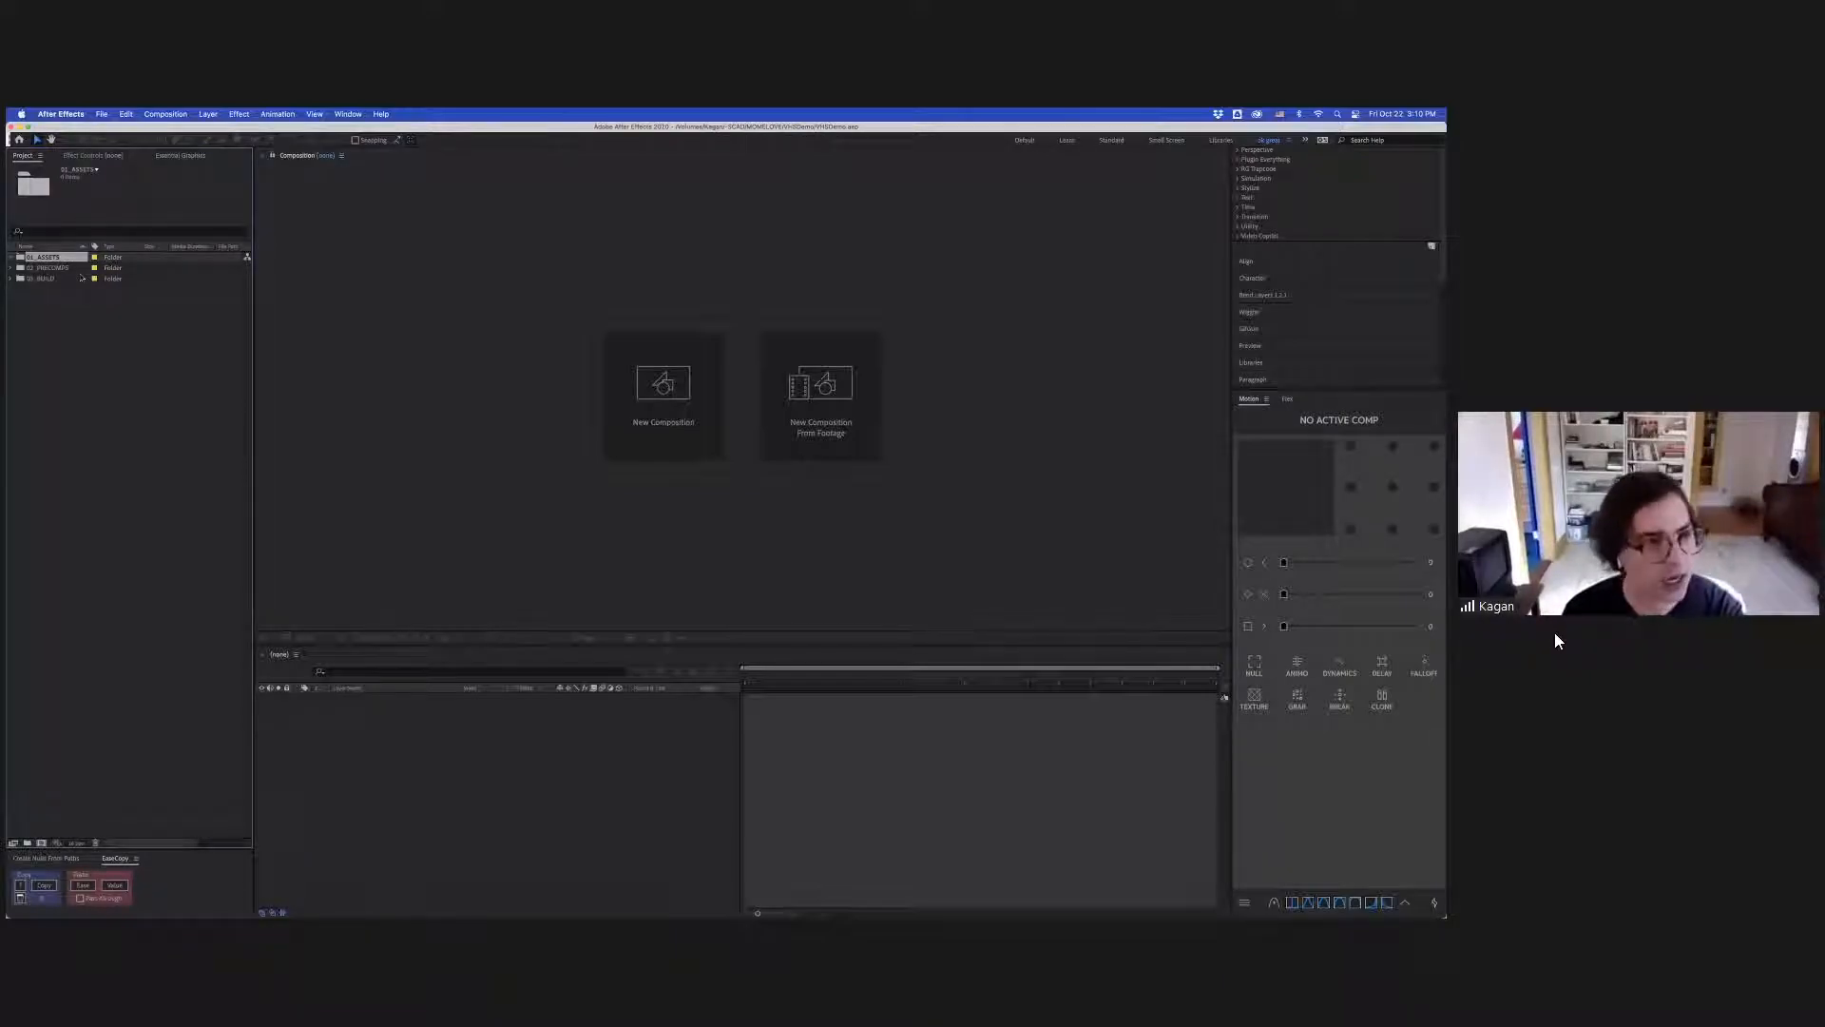
pyautogui.doubleClick(103, 333)
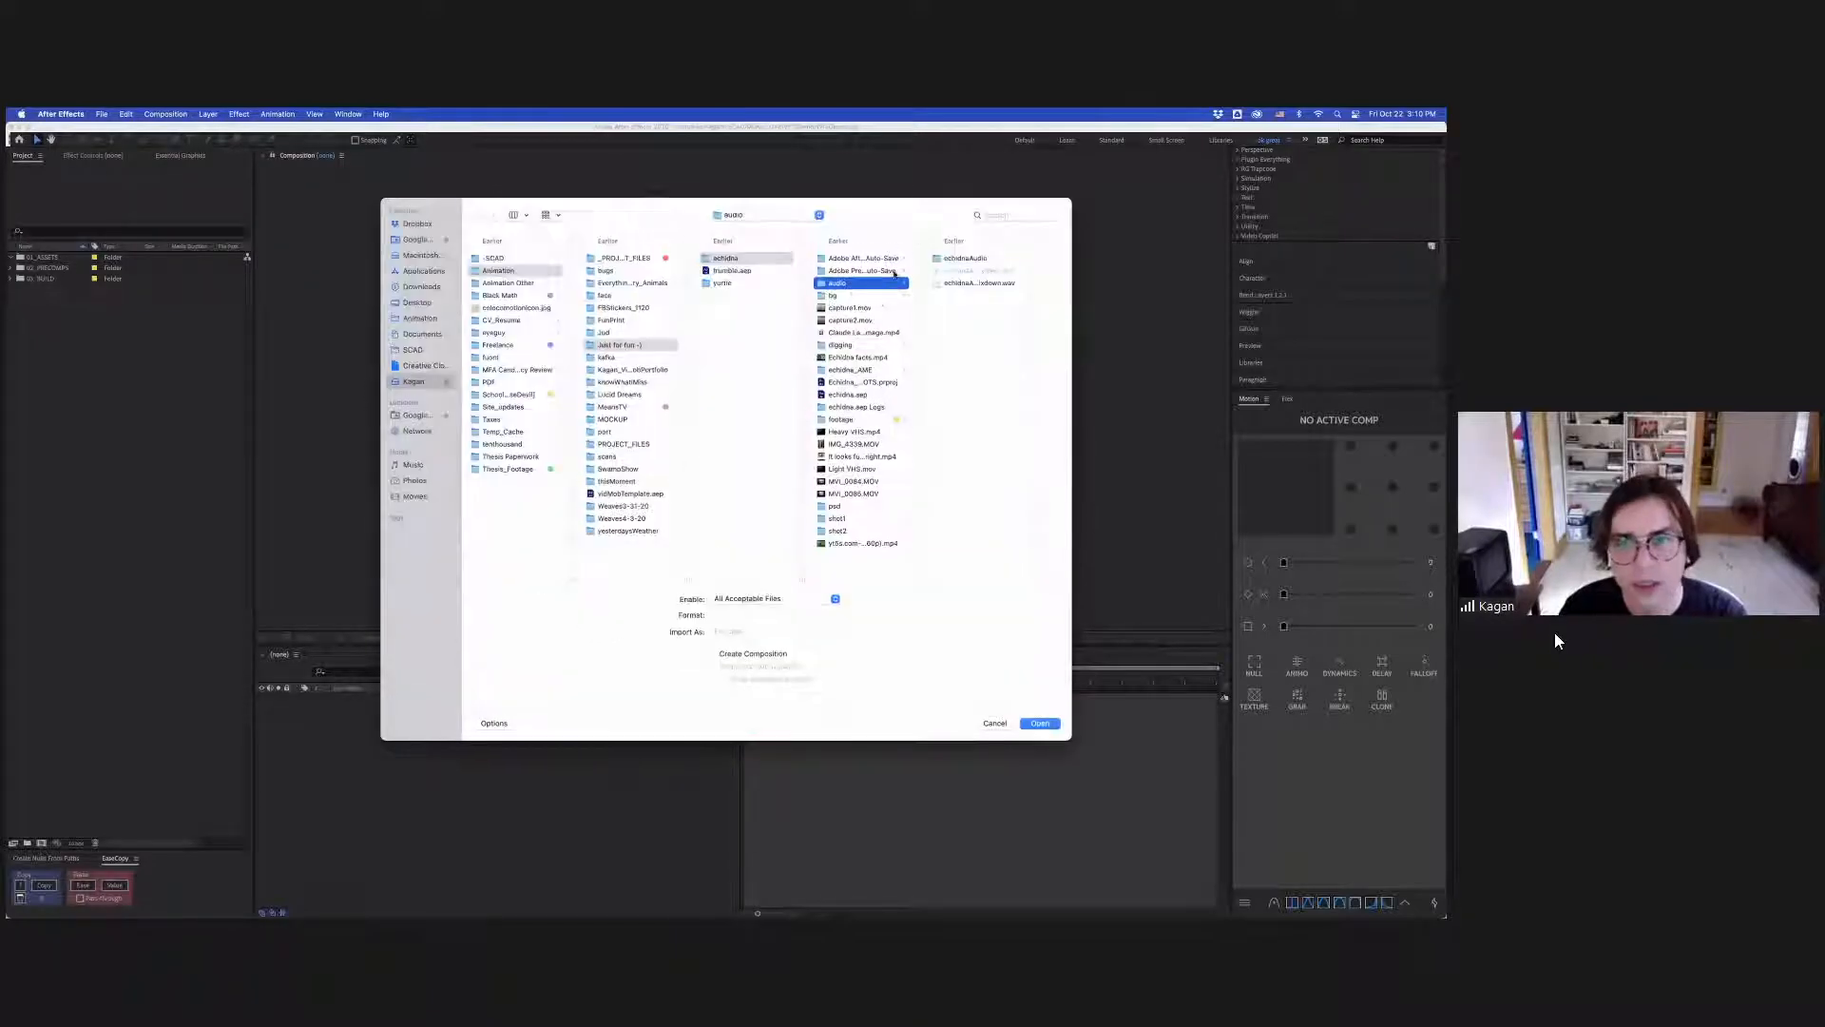
pyautogui.click(494, 259)
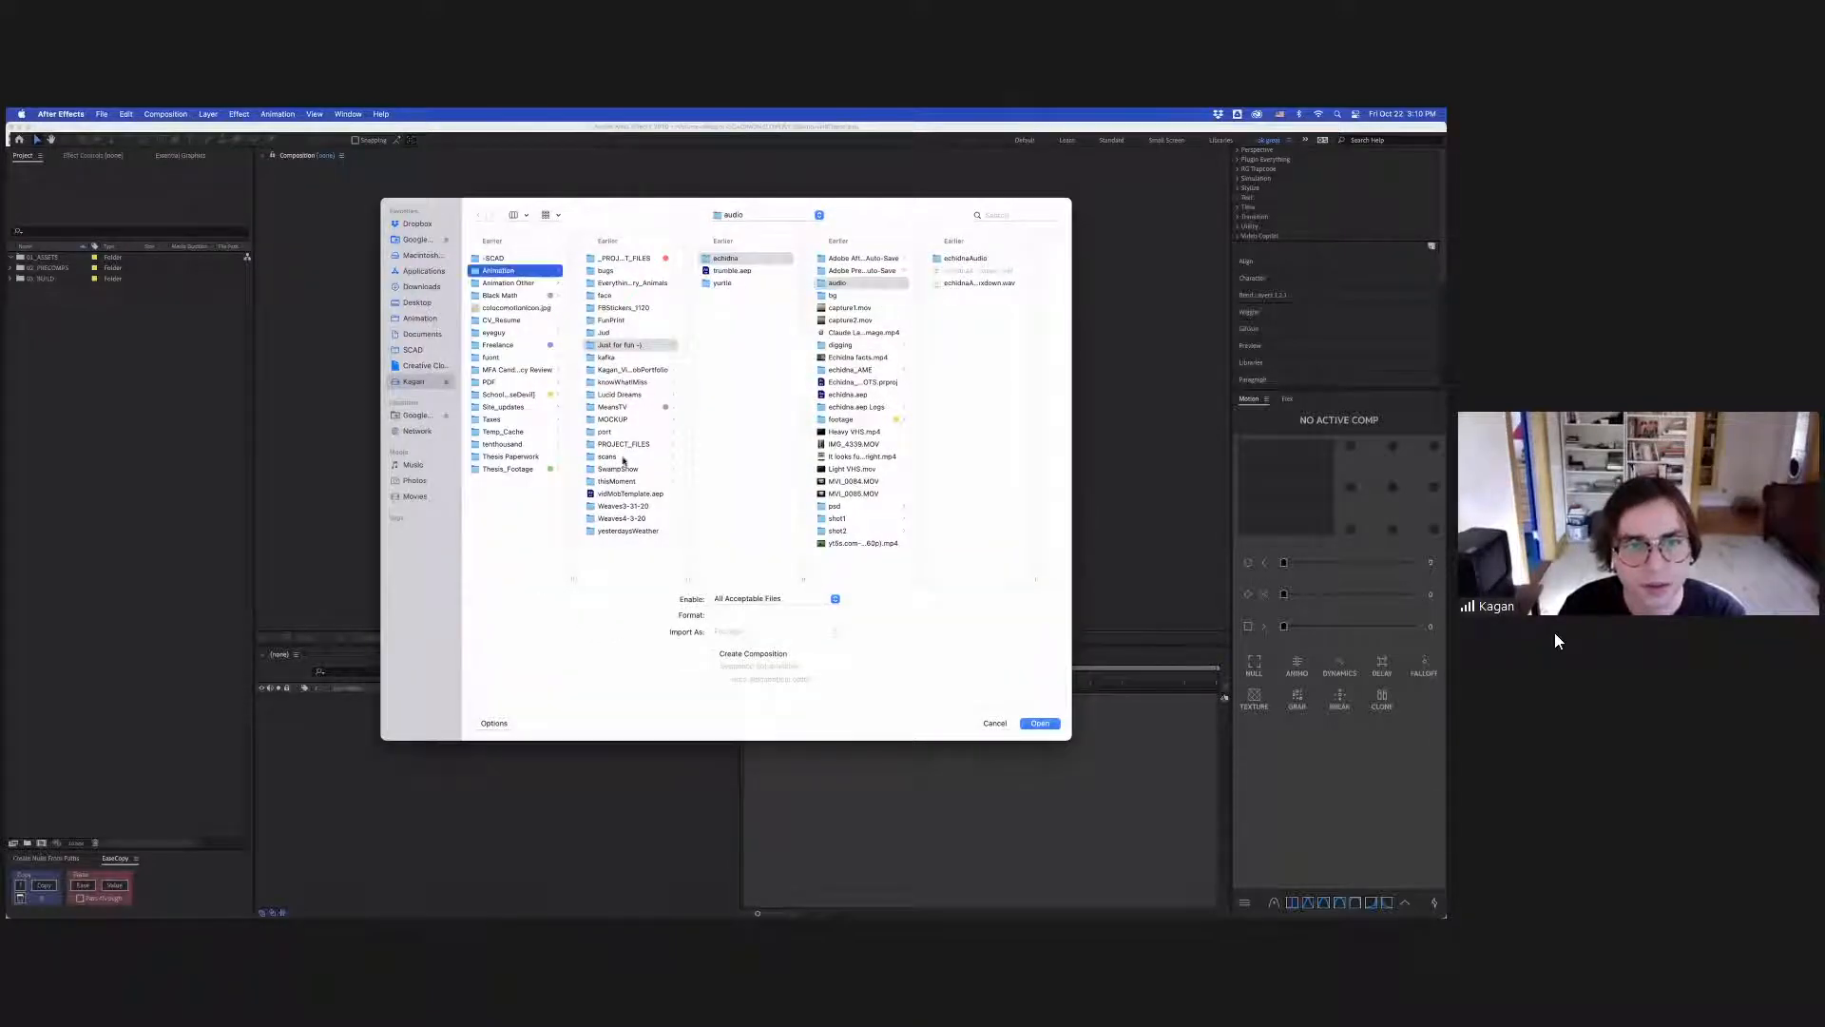
pyautogui.scroll(-1, 629, 513)
pyautogui.click(628, 460)
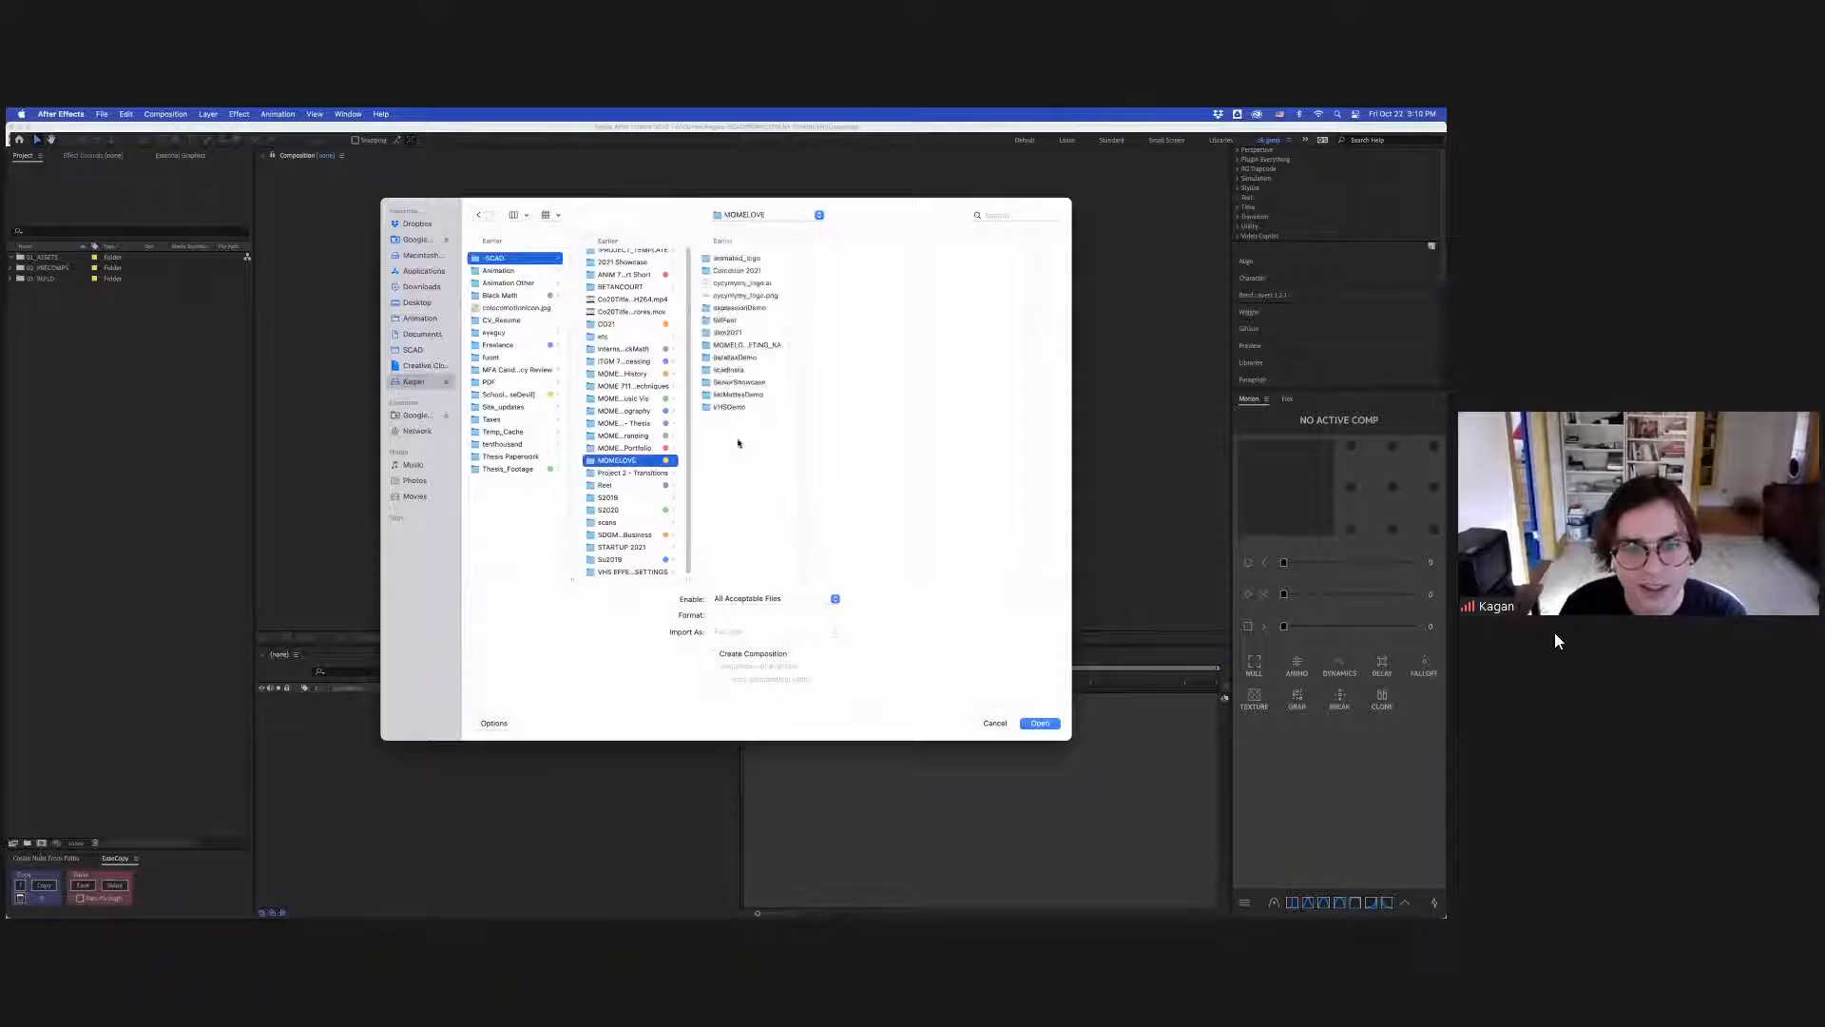
pyautogui.click(745, 407)
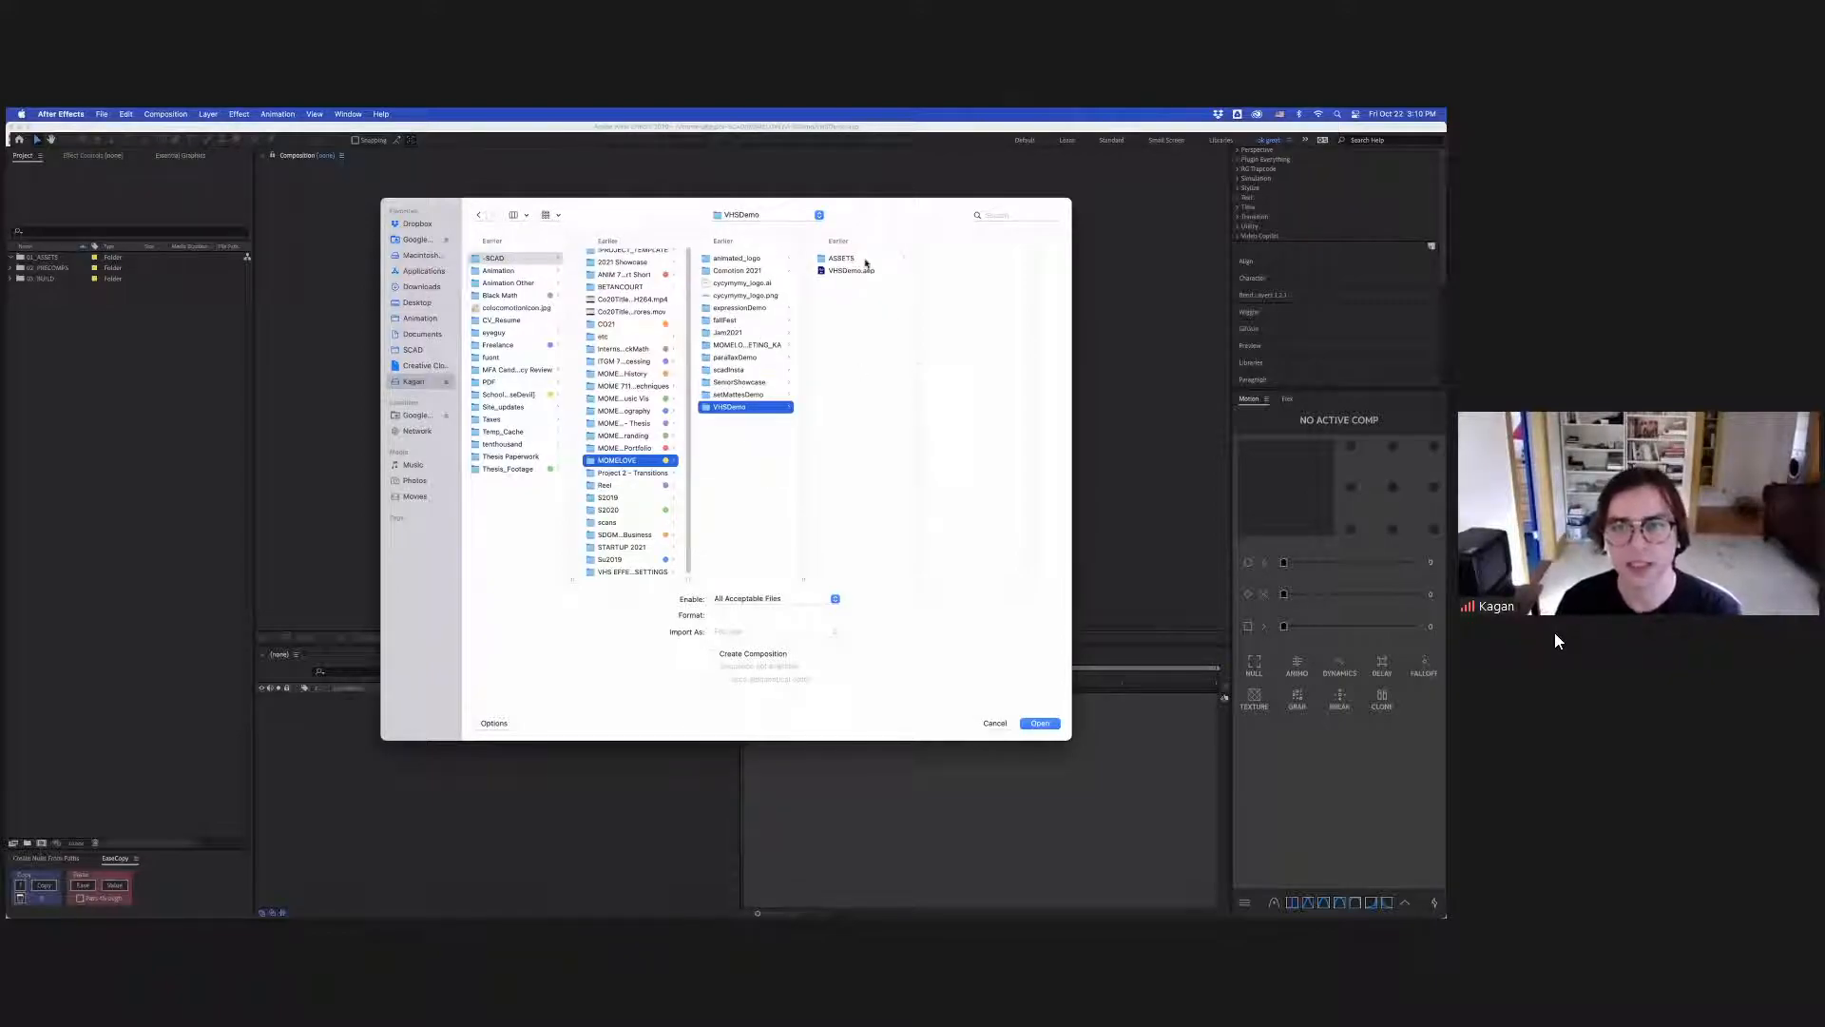
pyautogui.click(842, 259)
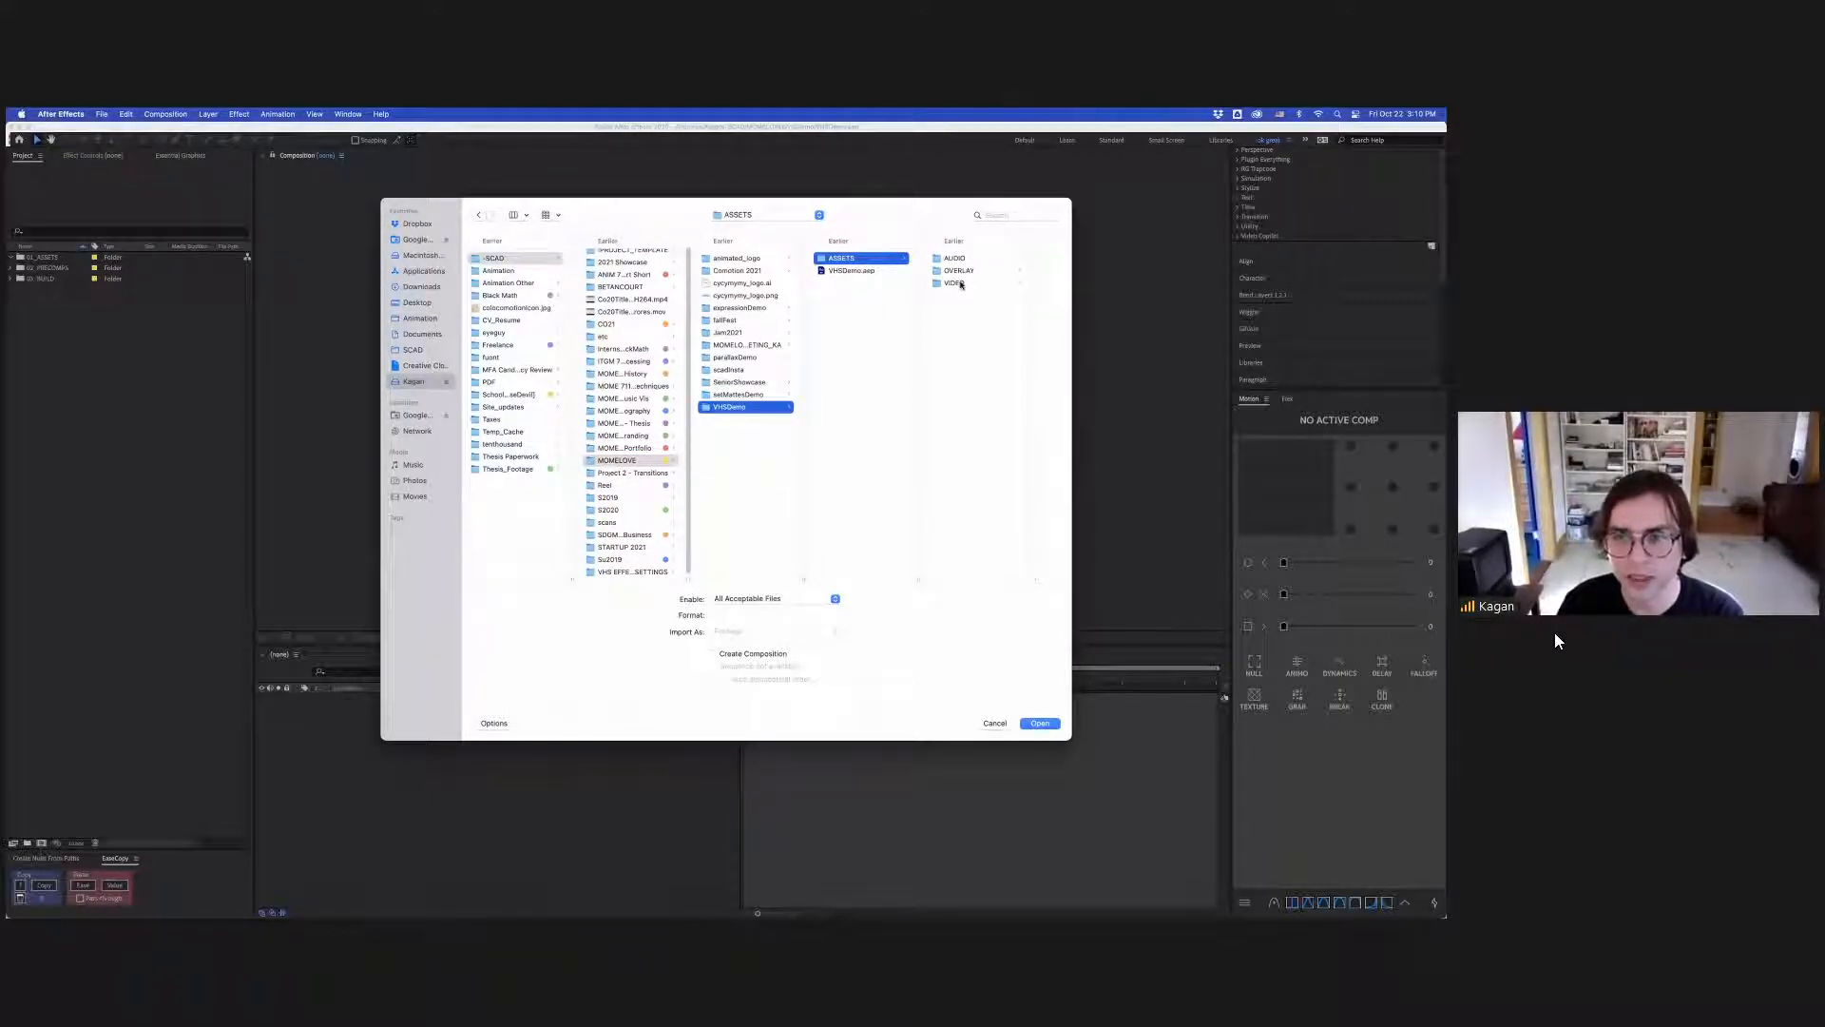
pyautogui.click(955, 283)
pyautogui.click(1002, 258)
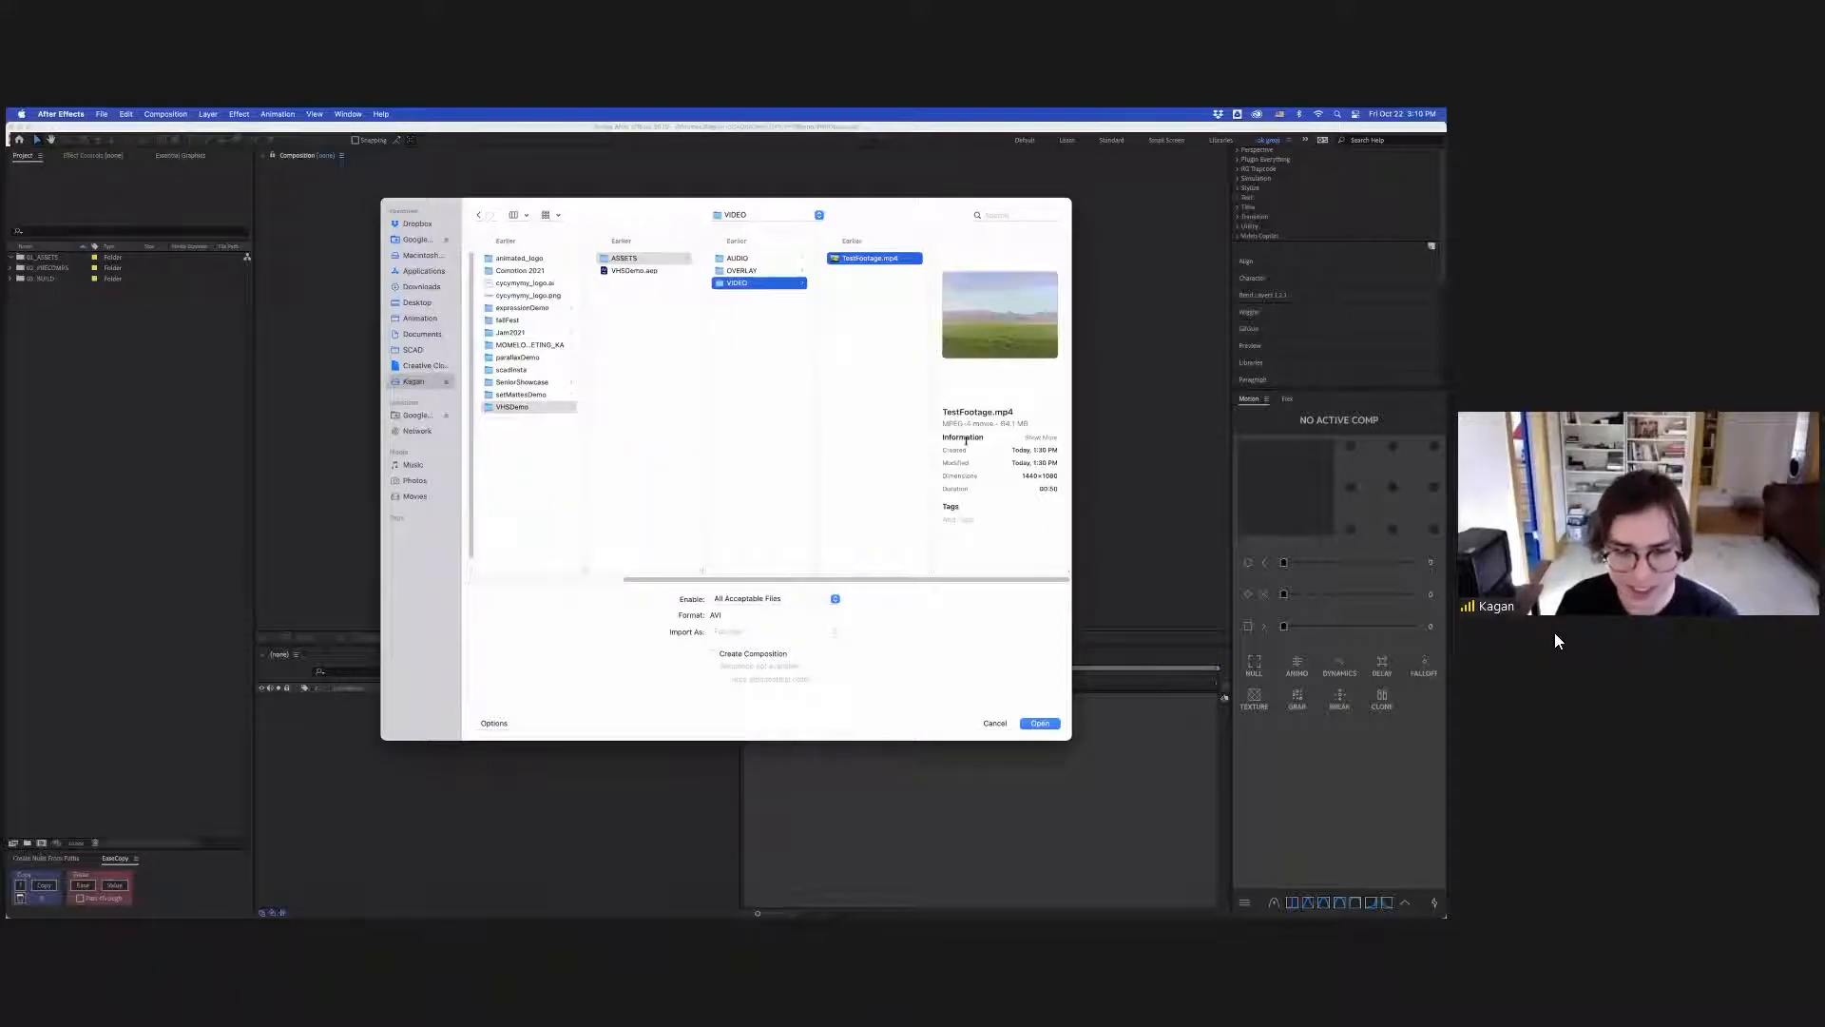
pyautogui.press('Return')
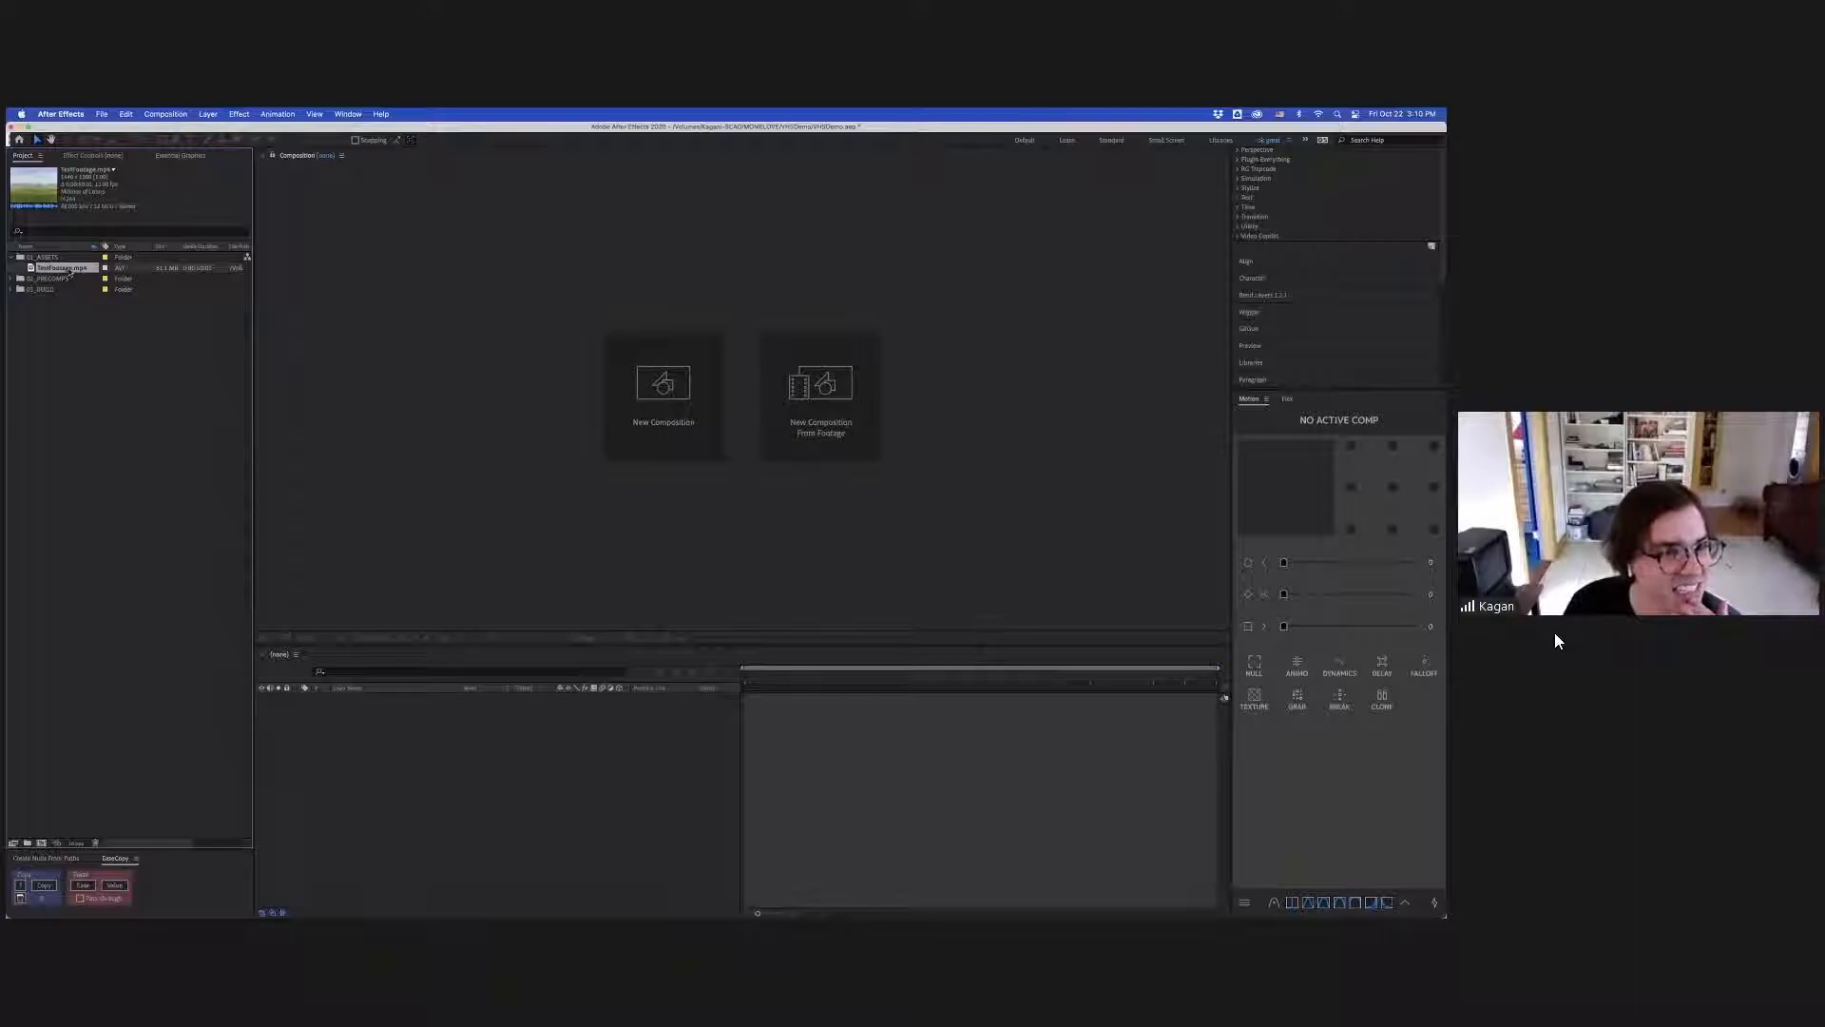
pyautogui.click(42, 844)
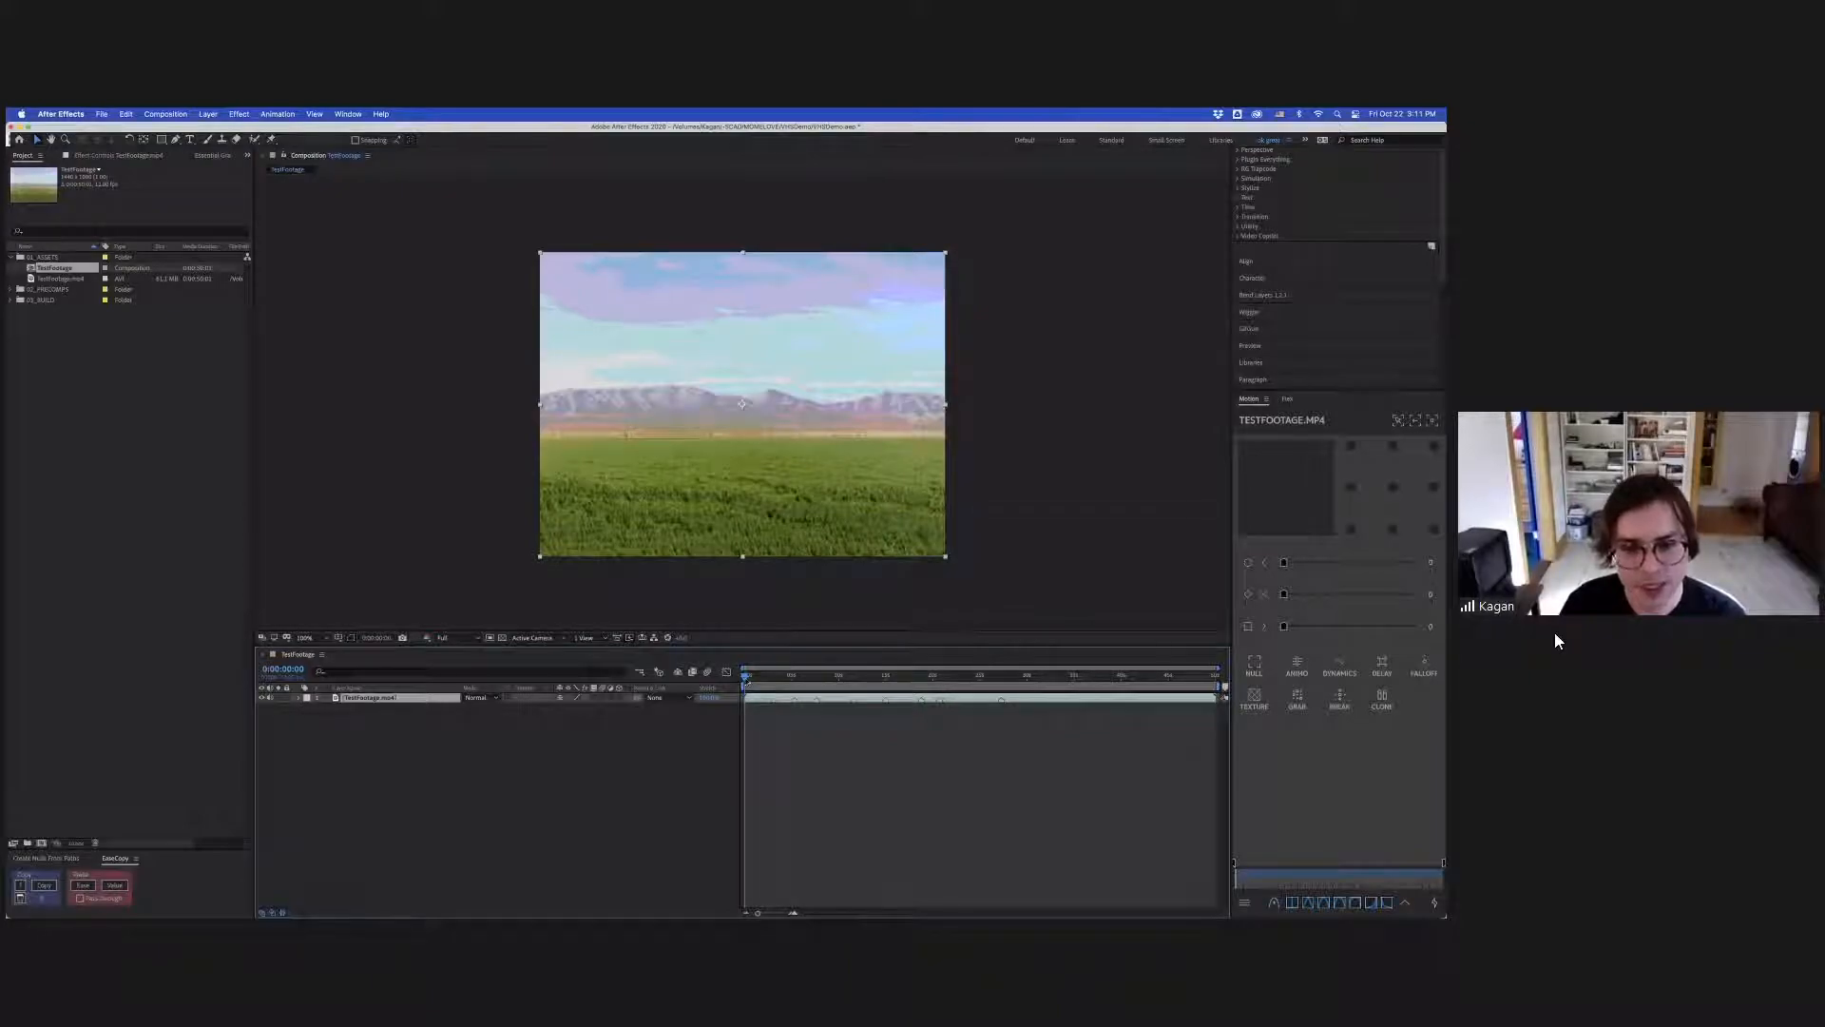
# Play back several parts of the TestFootage composition to preview the duck animation.
pyautogui.press('space')
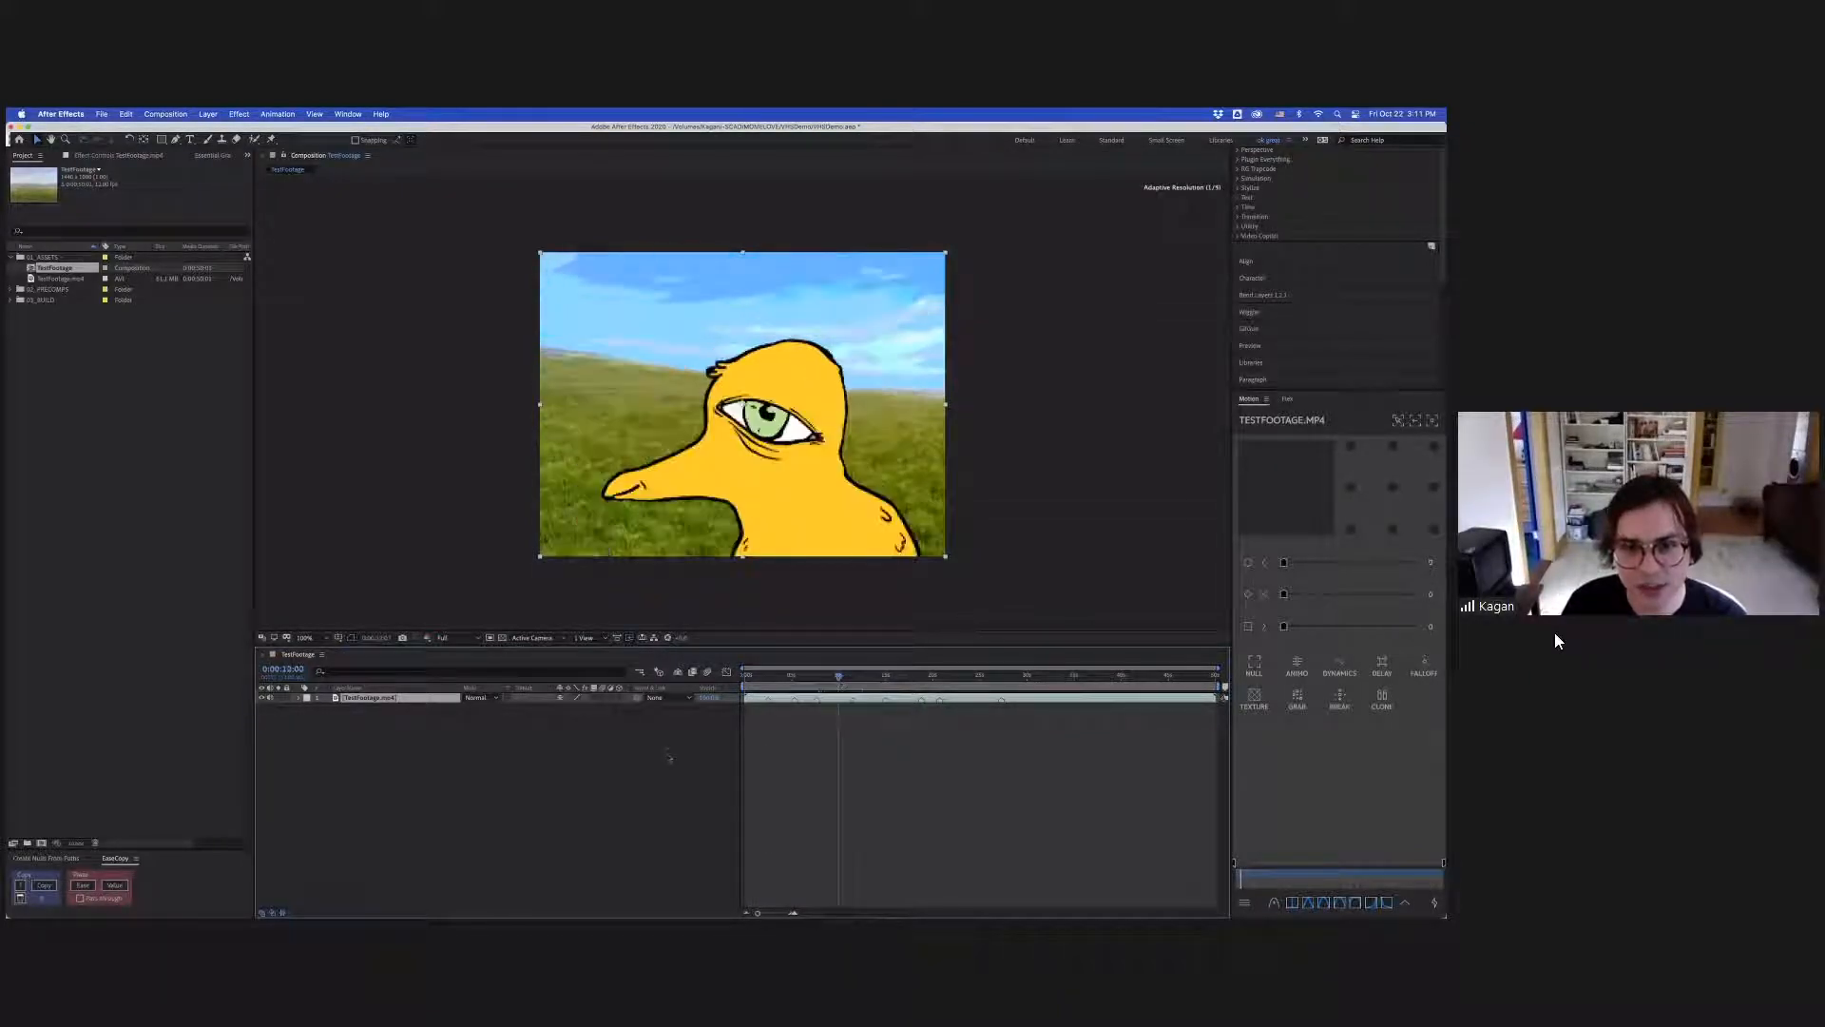
pyautogui.click(661, 737)
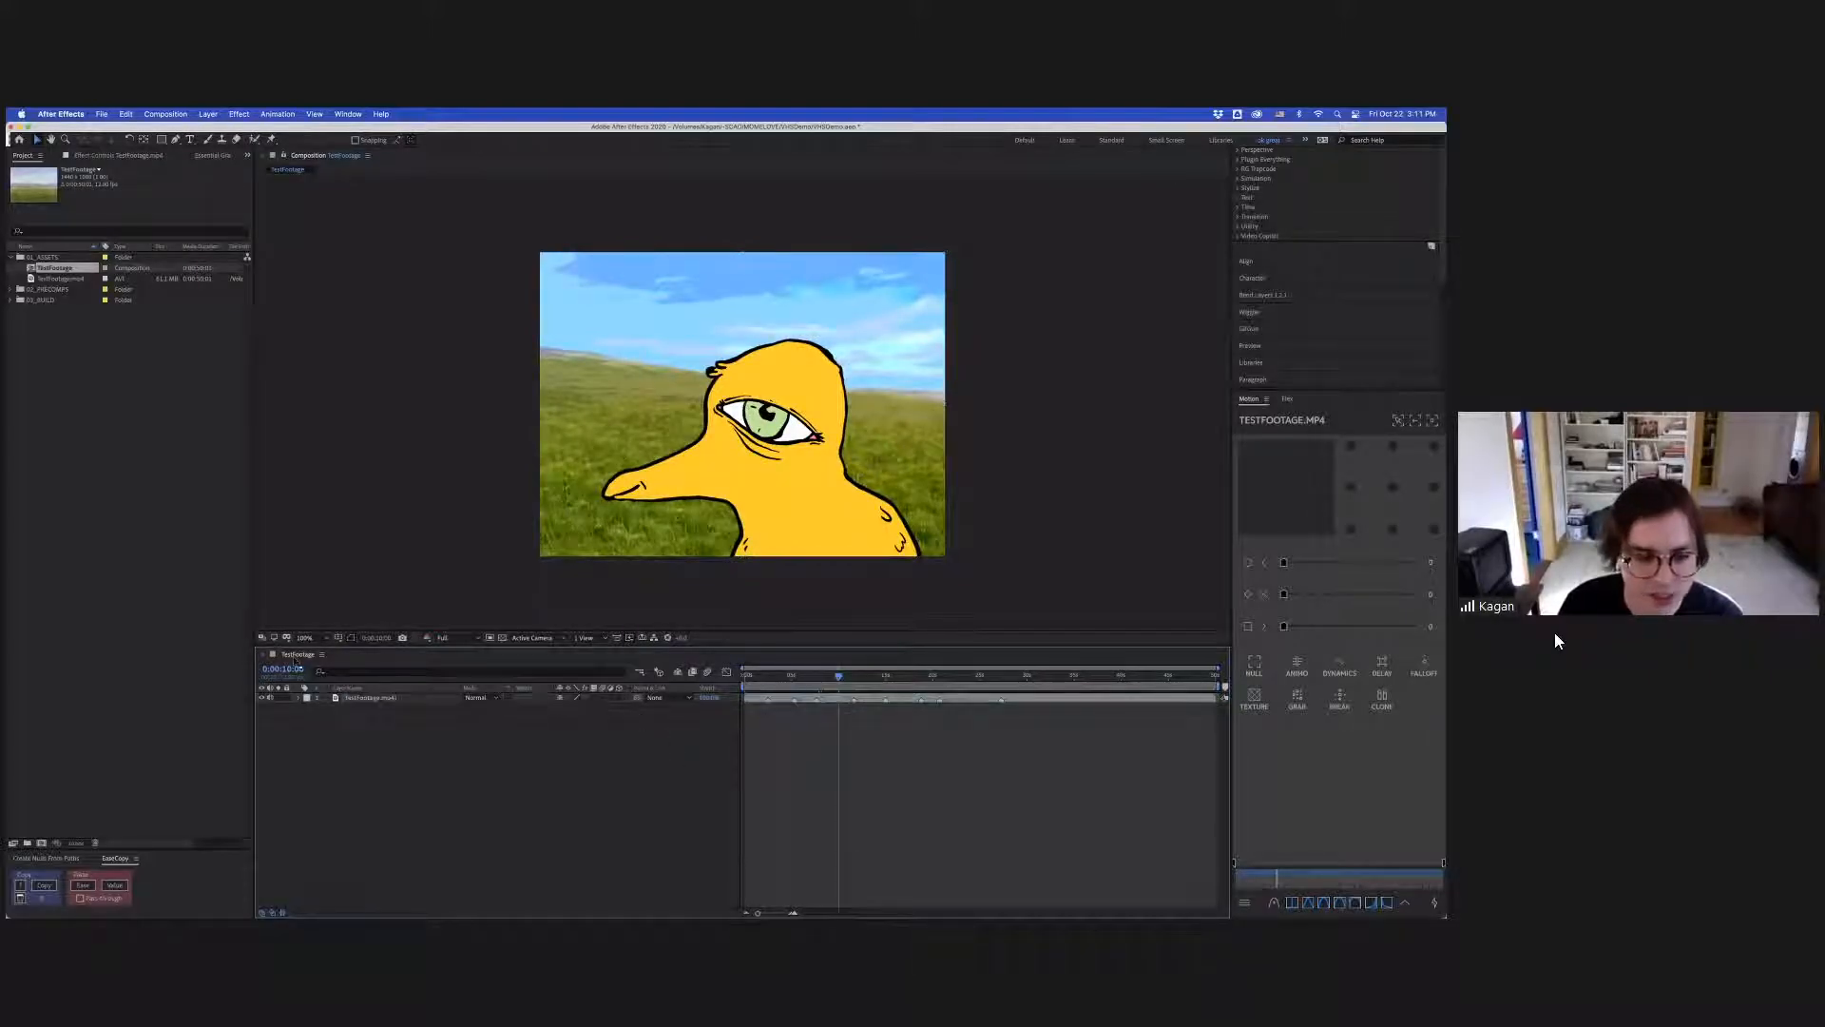
pyautogui.scroll(3, 813, 592)
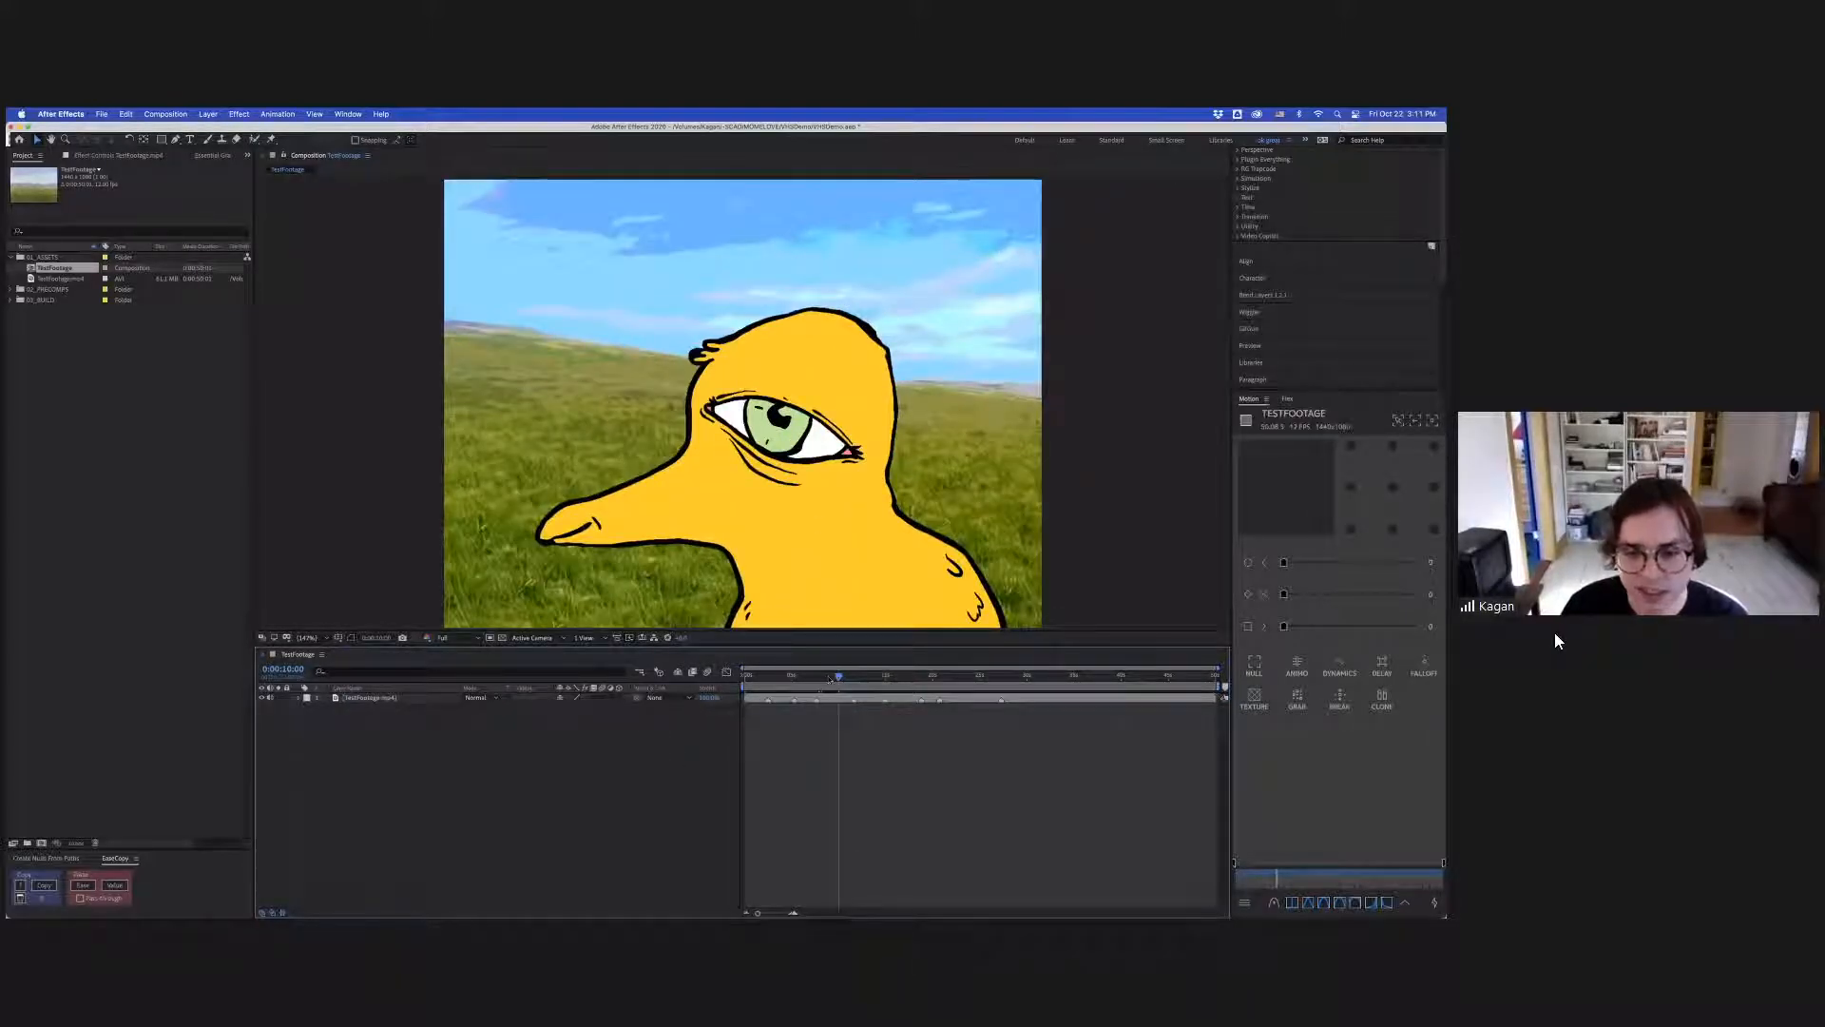
pyautogui.press('space')
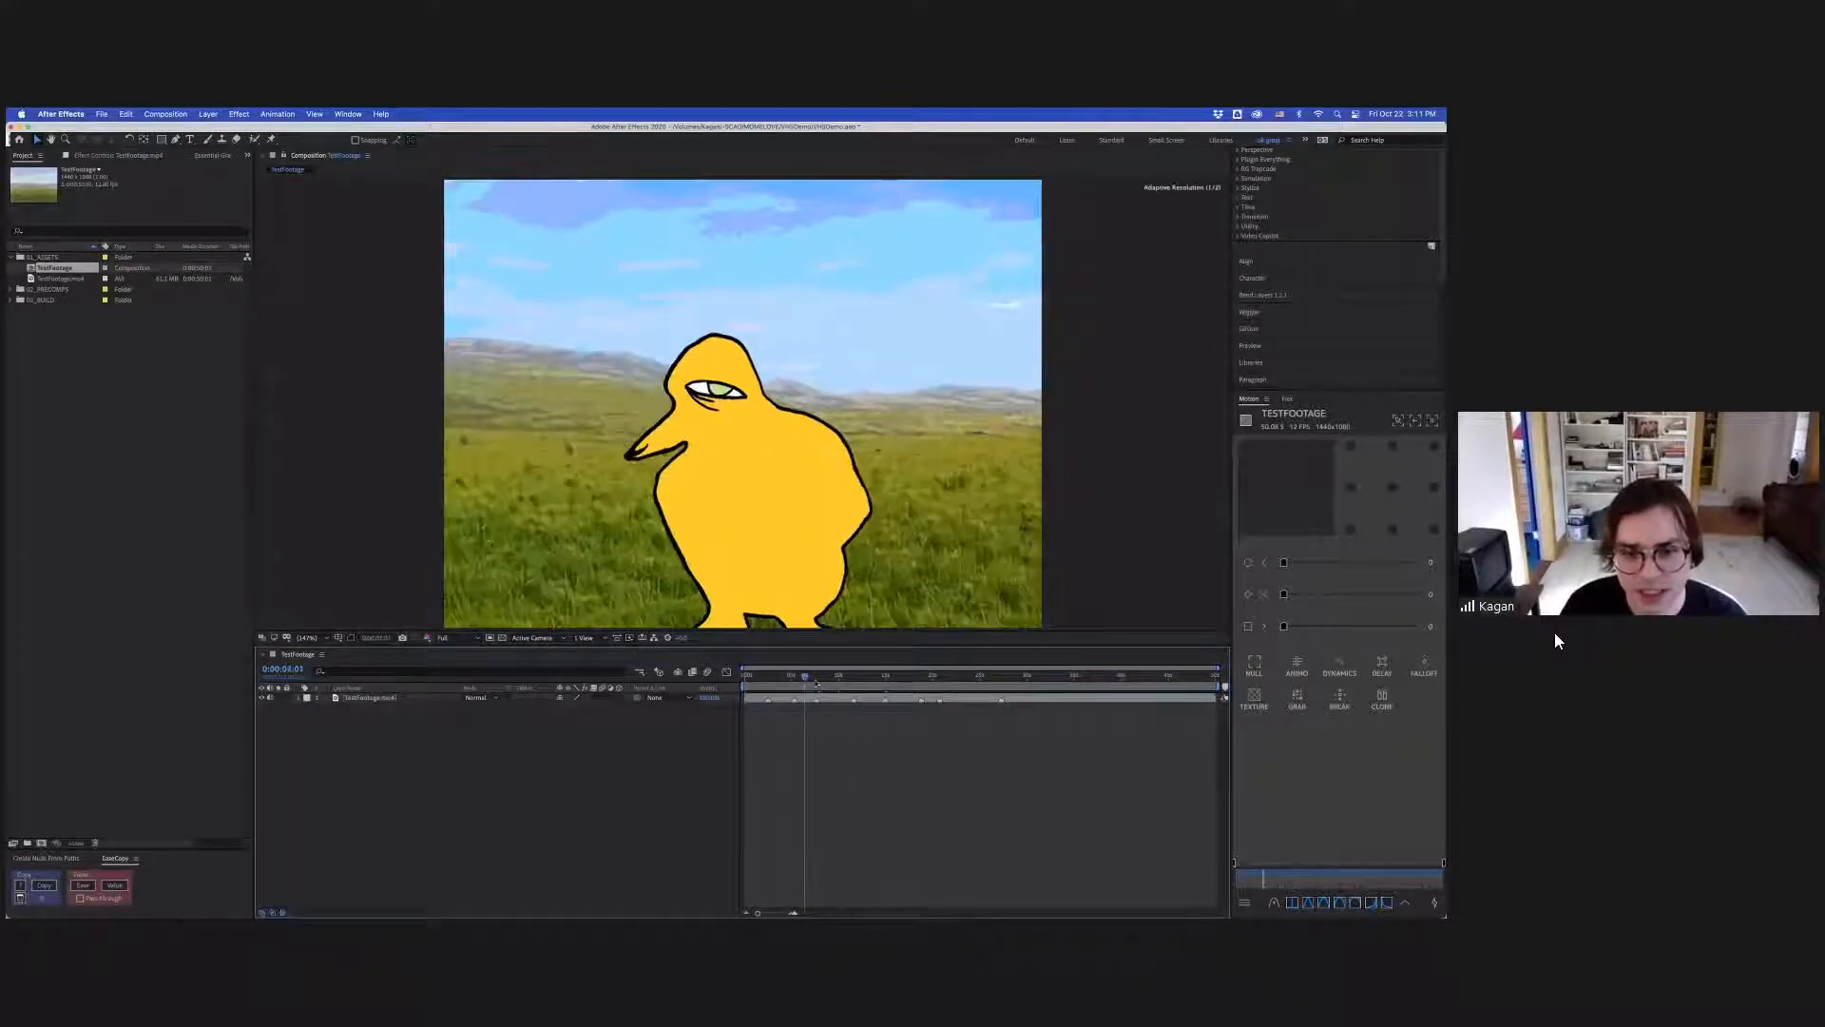
pyautogui.press('space')
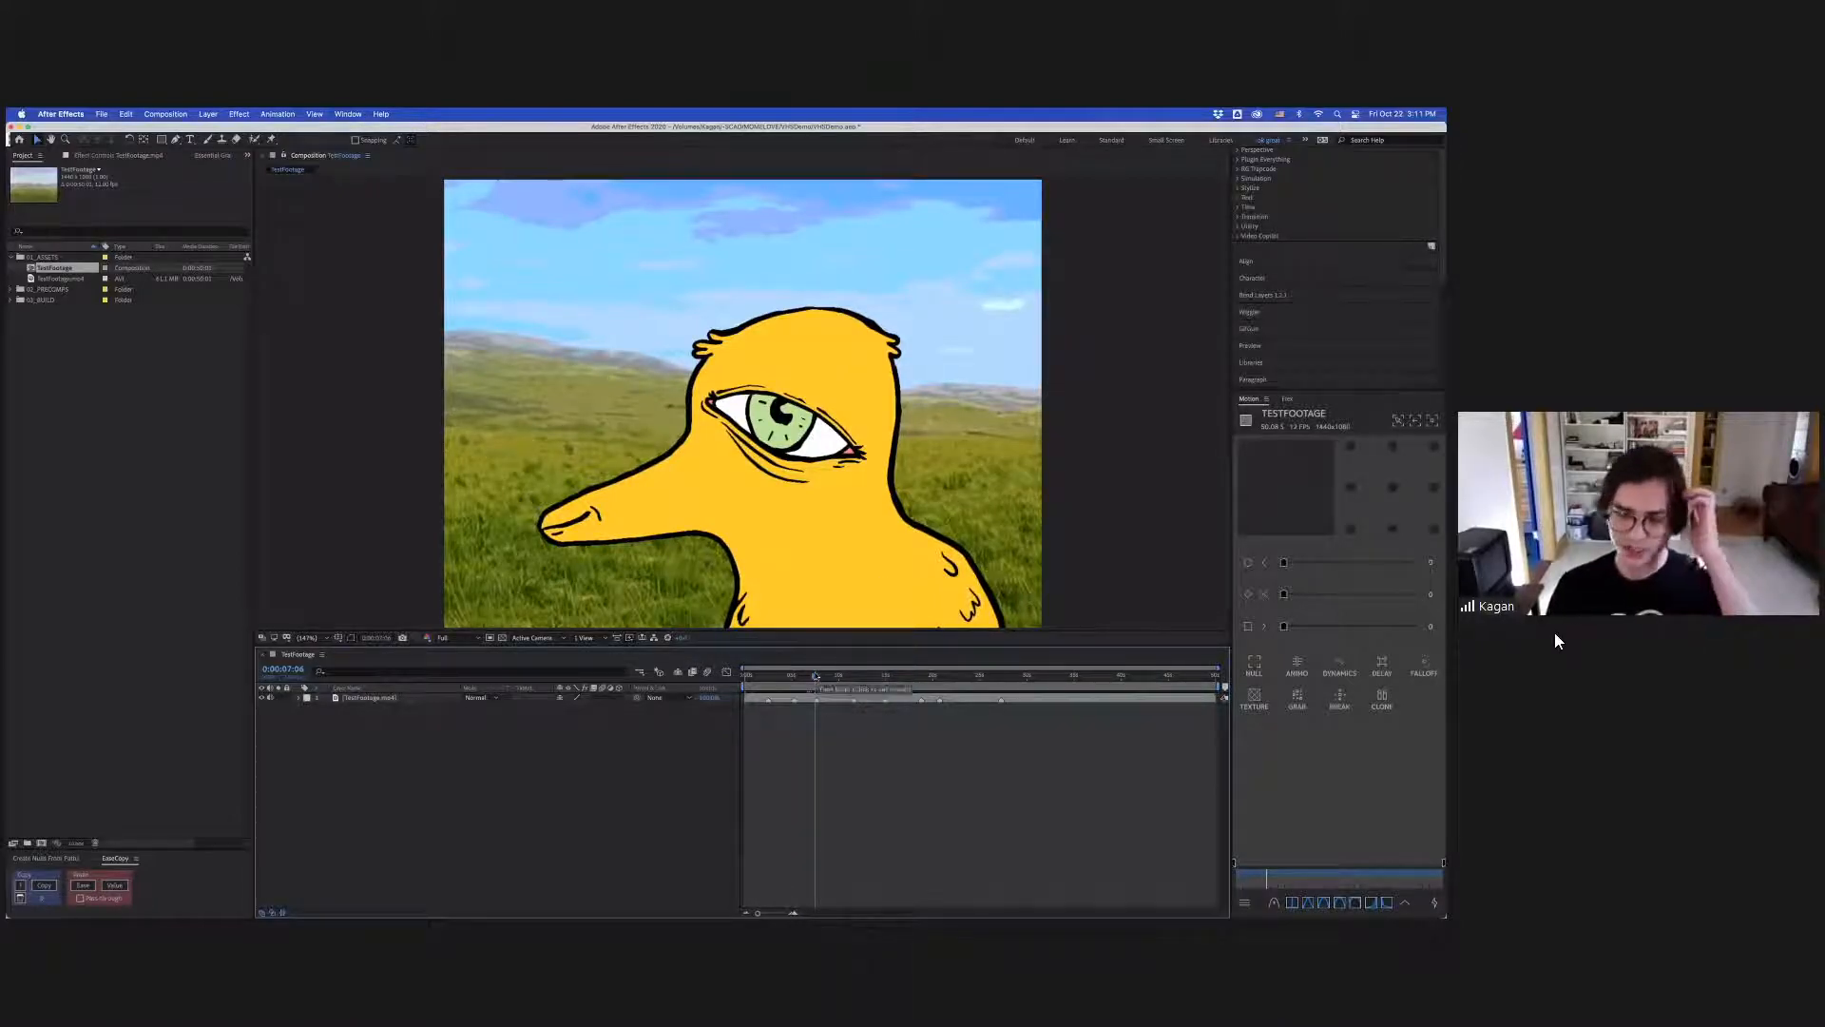
pyautogui.press('space')
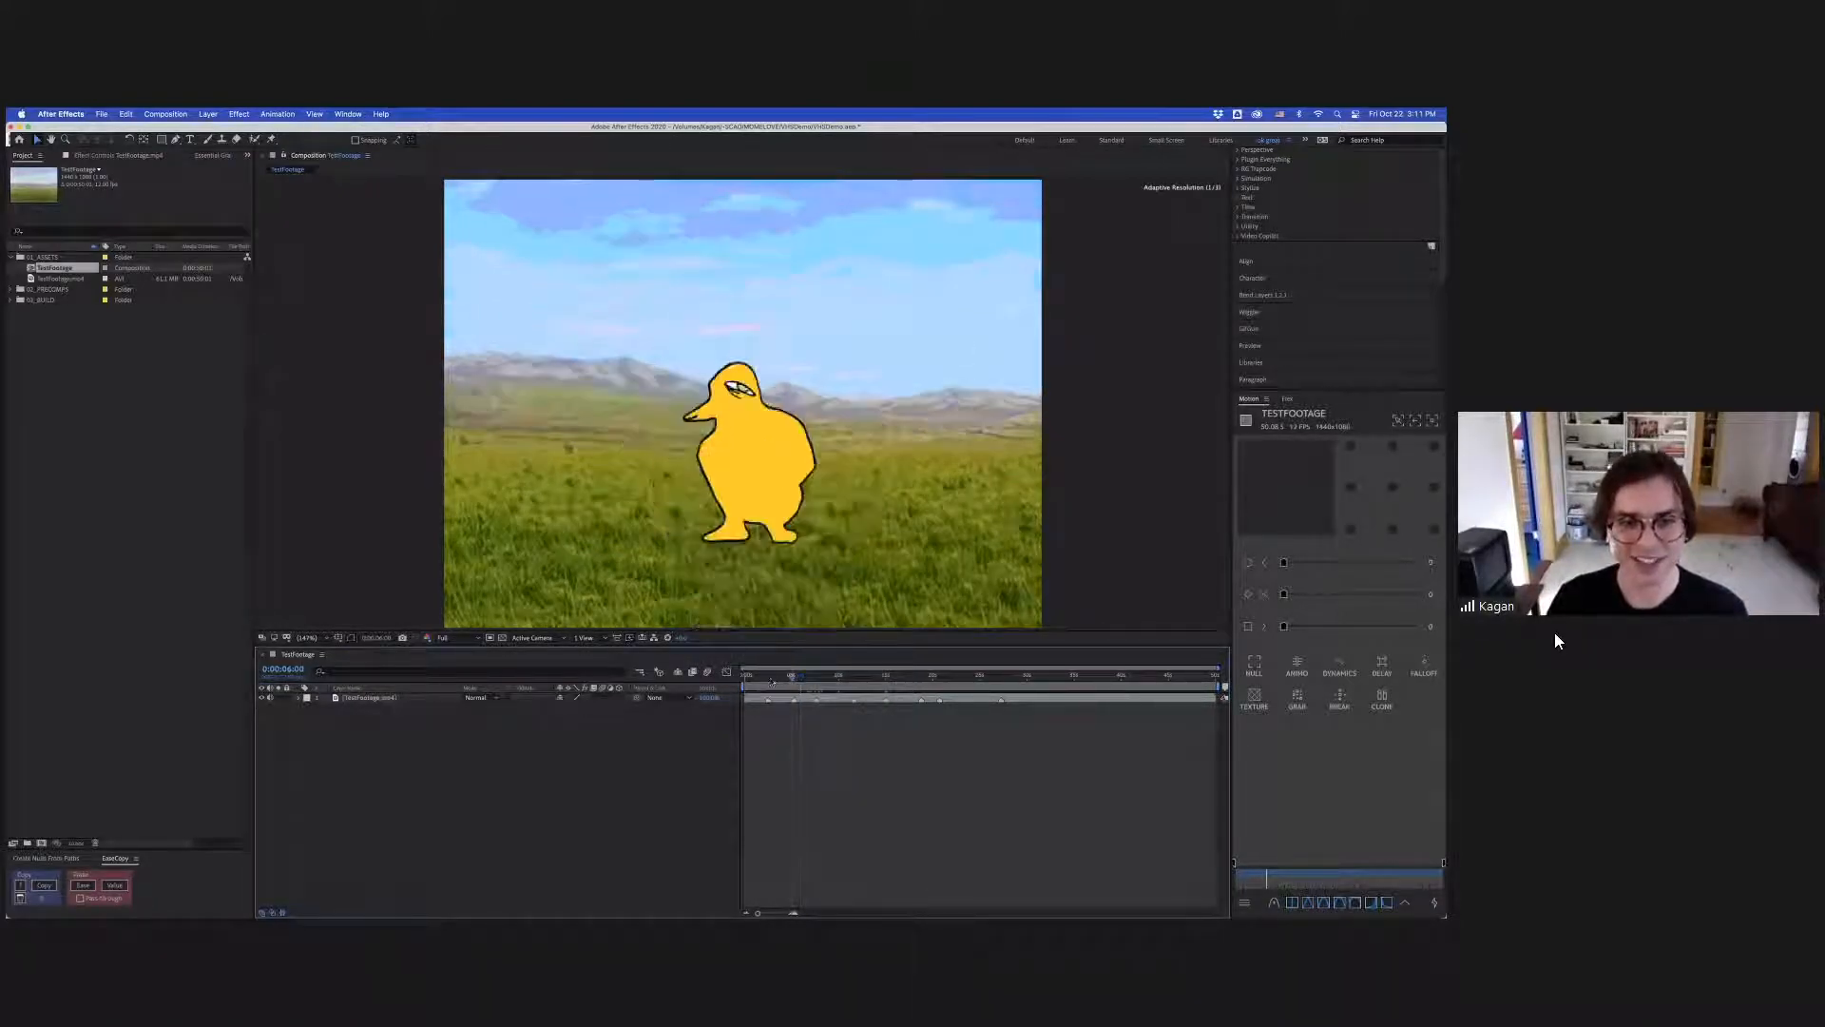
pyautogui.press('space')
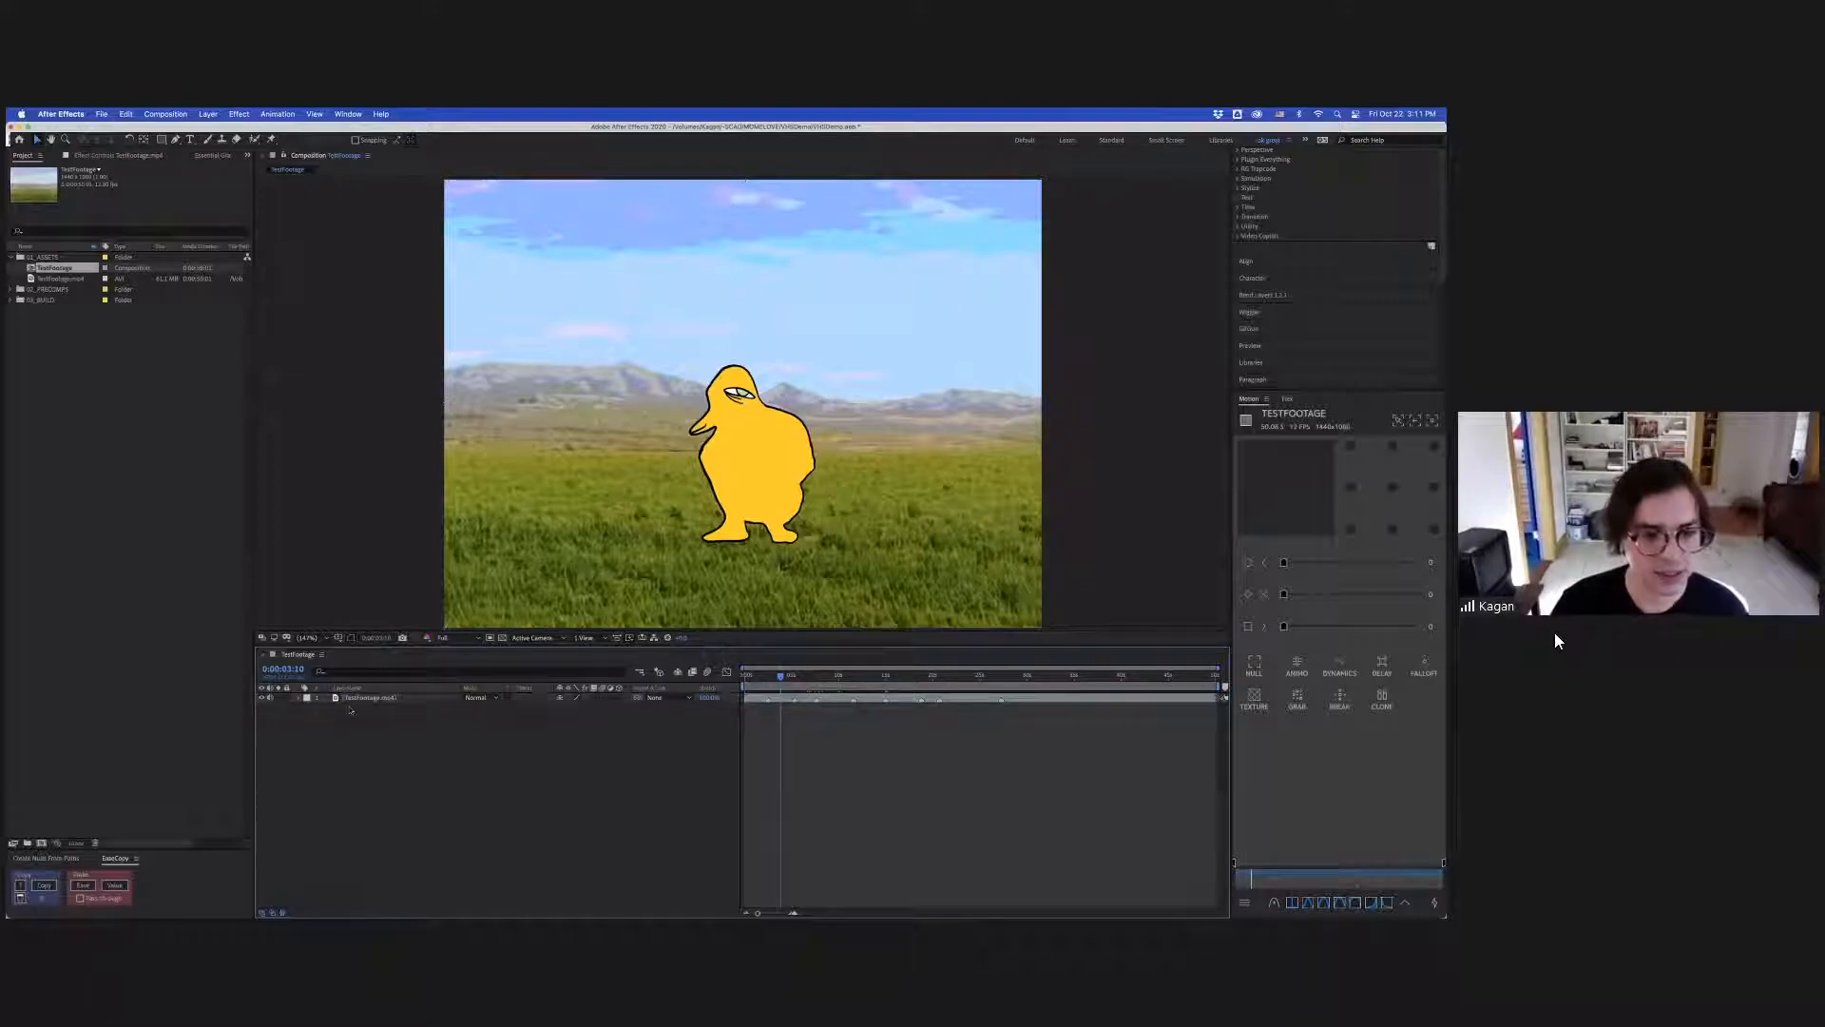
pyautogui.click(401, 699)
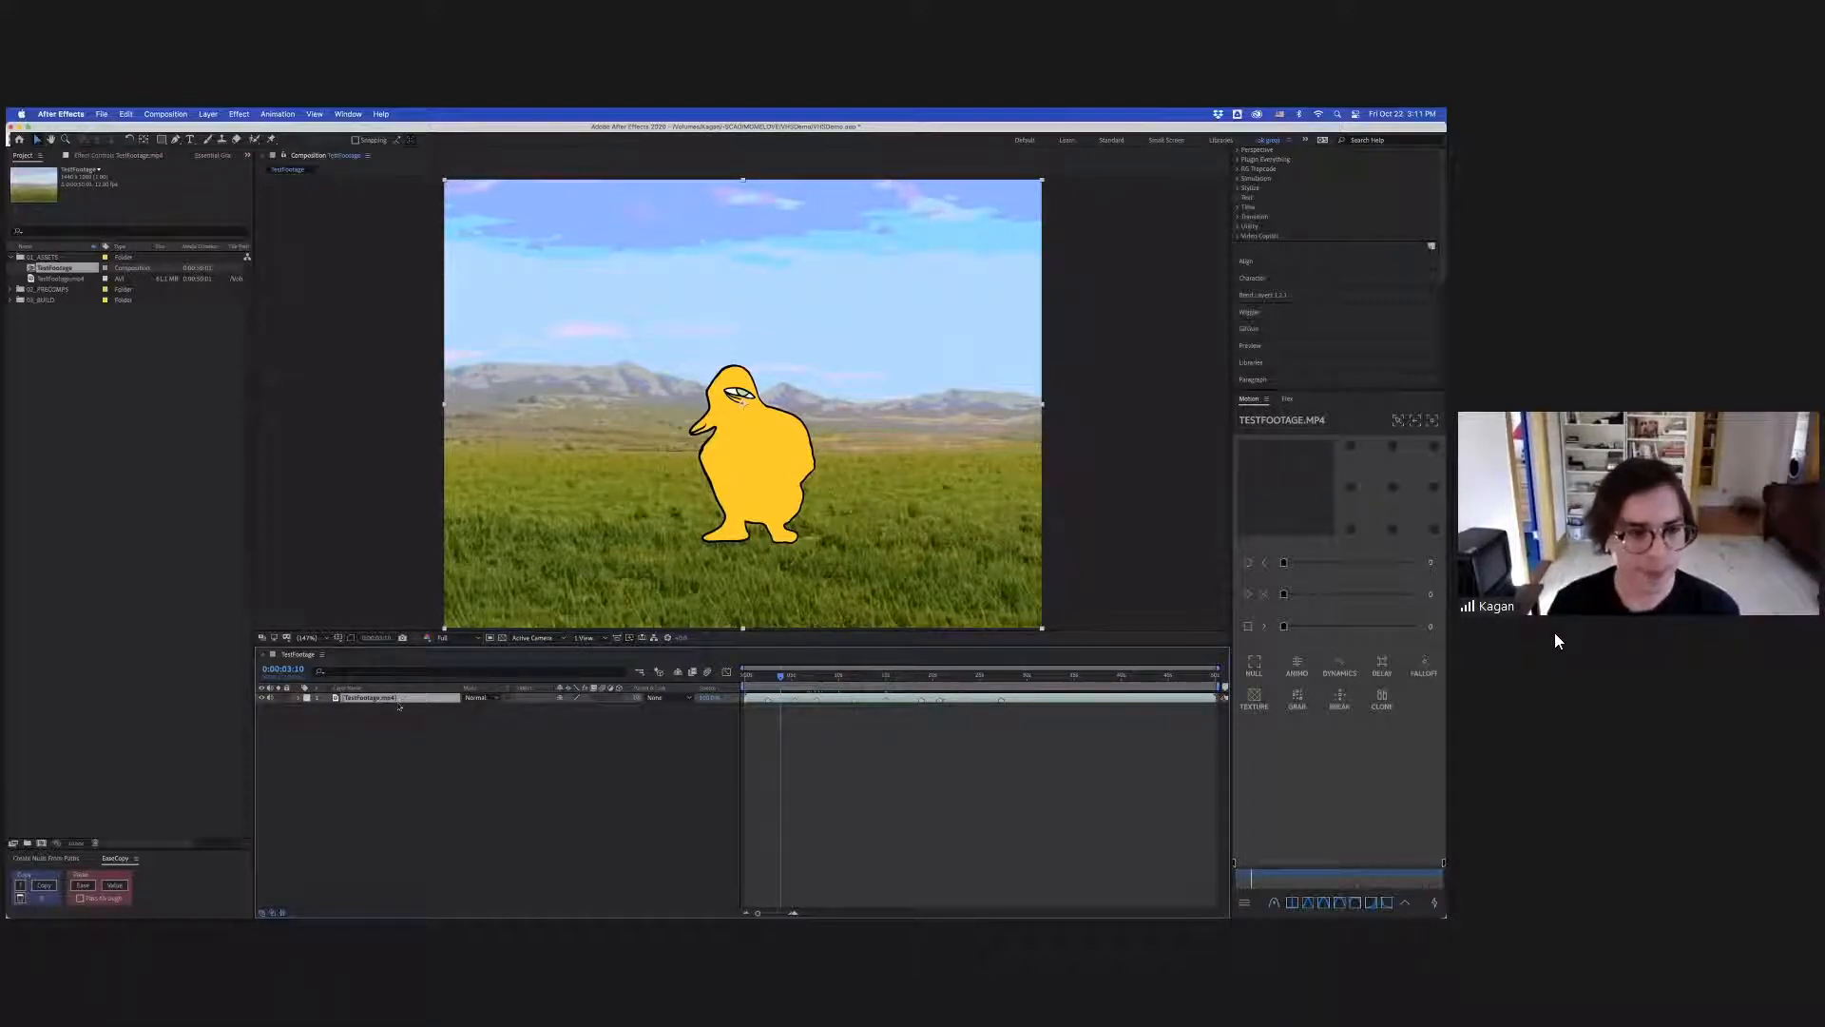
pyautogui.press('super+k')
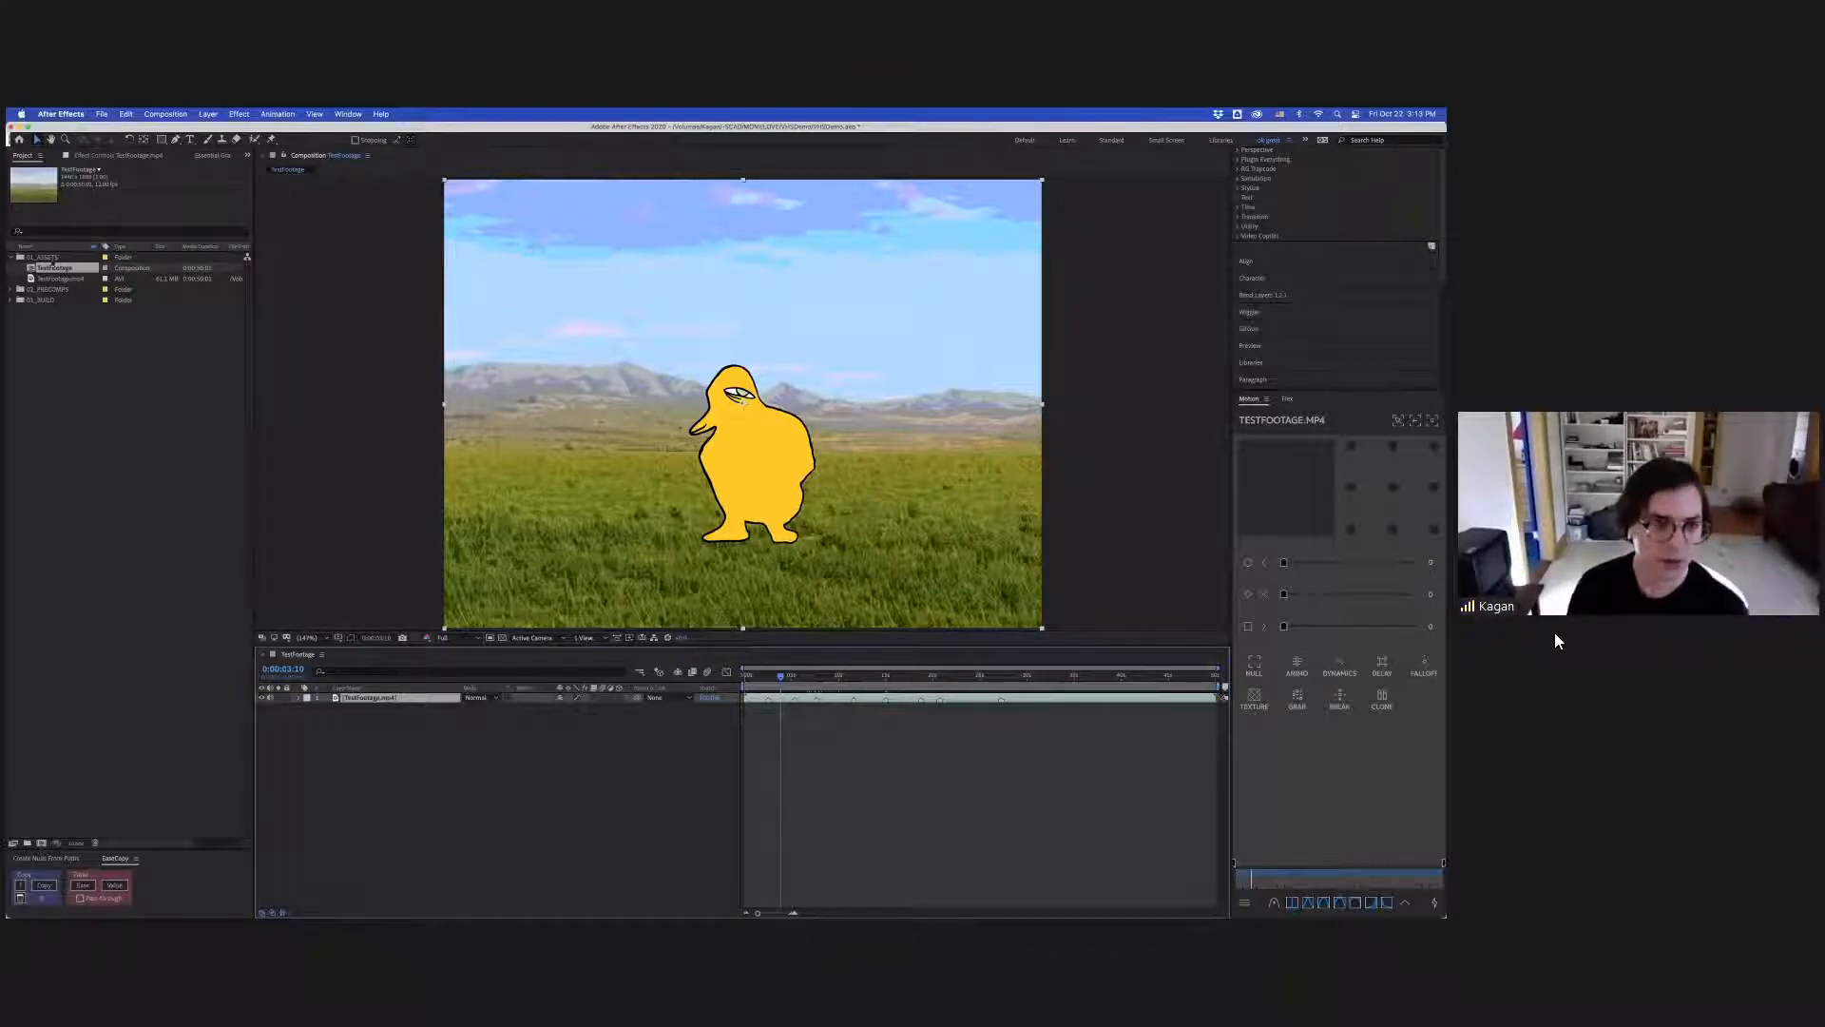
pyautogui.click(50, 257)
pyautogui.click(427, 747)
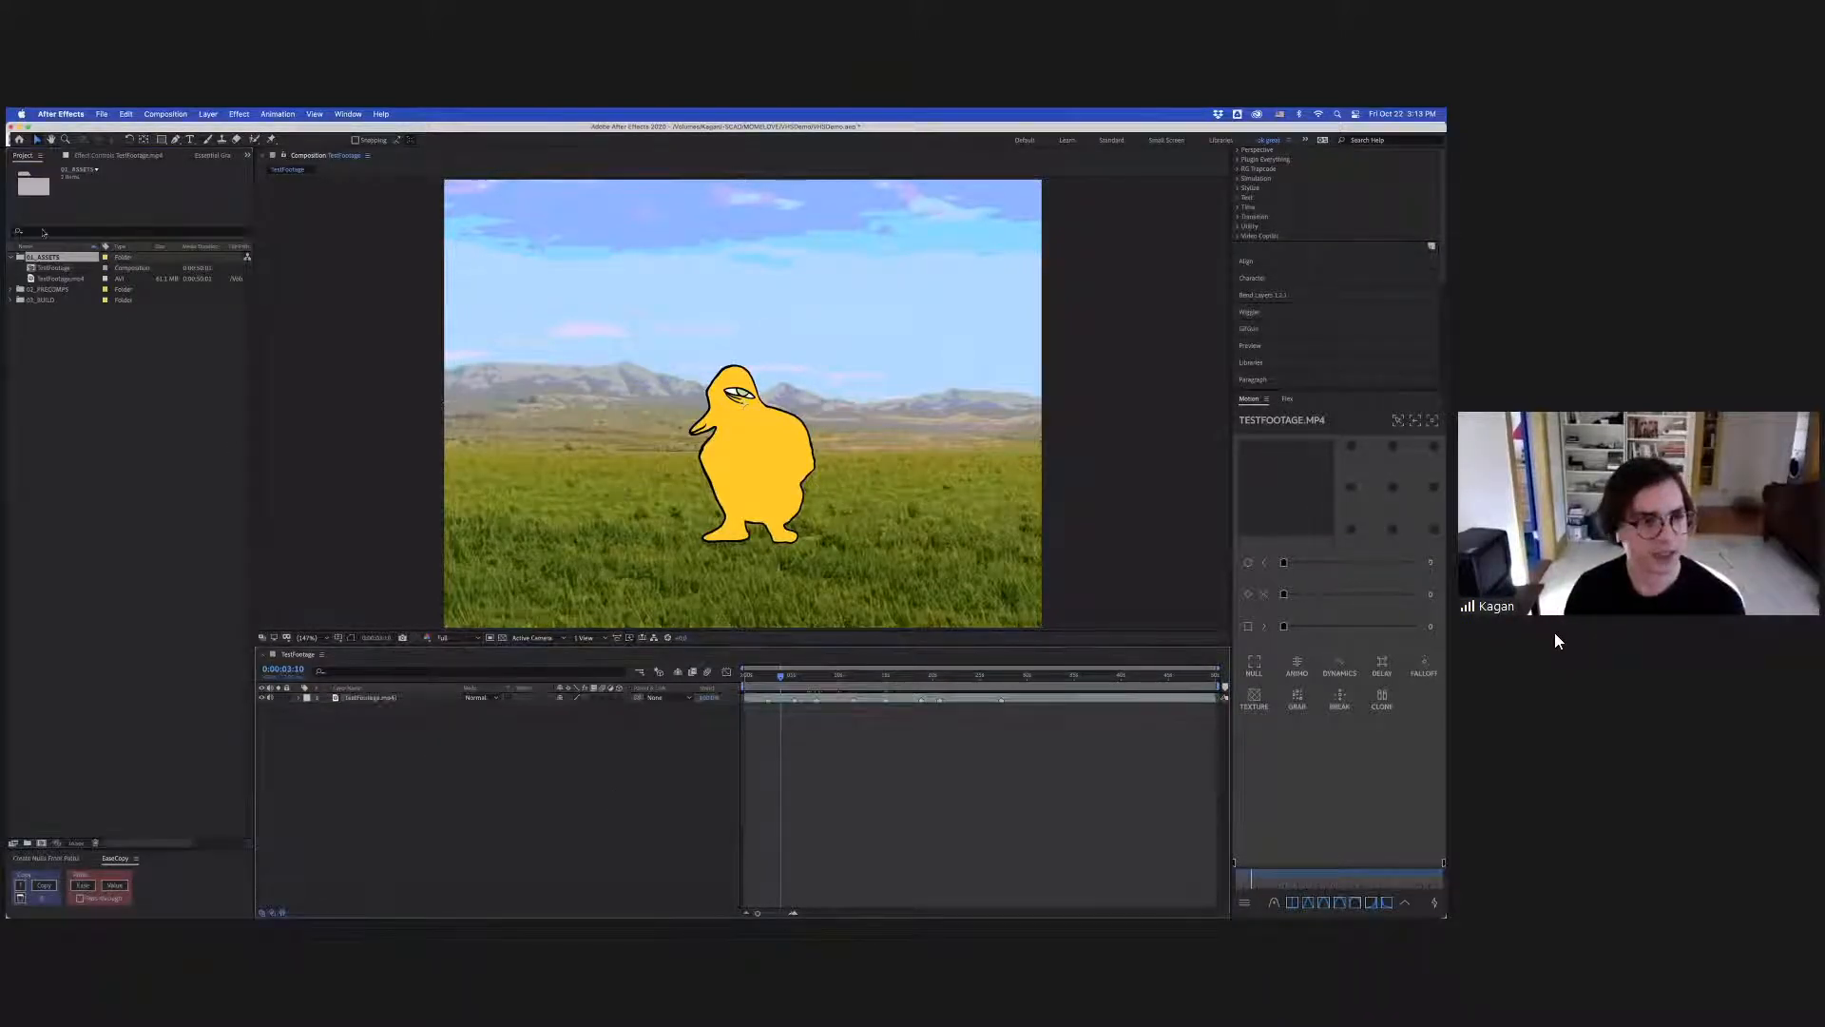
# Rename the TestFootage composition in the assets folder to CRT_Prep.
pyautogui.click(50, 268)
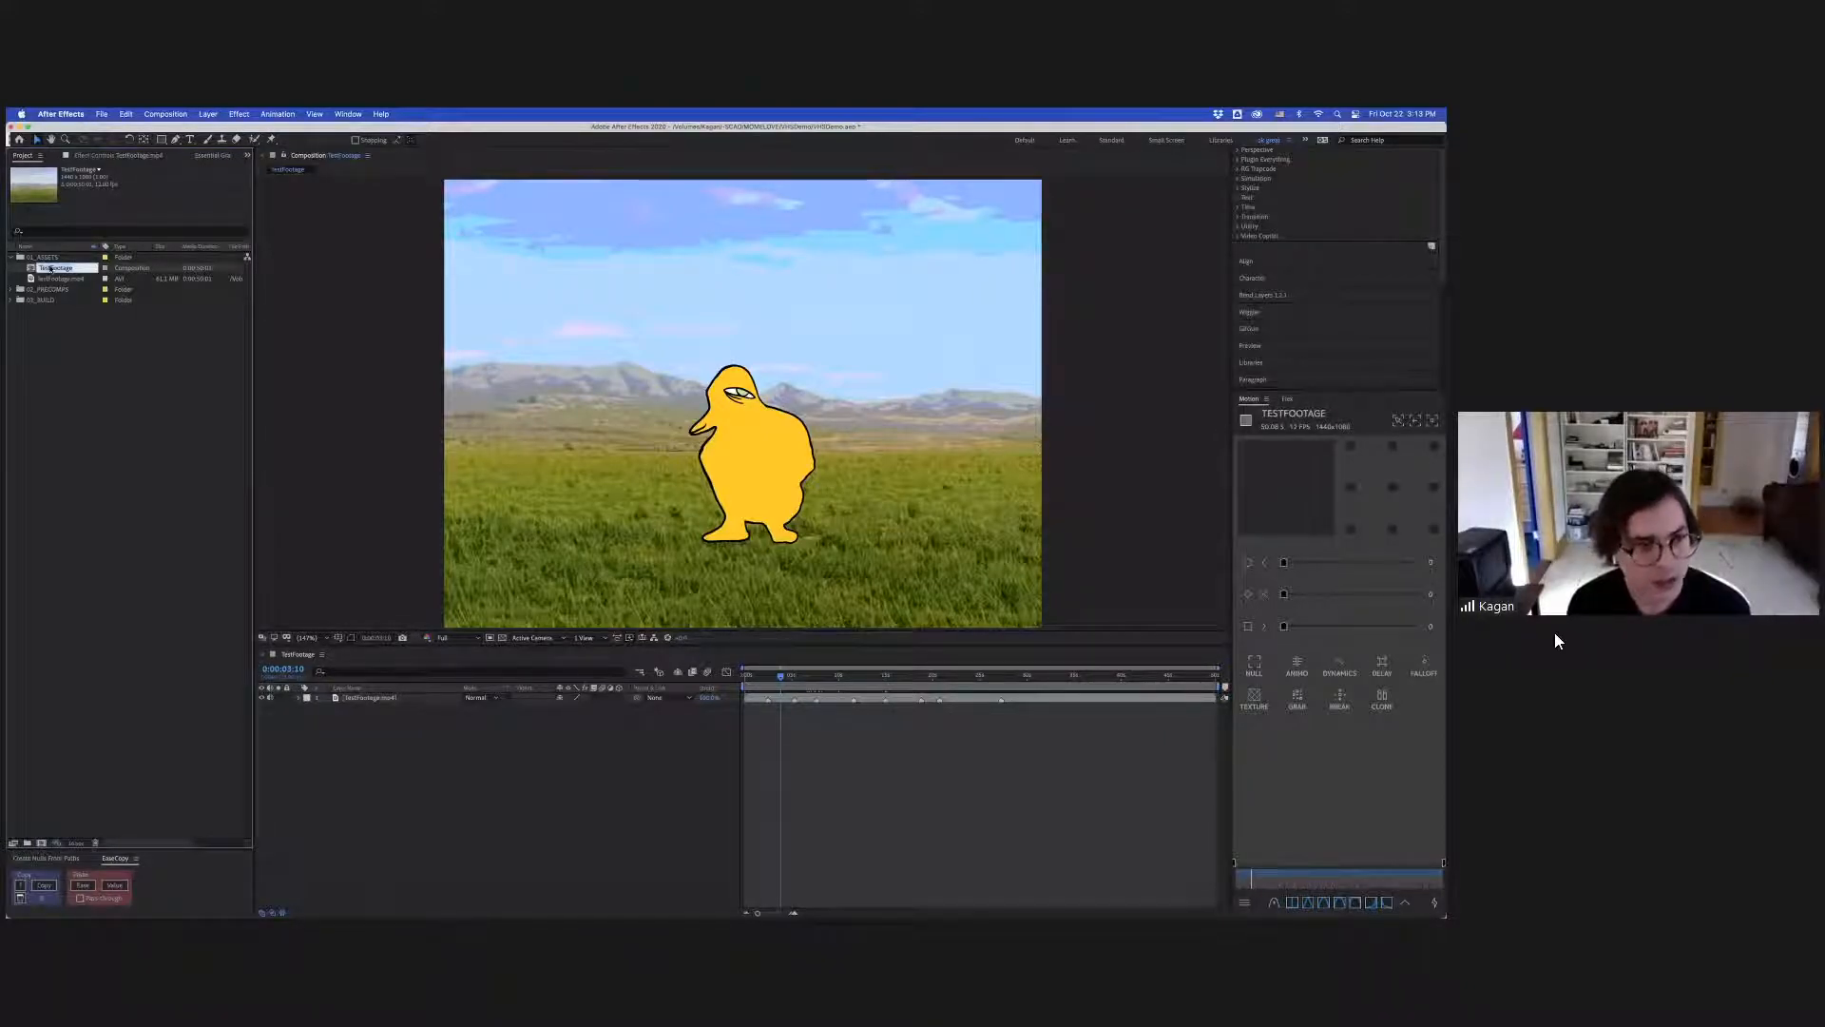
pyautogui.write('CRT_R')
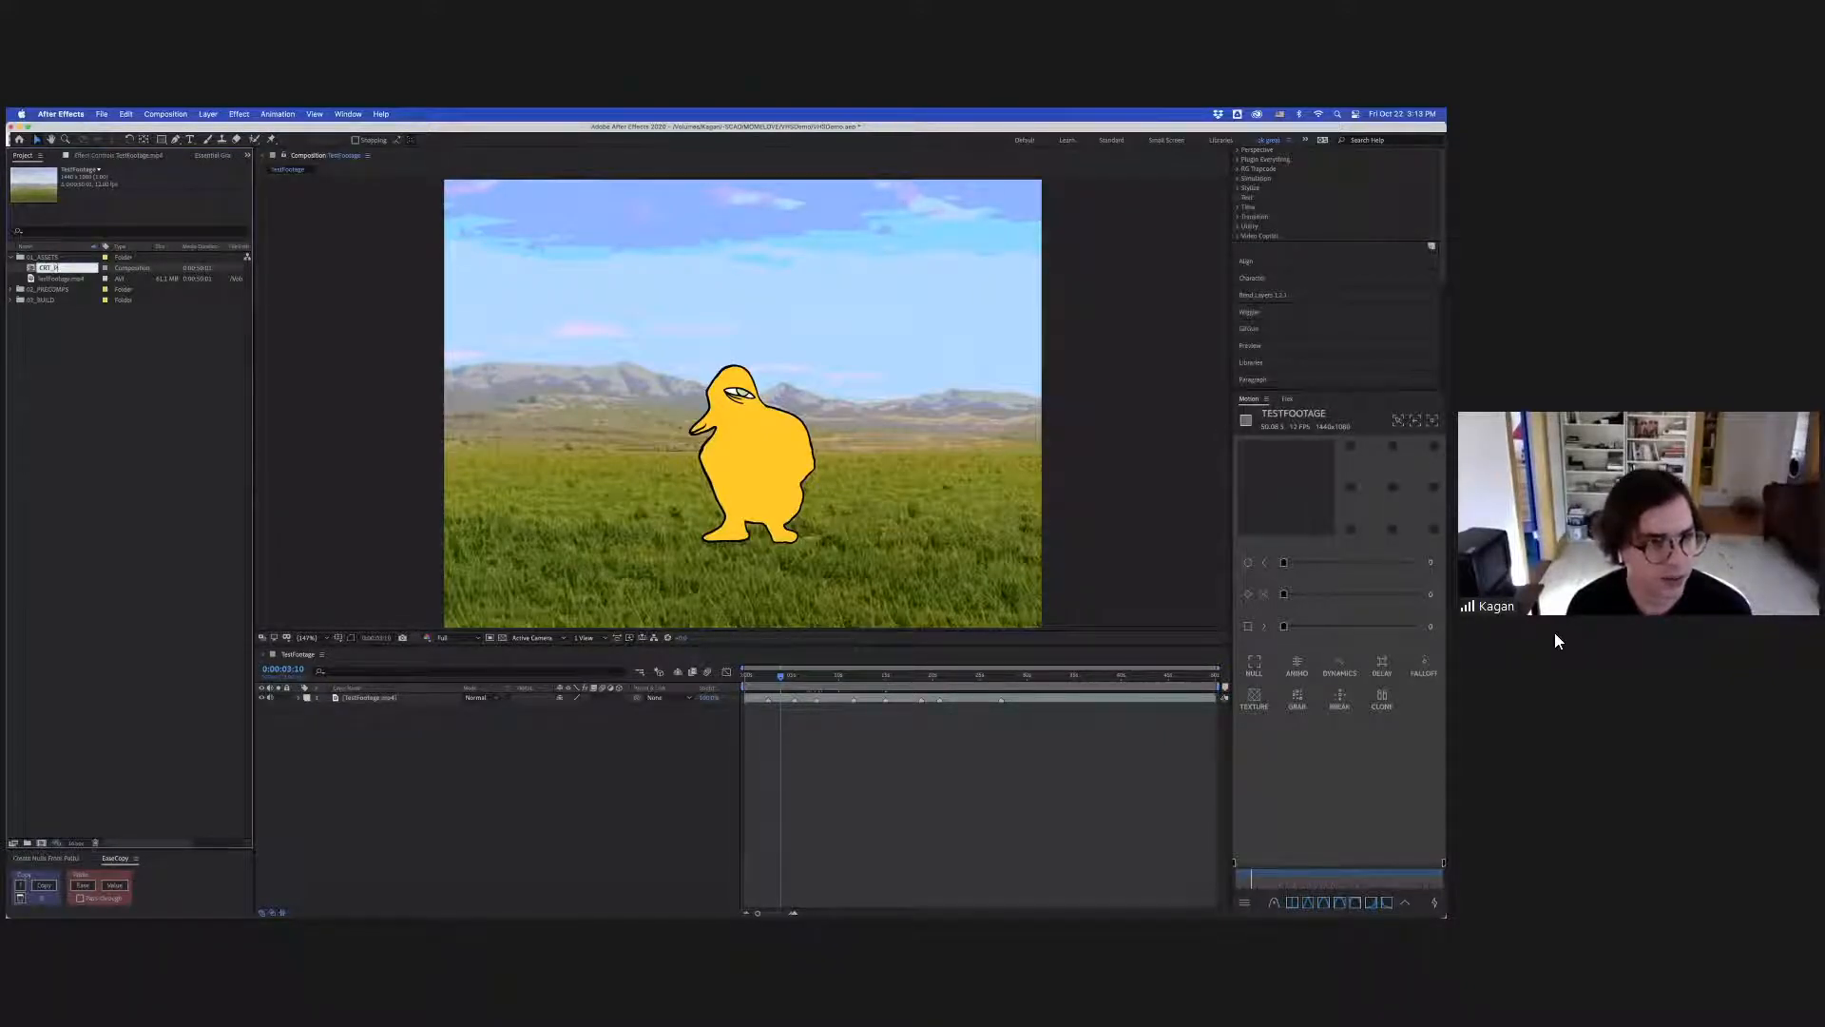
pyautogui.write('rep')
pyautogui.press('Return')
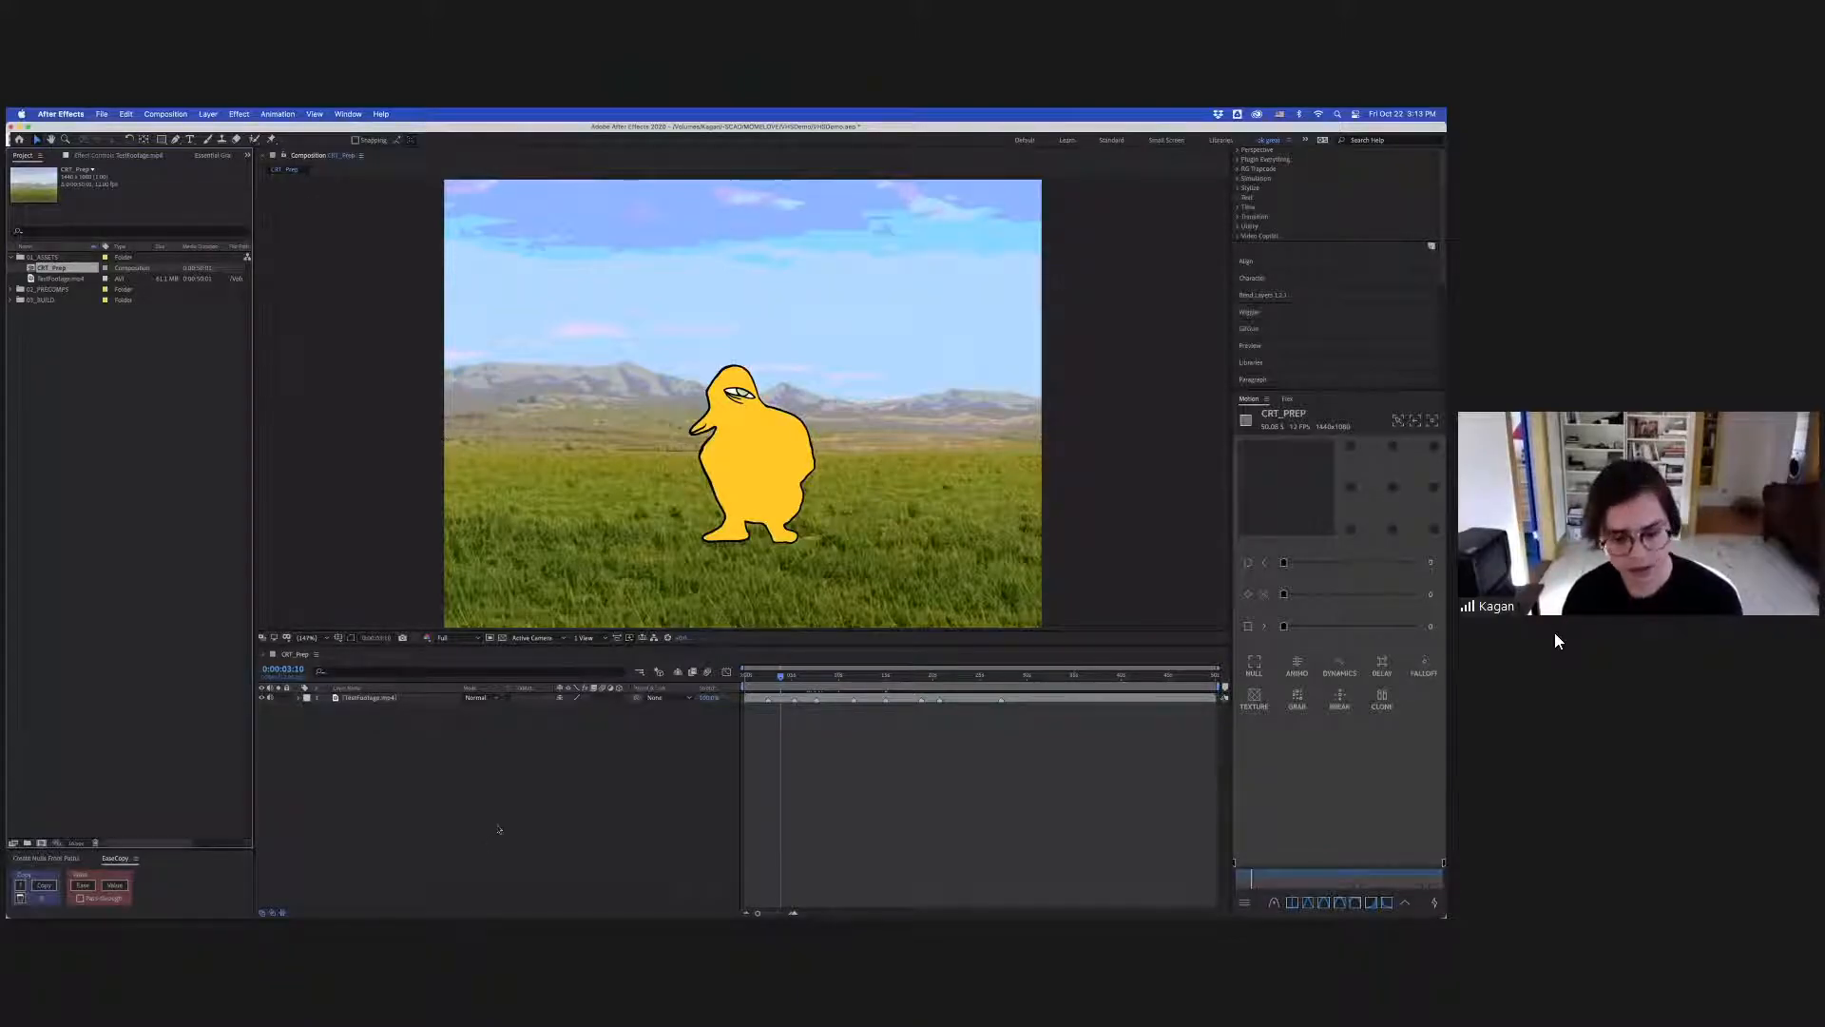
# Check the CRT_Prep composition's settings and calculate 4/3 in Spotlight.
pyautogui.press('super+k')
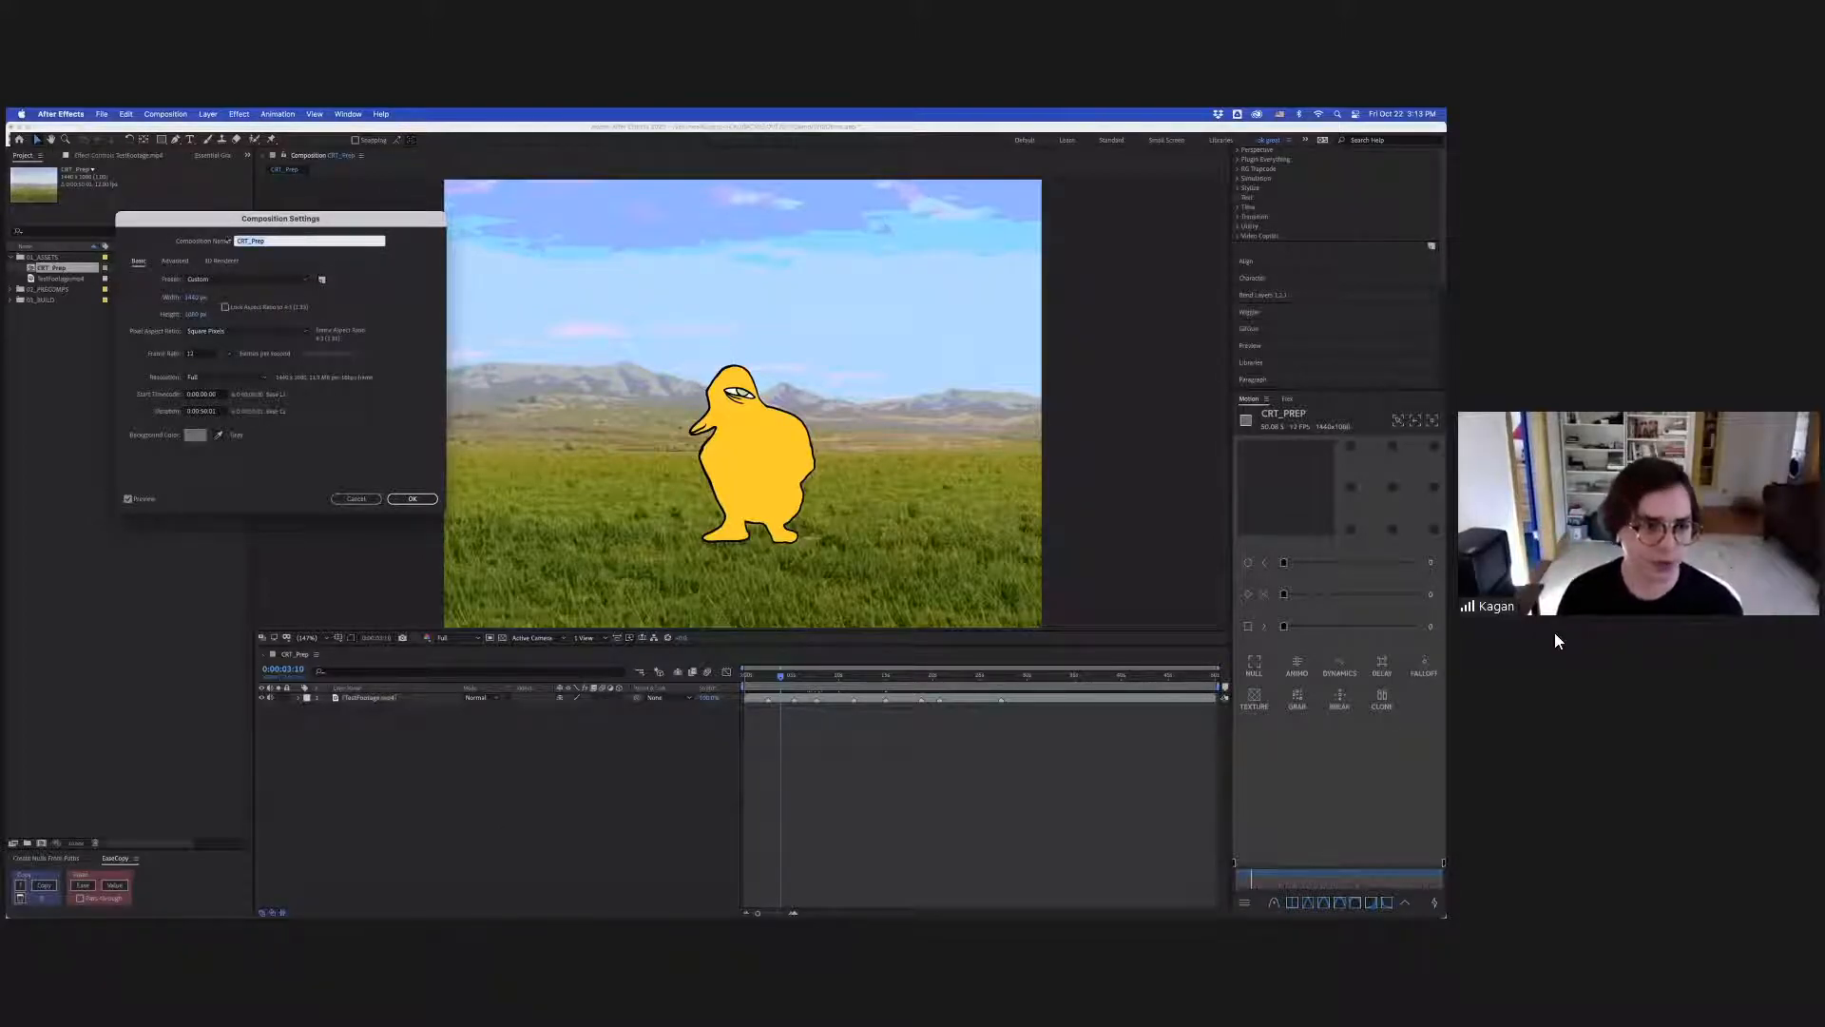
pyautogui.click(360, 499)
pyautogui.press('super+space')
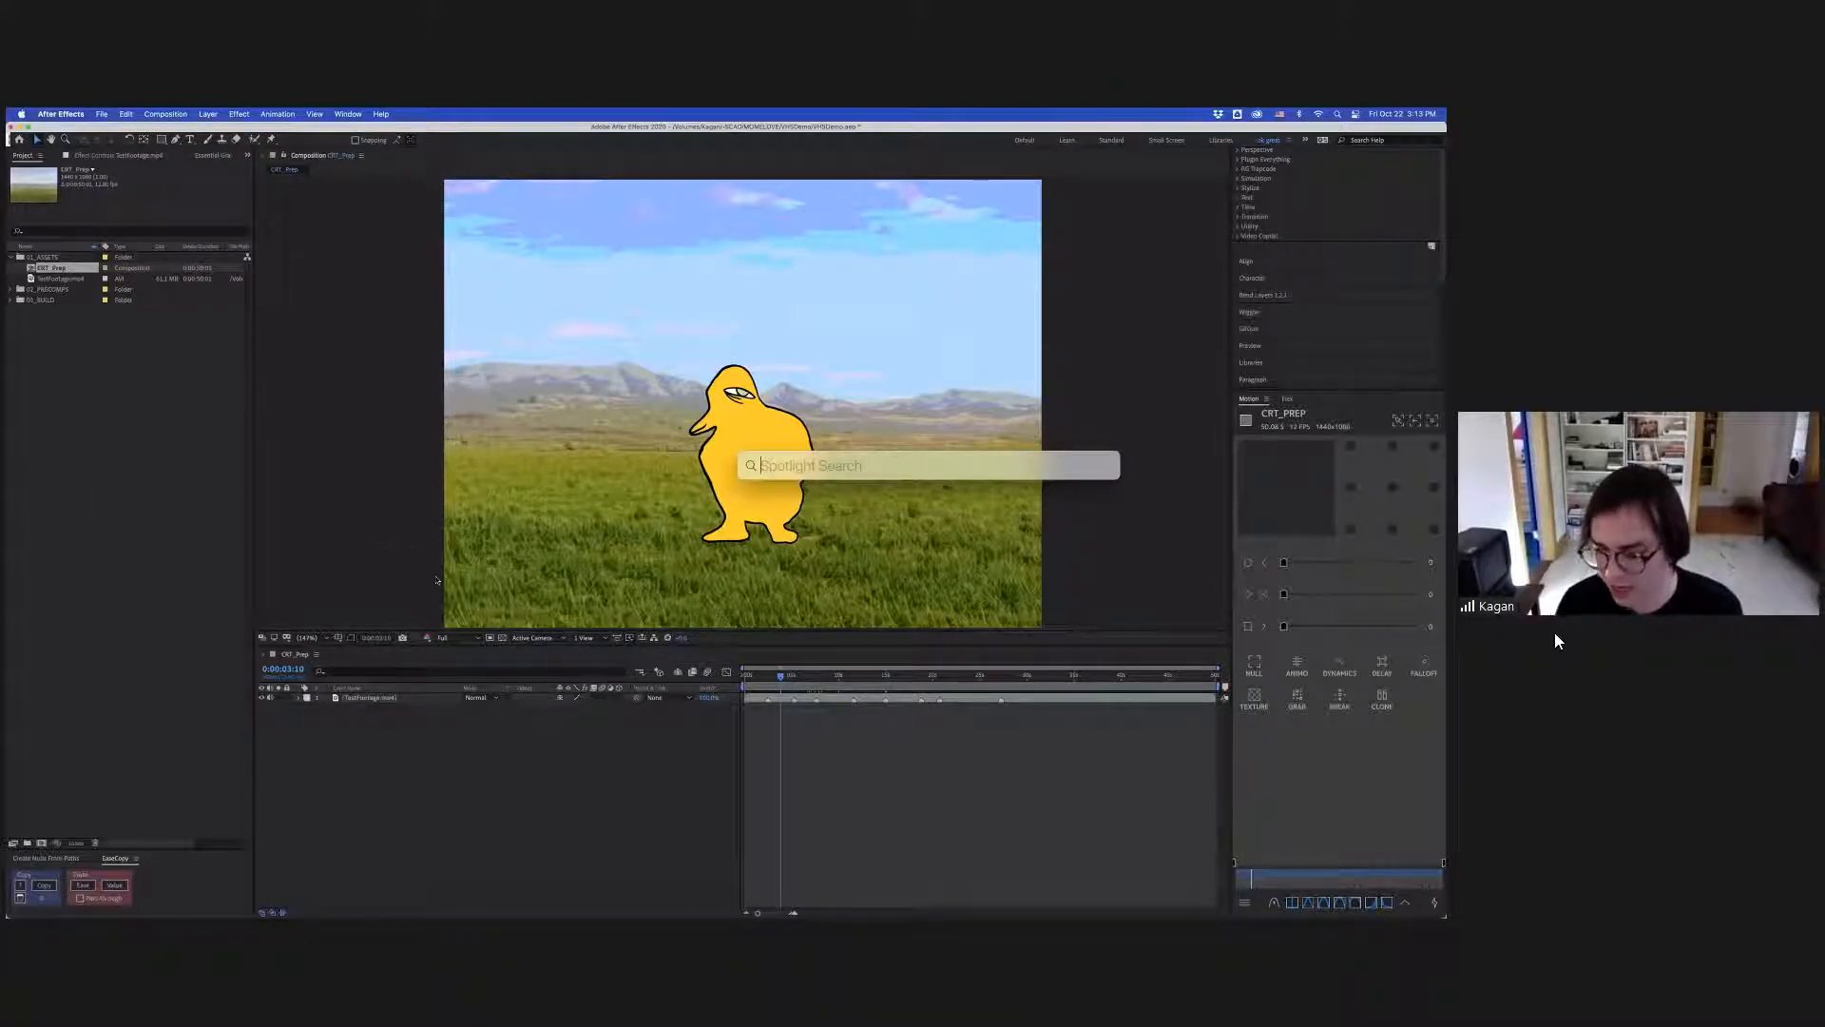
pyautogui.write('4/3')
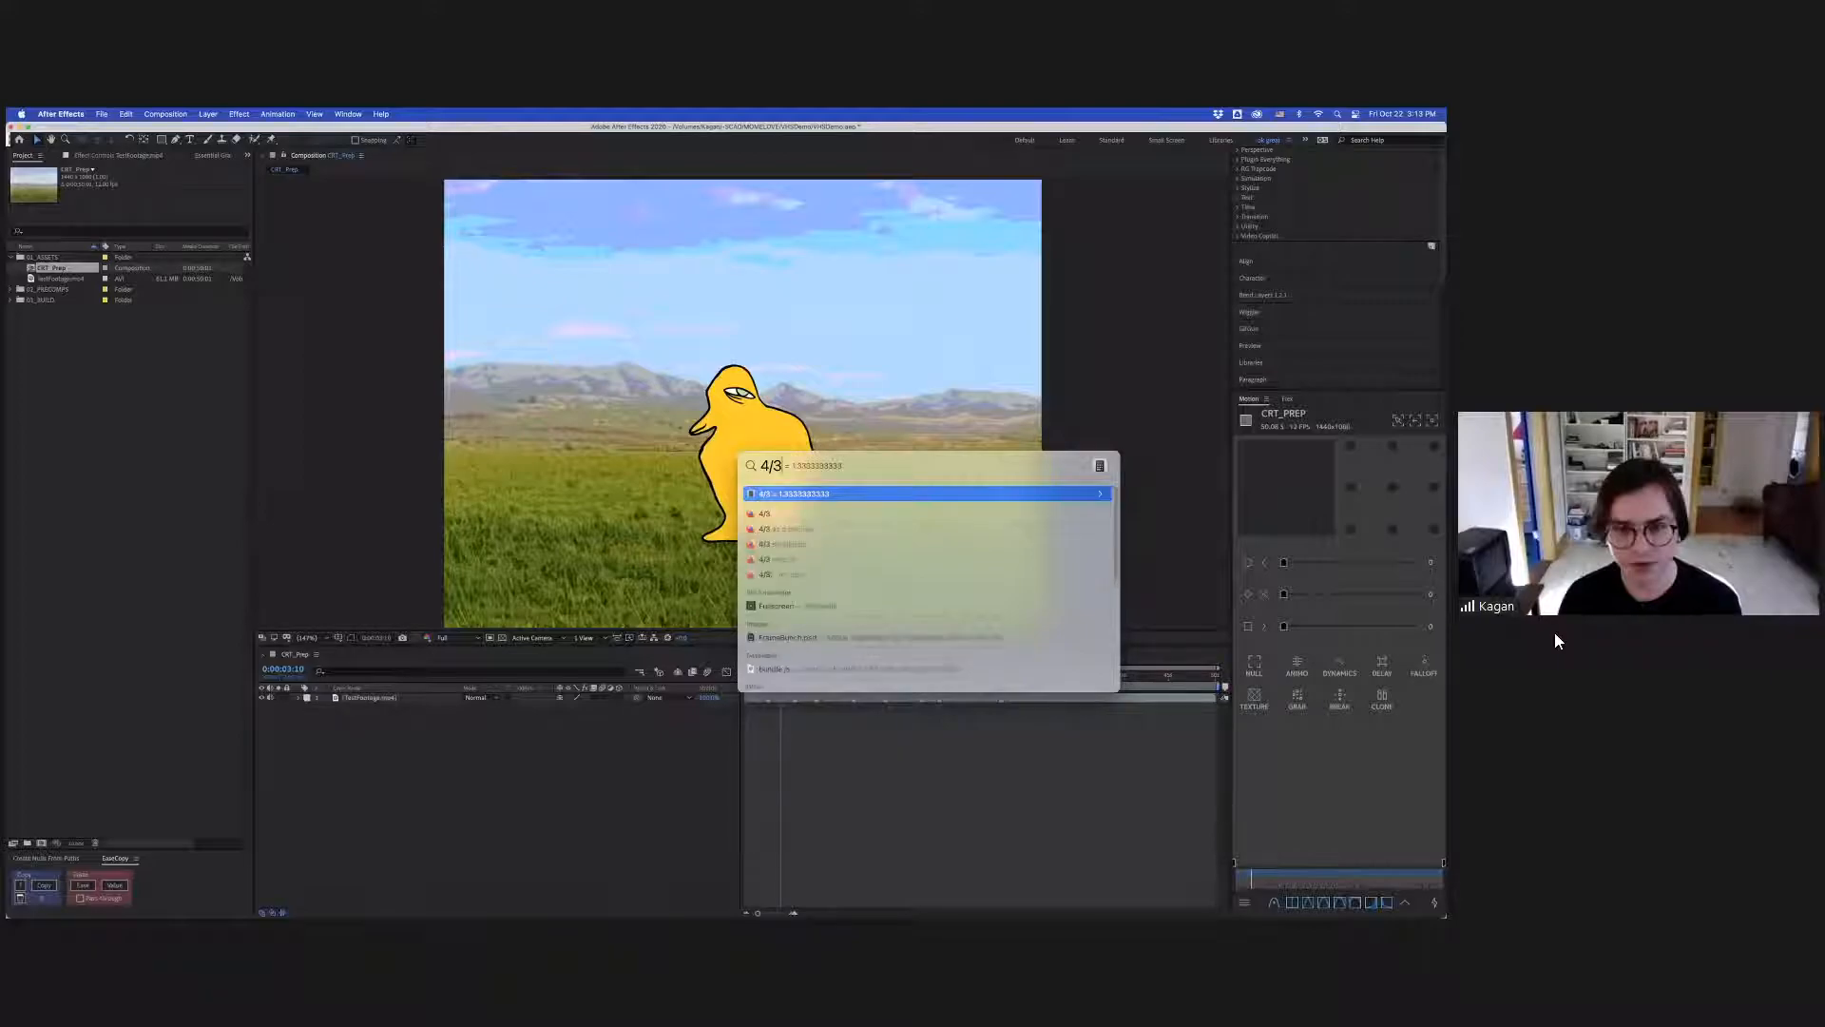
pyautogui.press('Escape')
pyautogui.press('super+k')
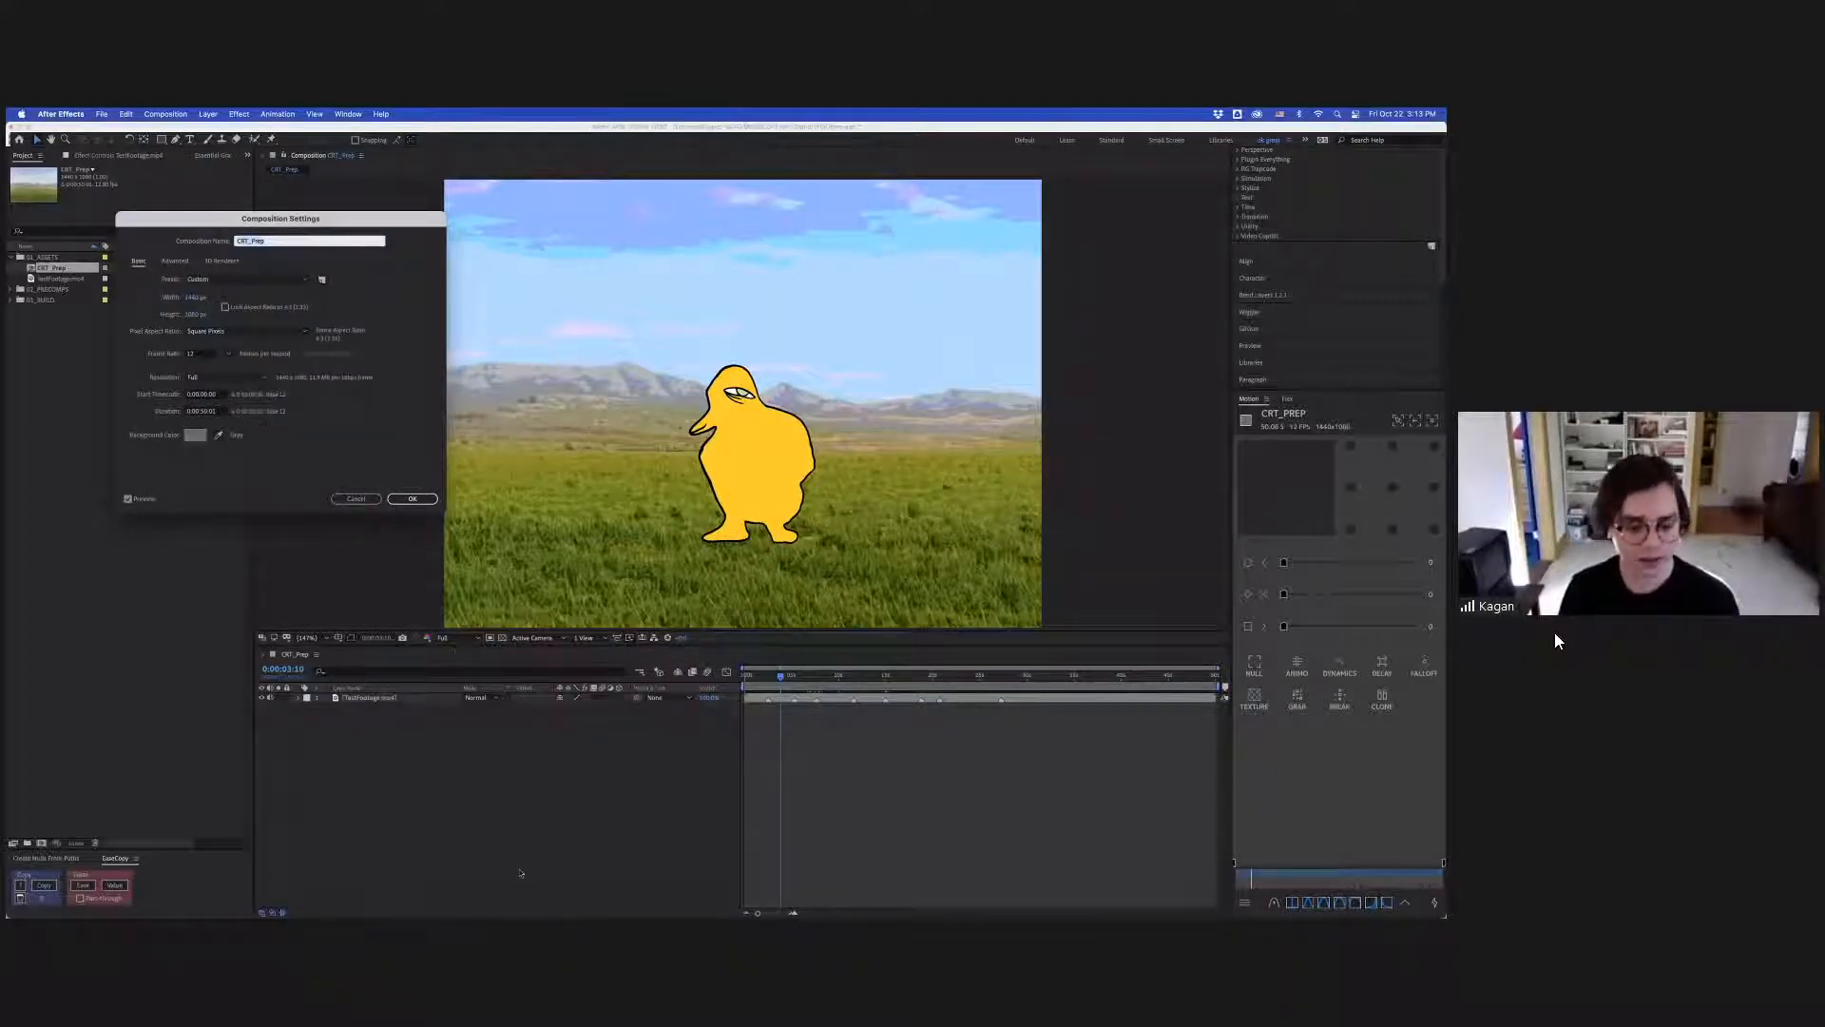
pyautogui.press('Escape')
pyautogui.press('super+space')
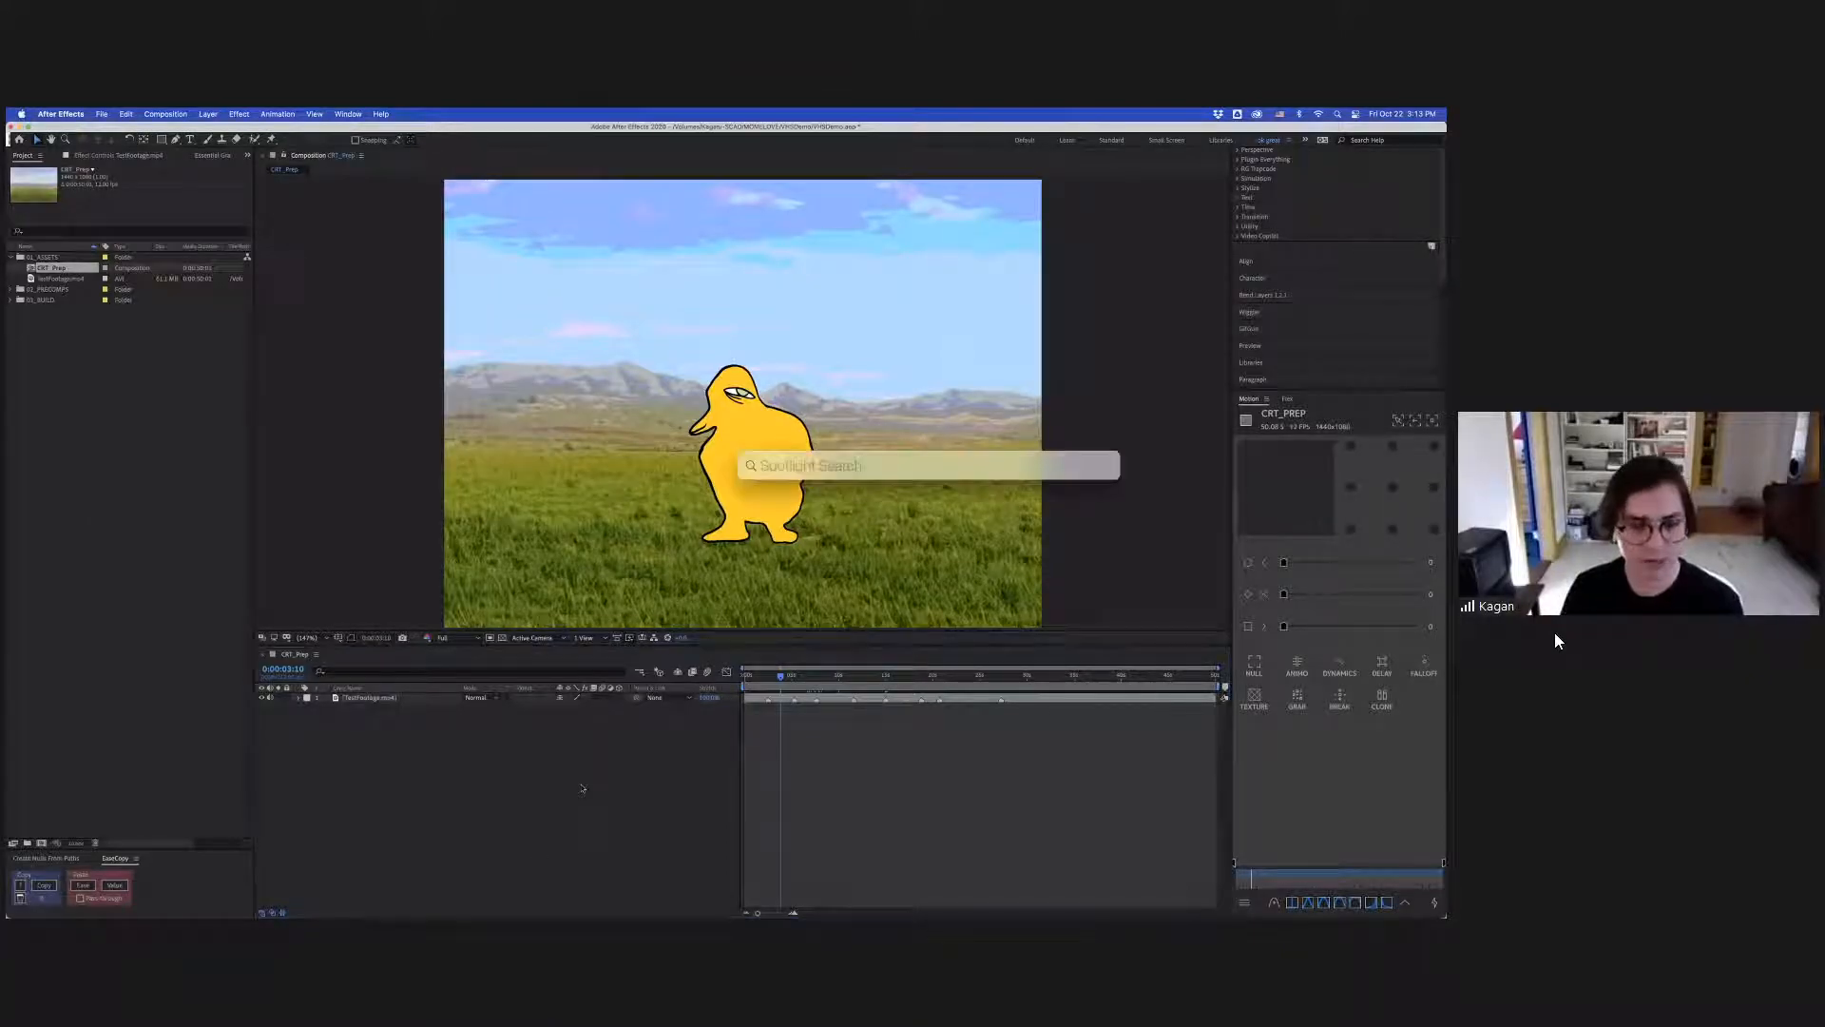
pyautogui.write('4')
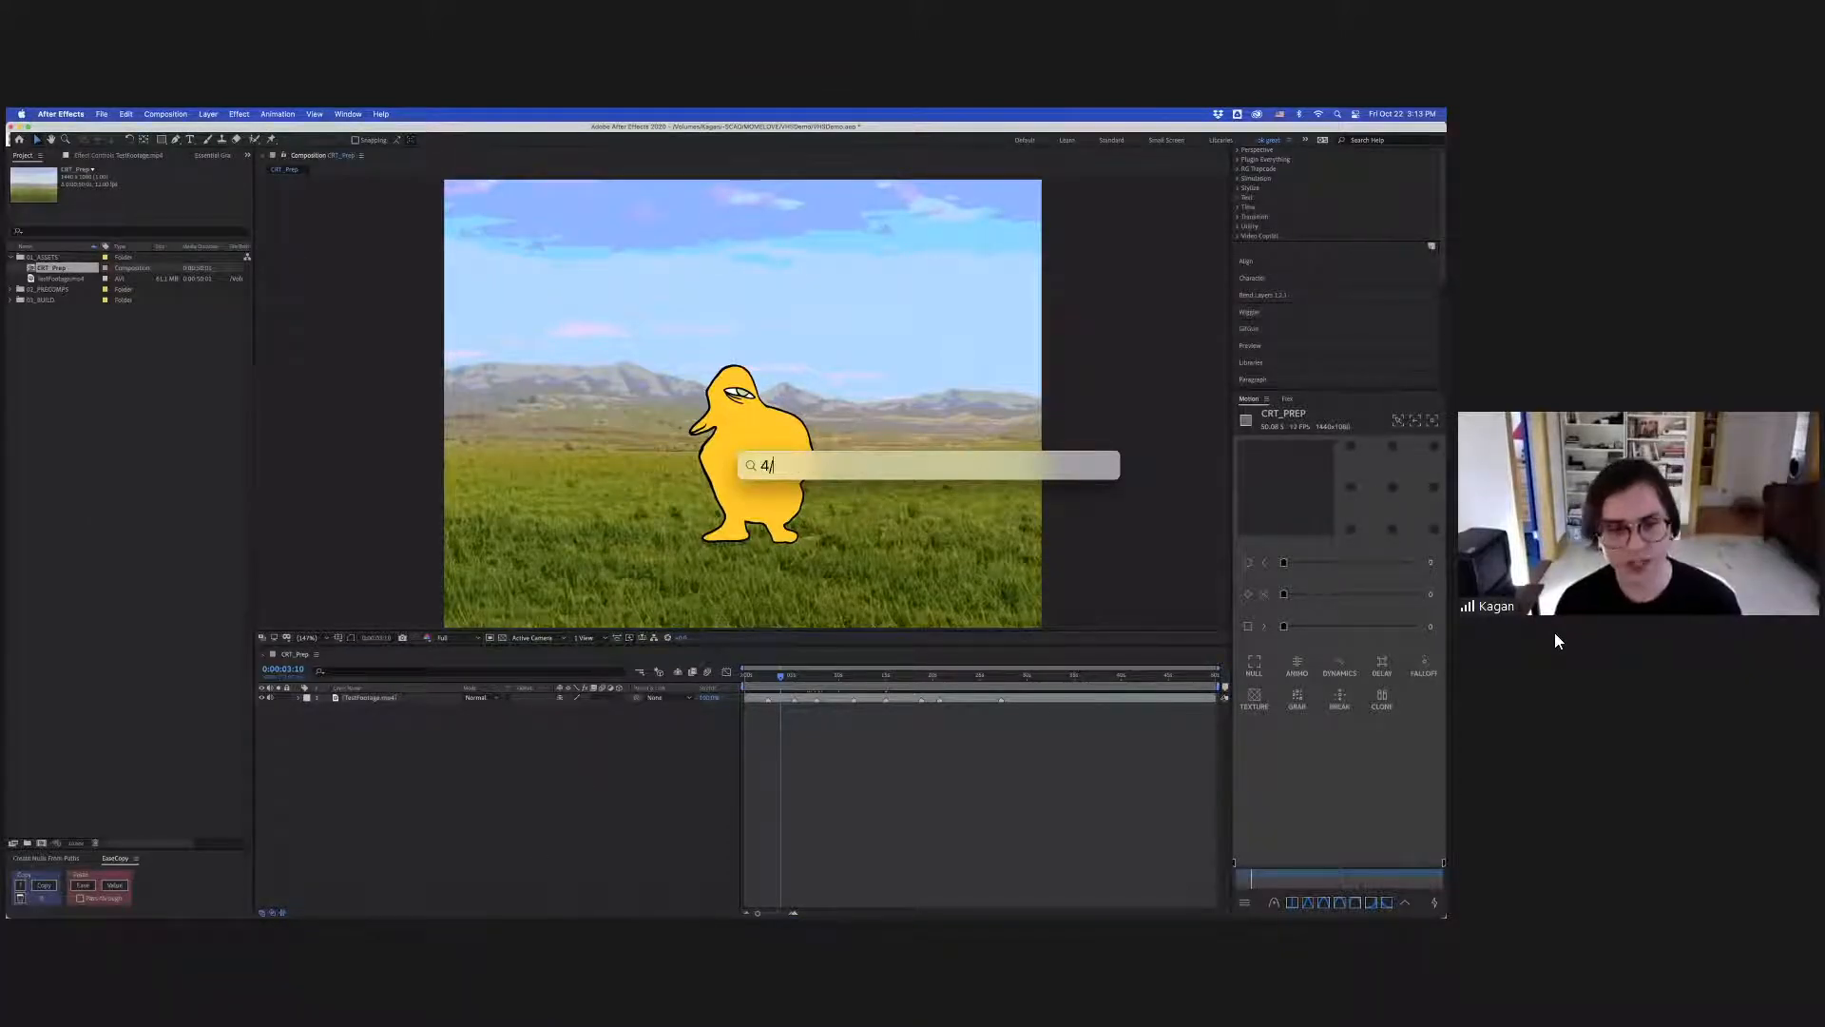
pyautogui.write('/3')
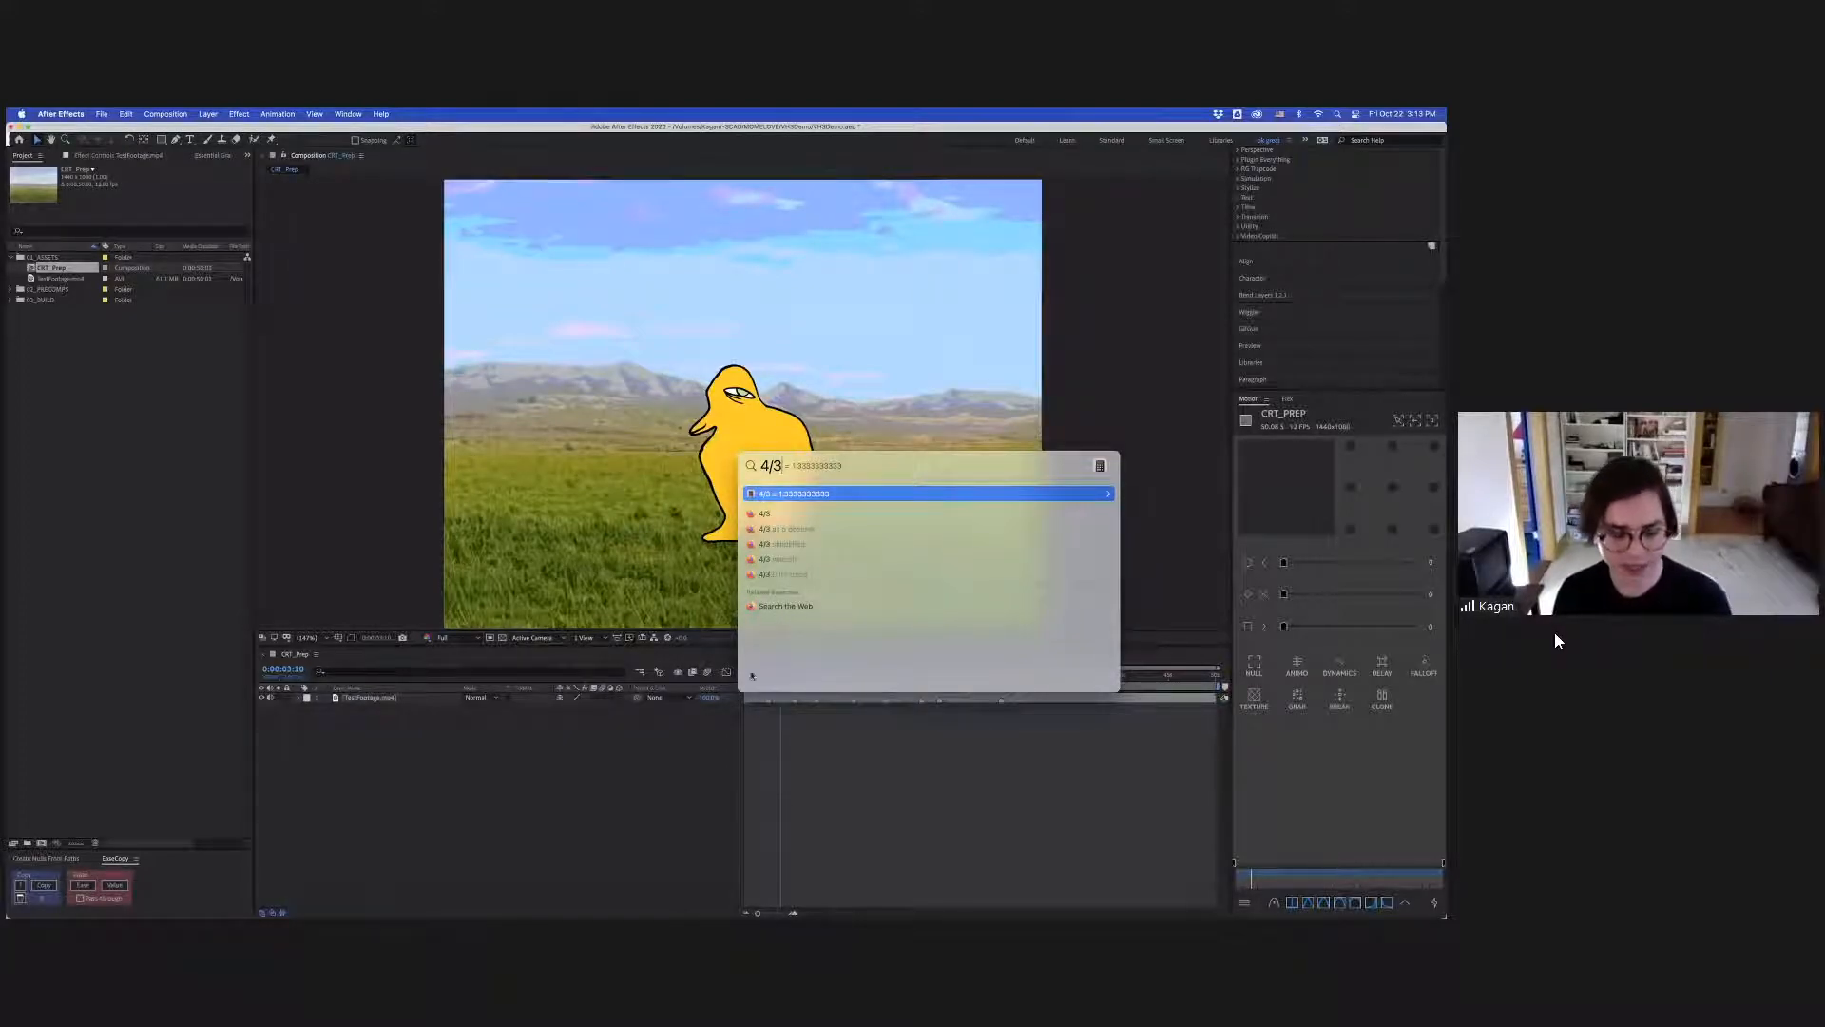
pyautogui.press('super+a')
pyautogui.press('Escape')
pyautogui.press('Escape')
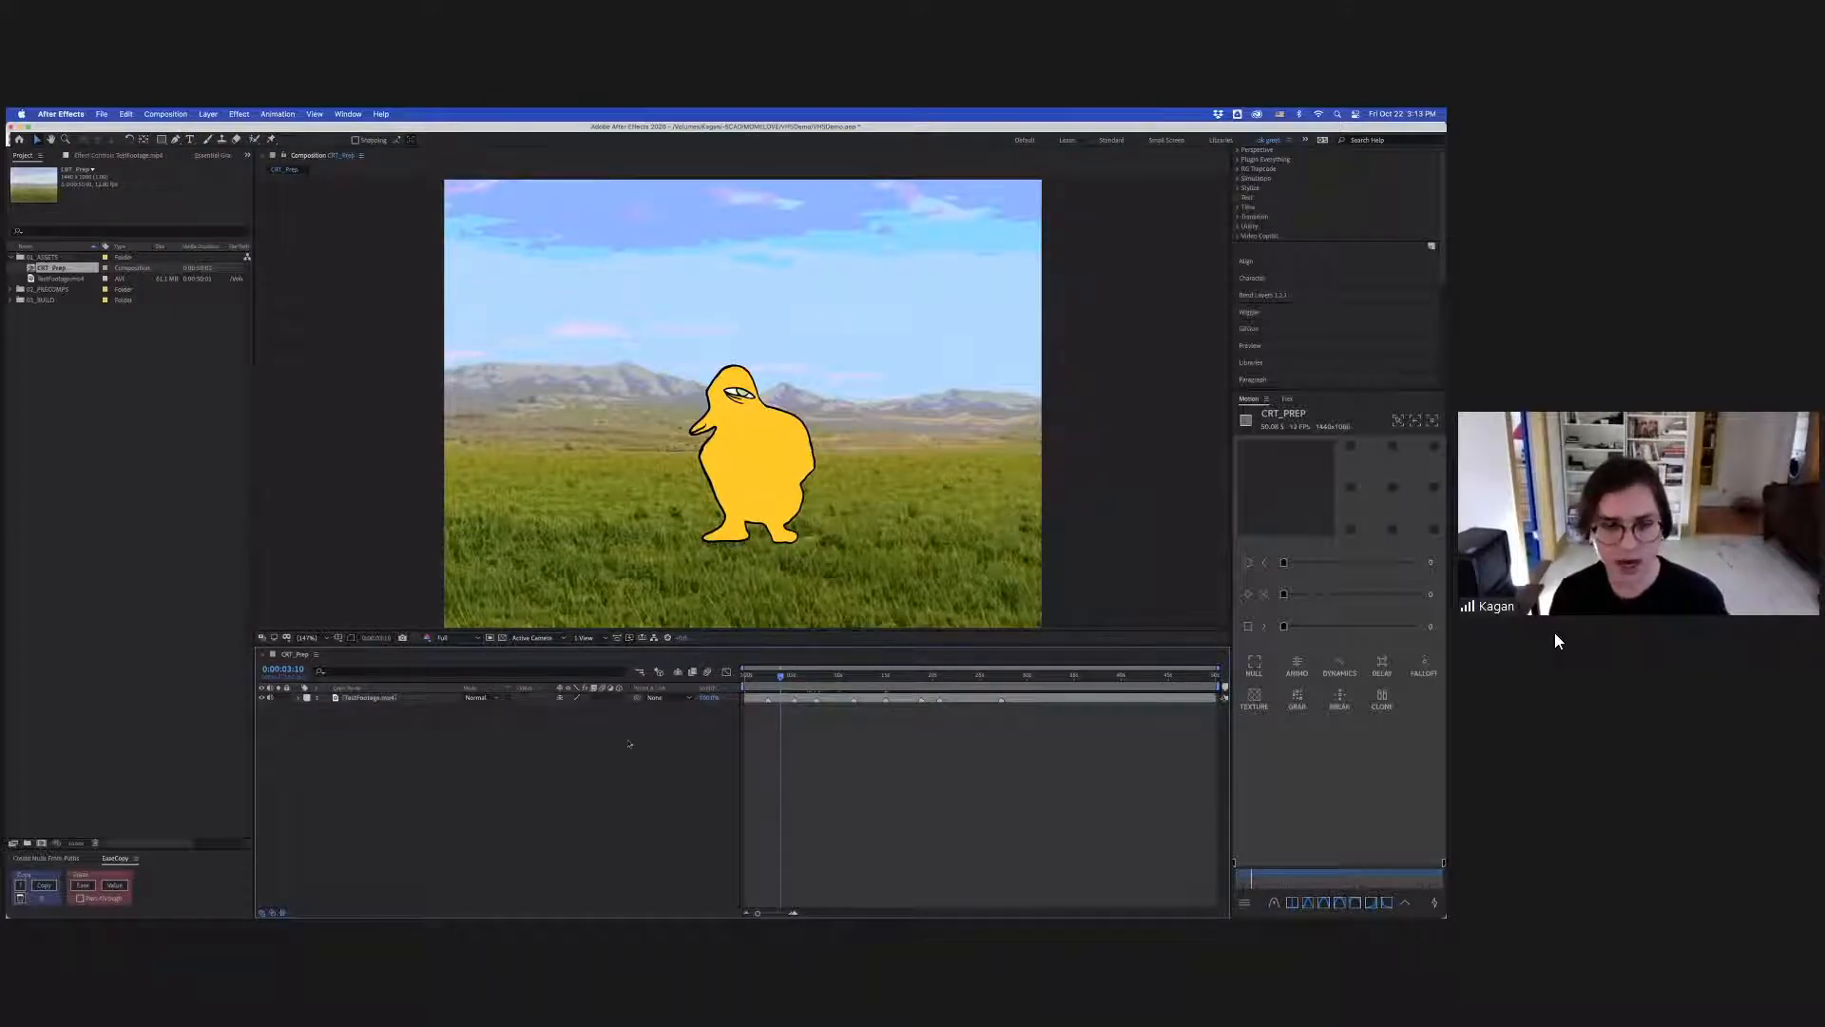
# Widen the CRT_Prep composition by multiplying its current width by 1.3333333 in its settings, leaving the height alone.
pyautogui.press('super+k')
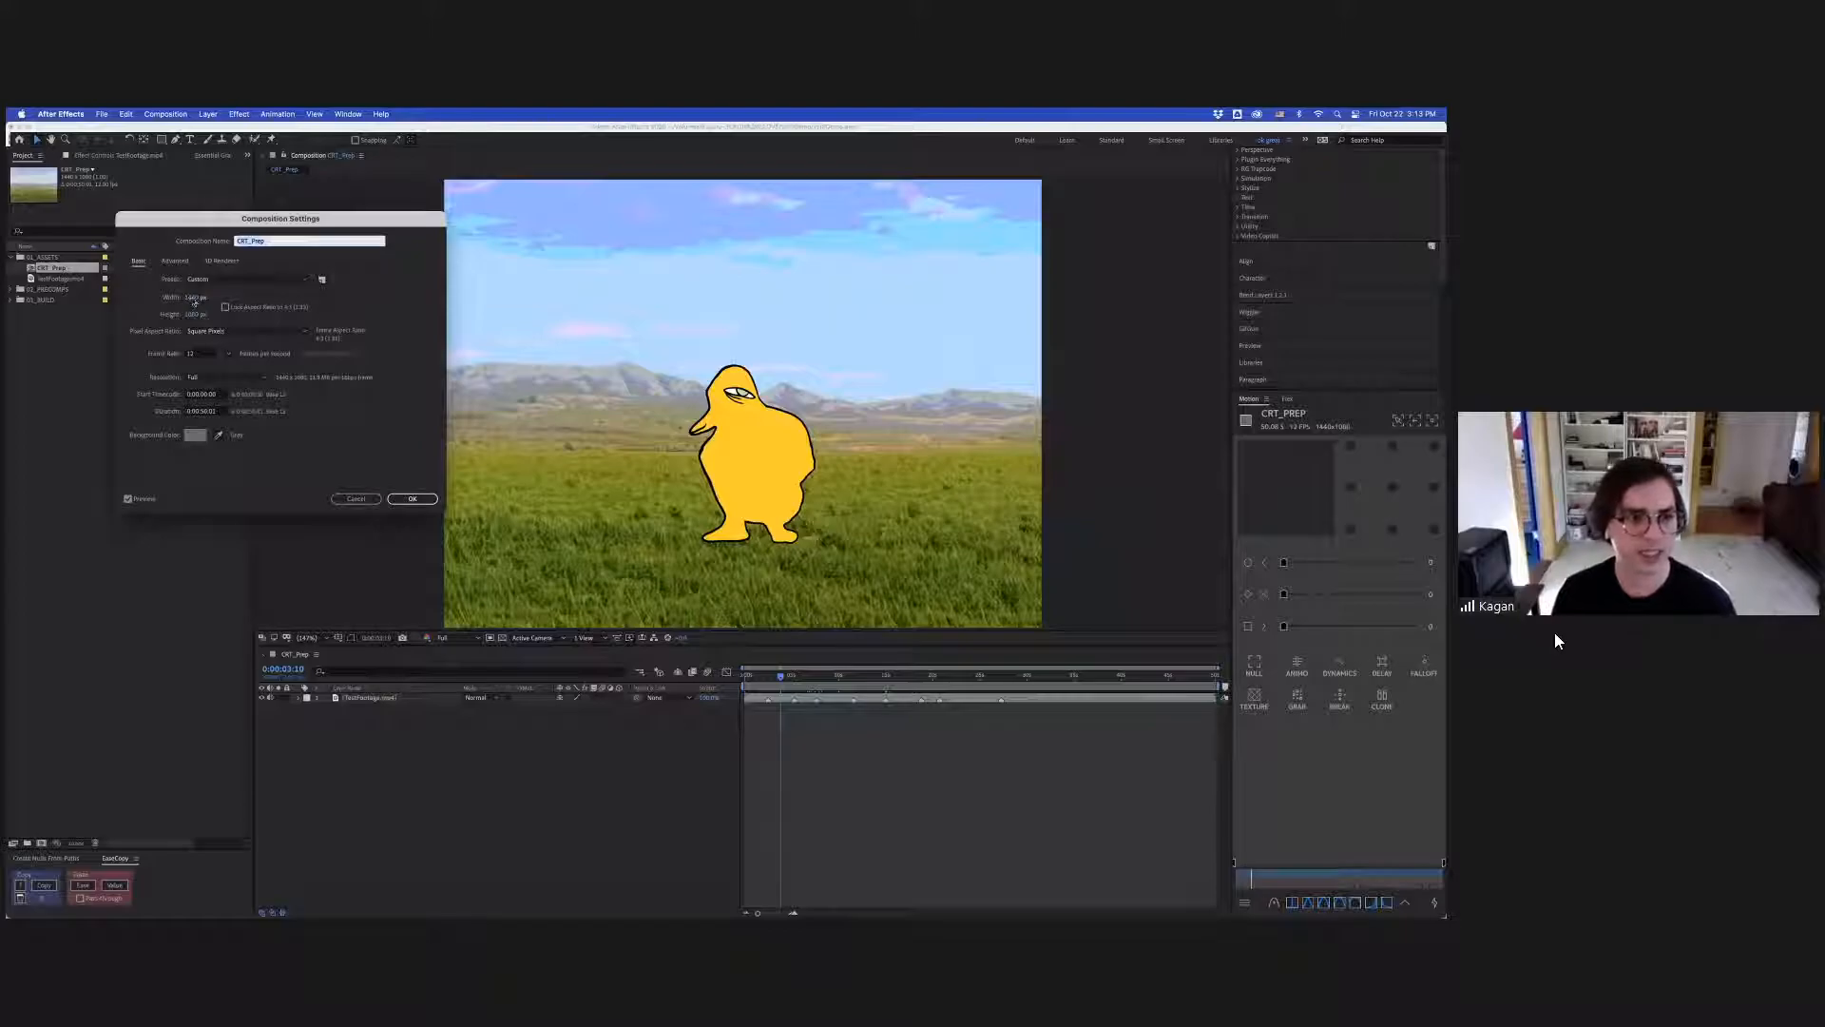
pyautogui.moveTo(211, 221); pyautogui.dragTo(261, 276)
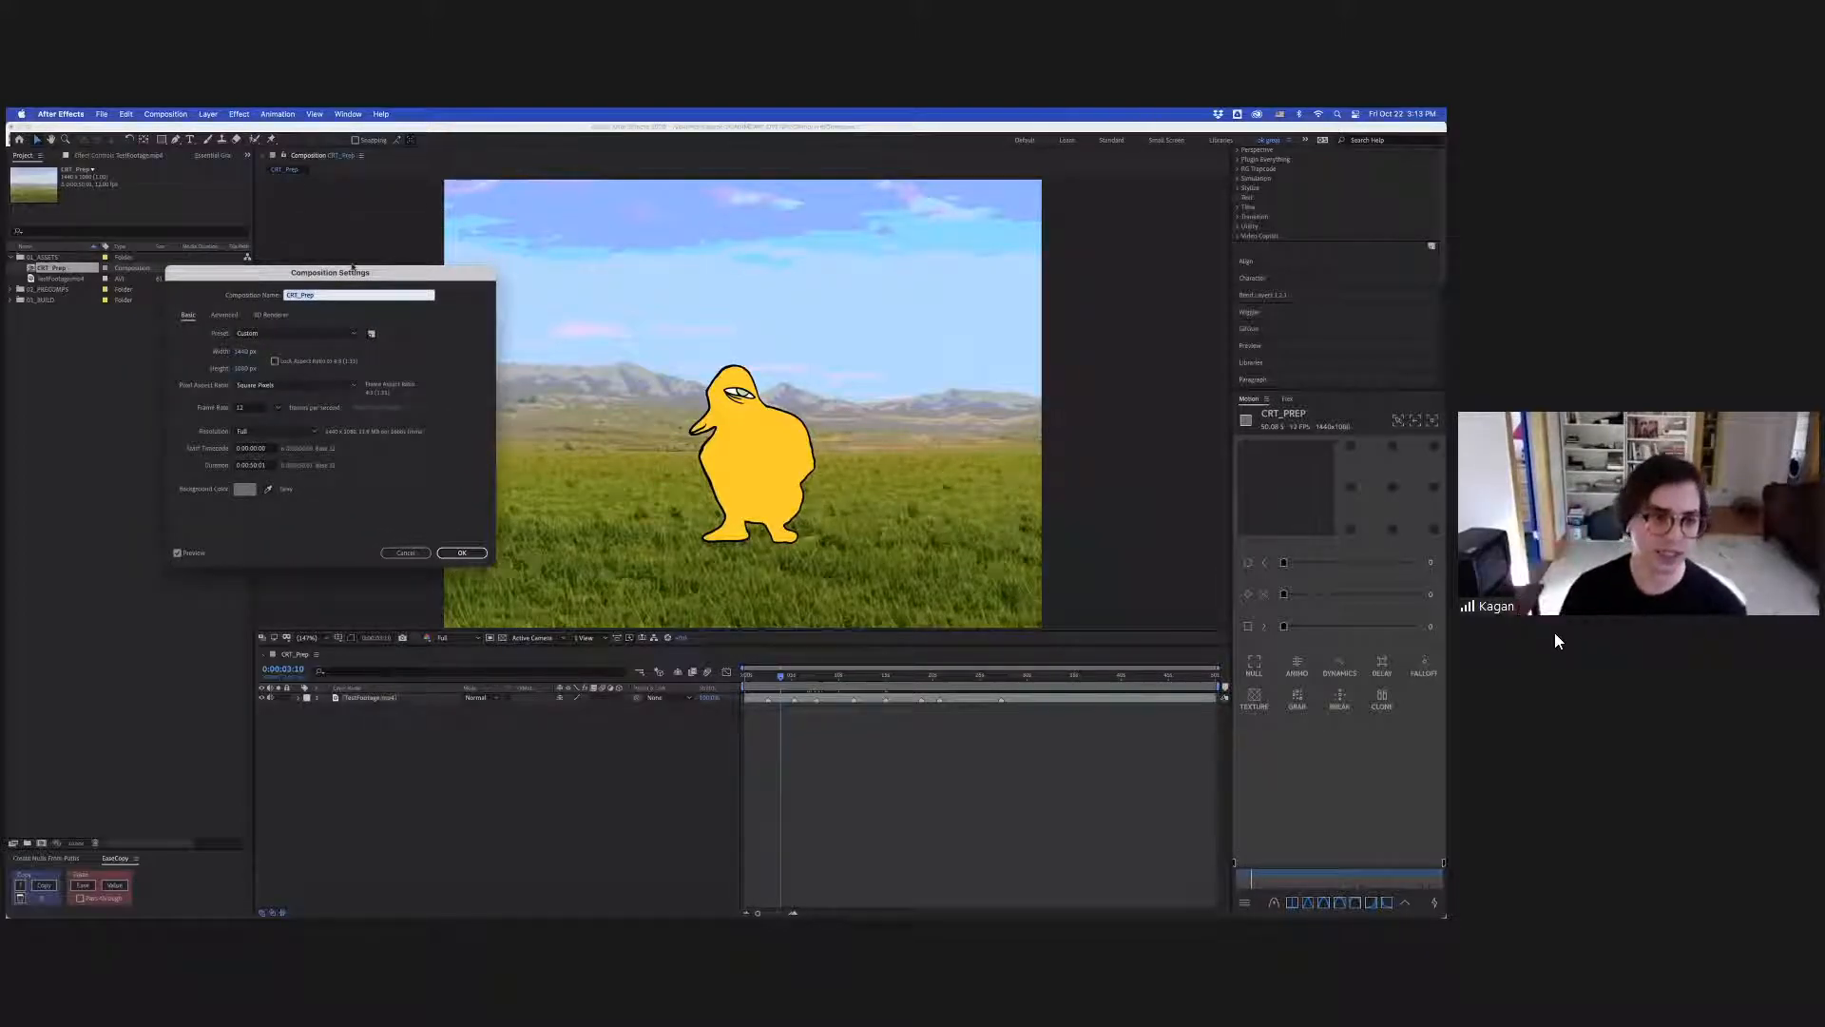
pyautogui.click(247, 352)
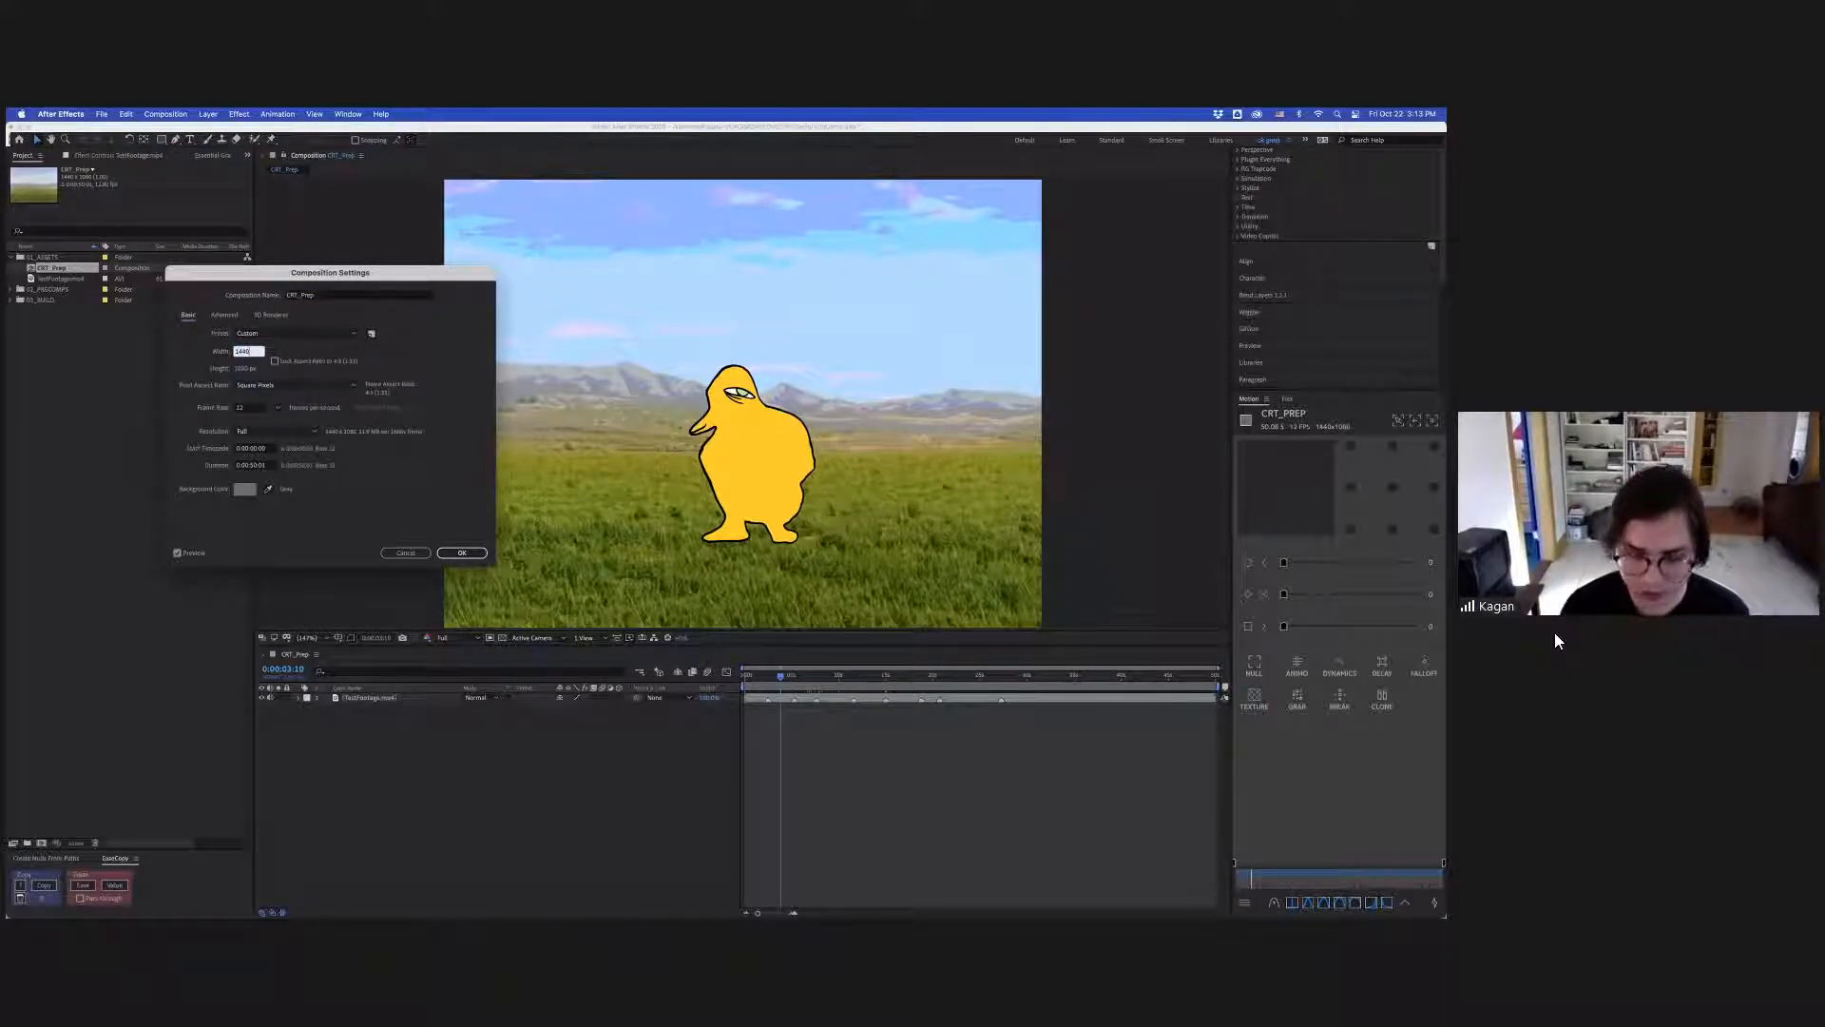
pyautogui.write('*1.3333333')
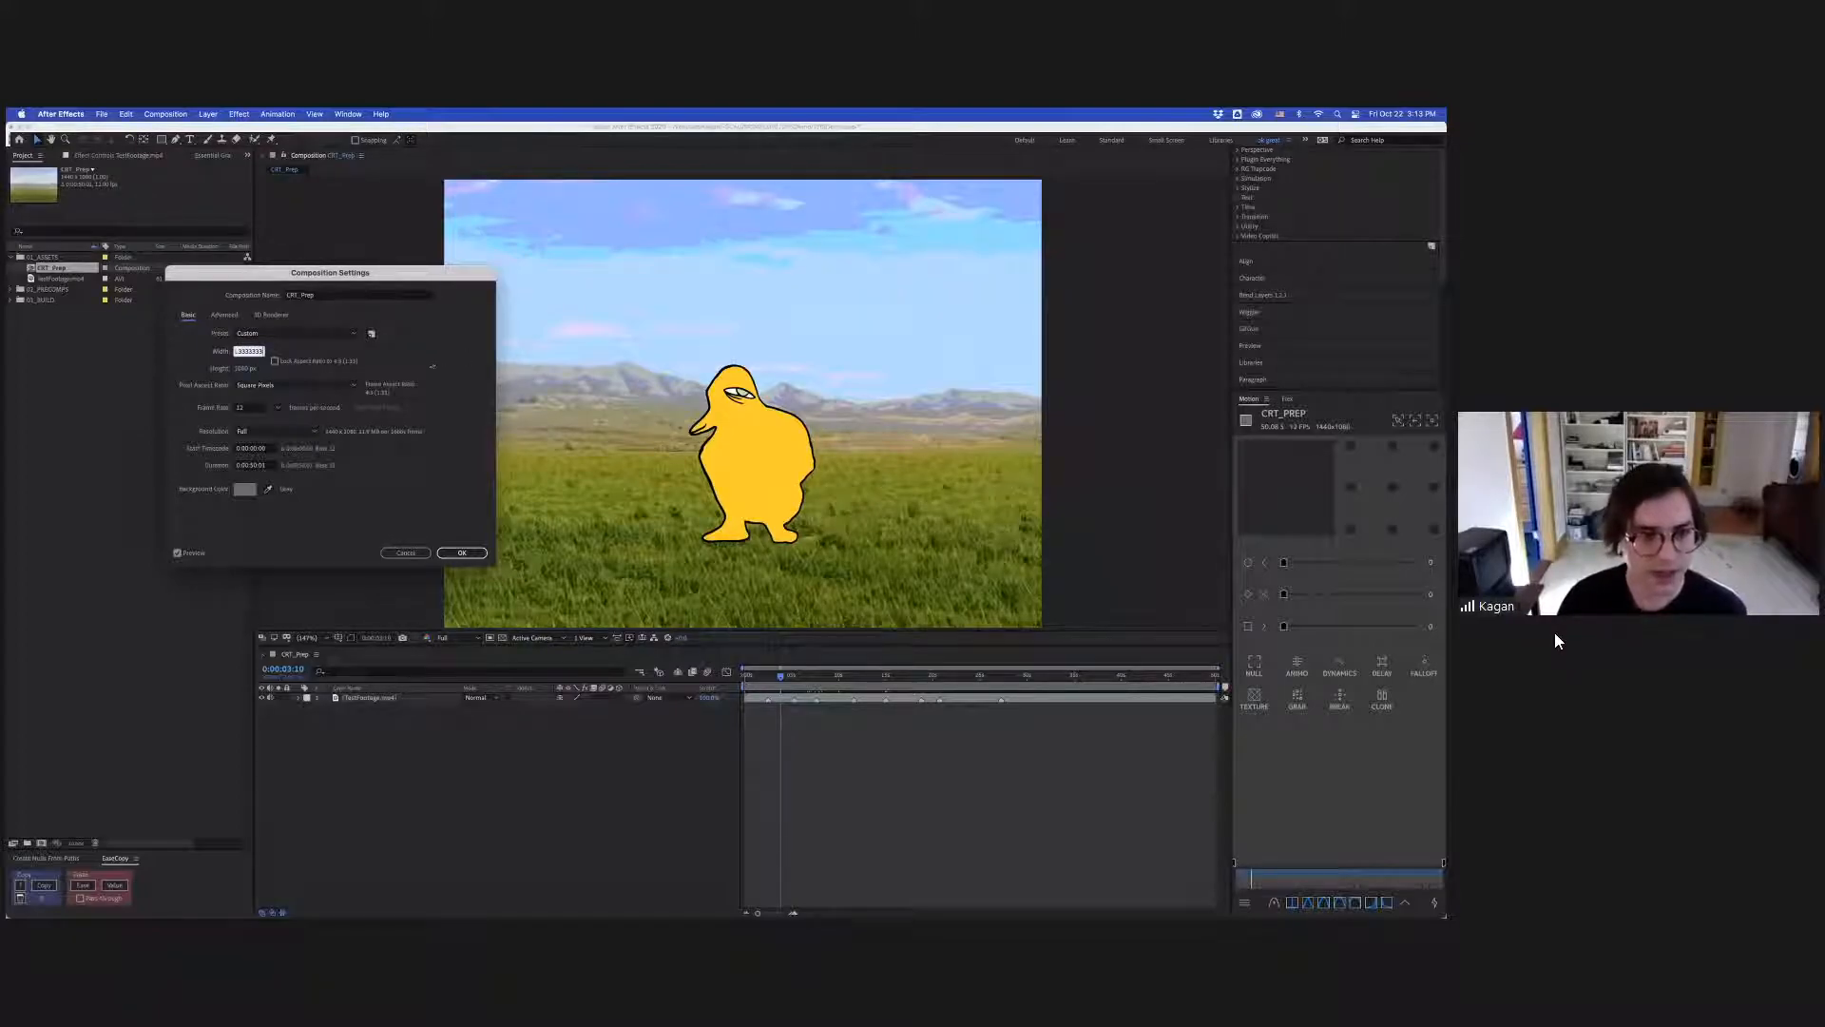
pyautogui.press('Tab')
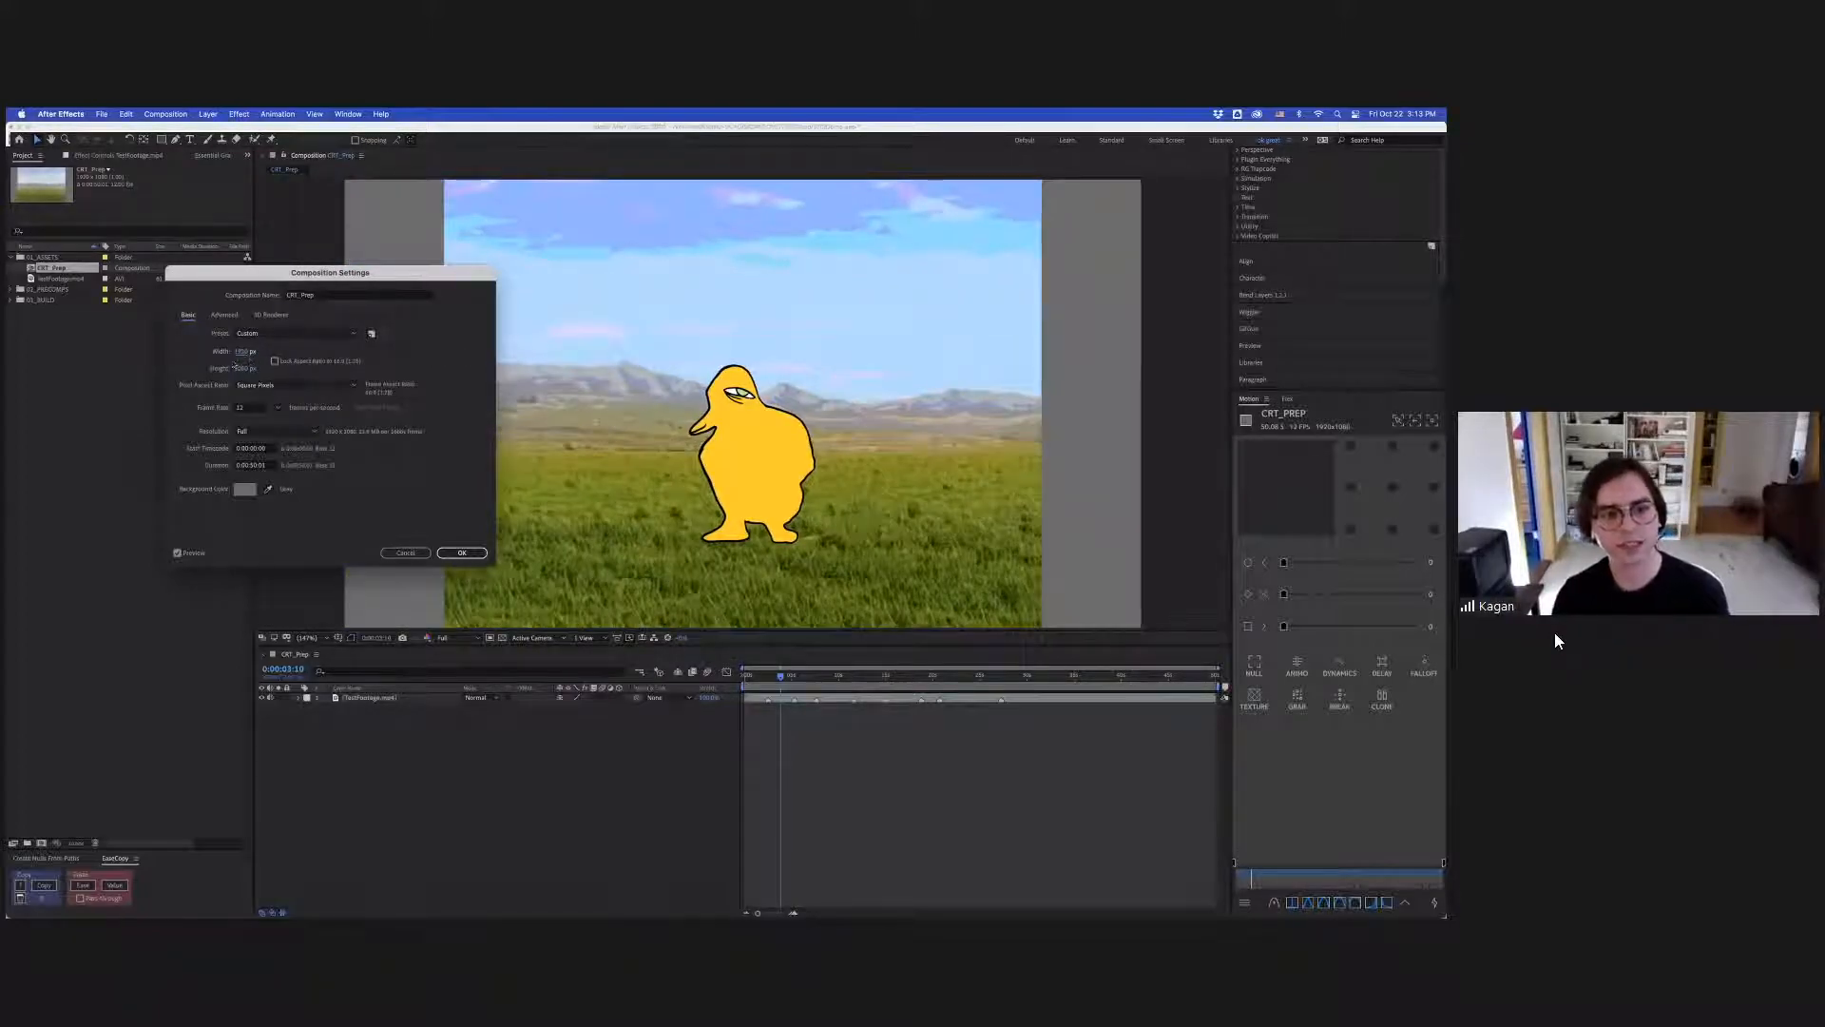
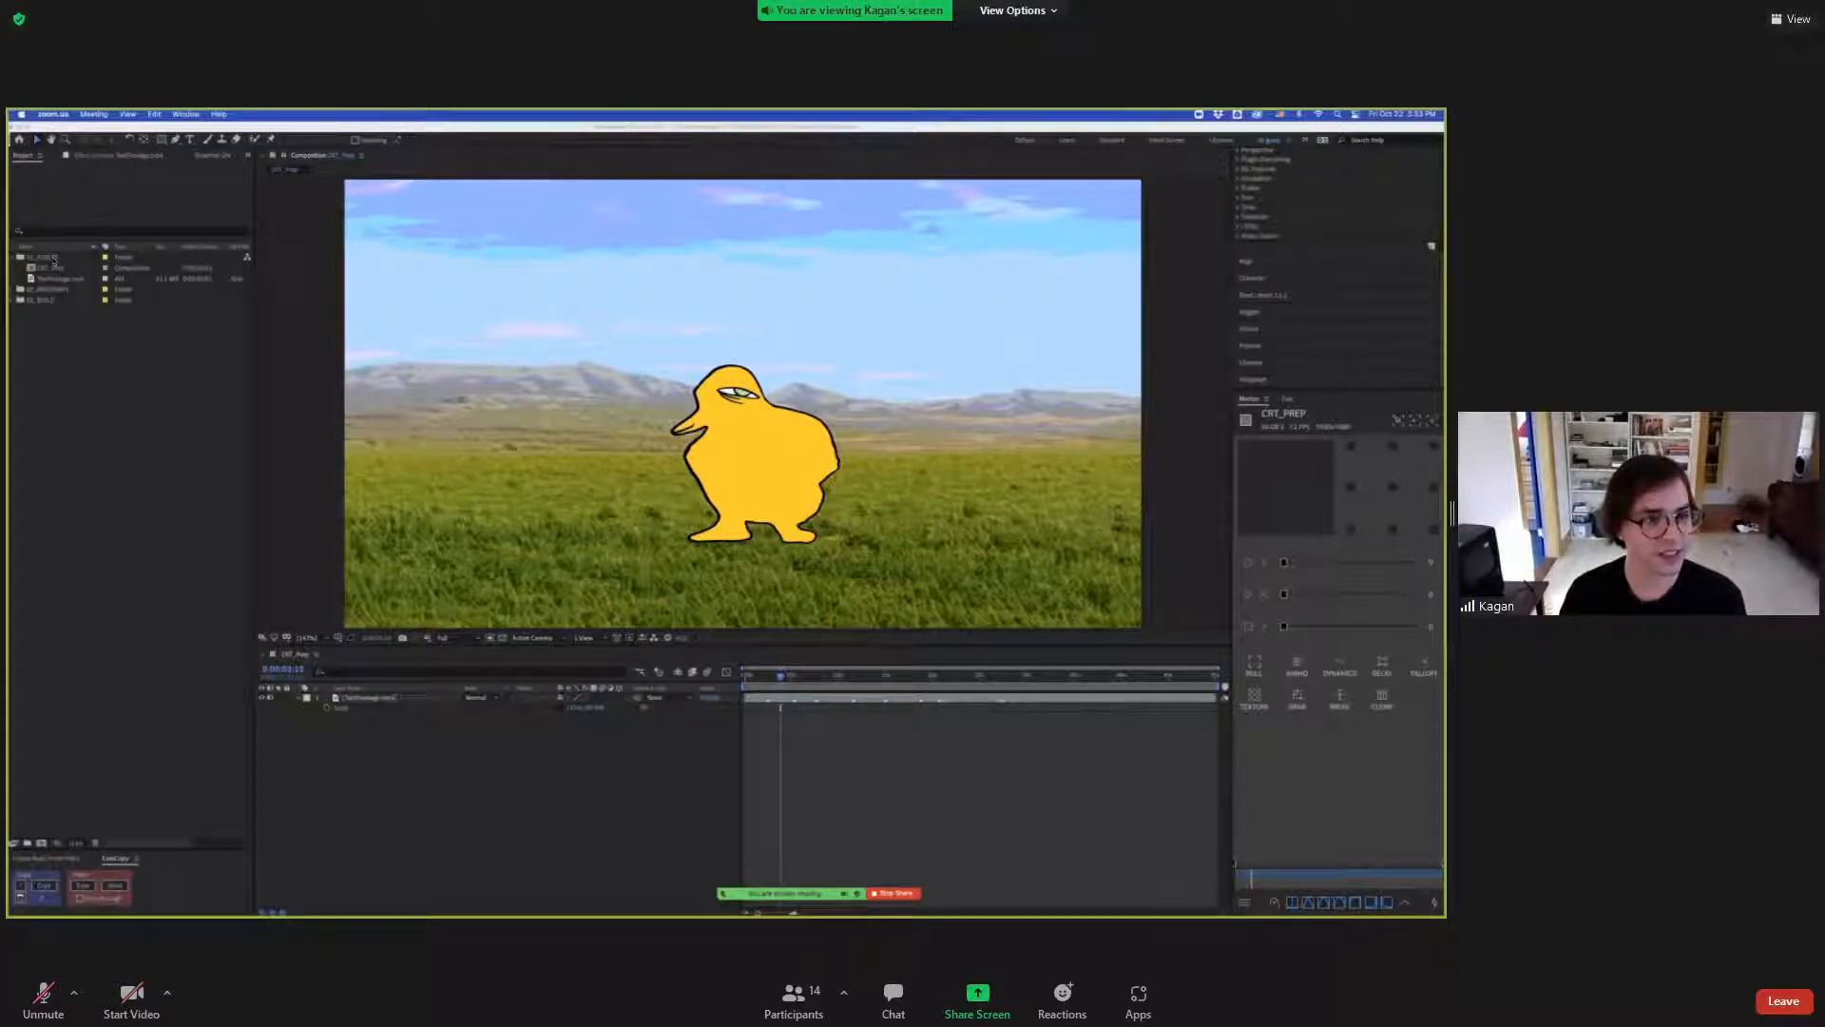
# Import Capture1.mov from the VIDEO folder into the project's assets folder.
pyautogui.doubleClick(123, 428)
pyautogui.click(533, 246)
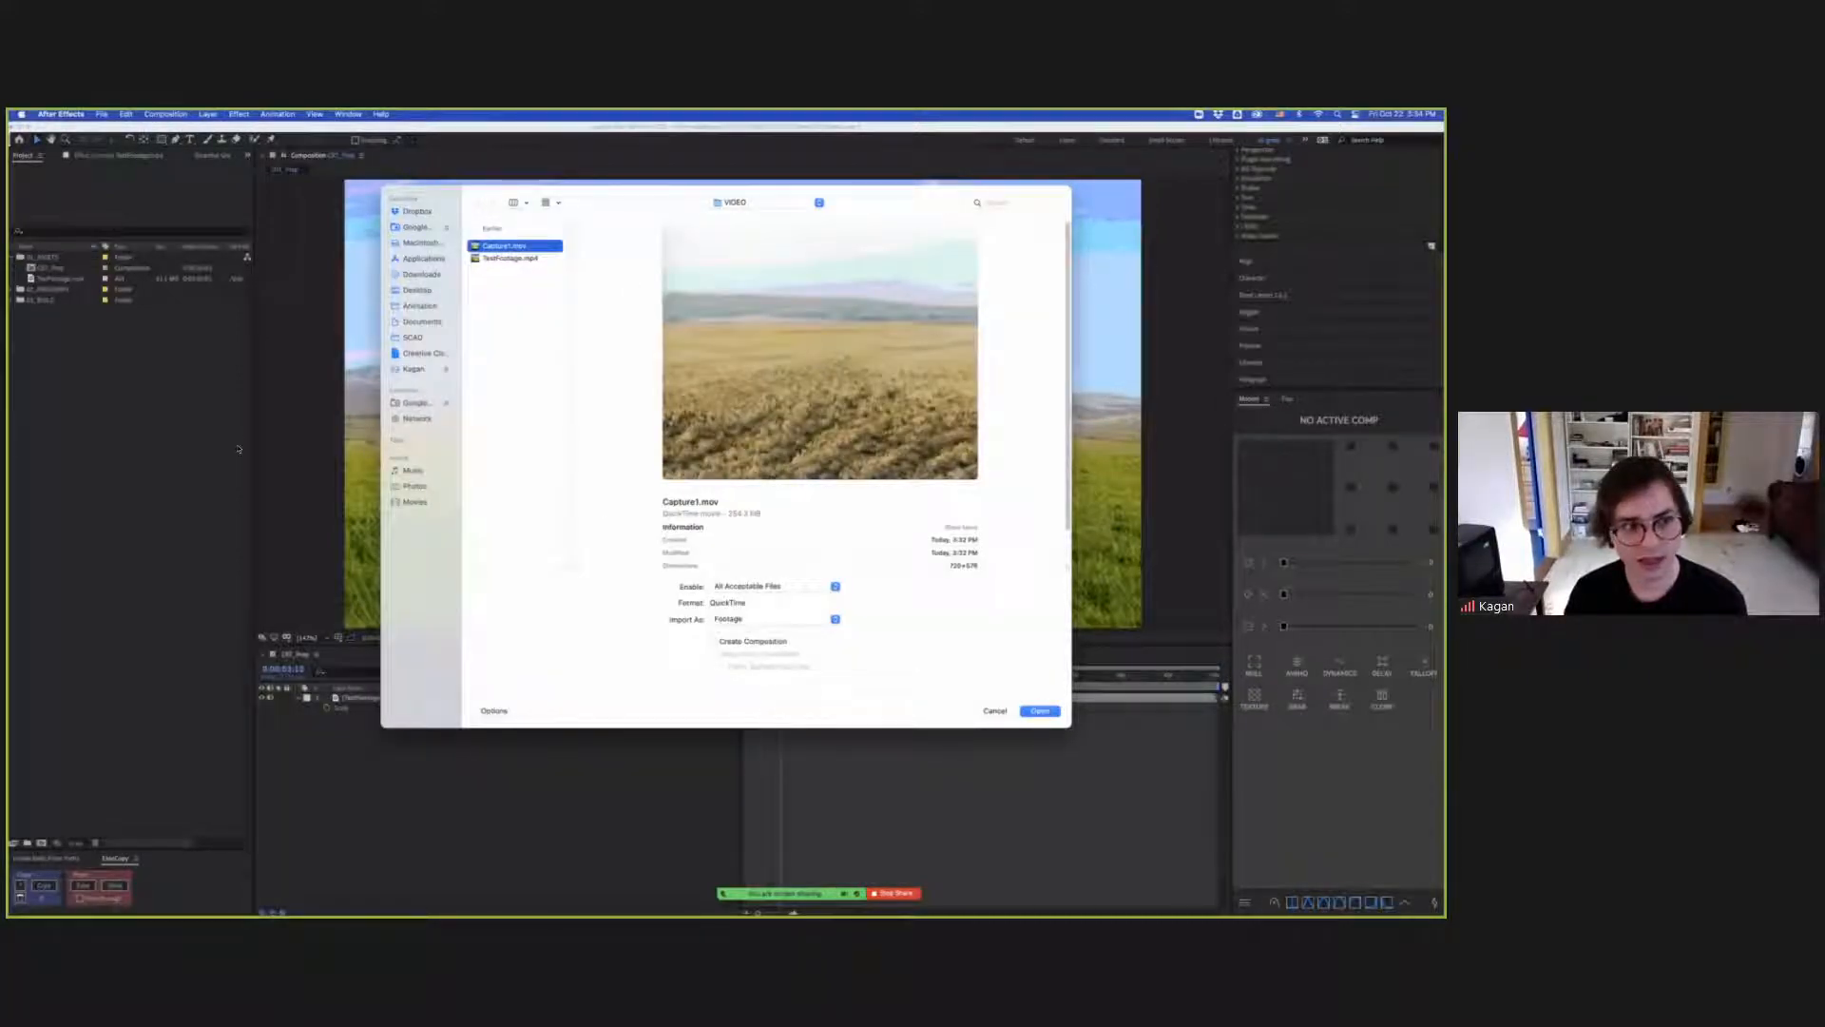
pyautogui.press('Return')
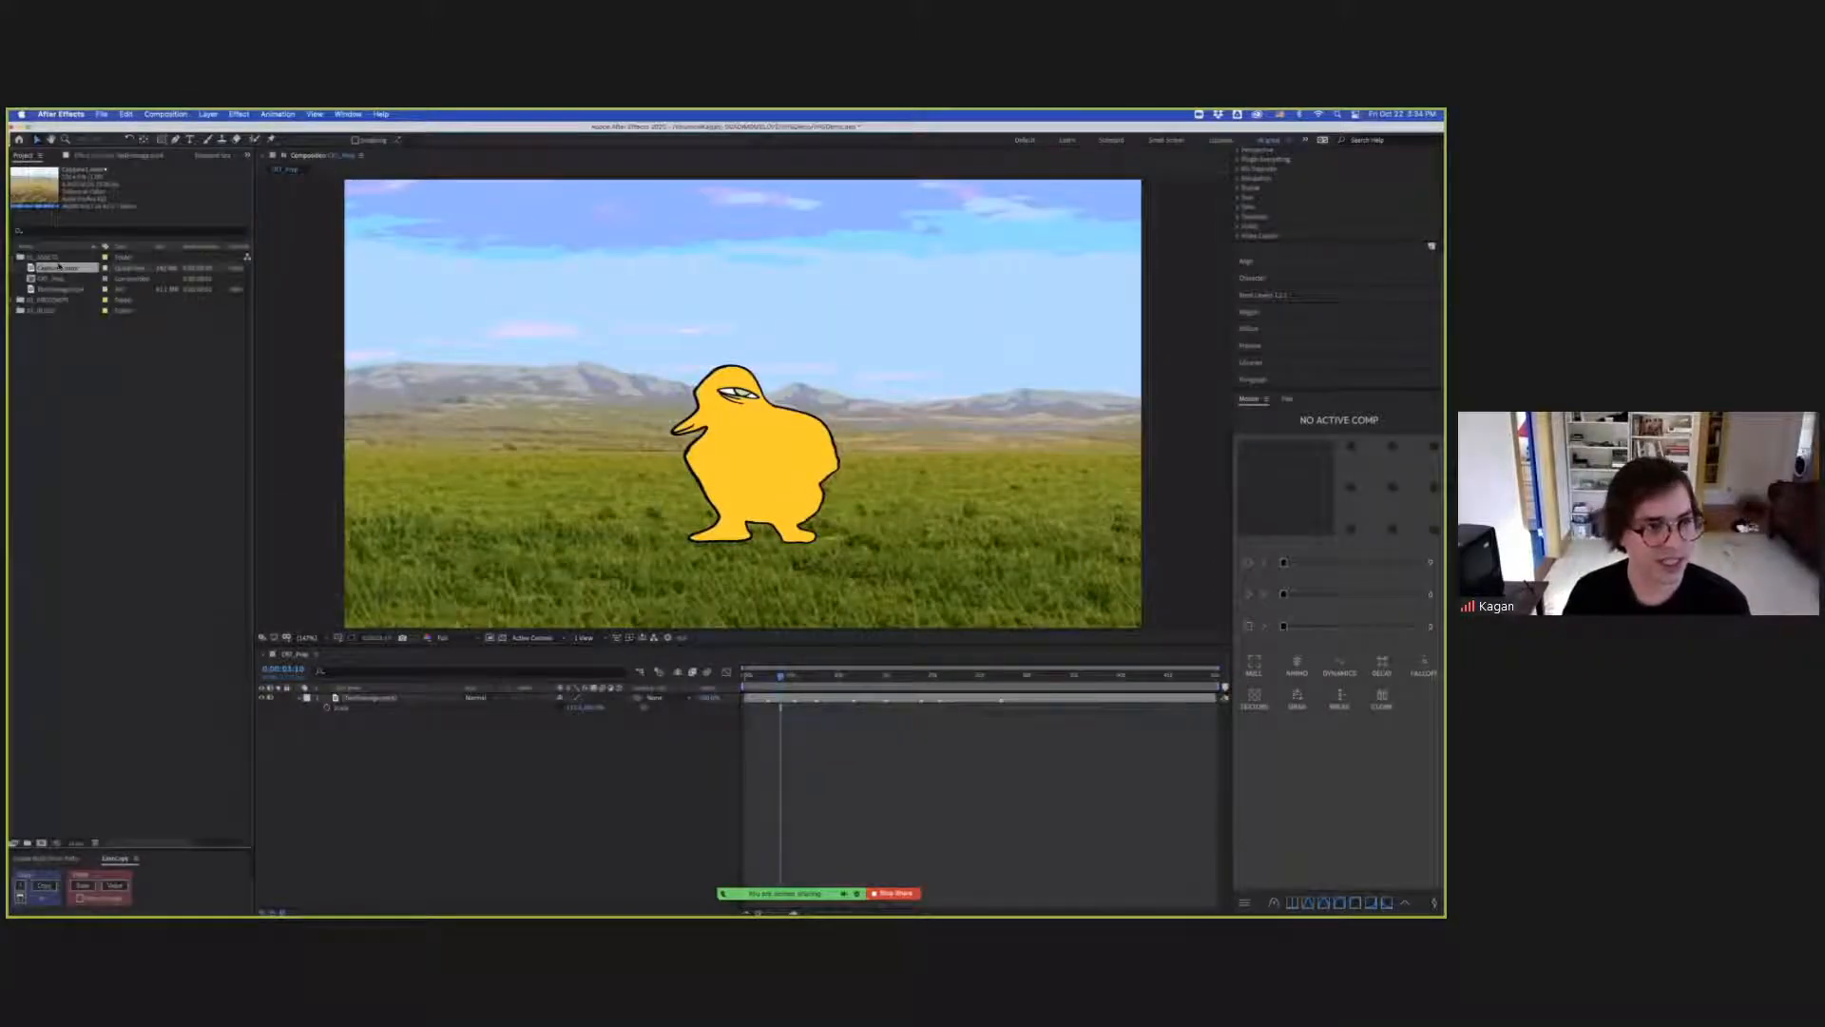
# Create a composition from Capture1.mov and enlarge its frame size with the aspect ratio locked at 5:4.
pyautogui.press('XF86AudioLowerVolume')
pyautogui.moveTo(59, 268); pyautogui.dragTo(42, 843)
pyautogui.press('XF86AudioLowerVolume')
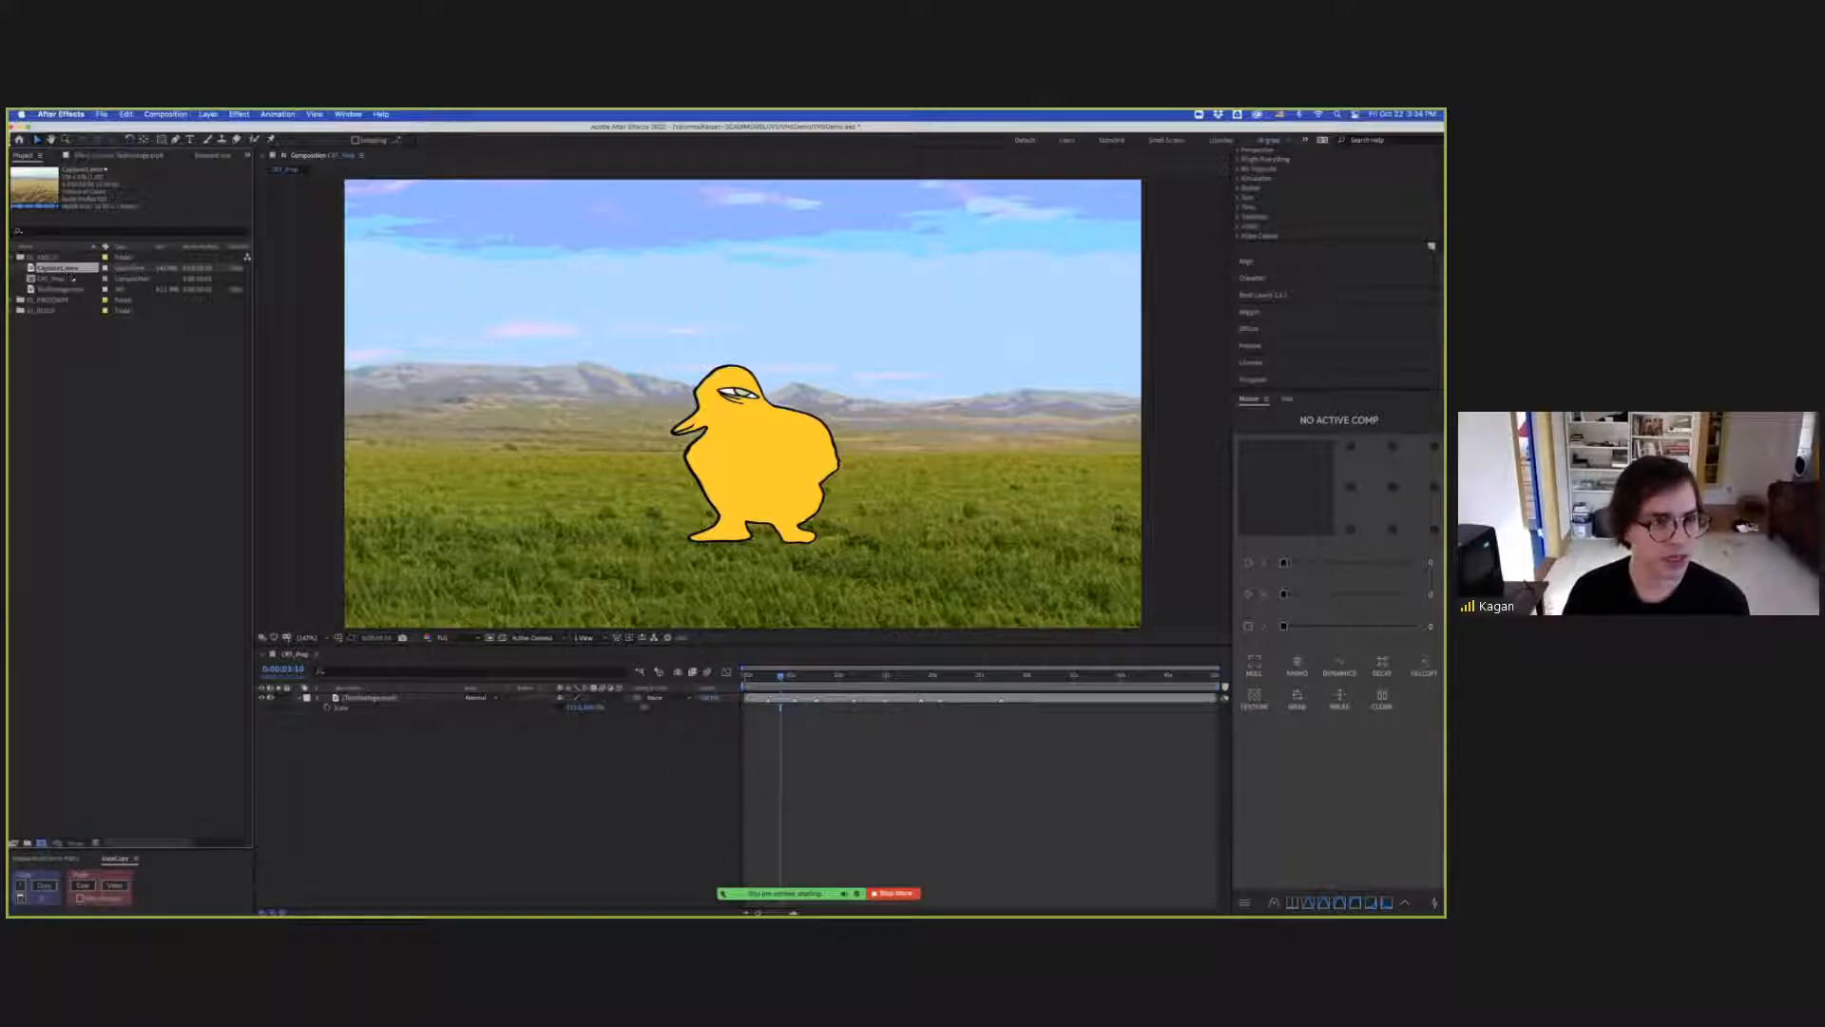
pyautogui.moveTo(59, 268); pyautogui.dragTo(42, 845)
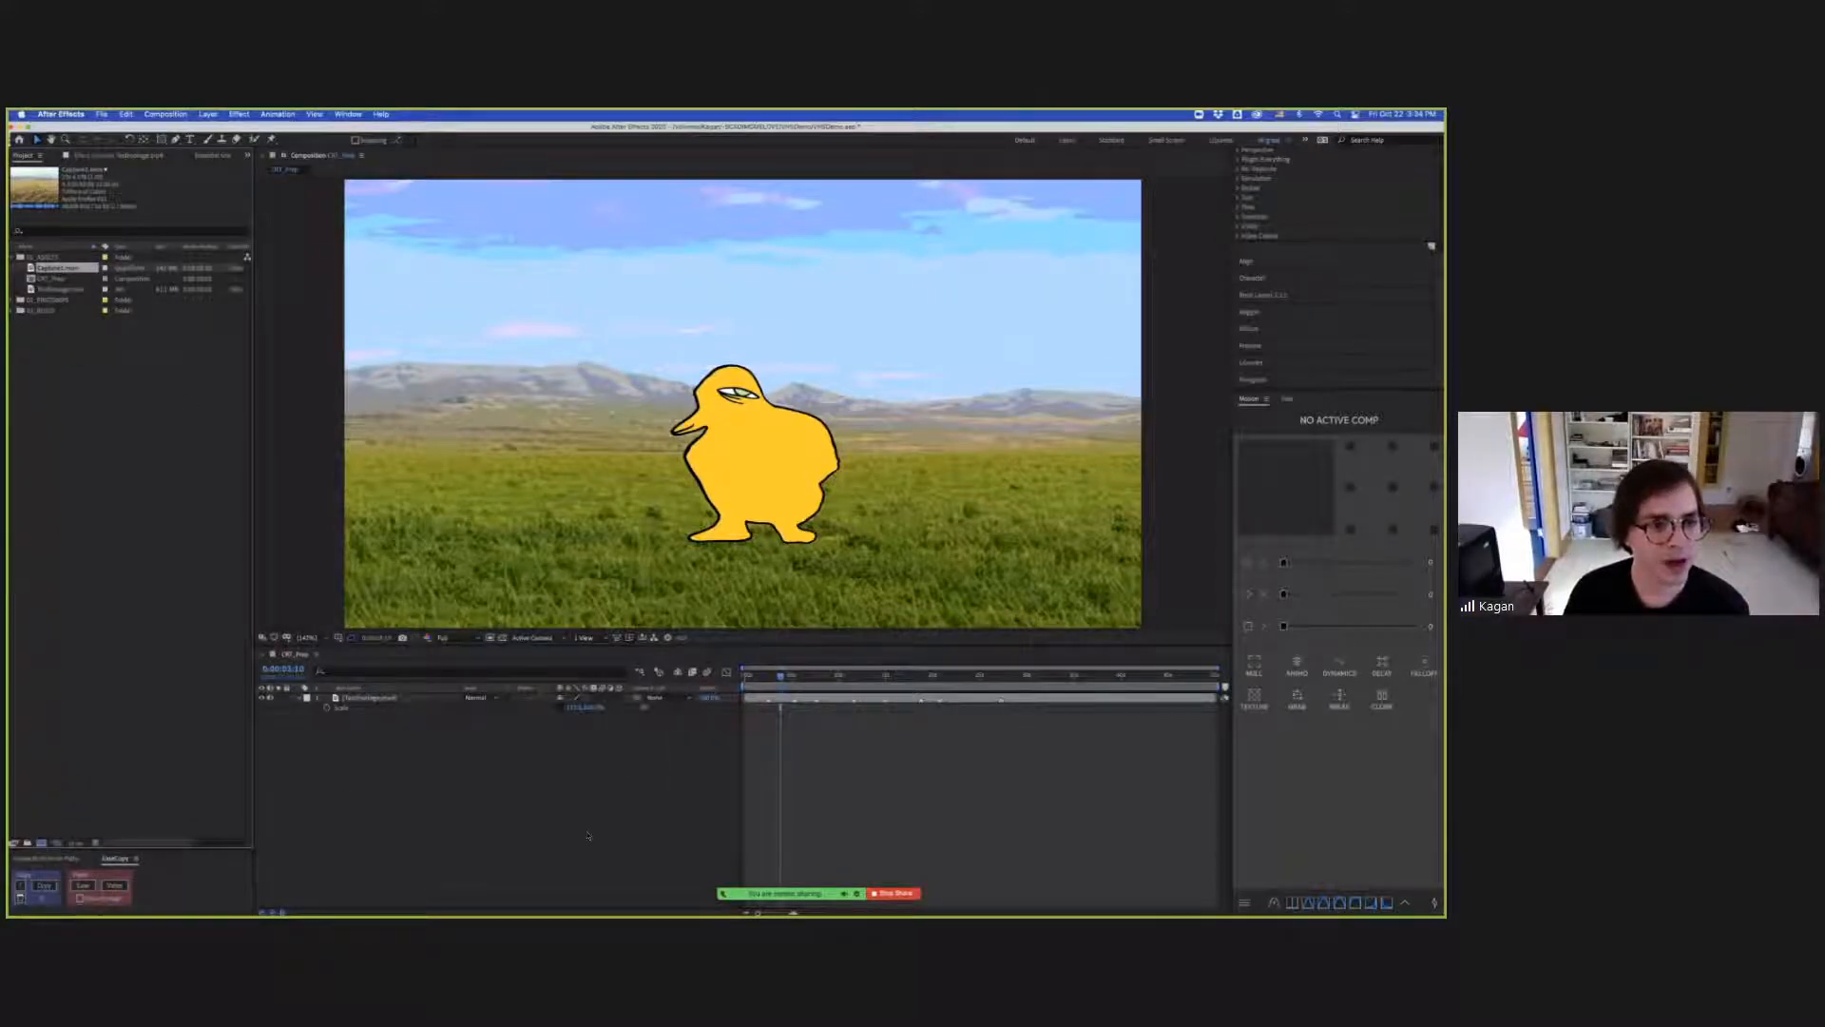
pyautogui.press('super+k')
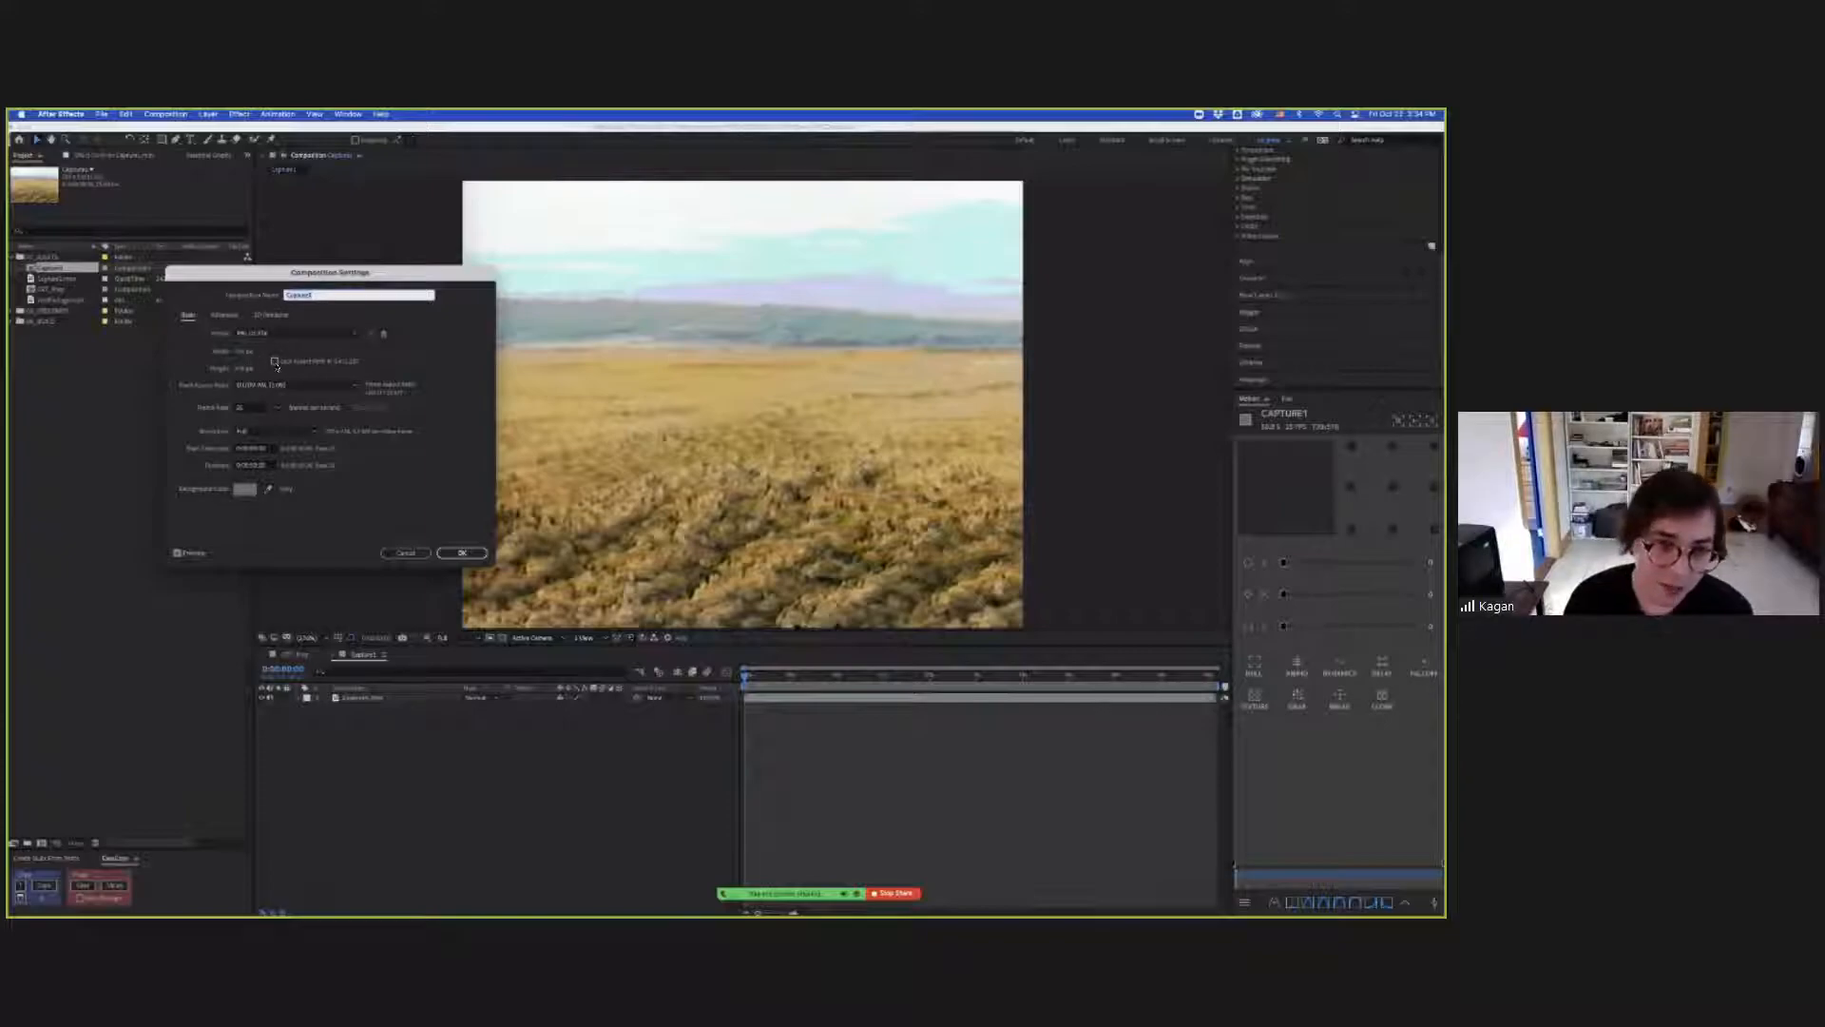
pyautogui.click(240, 352)
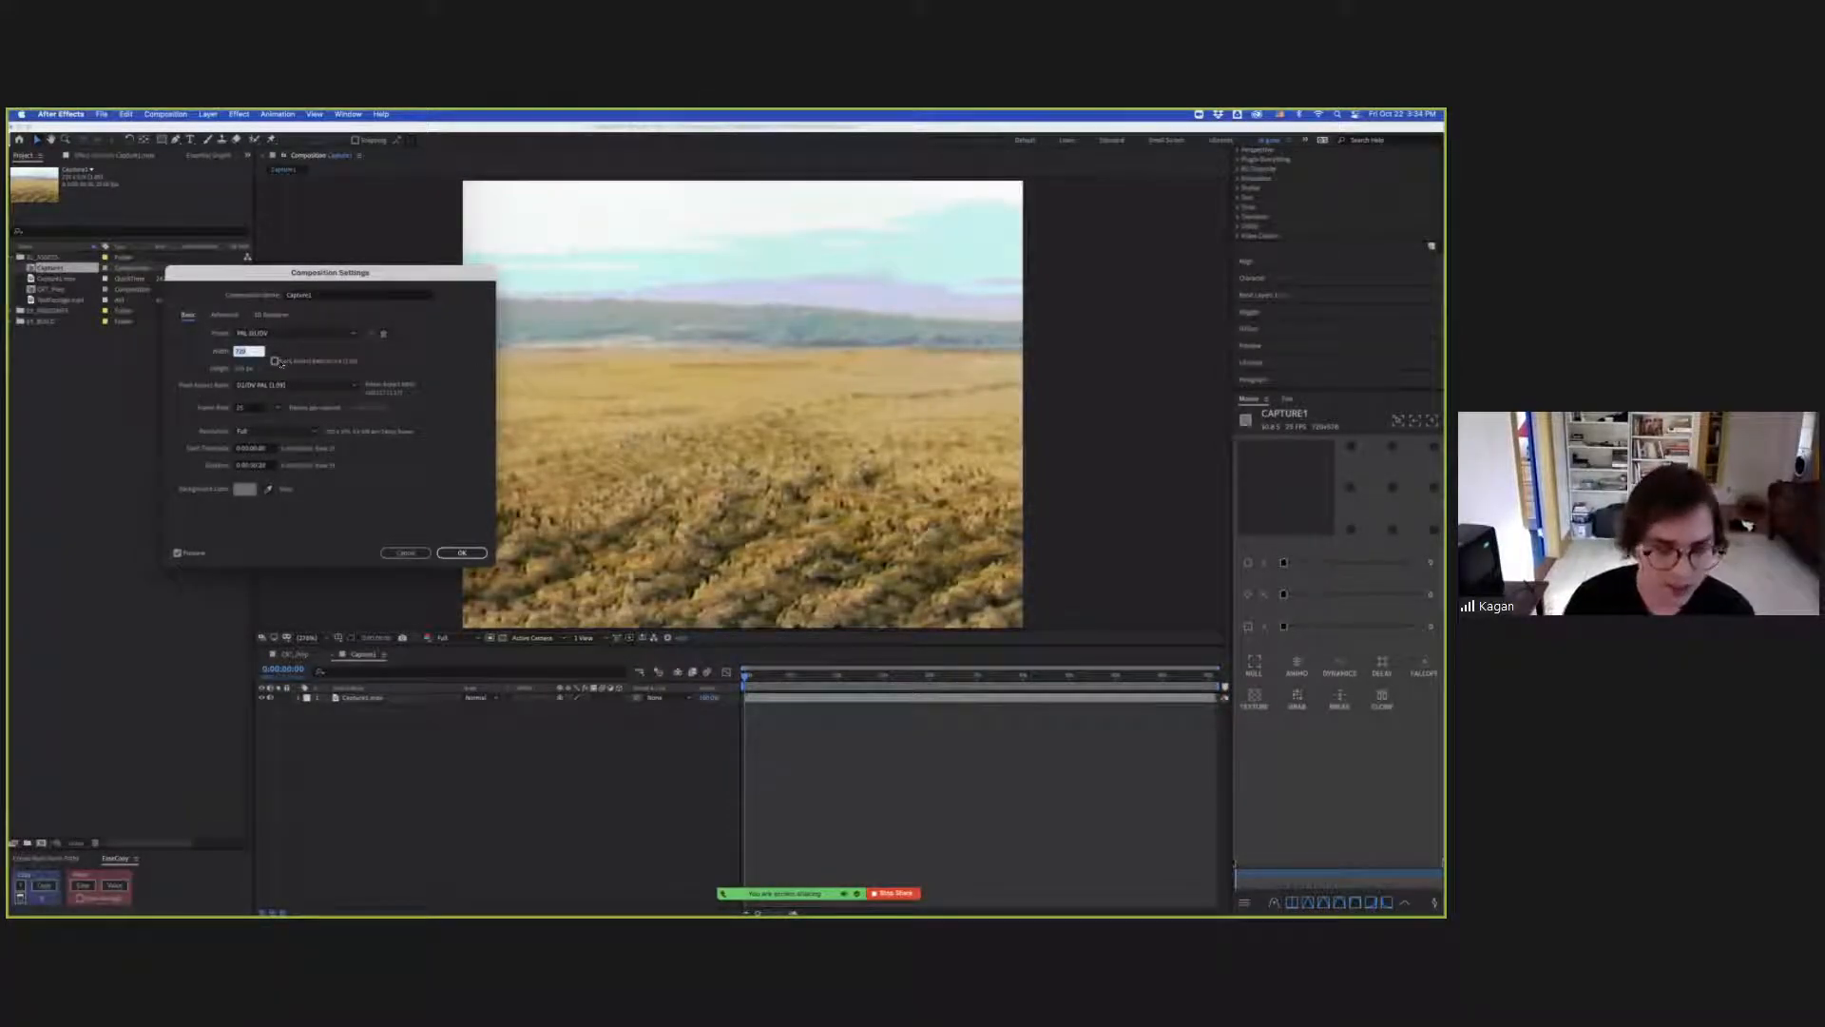
pyautogui.click(238, 369)
pyautogui.click(243, 370)
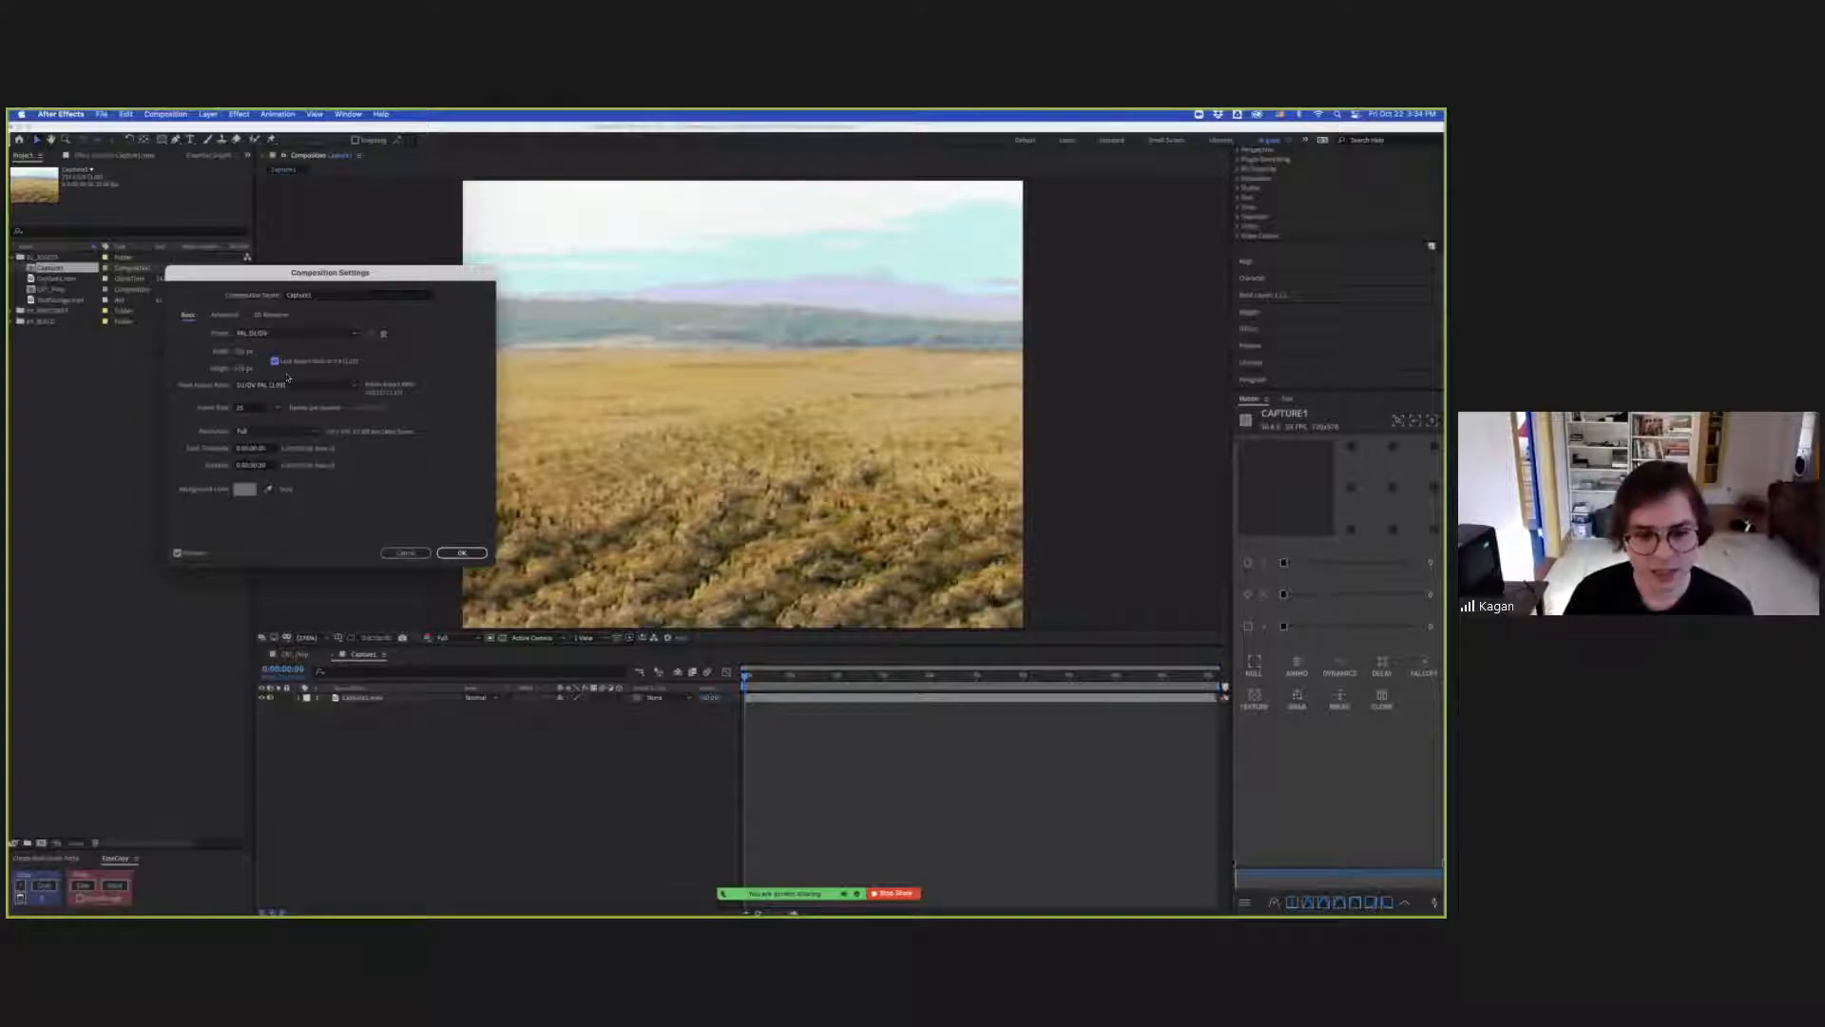
pyautogui.press('Return')
# Scale the Capture1.mov layer up to 187.5% so the footage fills the composition frame.
pyautogui.click(418, 698)
pyautogui.press('s')
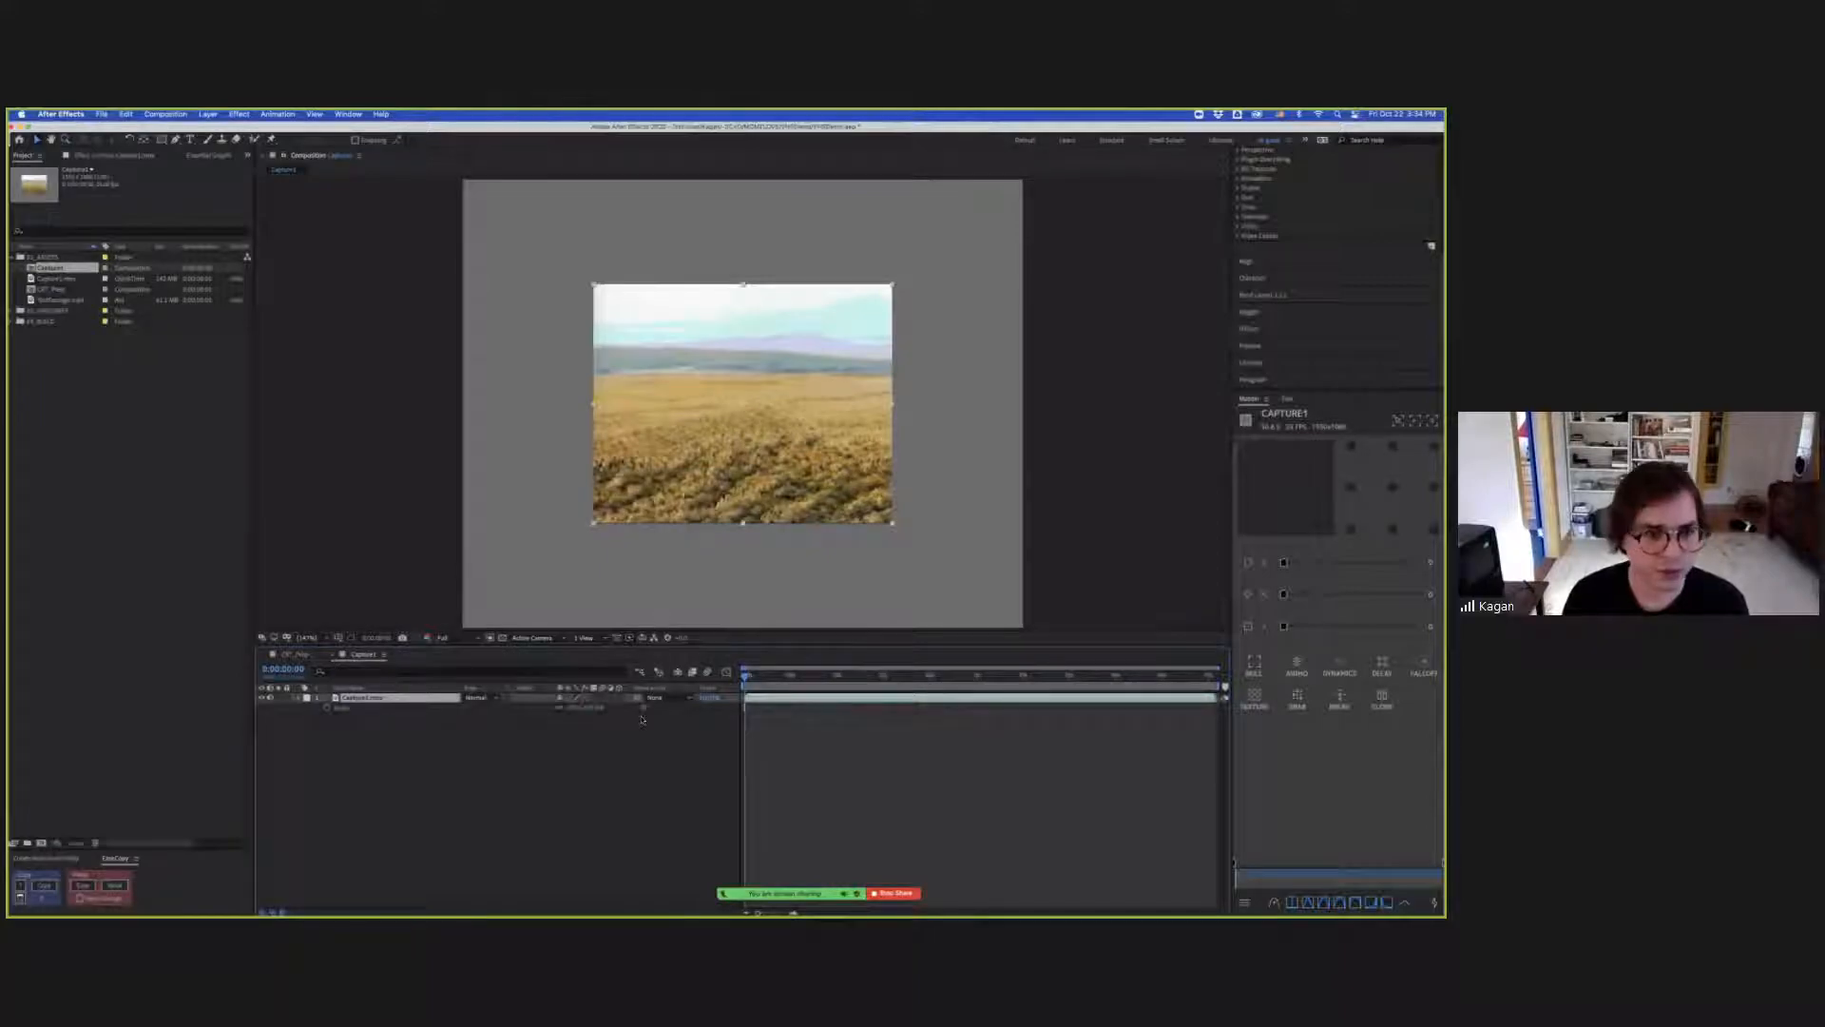
pyautogui.click(576, 708)
pyautogui.hotkey('shift', 'Up')
pyautogui.hotkey('shift', 'Up')
pyautogui.hotkey('shift', 'Up')
pyautogui.hotkey('shift', 'Up')
pyautogui.hotkey('shift', 'Up')
pyautogui.hotkey('shift', 'Up')
pyautogui.hotkey('shift', 'Up')
pyautogui.hotkey('shift', 'Up')
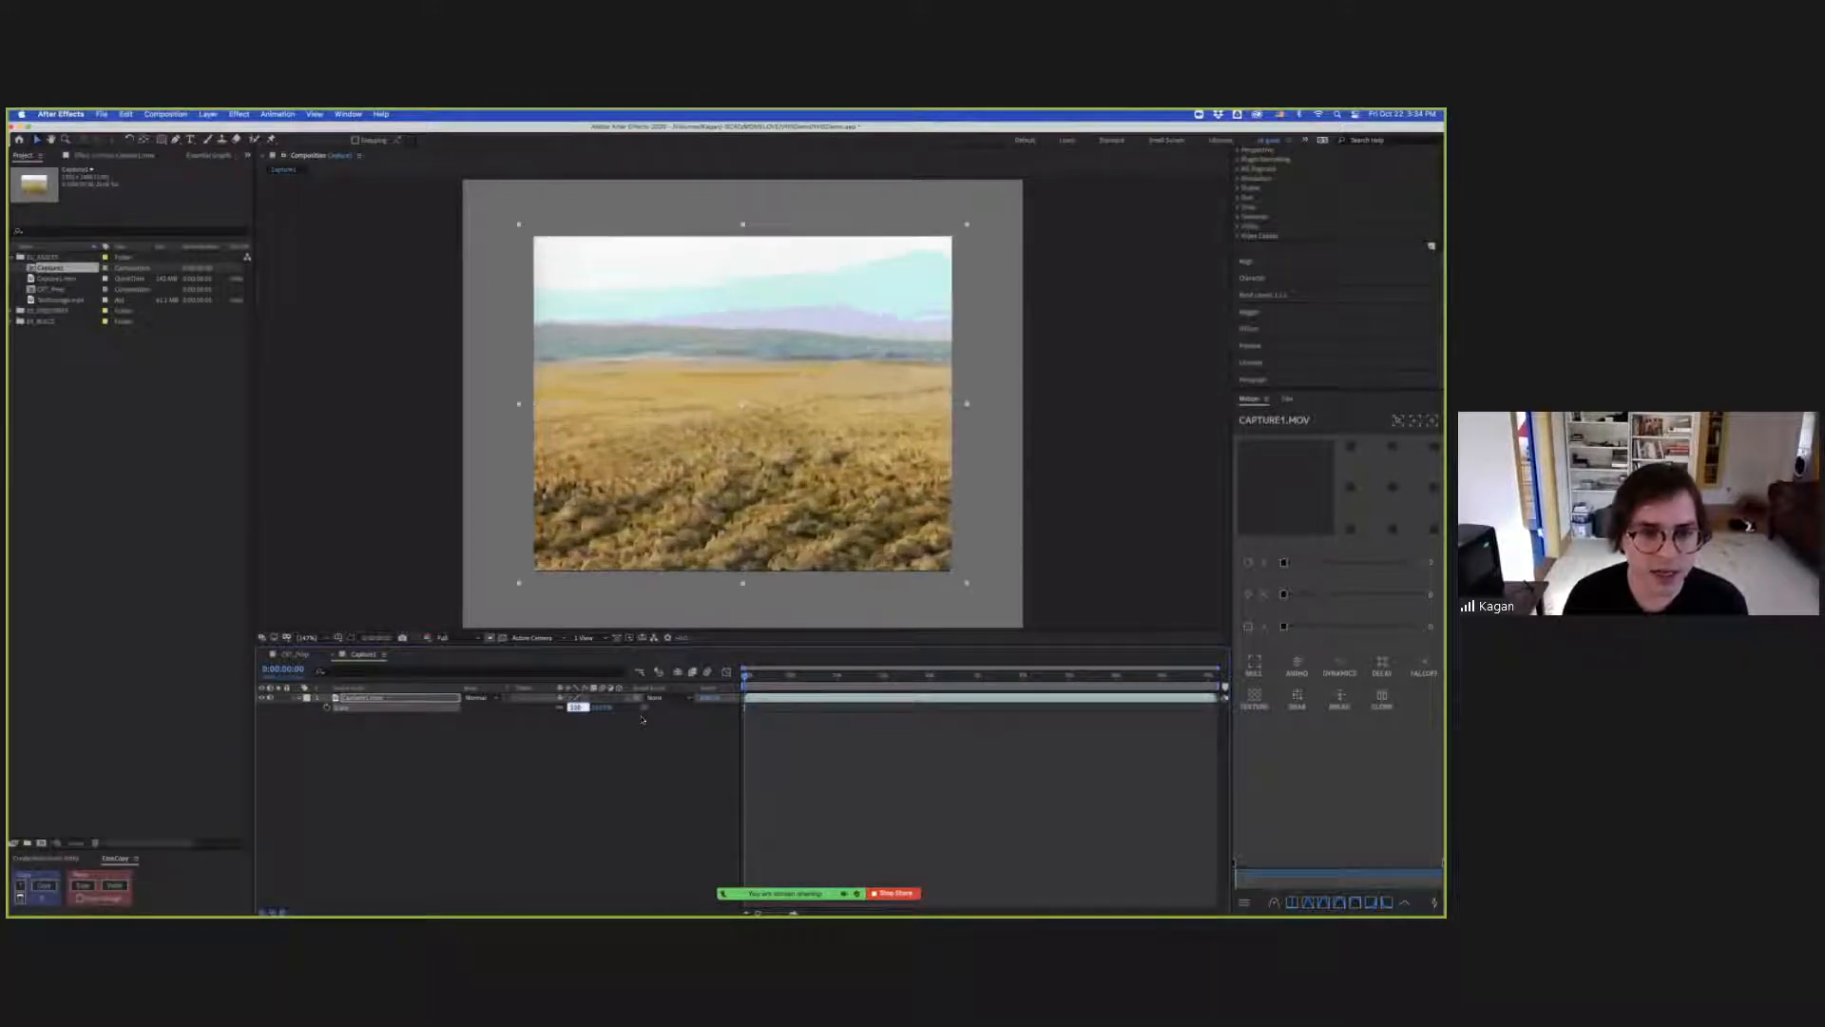
pyautogui.press('Up')
pyautogui.press('Up')
pyautogui.press('Up')
pyautogui.press('Up')
pyautogui.press('Up')
pyautogui.press('Up')
pyautogui.press('Up')
pyautogui.press('super+Up')
pyautogui.press('super+Up')
pyautogui.press('super+Up')
pyautogui.press('super+Up')
pyautogui.press('super+Up')
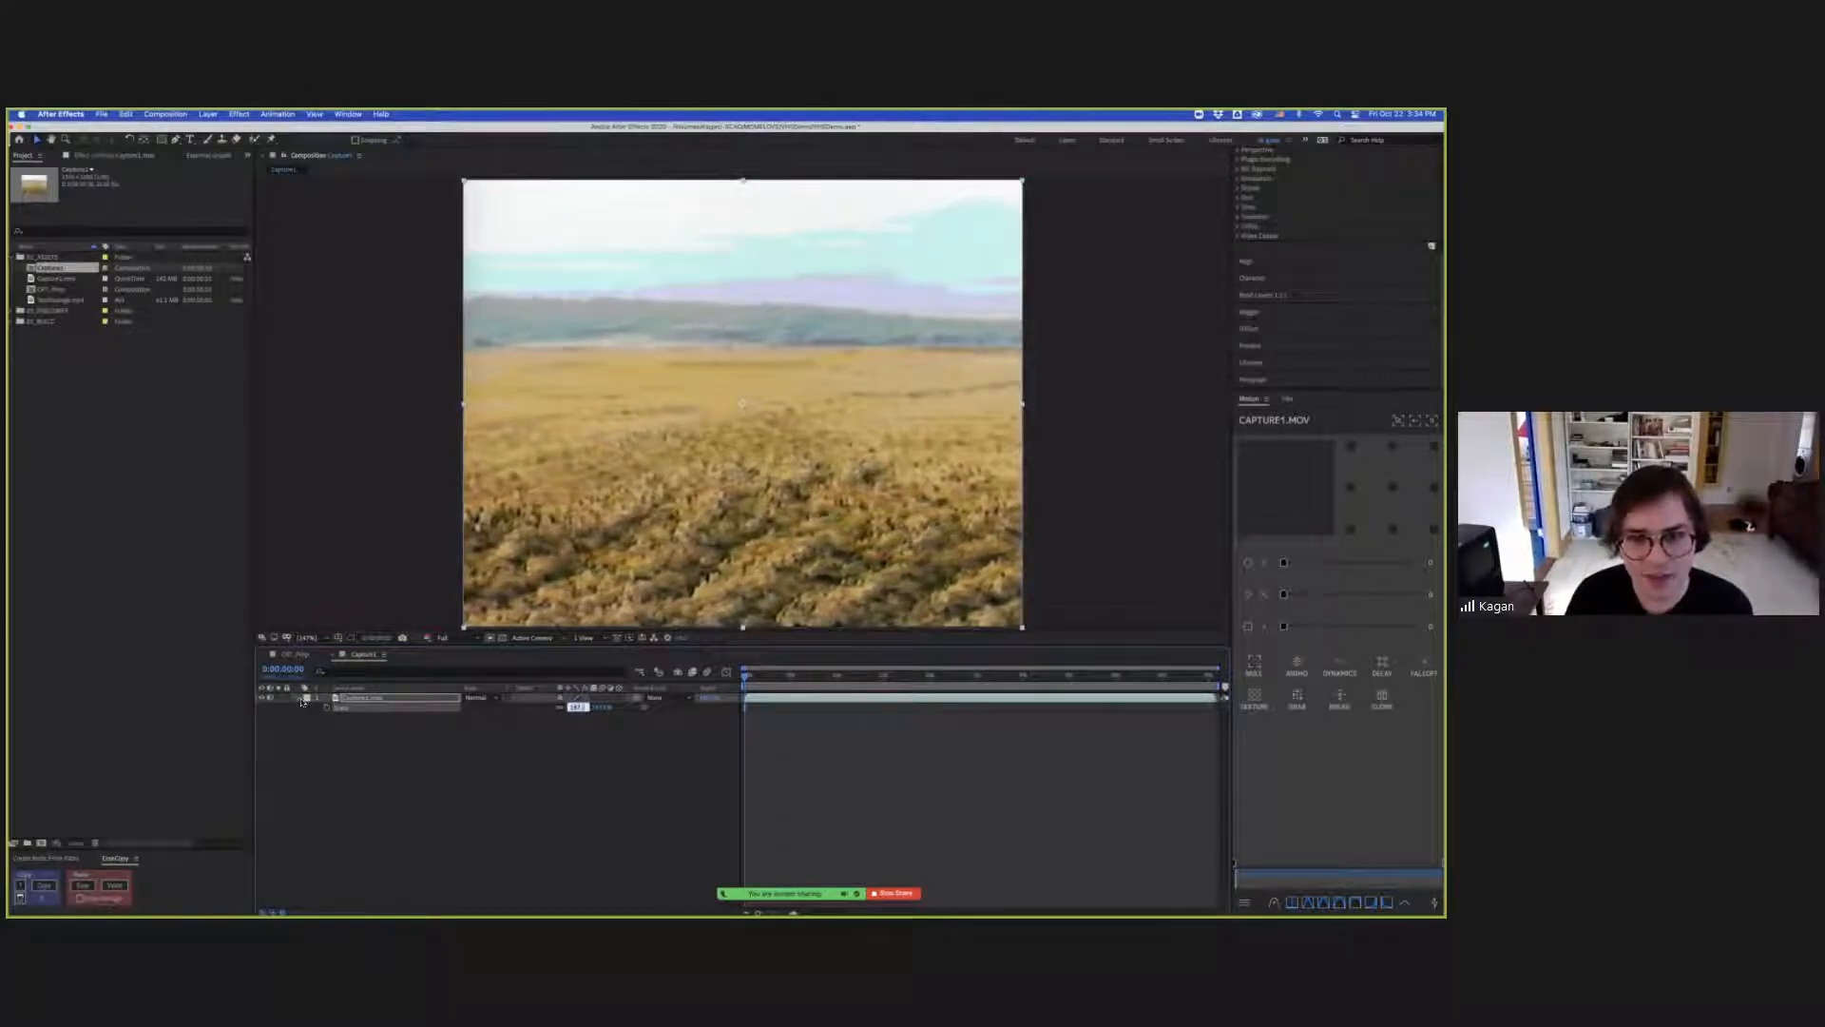
# Inspect the captured duck close-up in the Capture1 composition and play the footage from its start.
pyautogui.click(868, 675)
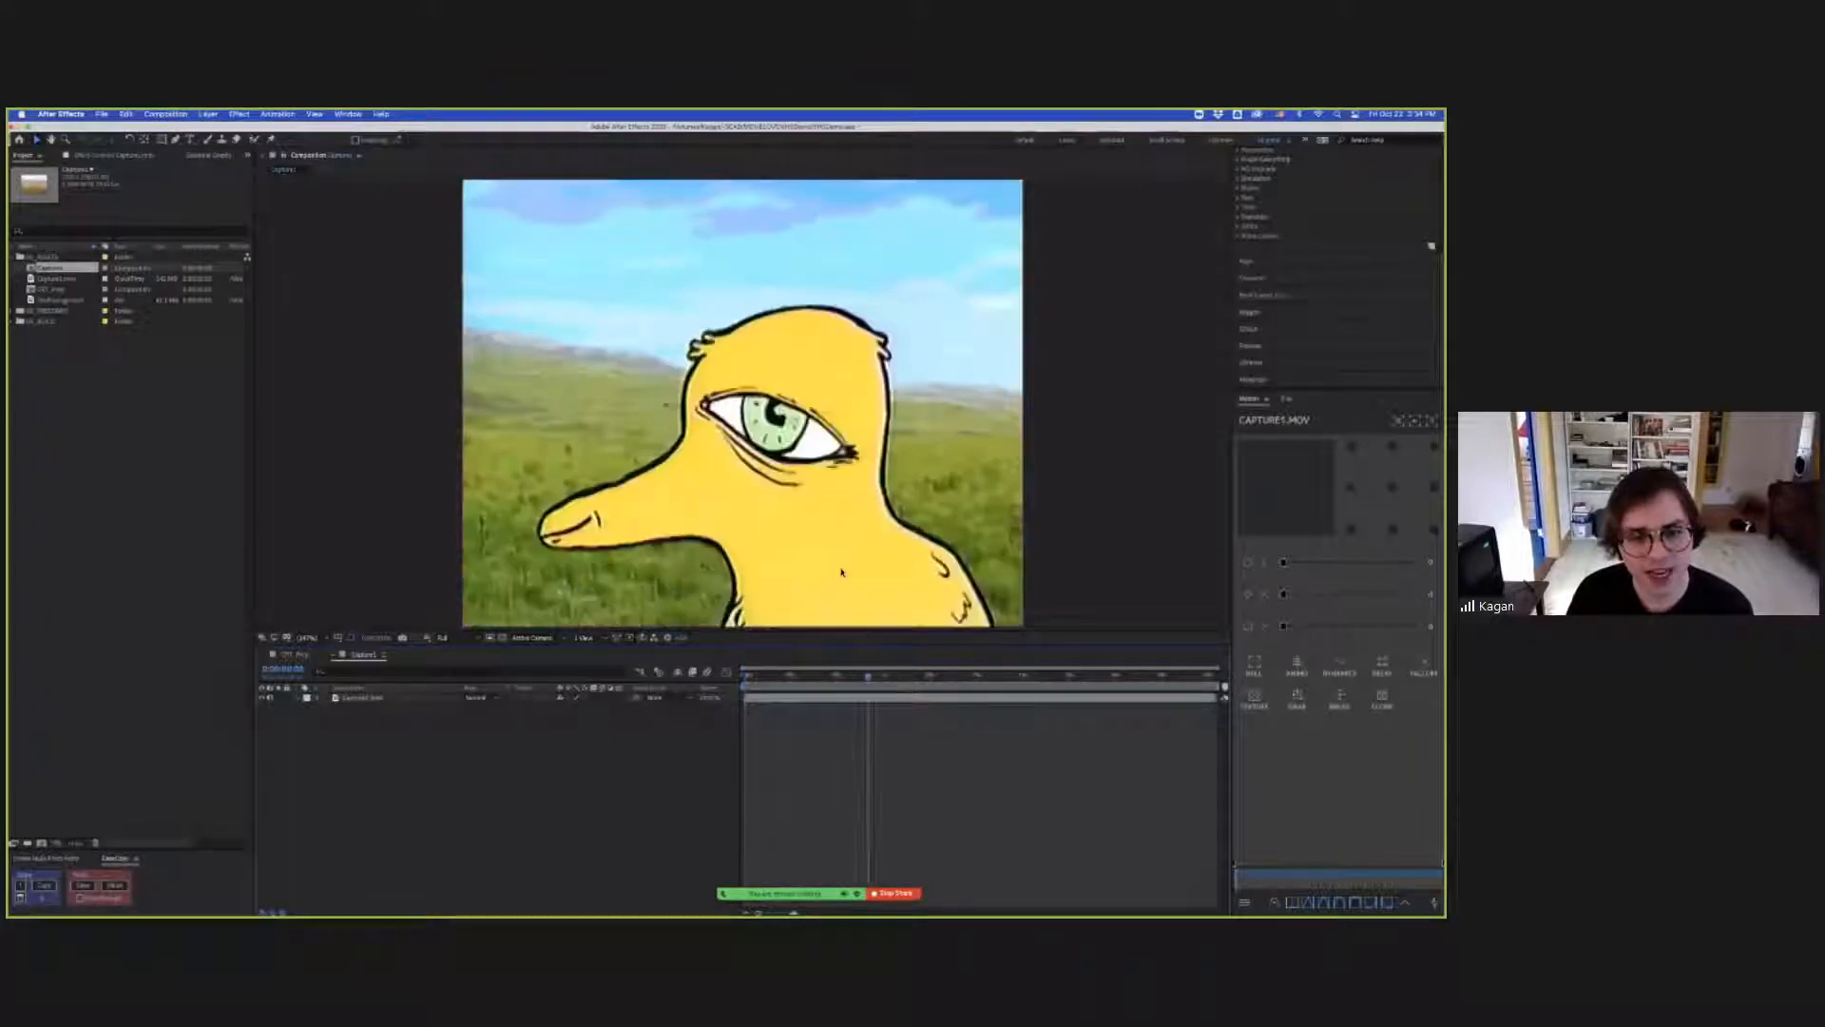
pyautogui.scroll(1, 719, 434)
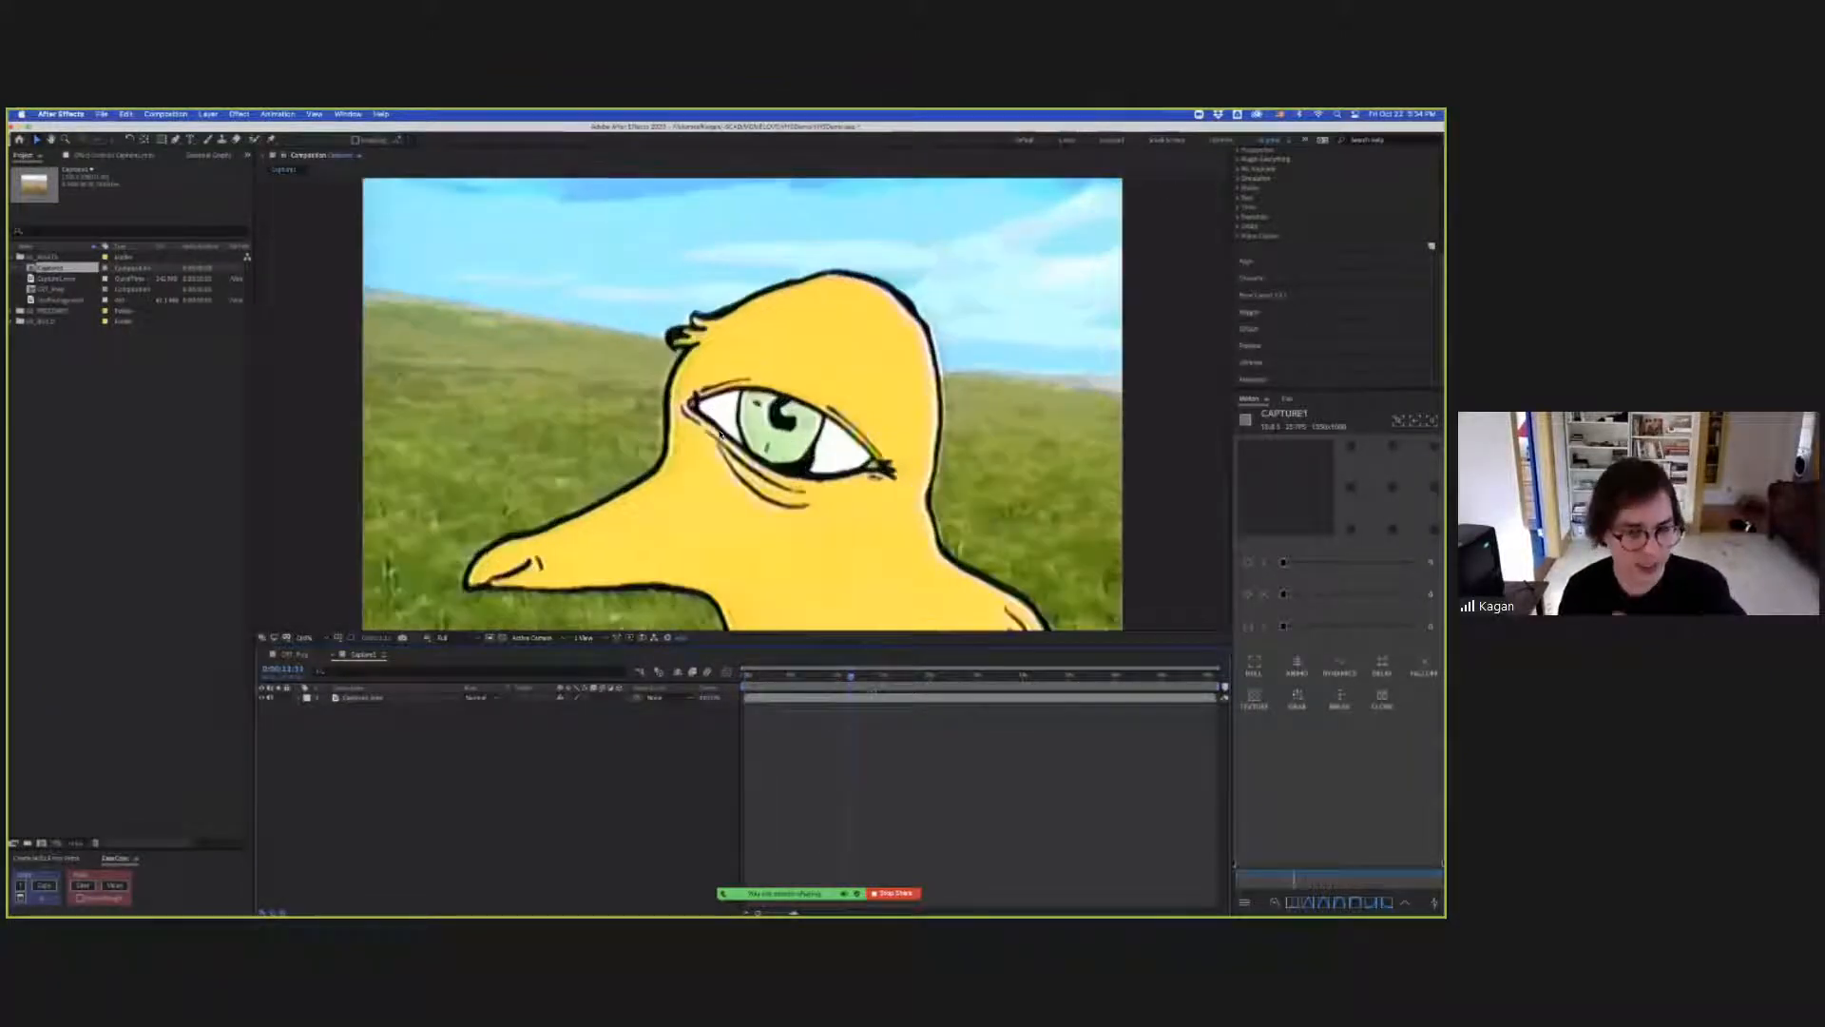
pyautogui.press(',')
pyautogui.click(309, 639)
pyautogui.click(318, 649)
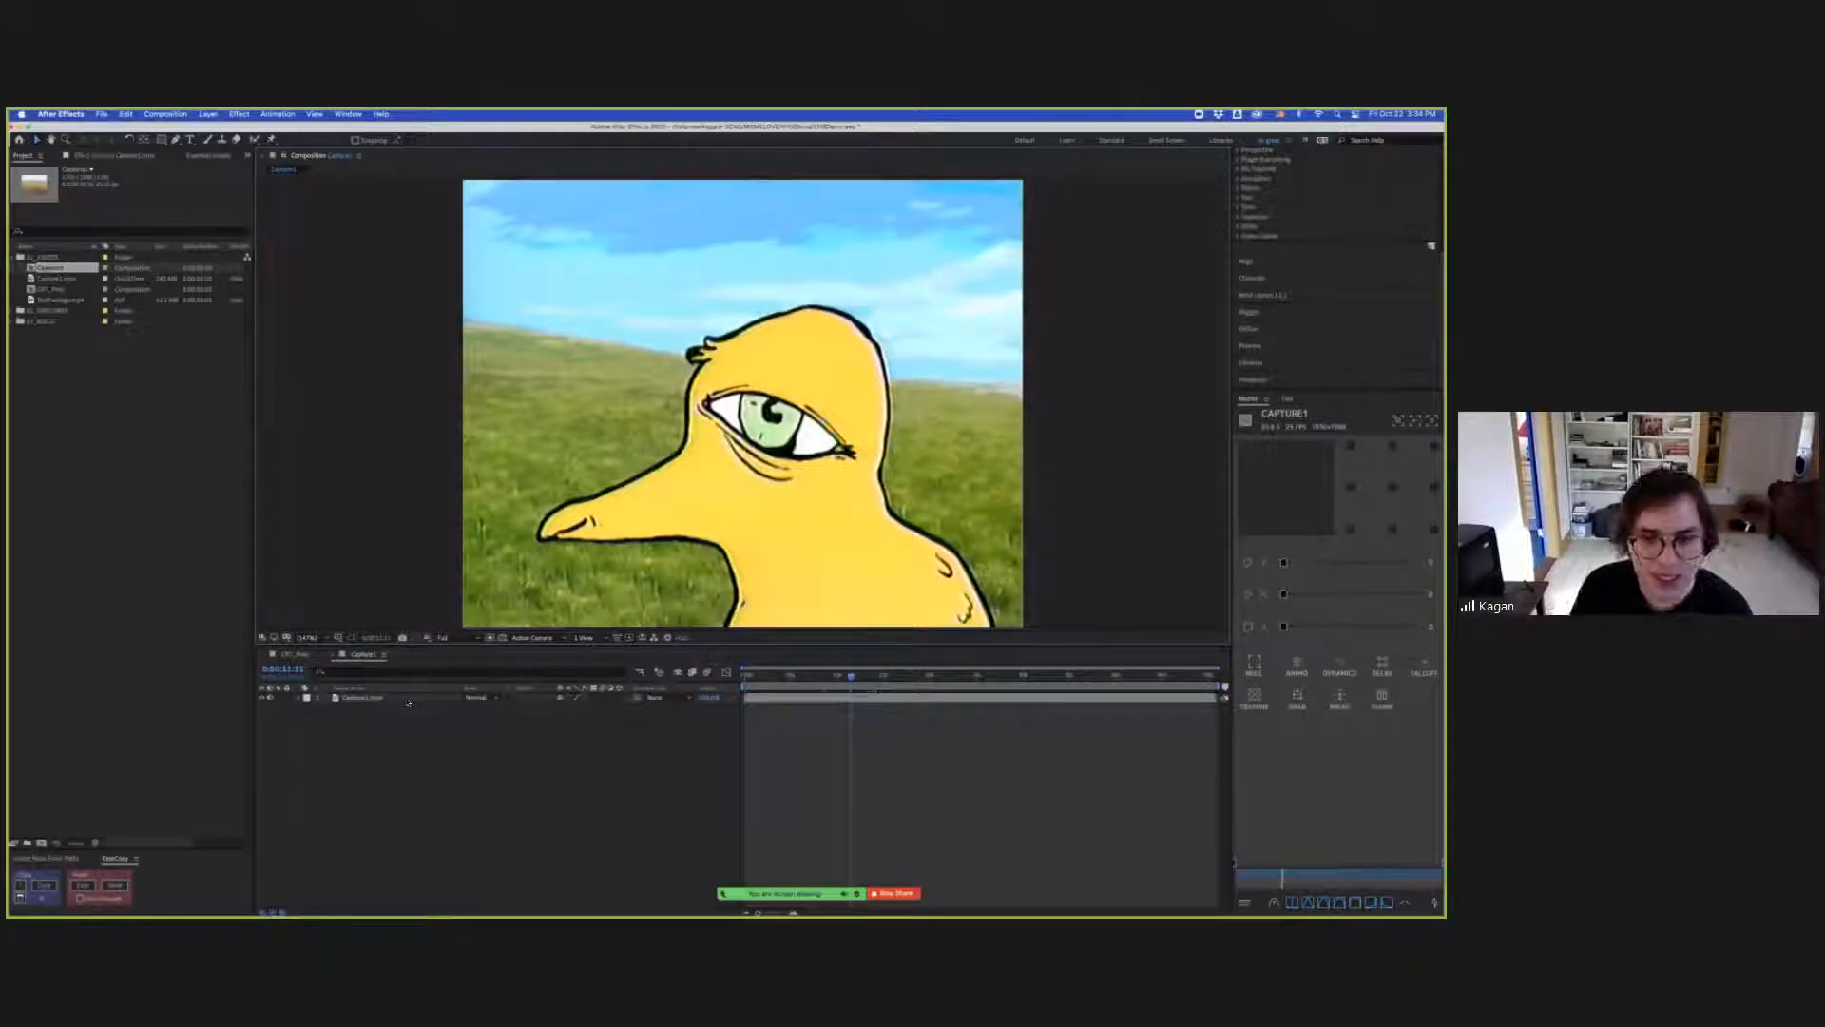
pyautogui.click(828, 520)
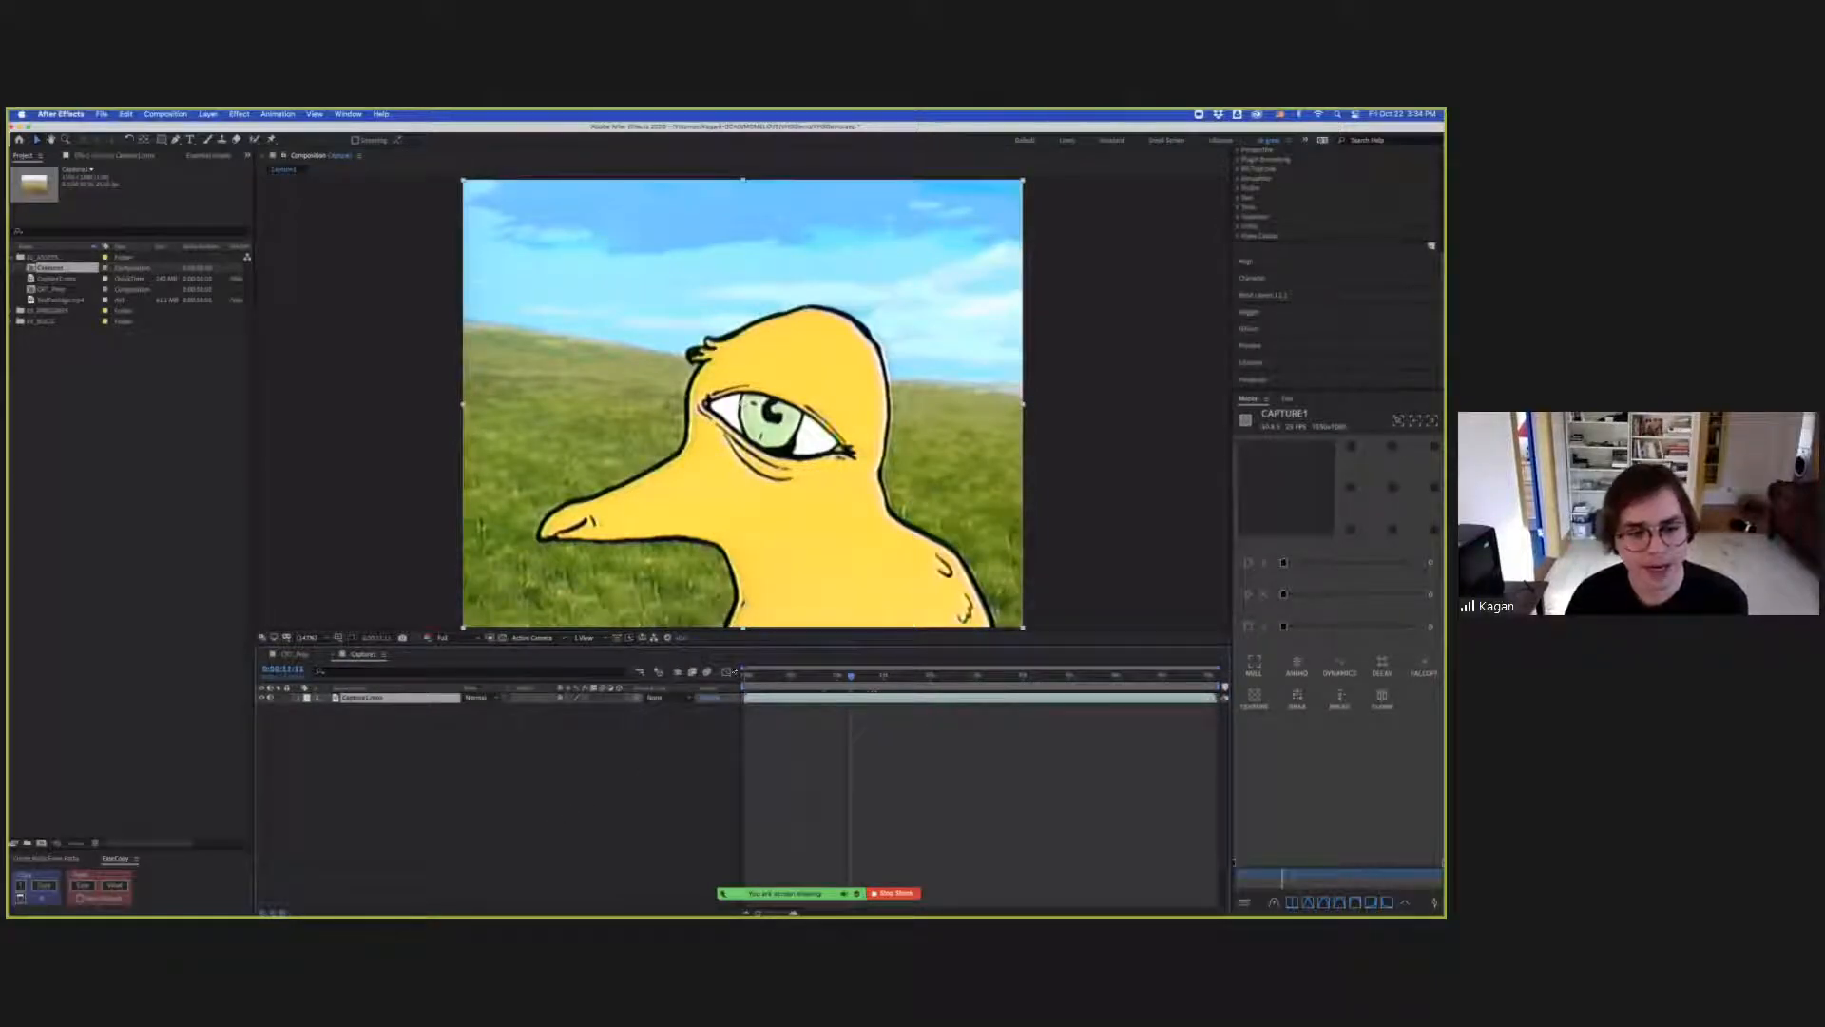
pyautogui.click(611, 744)
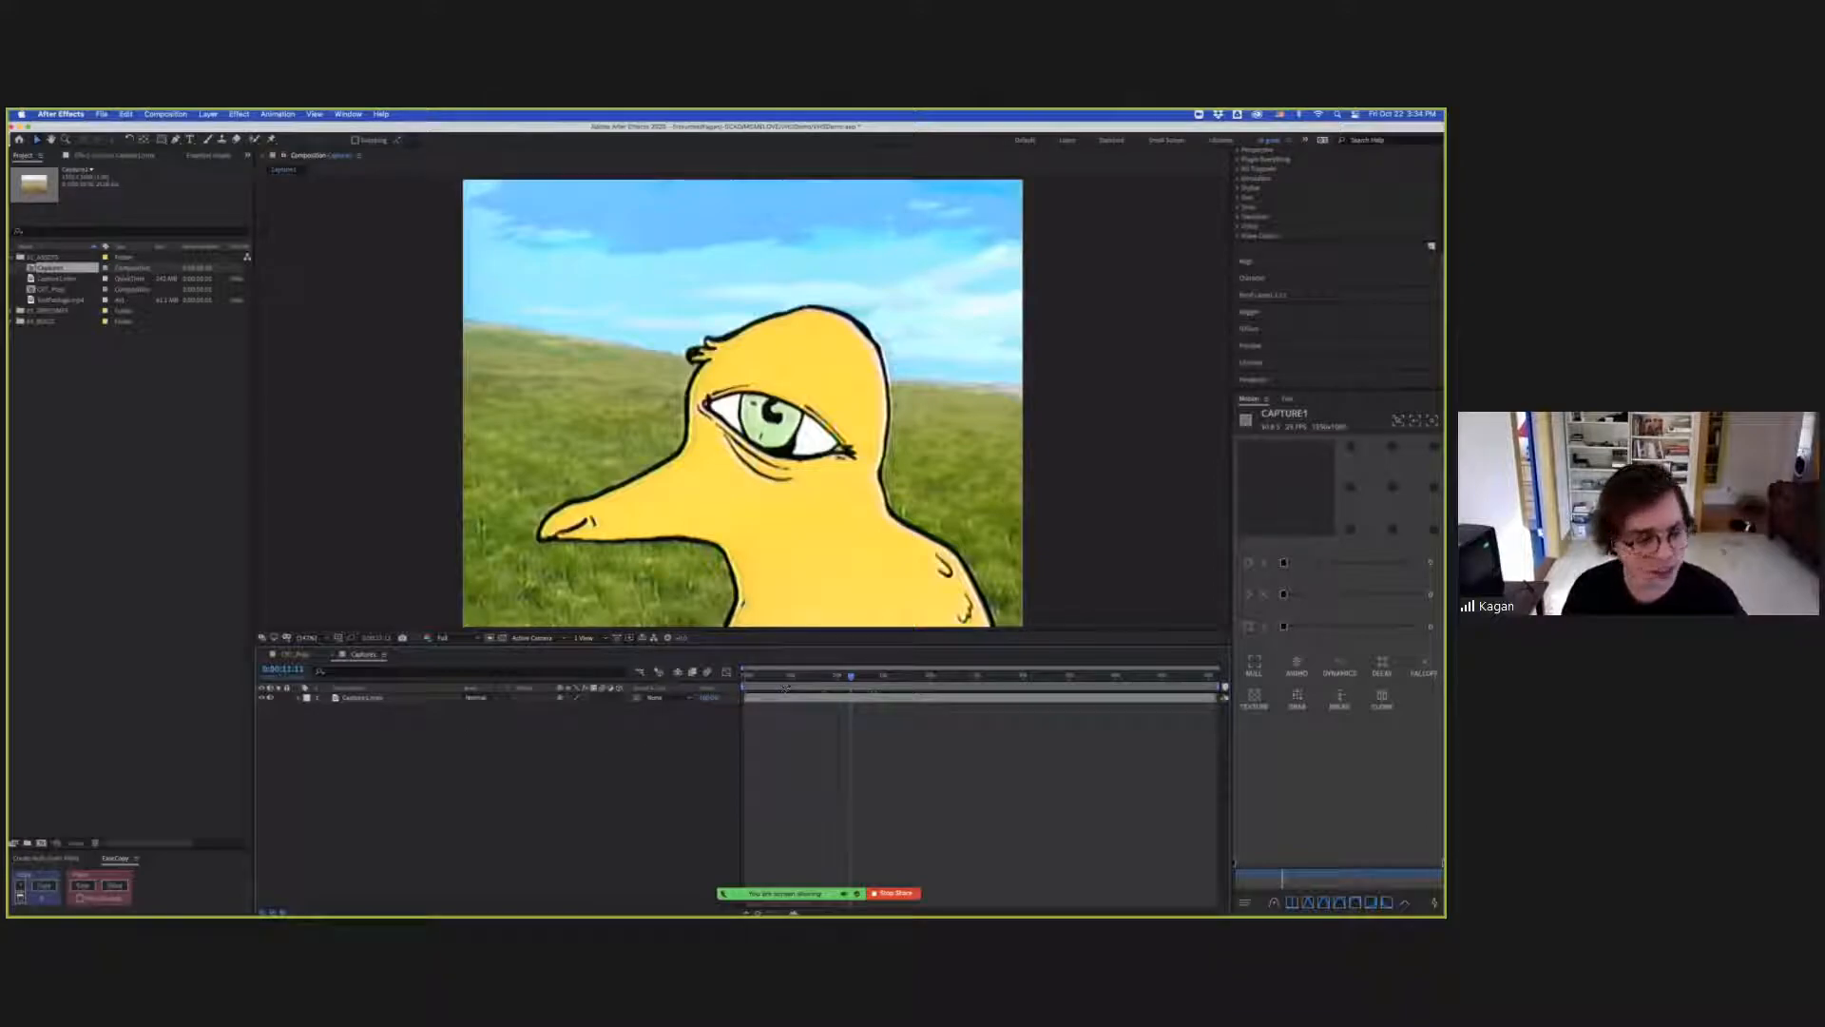
pyautogui.click(744, 679)
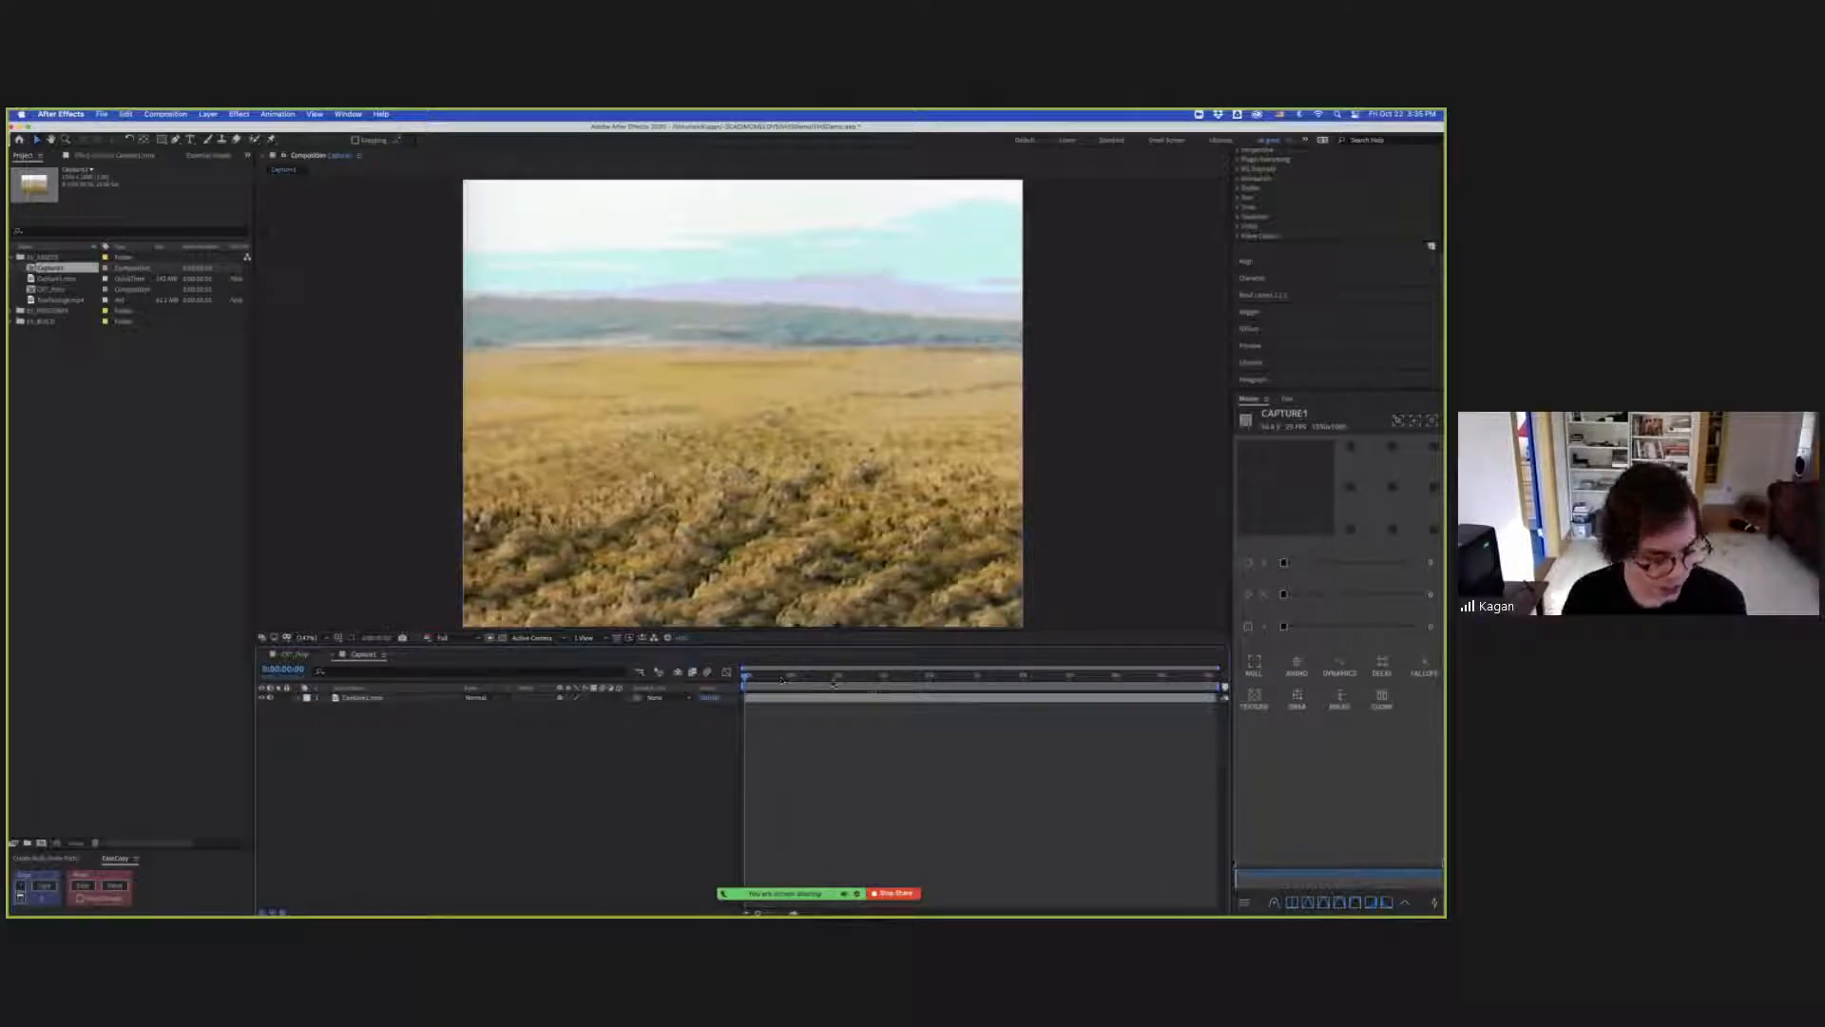
pyautogui.press('space')
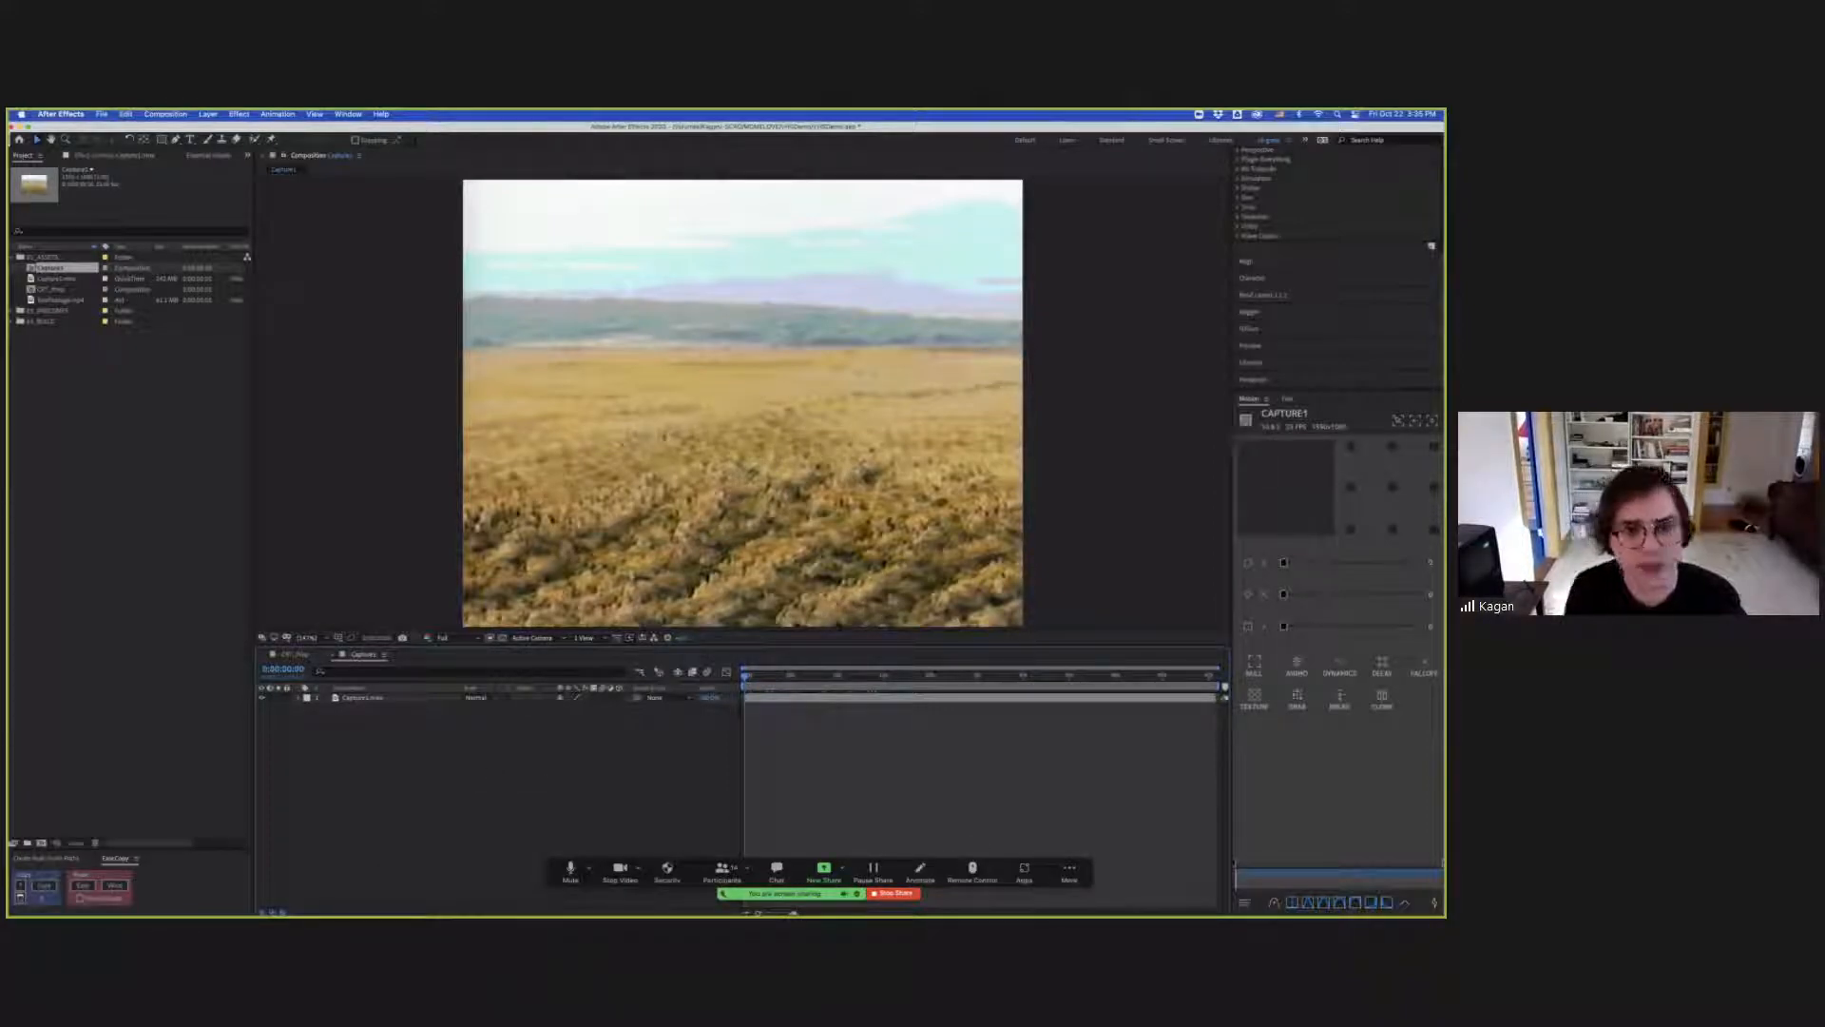
# Switch to Adobe Audition and set up a new multitrack session named VHS_Audio.
pyautogui.hotkey('ctrl', 'space')
pyautogui.write('audition')
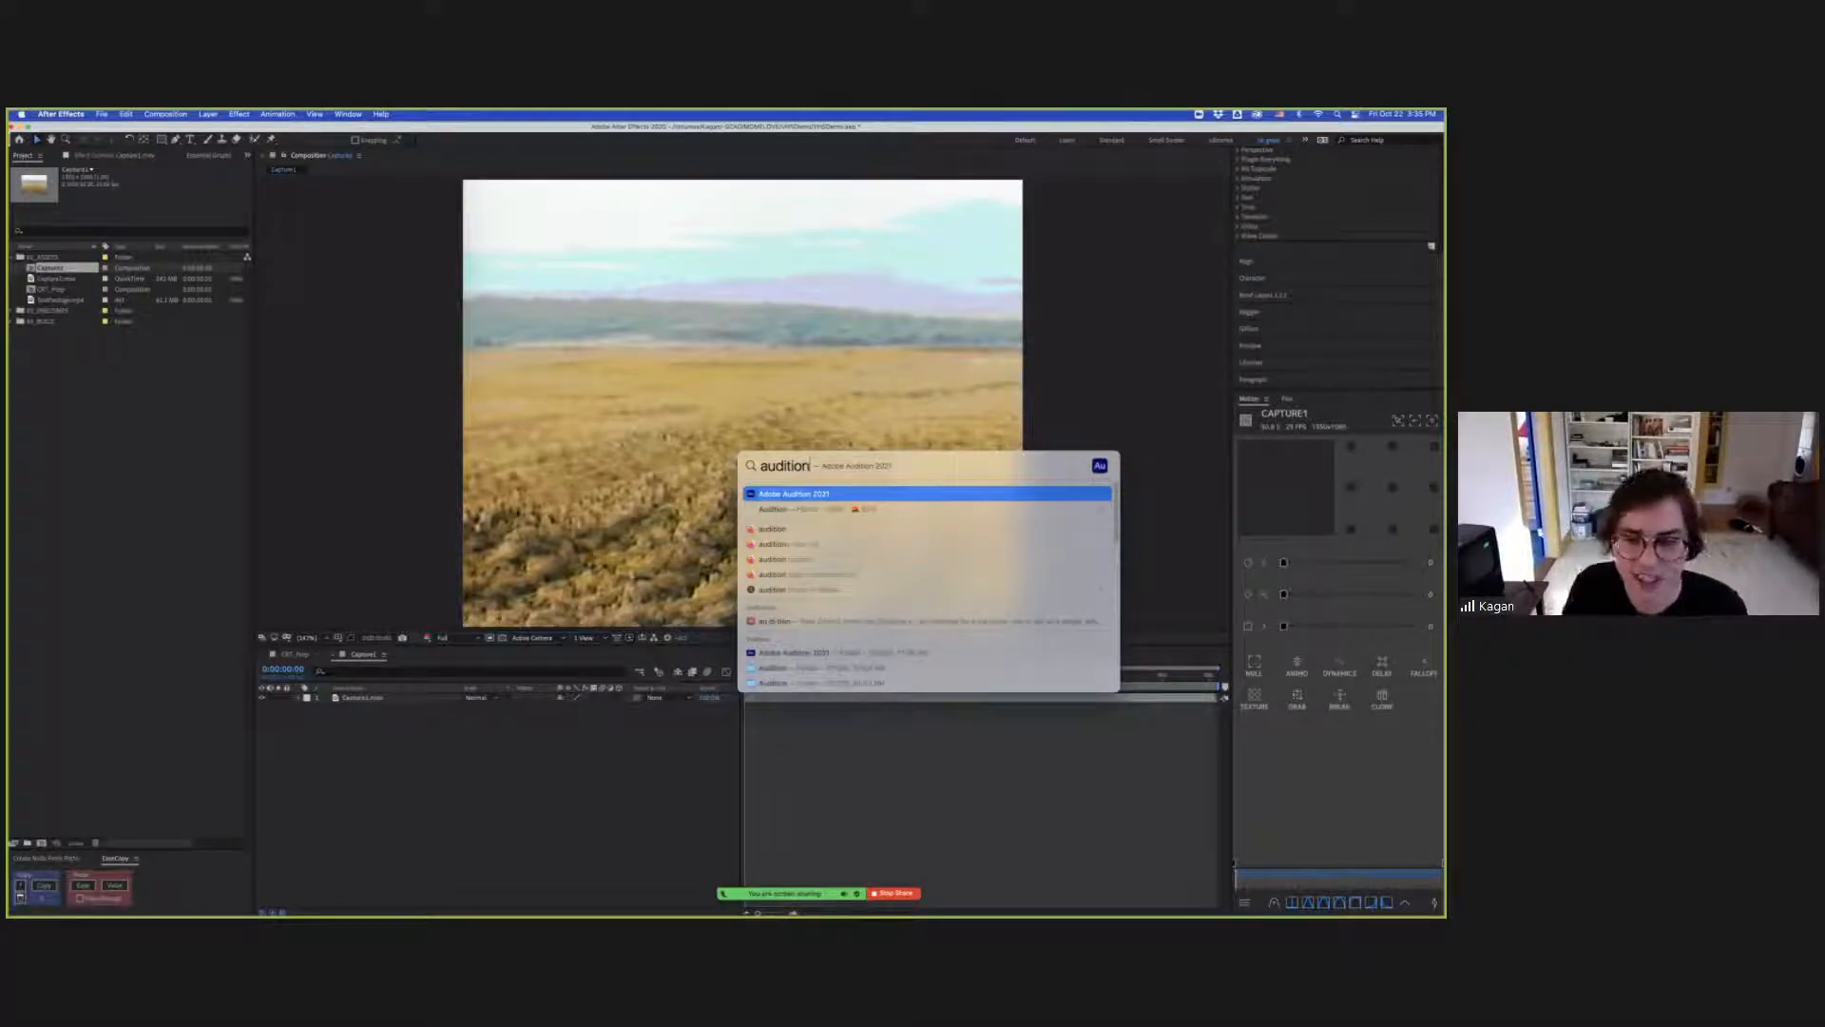
pyautogui.press('Return')
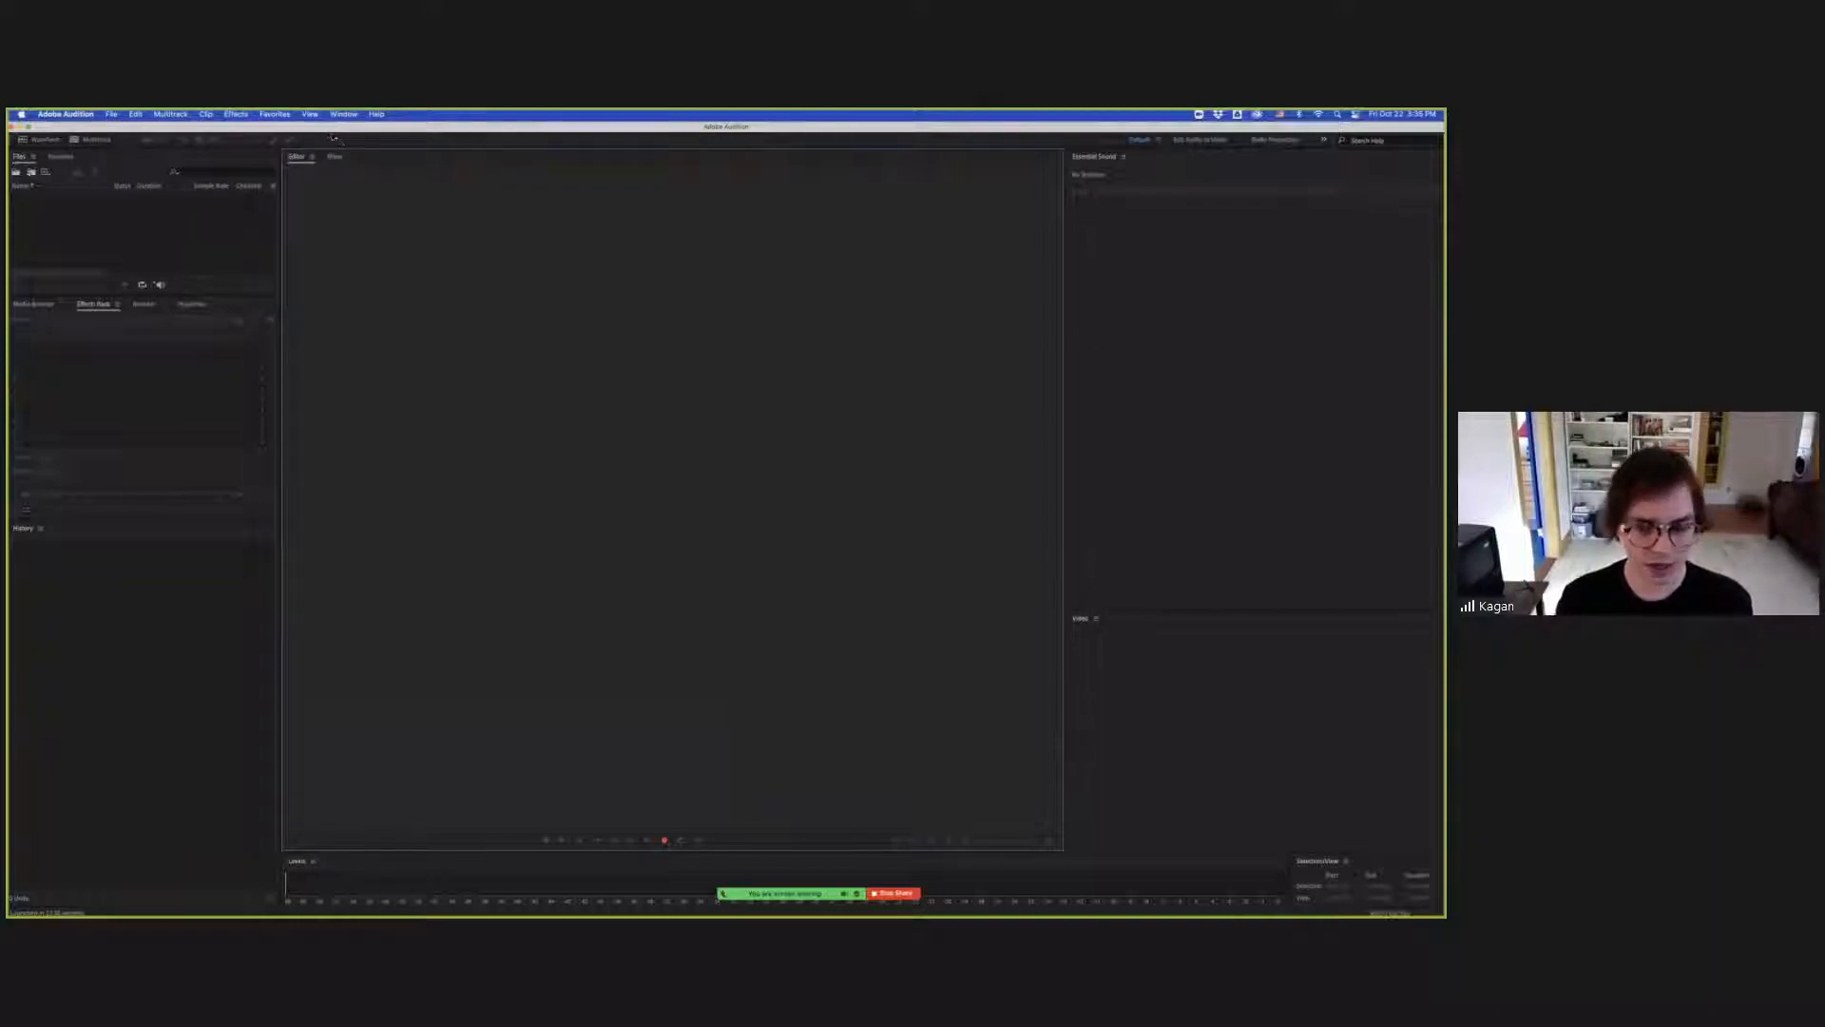
pyautogui.click(111, 114)
pyautogui.moveTo(123, 130)
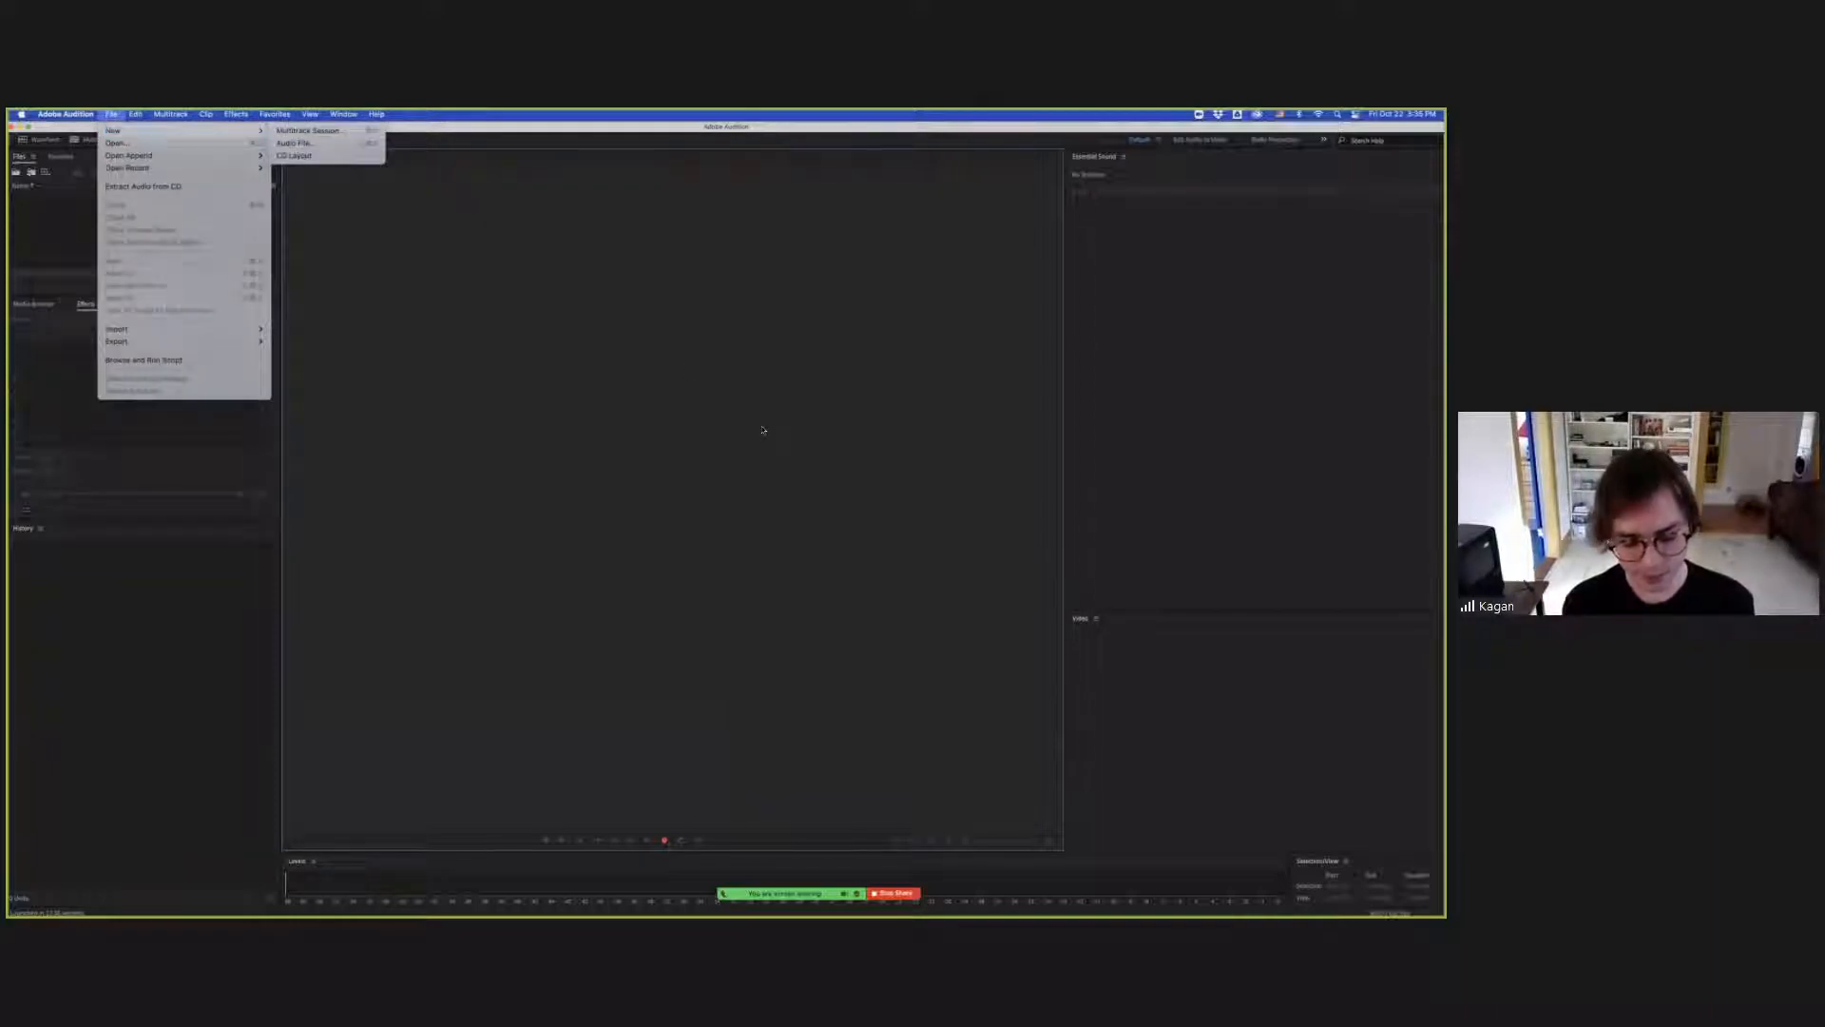
pyautogui.click(309, 130)
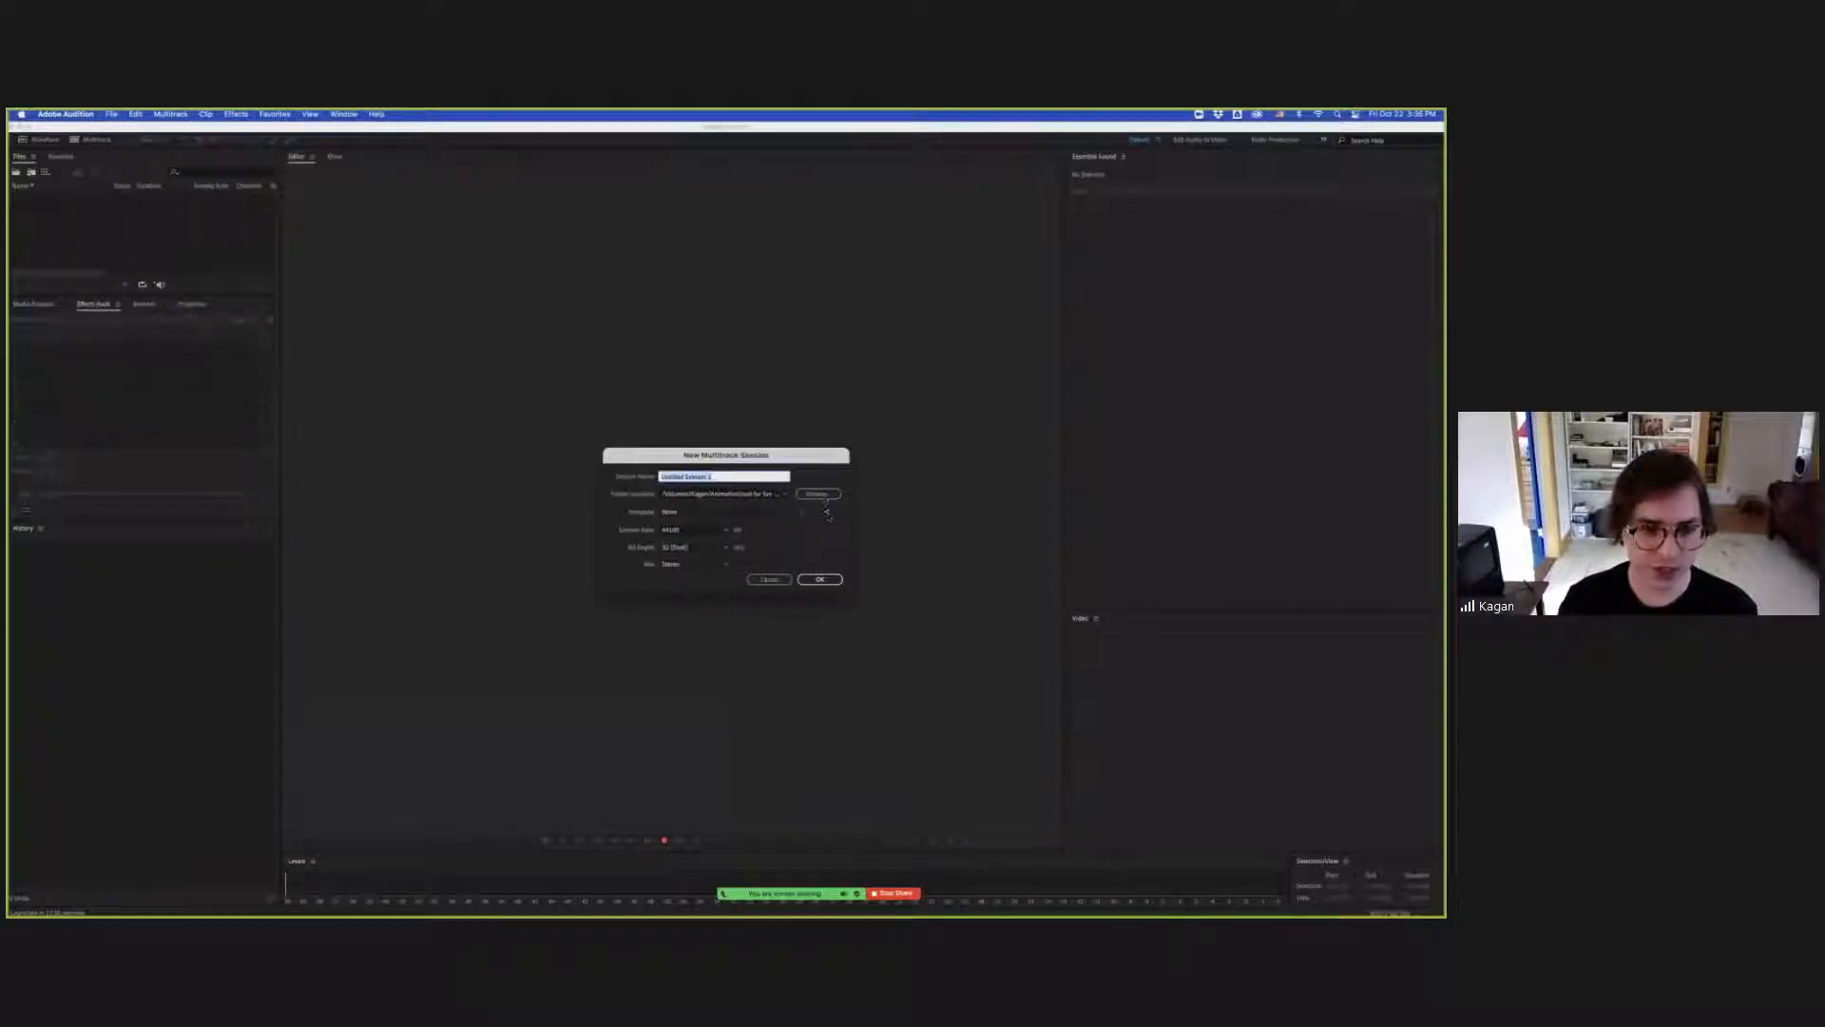
pyautogui.write('e')
pyautogui.write('HS_Audio')
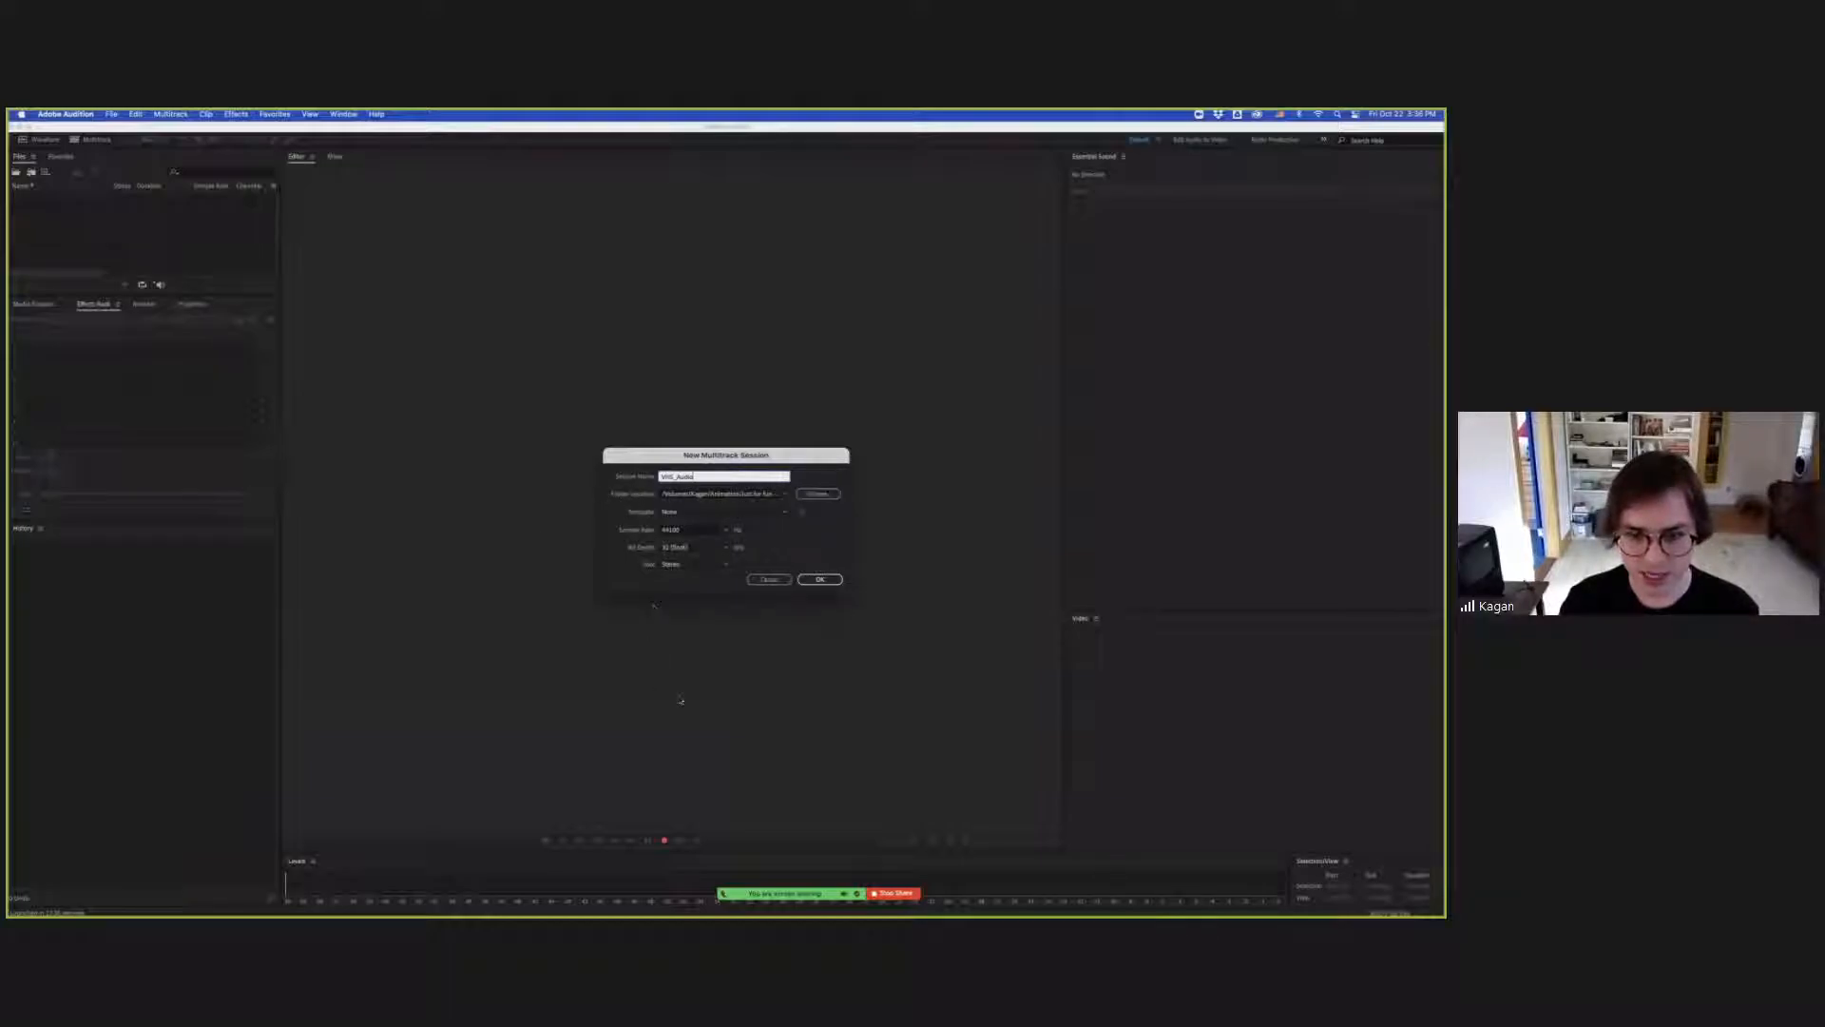
# Set the session's folder location to the ASSETS folder inside VHSDemo and create the multitrack session.
pyautogui.press('Tab')
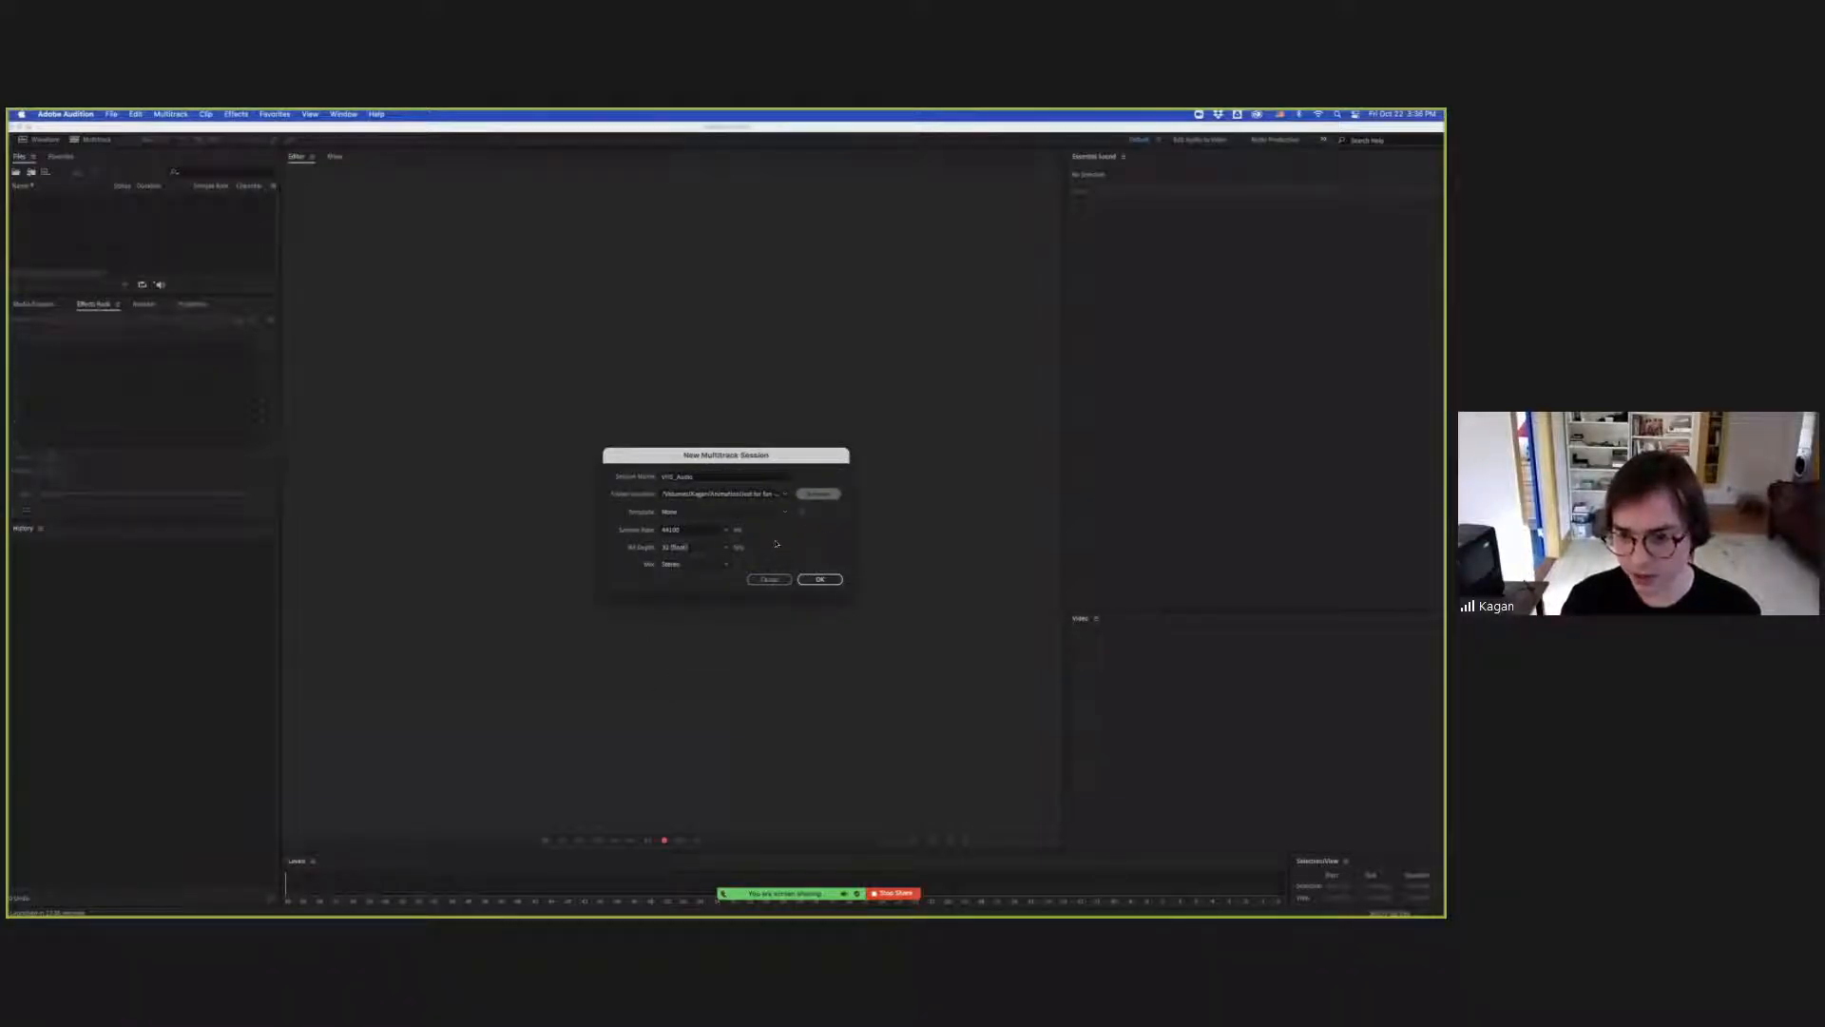
pyautogui.press('space')
pyautogui.click(673, 668)
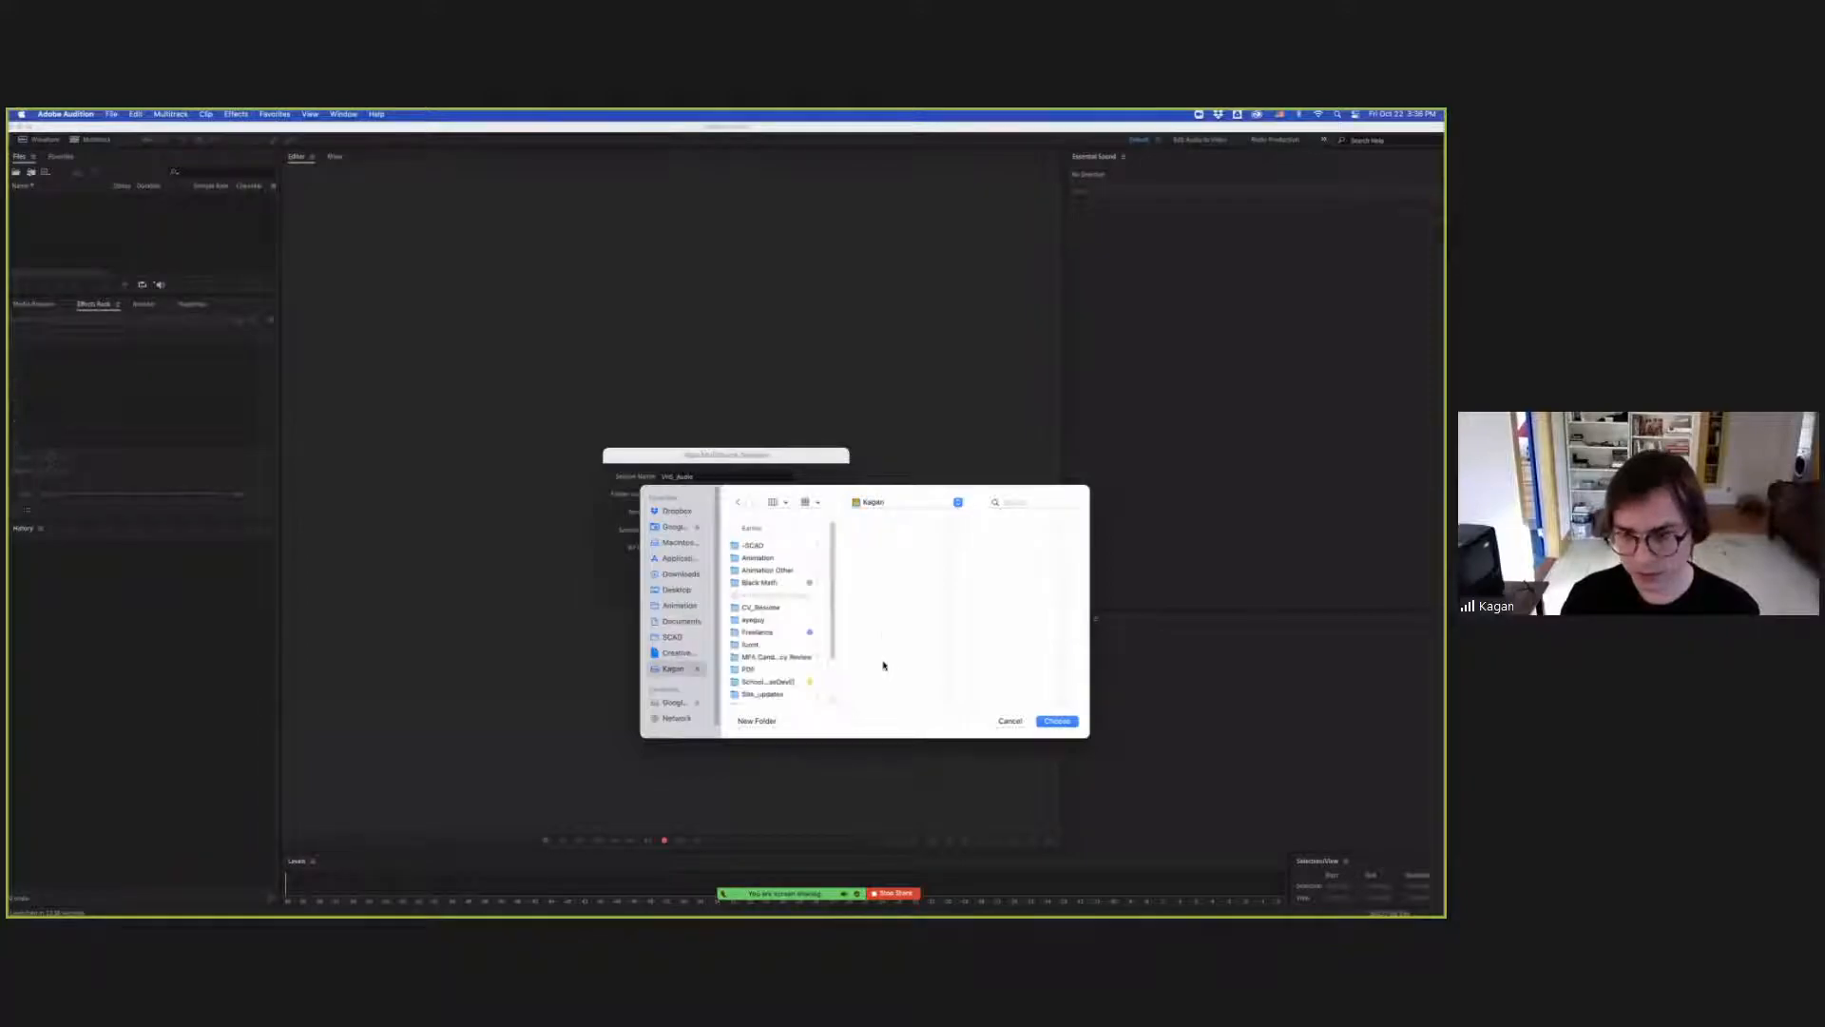
pyautogui.press('Down')
pyautogui.click(884, 581)
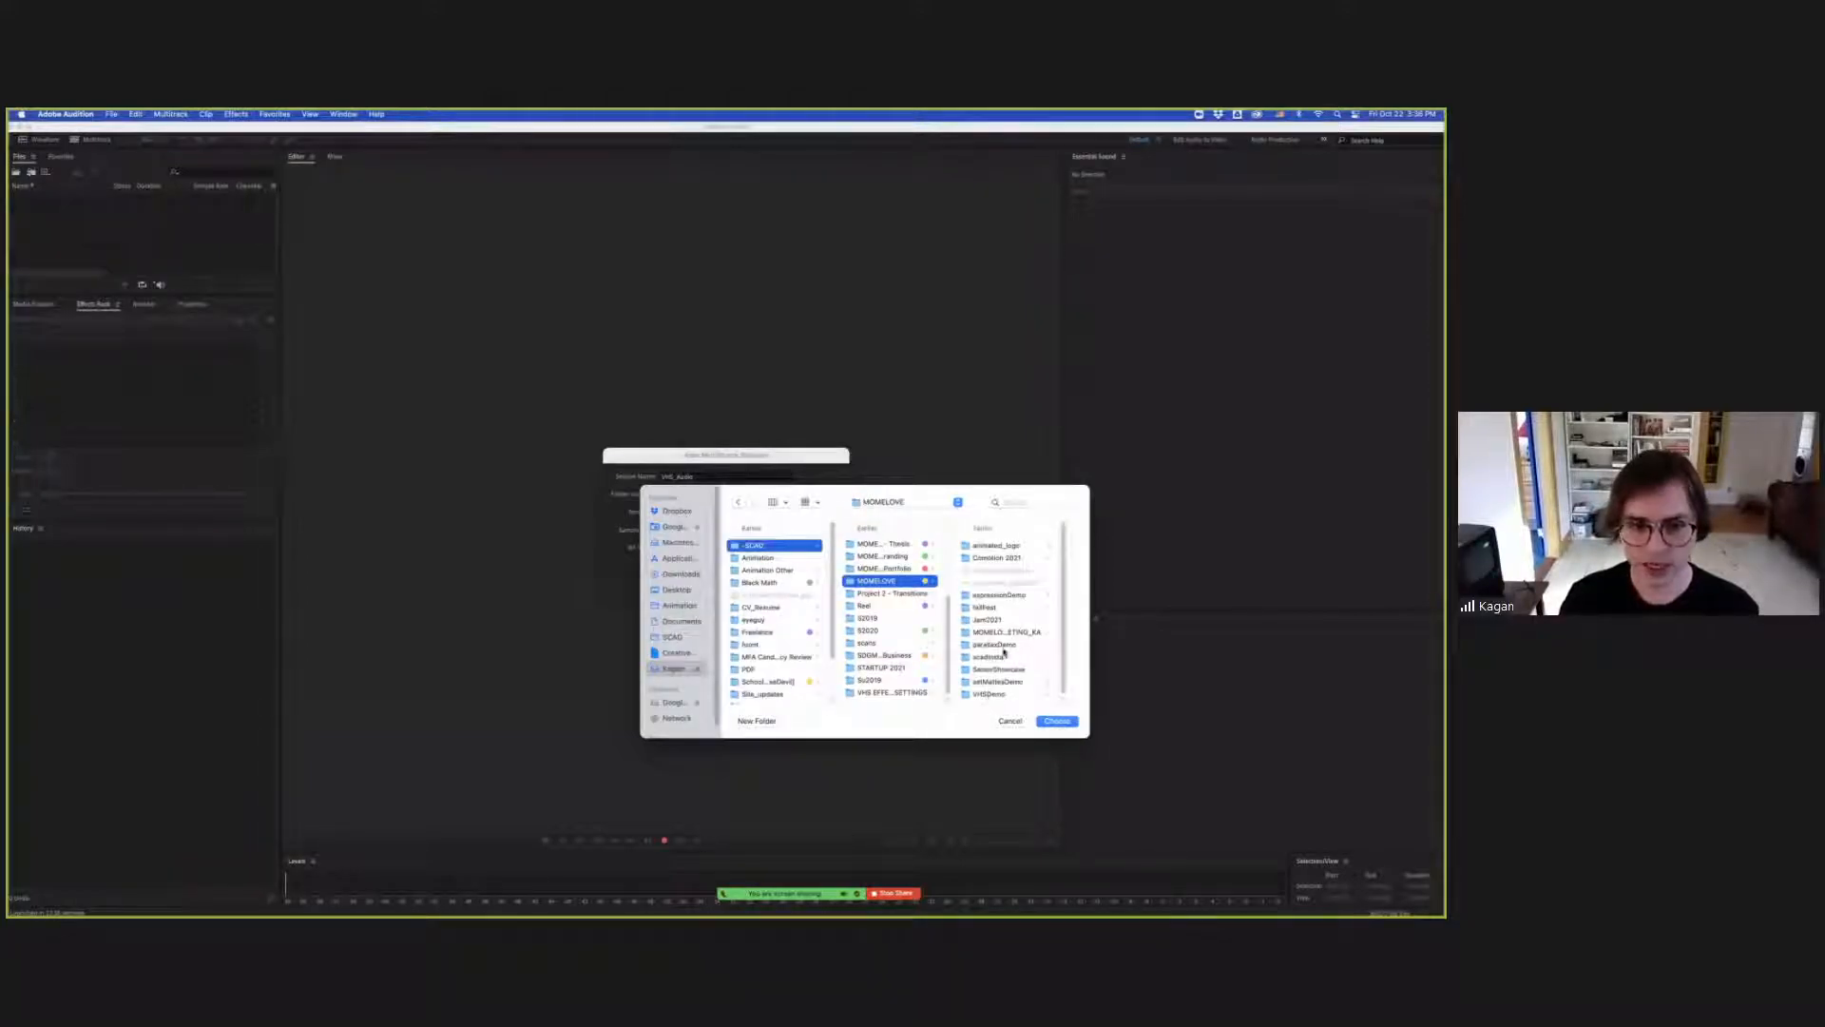
pyautogui.click(988, 694)
pyautogui.click(1007, 558)
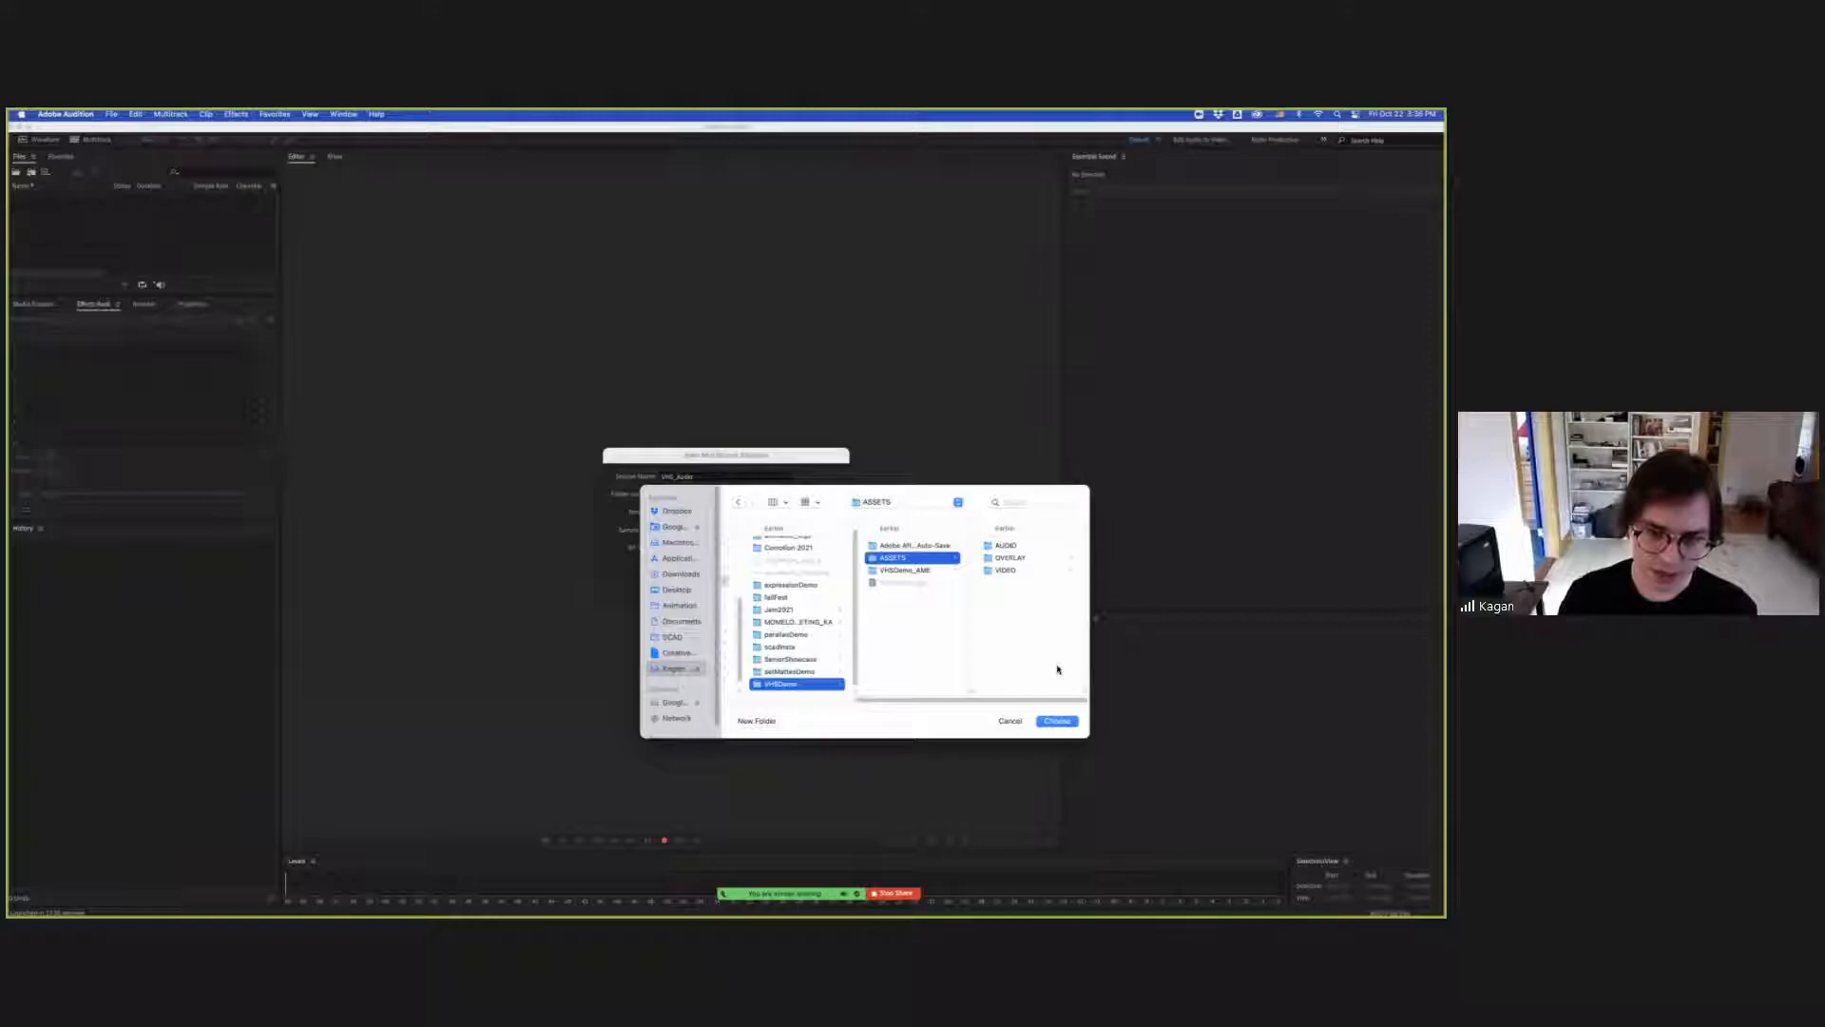
pyautogui.click(1056, 721)
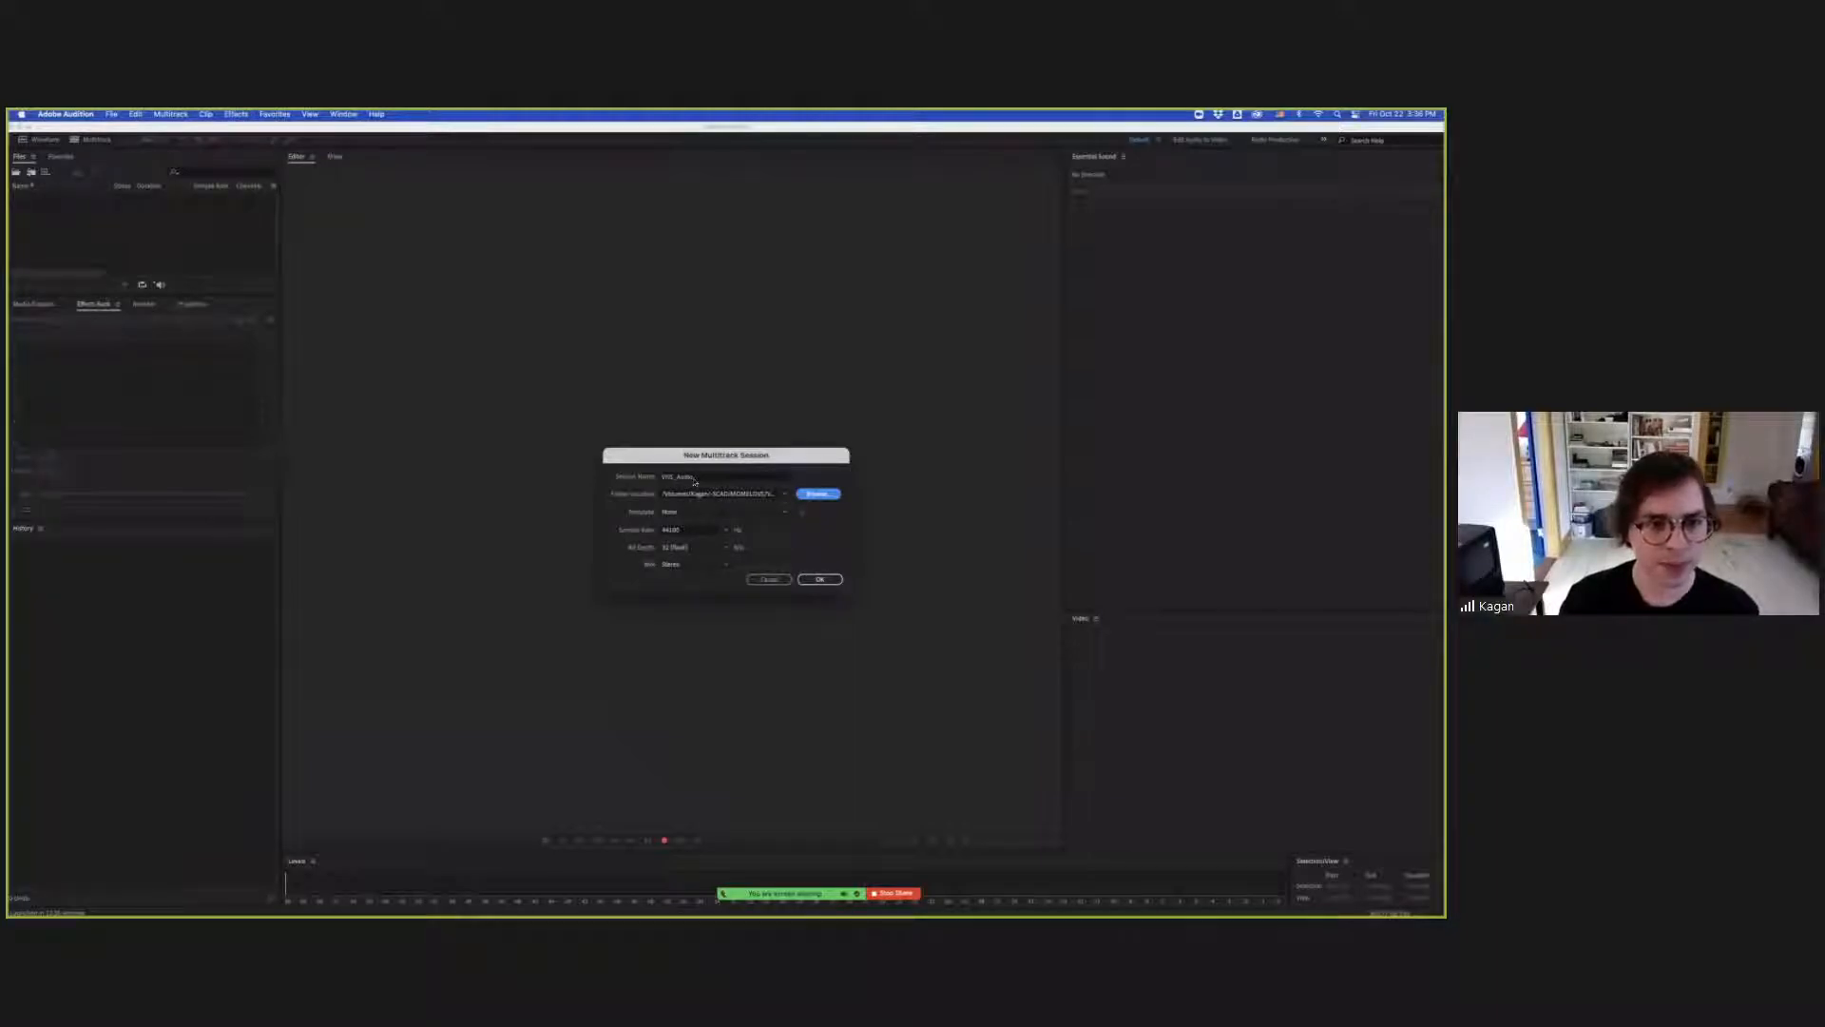
pyautogui.click(821, 579)
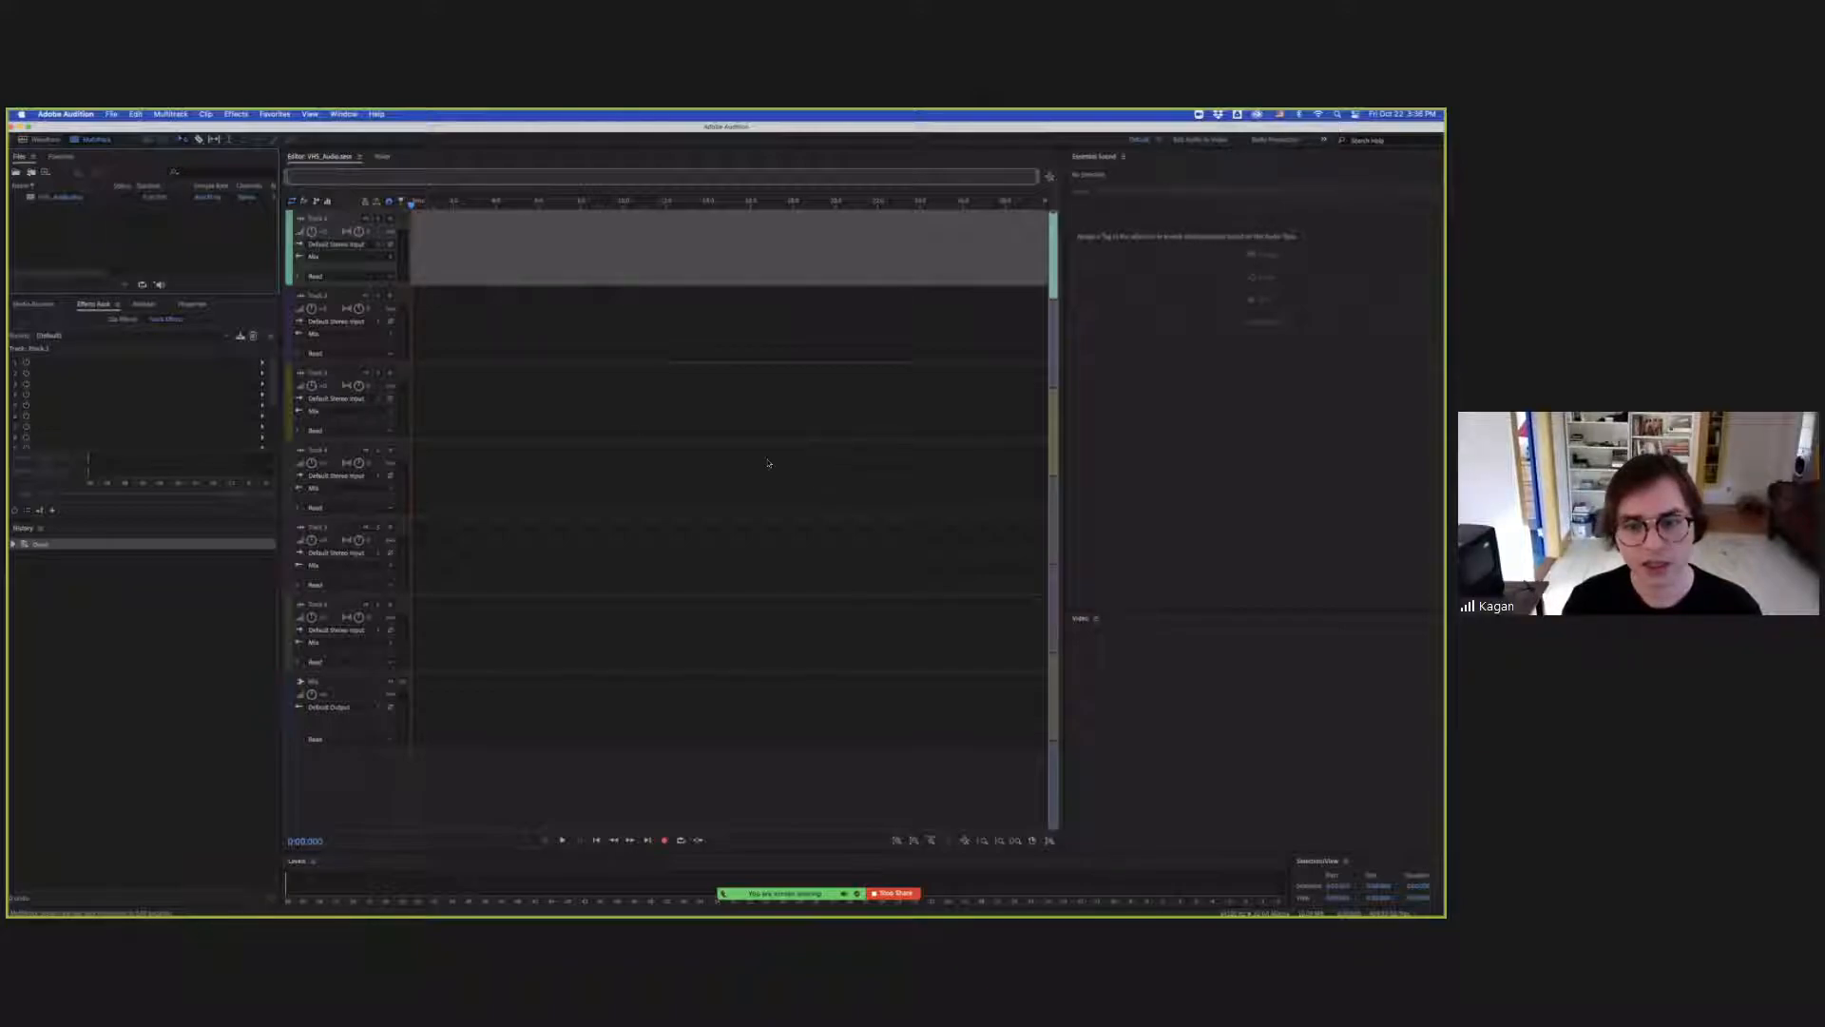
pyautogui.press('super+i')
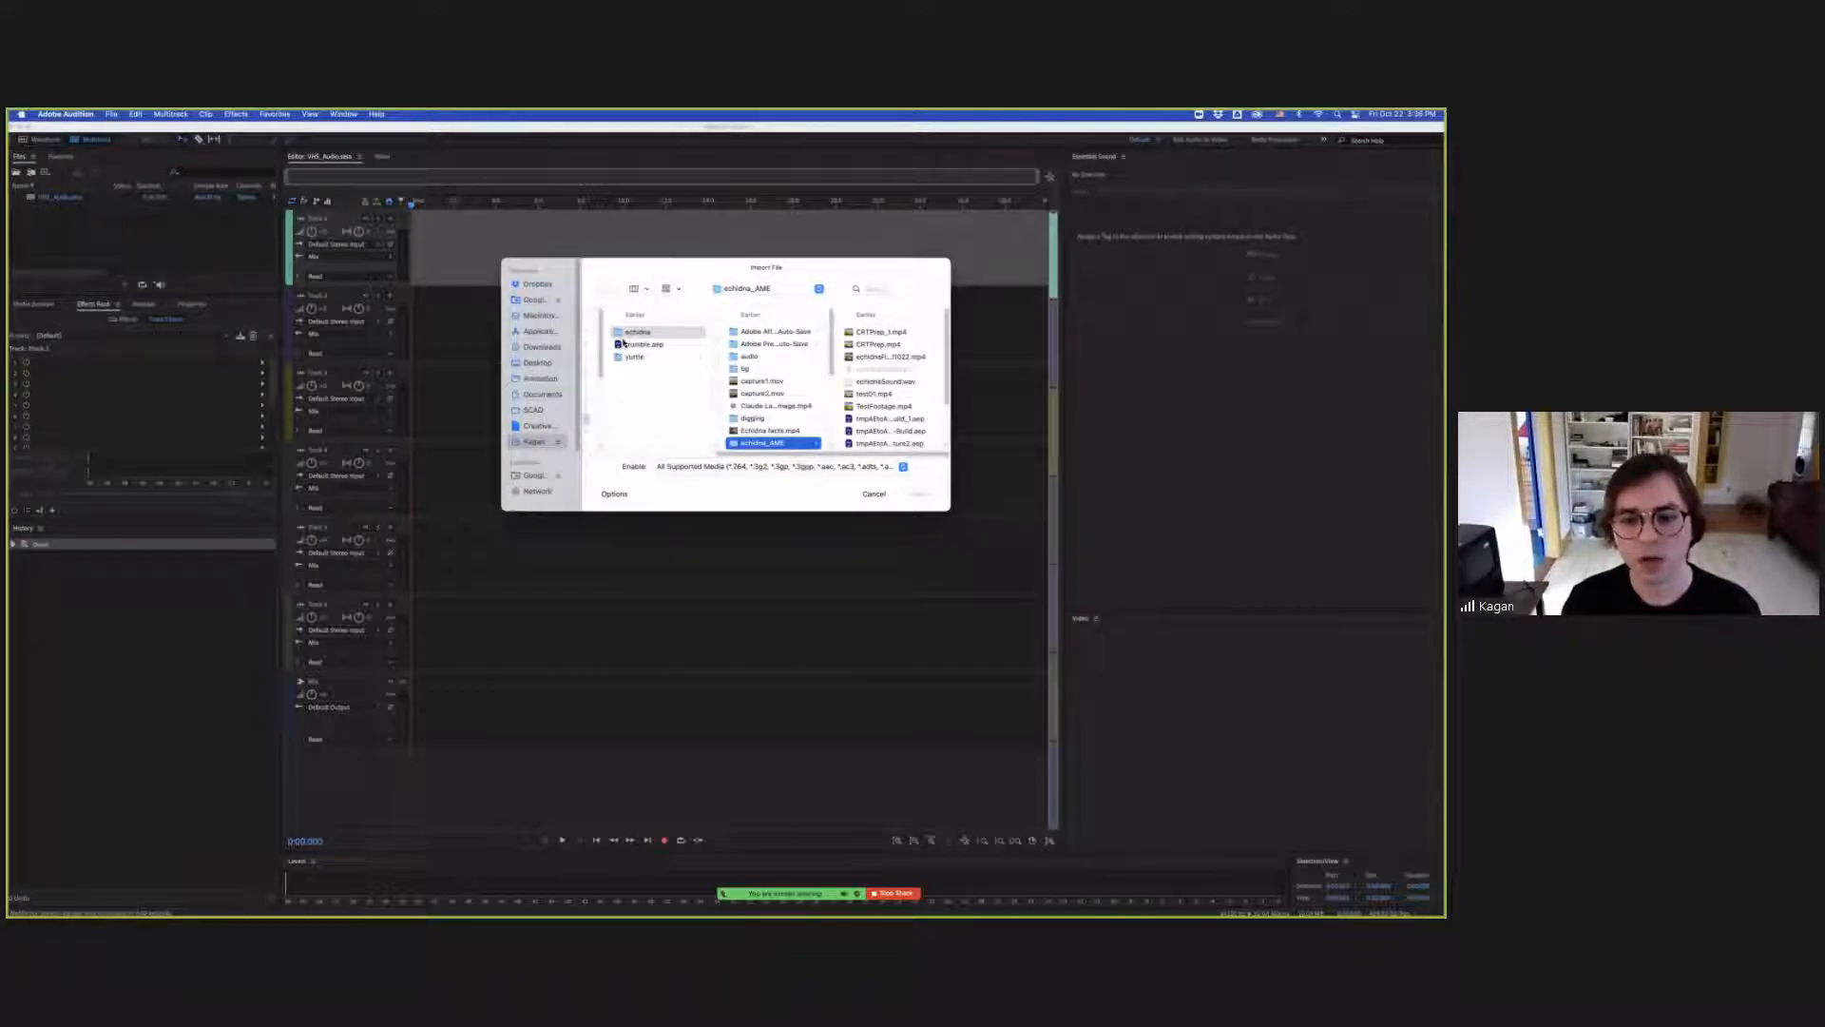
pyautogui.click(616, 332)
pyautogui.scroll(-5, 751, 350)
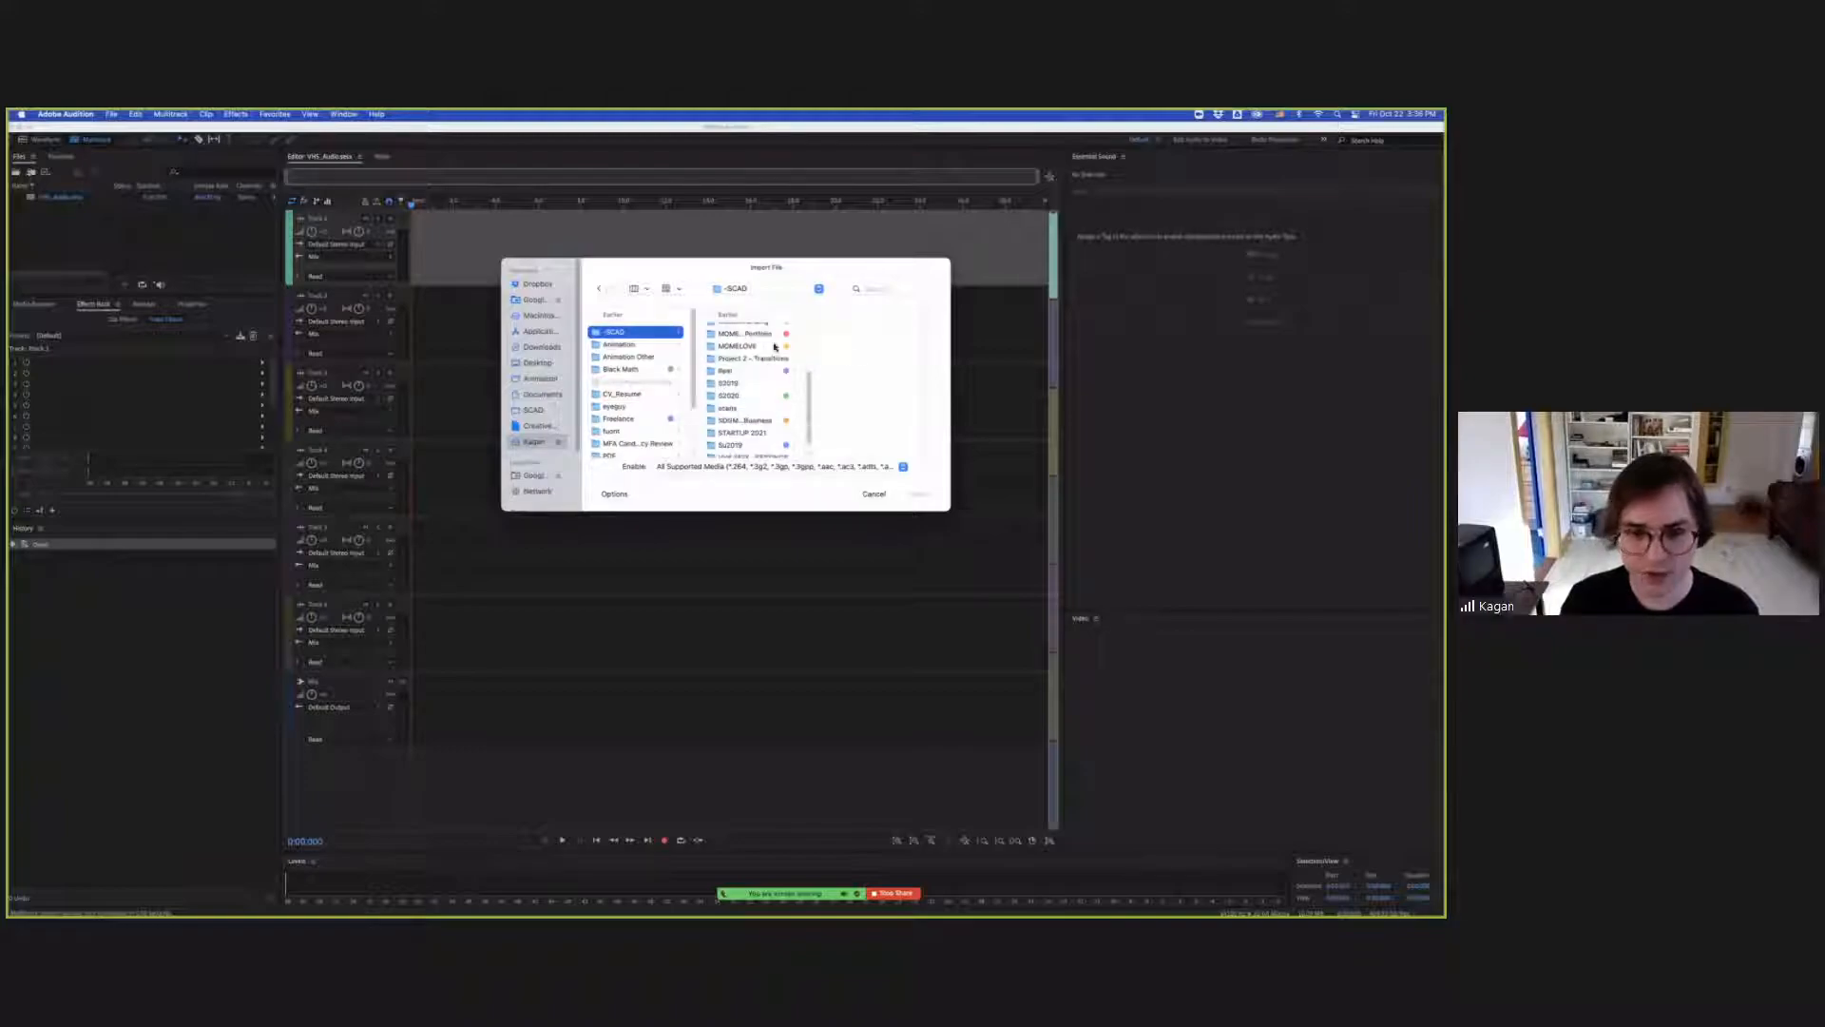
pyautogui.click(857, 362)
pyautogui.click(874, 493)
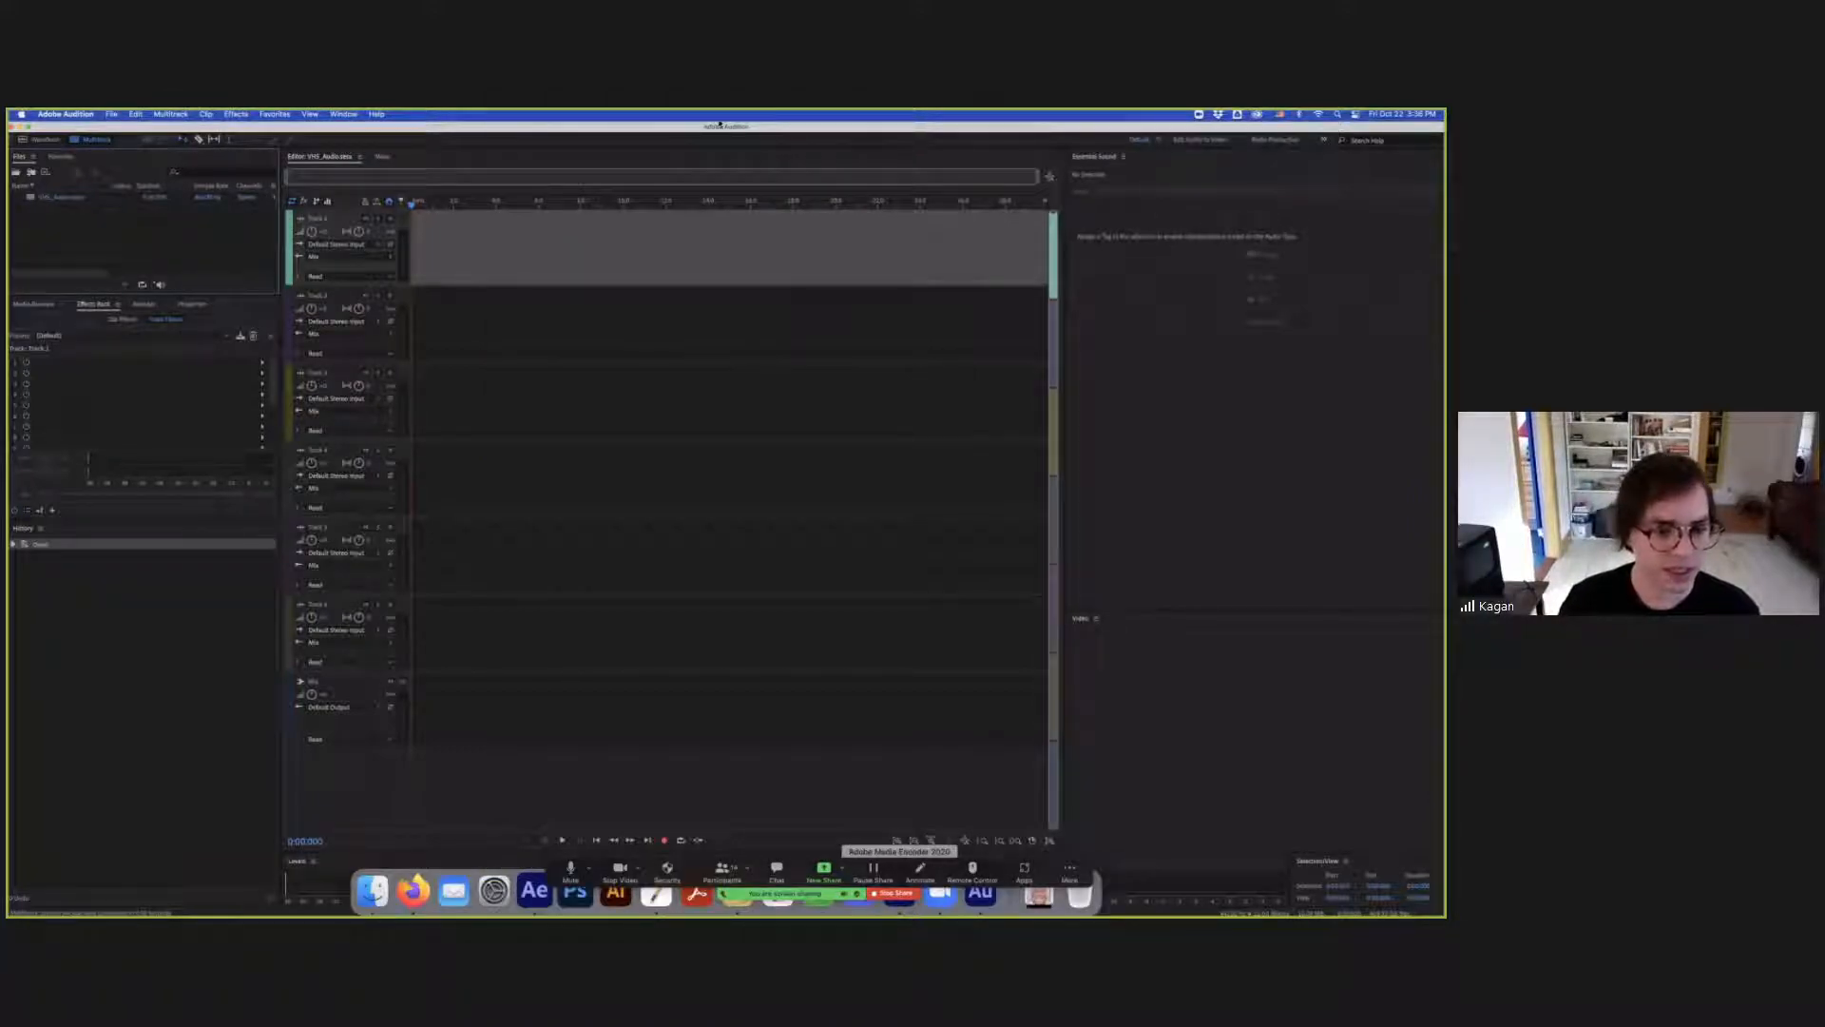
# Accept Adobe Media Encoder's microphone access request and return to the CRT_Prep composition in After Effects.
pyautogui.click(900, 892)
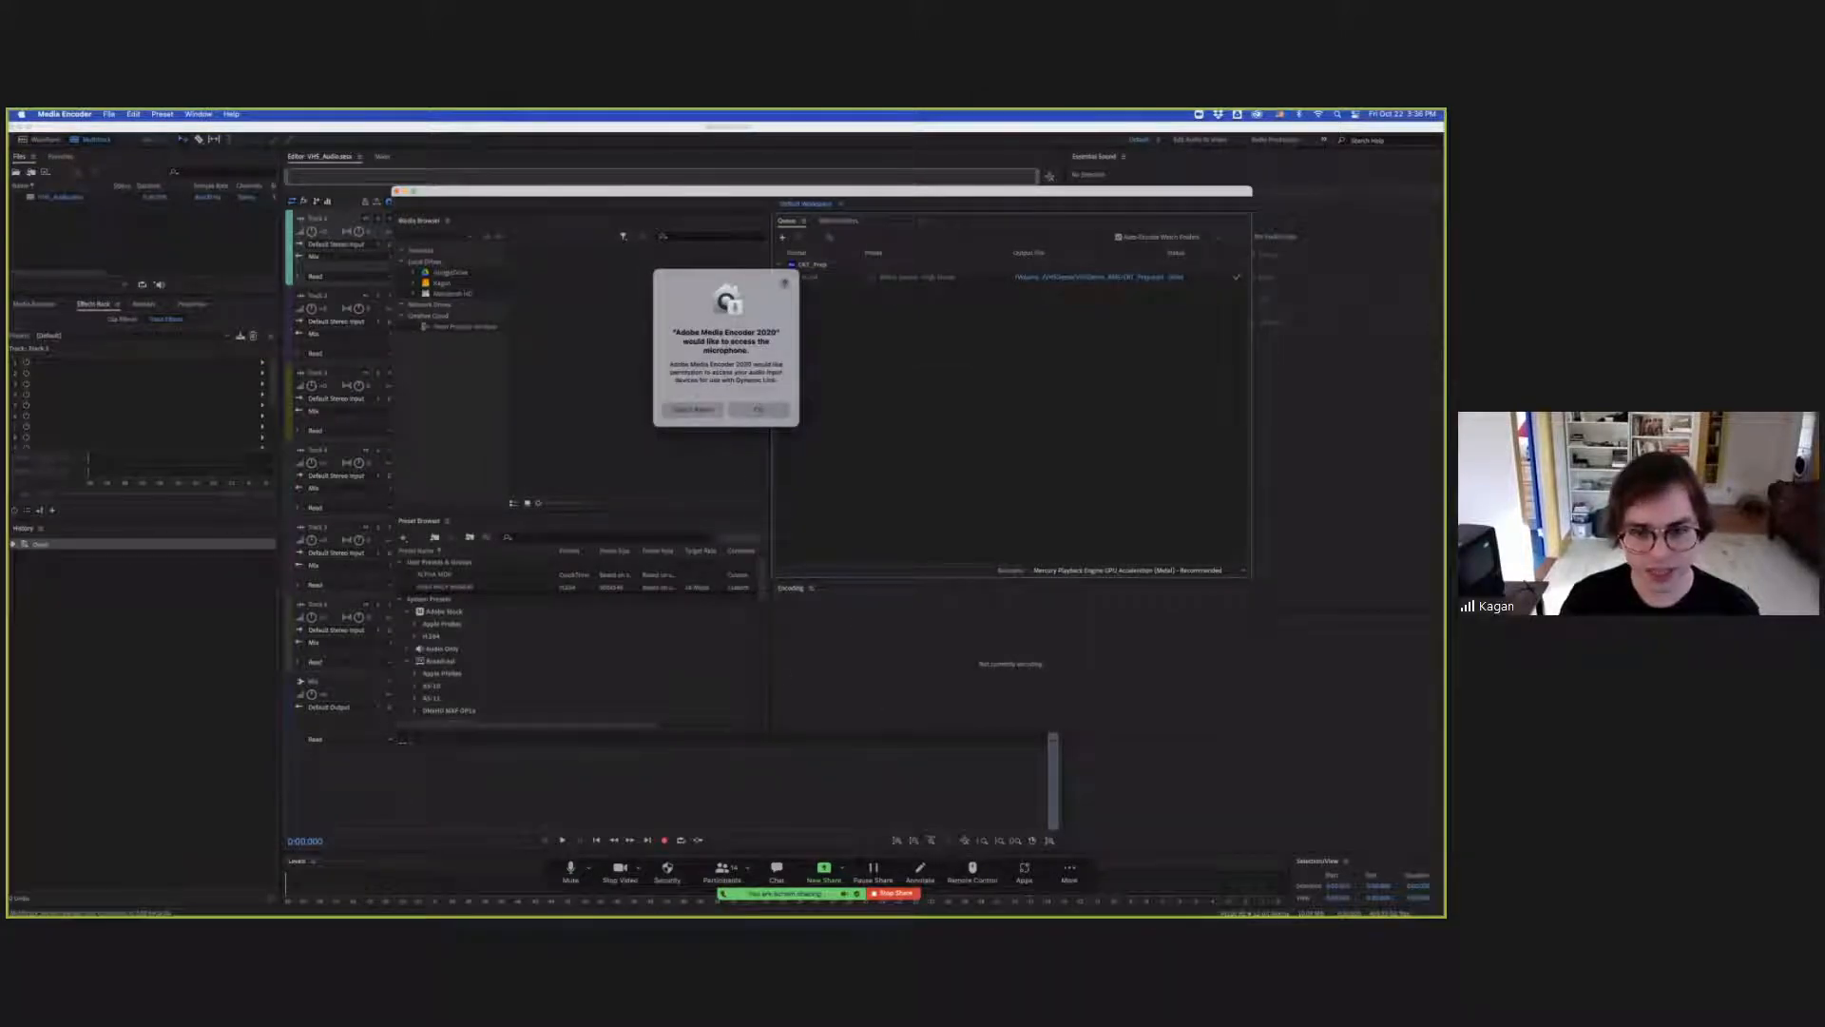
pyautogui.click(758, 409)
pyautogui.click(533, 880)
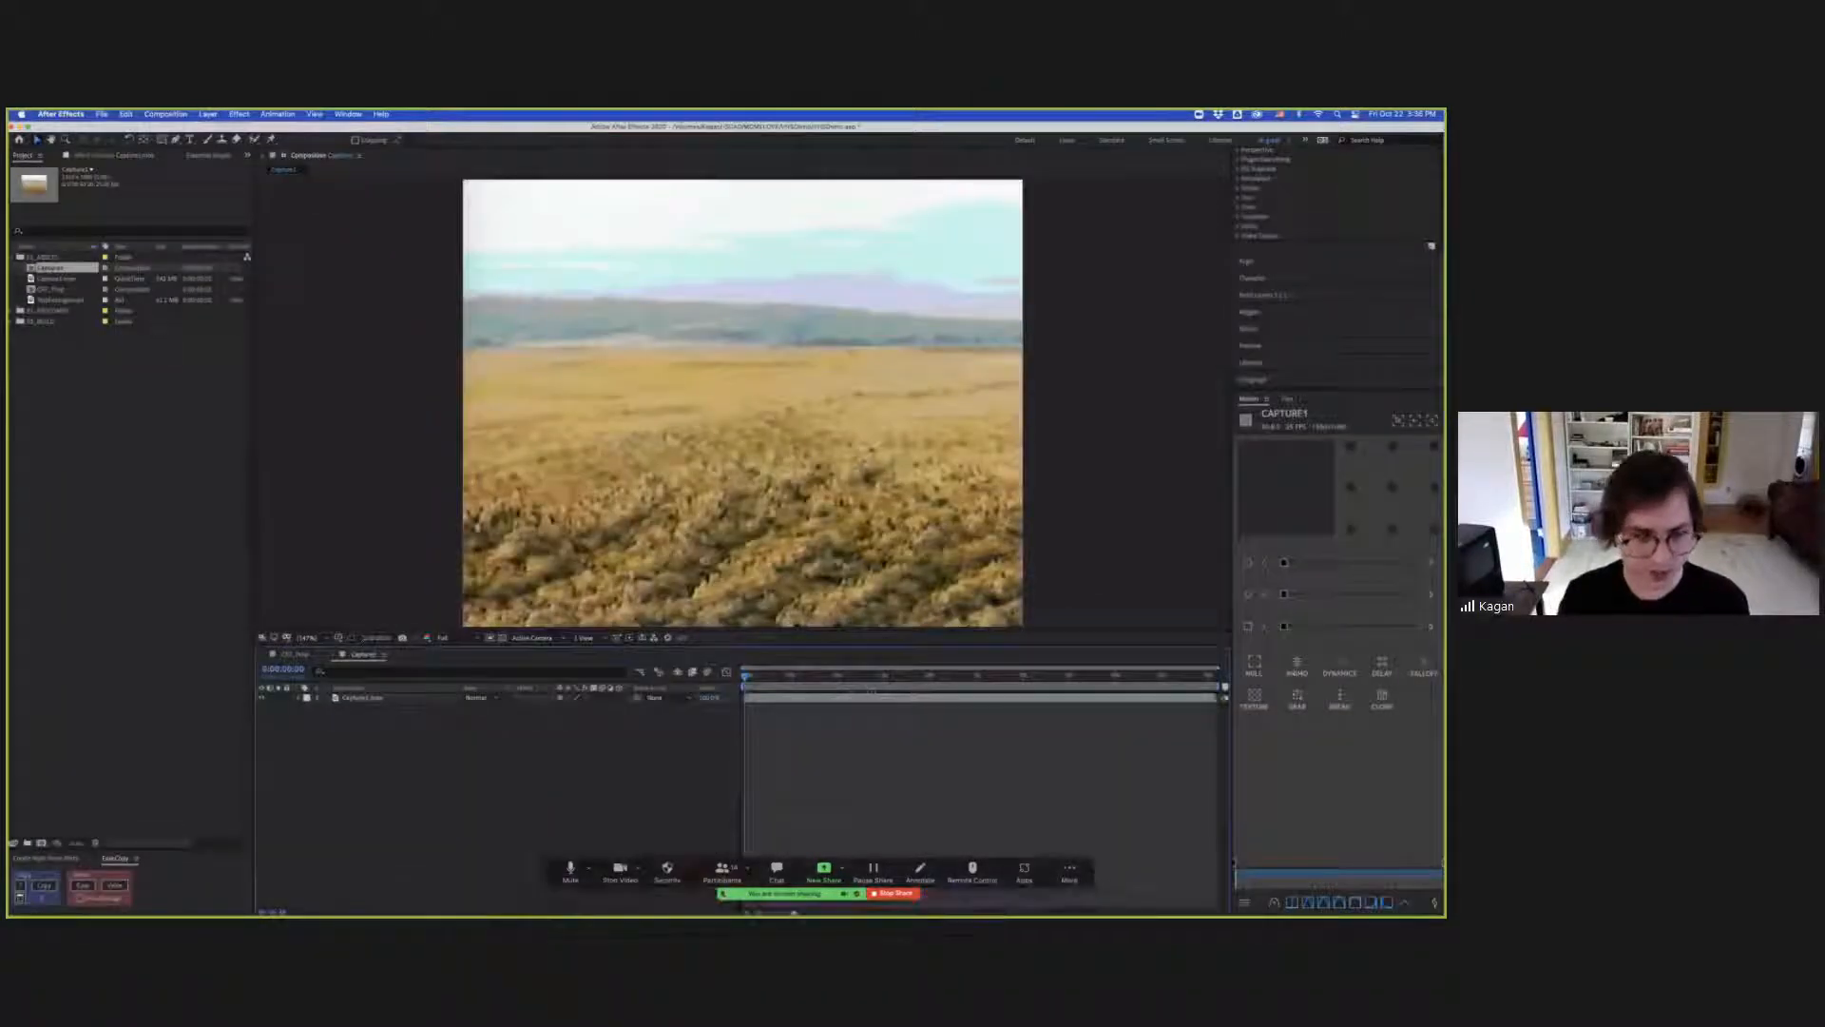
pyautogui.click(295, 654)
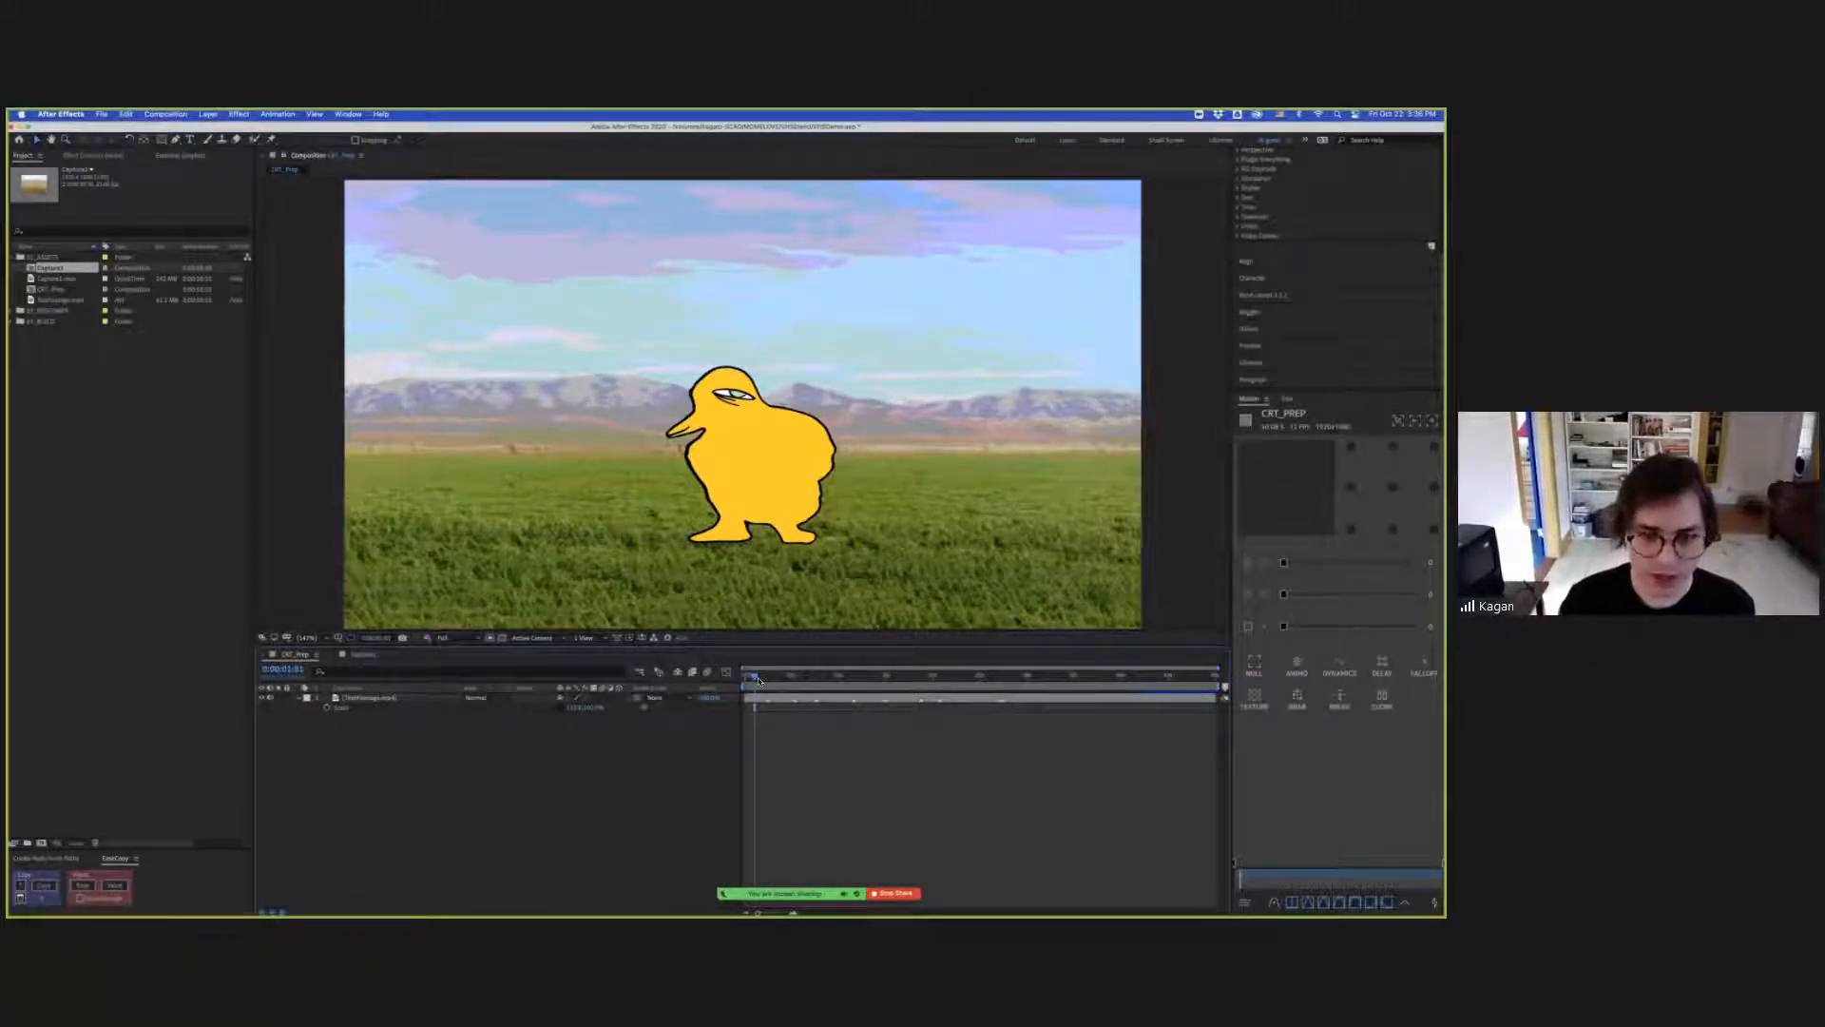
# Switch to Adobe Media Encoder and set the export format of the second queued CRT_Prep item to Waveform Audio.
pyautogui.moveTo(757, 677); pyautogui.dragTo(875, 688)
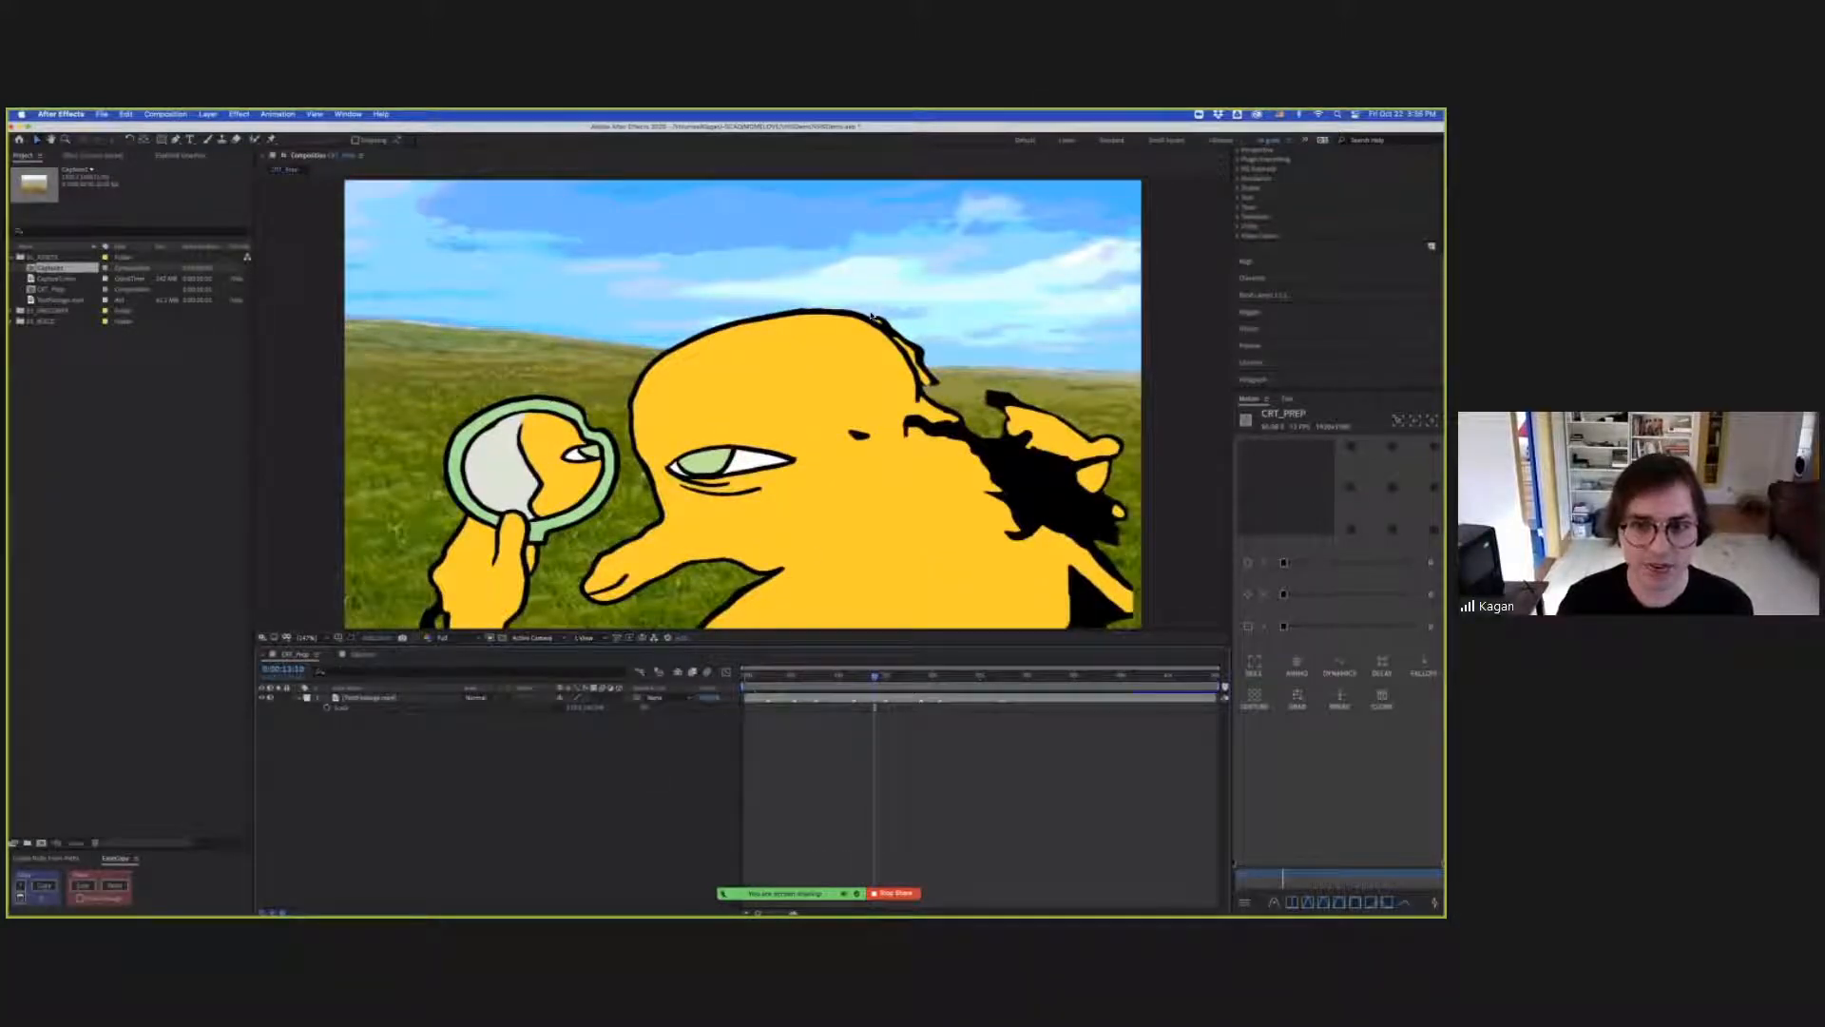
pyautogui.press('super+Tab')
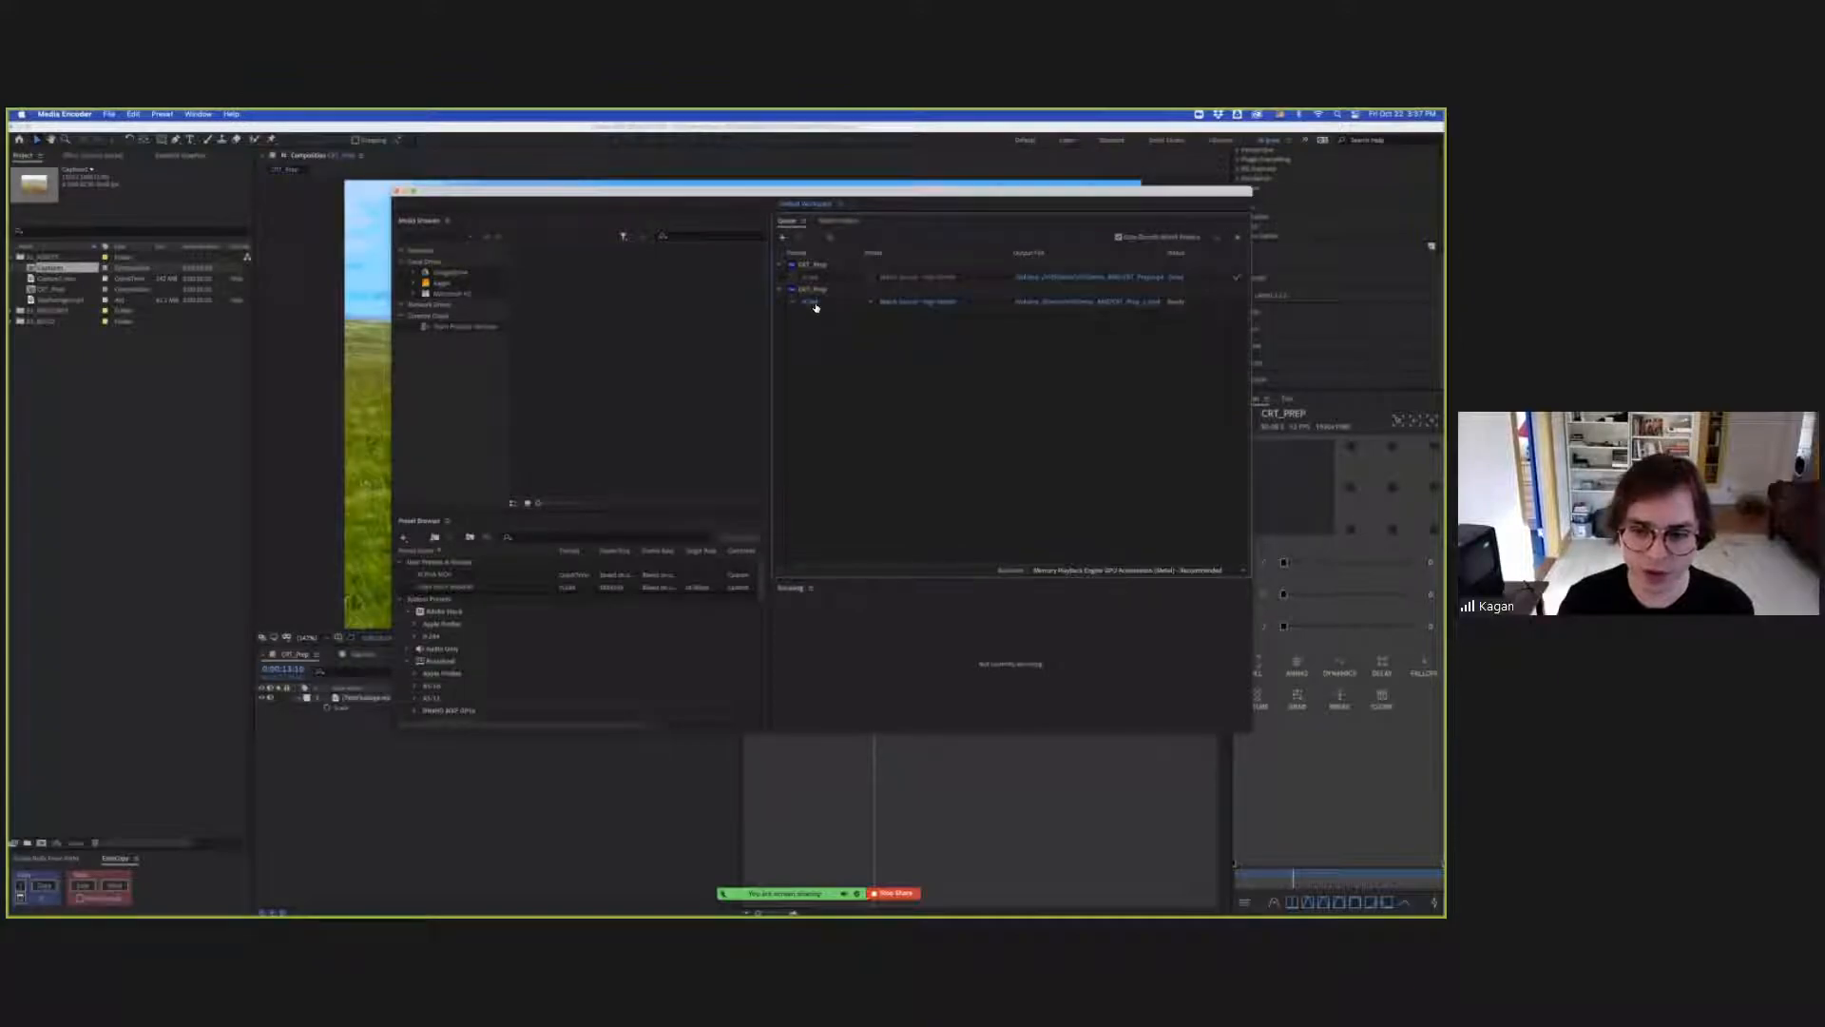
pyautogui.click(814, 304)
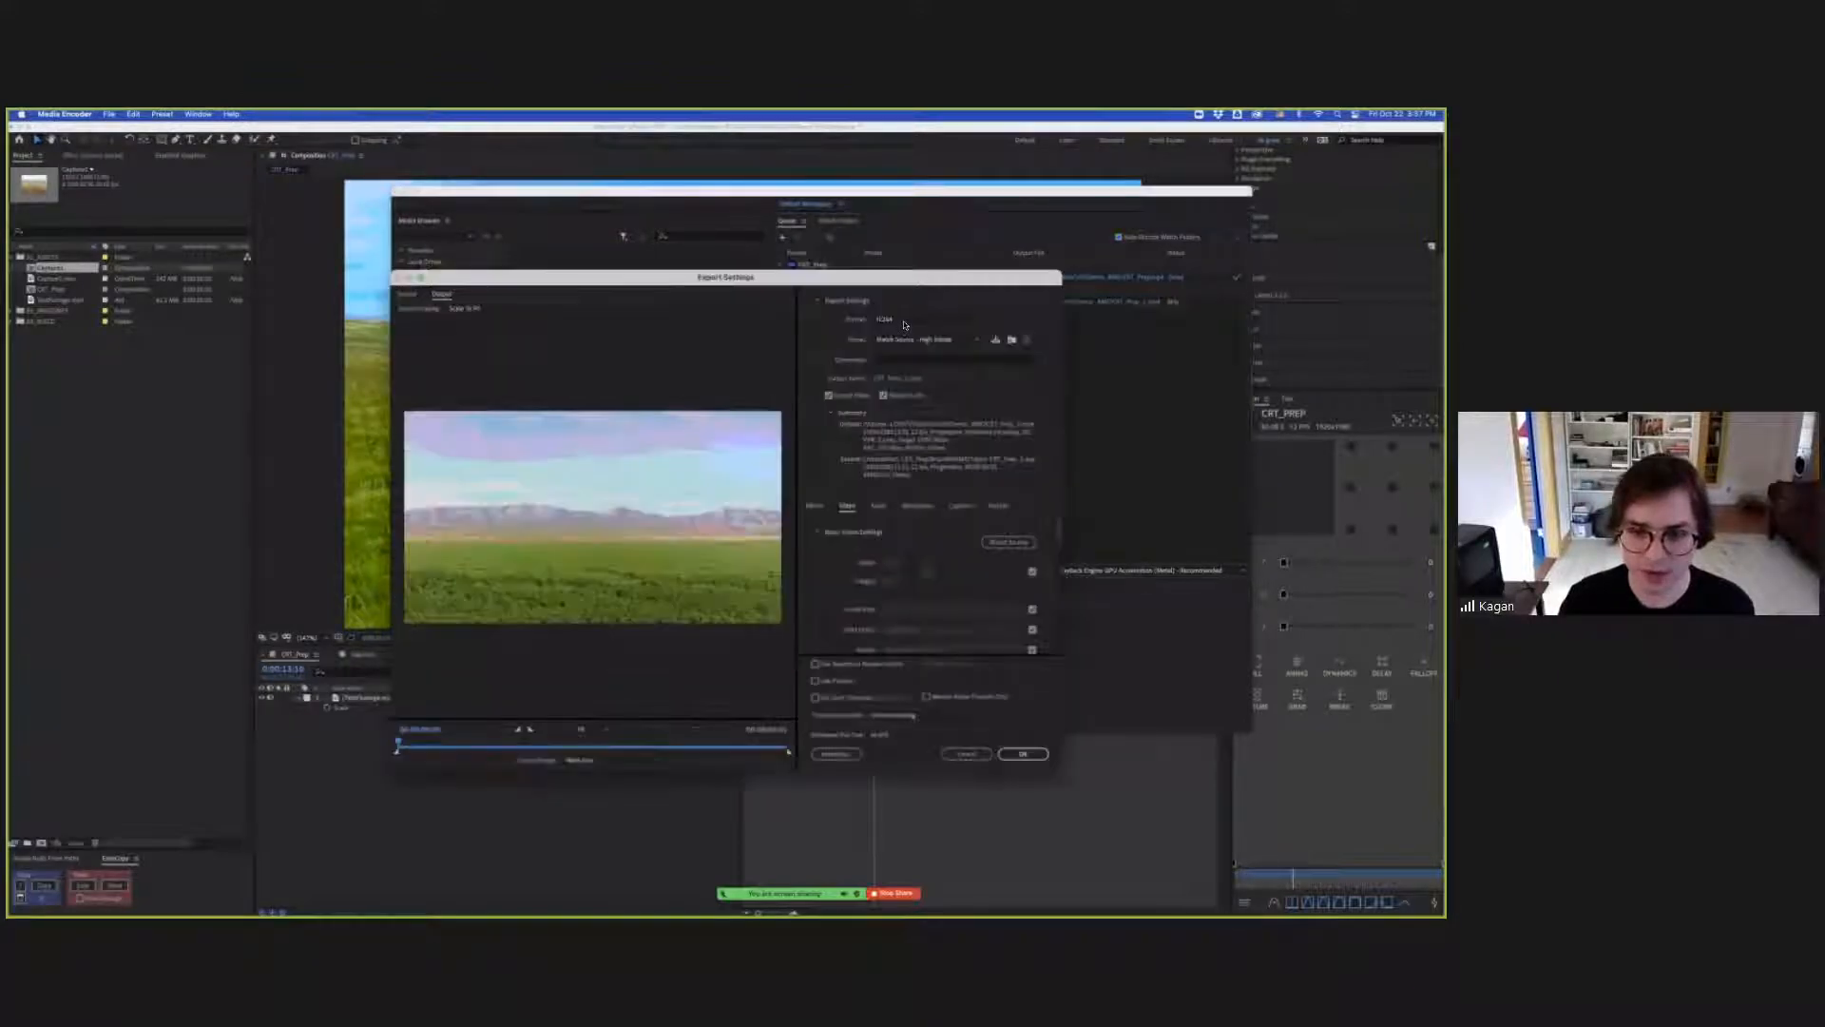
pyautogui.click(912, 320)
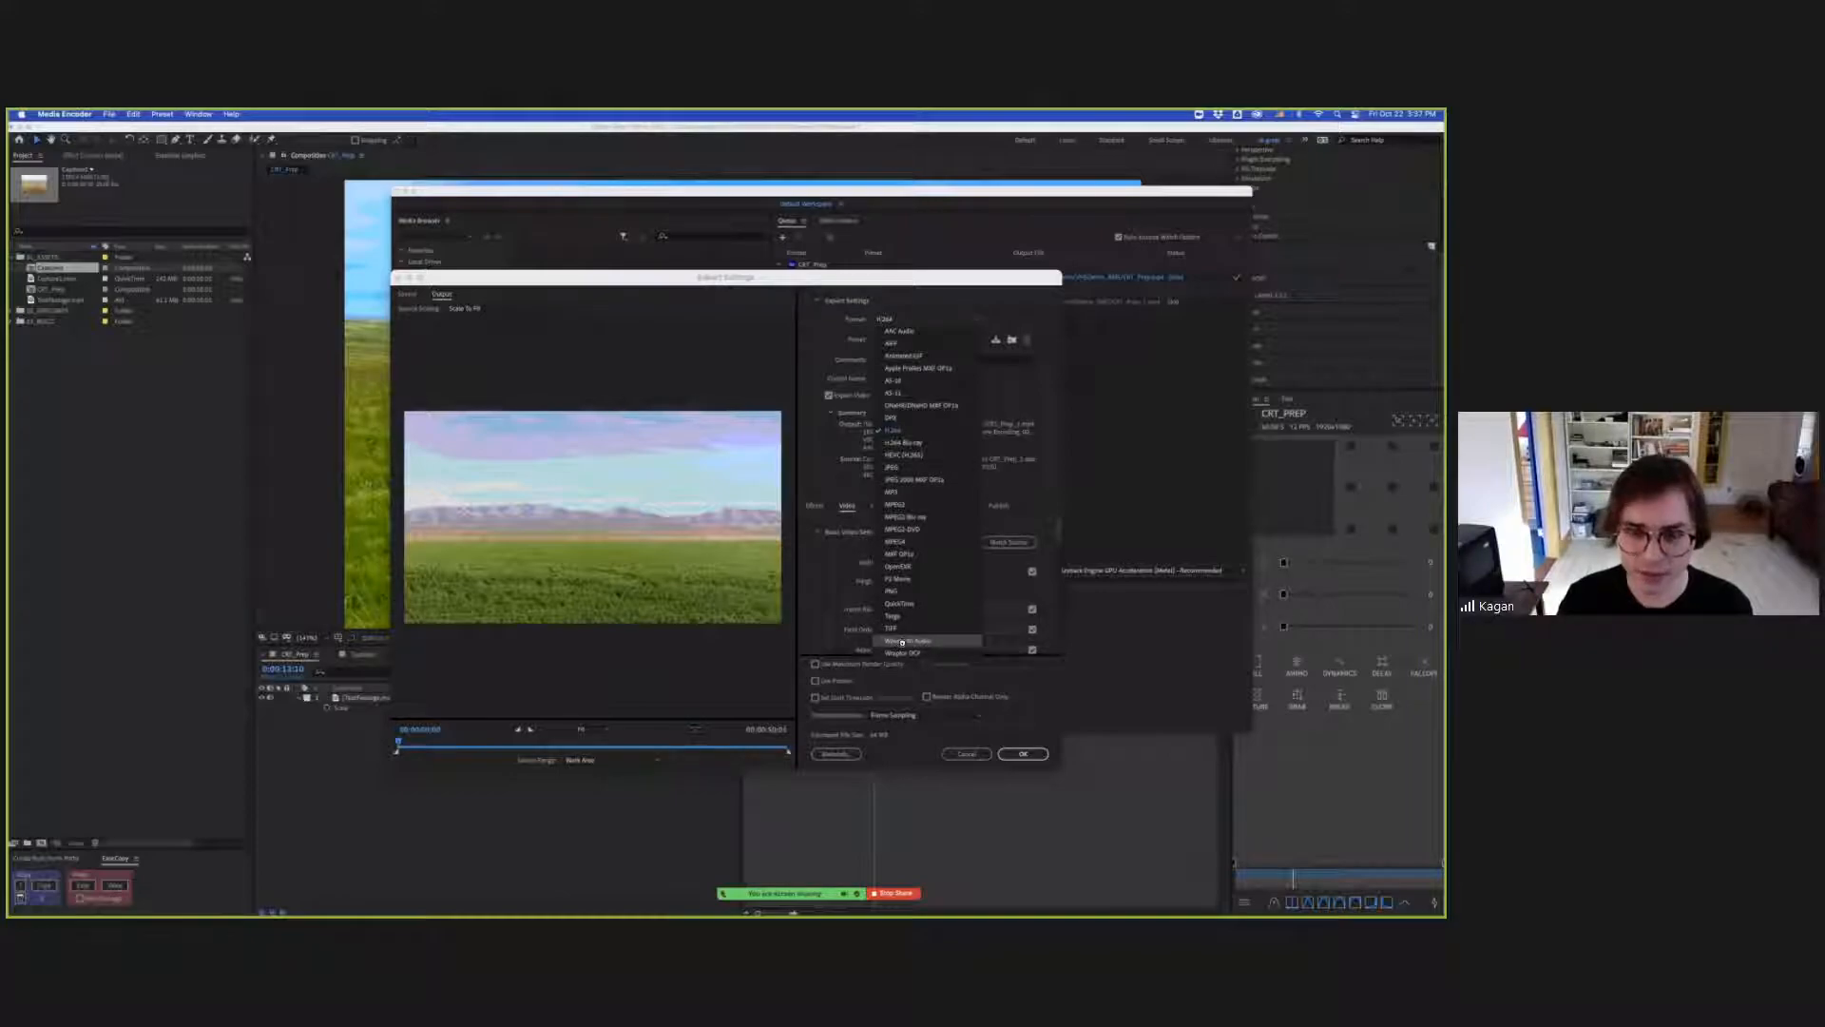
pyautogui.click(902, 642)
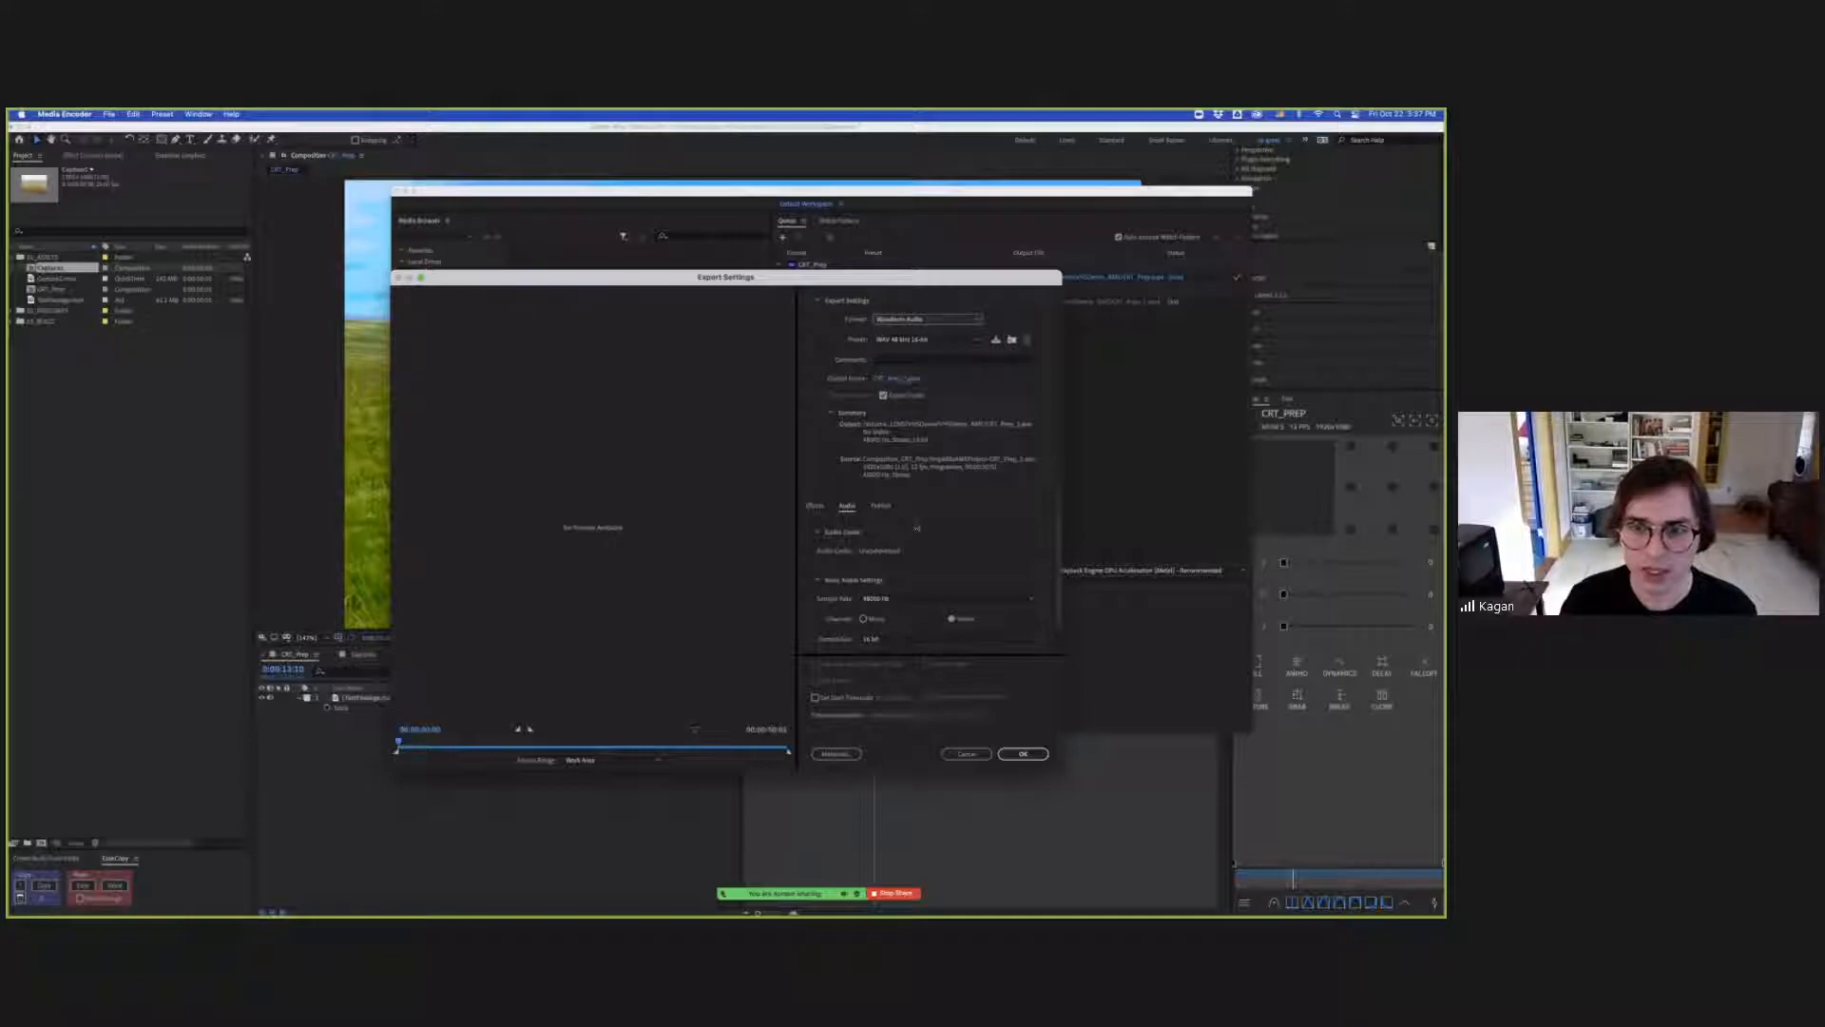
# Name the audio export's output file VHS_Clean_Audio and keep it in the VHSDemo_AME folder.
pyautogui.click(896, 377)
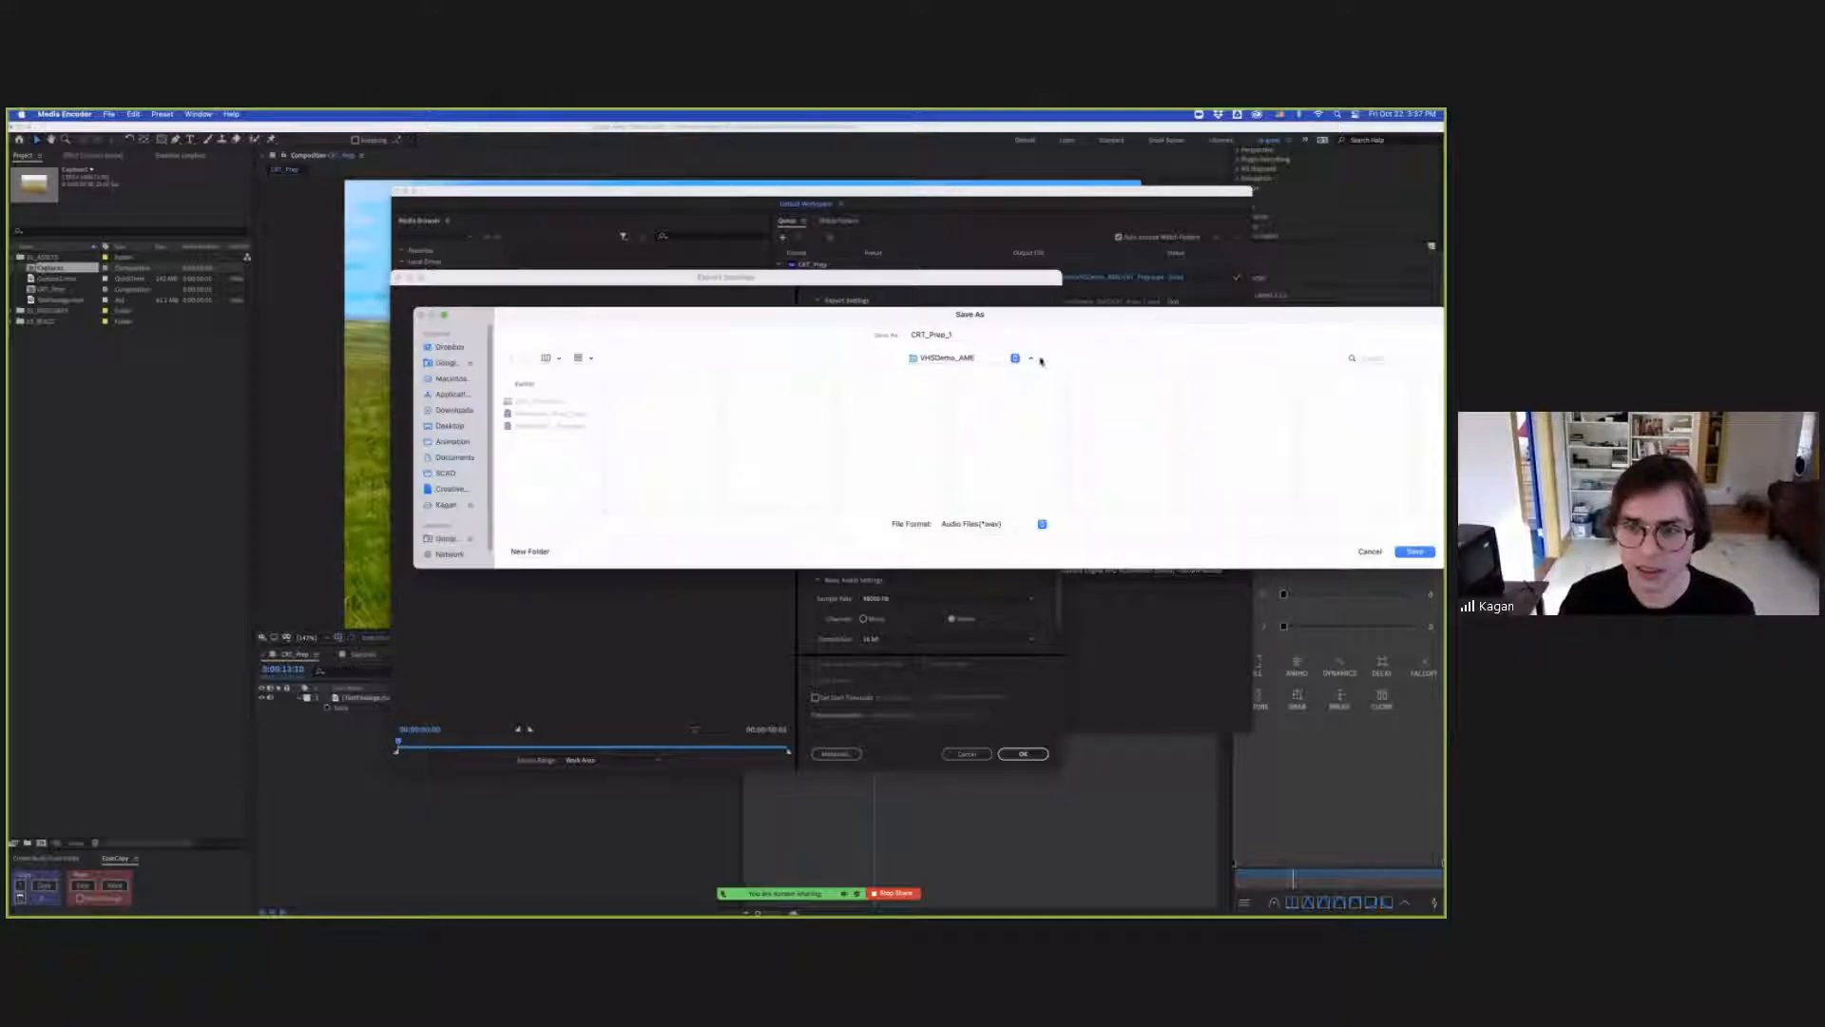
pyautogui.click(971, 360)
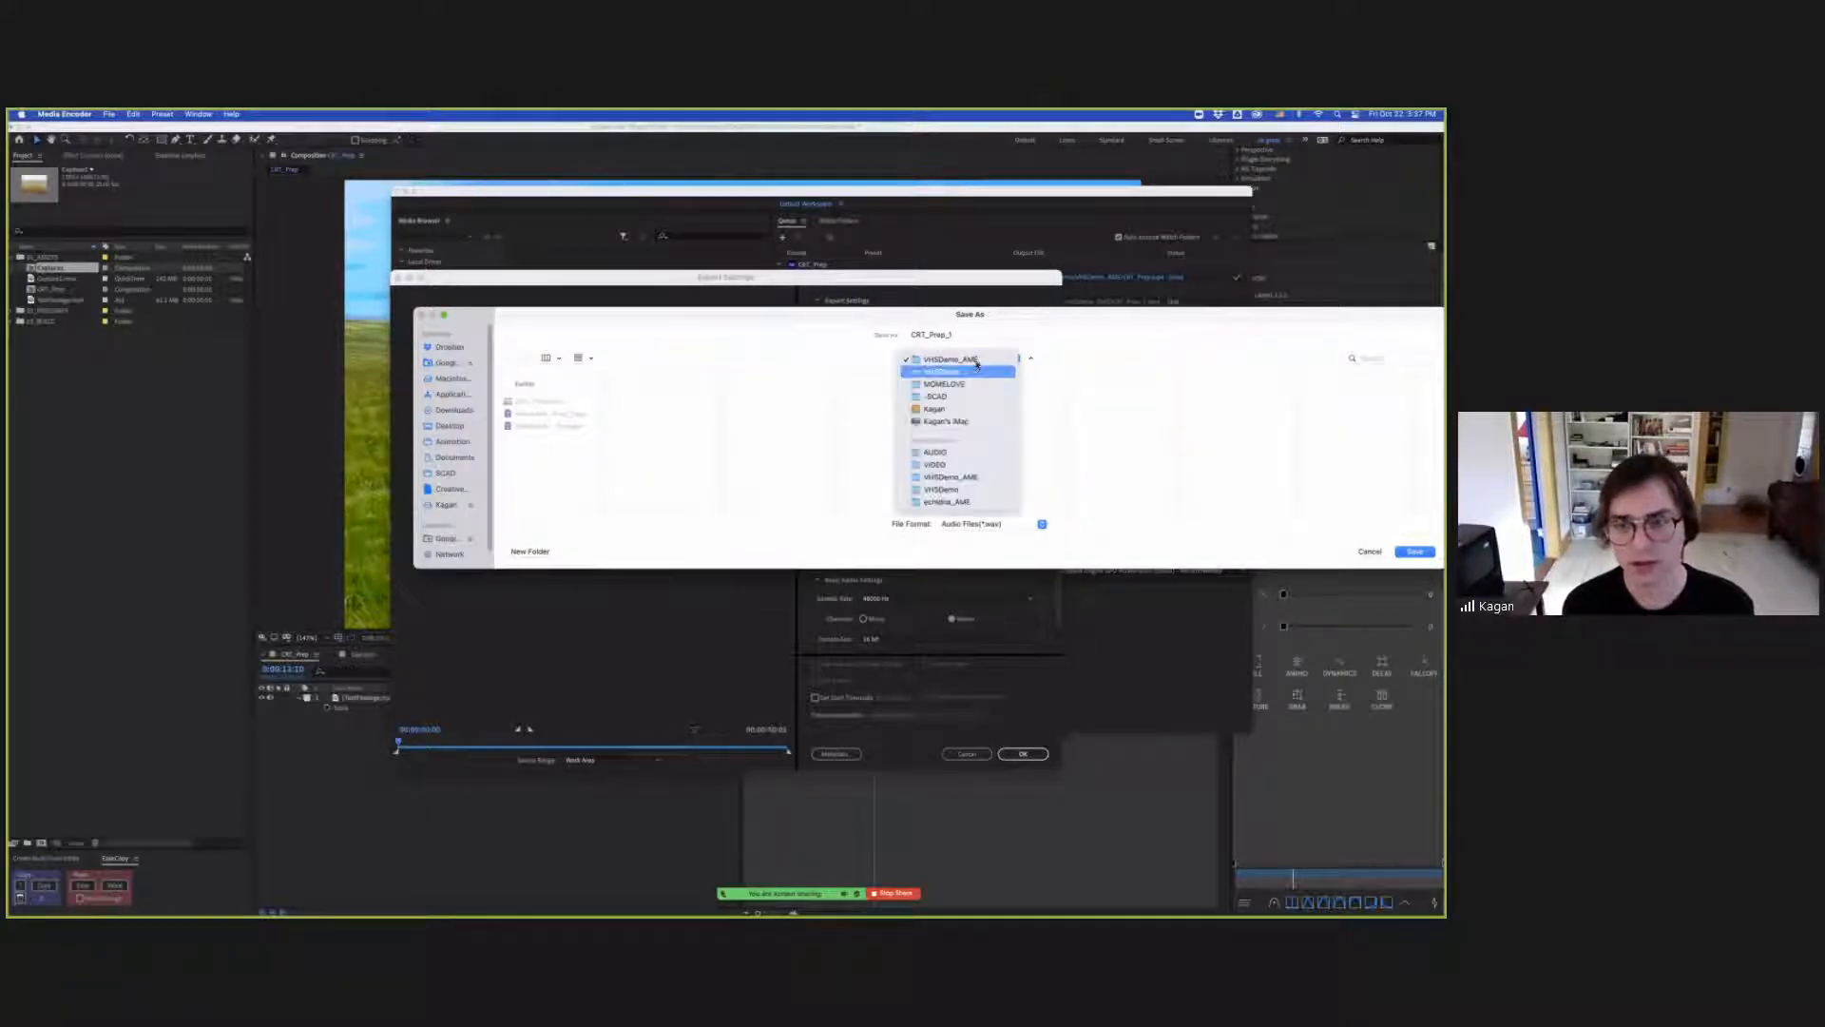
pyautogui.click(955, 334)
pyautogui.moveTo(952, 334); pyautogui.dragTo(889, 336)
pyautogui.press('BackSpace')
pyautogui.write('Audio')
pyautogui.press('BackSpace')
pyautogui.press('BackSpace')
pyautogui.press('BackSpace')
pyautogui.press('BackSpace')
pyautogui.press('BackSpace')
pyautogui.write('S')
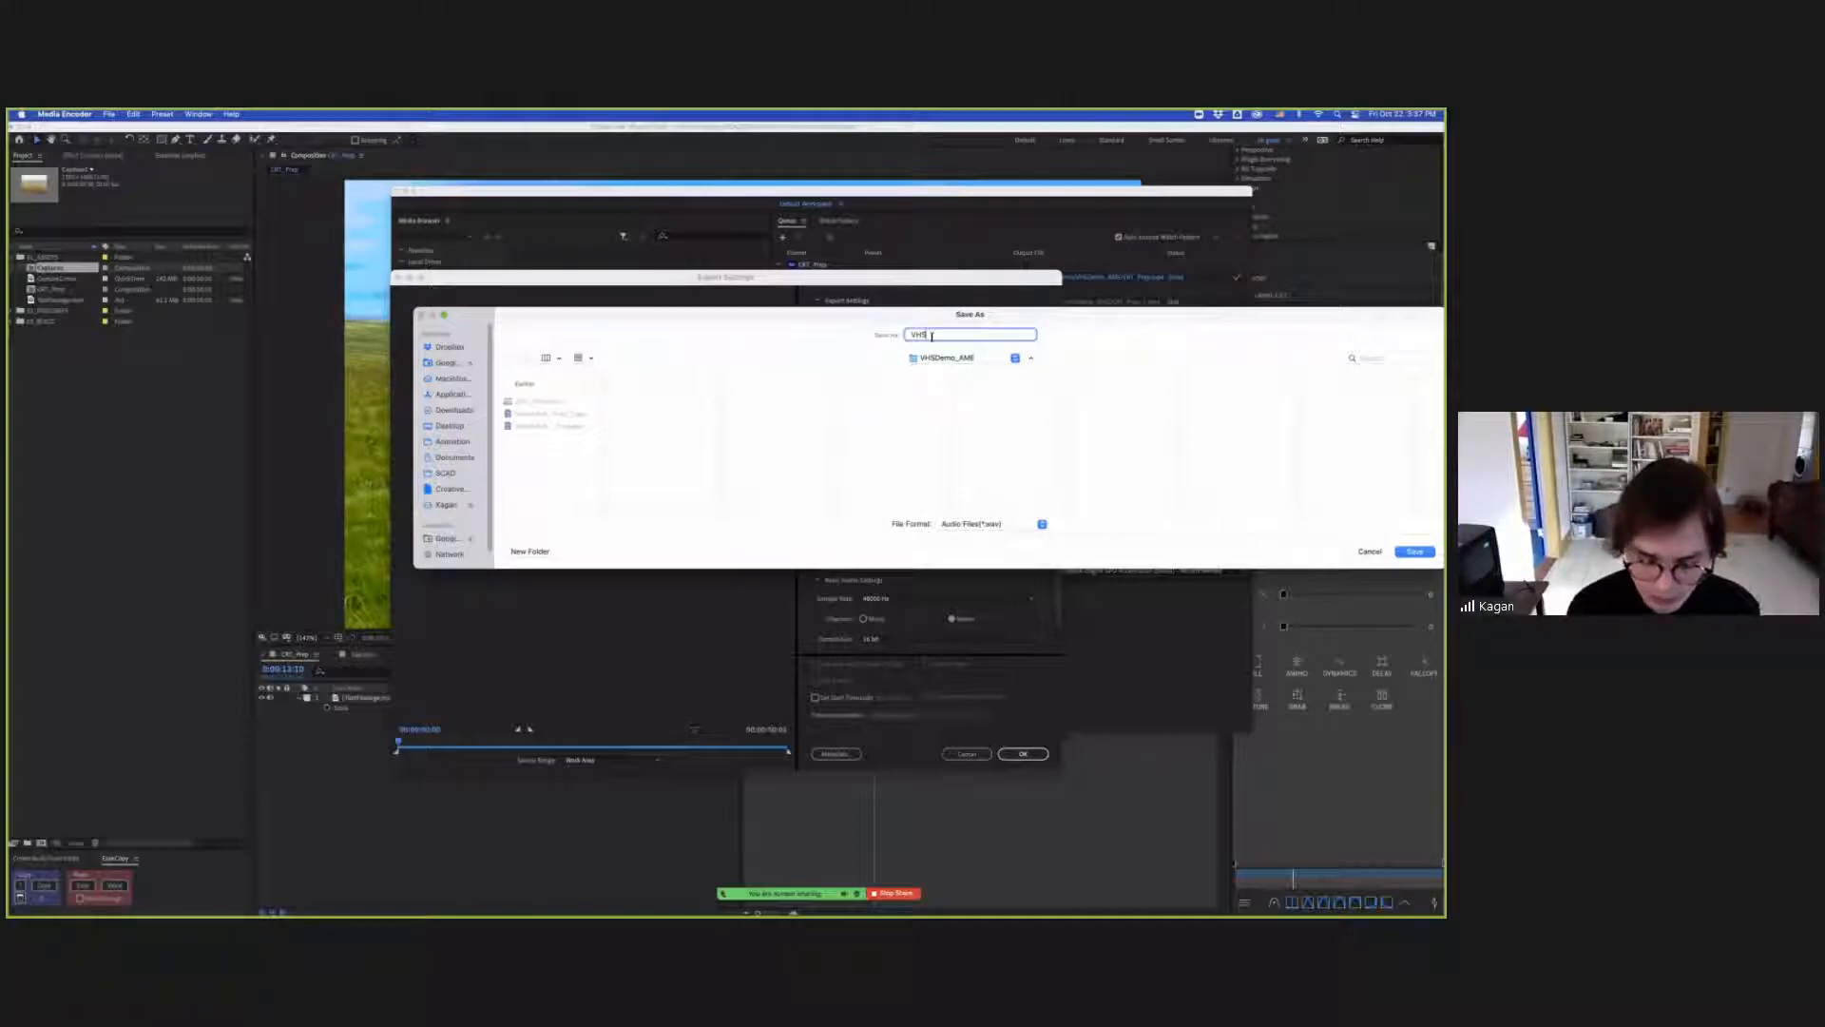
pyautogui.write('HS_Cle')
pyautogui.press('Return')
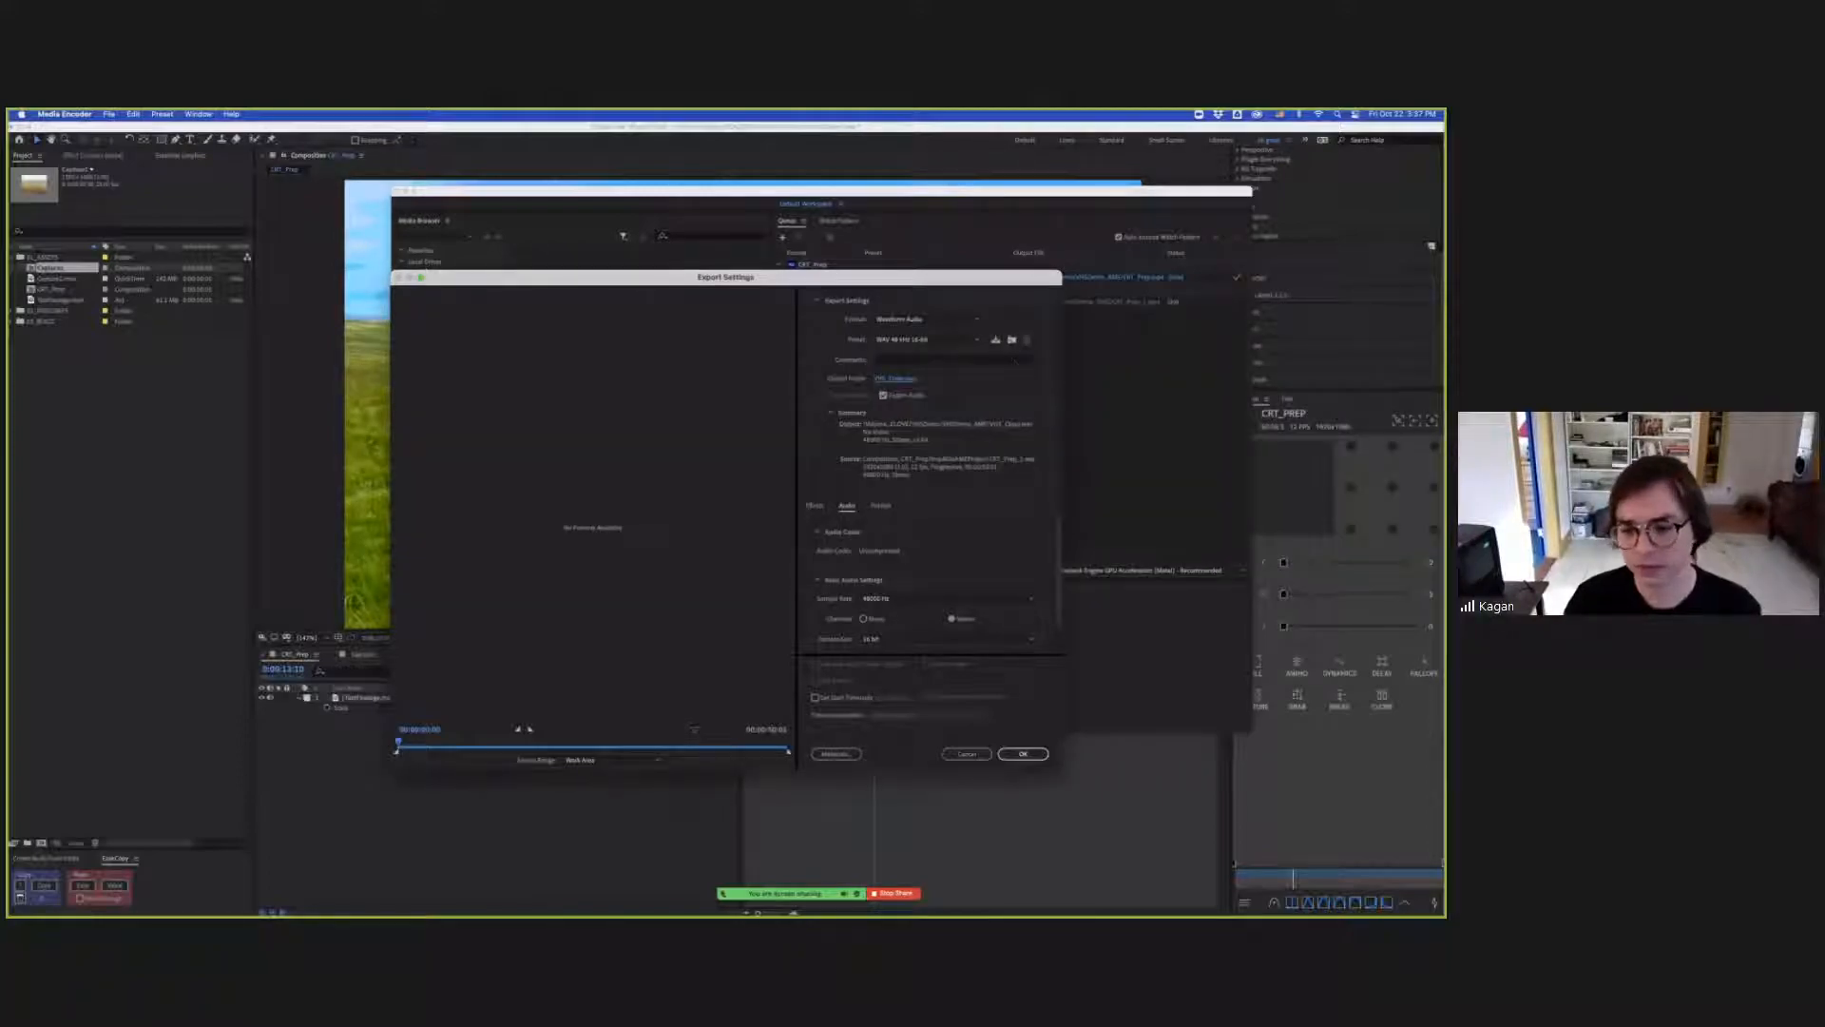
pyautogui.click(1022, 753)
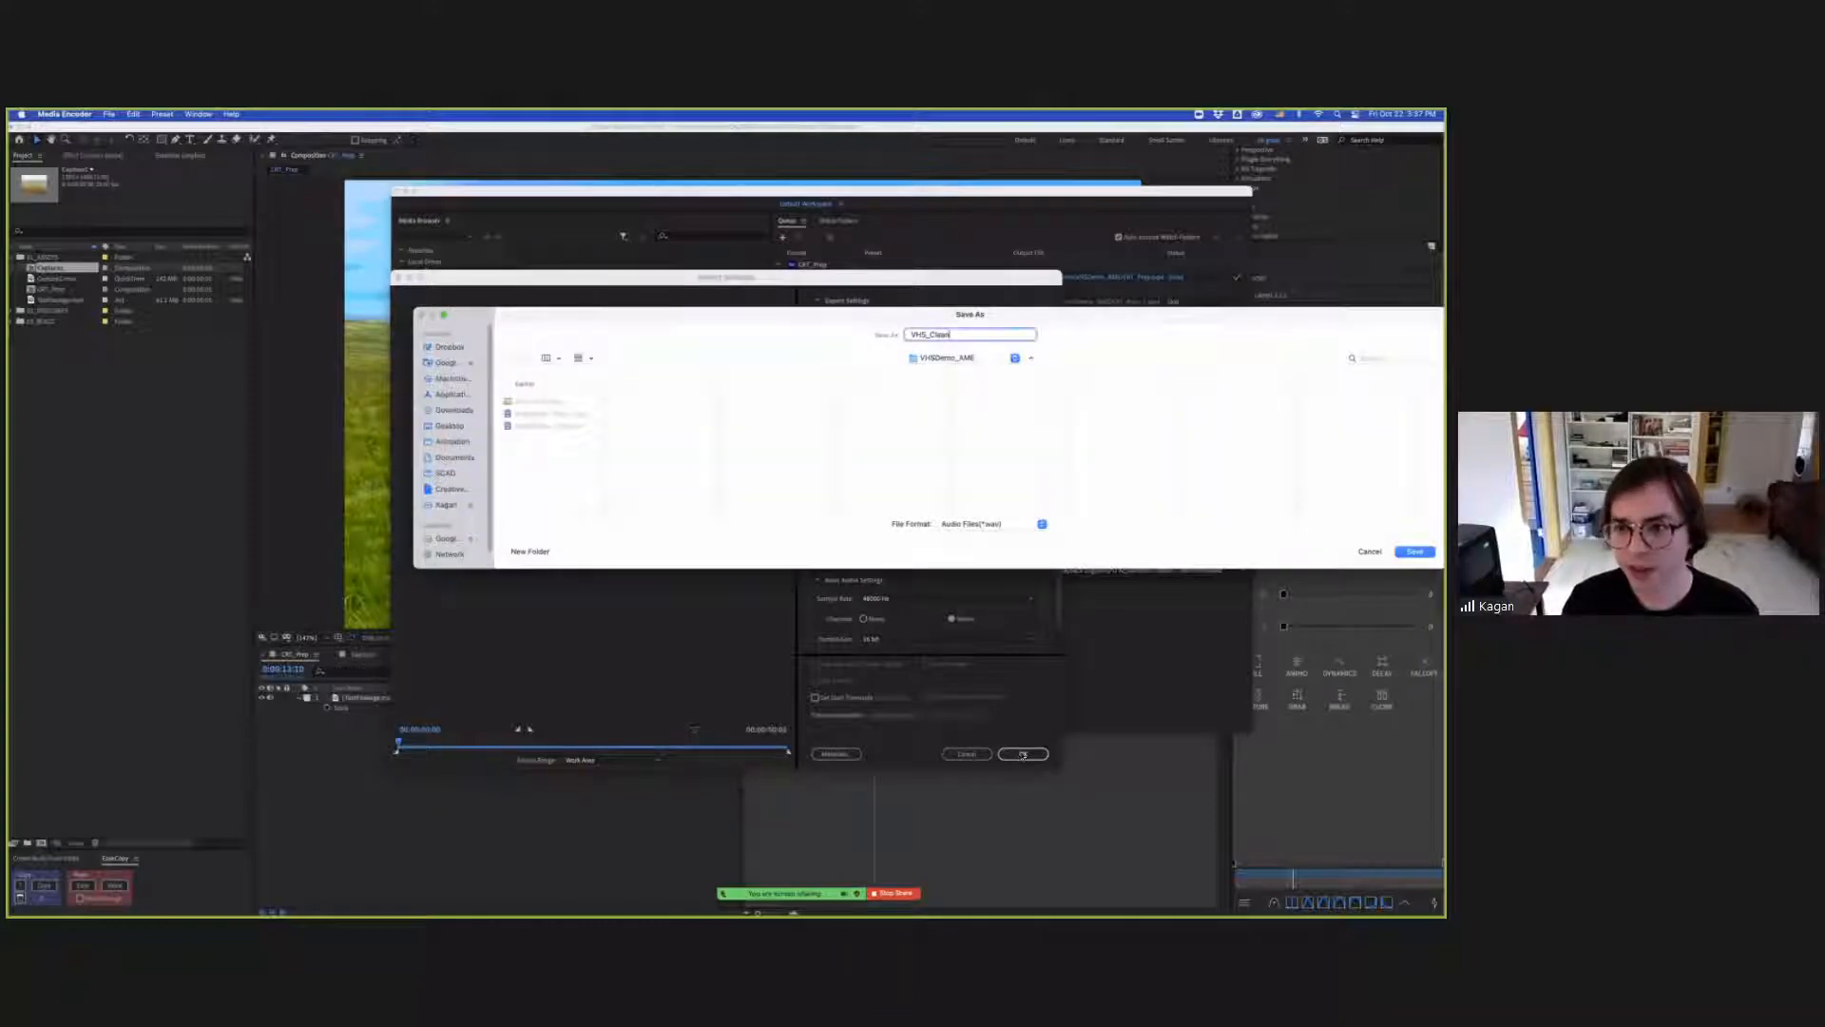
pyautogui.write('_Audio')
pyautogui.press('Return')
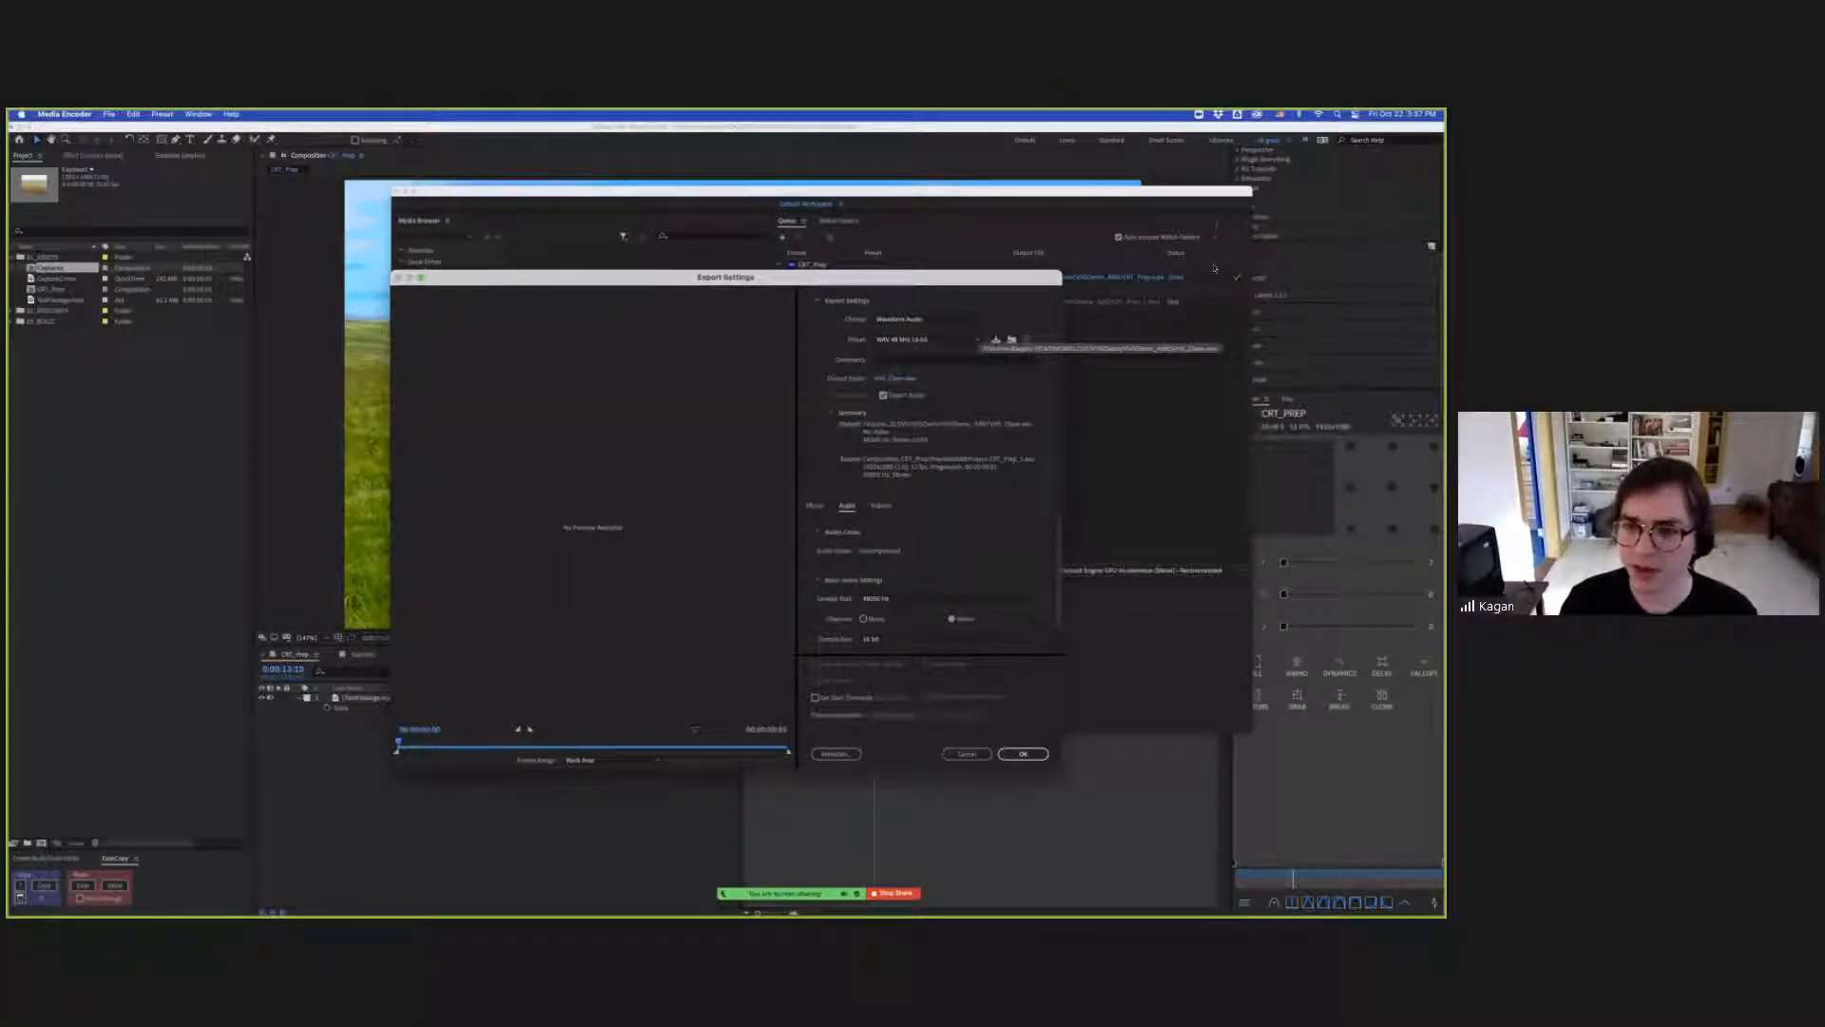
# Accept the export settings, render the queued audio, and switch to Adobe Audition.
pyautogui.click(1023, 753)
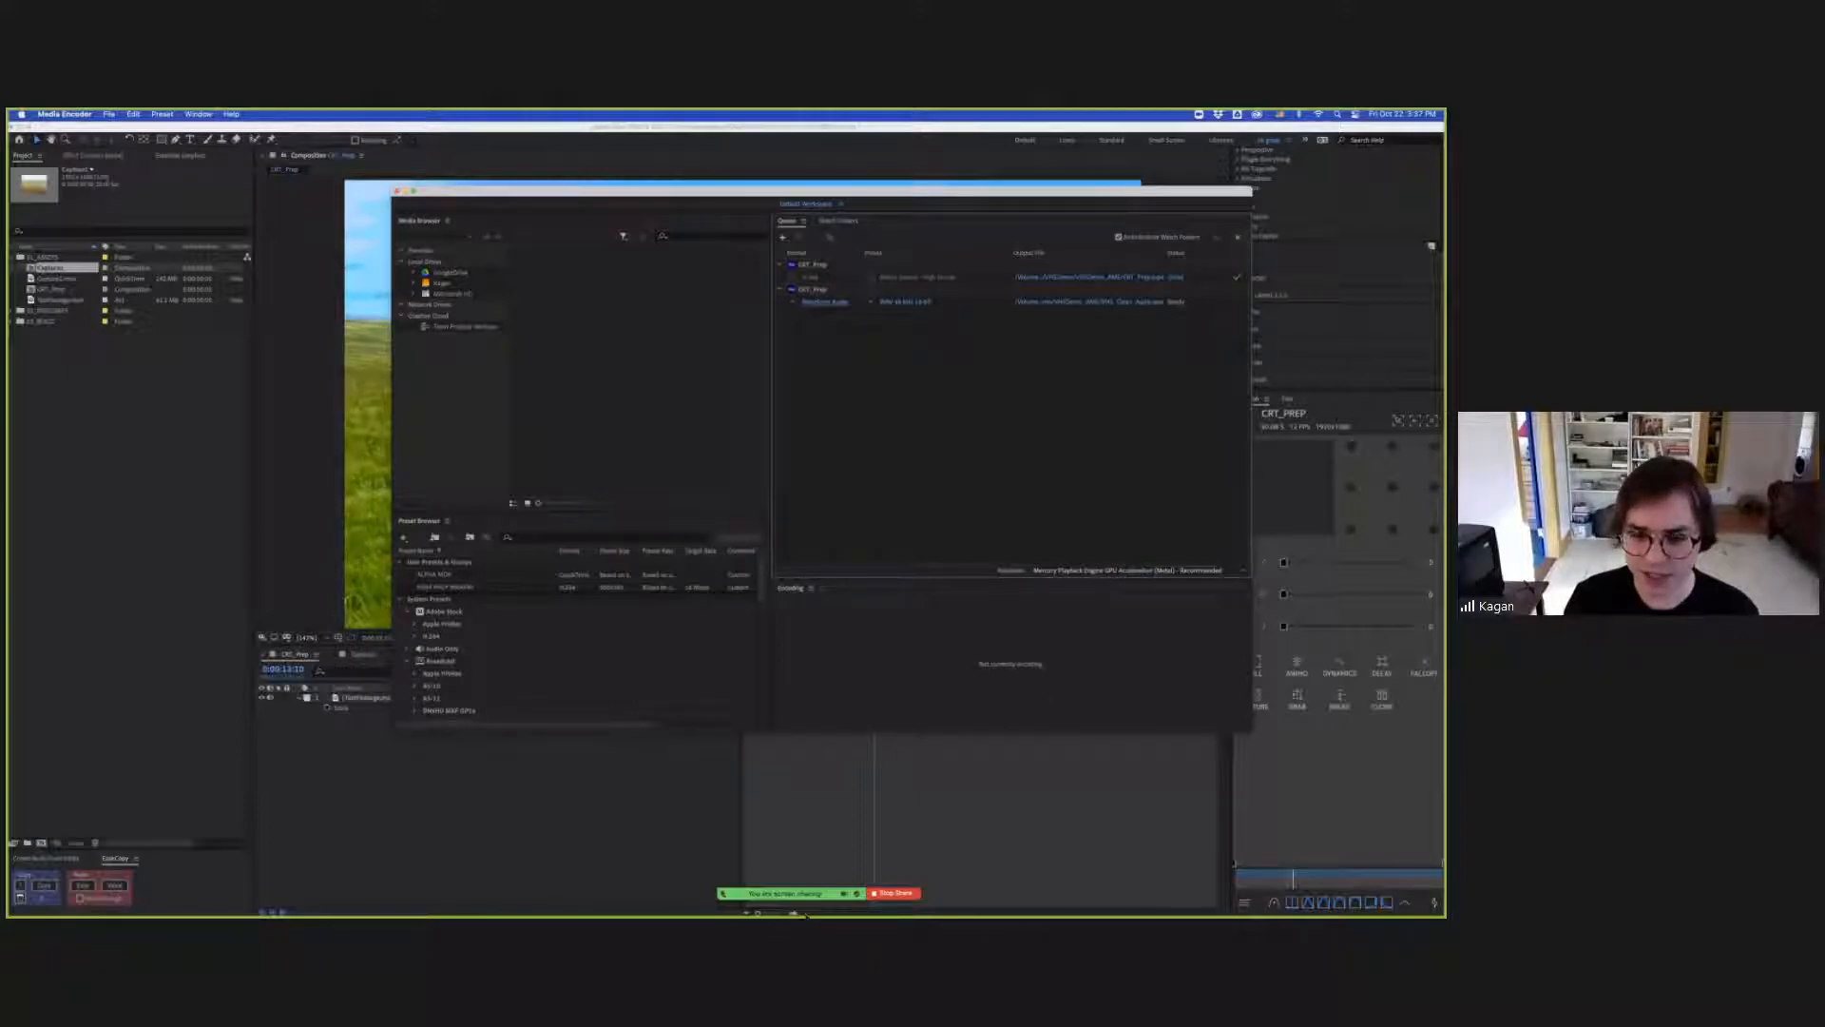
pyautogui.click(1238, 237)
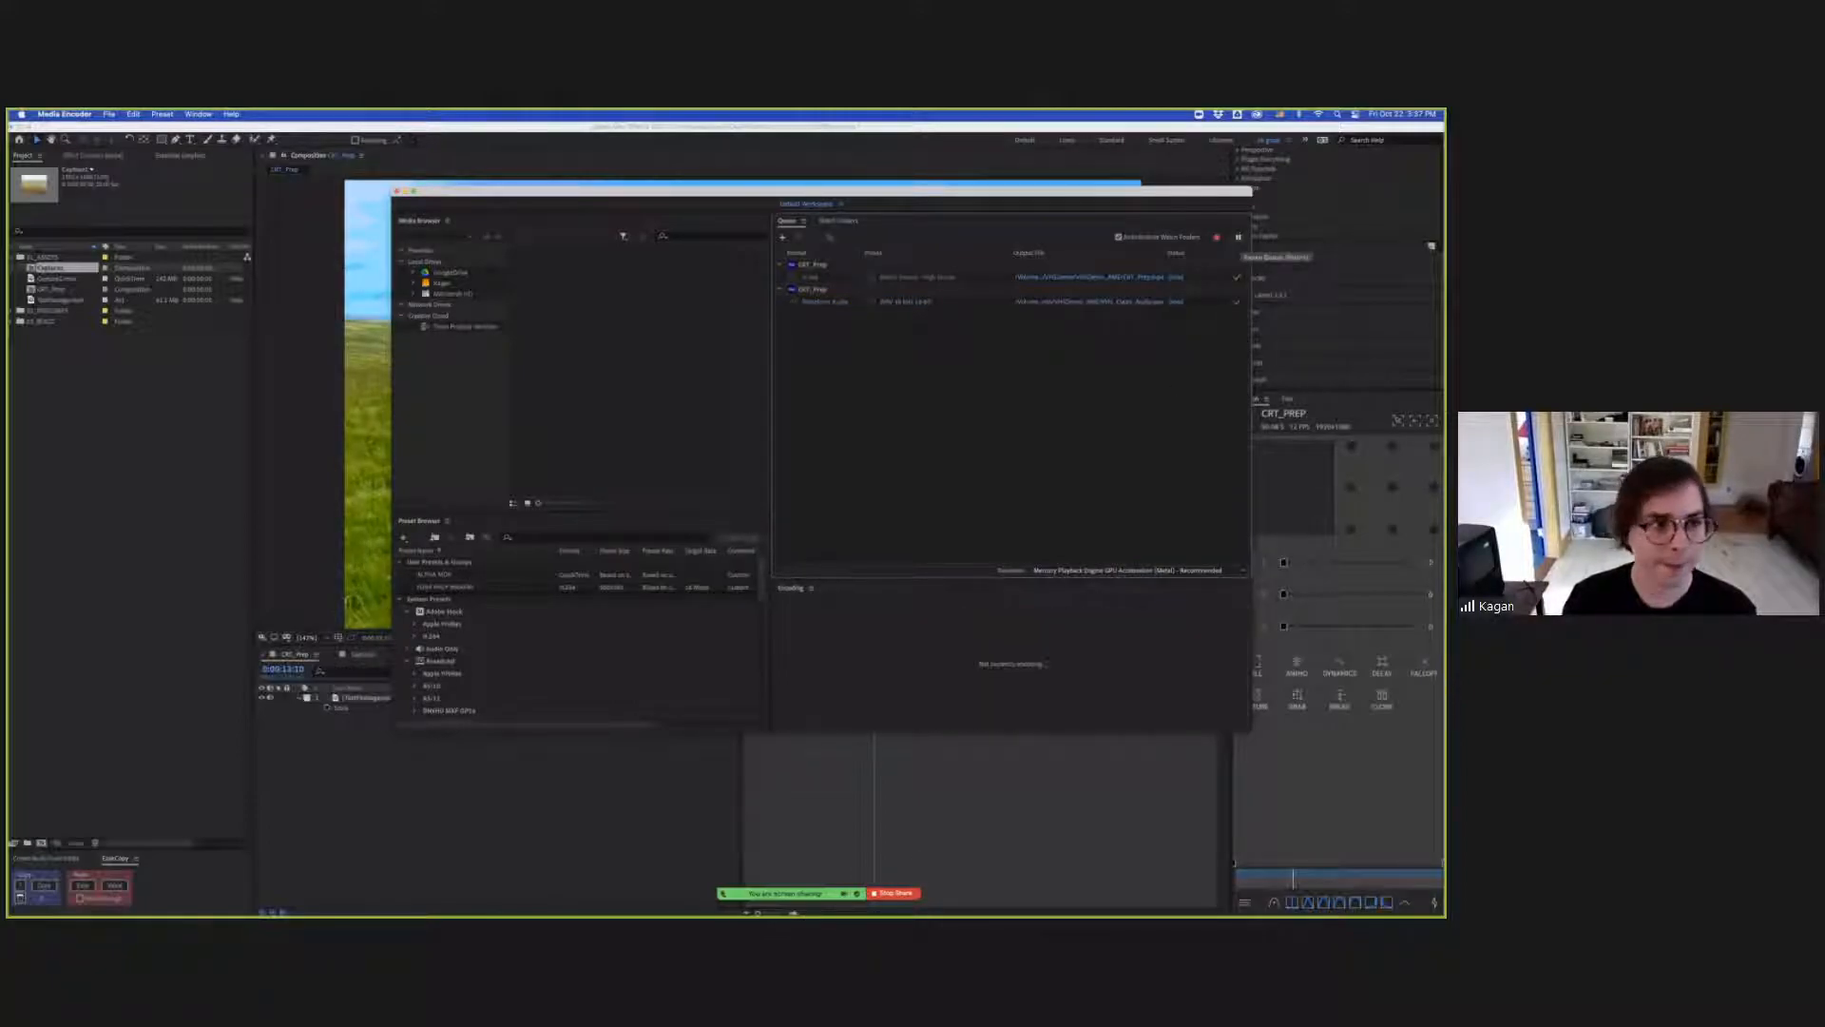
pyautogui.moveTo(819, 898)
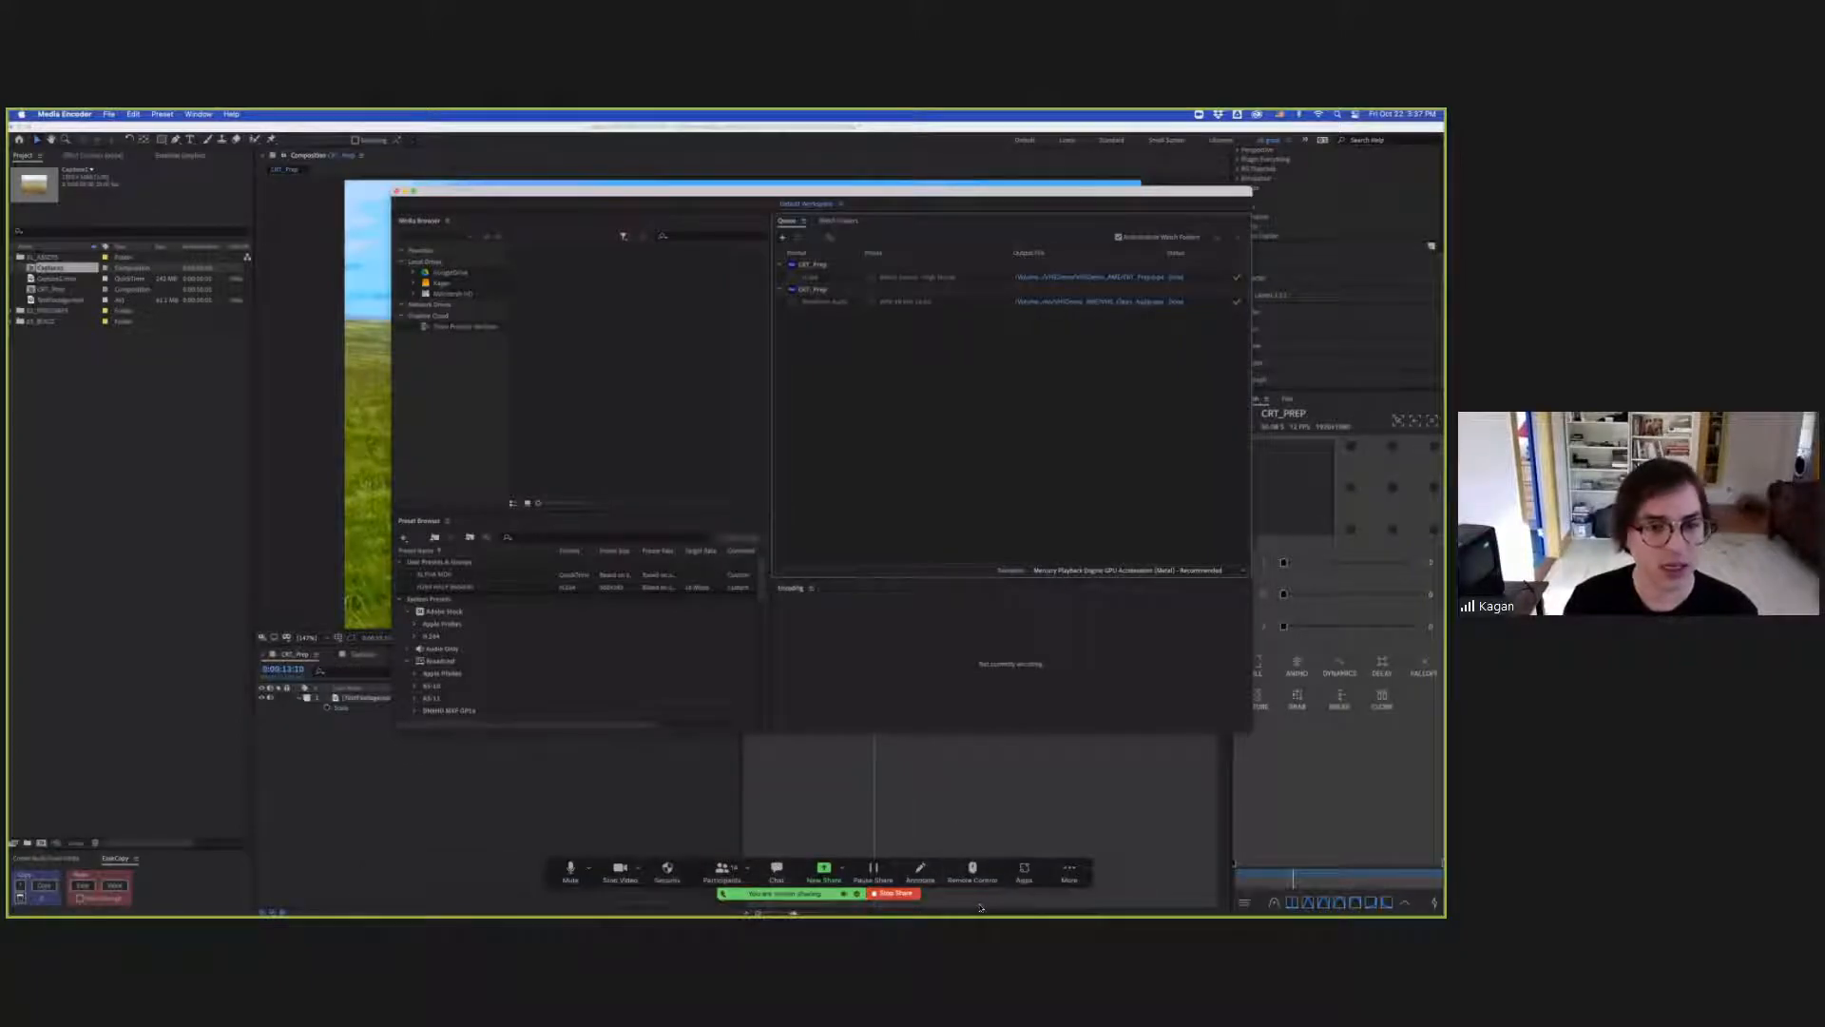
pyautogui.click(979, 893)
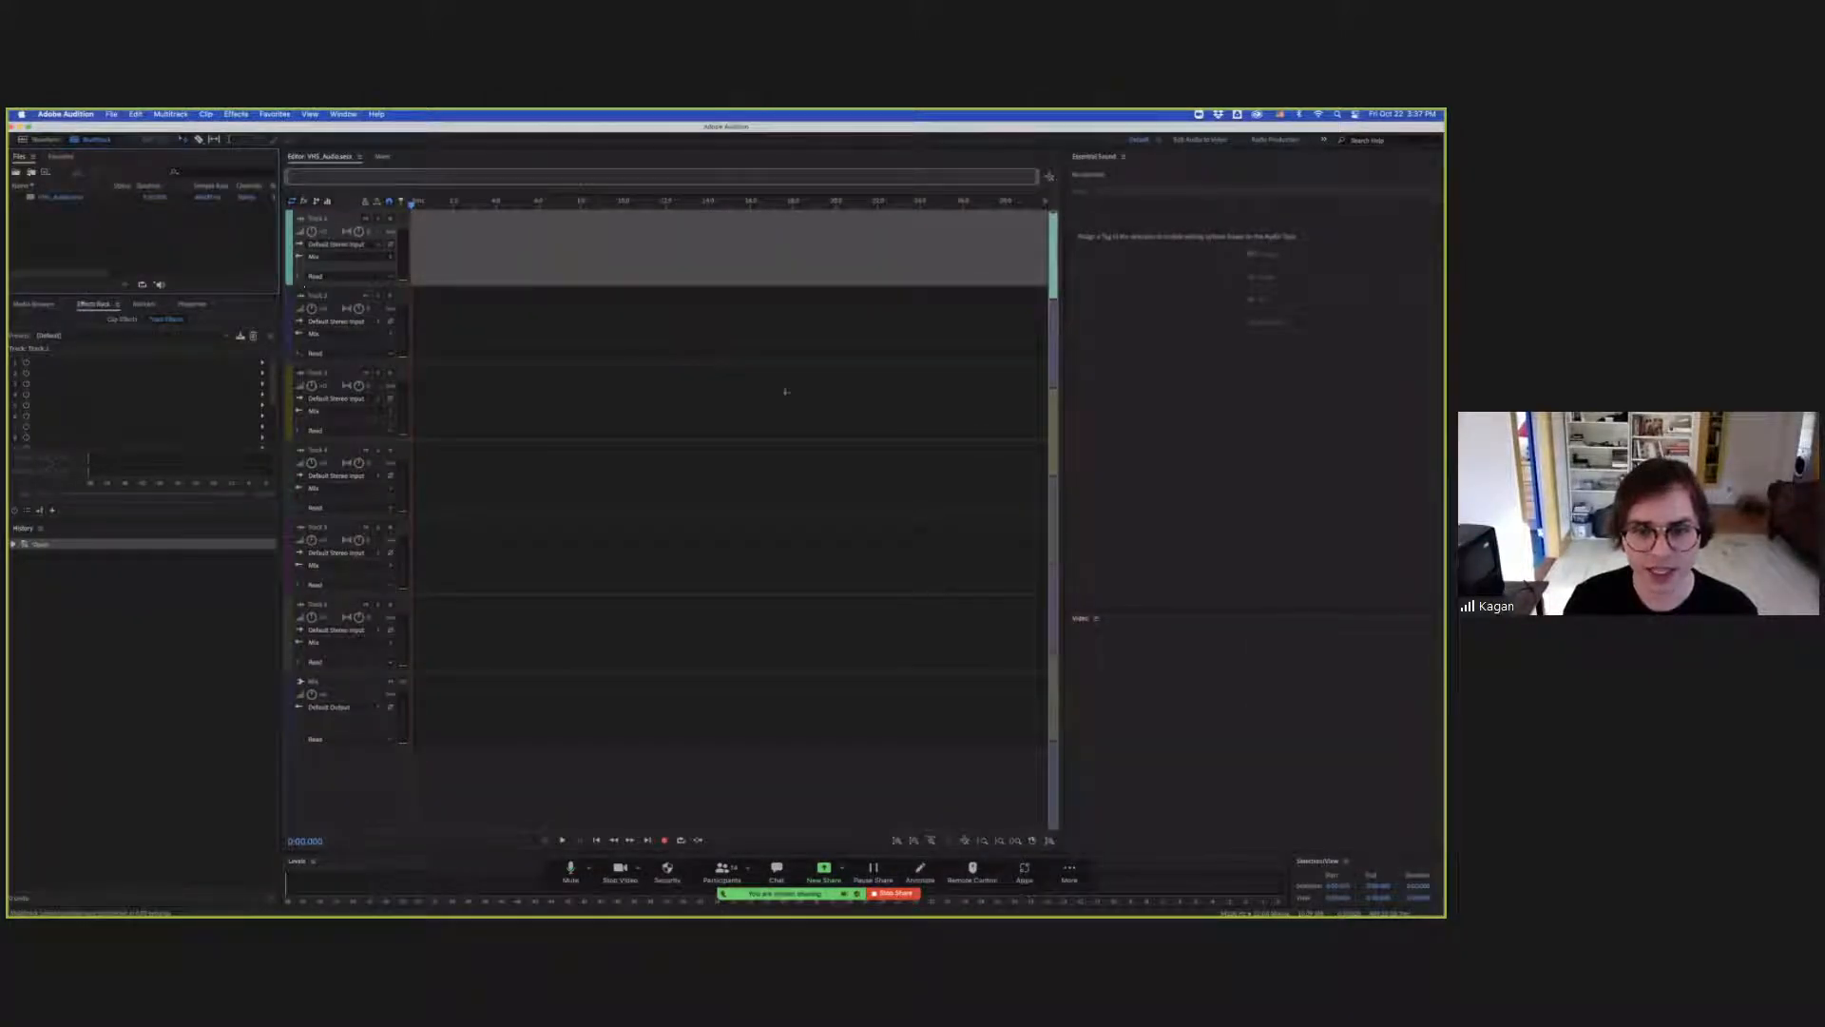
# Start a file import and browse to the VHSDemo folder inside MOMELOVE in the SCAD directory.
pyautogui.press('super+i')
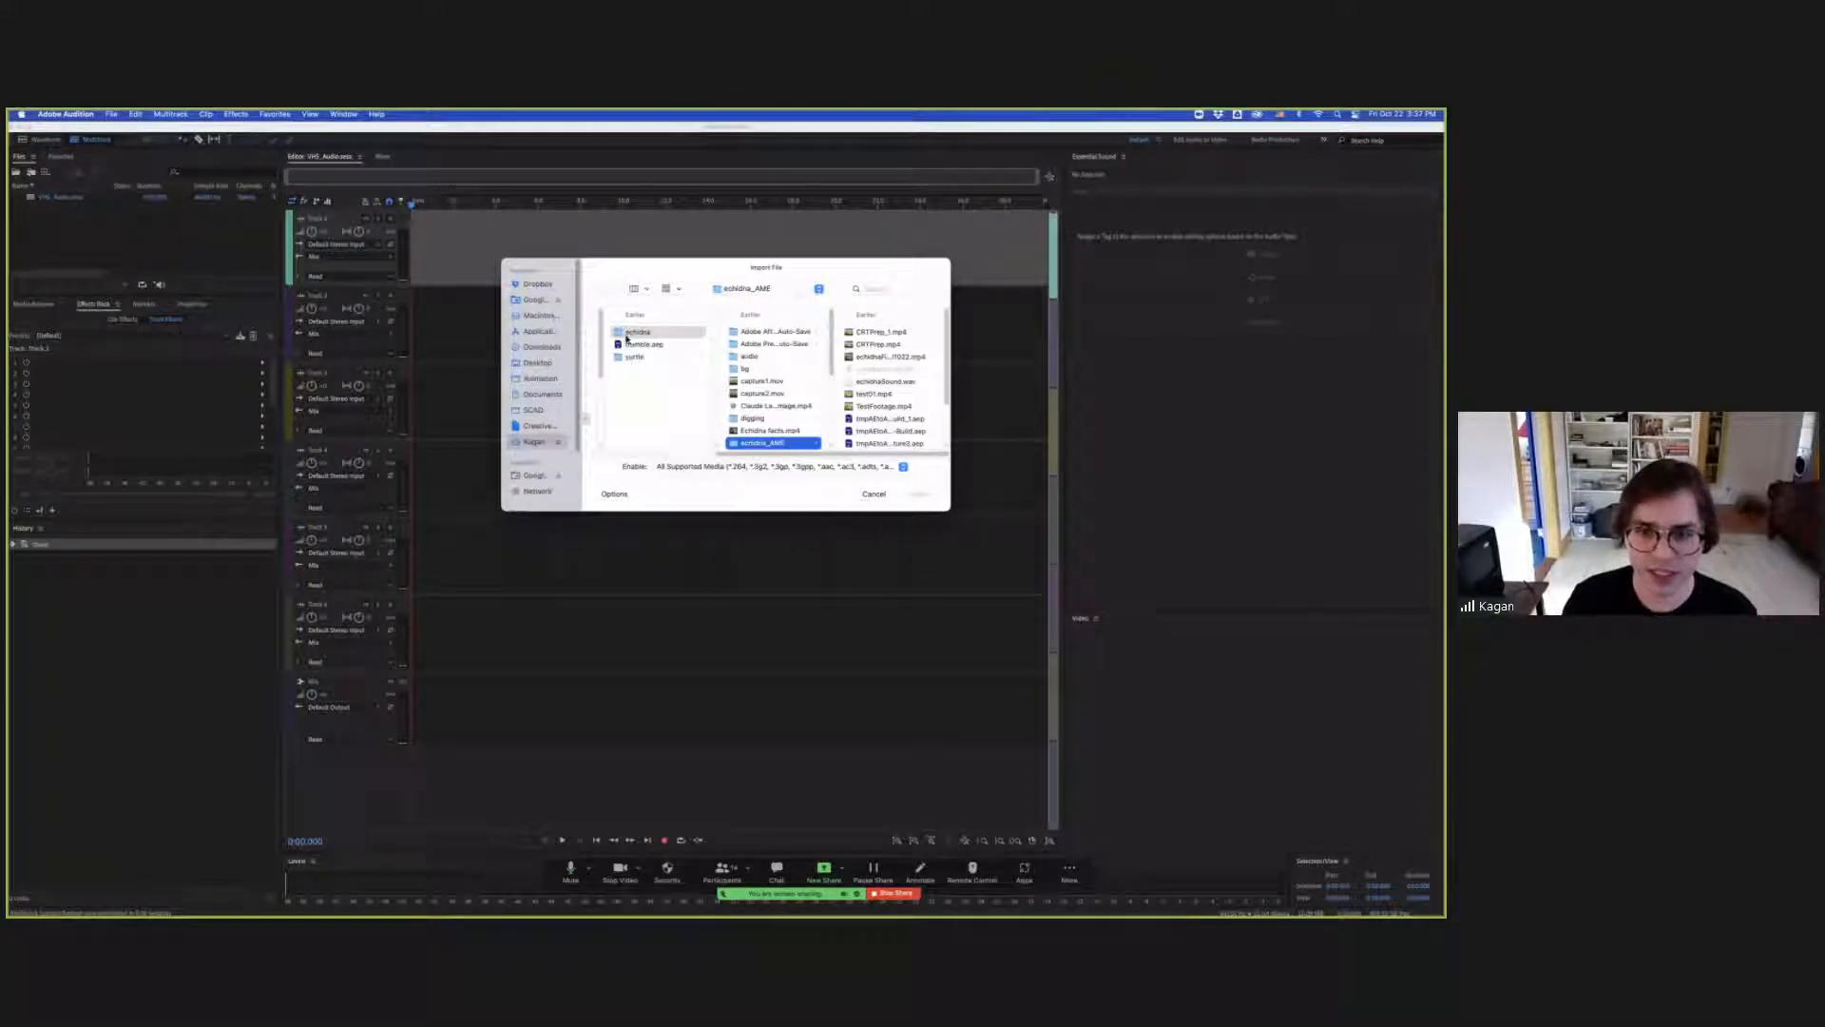
pyautogui.click(625, 337)
pyautogui.scroll(-5, 739, 392)
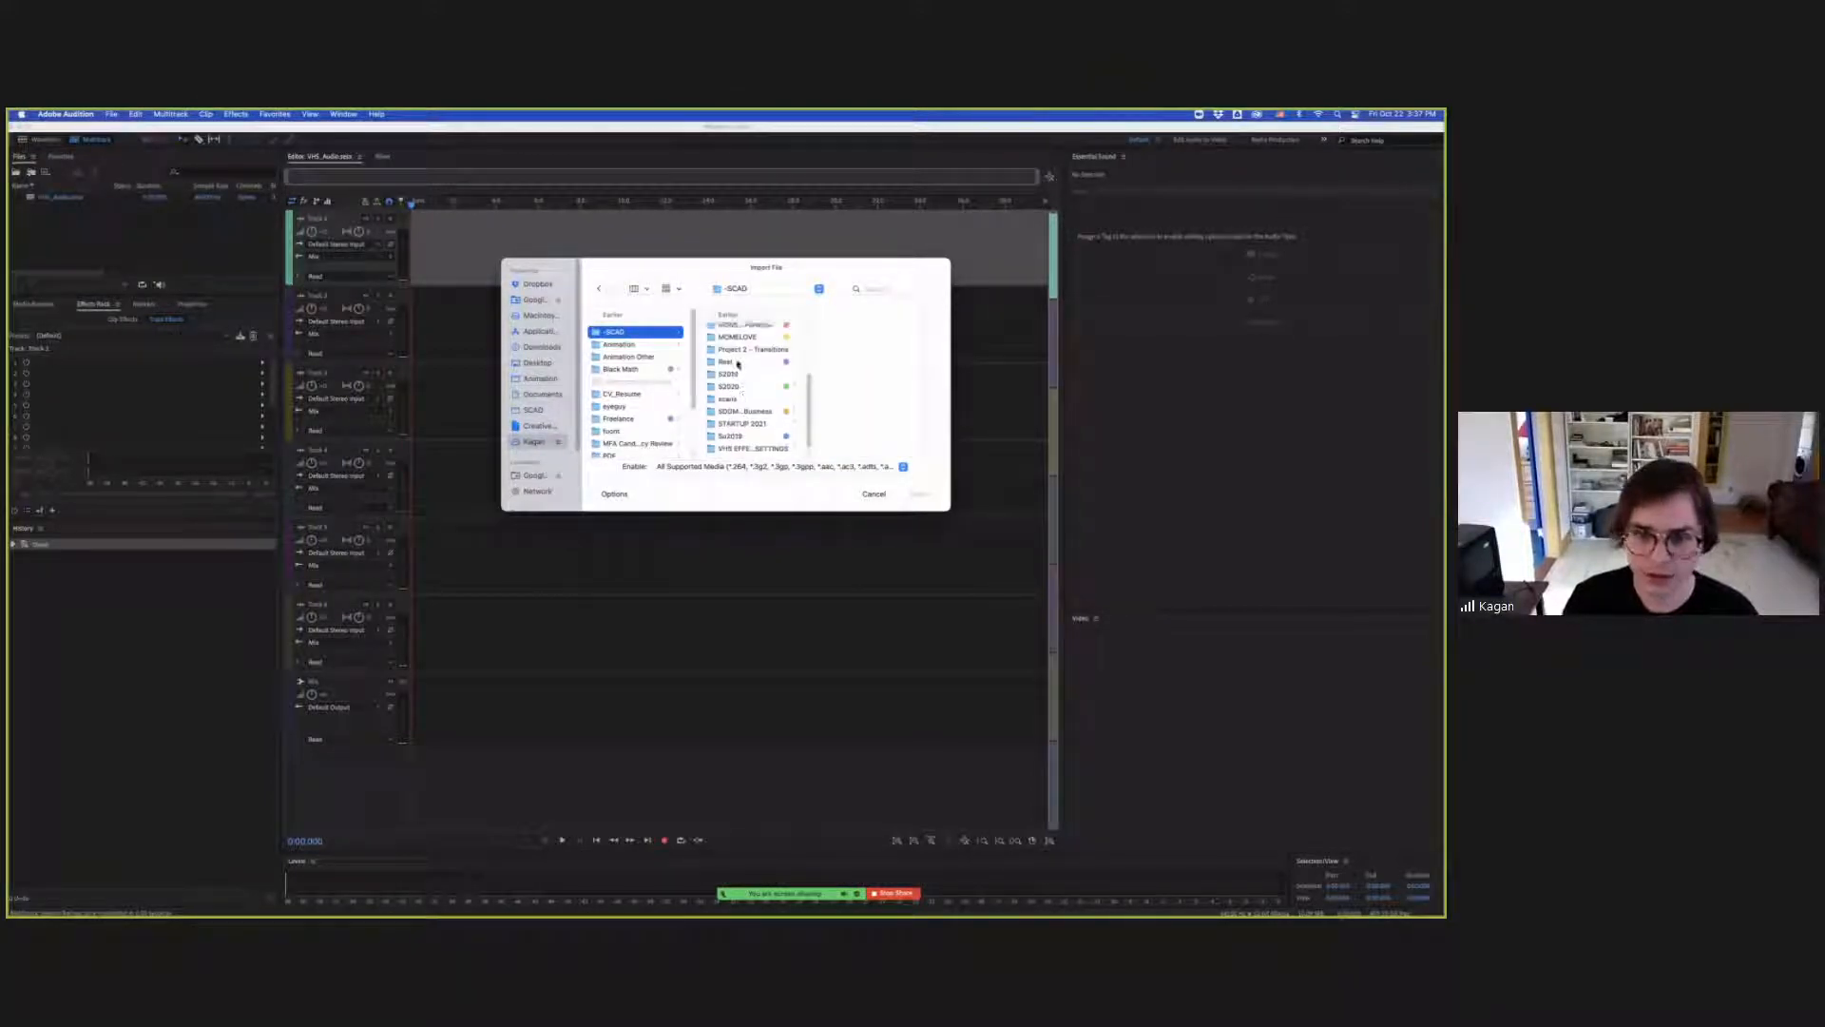
pyautogui.click(740, 336)
pyautogui.scroll(3, 766, 389)
pyautogui.scroll(-3, 765, 389)
pyautogui.scroll(-3, 865, 399)
pyautogui.click(870, 446)
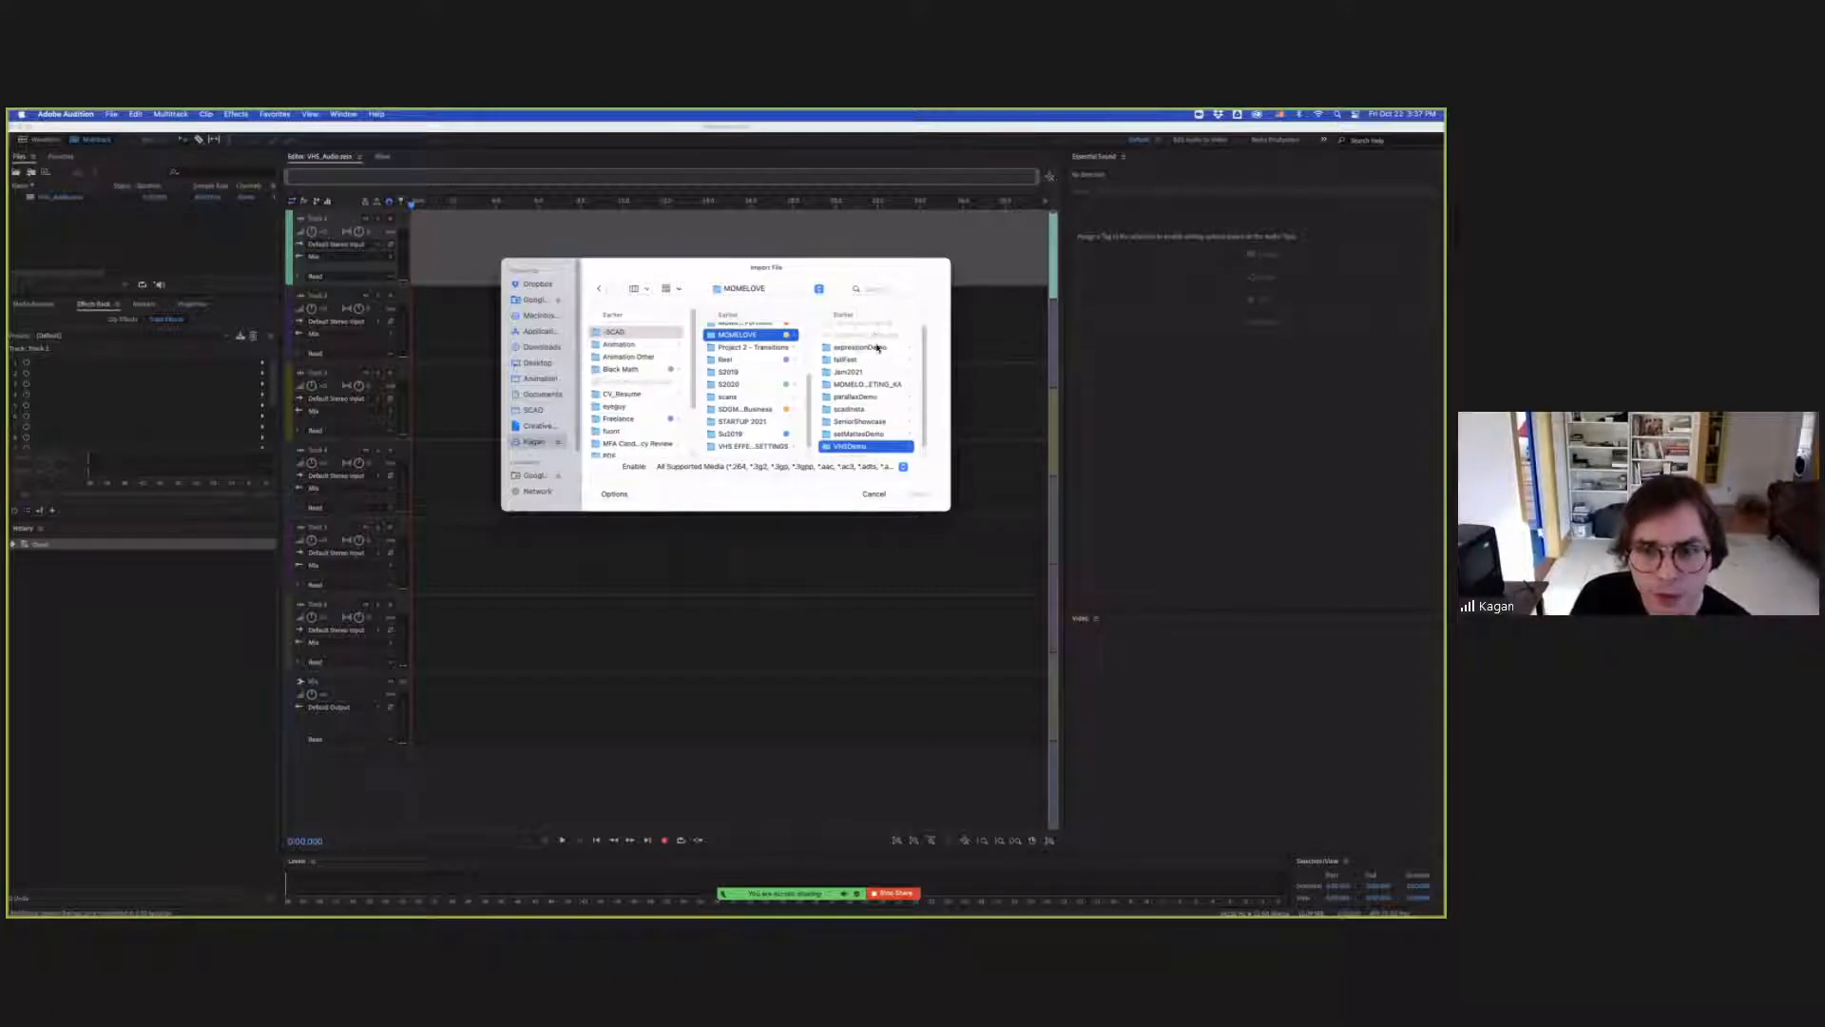
# Import VHS_Clean_Audio.wav from the VHSDemo_AME folder into the project files.
pyautogui.click(876, 346)
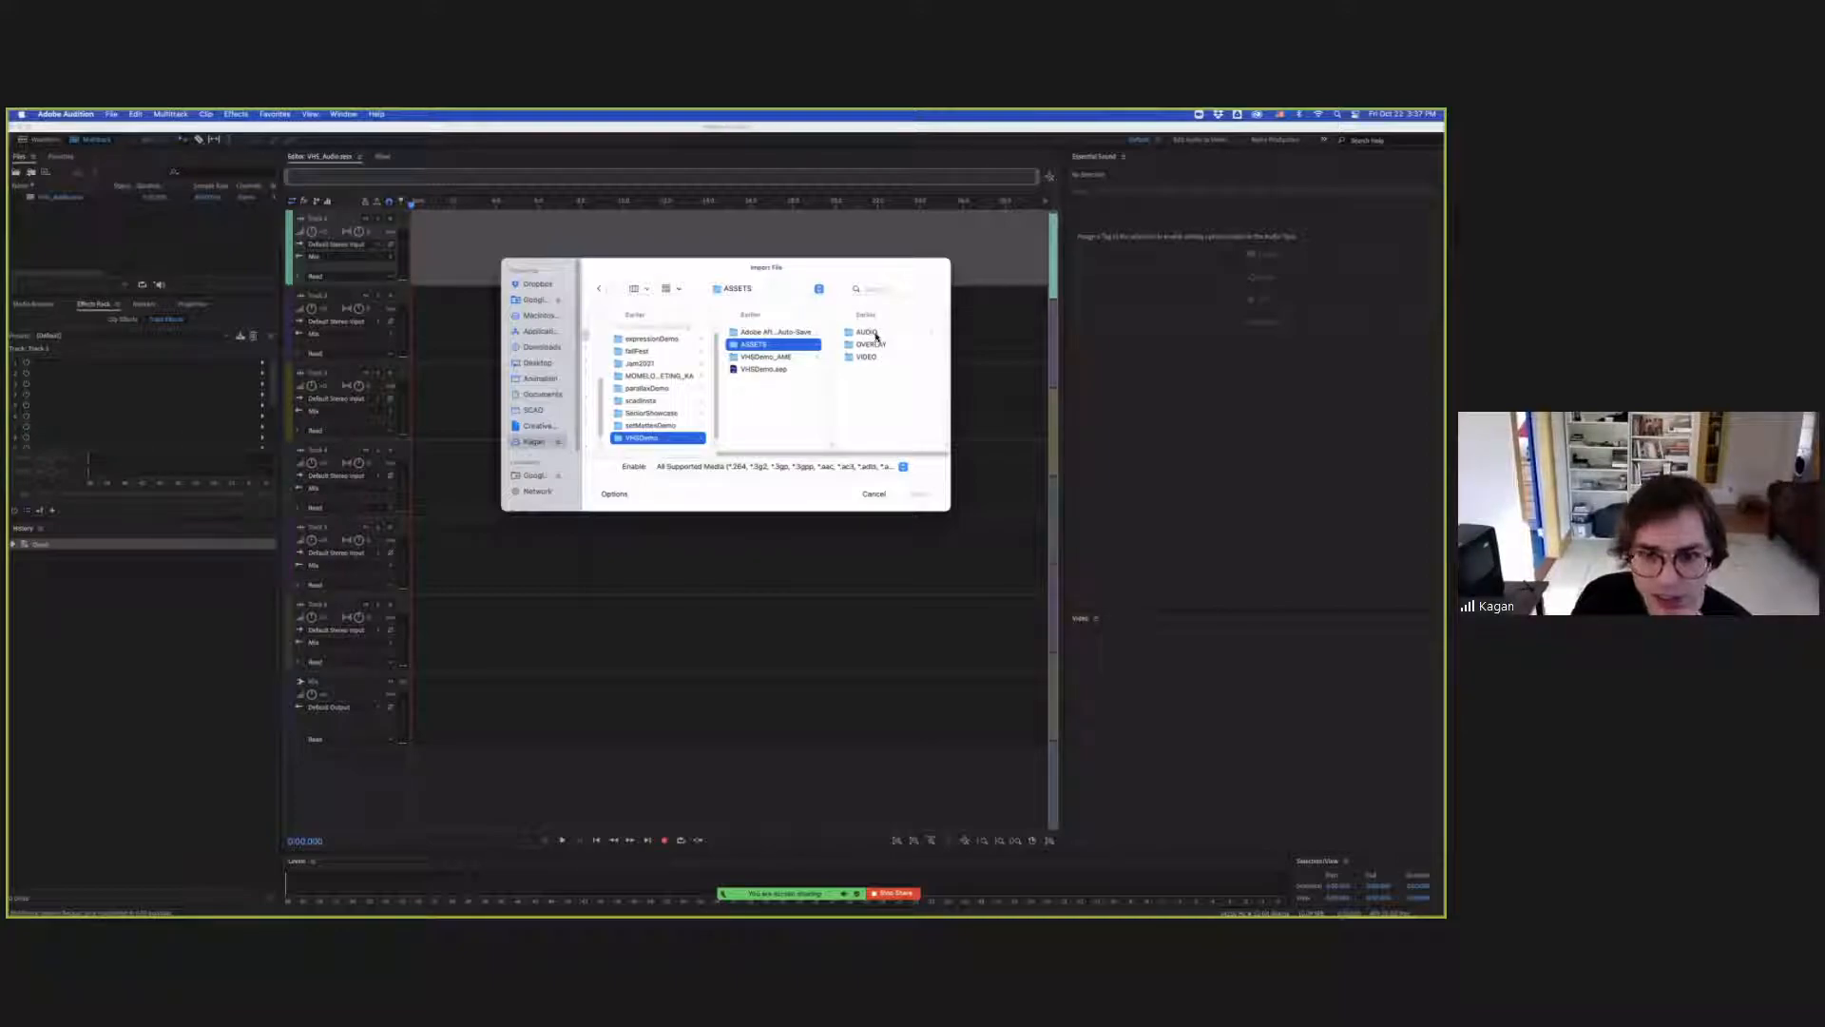
pyautogui.click(869, 334)
pyautogui.click(869, 333)
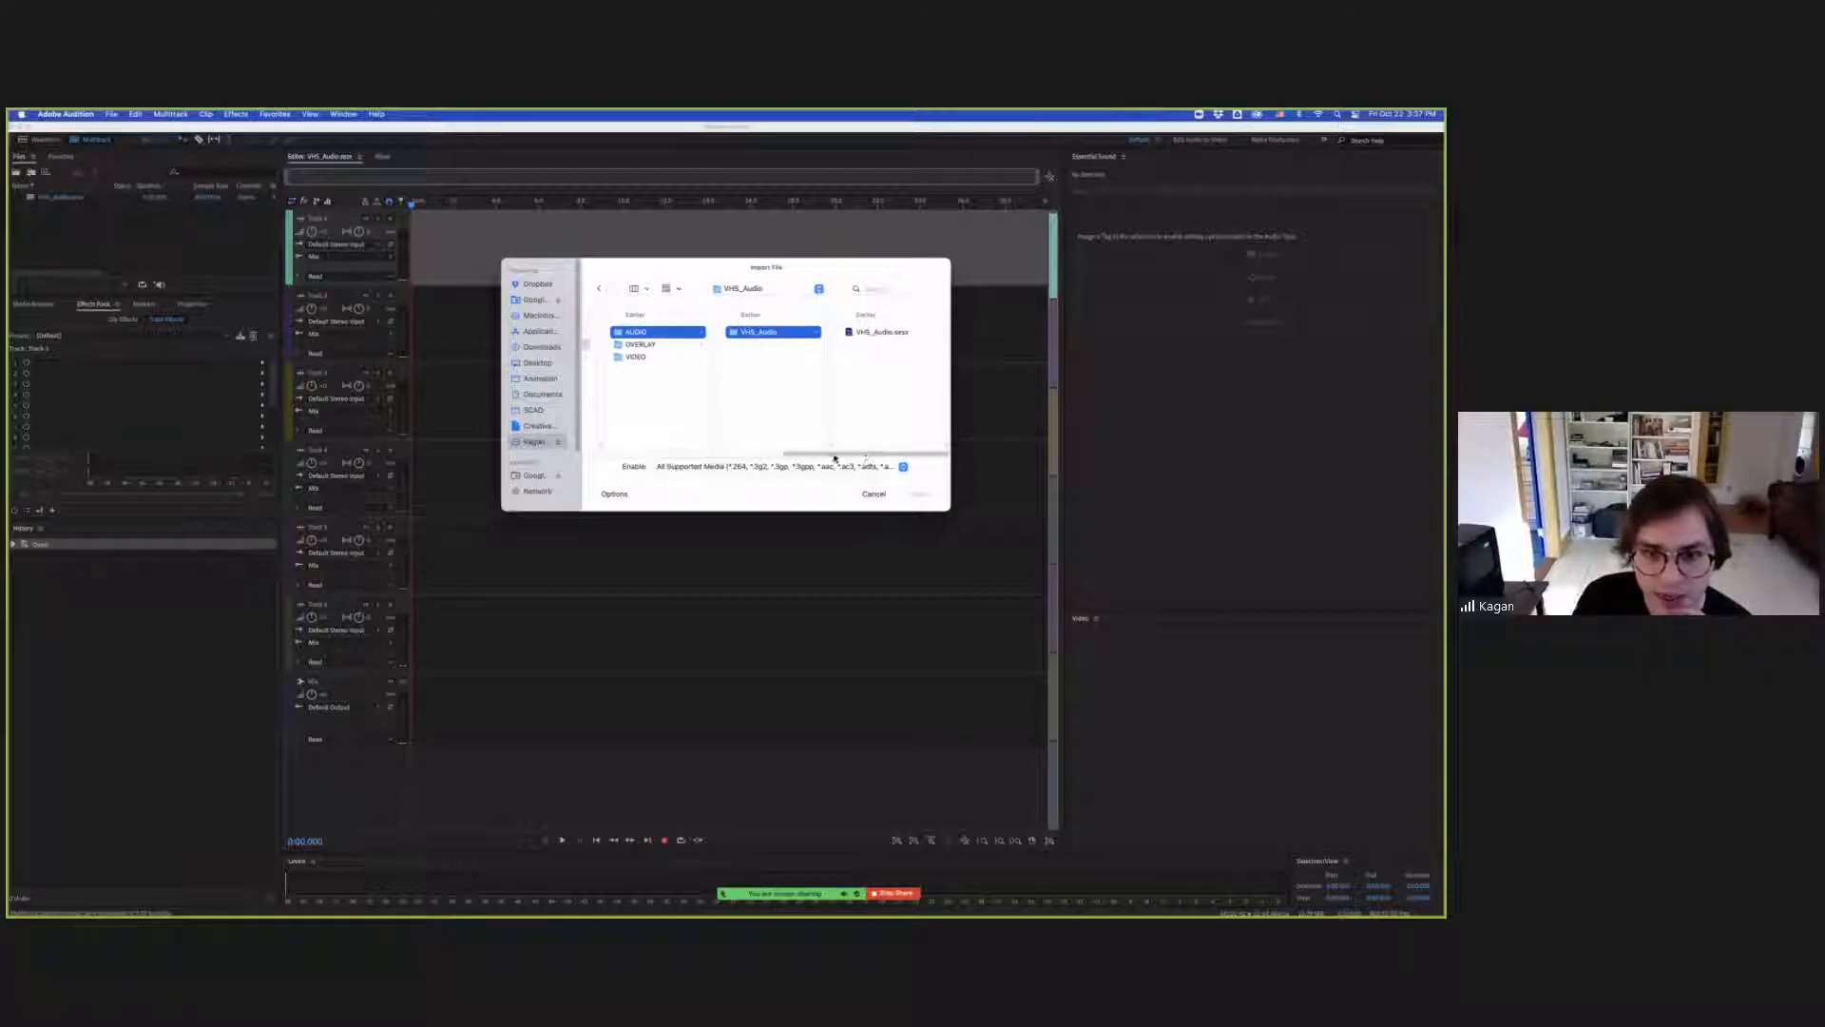
pyautogui.hscroll(-3, 659, 373)
pyautogui.click(652, 357)
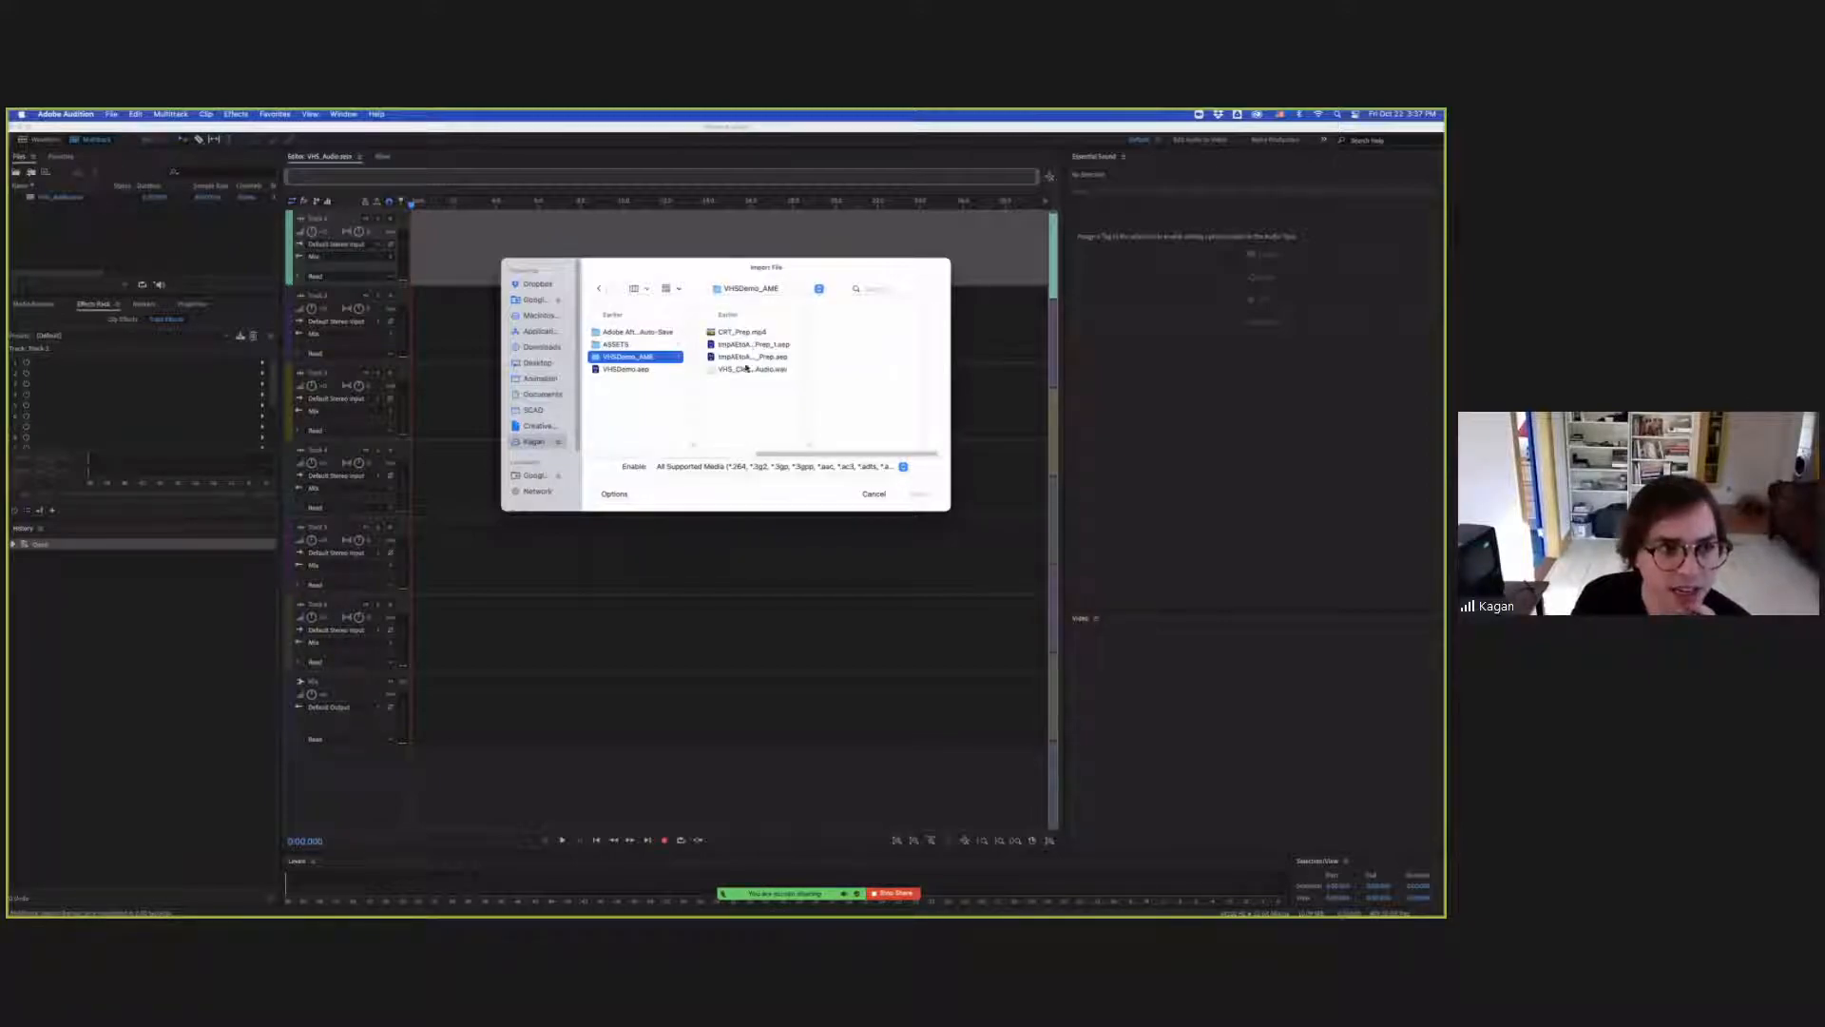
pyautogui.click(746, 370)
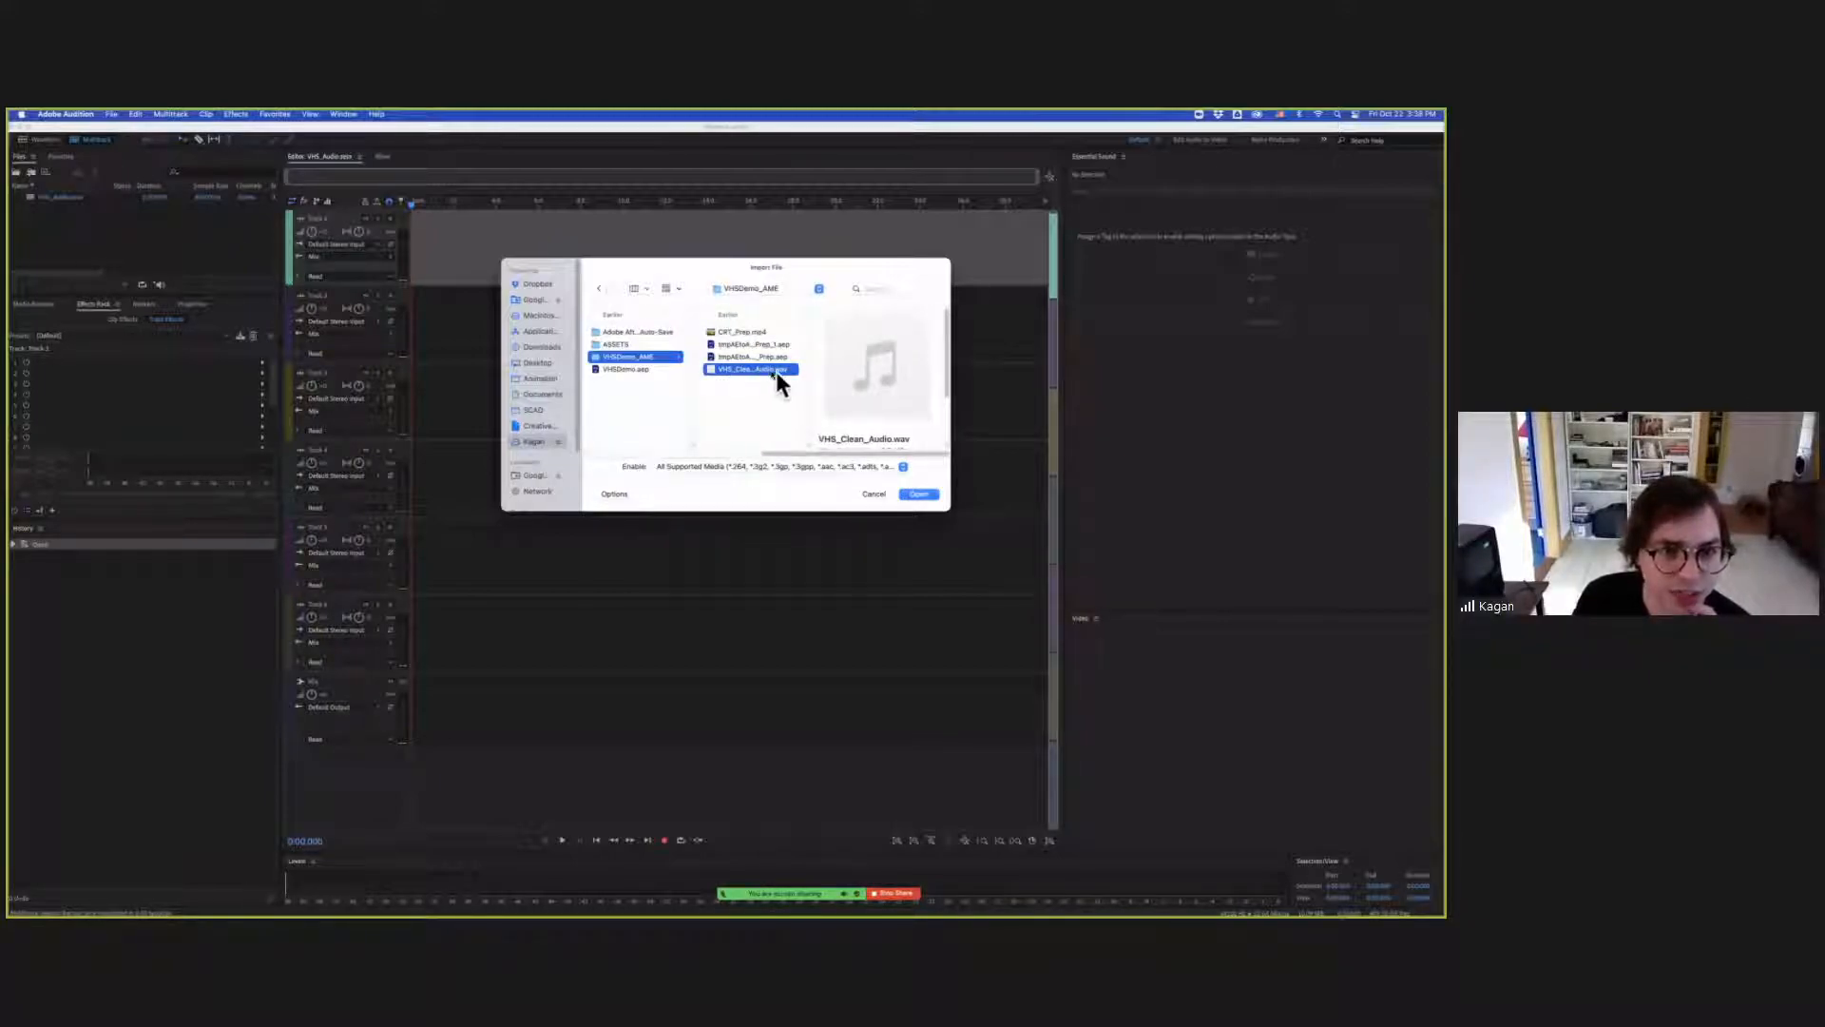
pyautogui.click(919, 494)
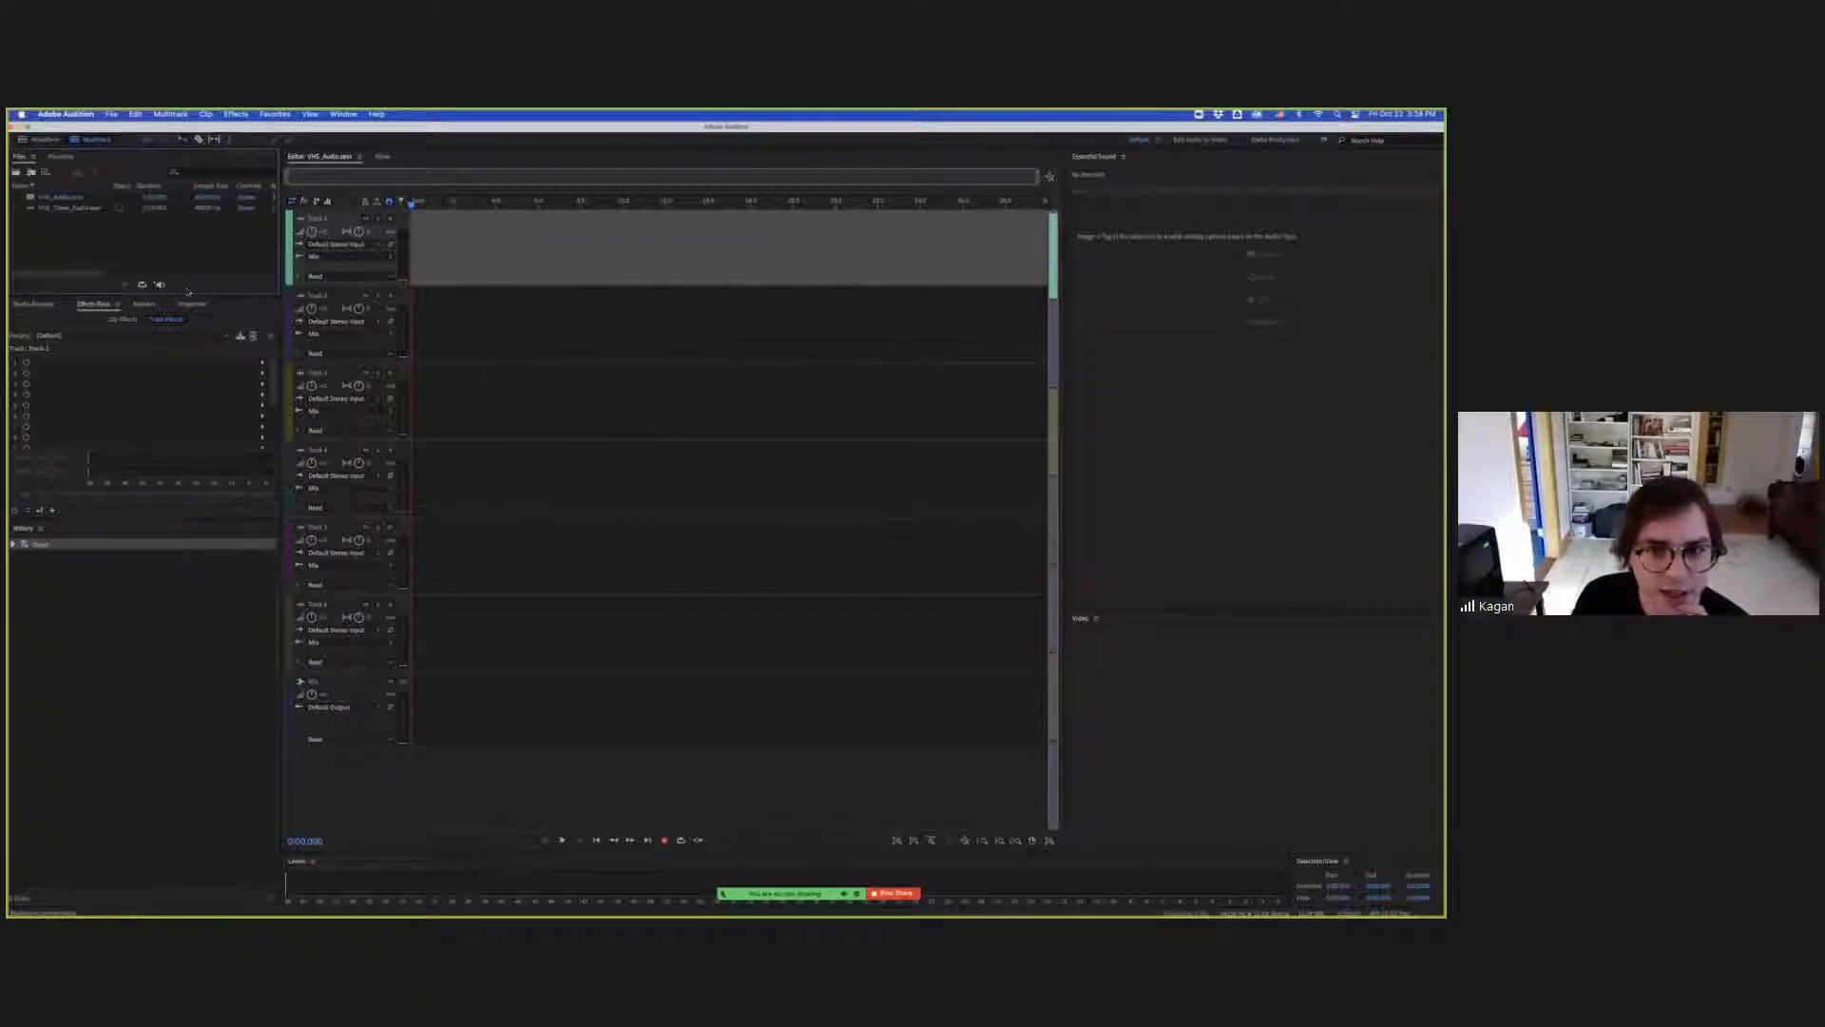
# Place the VHS_Clean_Audio clip at the start of Track 1 and fit its full length in the timeline.
pyautogui.moveTo(74, 209); pyautogui.dragTo(412, 259)
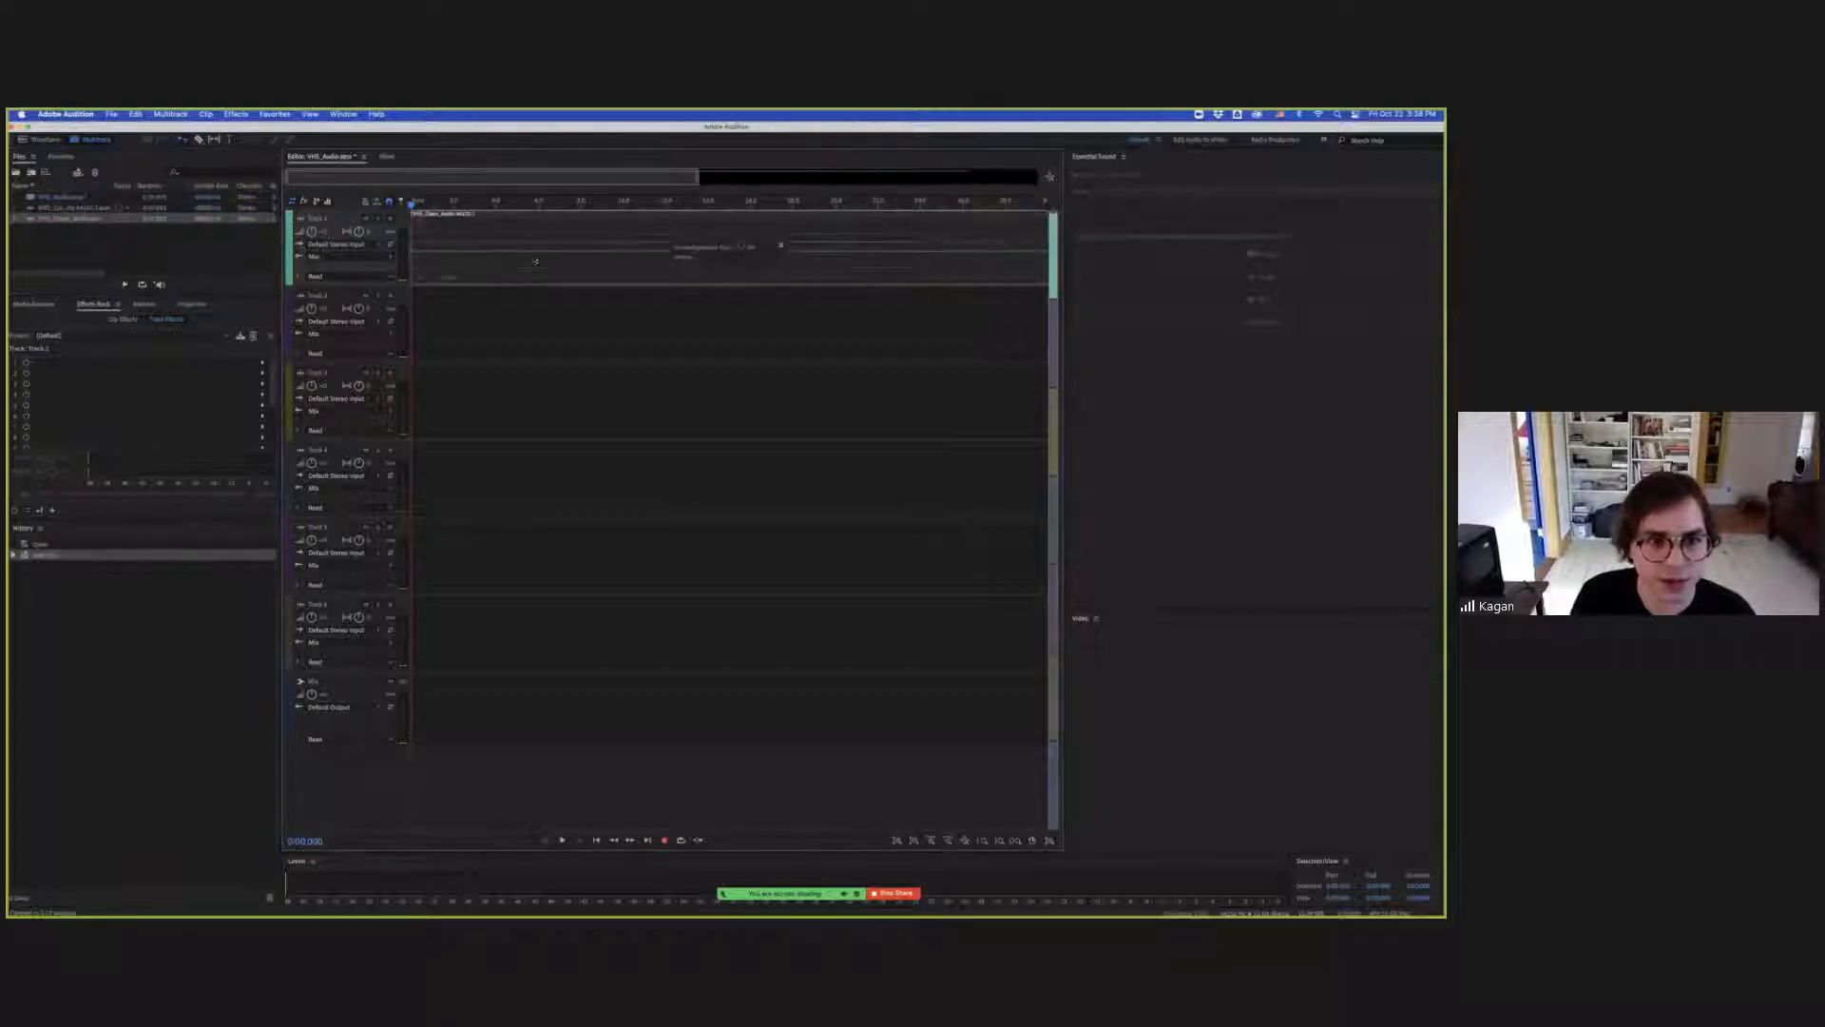
pyautogui.moveTo(699, 180); pyautogui.dragTo(974, 192)
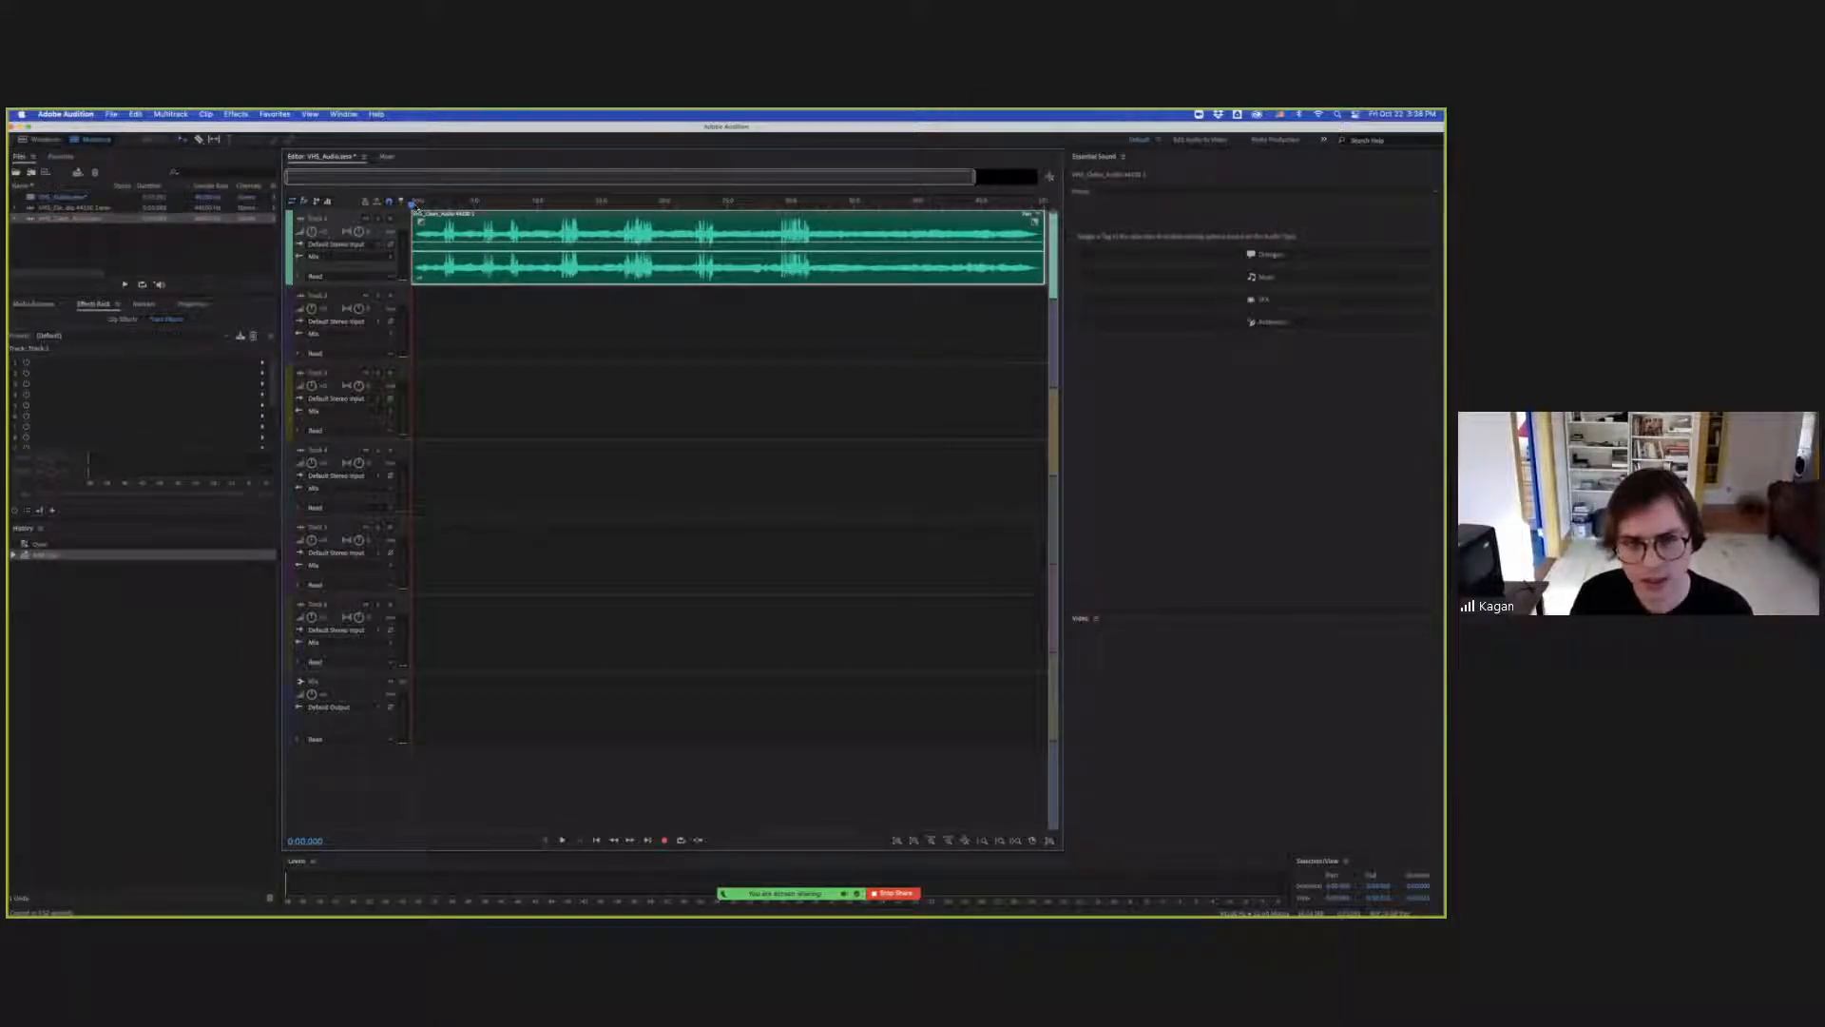
# Play back the opening of the clip on Track 1 and return the playhead near the start.
pyautogui.press('space')
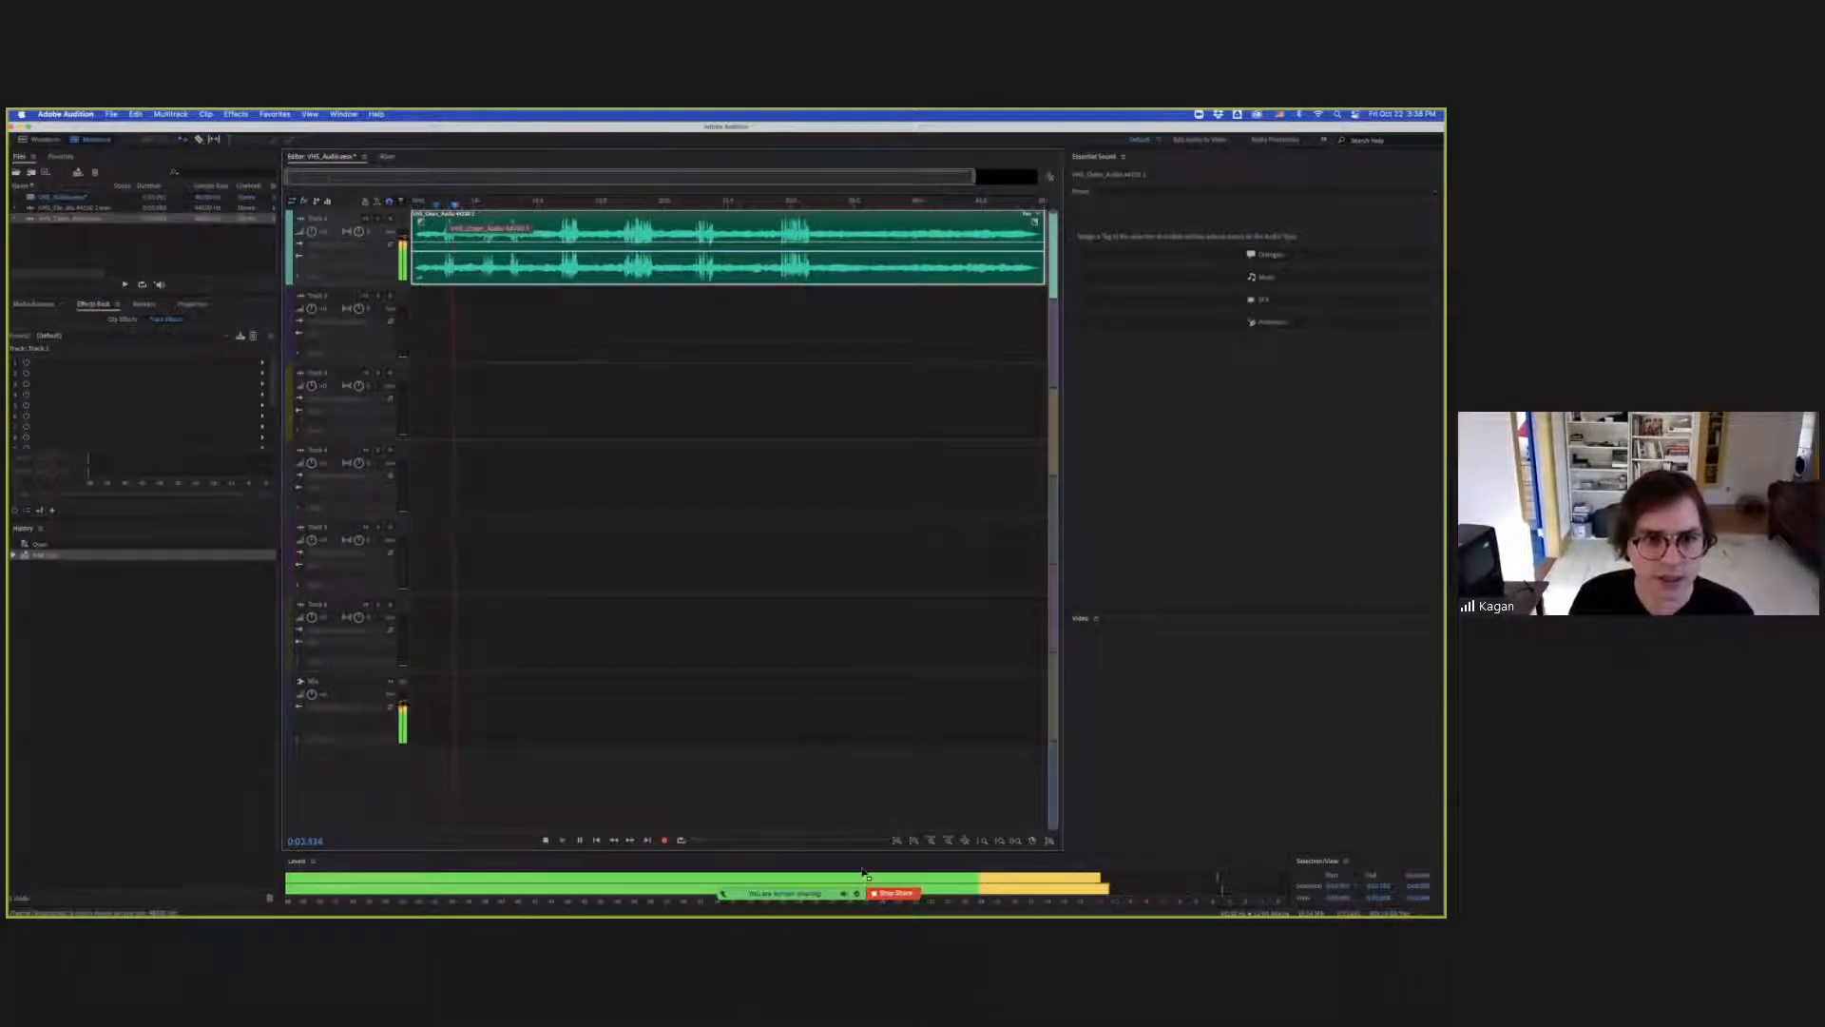
pyautogui.press('space')
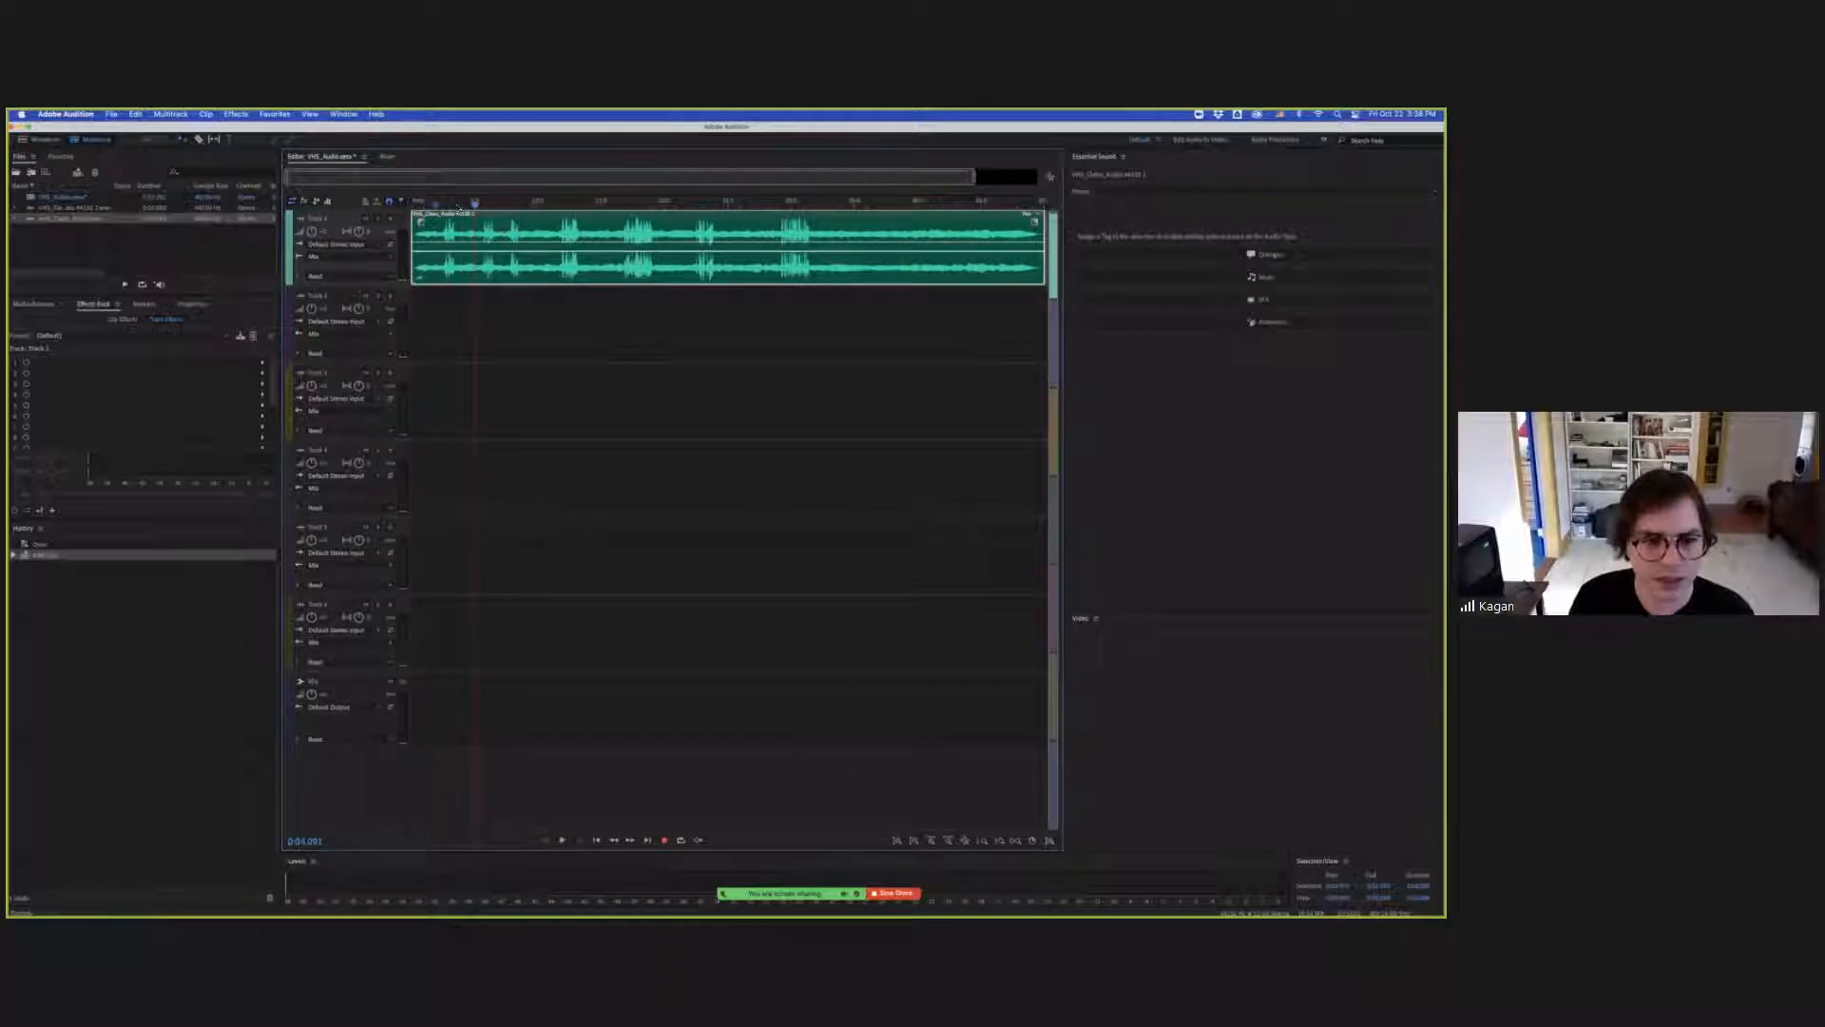
pyautogui.press('space')
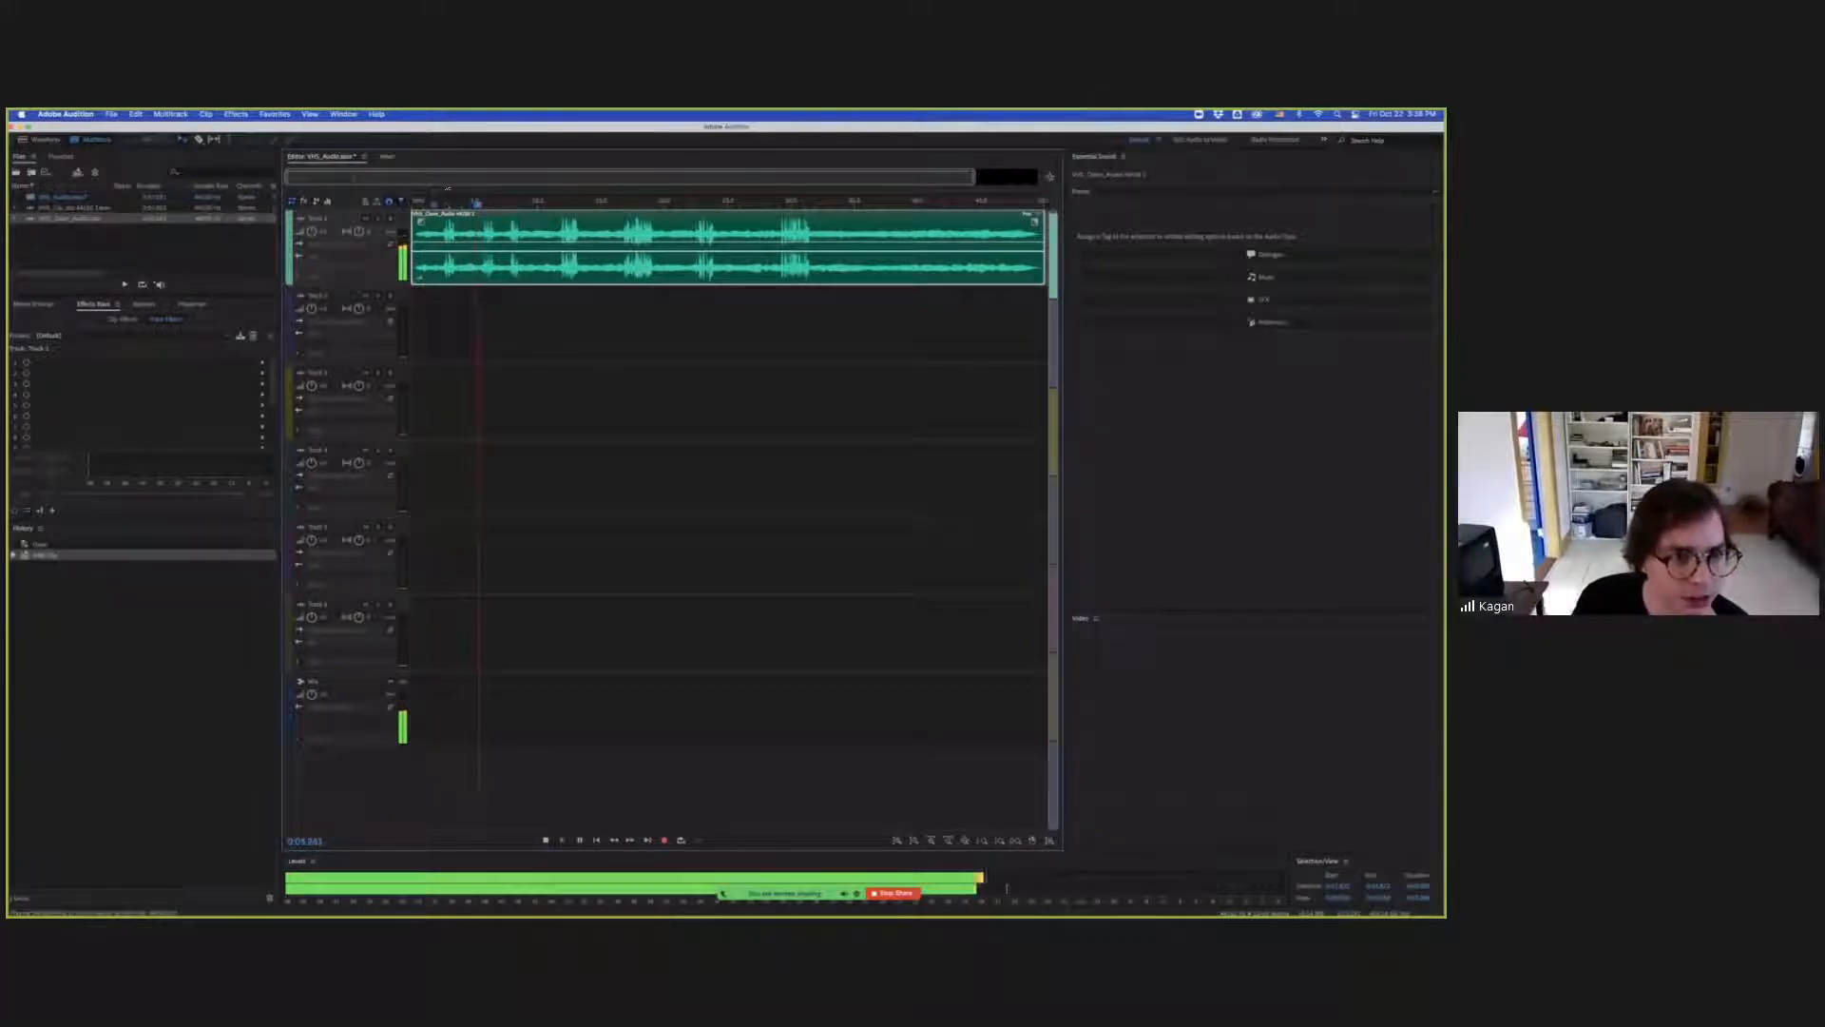
pyautogui.press('space')
pyautogui.press('space')
pyautogui.click(422, 203)
pyautogui.press('space')
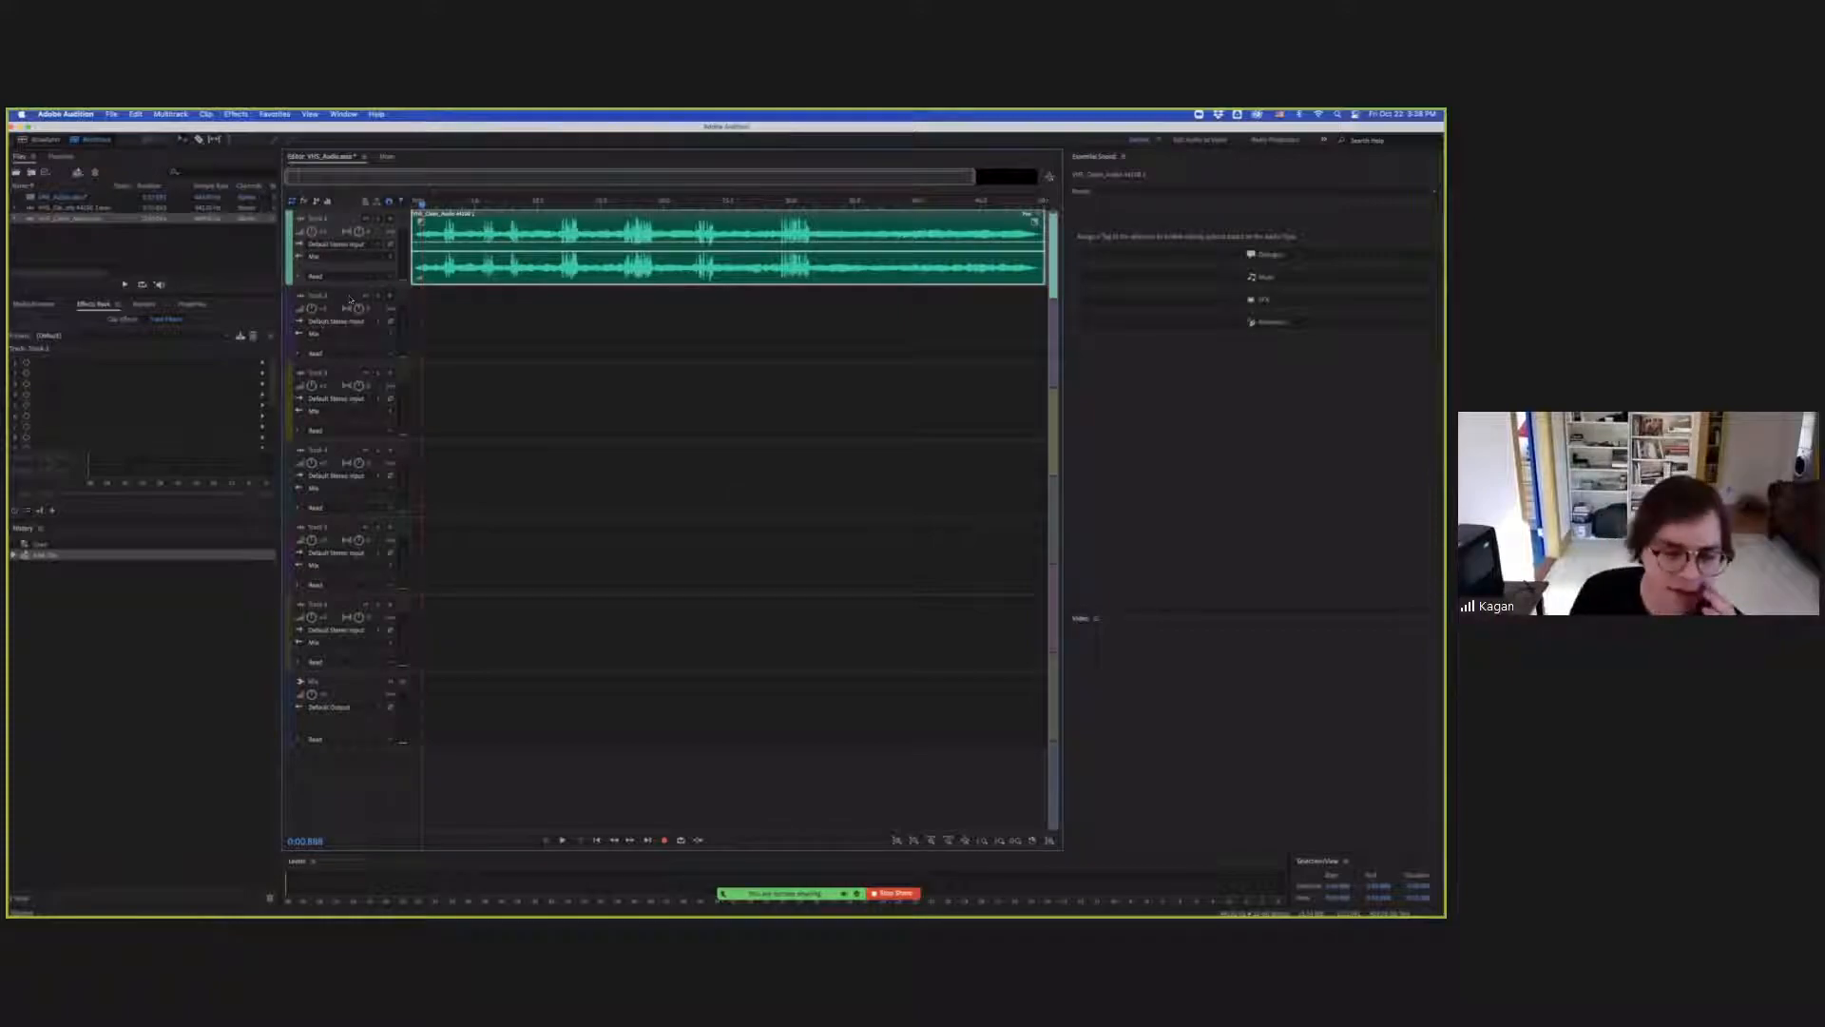
# Add a Parametric Equalizer to Track 1's effects rack and apply its Generic Hi-Pass preset.
pyautogui.click(344, 296)
pyautogui.click(348, 220)
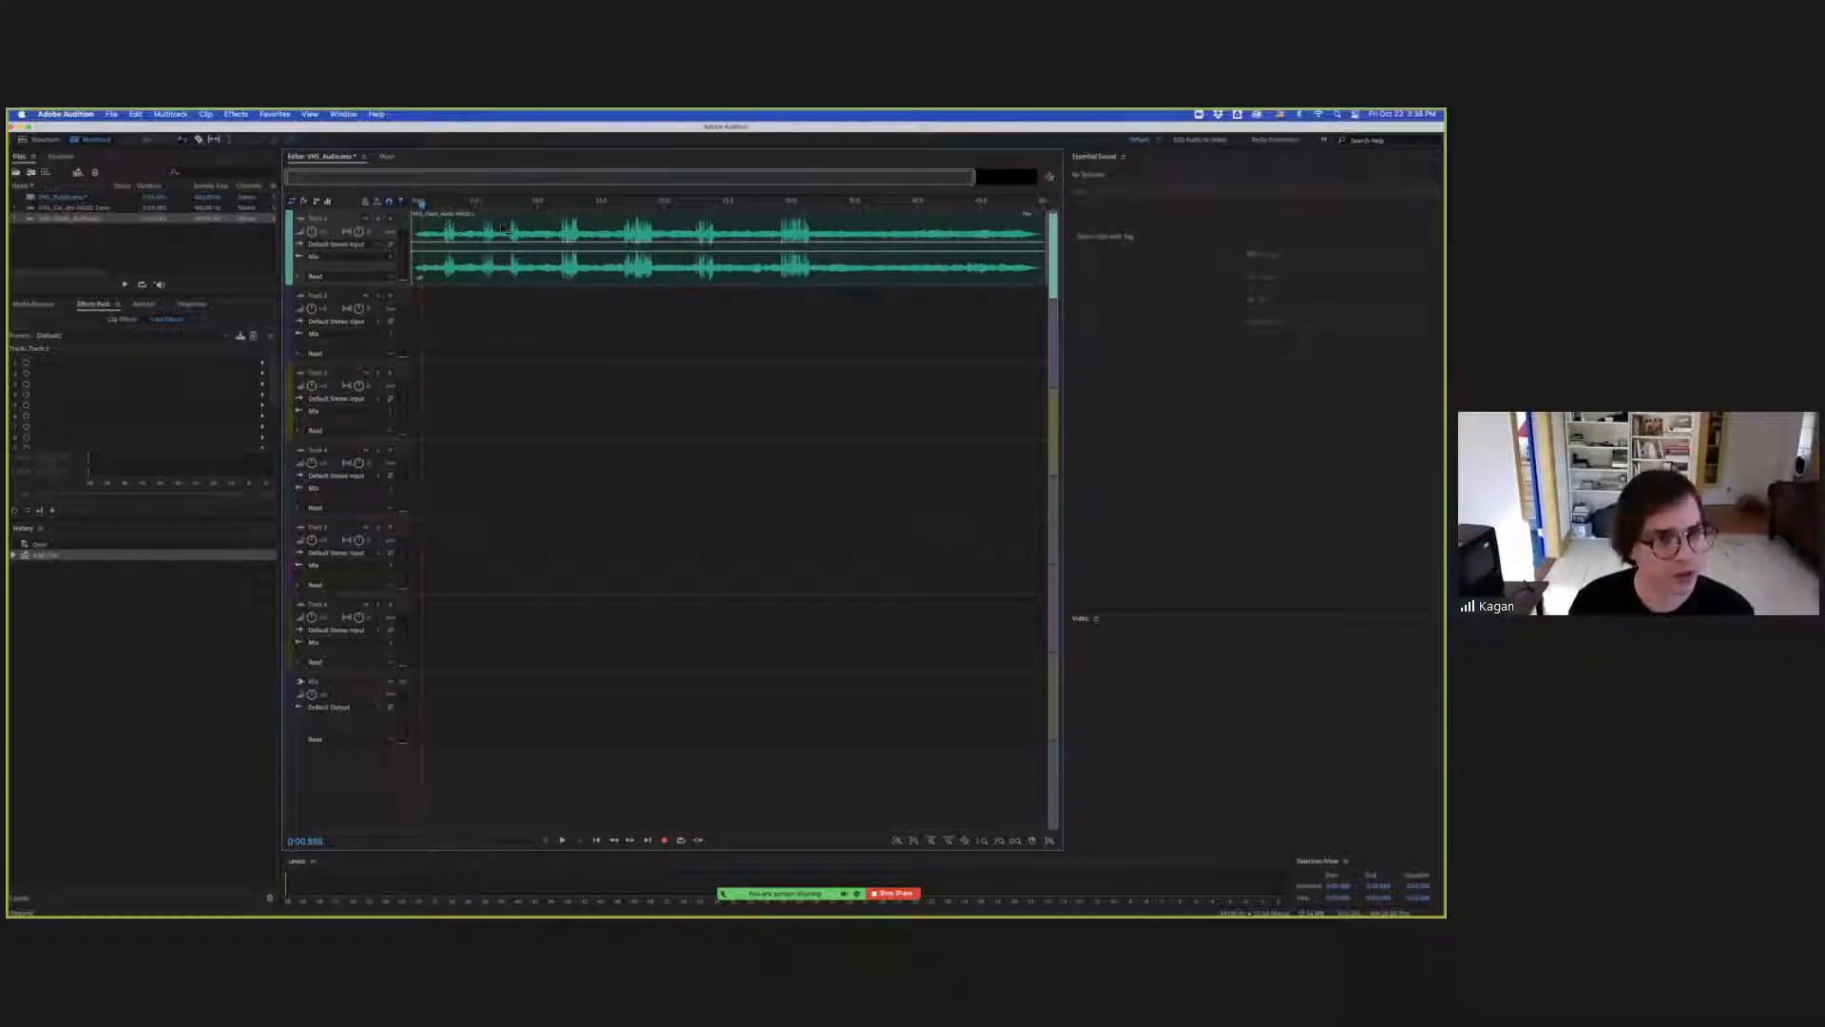
pyautogui.click(437, 237)
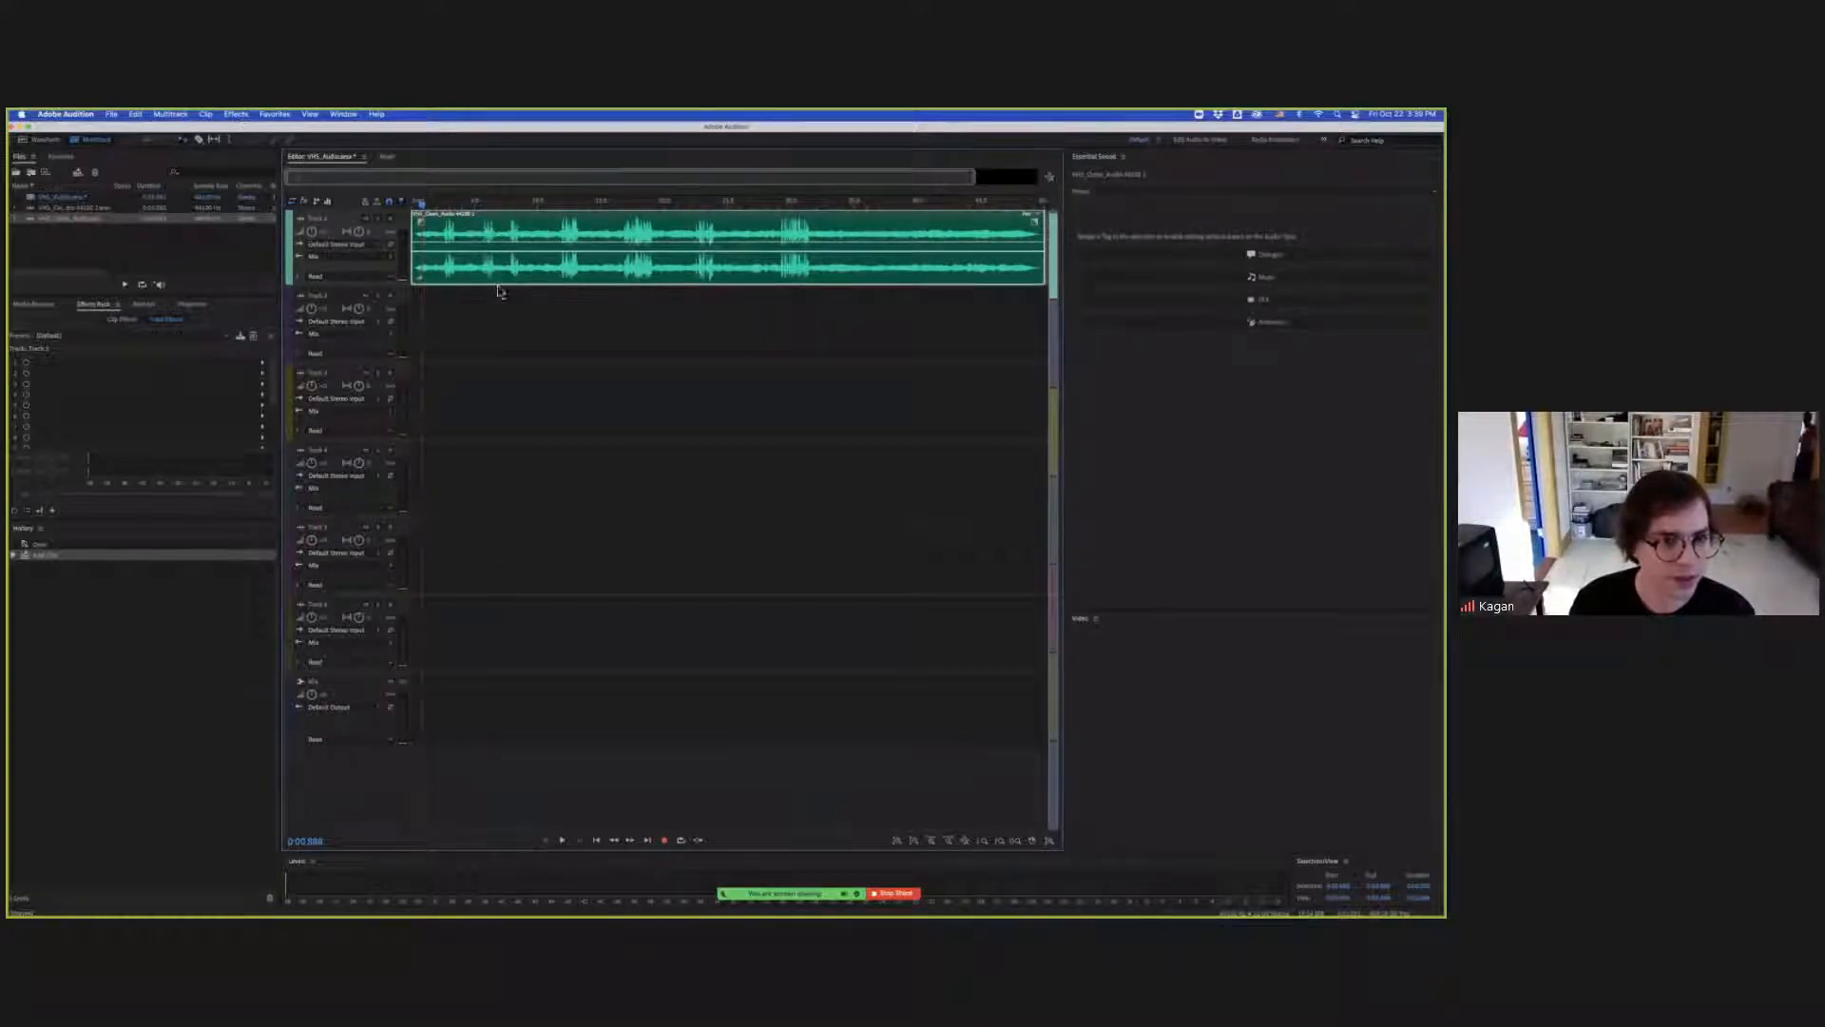
pyautogui.click(236, 114)
pyautogui.moveTo(247, 301)
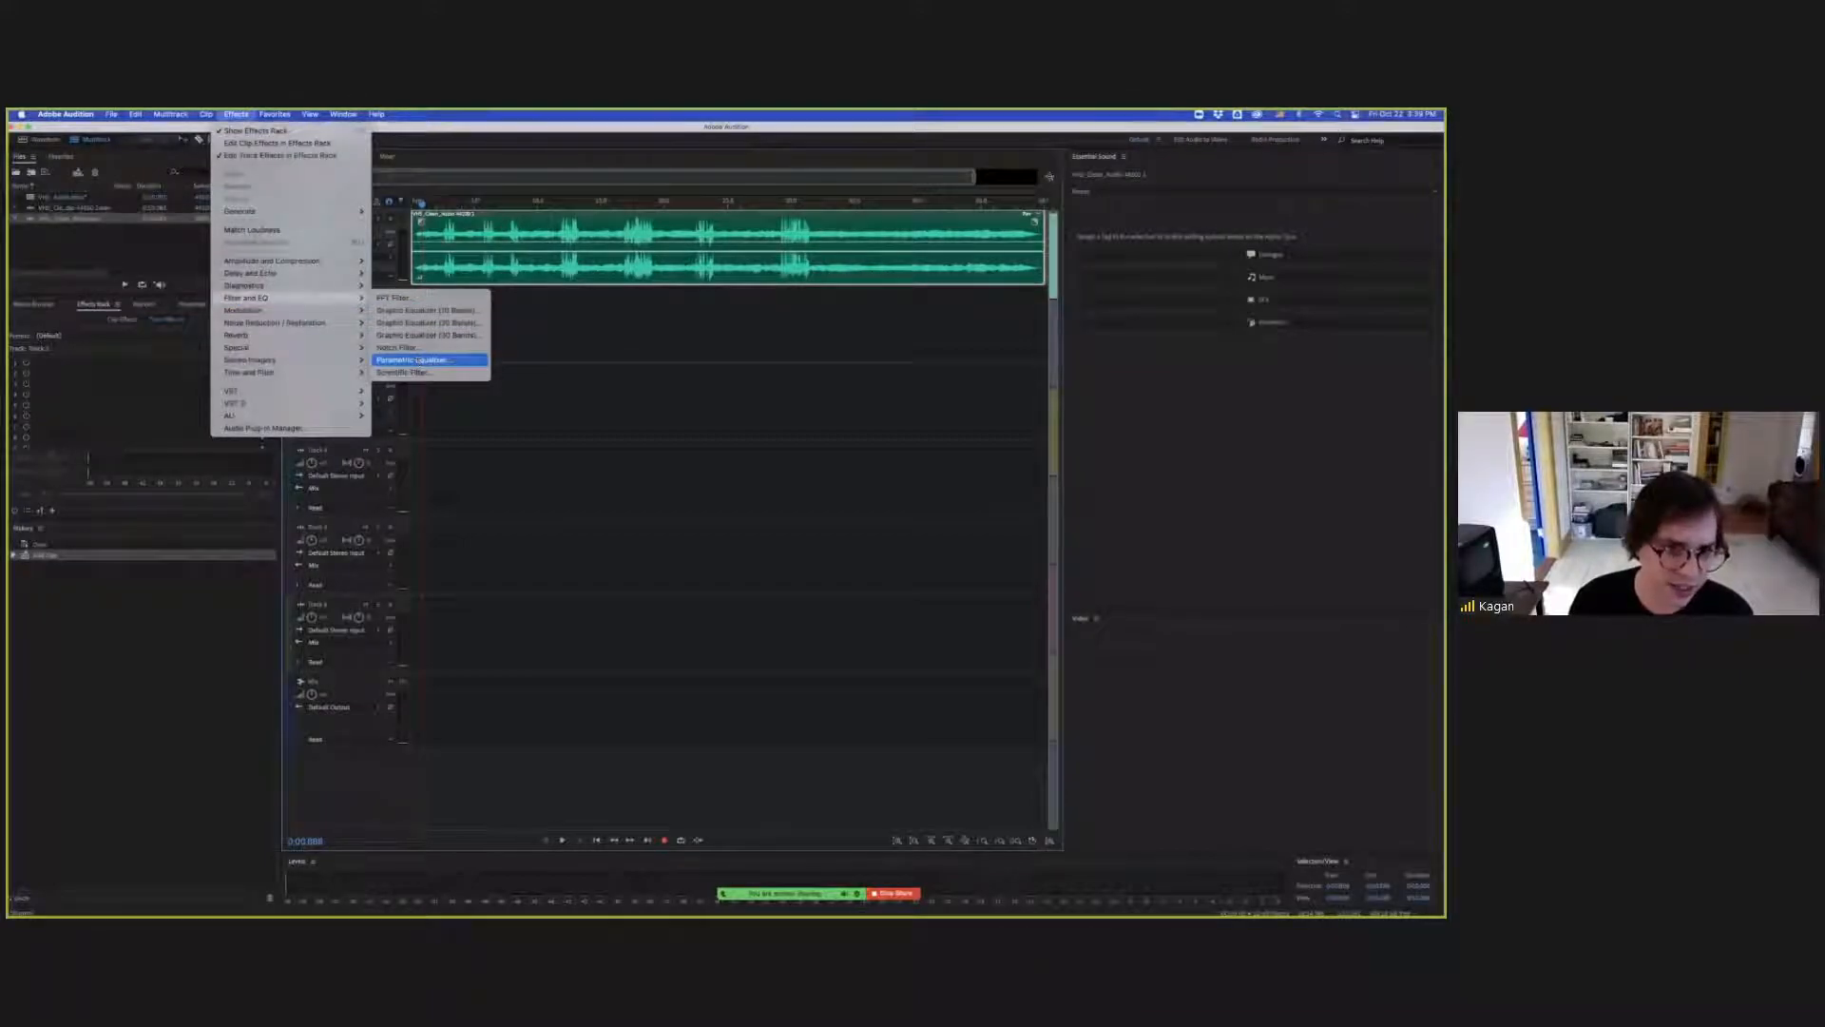
pyautogui.press('Return')
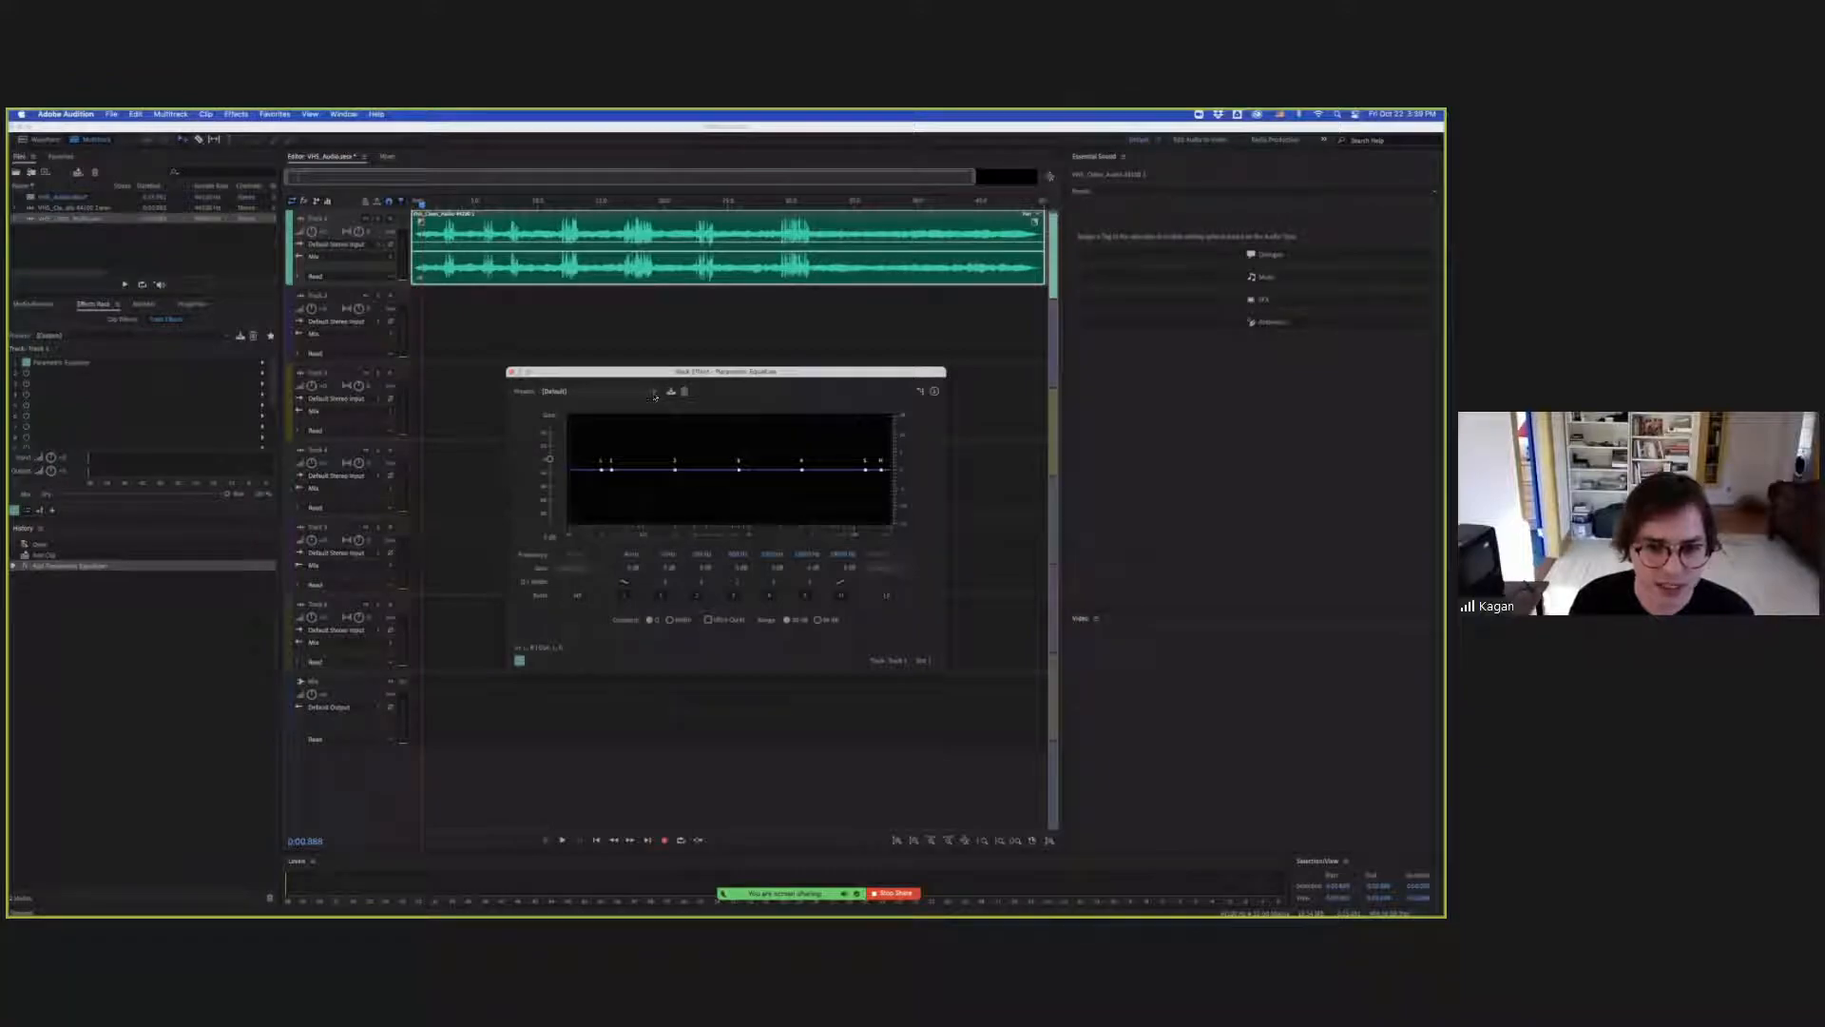
pyautogui.click(654, 393)
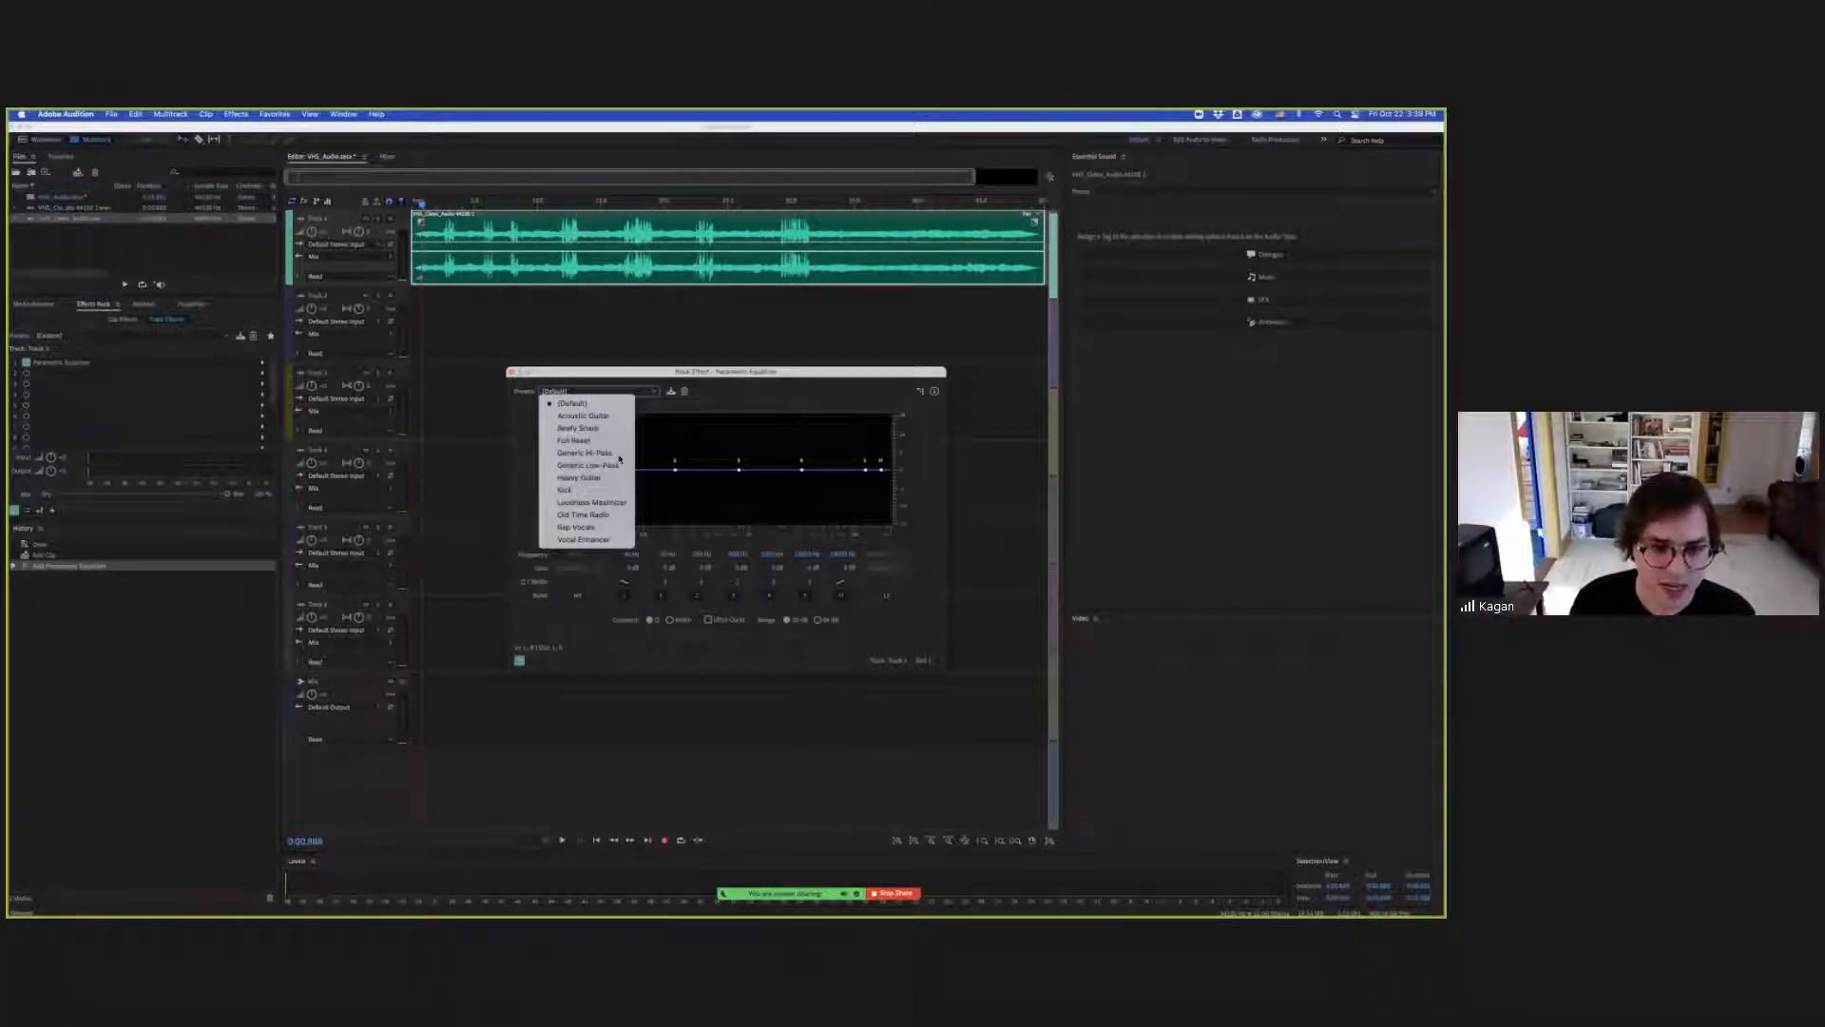
pyautogui.click(583, 453)
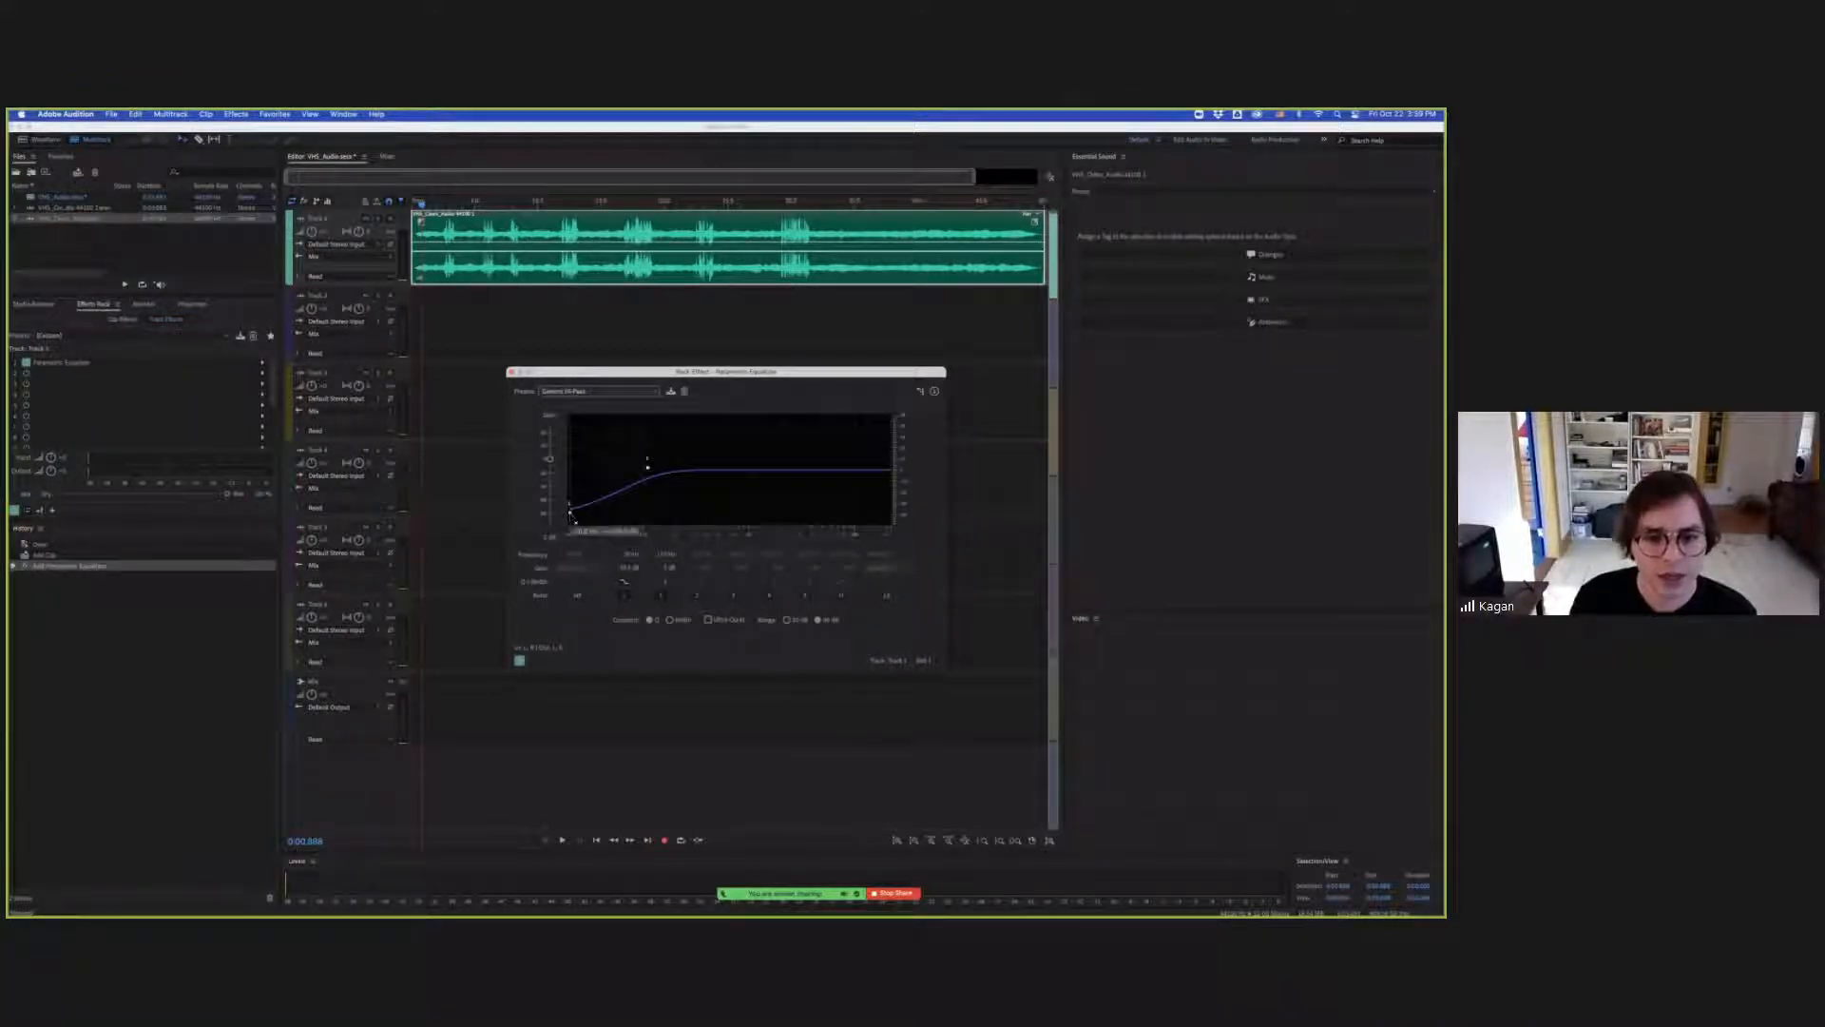
# Reshape Track 1's Parametric Equalizer curve by lowering its low end, raising band 1 and enabling band 2.
pyautogui.moveTo(570, 513); pyautogui.dragTo(568, 529)
pyautogui.moveTo(649, 469); pyautogui.dragTo(650, 466)
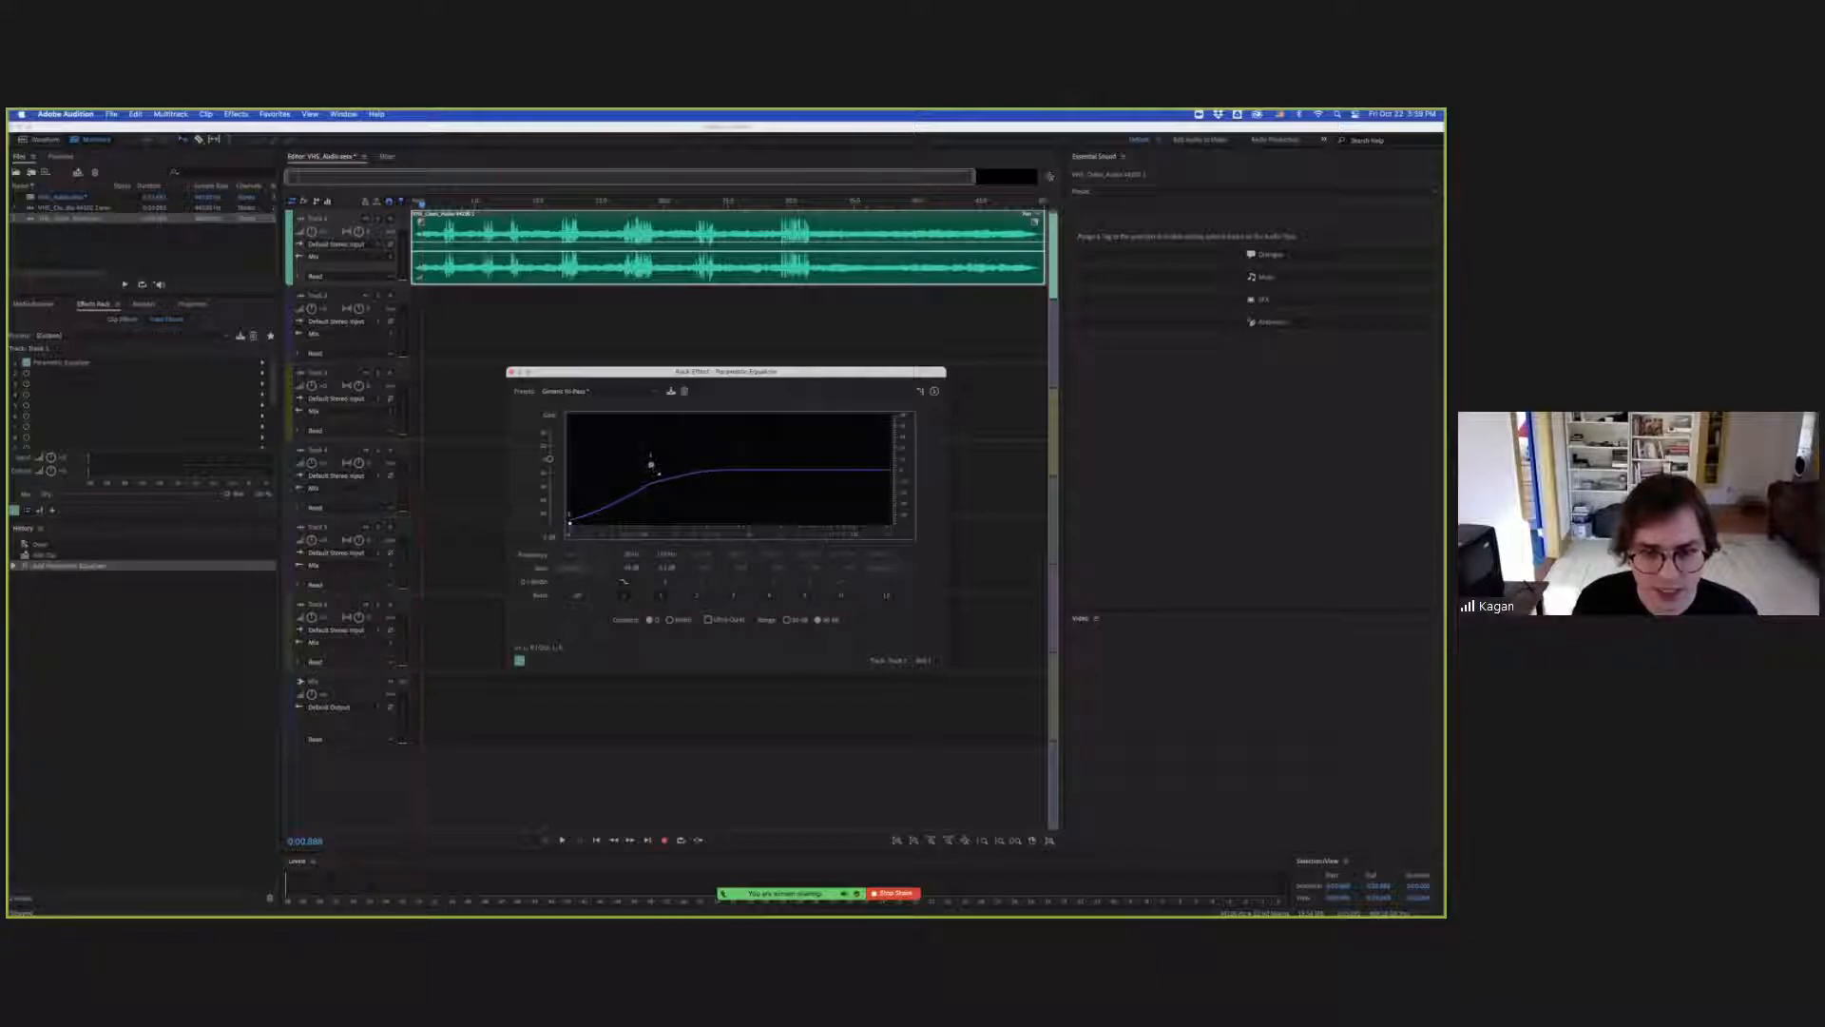
pyautogui.click(699, 597)
pyautogui.moveTo(679, 470)
pyautogui.mouseDown()
pyautogui.moveTo(736, 467)
pyautogui.moveTo(648, 461)
pyautogui.mouseUp()
# Play Track 1 from the start, comparing the sound with the Parametric Equalizer bypassed and active, and return to the beginning.
pyautogui.moveTo(423, 203); pyautogui.dragTo(411, 203)
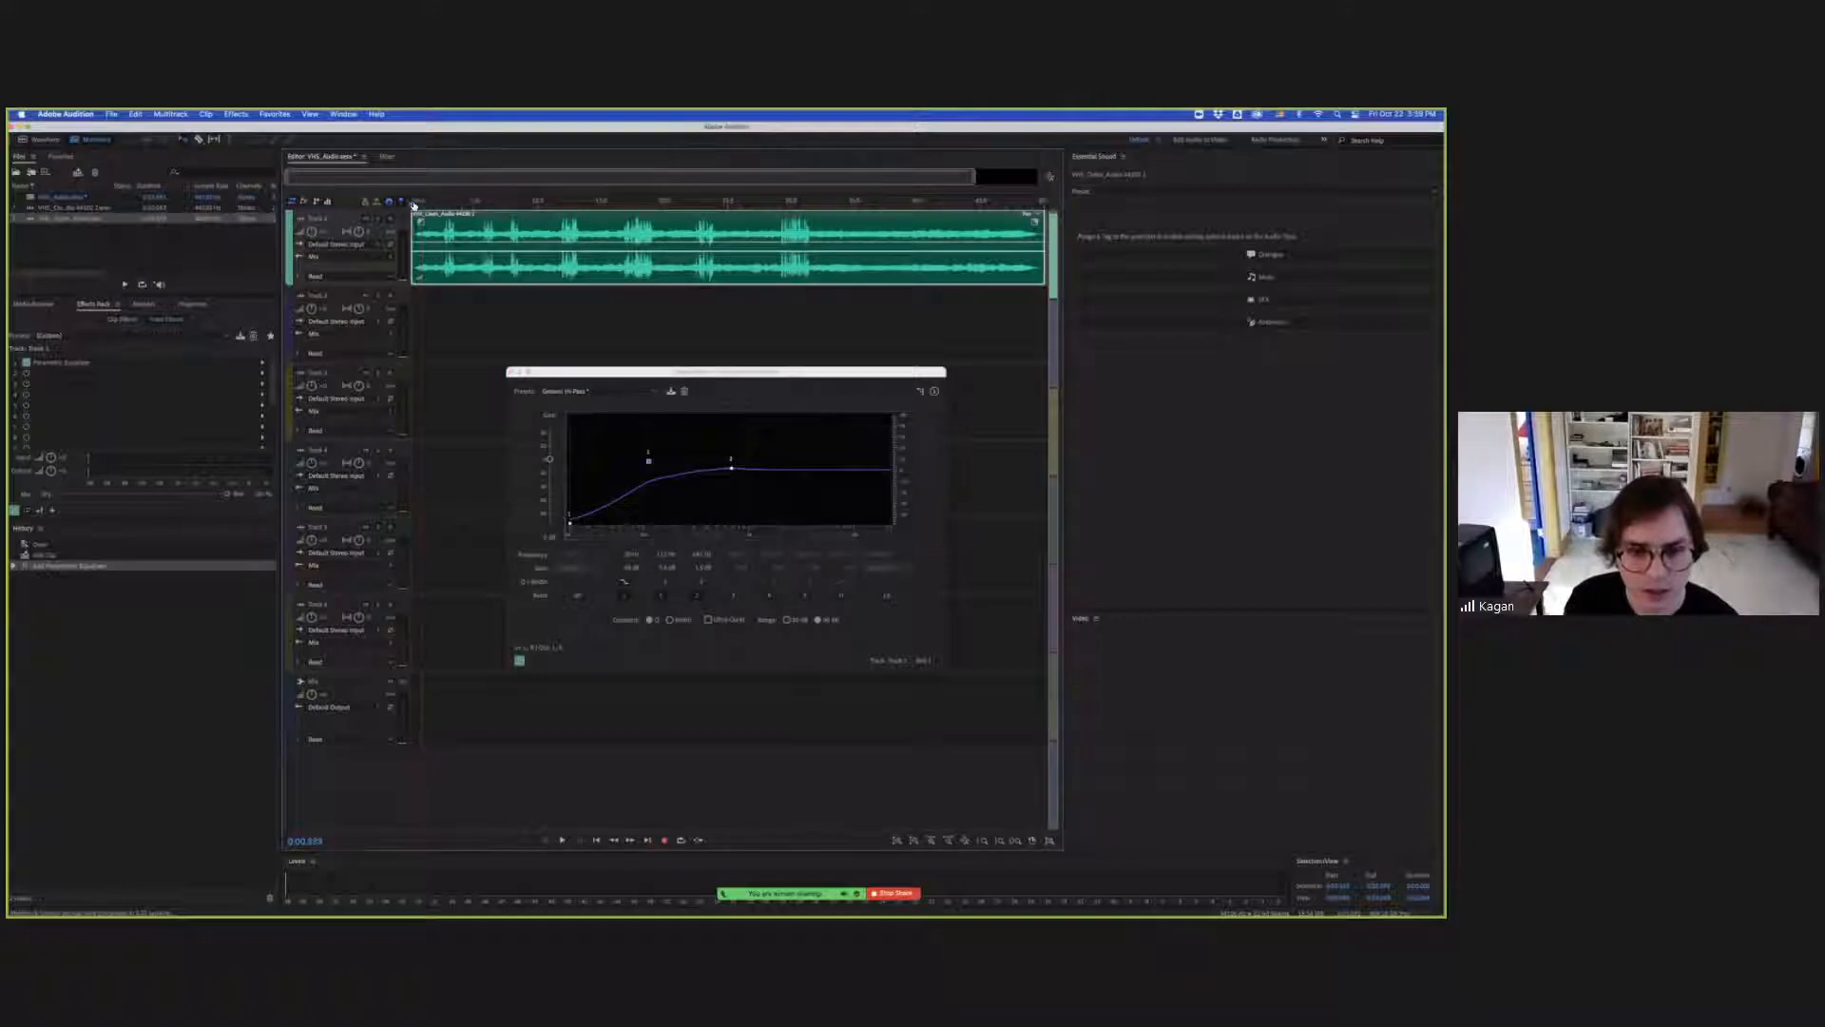
pyautogui.press('space')
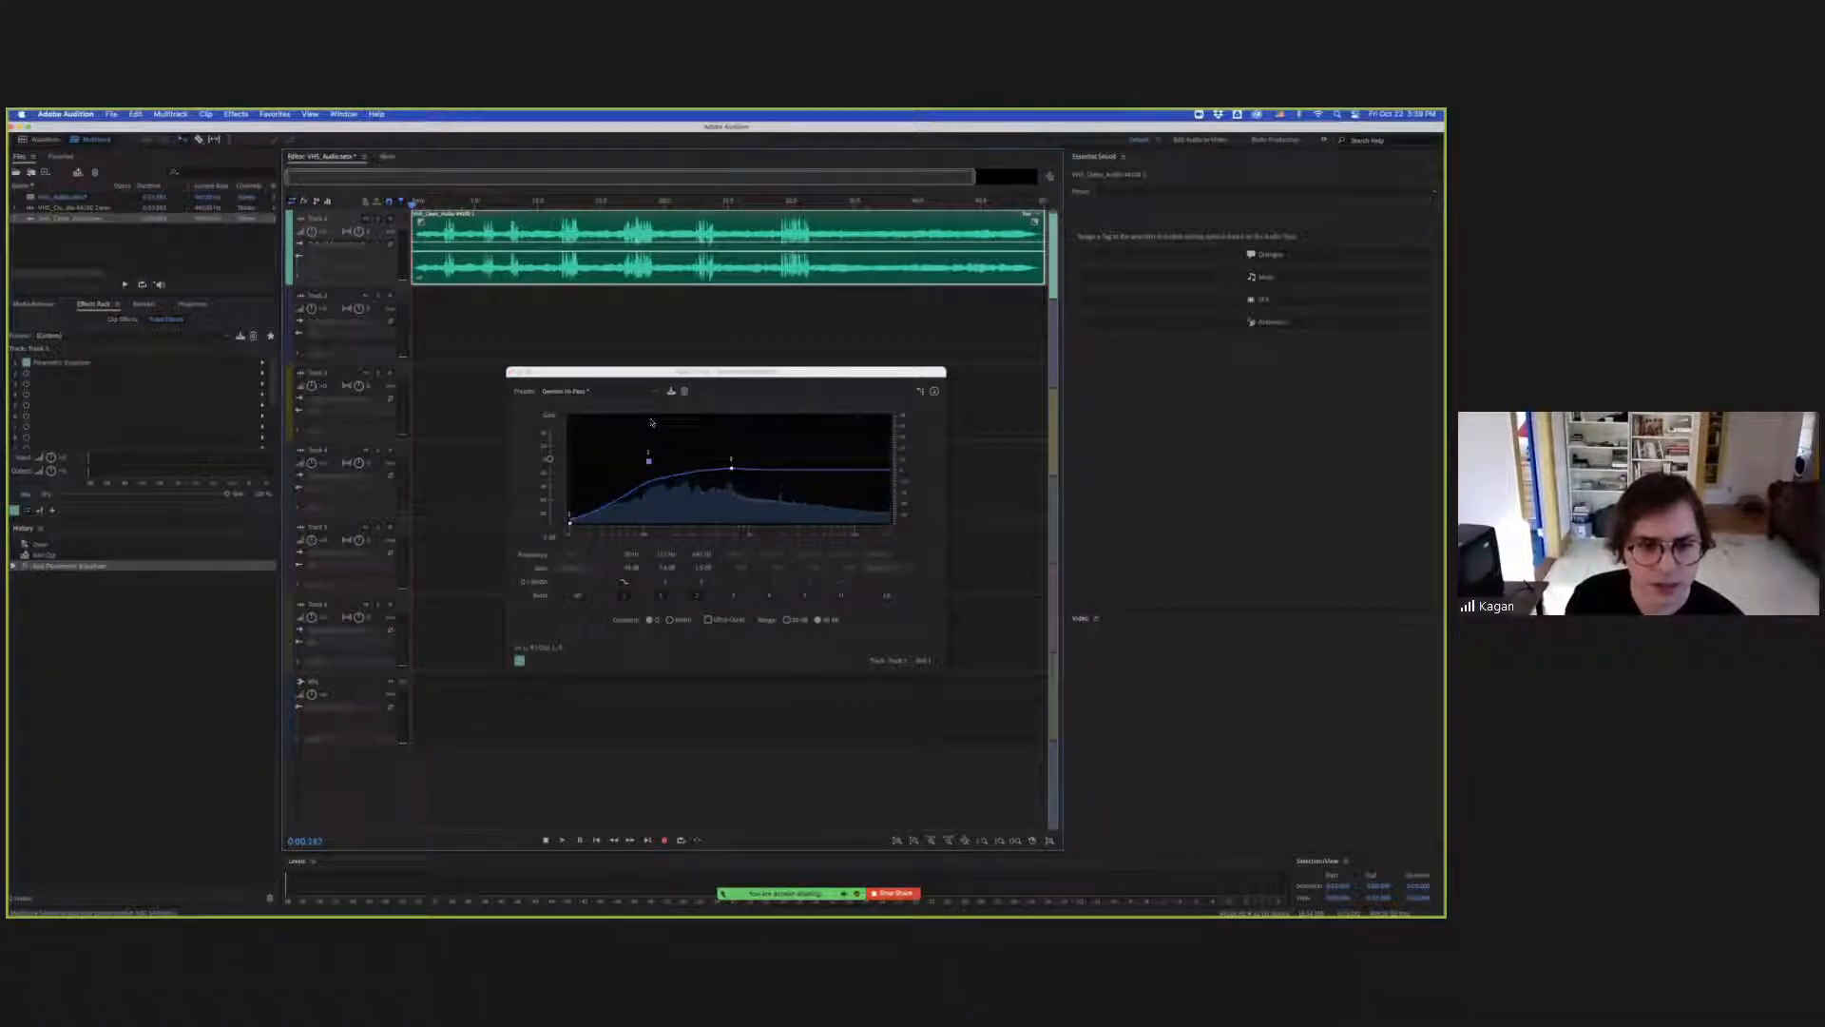
pyautogui.press('XF86AudioRaiseVolume')
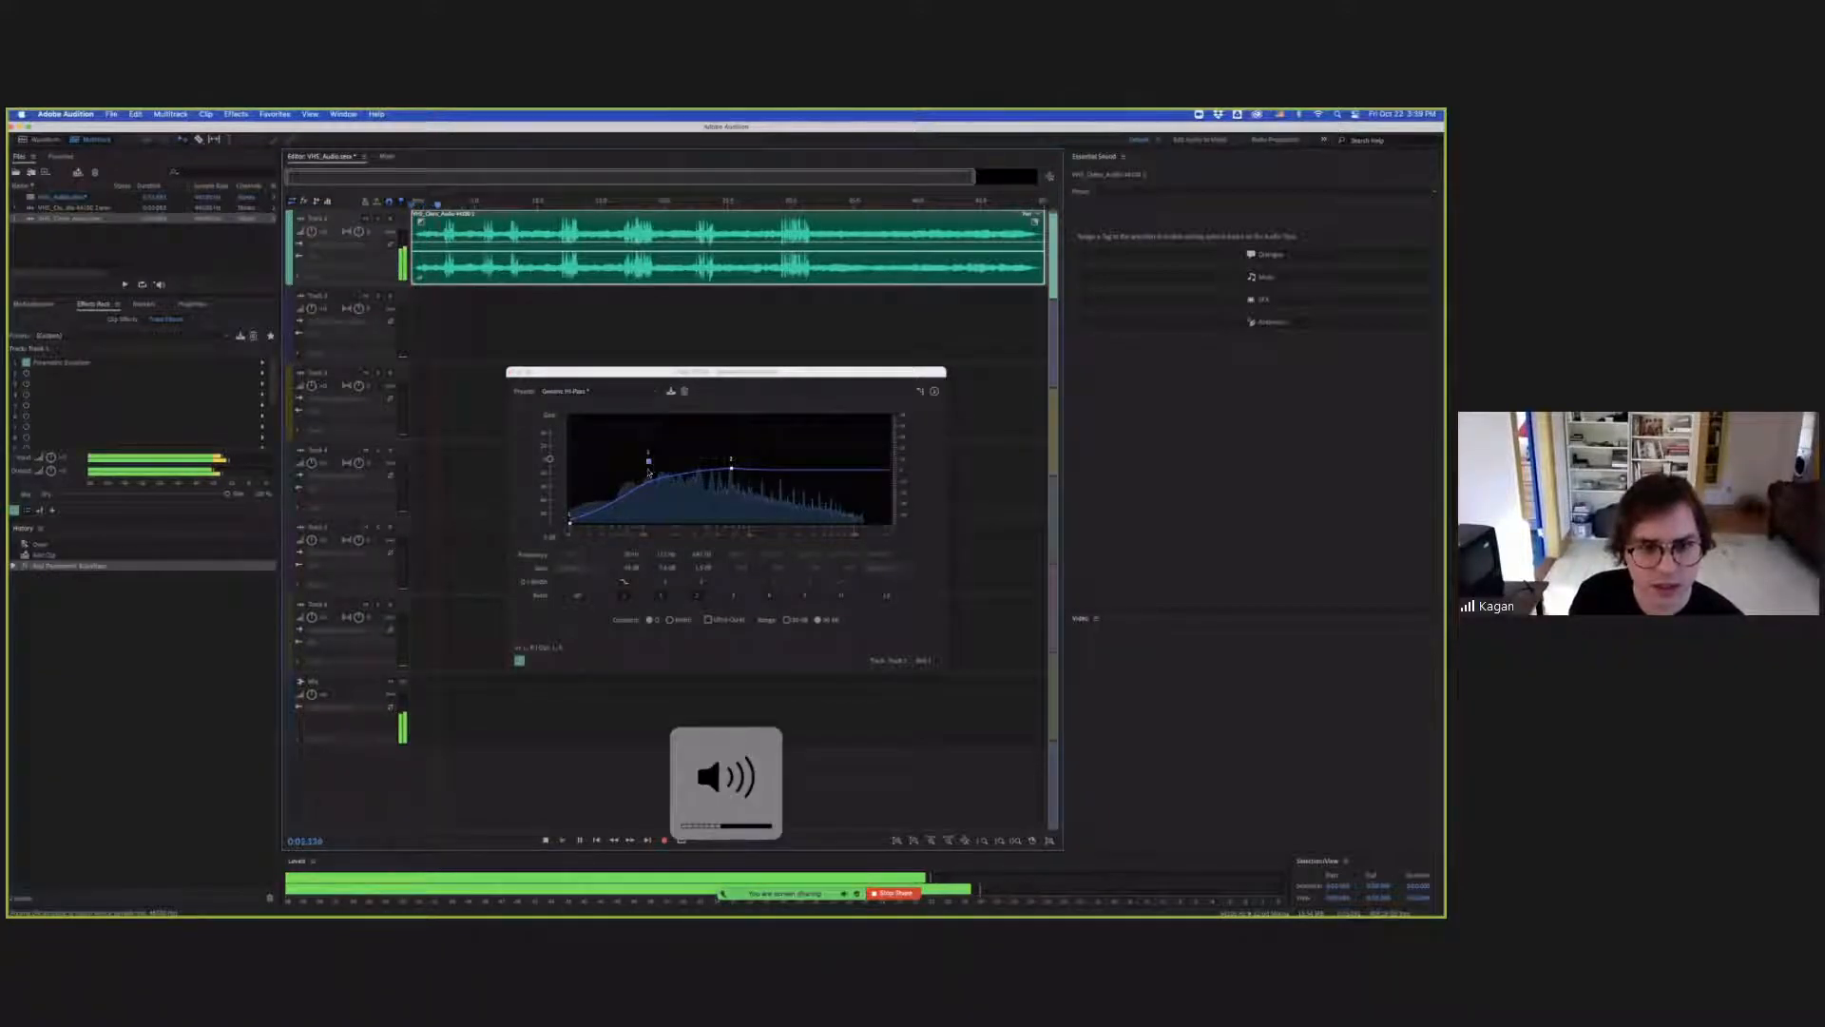
pyautogui.click(520, 660)
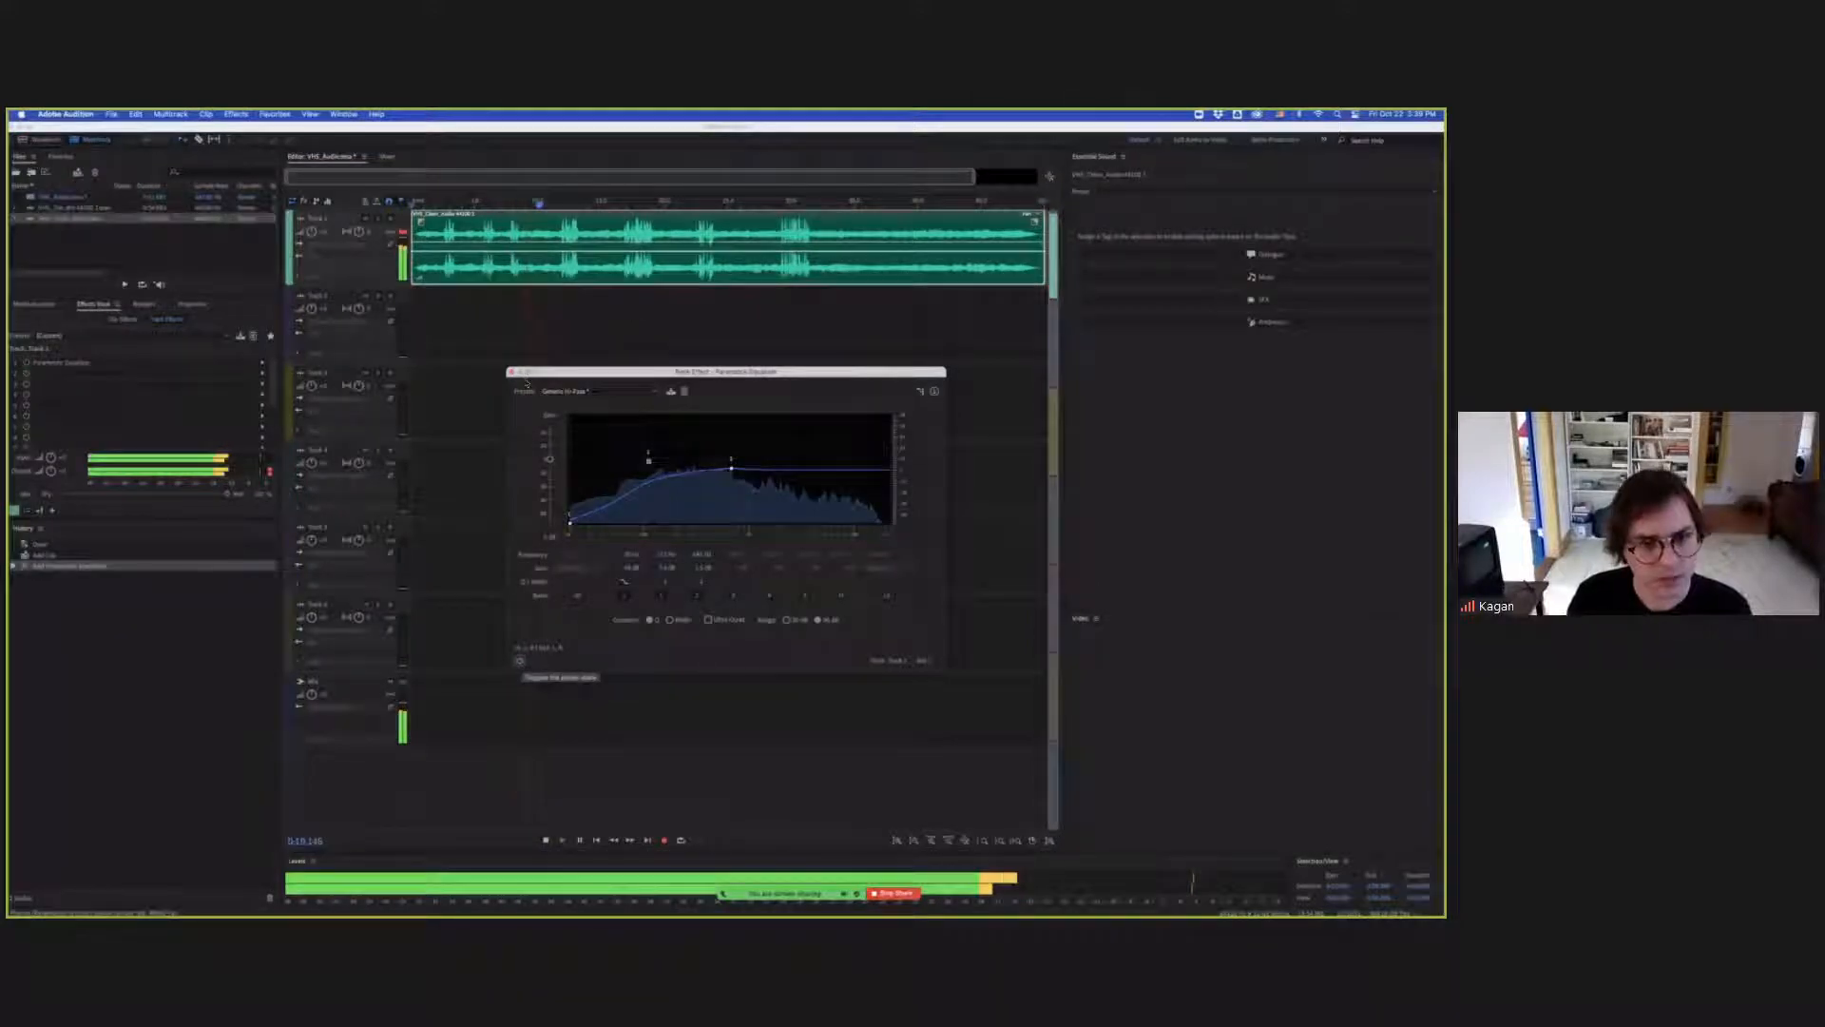
pyautogui.click(520, 661)
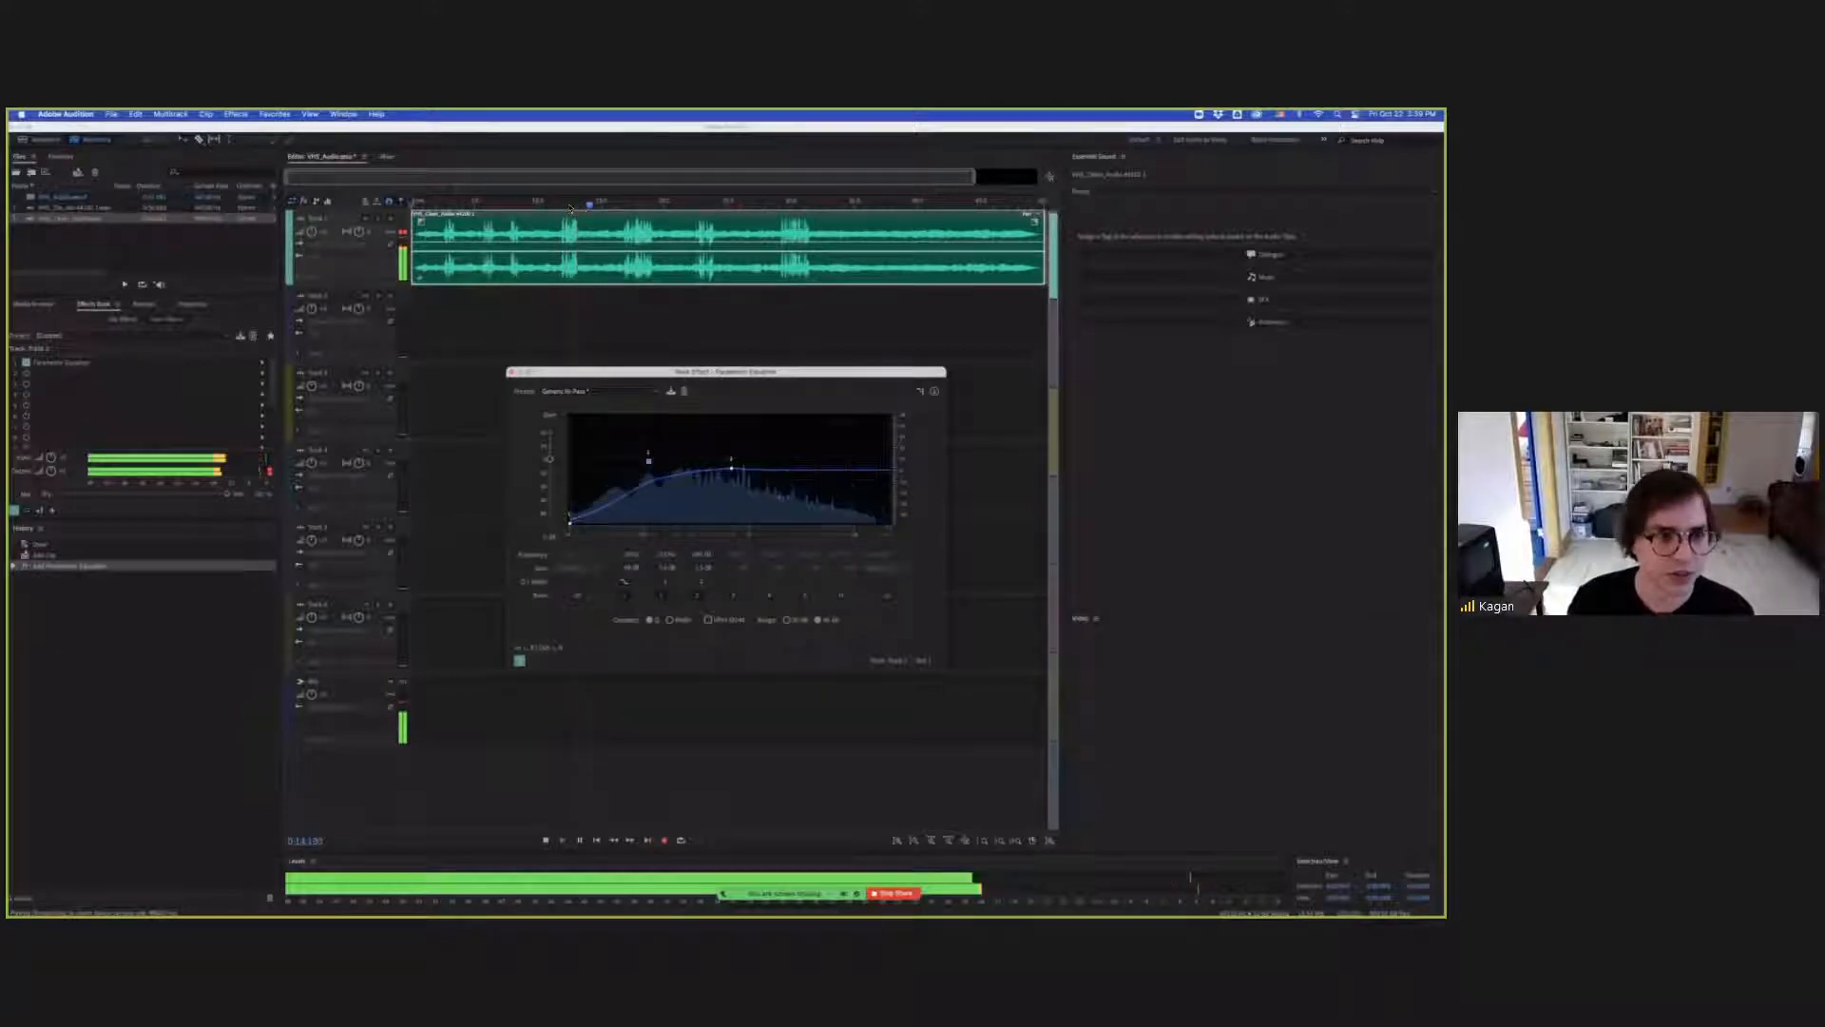
pyautogui.click(429, 202)
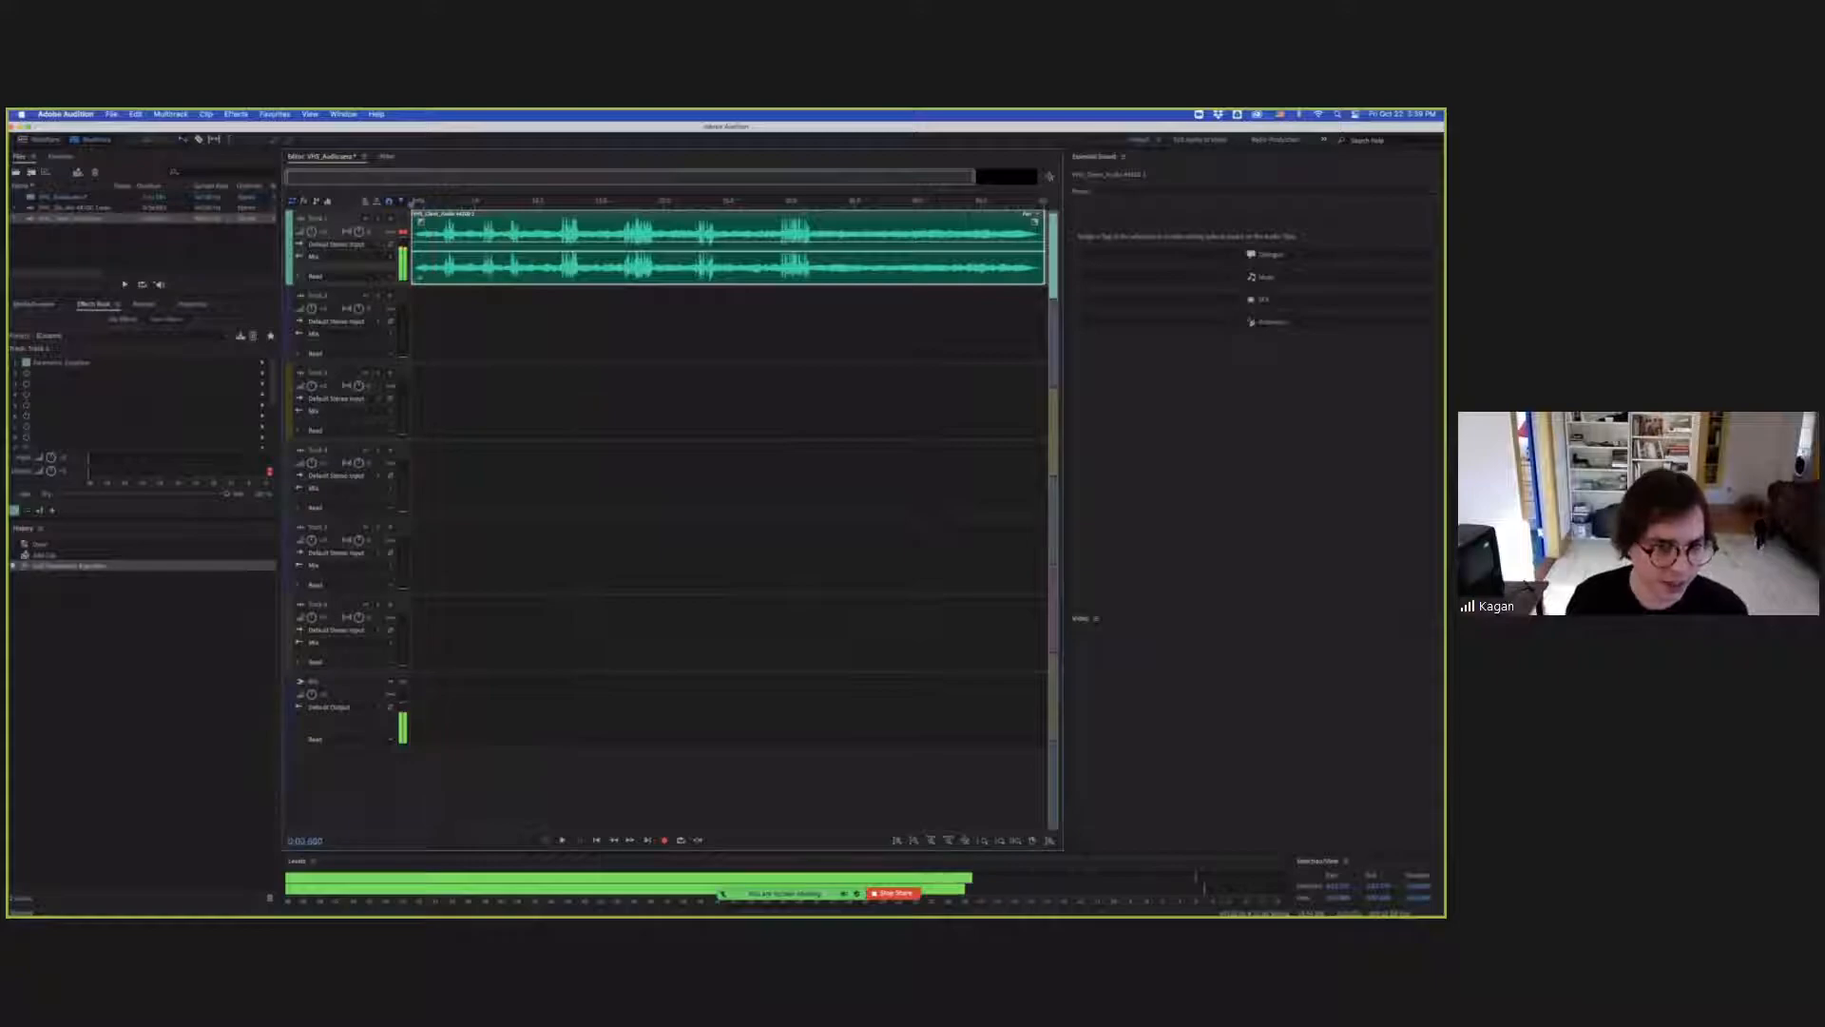
pyautogui.press('space')
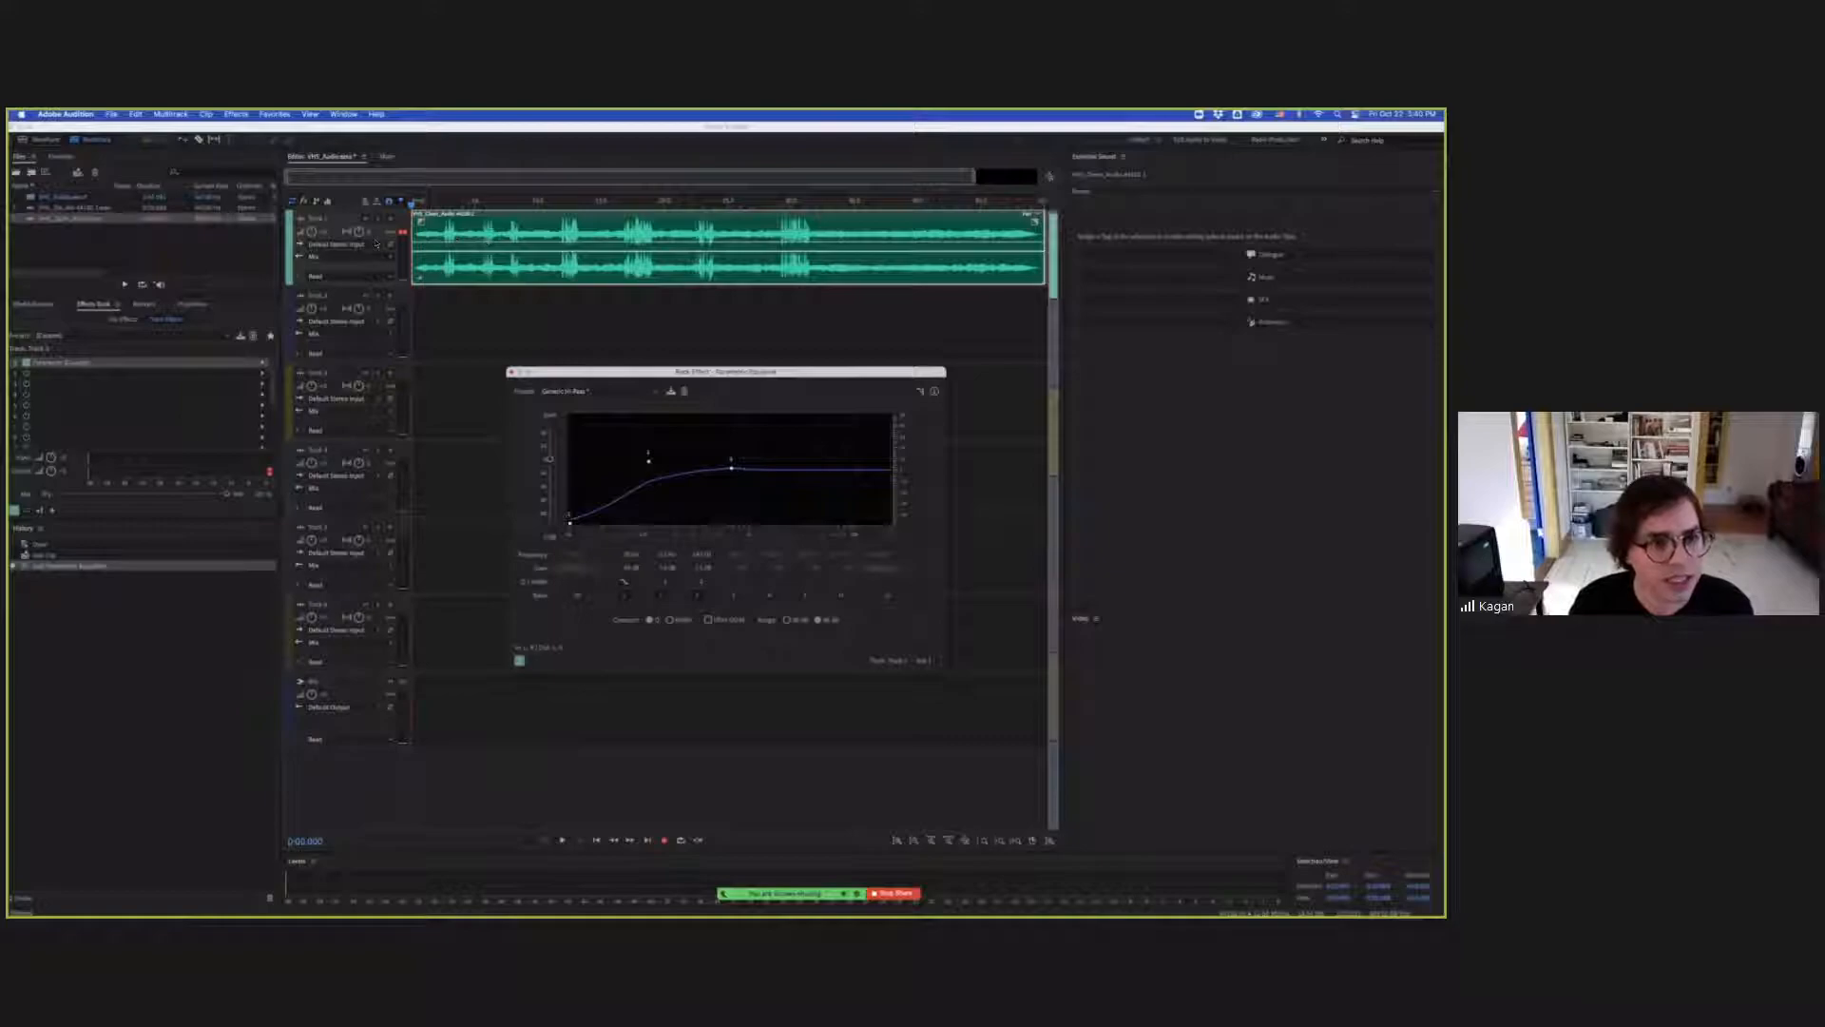
# Start generating noise on Track 2 and create a named new audio file for it.
pyautogui.click(378, 304)
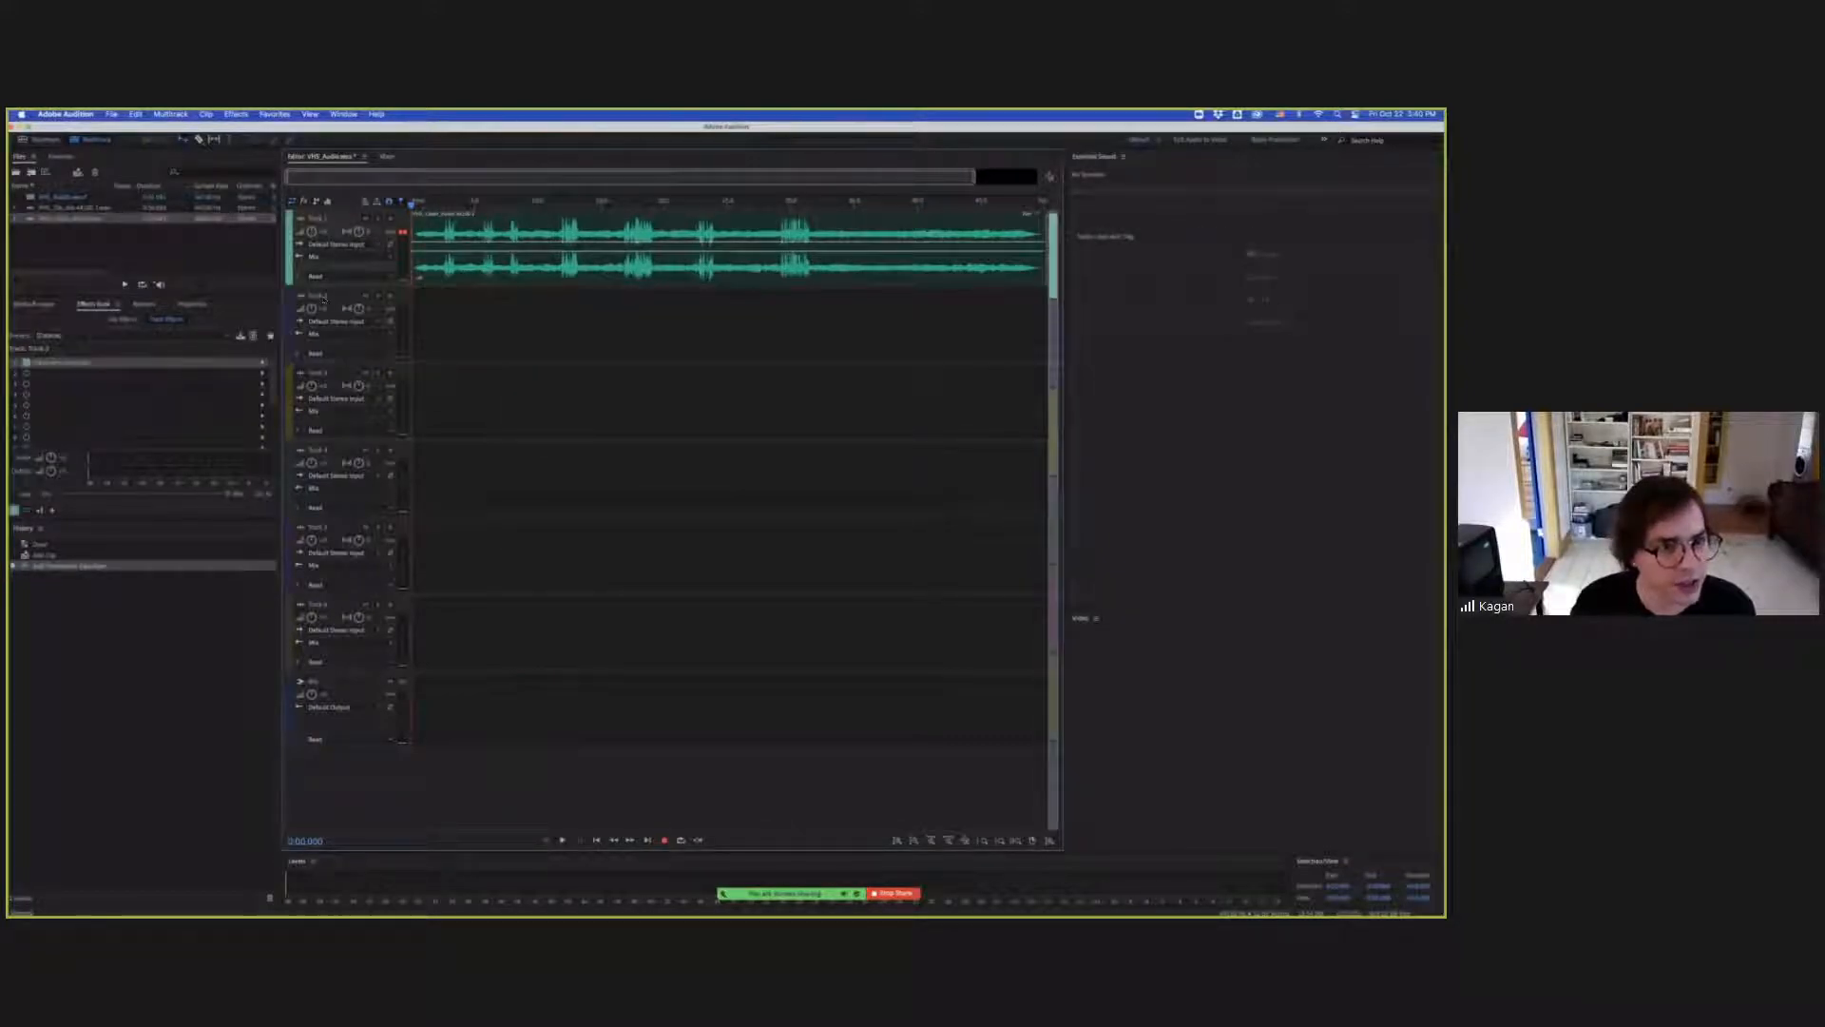
pyautogui.click(235, 114)
pyautogui.moveTo(353, 211)
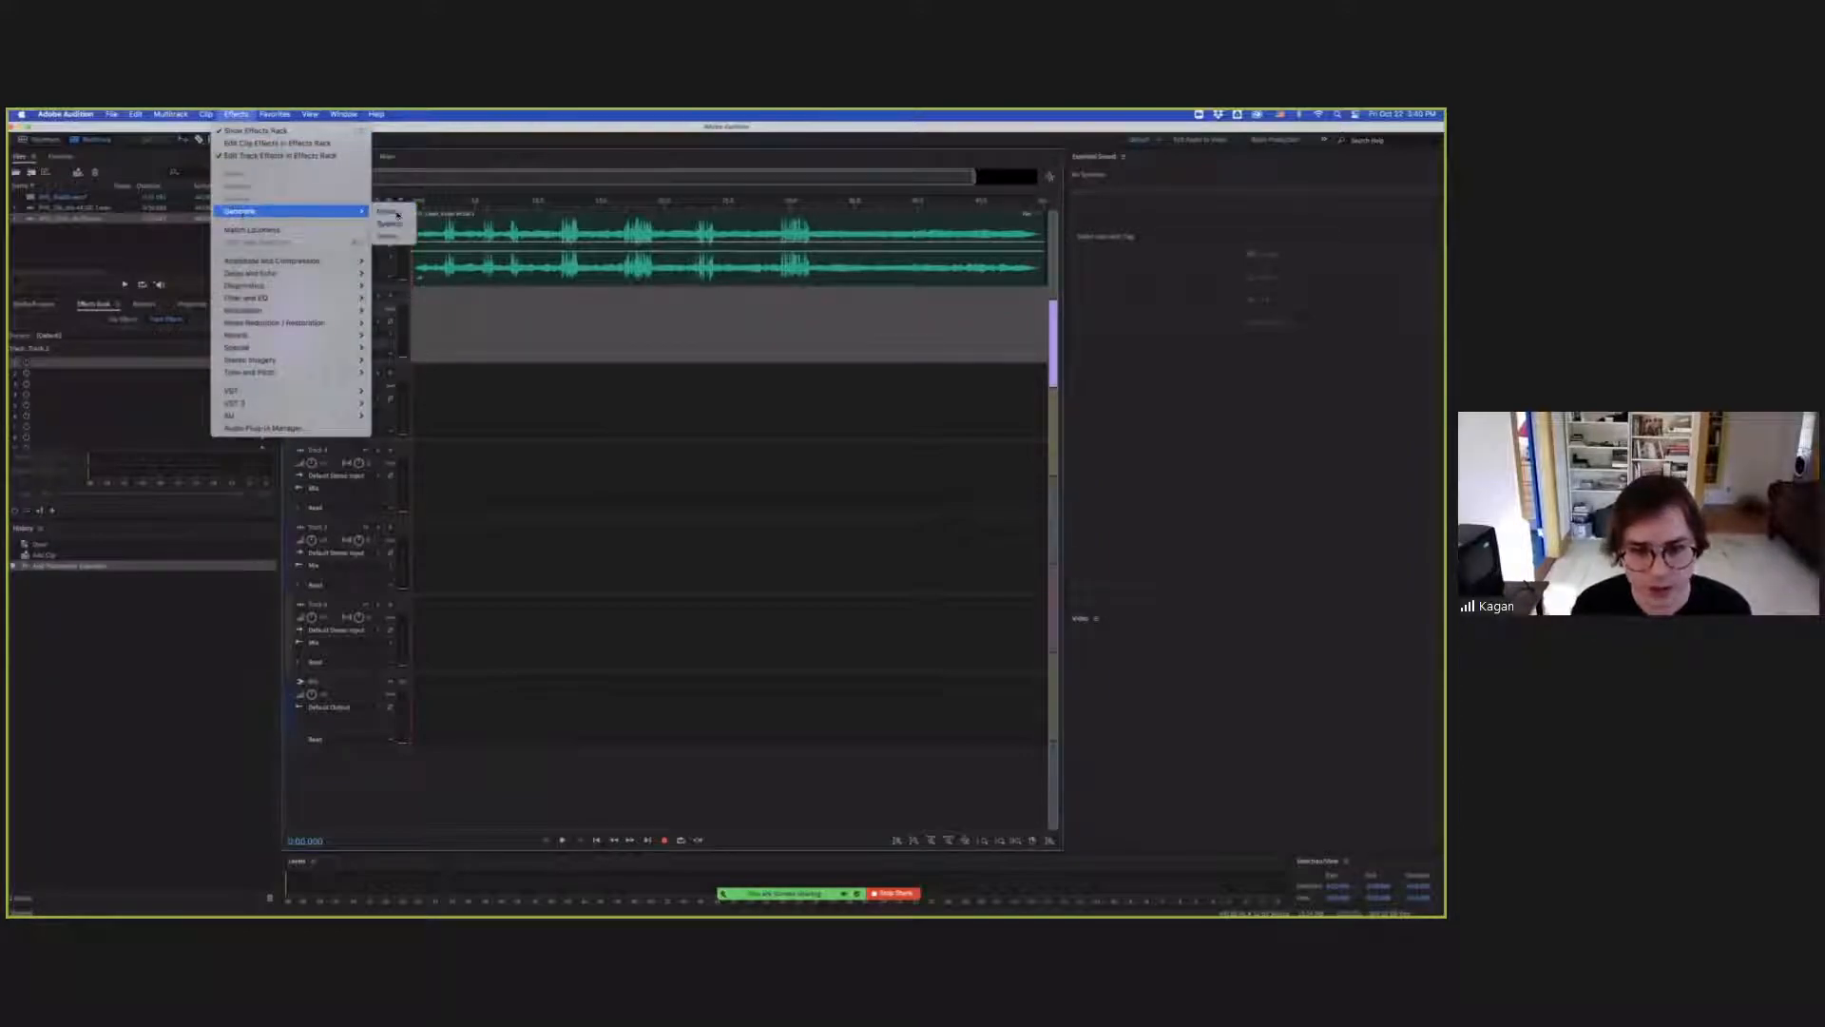
pyautogui.click(411, 208)
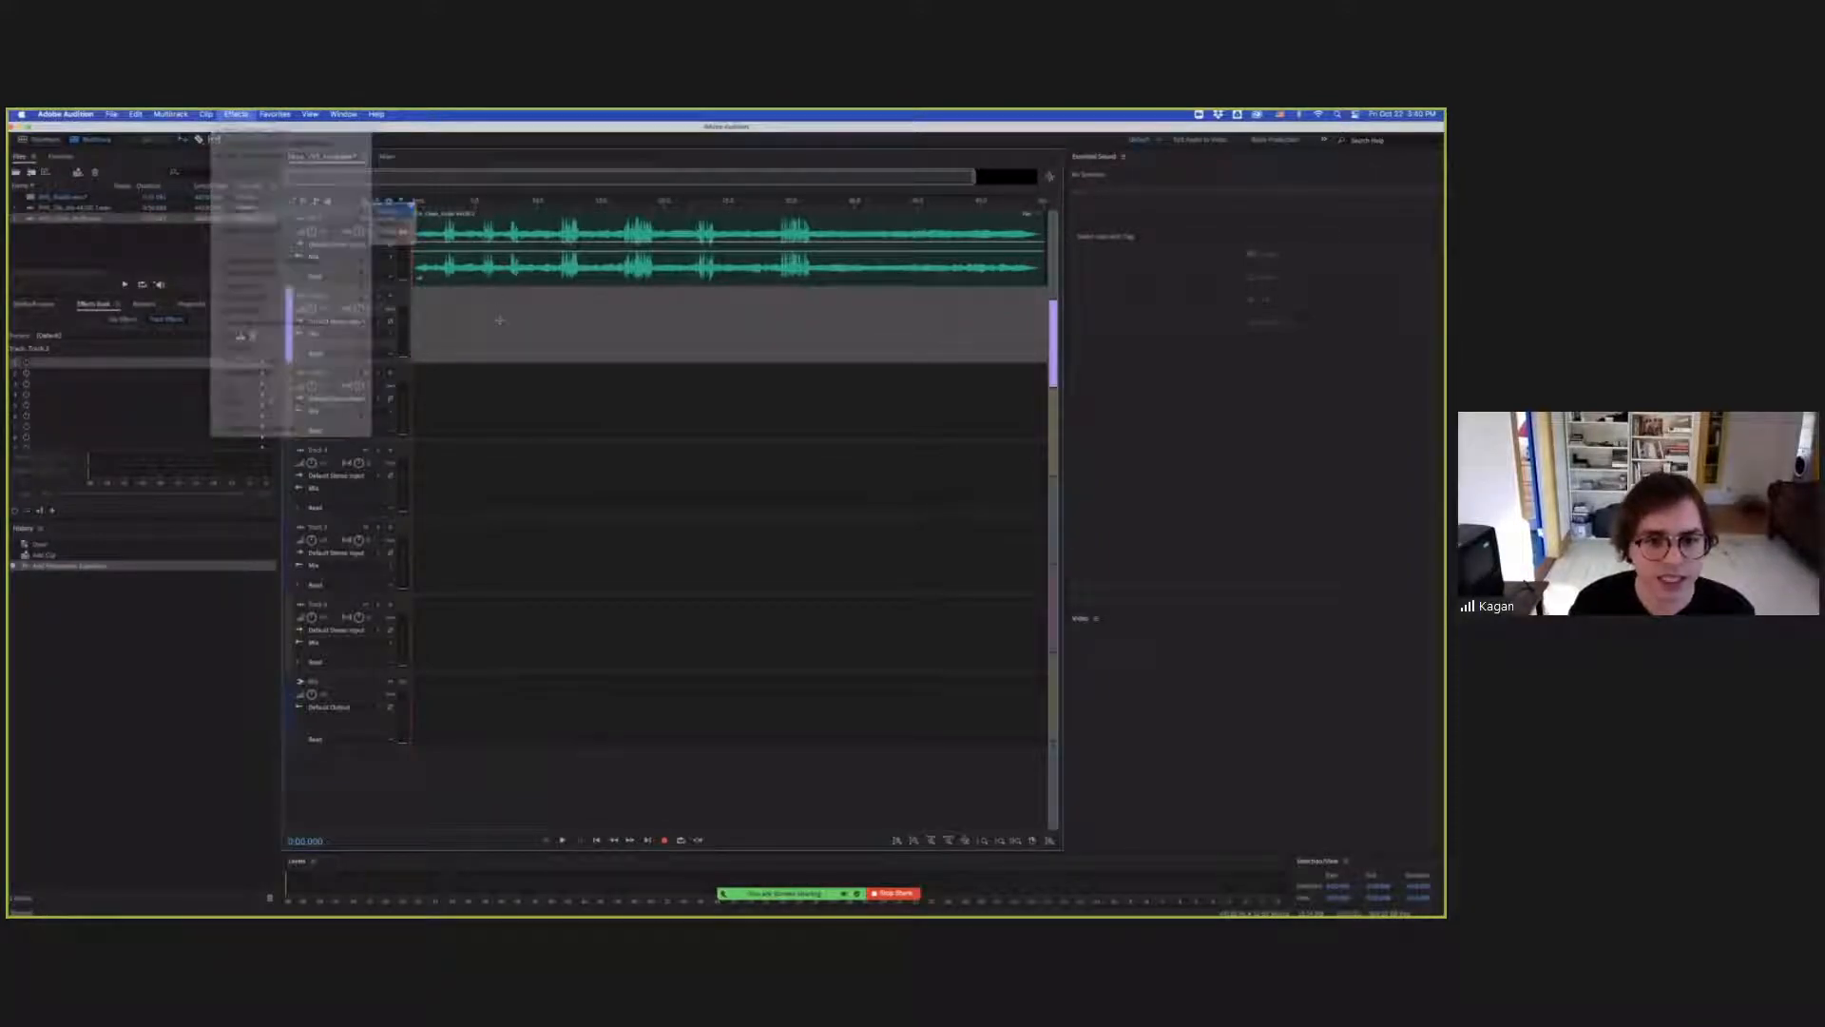
pyautogui.write('Wow')
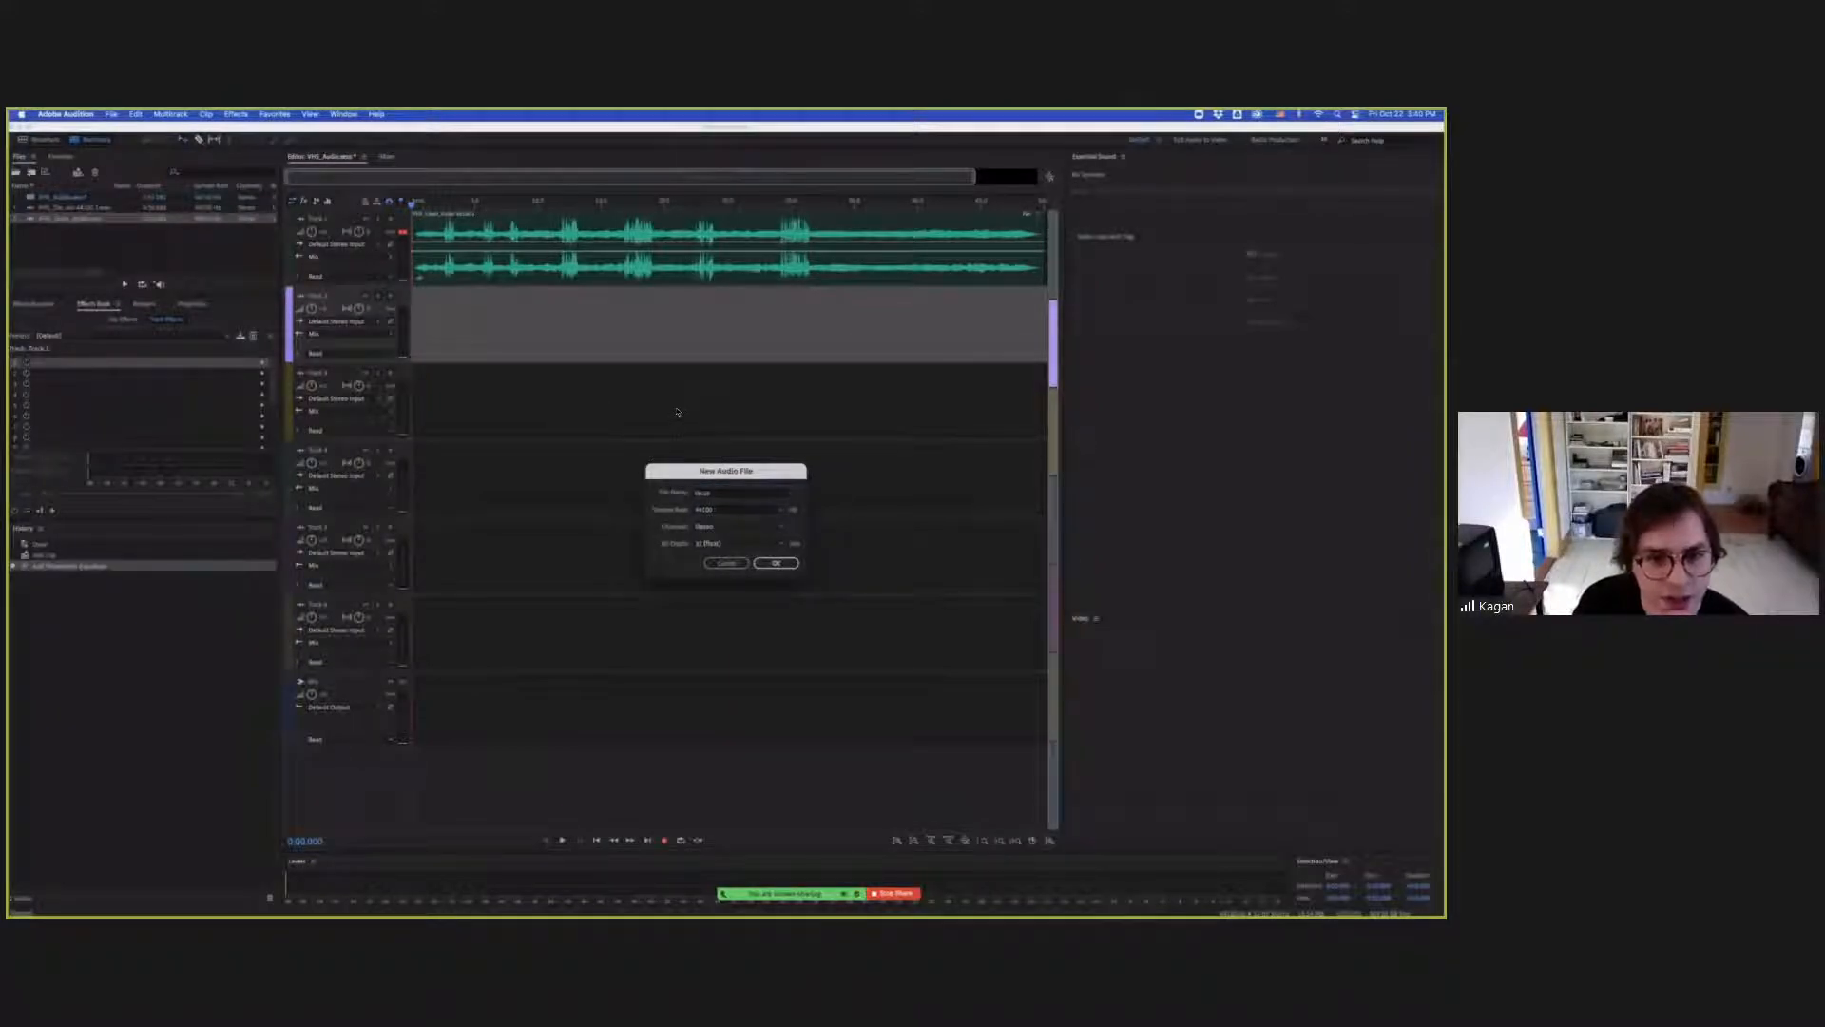
pyautogui.press('Return')
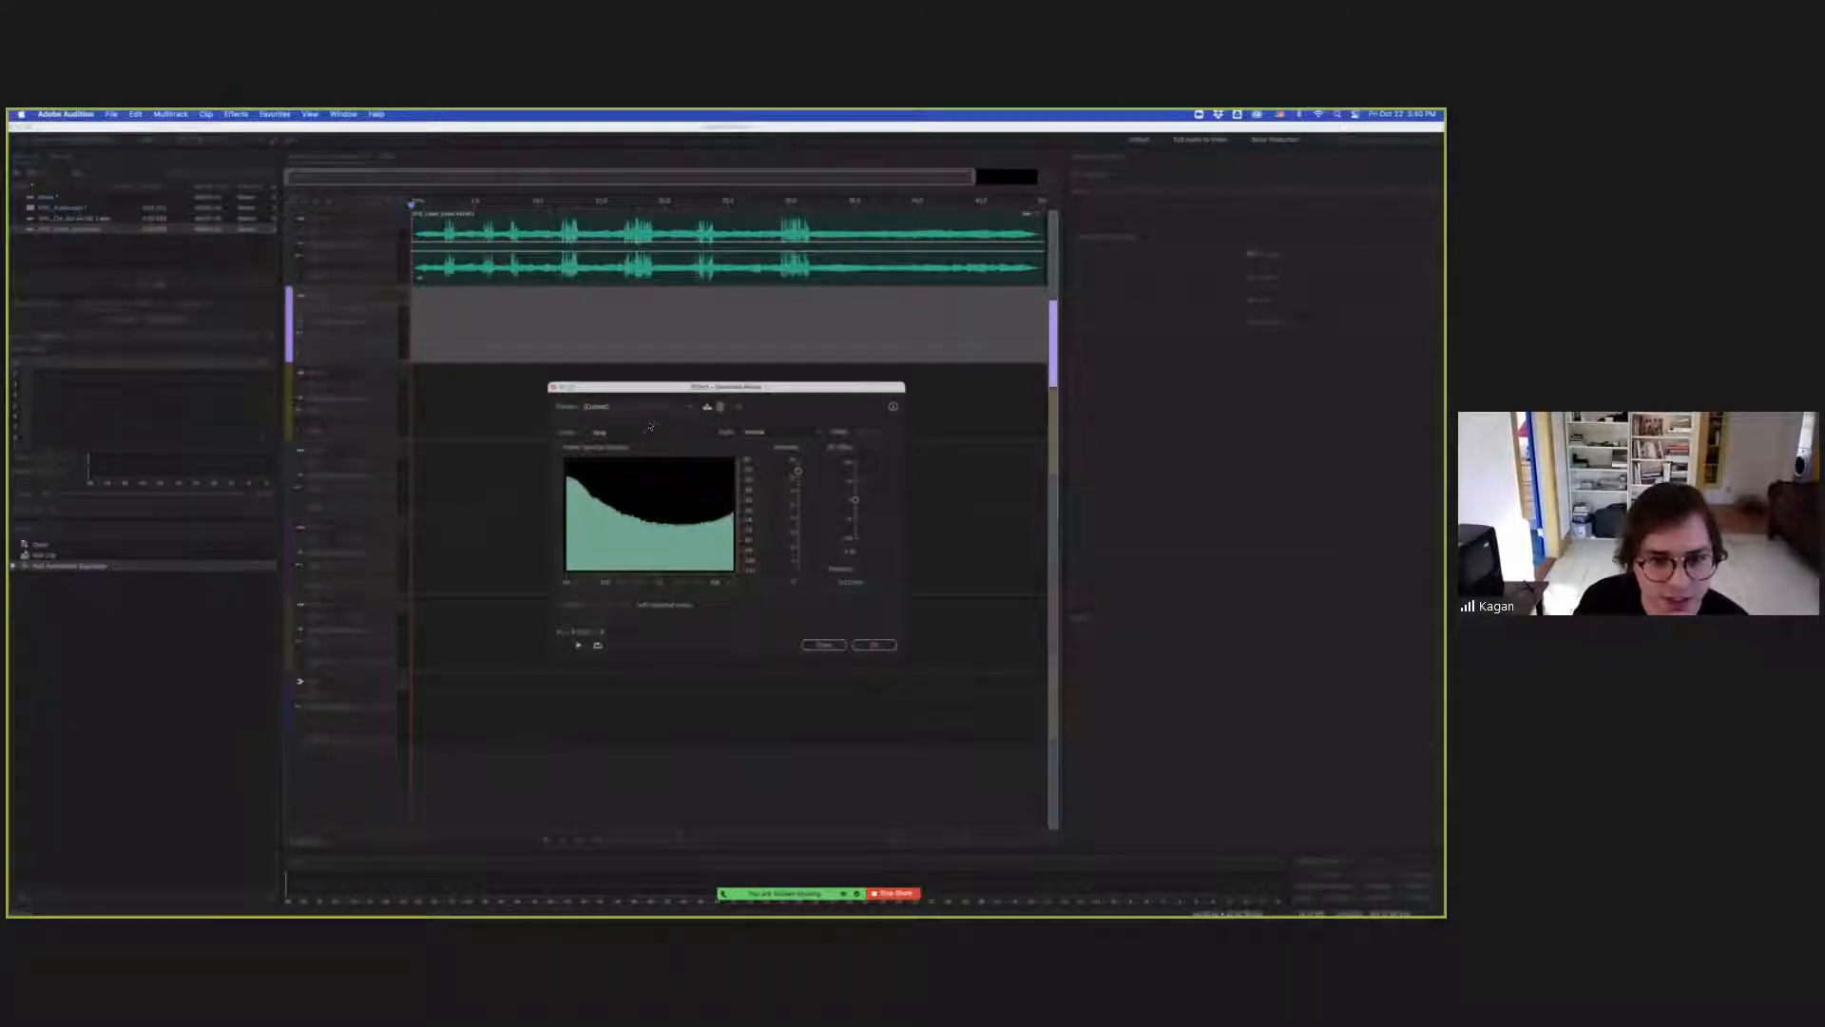
# Compare the Generate Noise presets, including White Mono DC Offset 50%, and choose Gray Inverse.
pyautogui.click(623, 407)
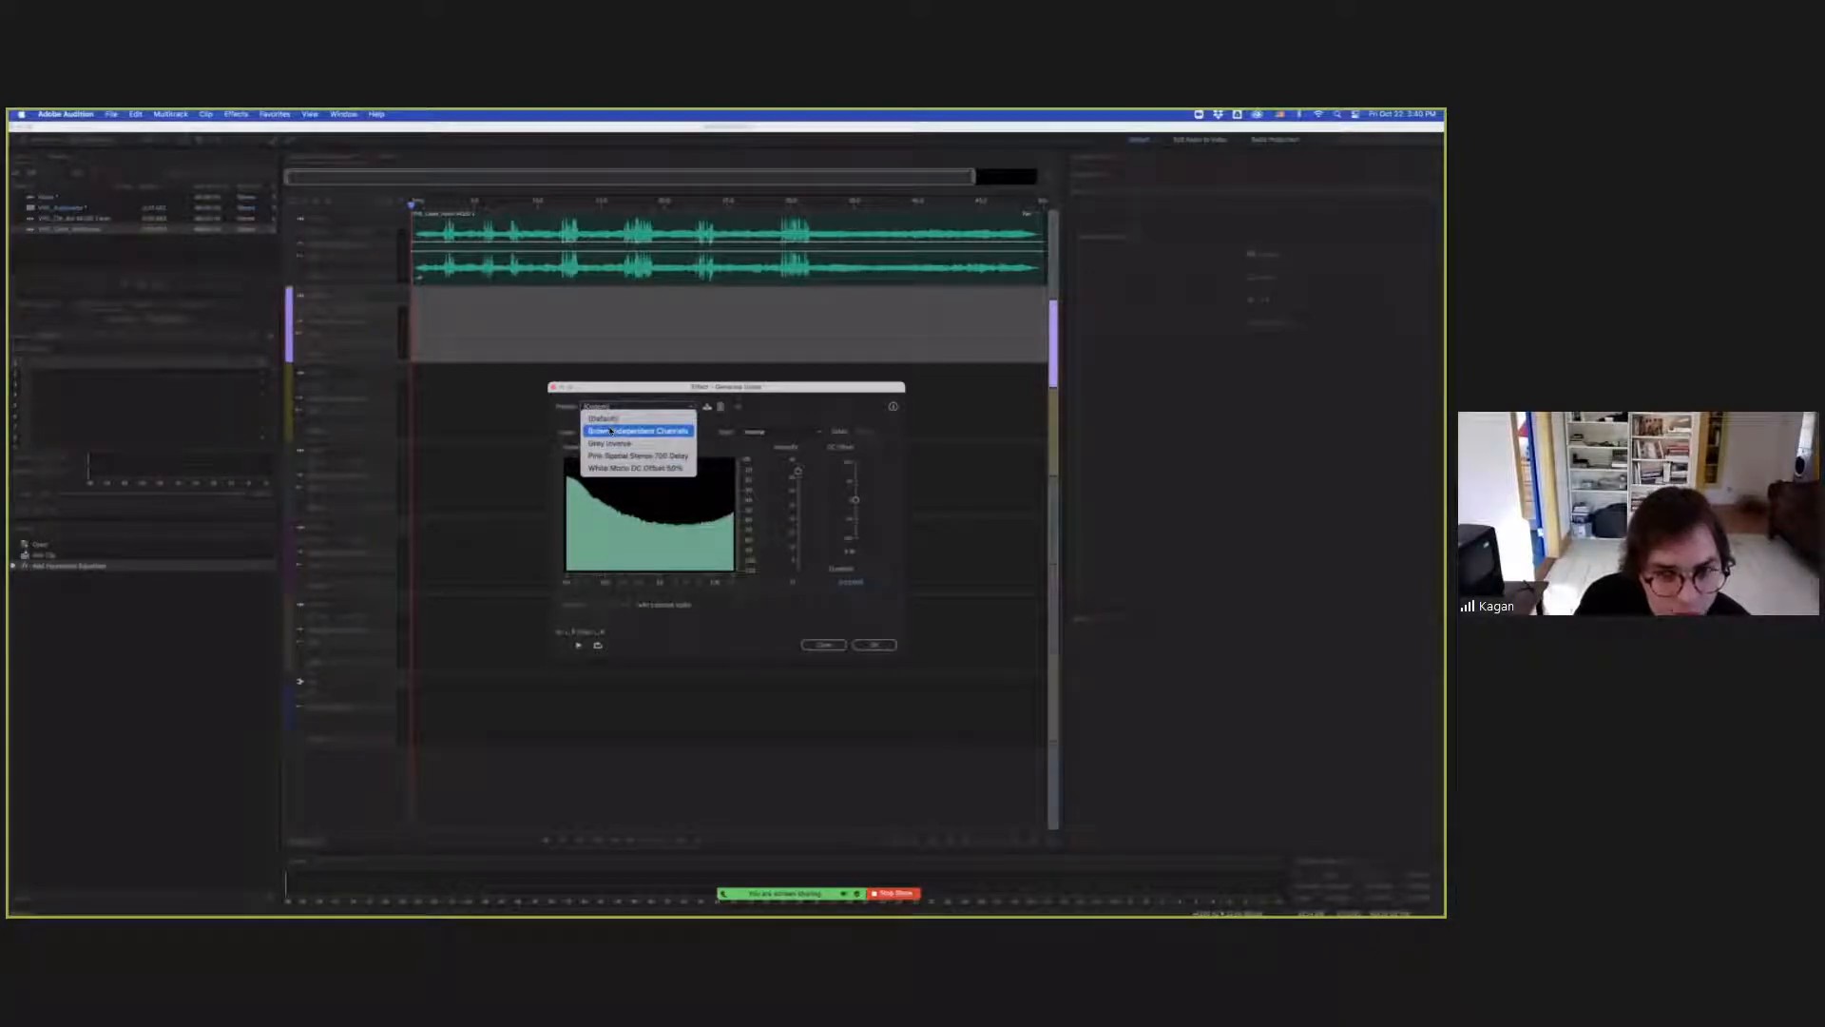
pyautogui.click(639, 431)
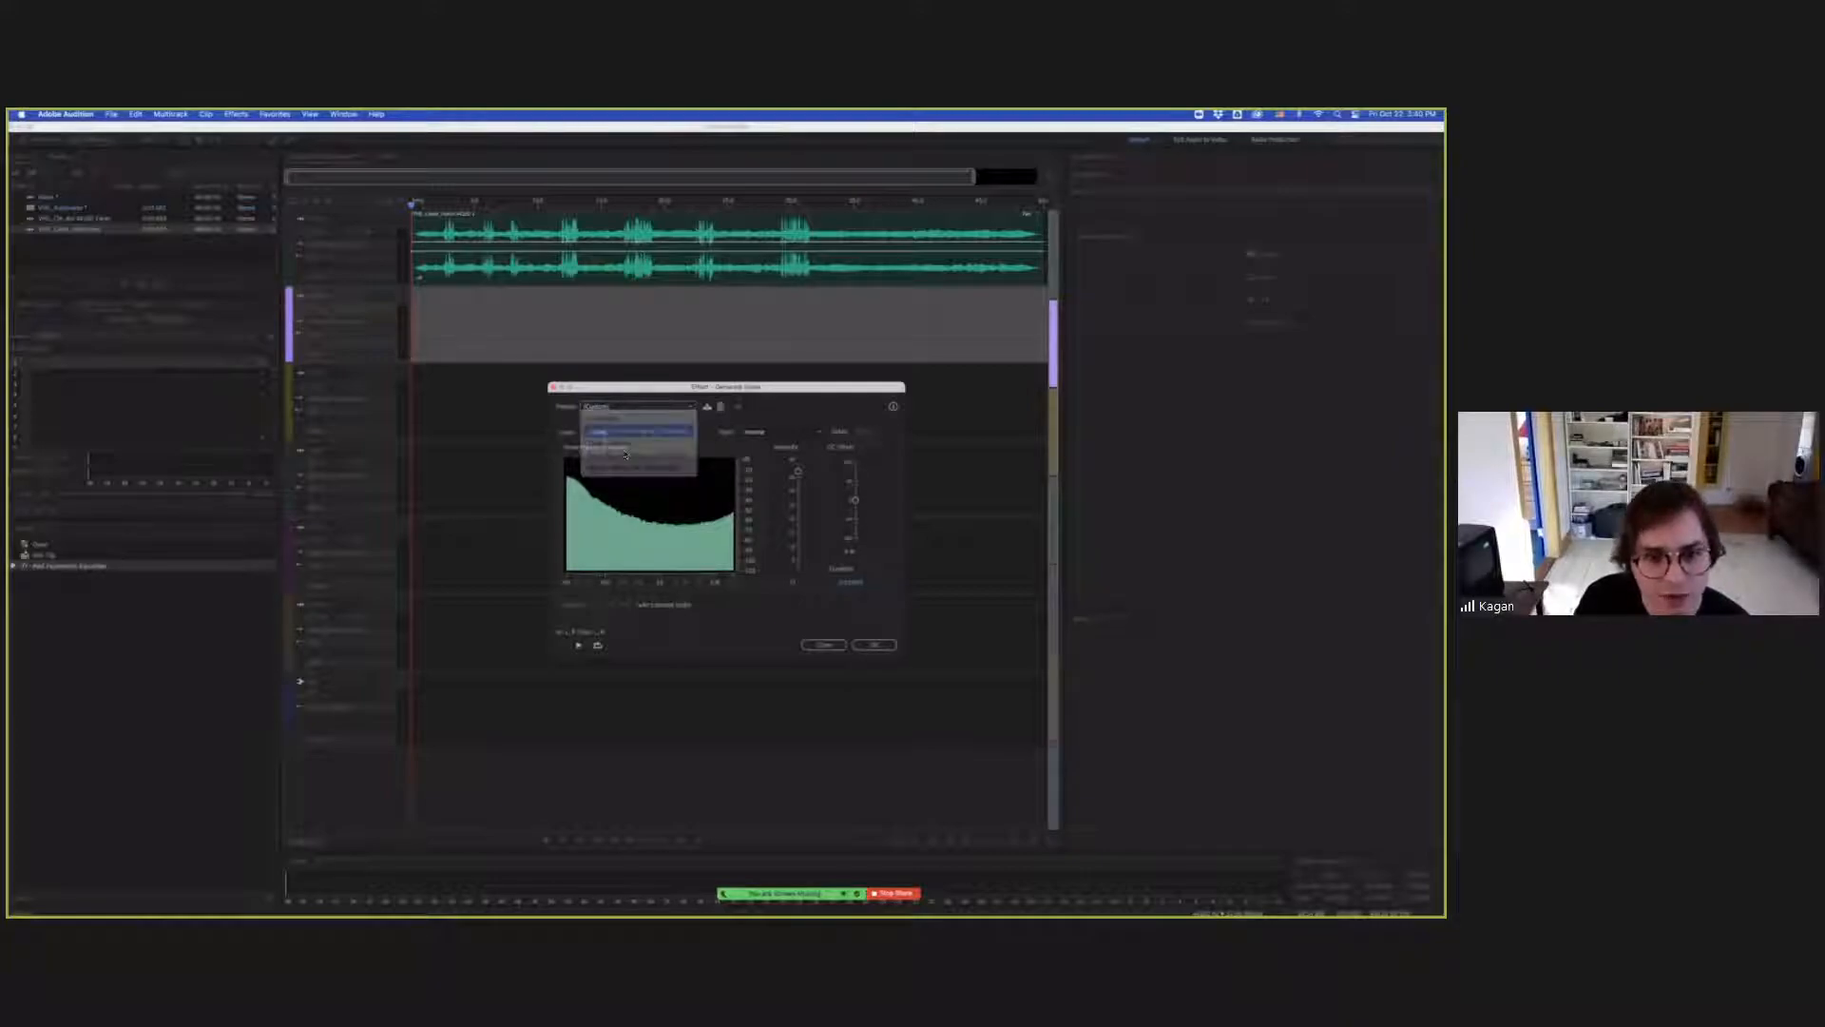
pyautogui.click(639, 407)
pyautogui.click(622, 443)
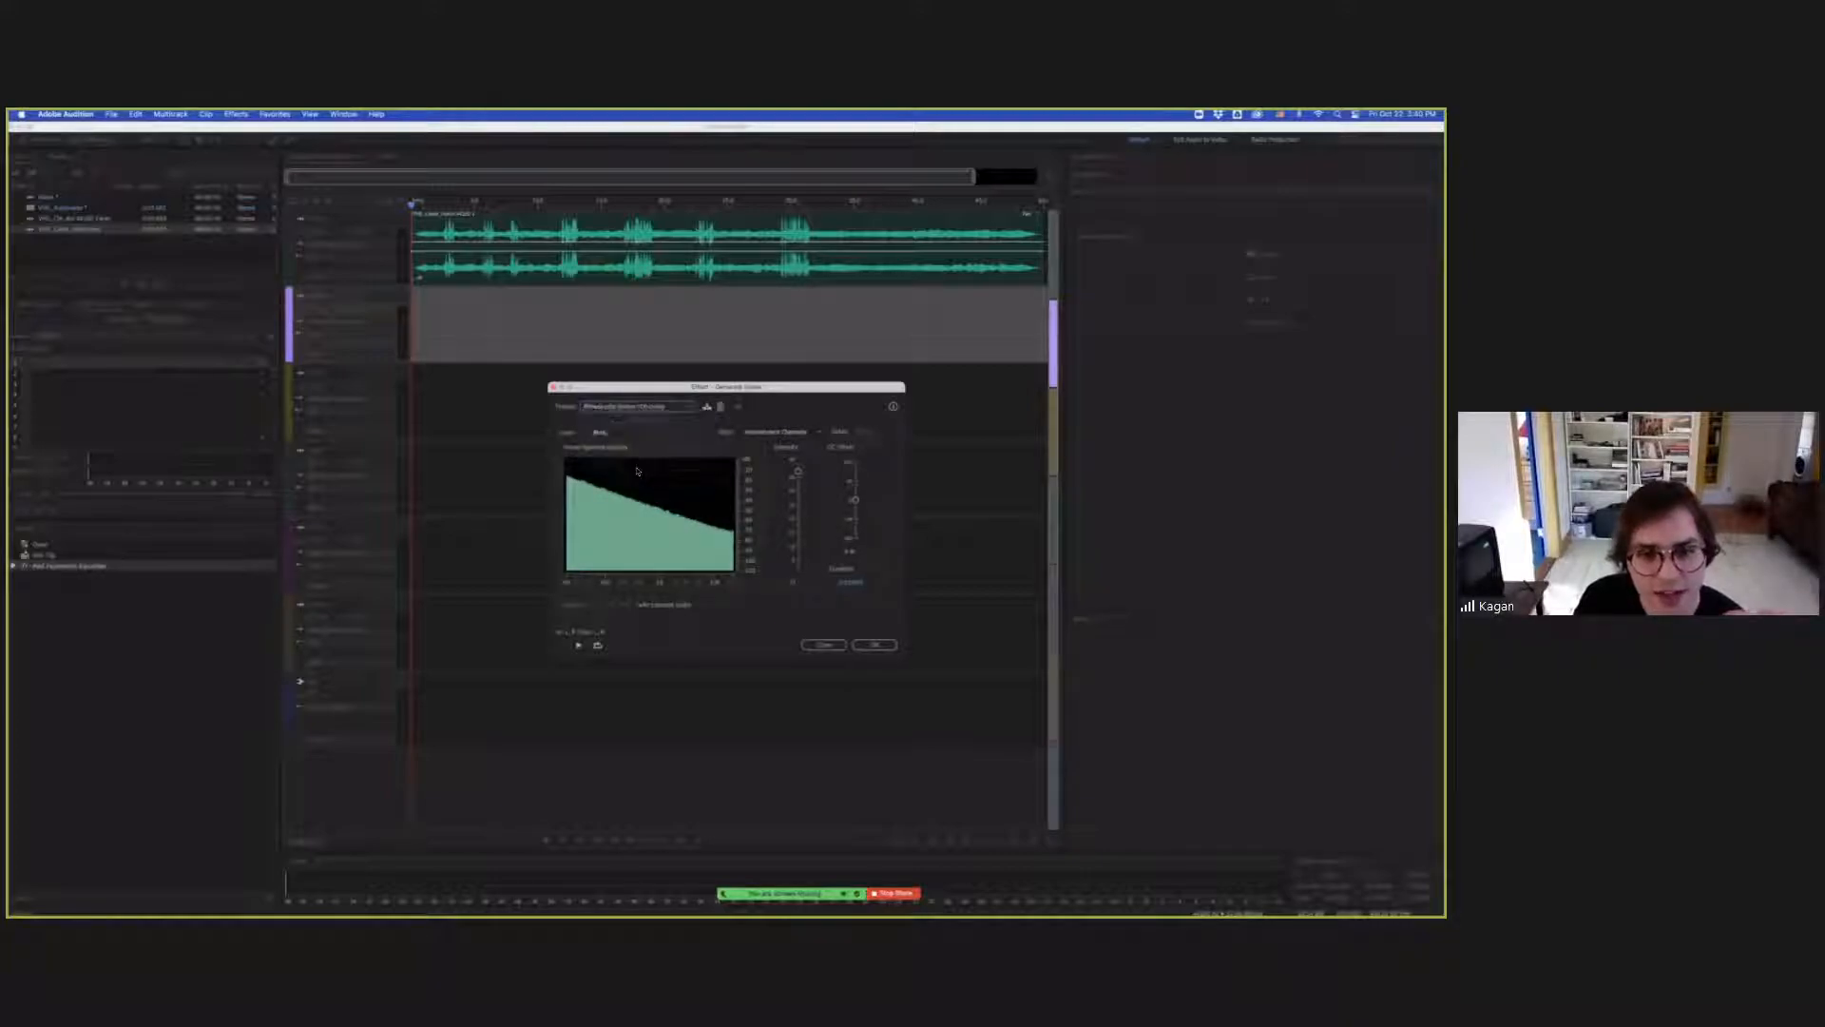
pyautogui.click(637, 407)
pyautogui.click(647, 468)
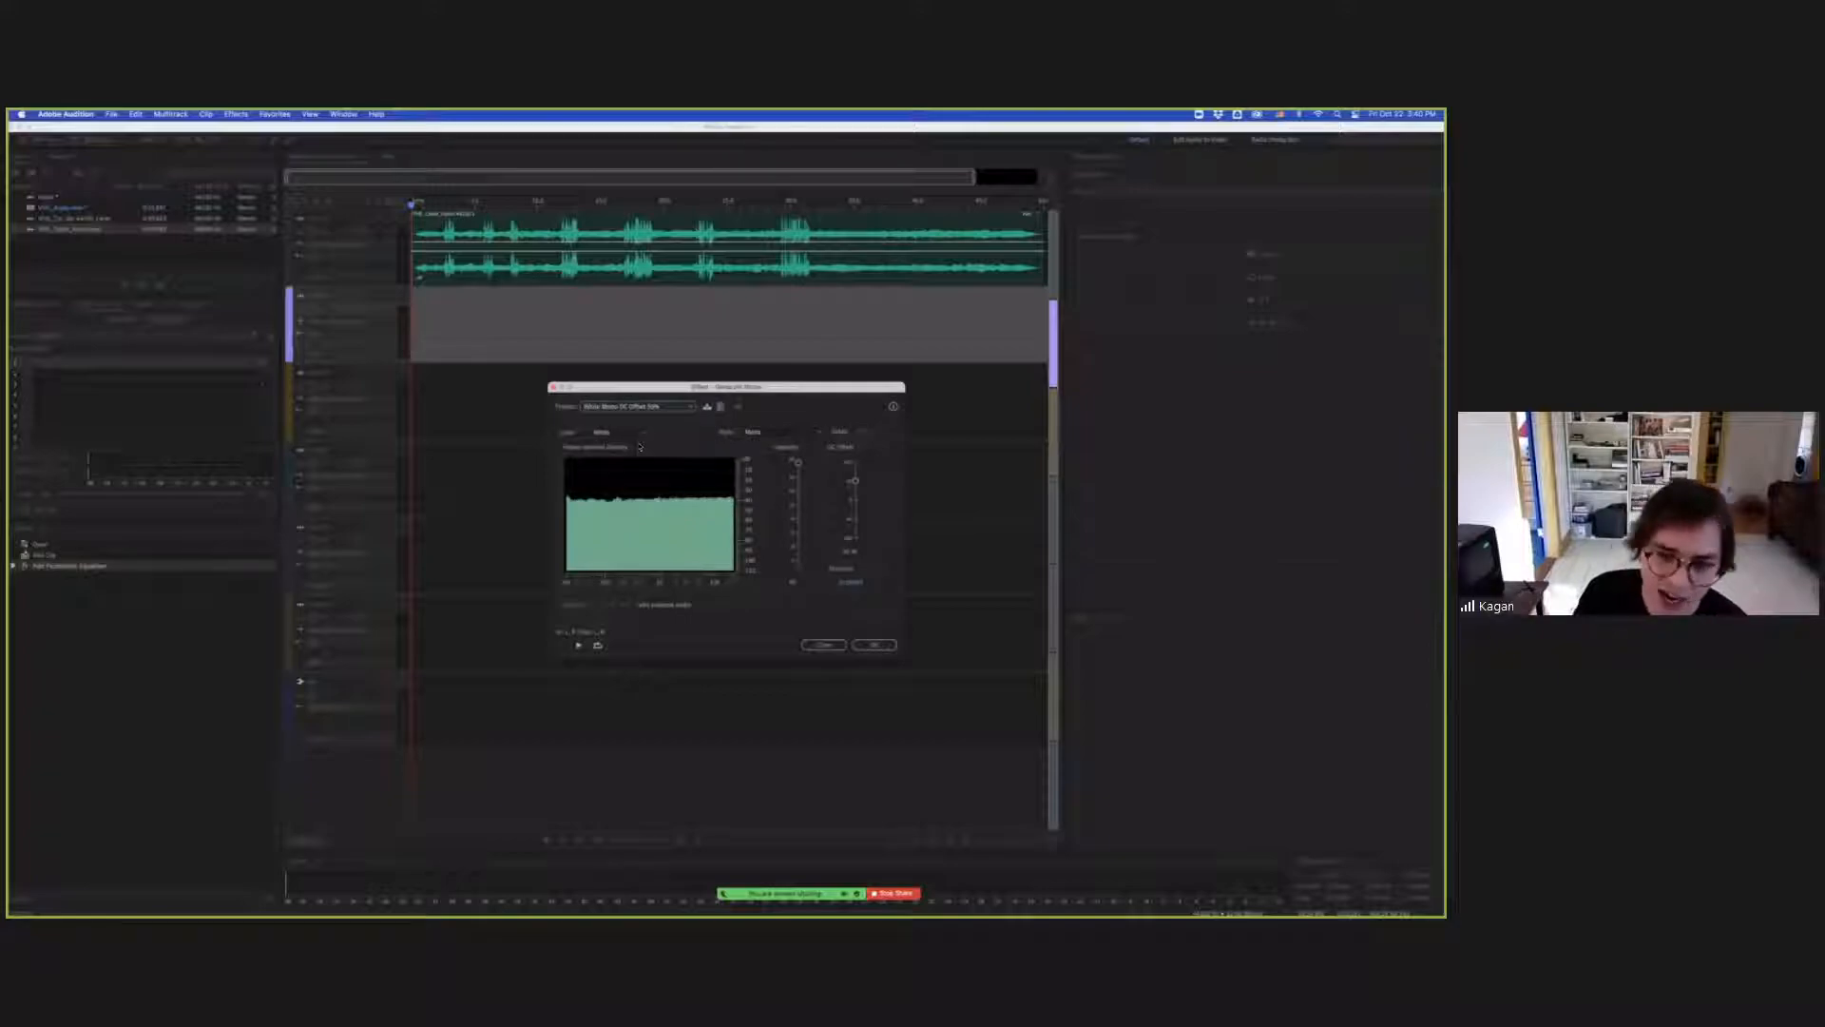
pyautogui.click(637, 407)
pyautogui.click(620, 443)
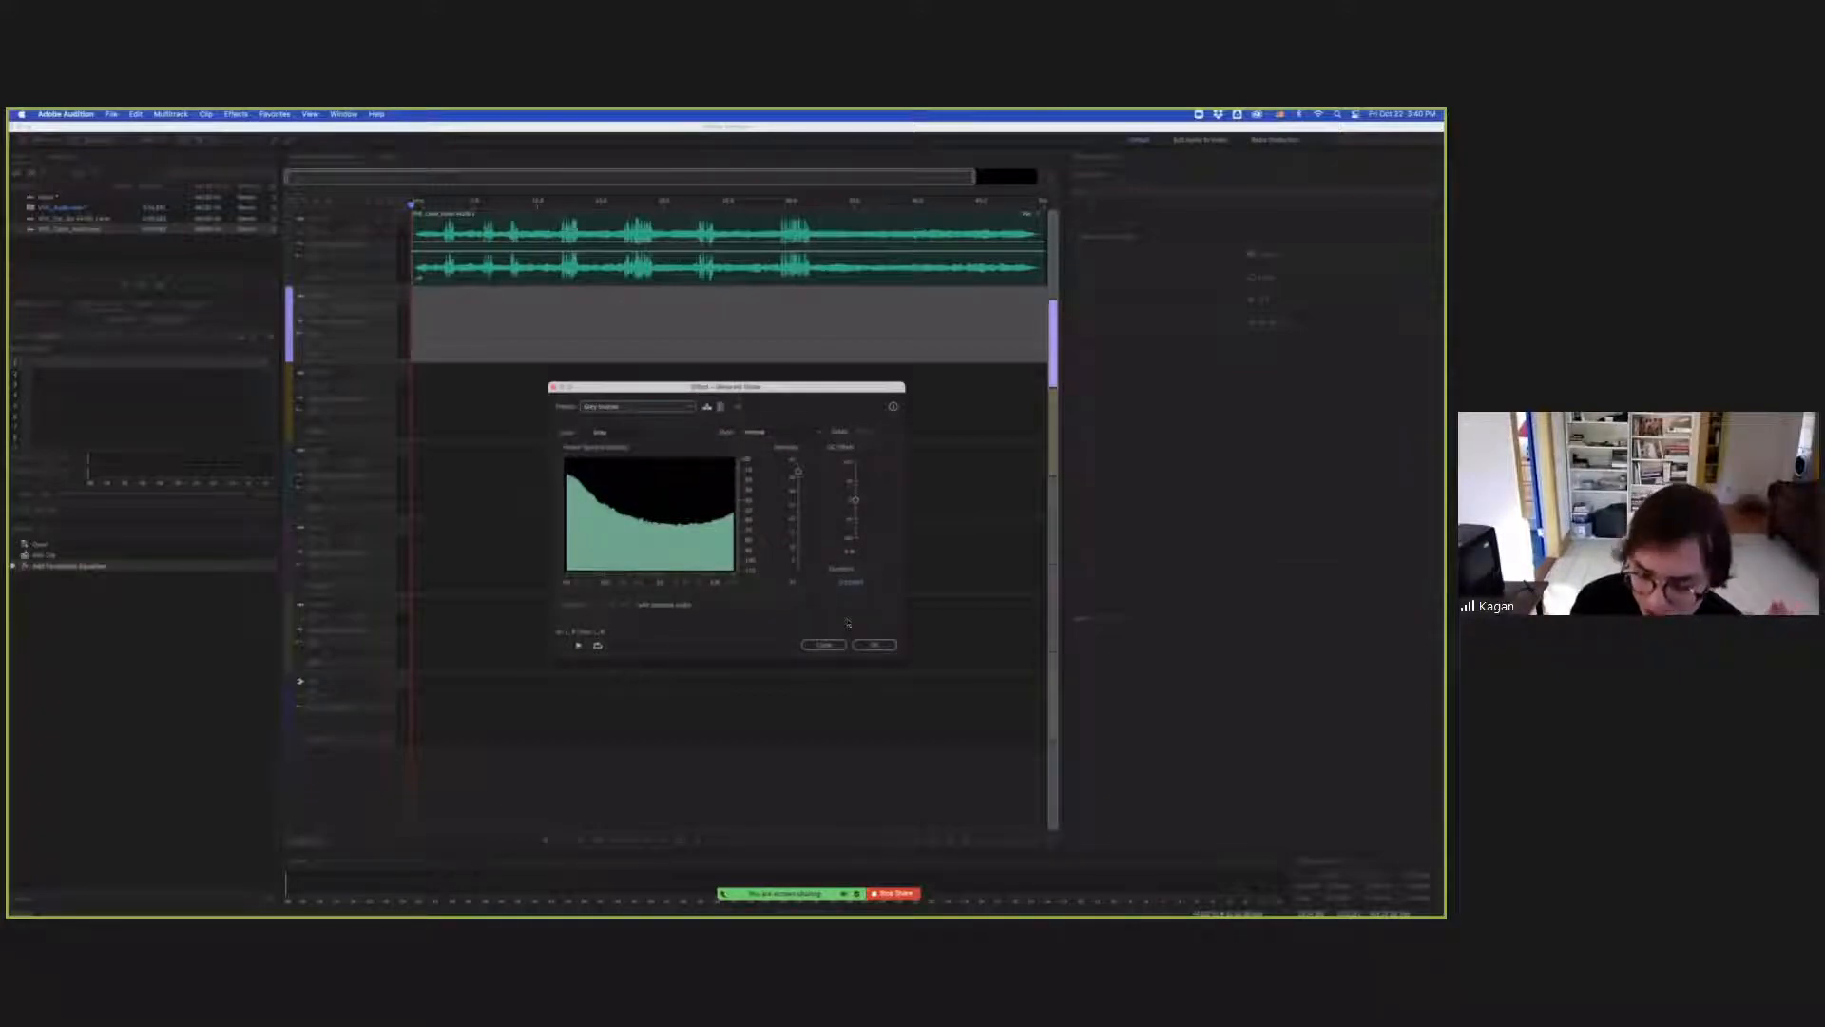
# Set the noise duration to match the Track 1 clip, preview the noise and generate it onto Track 2.
pyautogui.click(847, 582)
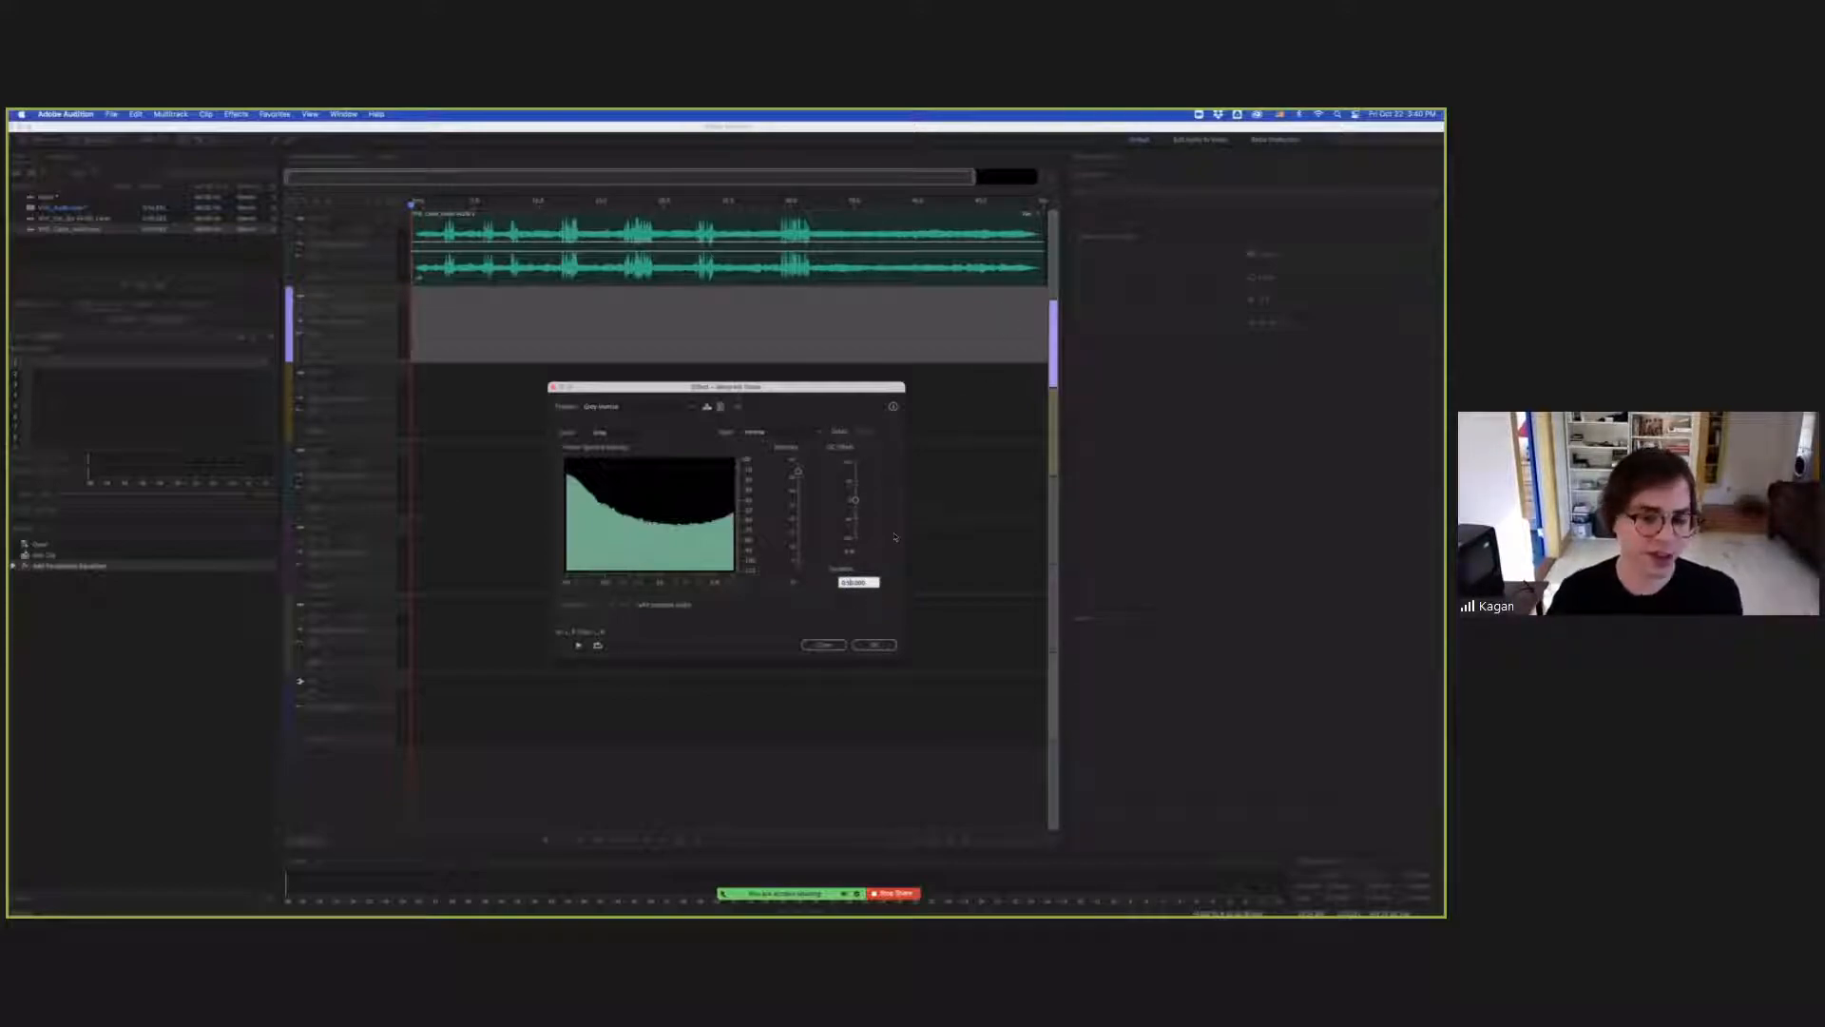
pyautogui.press('Return')
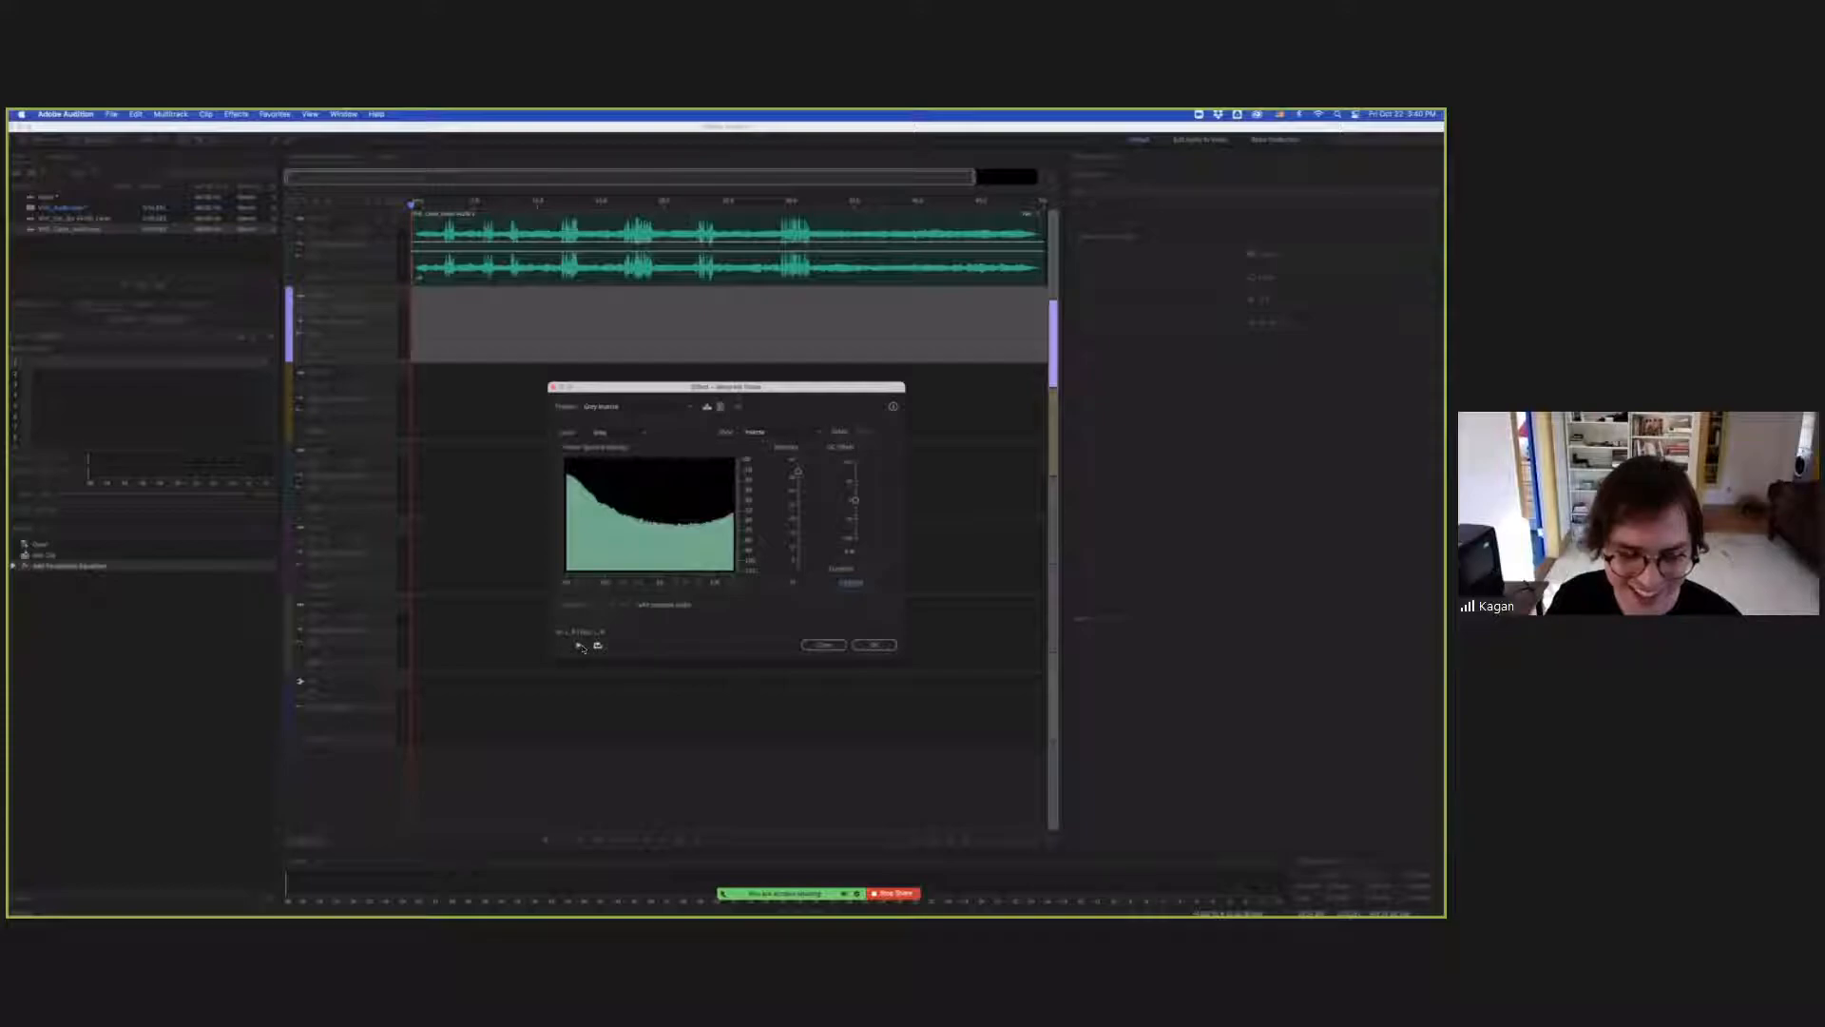
pyautogui.click(579, 646)
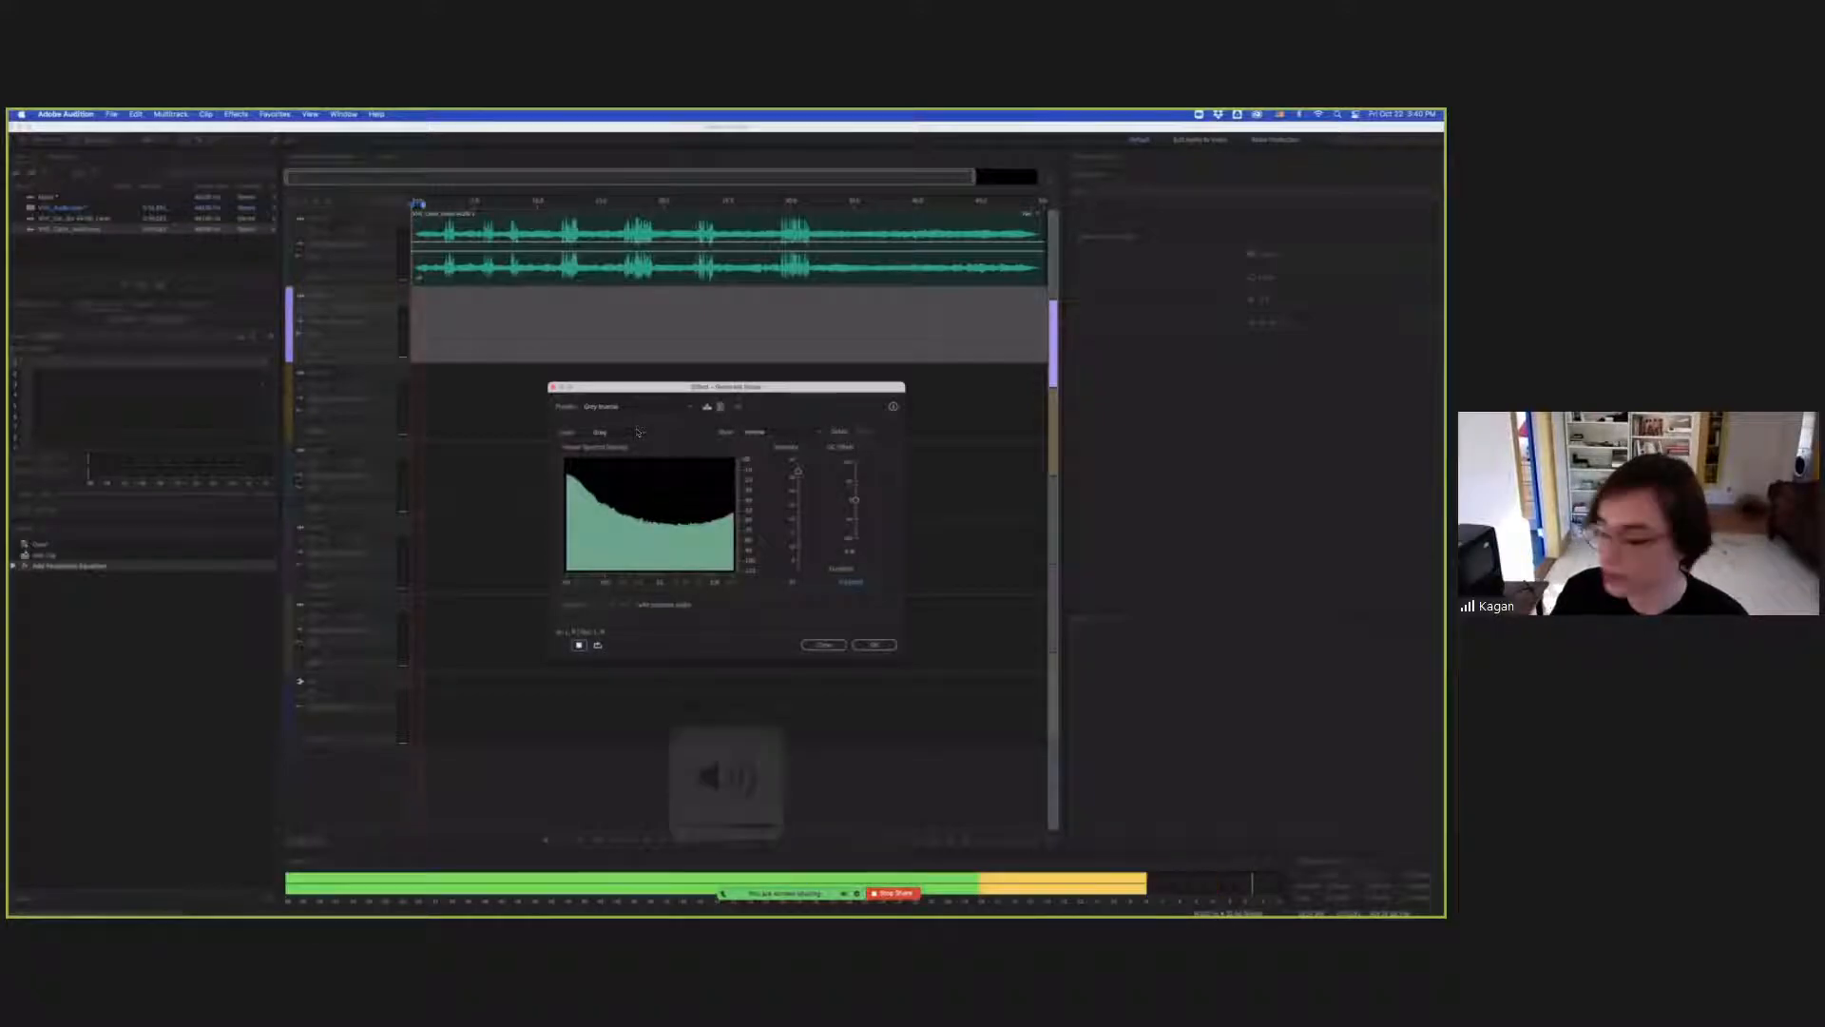
pyautogui.press('space')
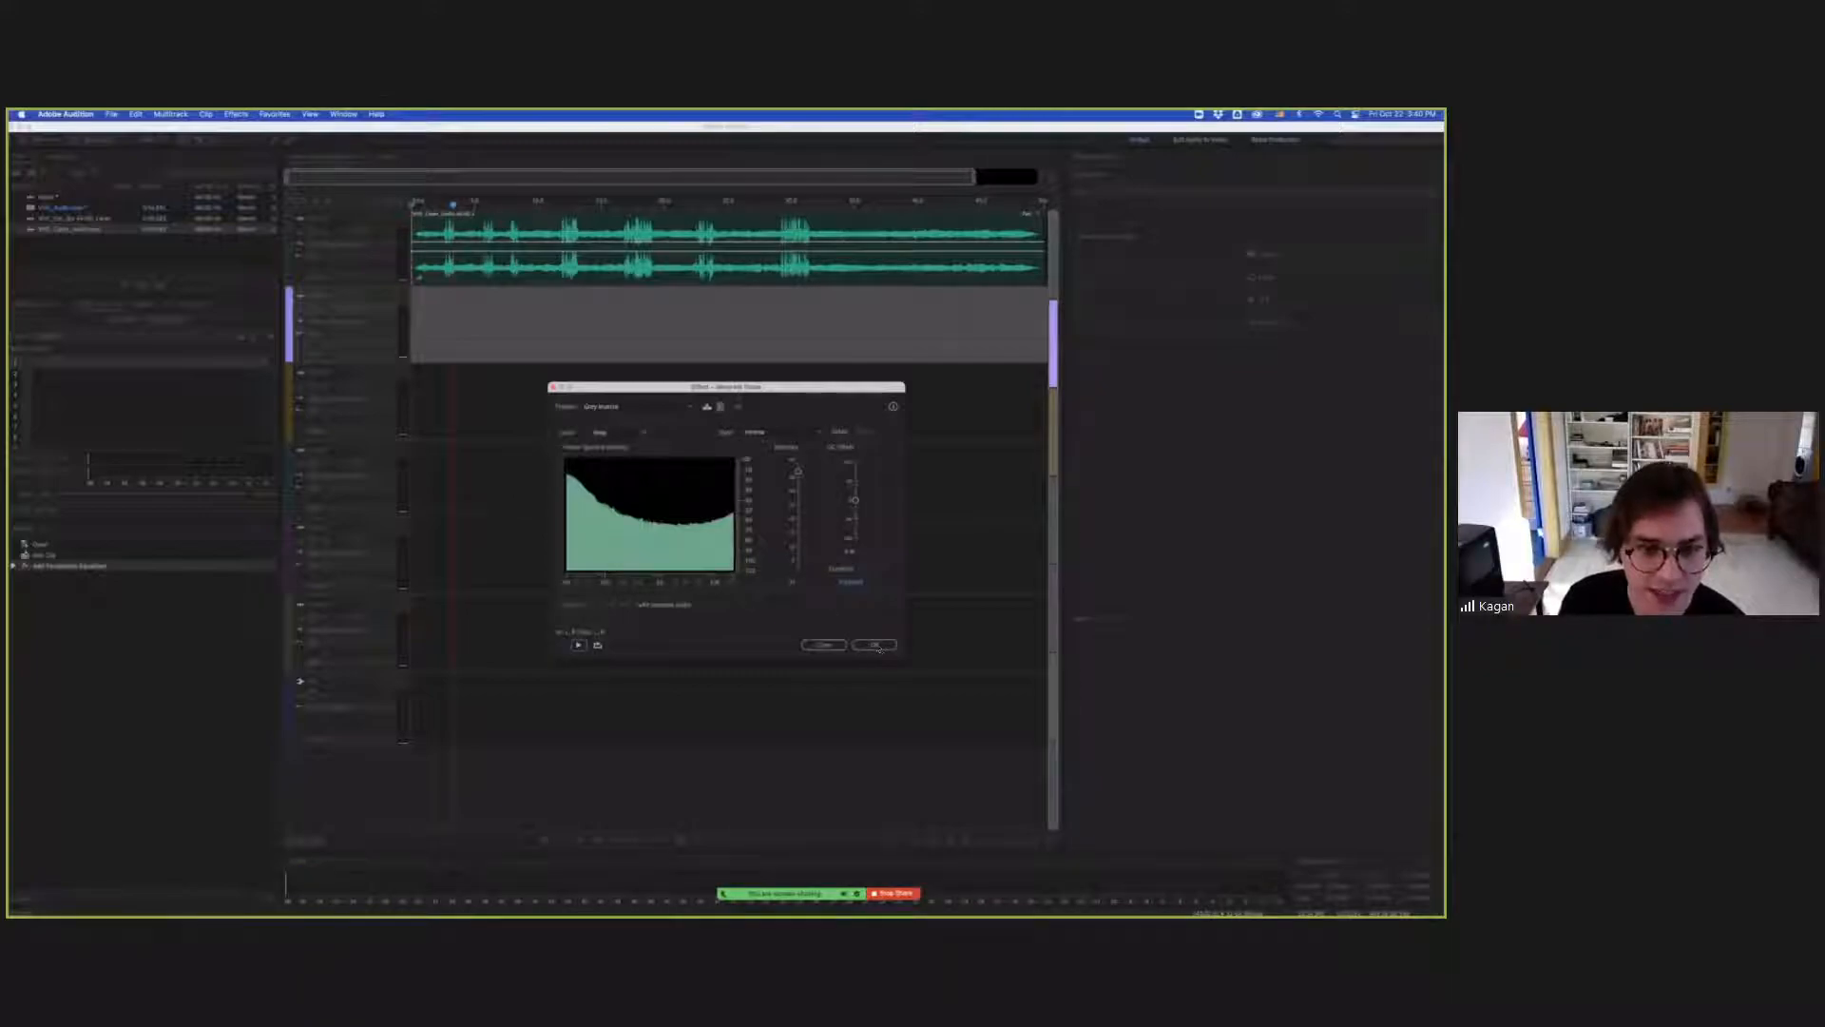
pyautogui.click(882, 649)
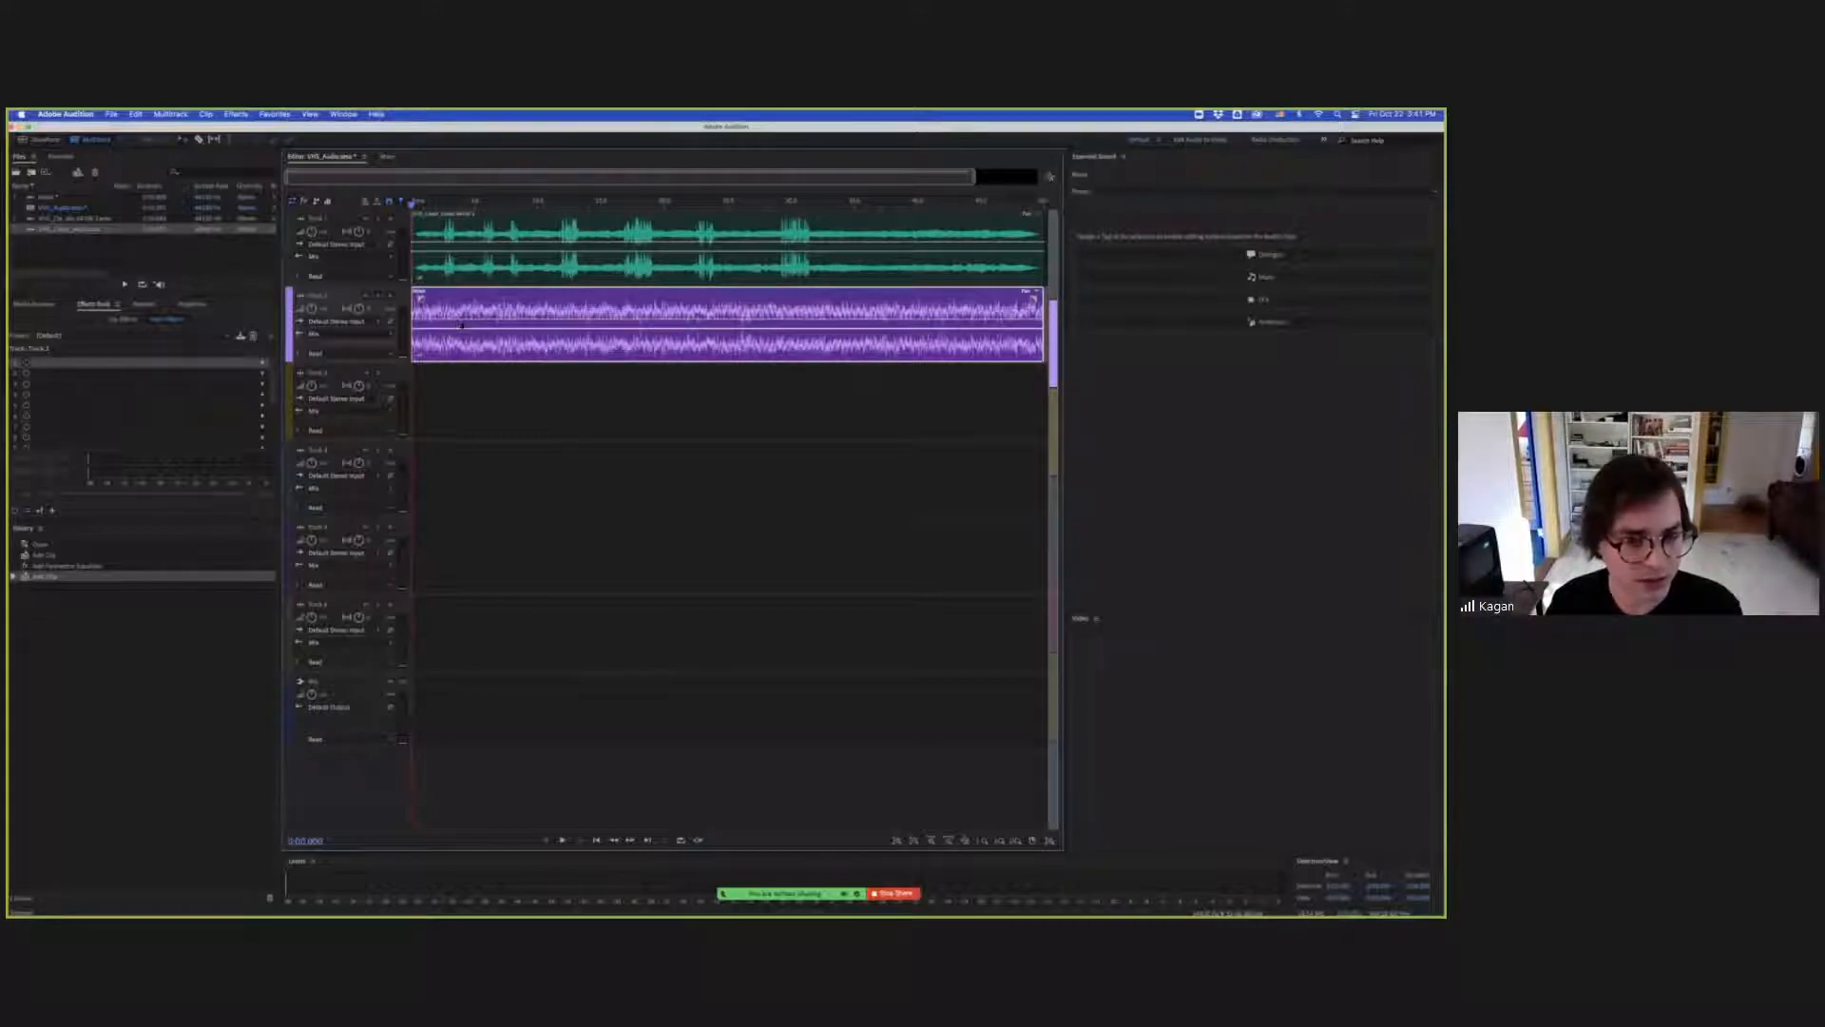
# Play the mix briefly and lower the volume envelope of the noise clip on Track 2.
pyautogui.press('space')
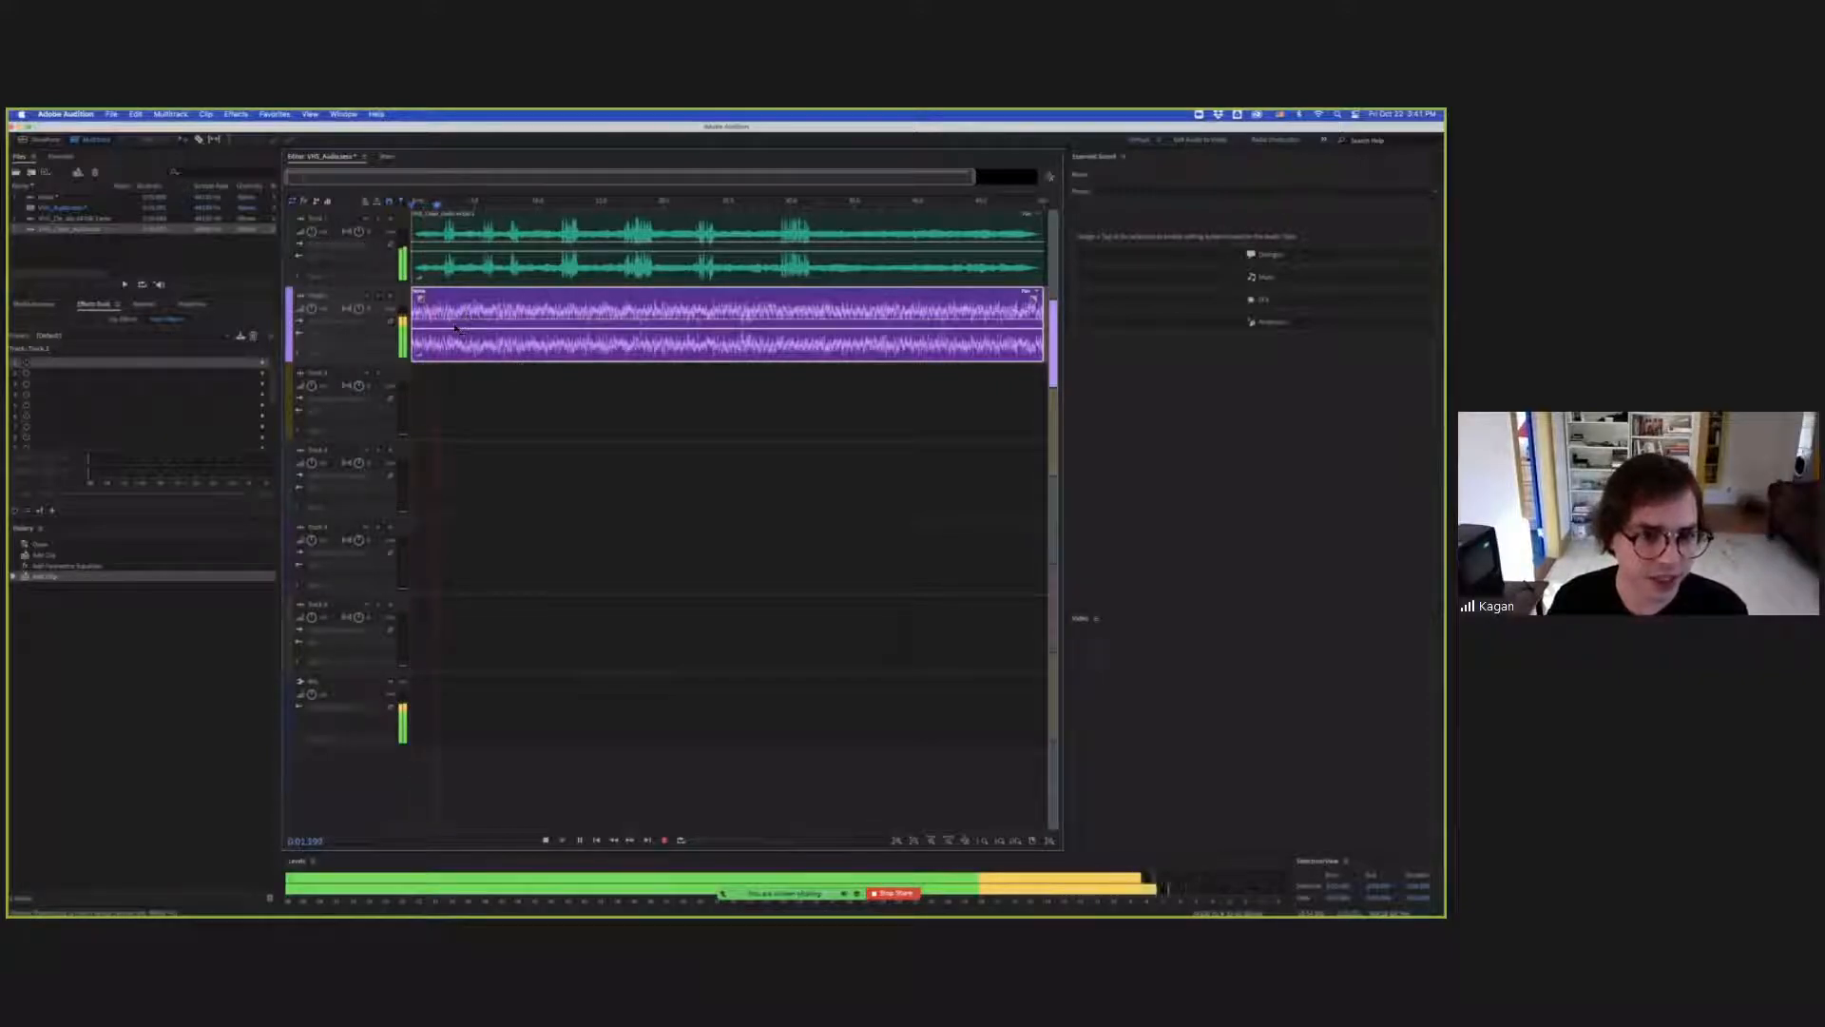
pyautogui.press('space')
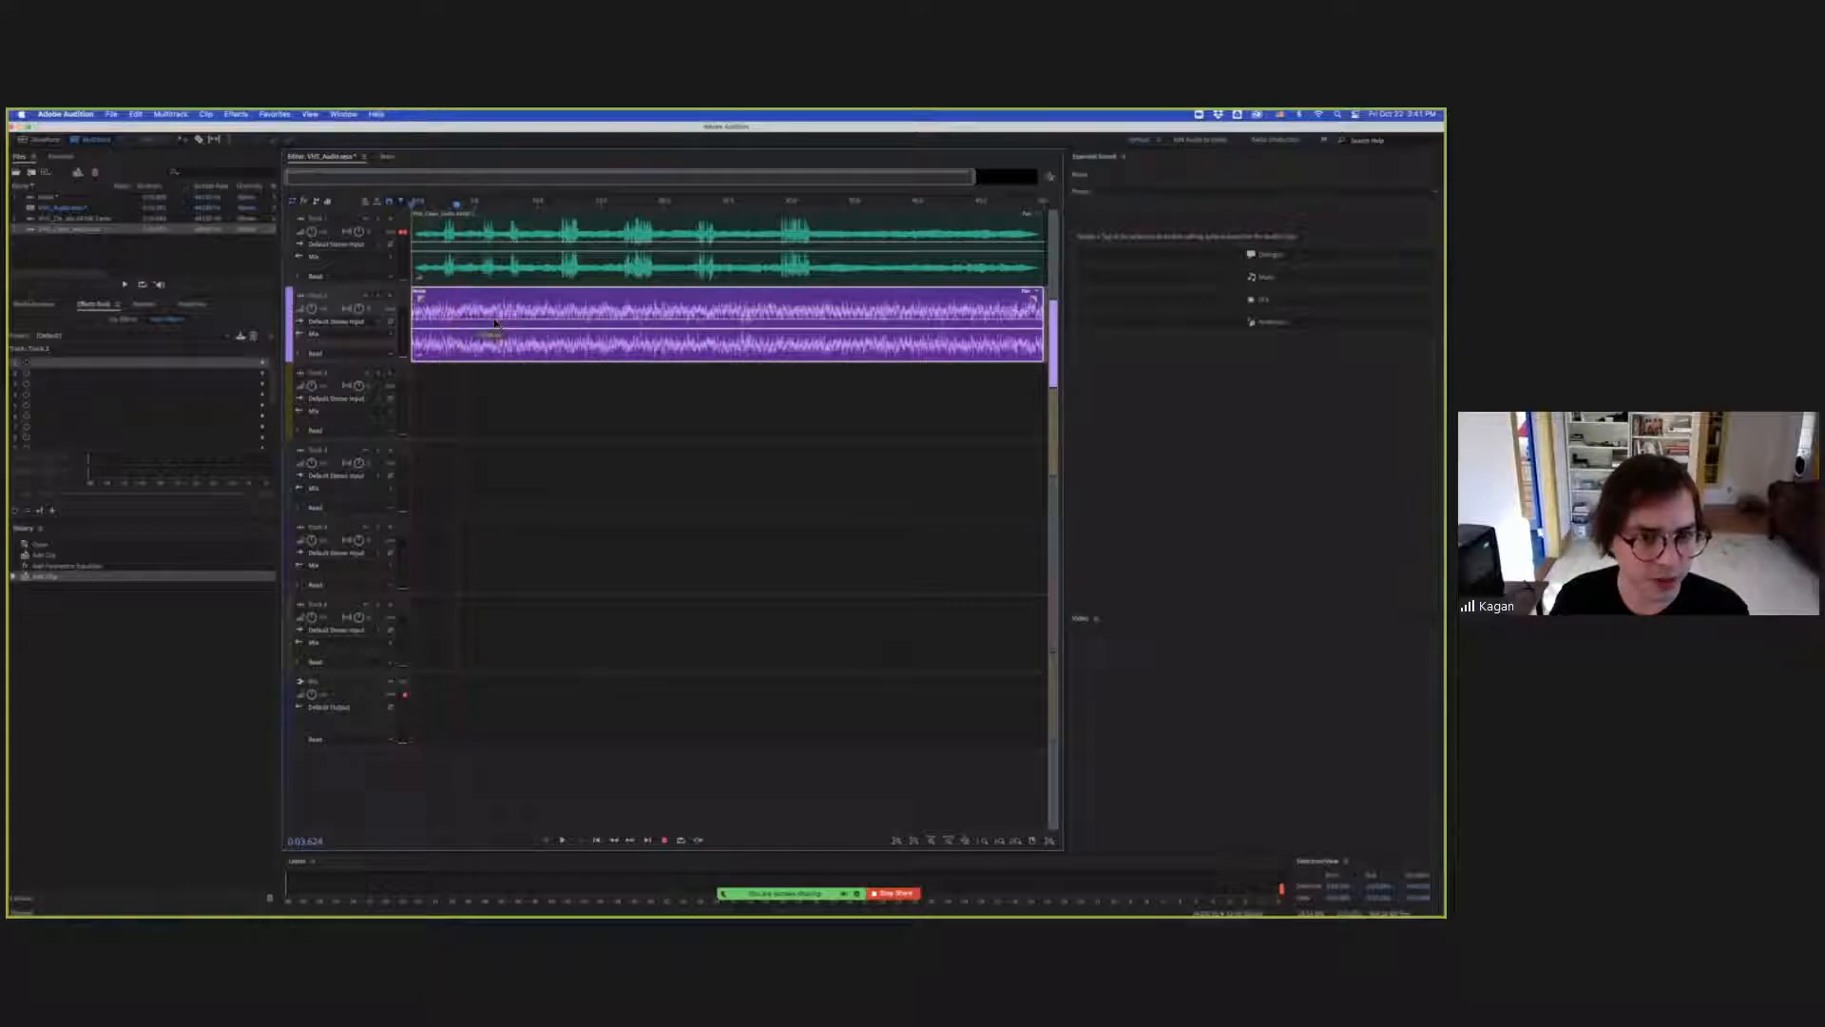
pyautogui.moveTo(494, 323); pyautogui.dragTo(491, 338)
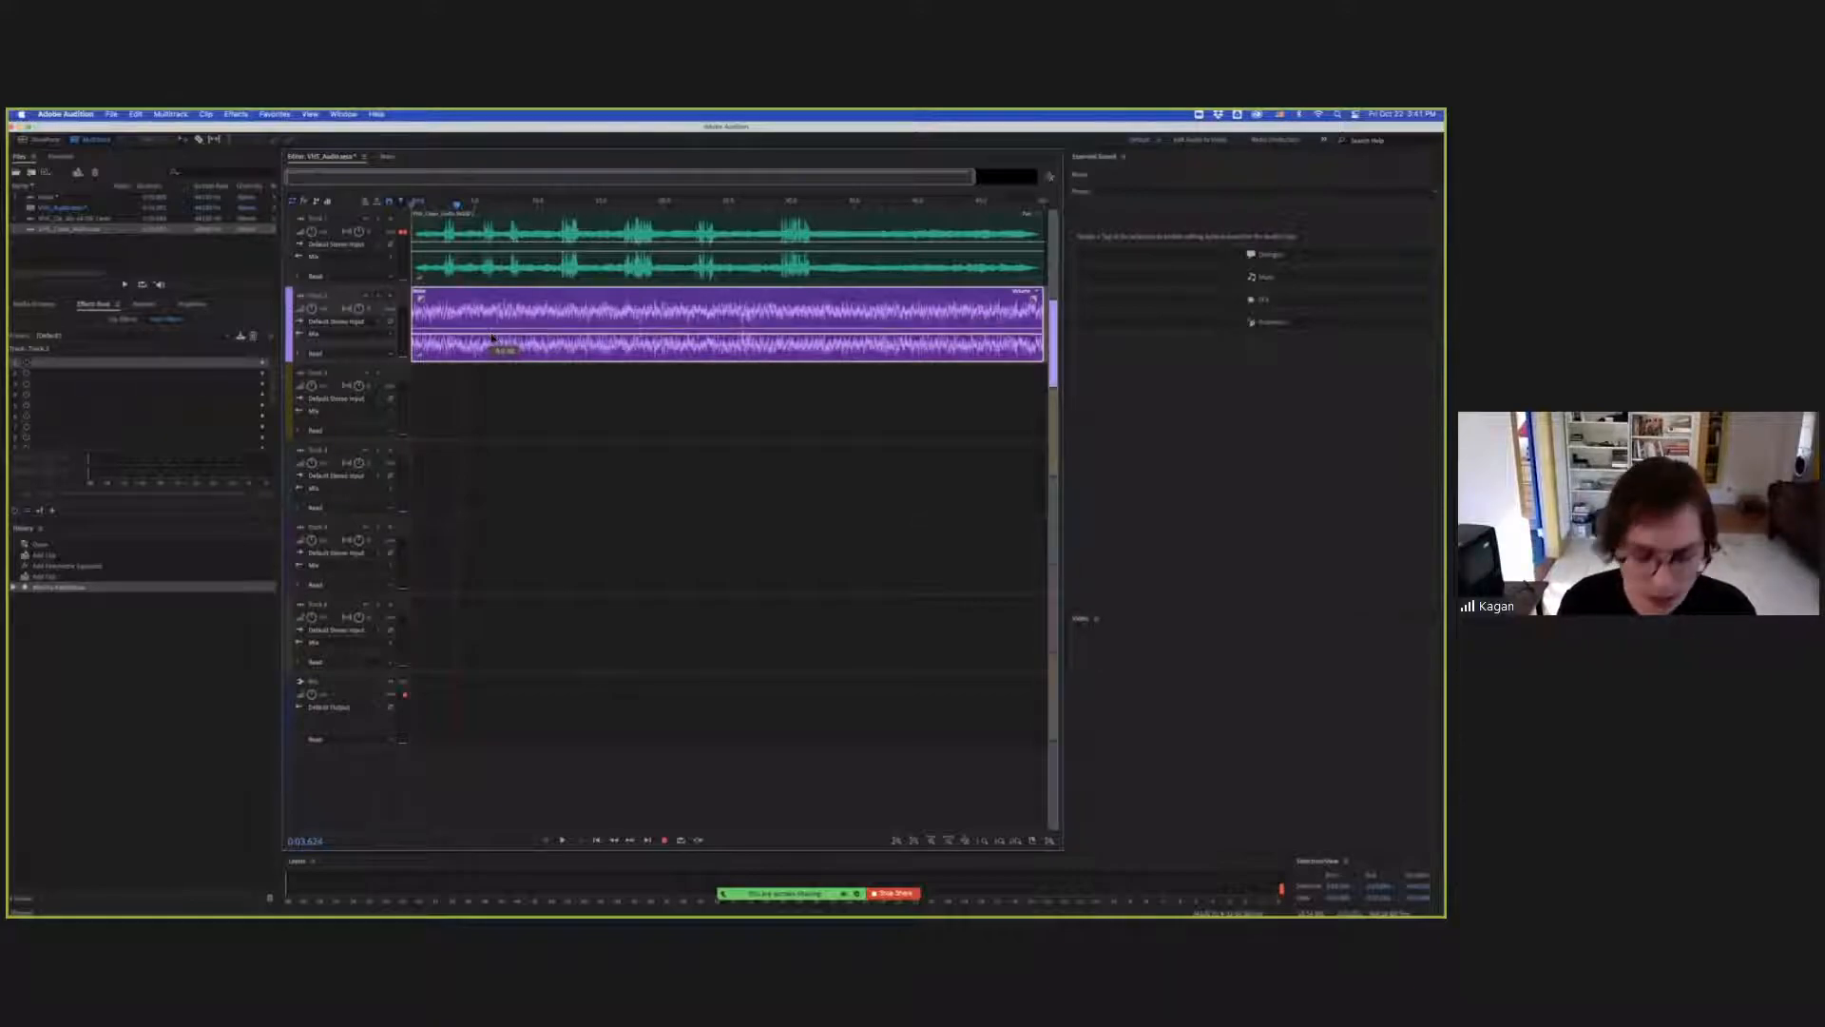
pyautogui.moveTo(491, 339); pyautogui.dragTo(491, 339)
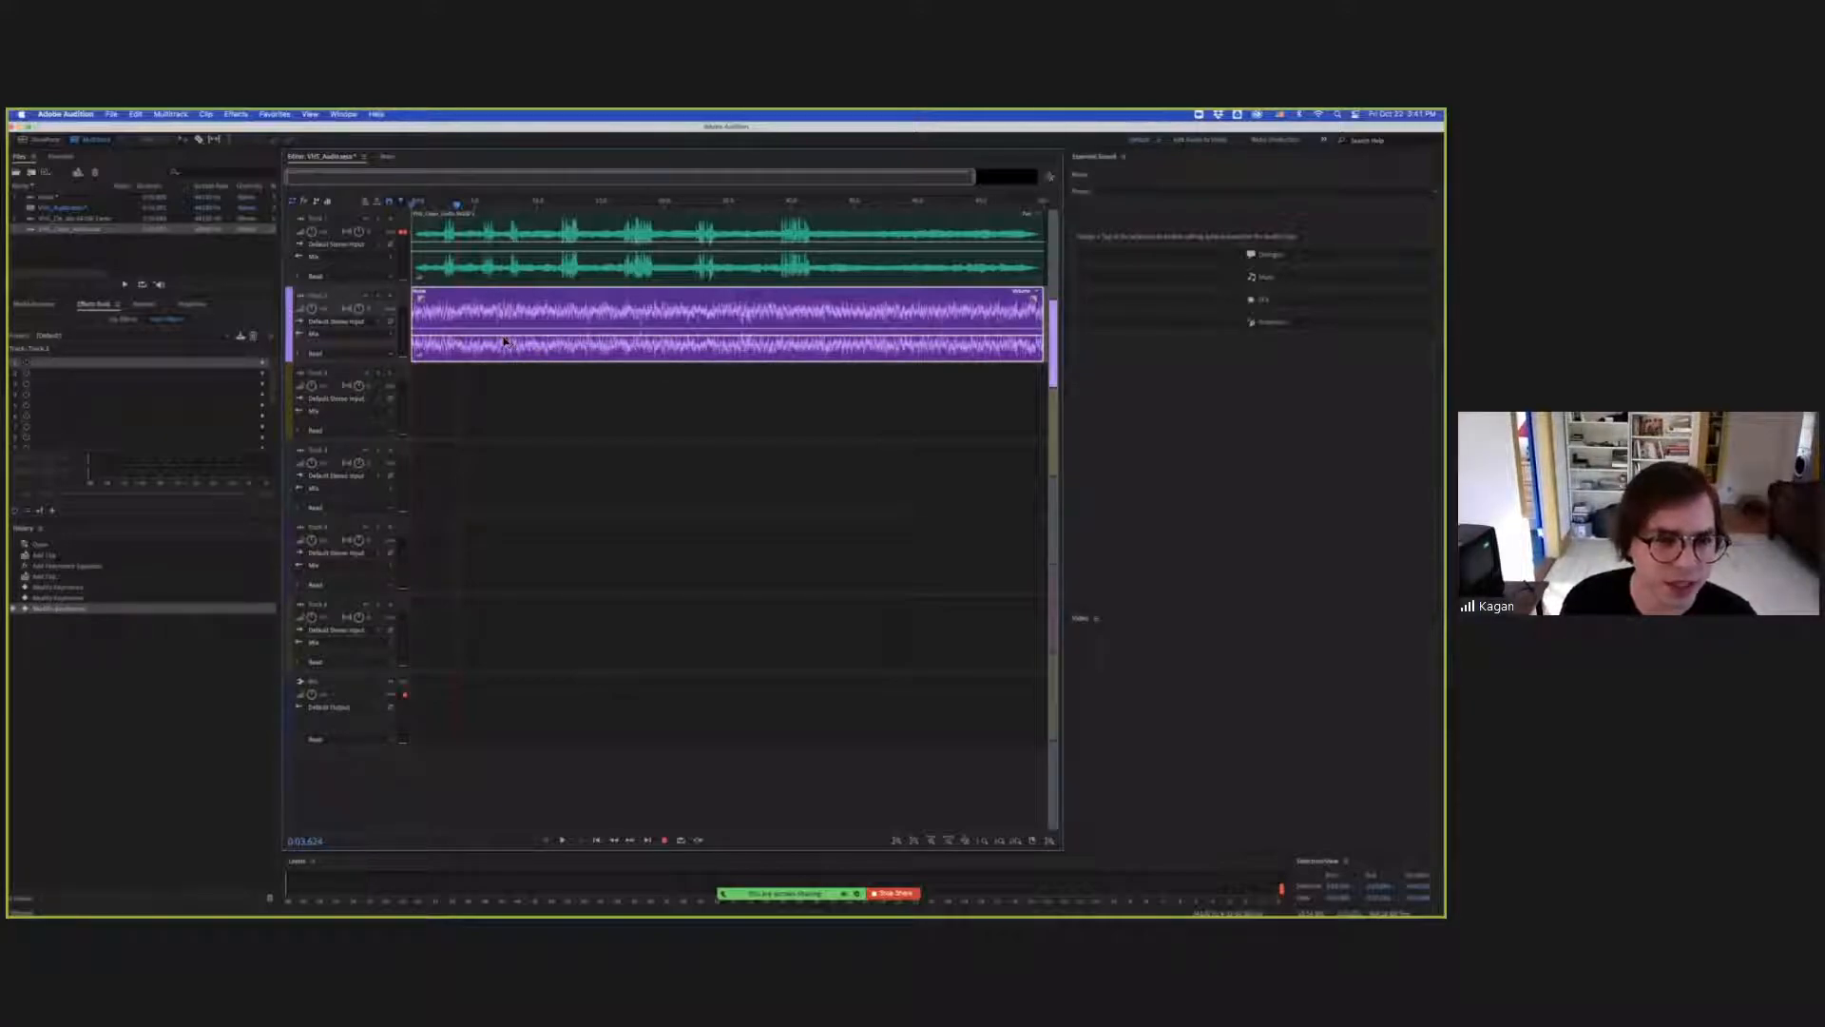
pyautogui.moveTo(503, 336); pyautogui.dragTo(503, 339)
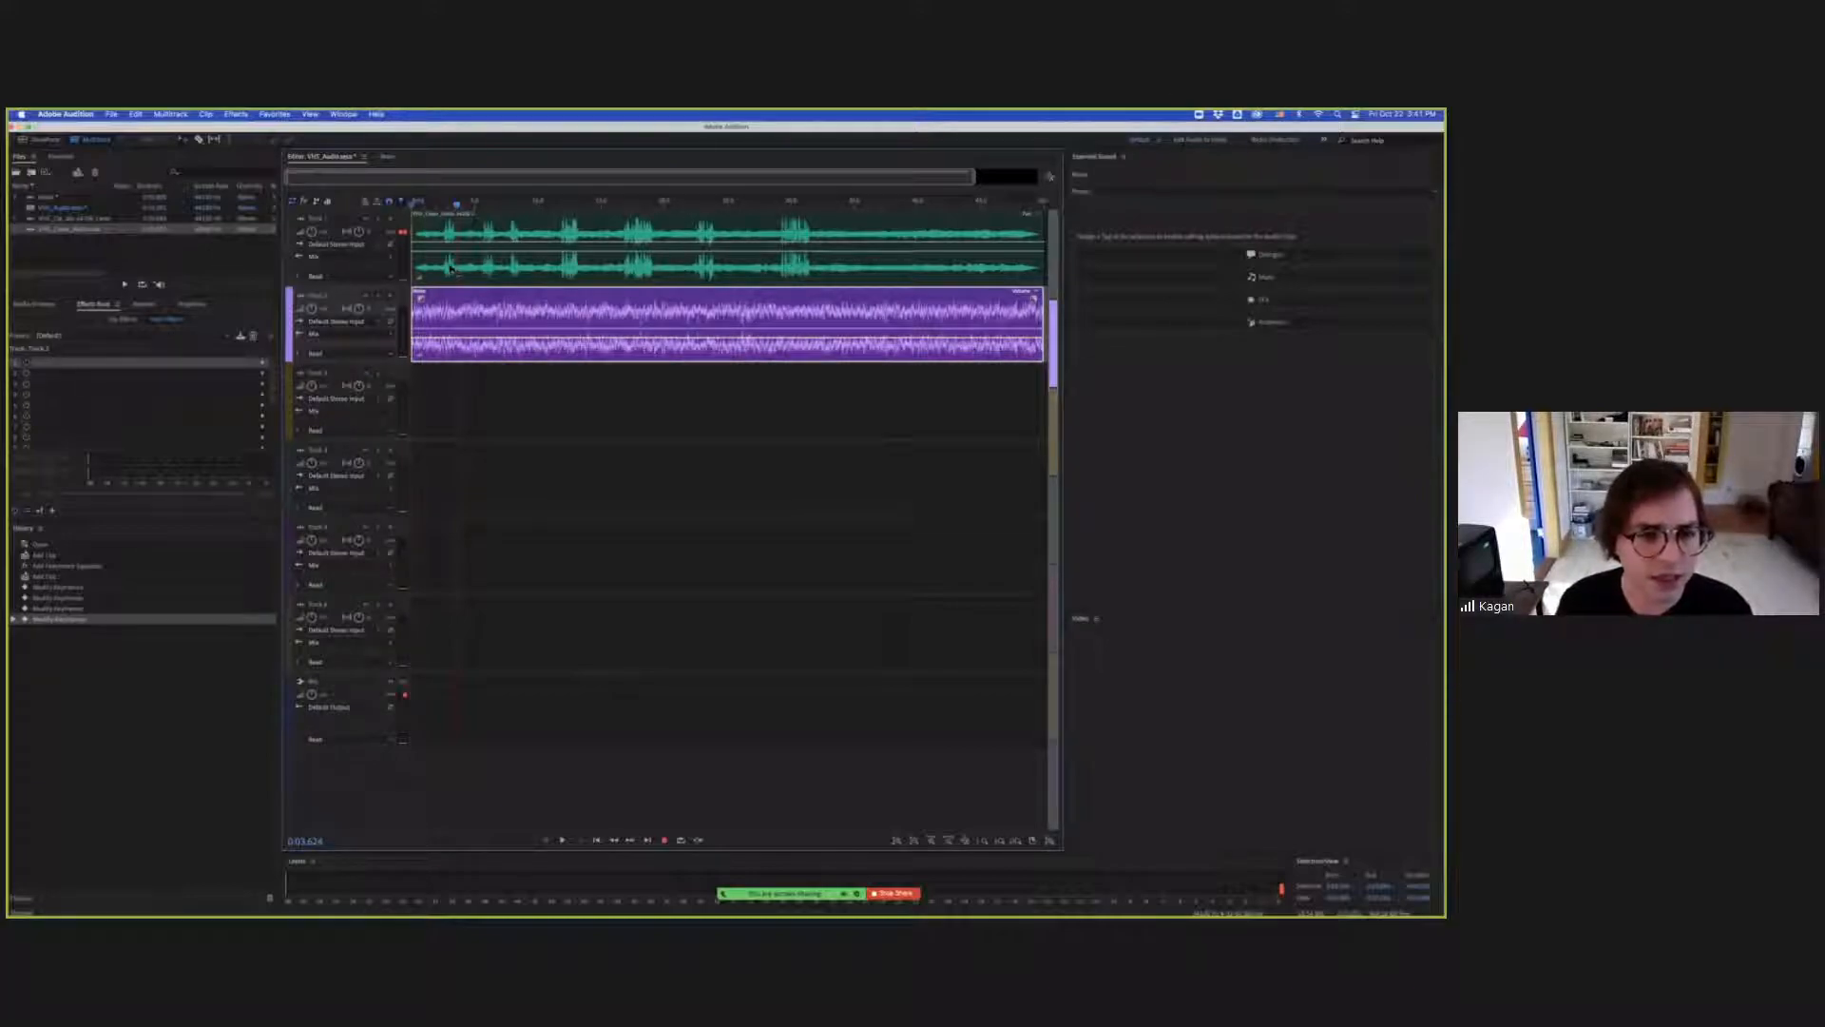
# Reduce the Track 2 noise clip's volume further, checking its balance against Track 1 in short playbacks.
pyautogui.press('space')
pyautogui.press('space')
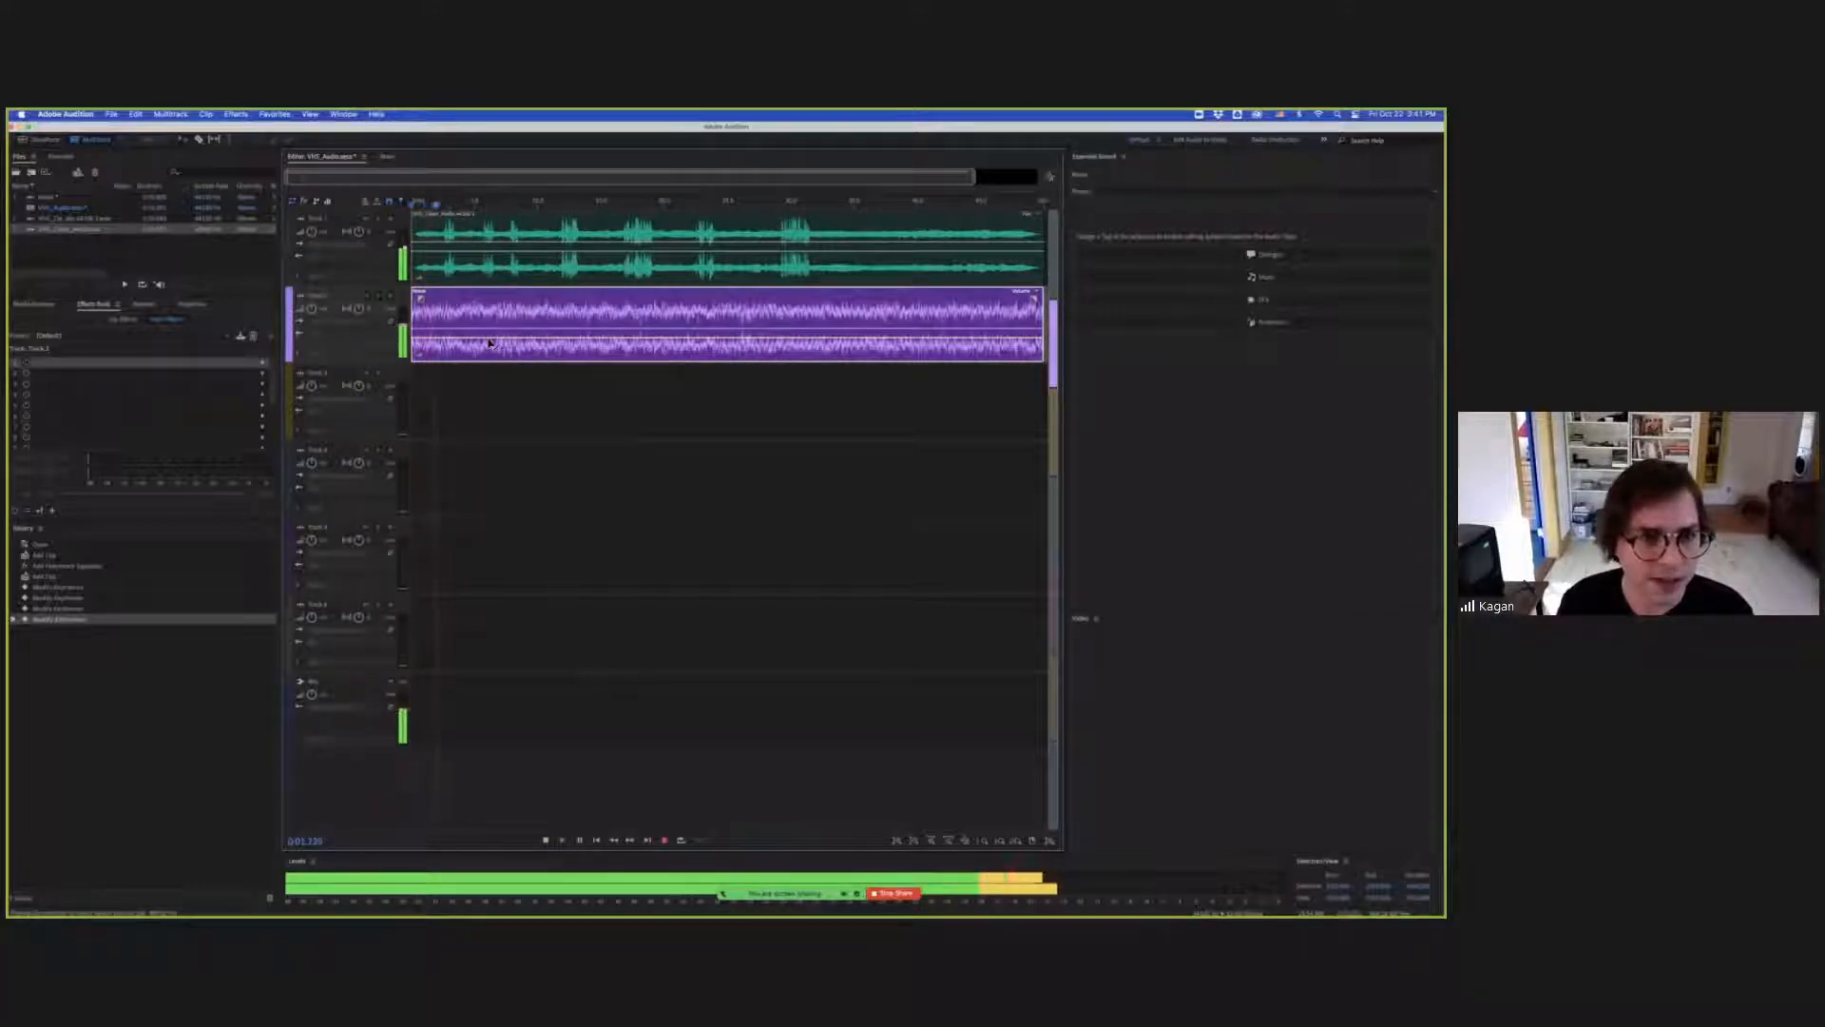
pyautogui.press('space')
pyautogui.moveTo(489, 337); pyautogui.dragTo(490, 343)
pyautogui.press('space')
pyautogui.press('space')
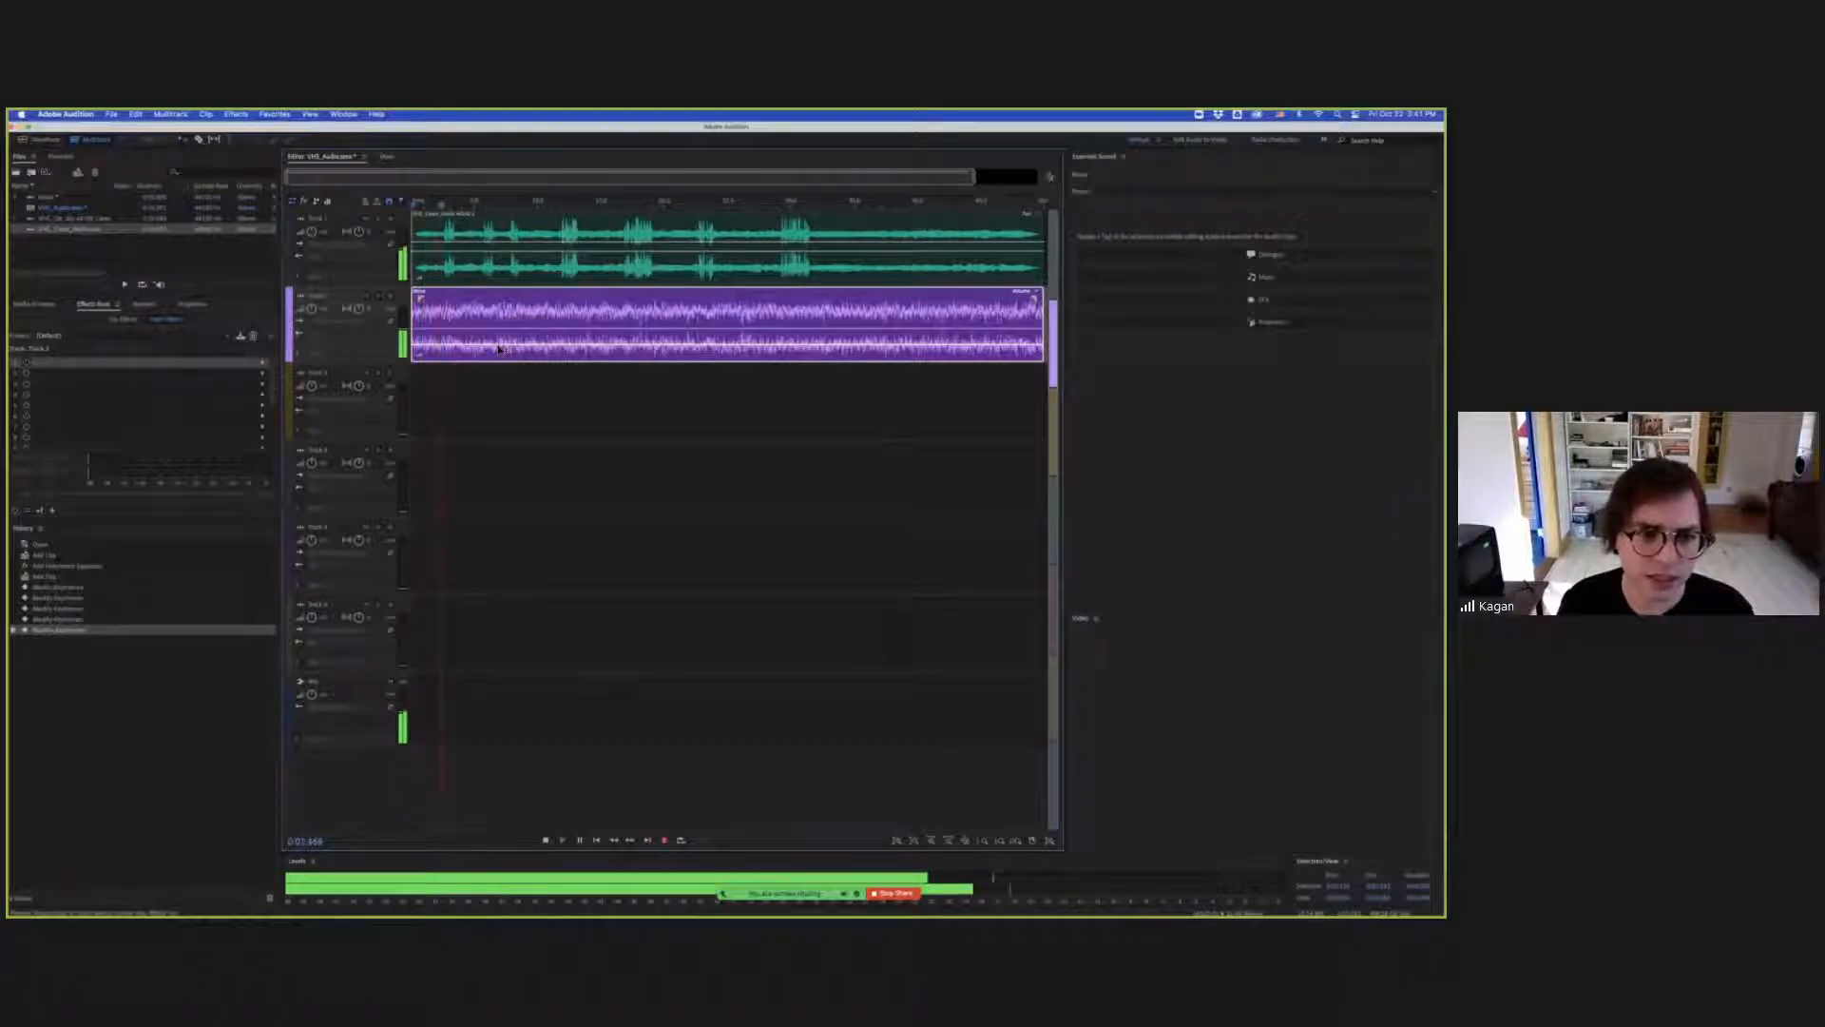
pyautogui.press('space')
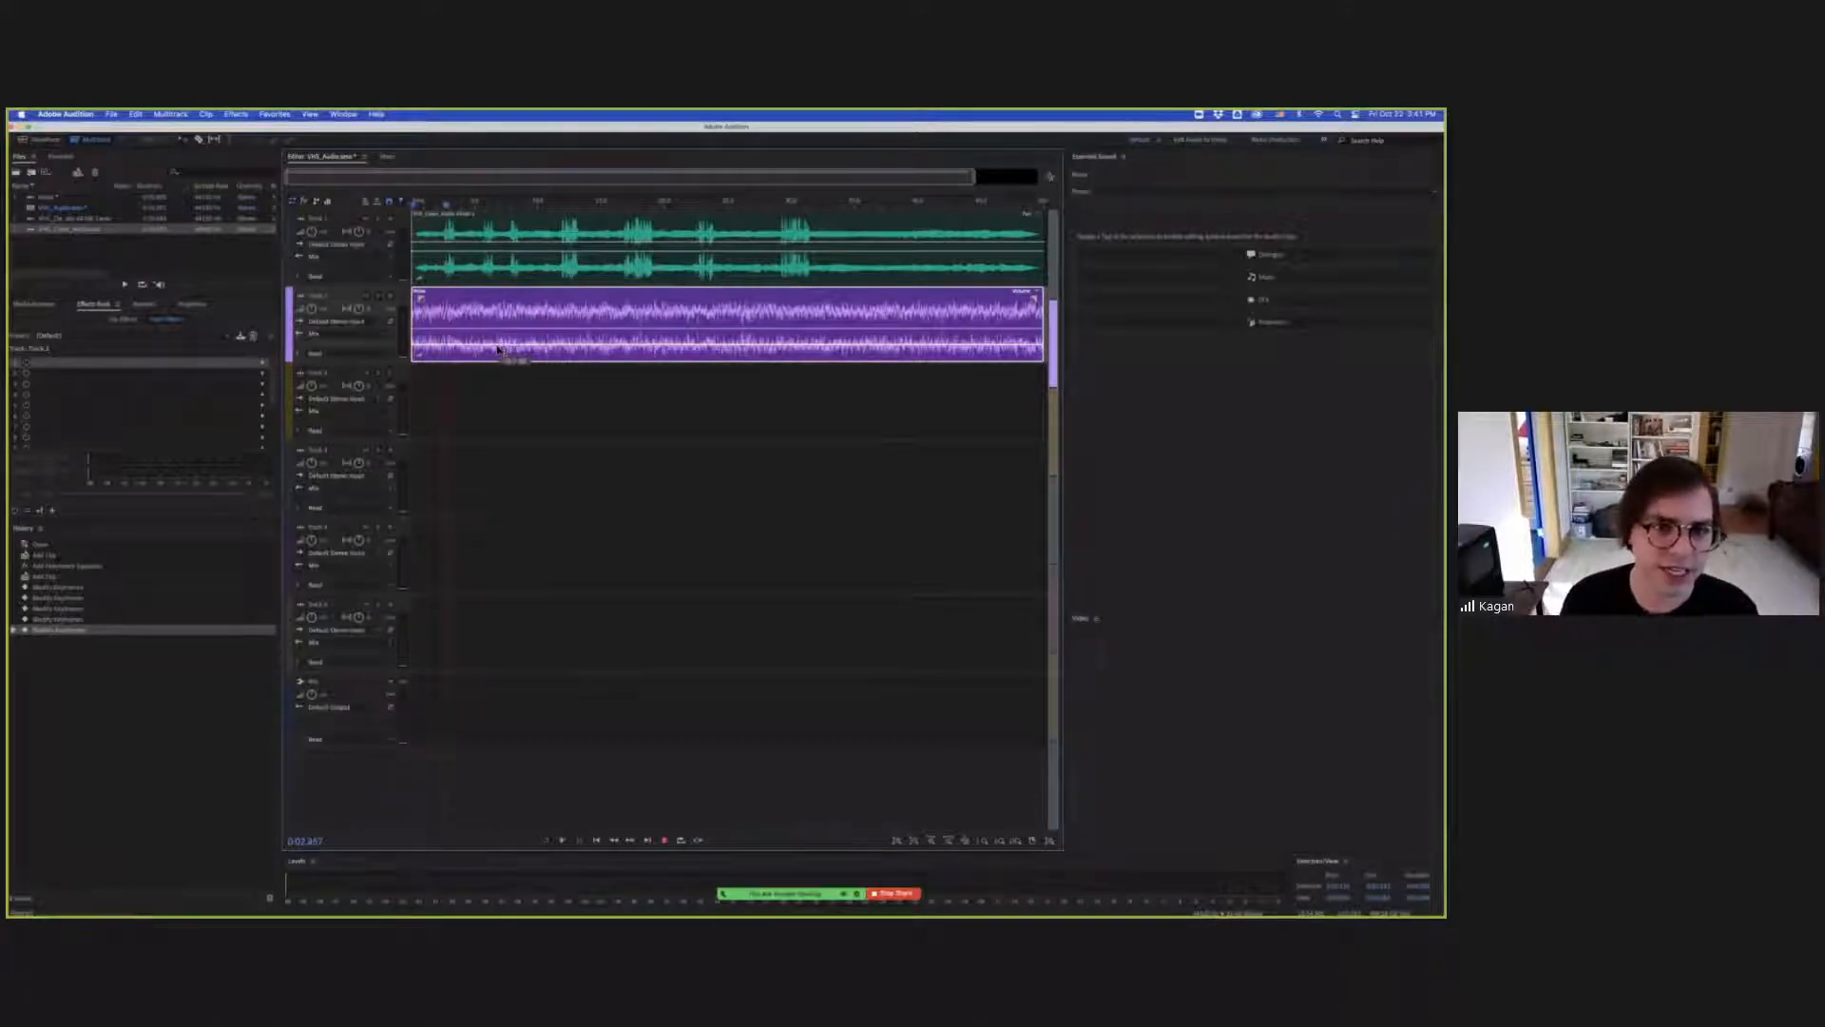
pyautogui.press('space')
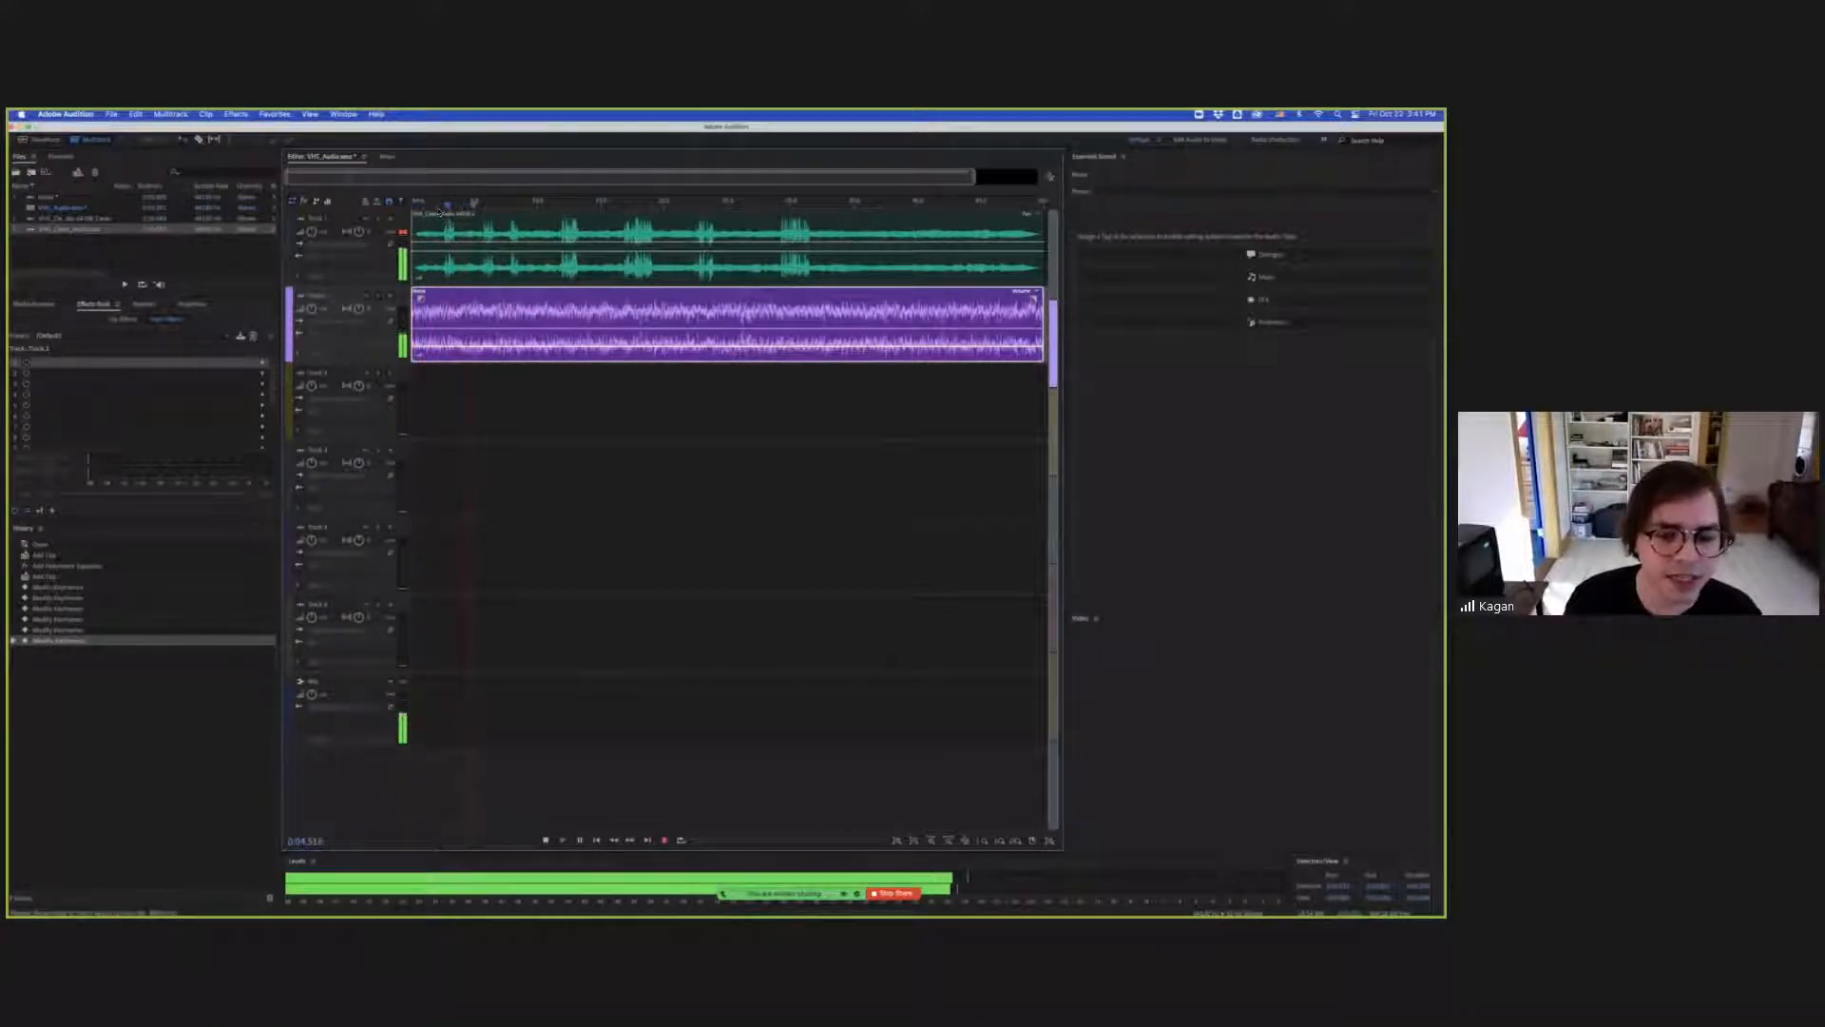
pyautogui.press('space')
# Play a short section of the combined tracks from about 2 seconds.
pyautogui.click(437, 203)
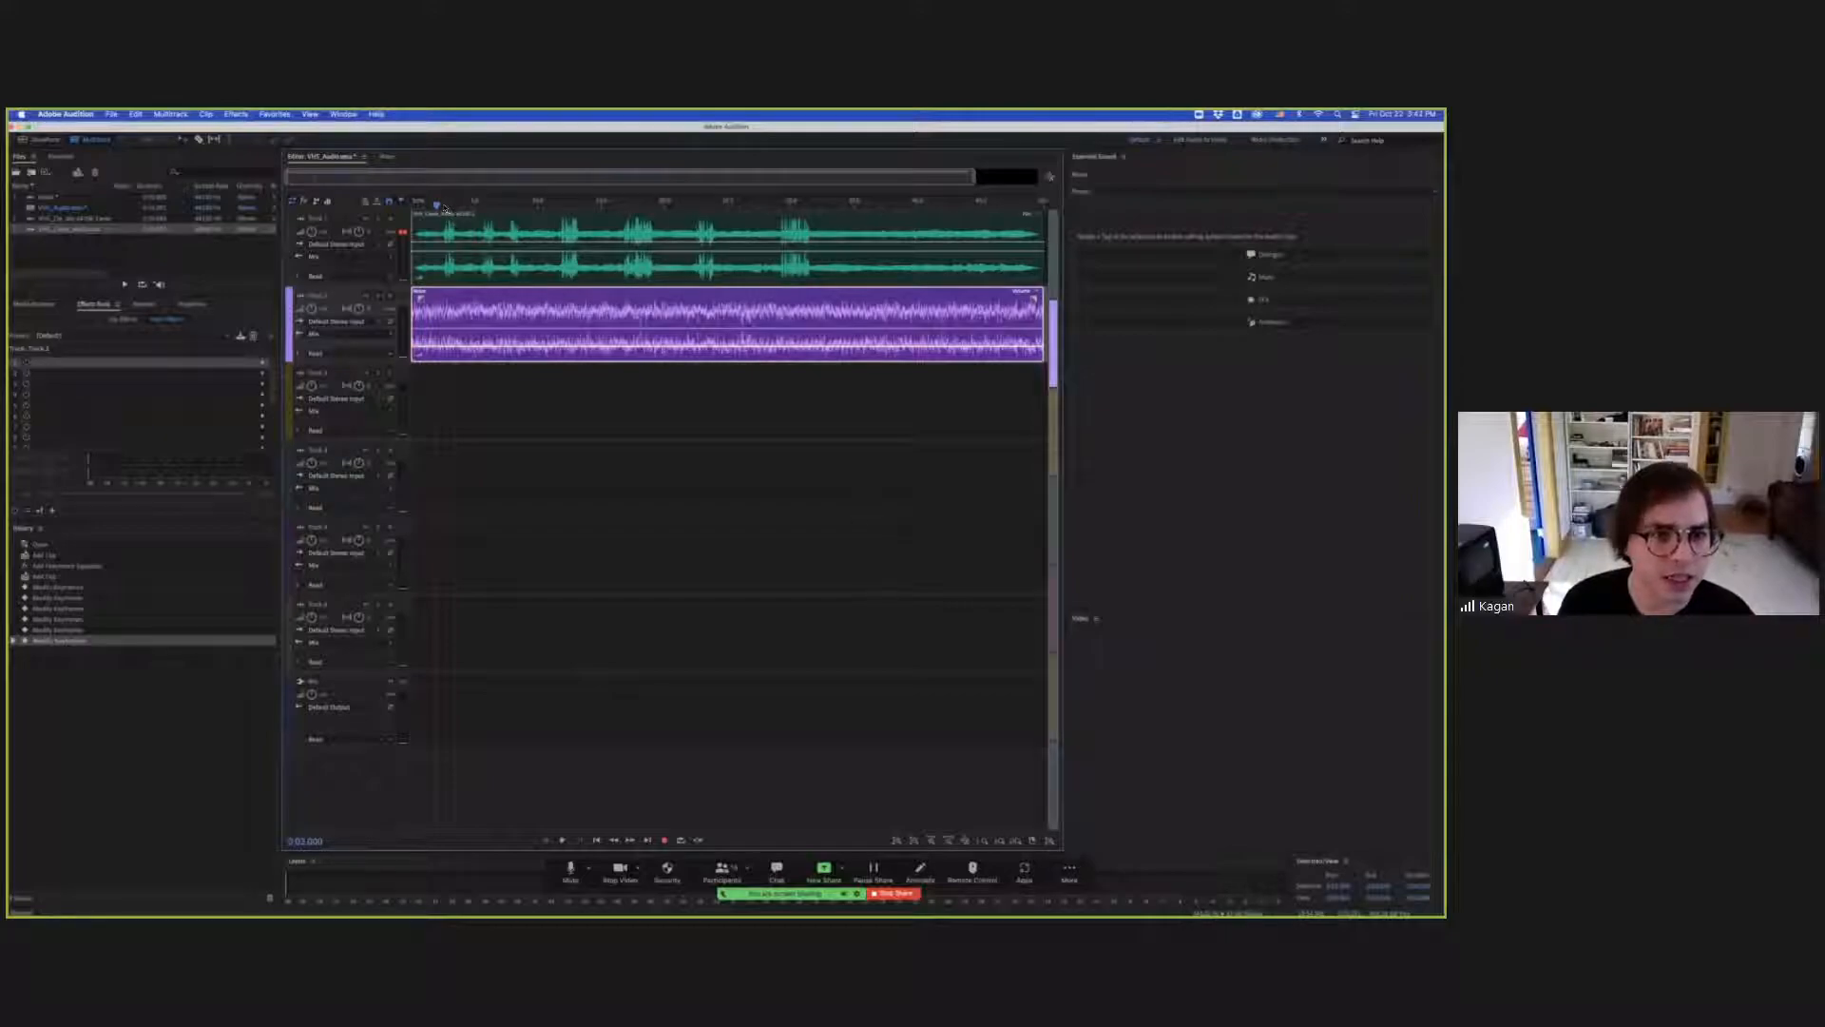
pyautogui.press('space')
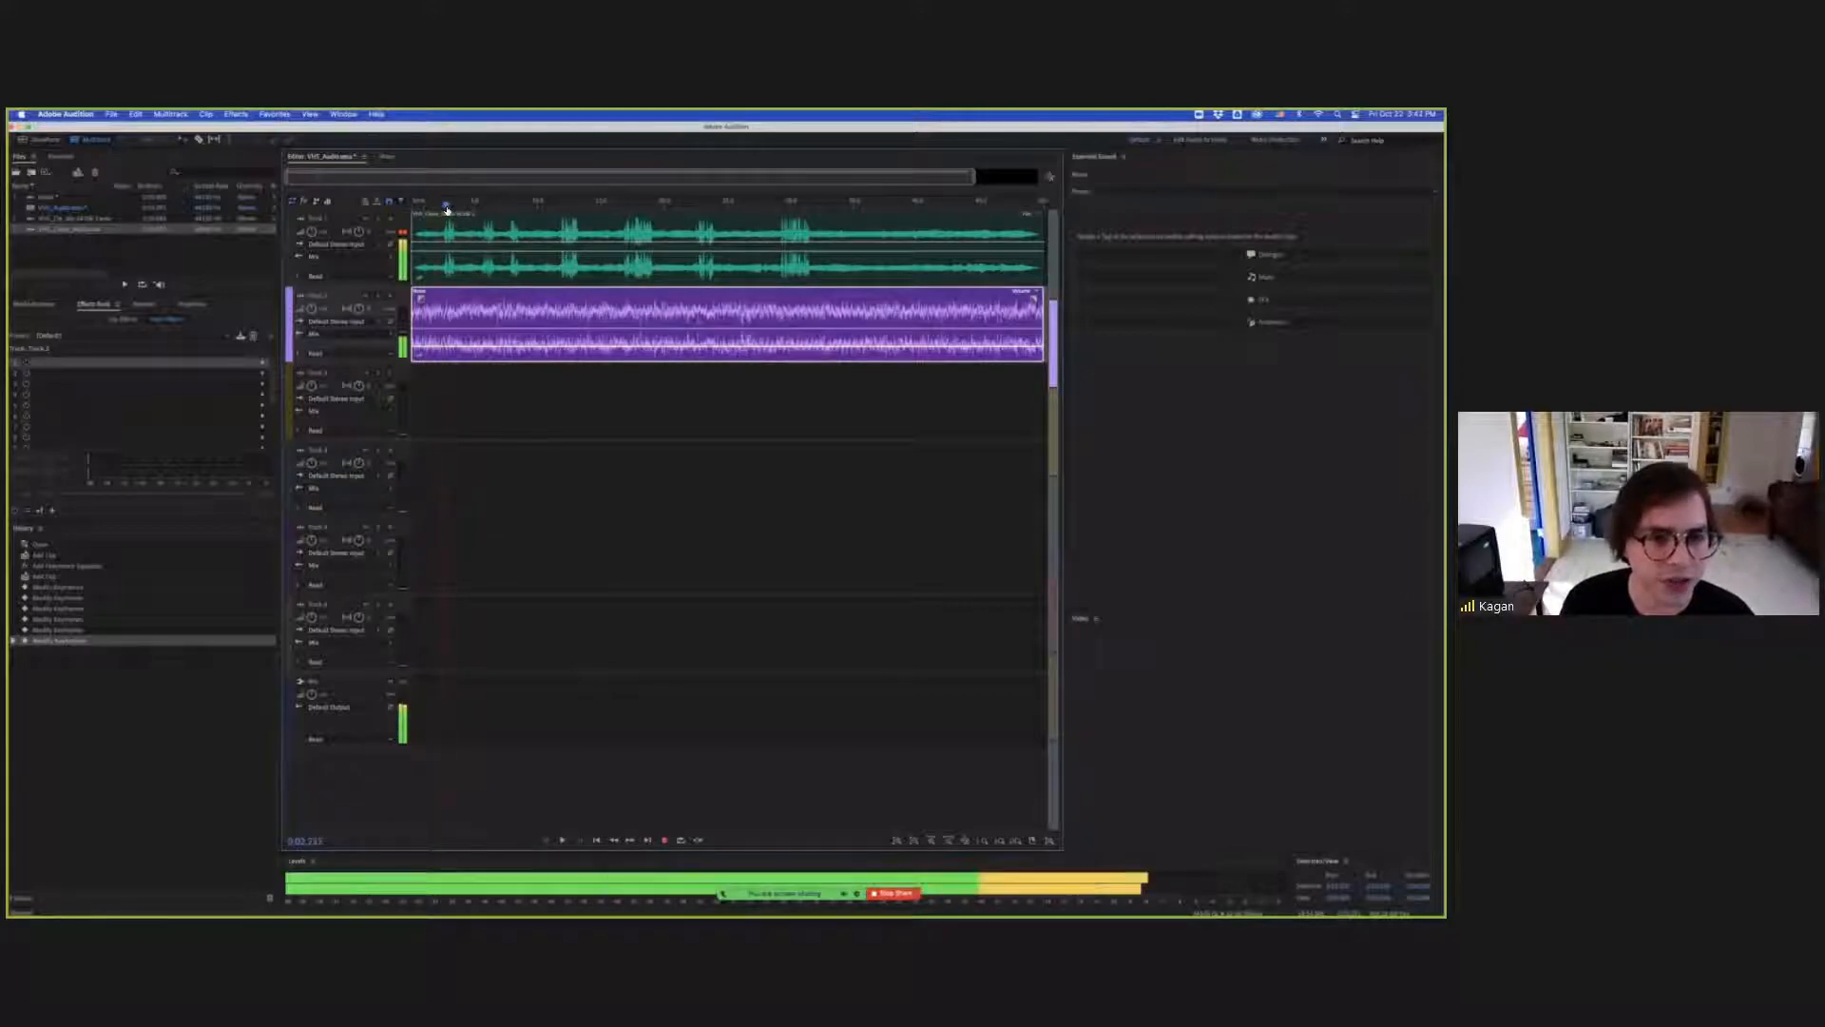
pyautogui.press('space')
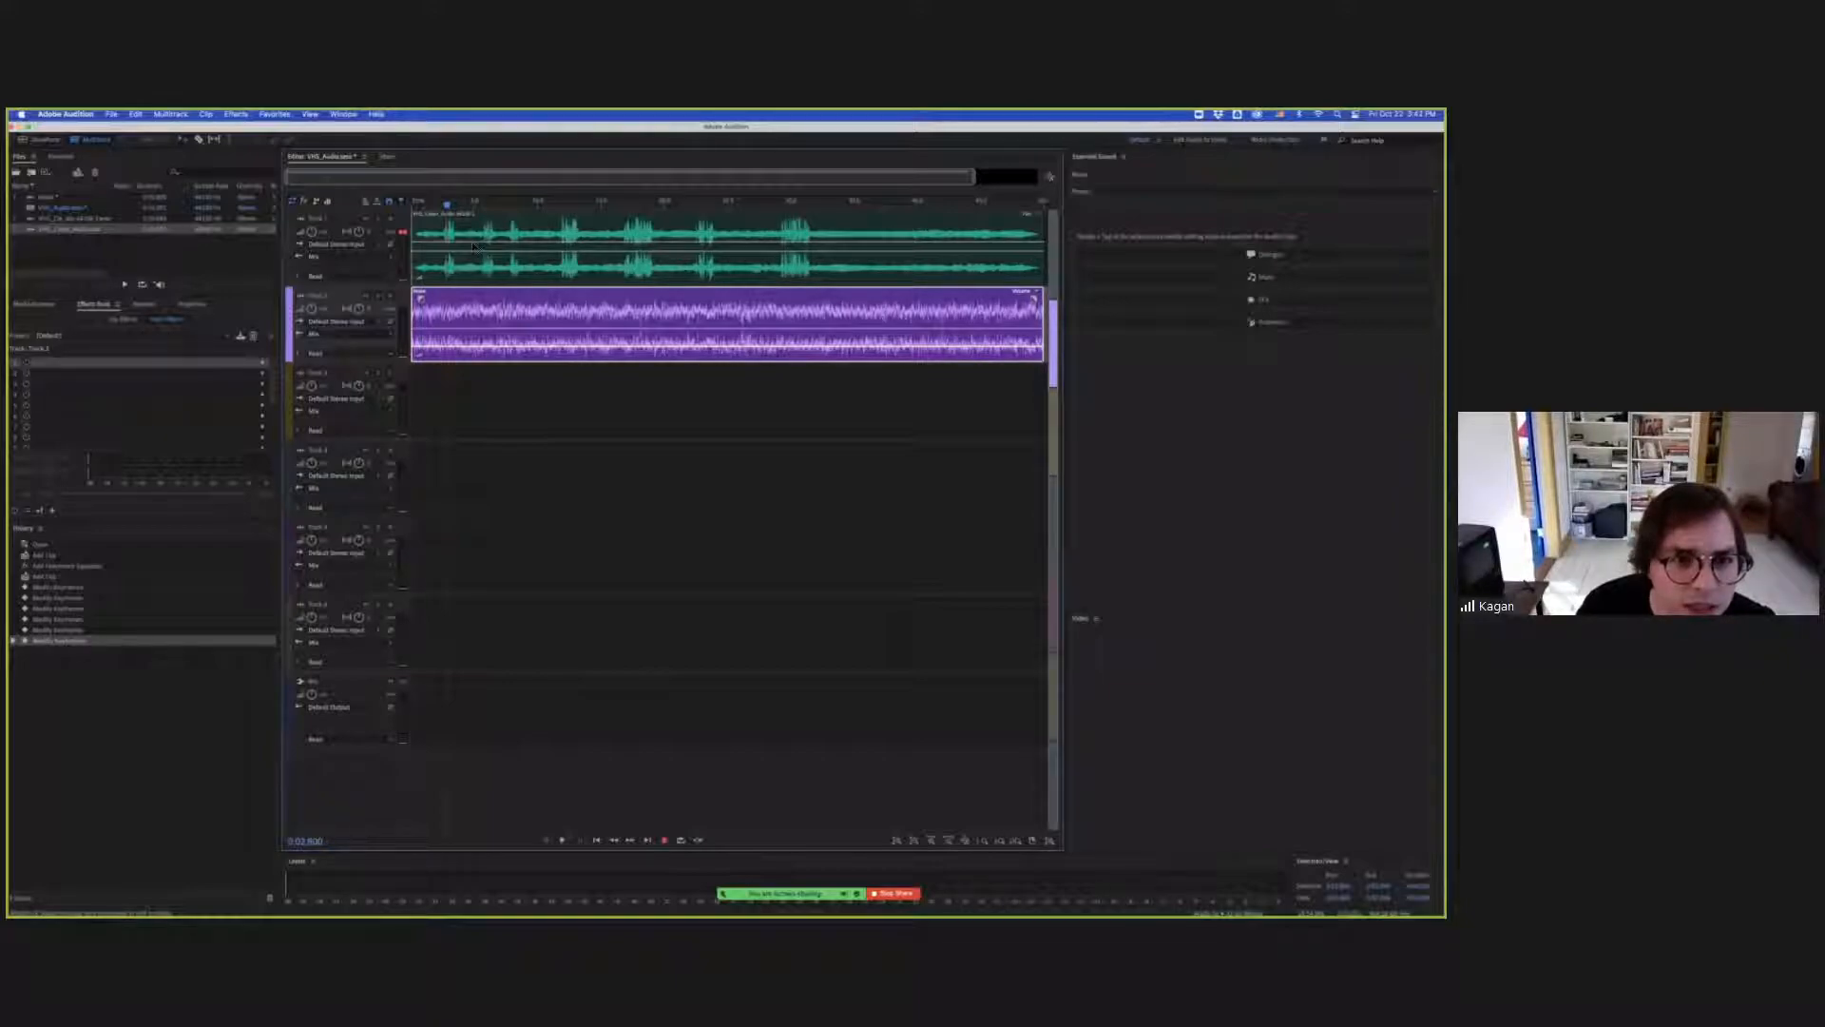
# Lower the volume envelope of the Track 1 clip slightly and play the mix briefly from about 2 seconds.
pyautogui.moveTo(472, 246); pyautogui.dragTo(473, 254)
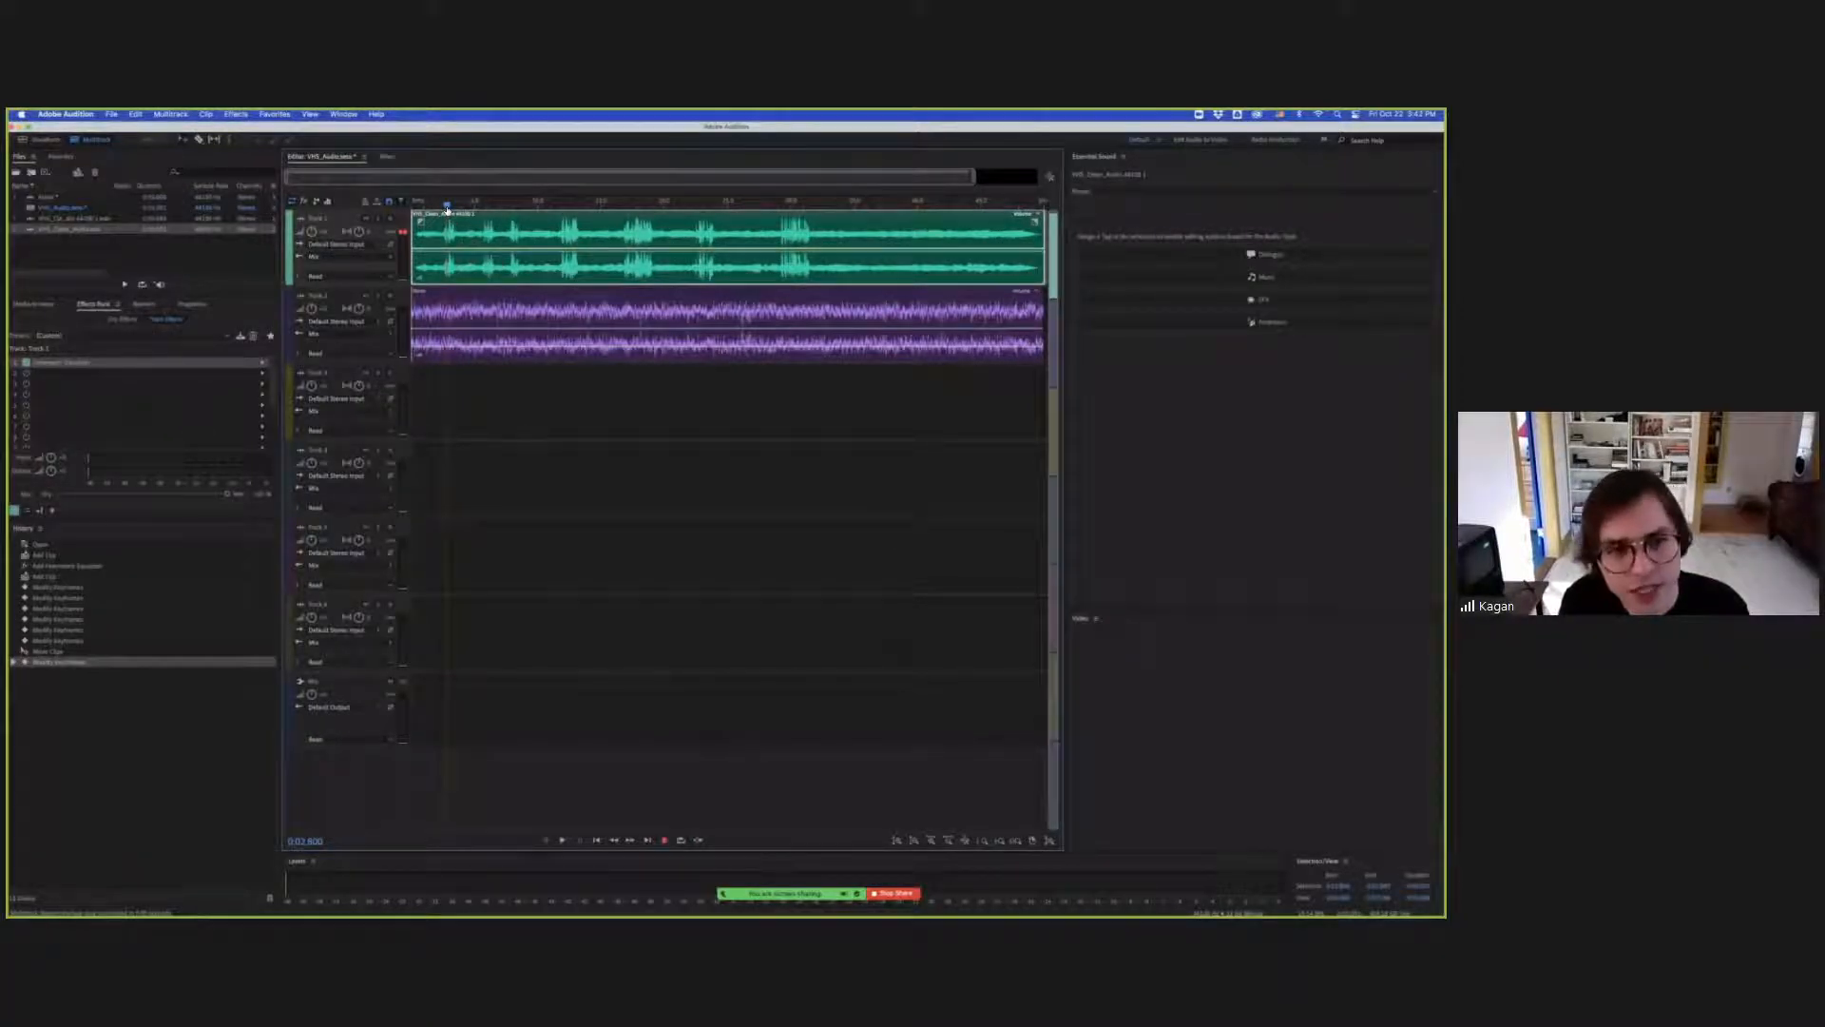
pyautogui.click(441, 208)
pyautogui.press('space')
pyautogui.press('space')
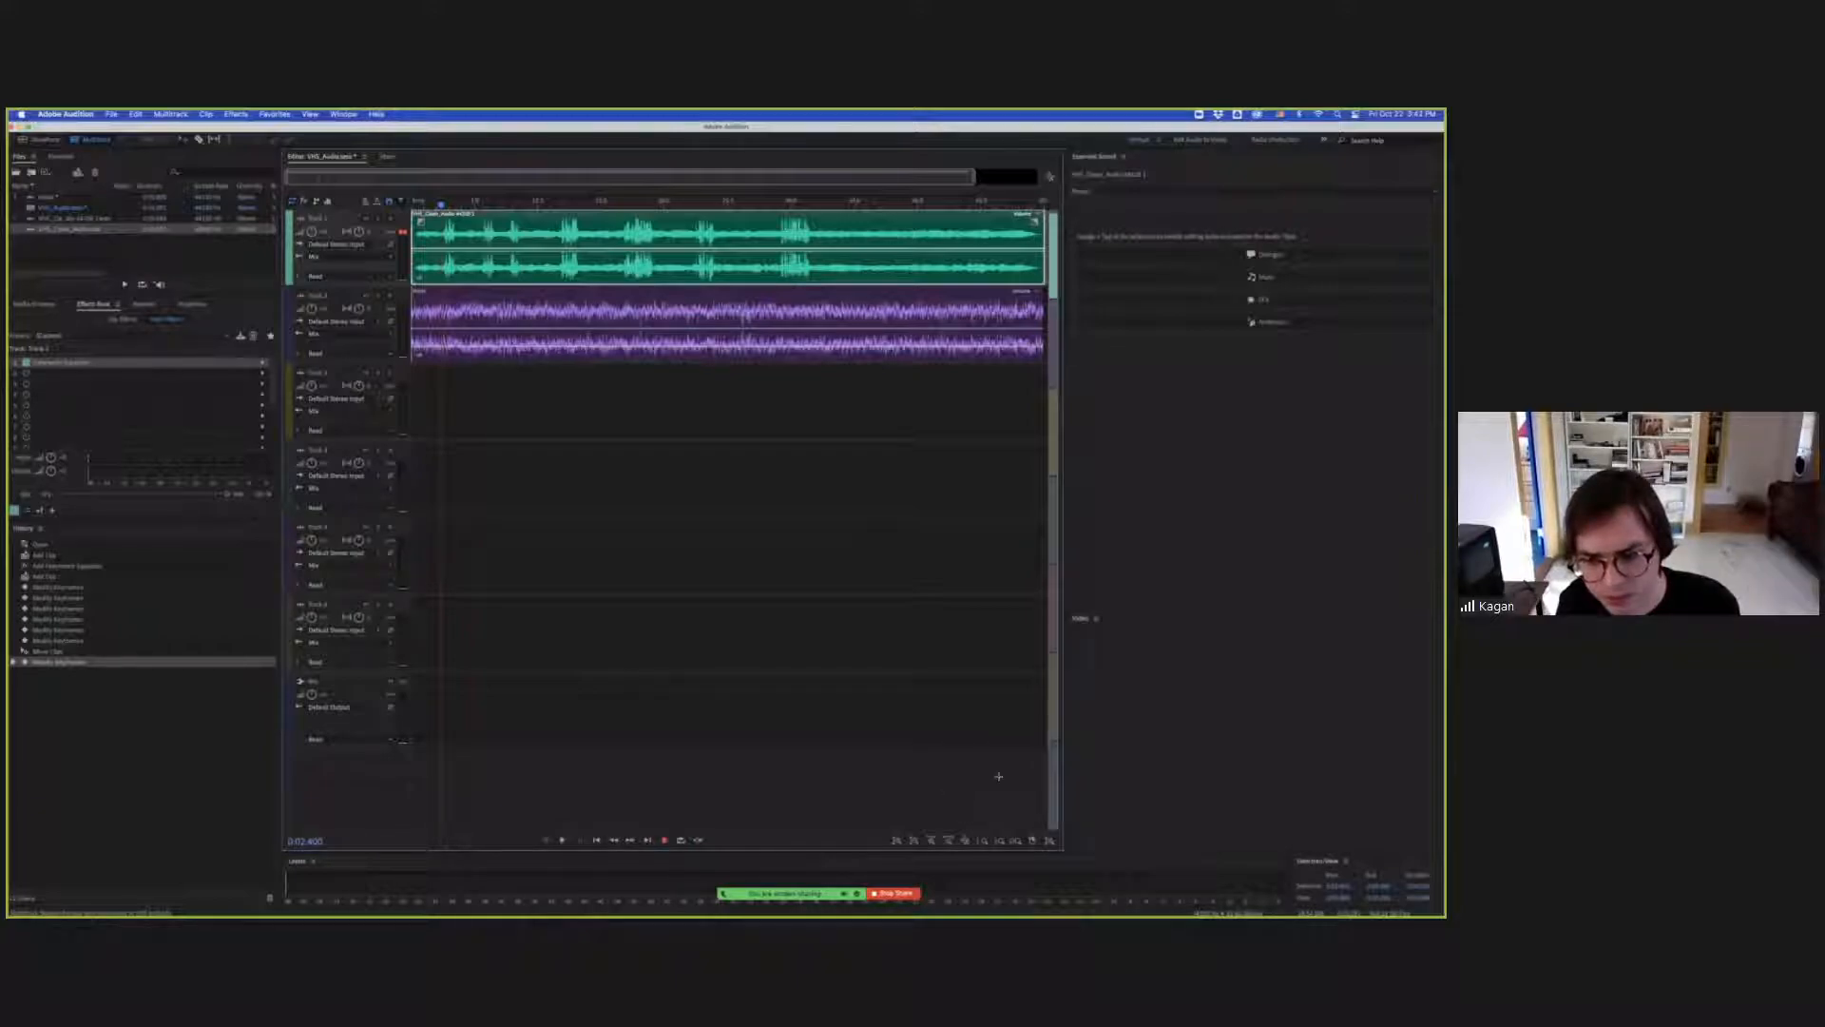
# Listen to the balance of both tracks in several sections of the mix, including one from about 22 seconds, and deselect the clips.
pyautogui.press('space')
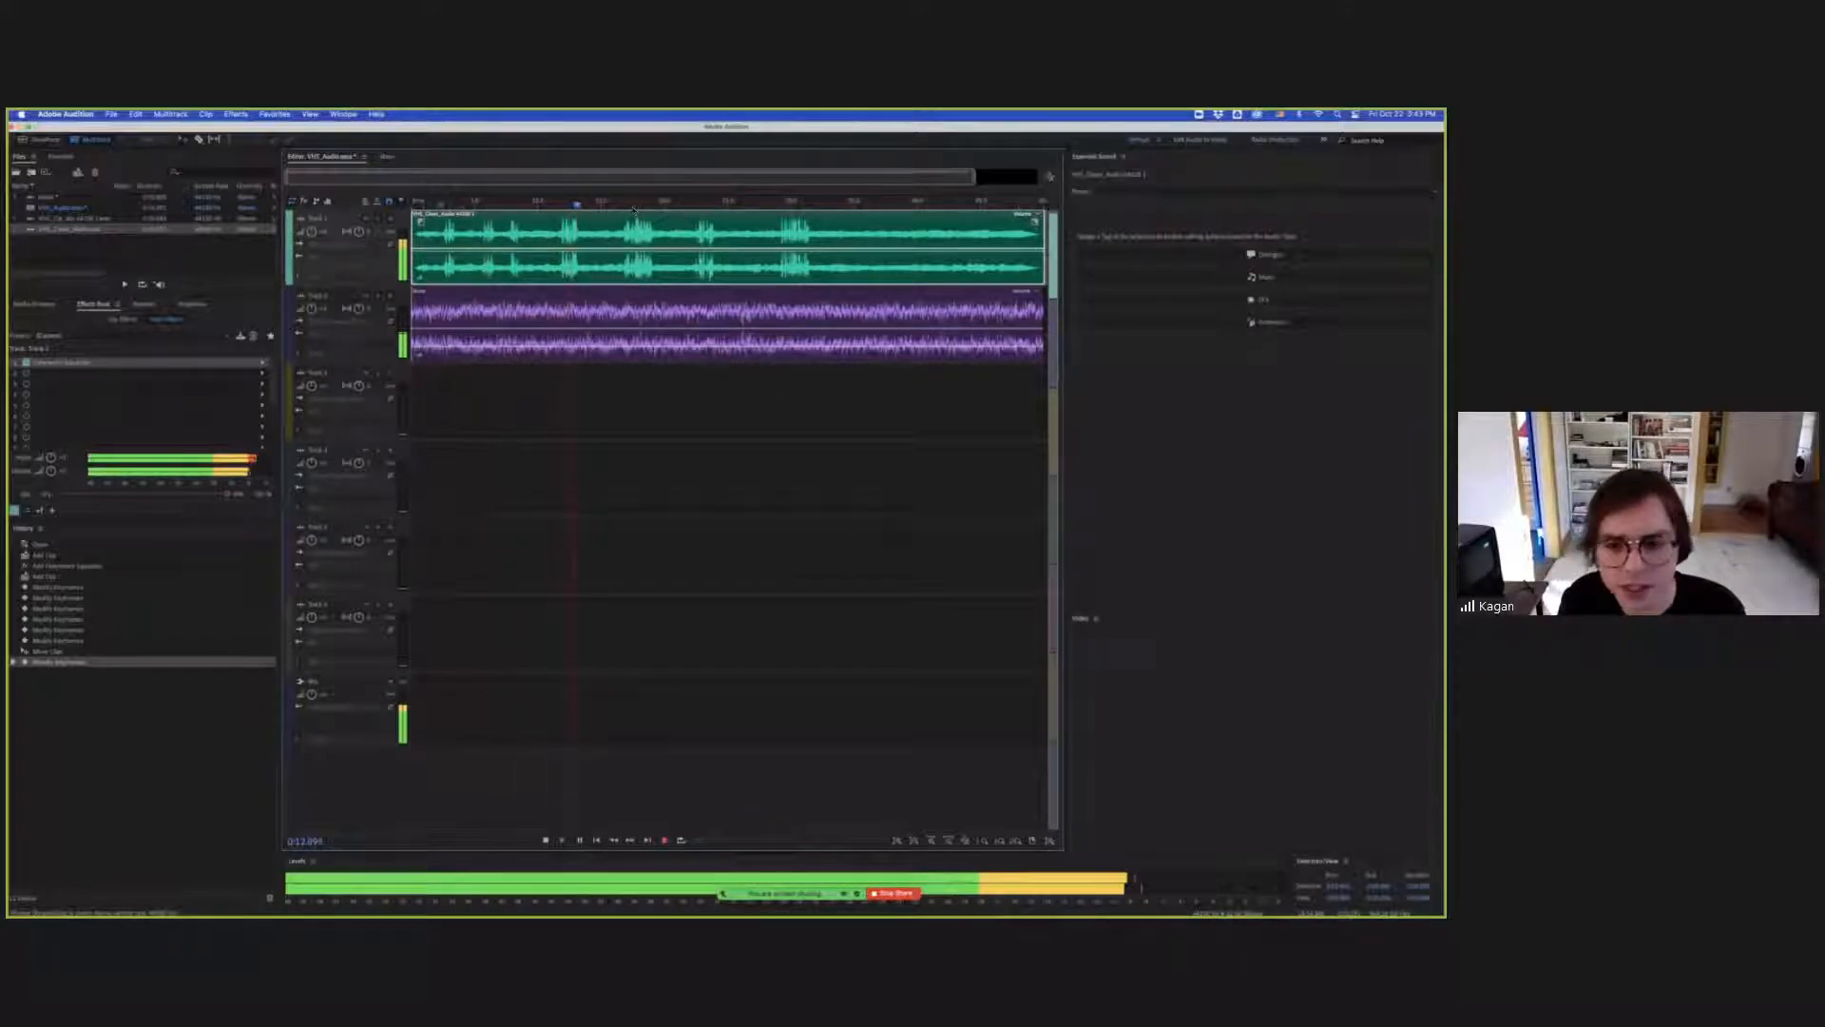
pyautogui.press('space')
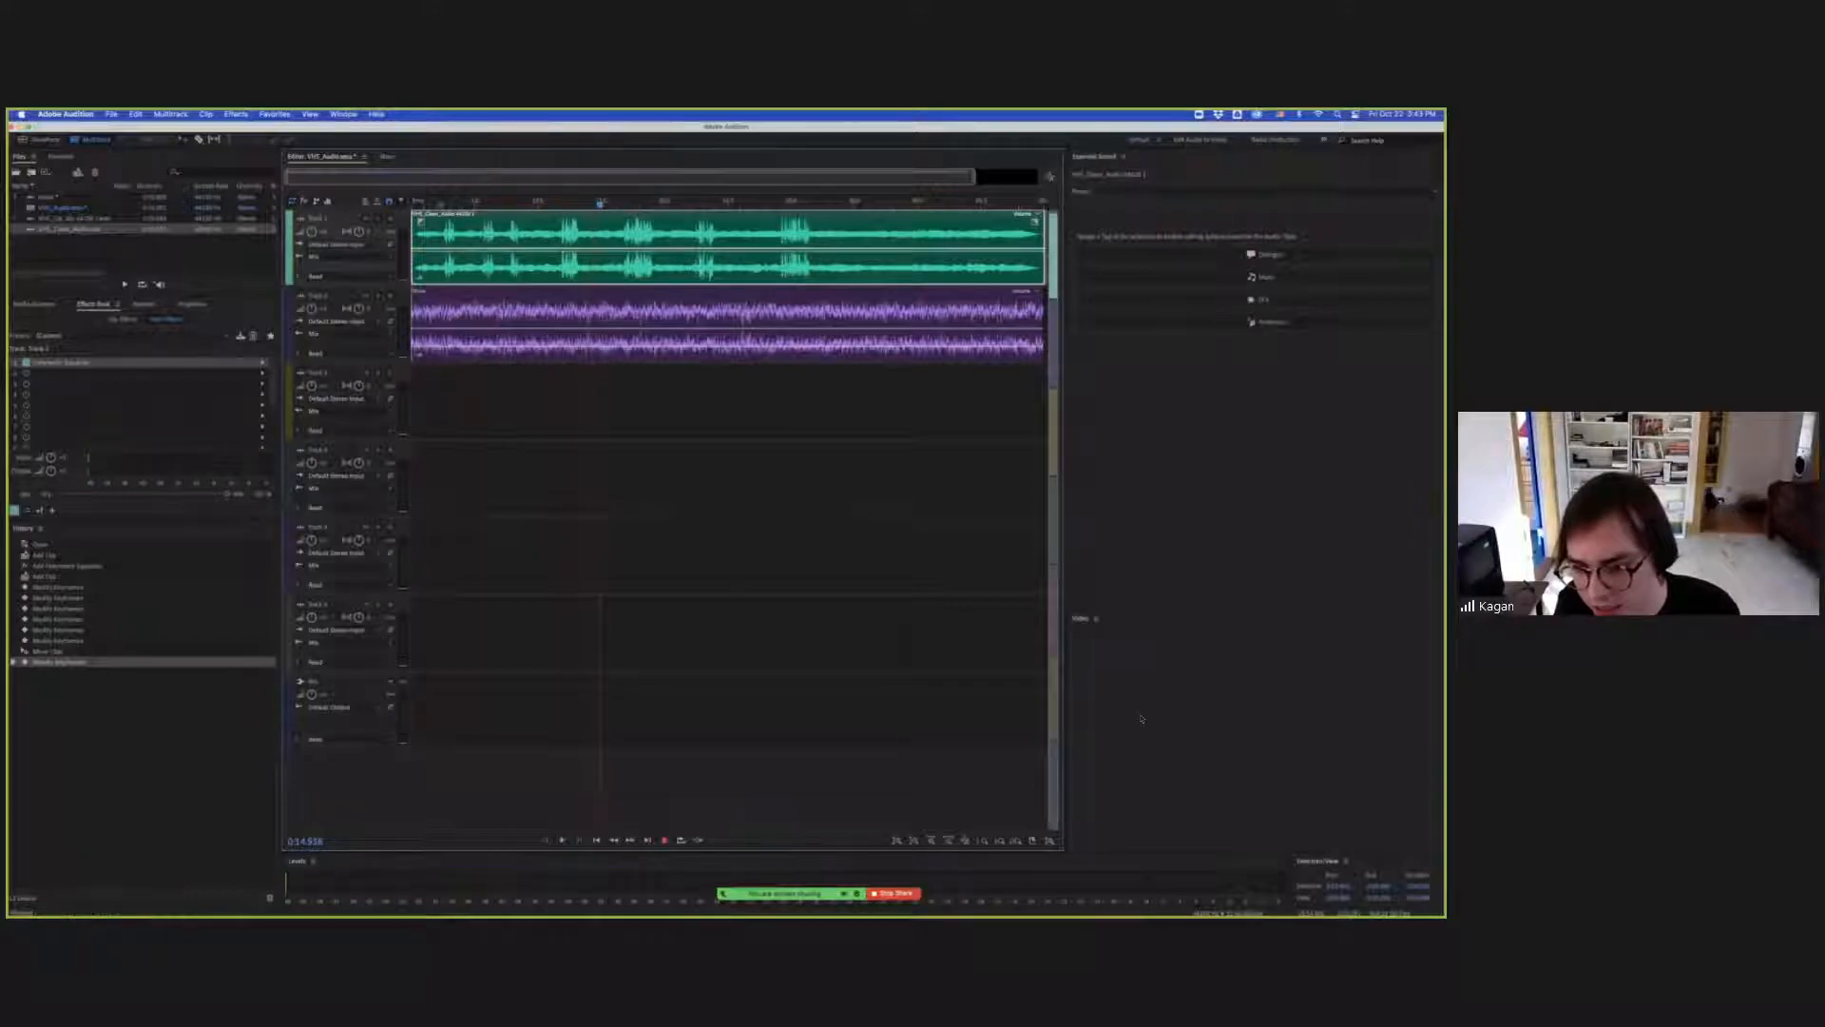
pyautogui.press('space')
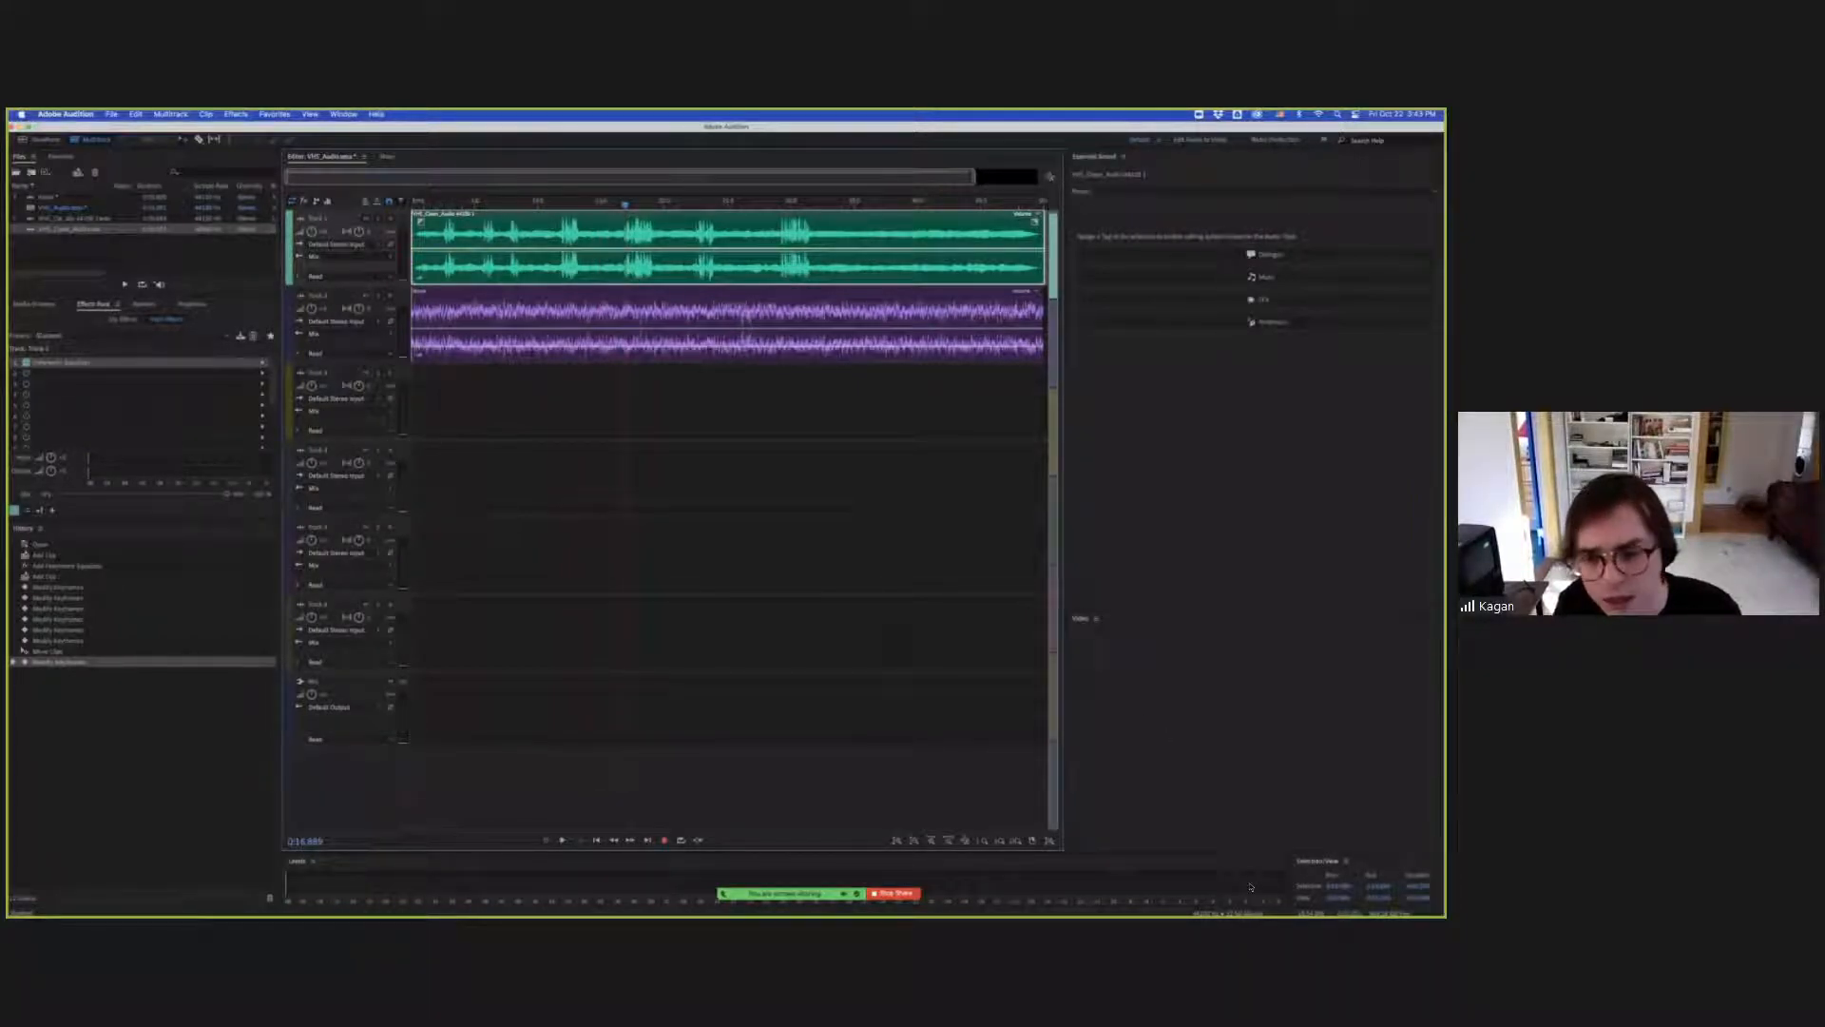
pyautogui.press('space')
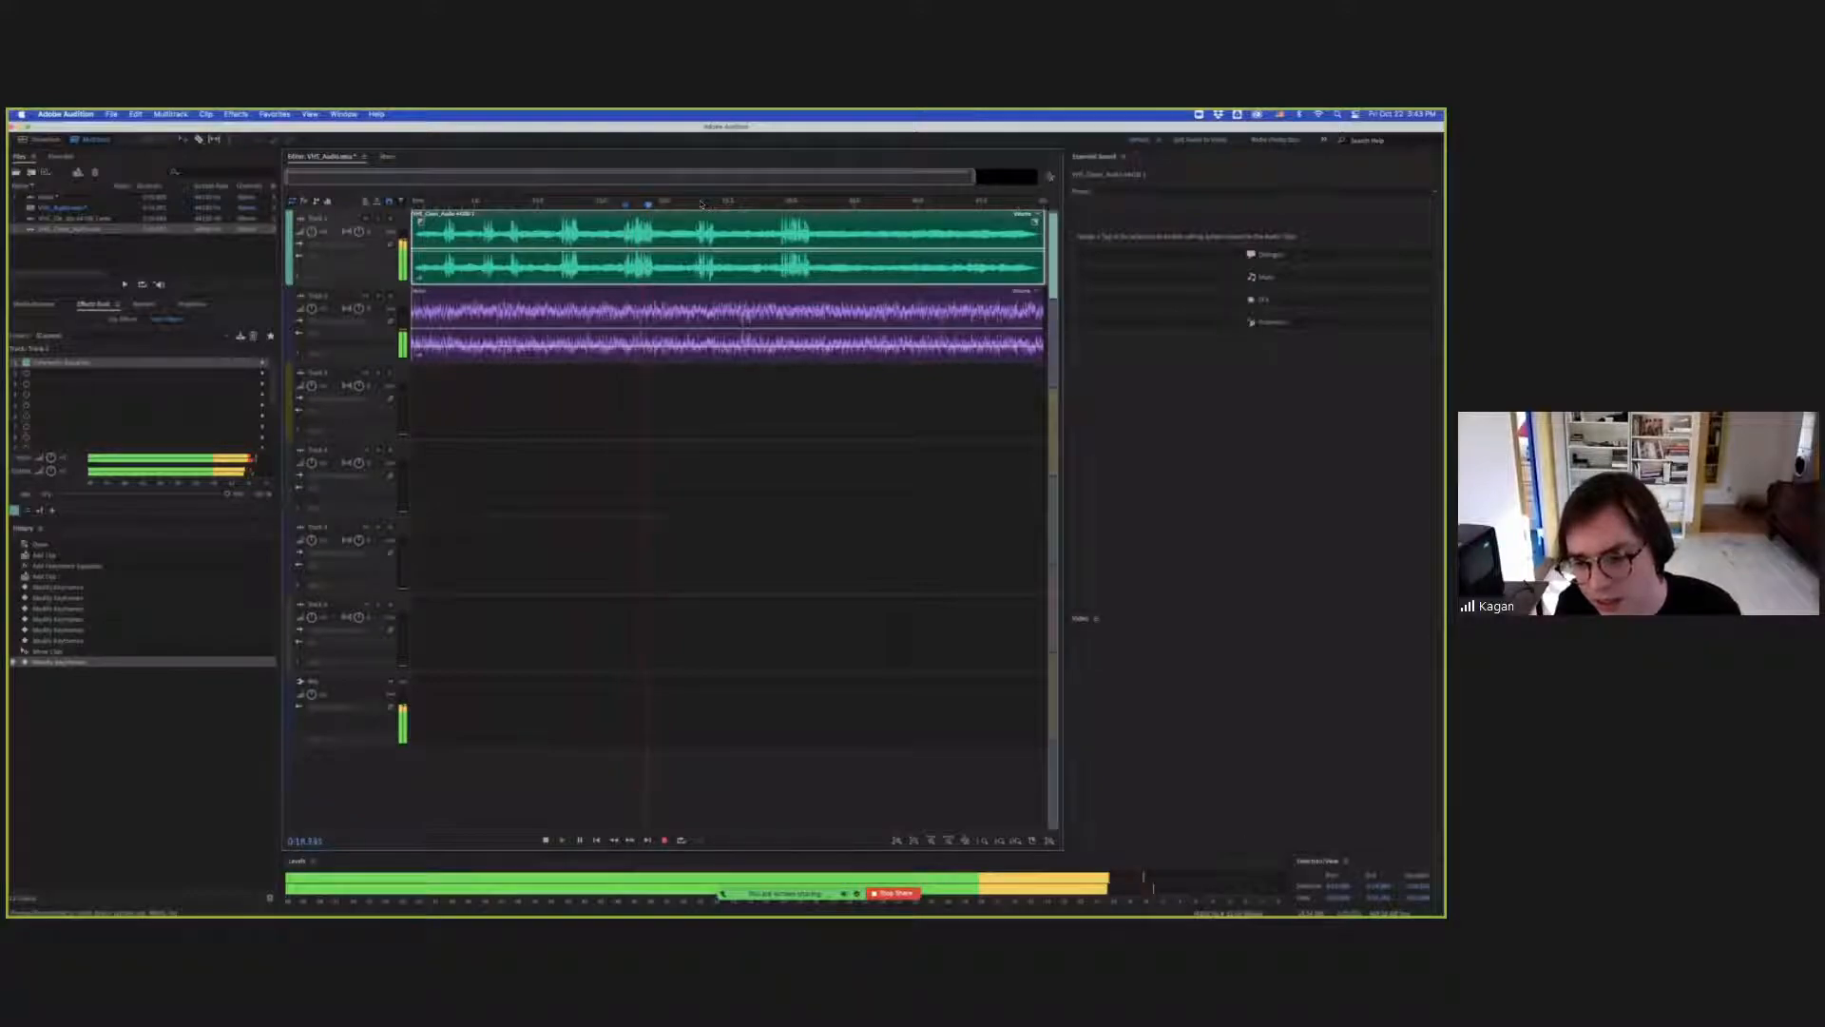
pyautogui.click(698, 203)
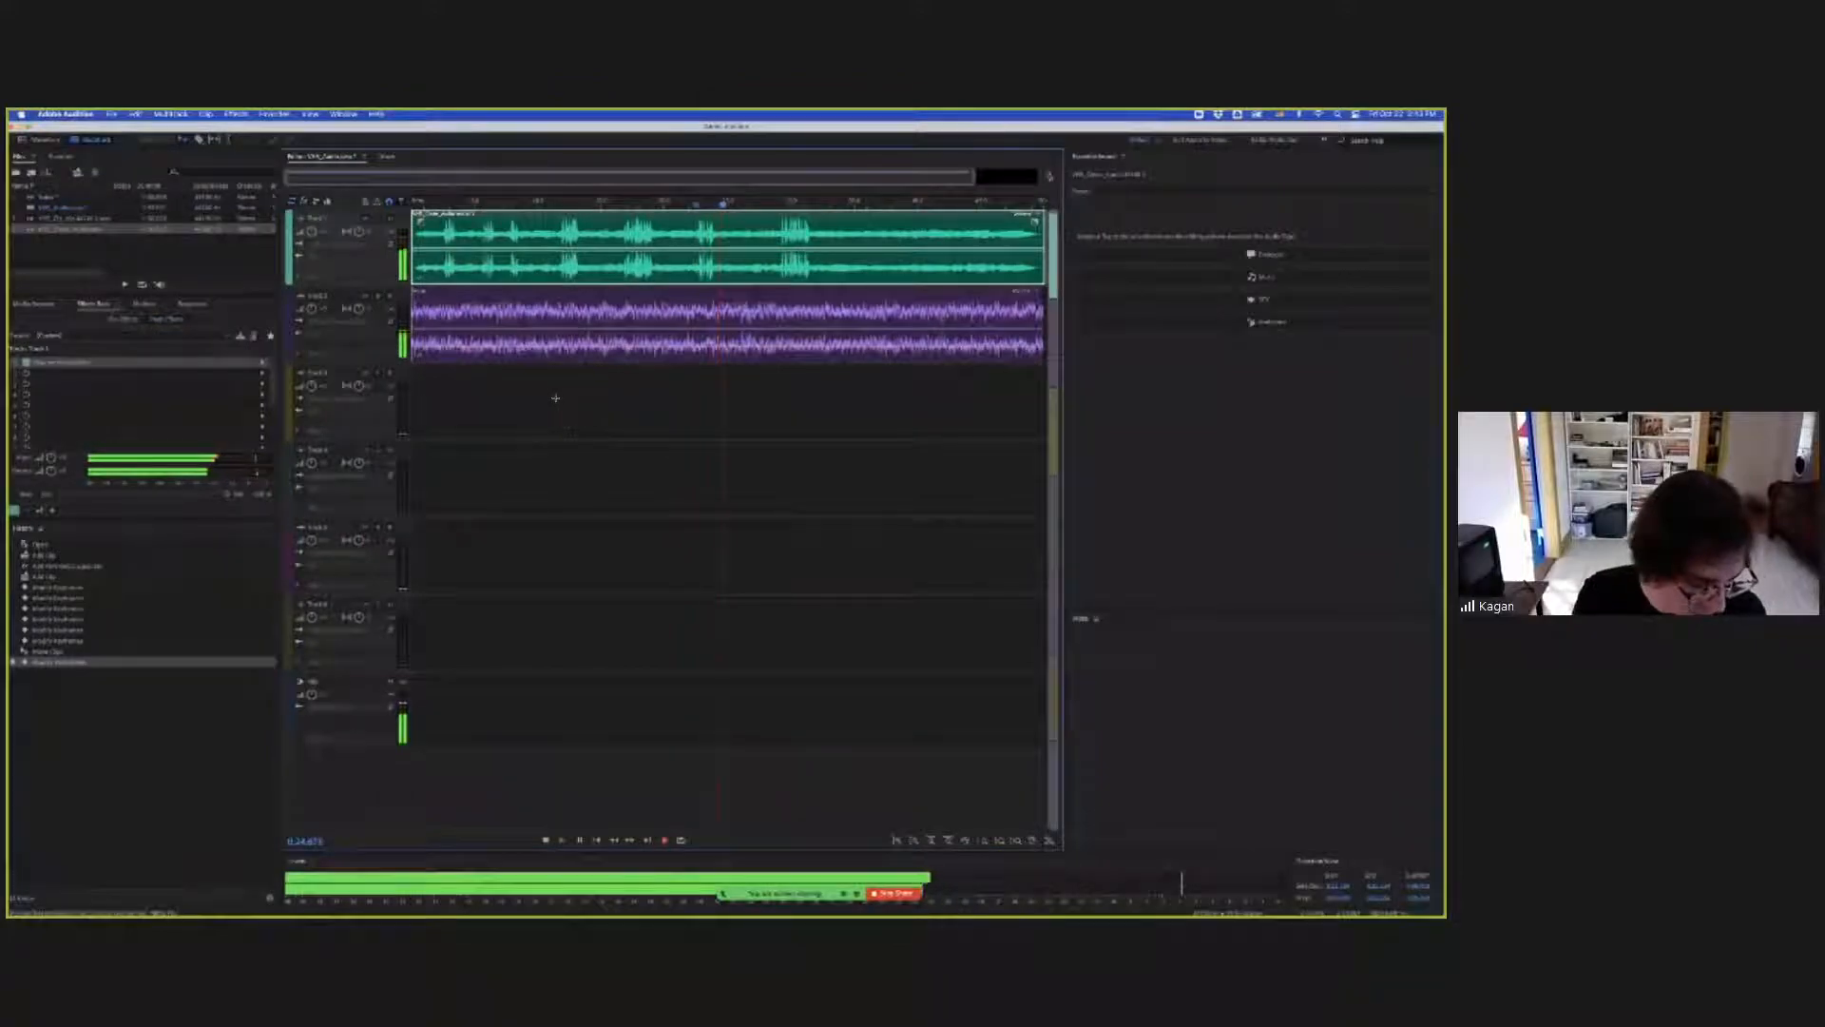
pyautogui.press('space')
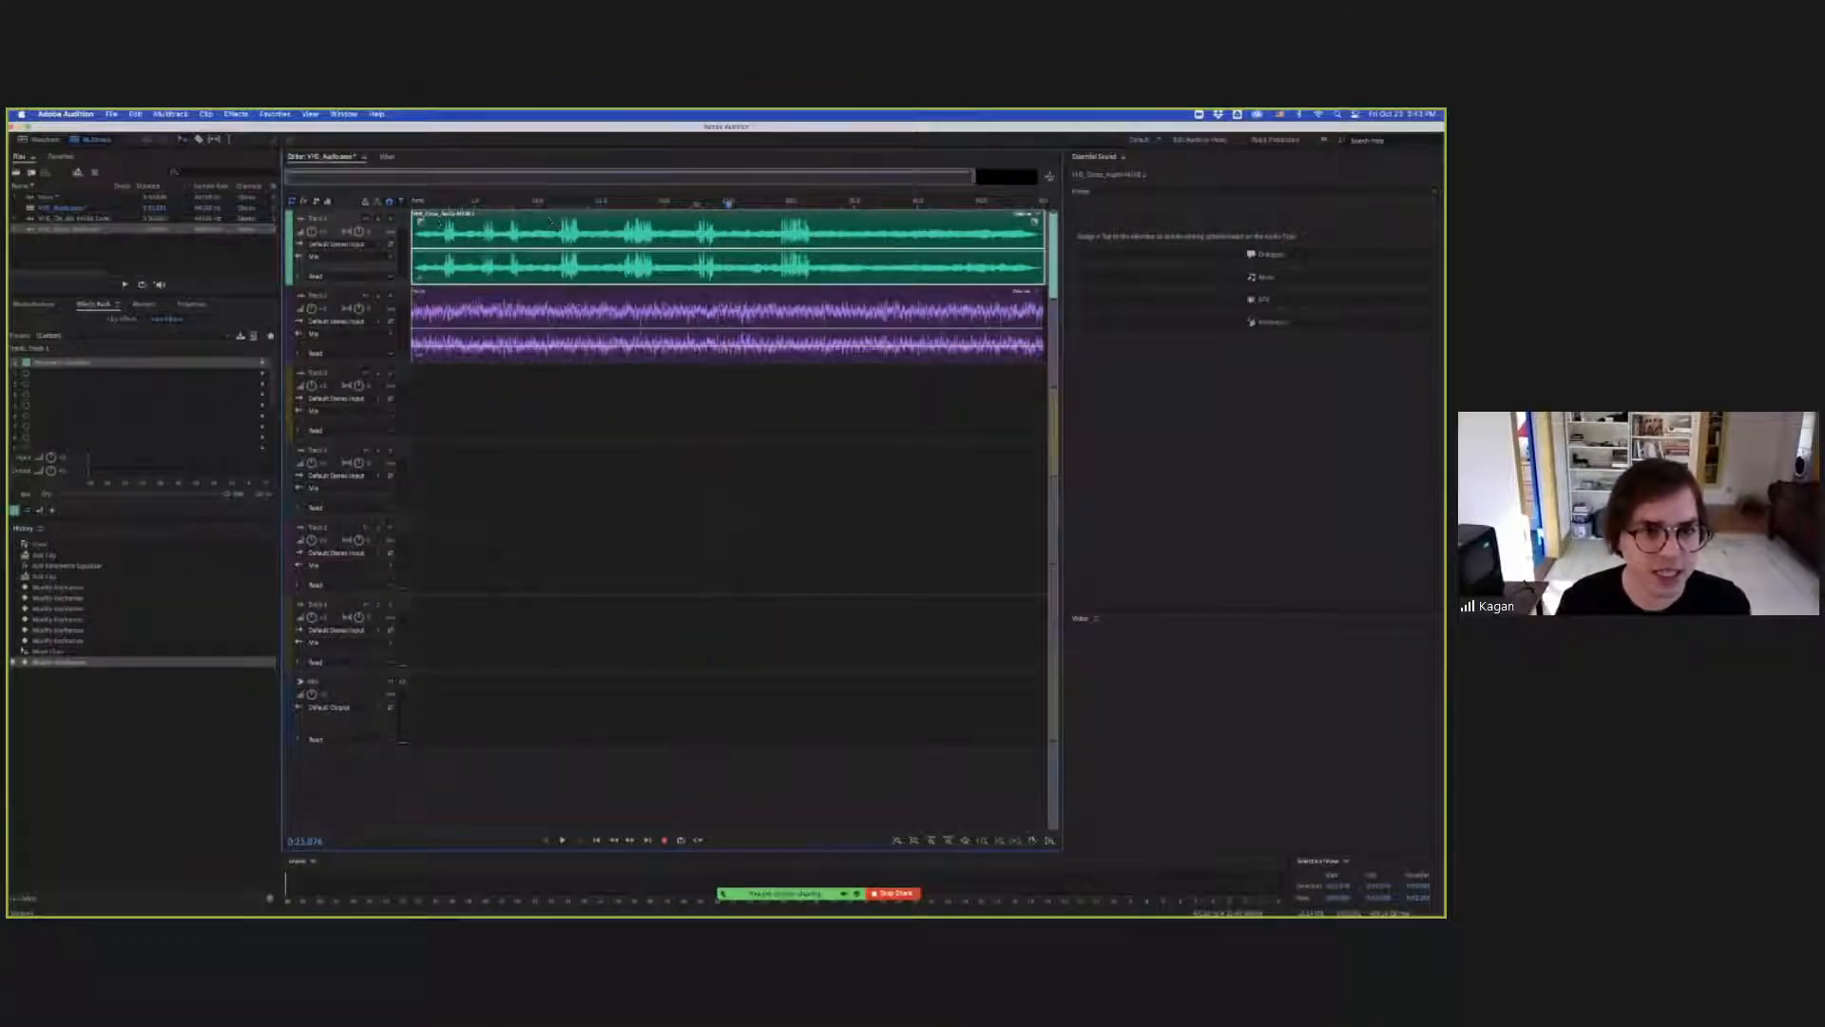
pyautogui.click(554, 395)
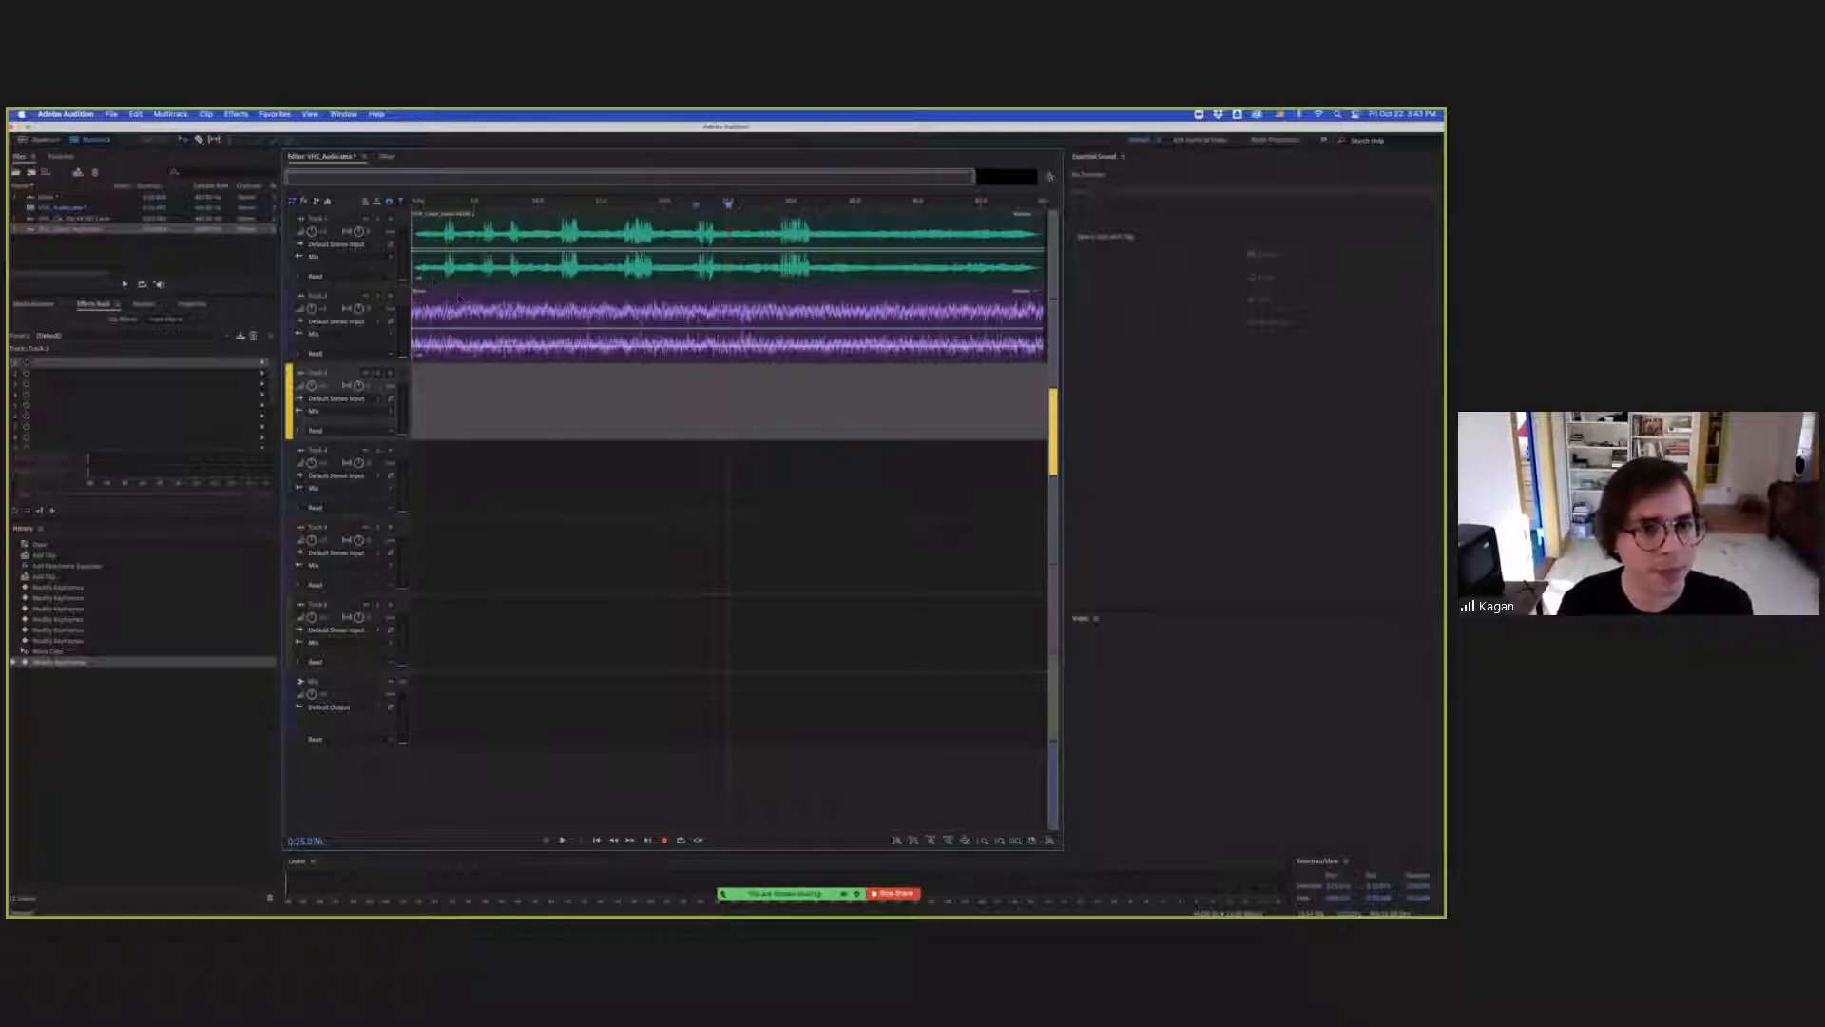
pyautogui.click(506, 392)
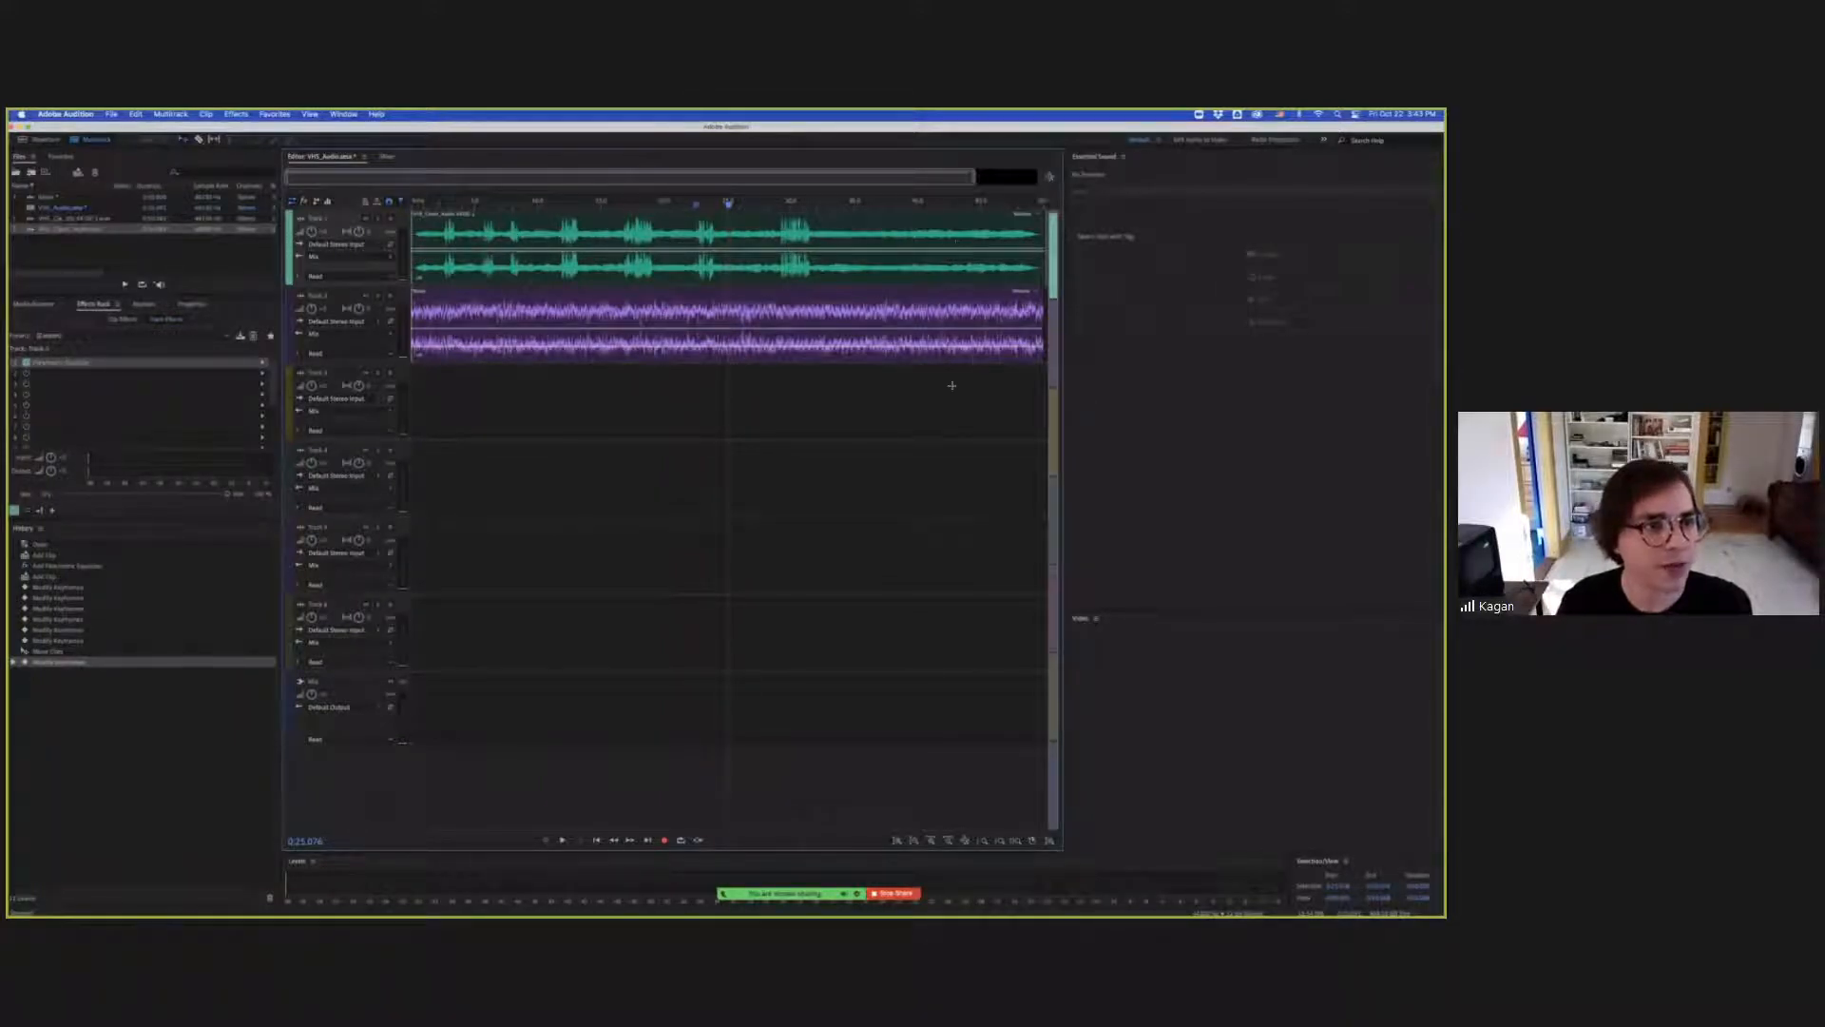
# Set up a multitrack mixdown export of the entire session as VHS_Audio_mixdown.wav in the AUDIO folder of the VHSDemo project's ASSETS folder.
pyautogui.click(111, 114)
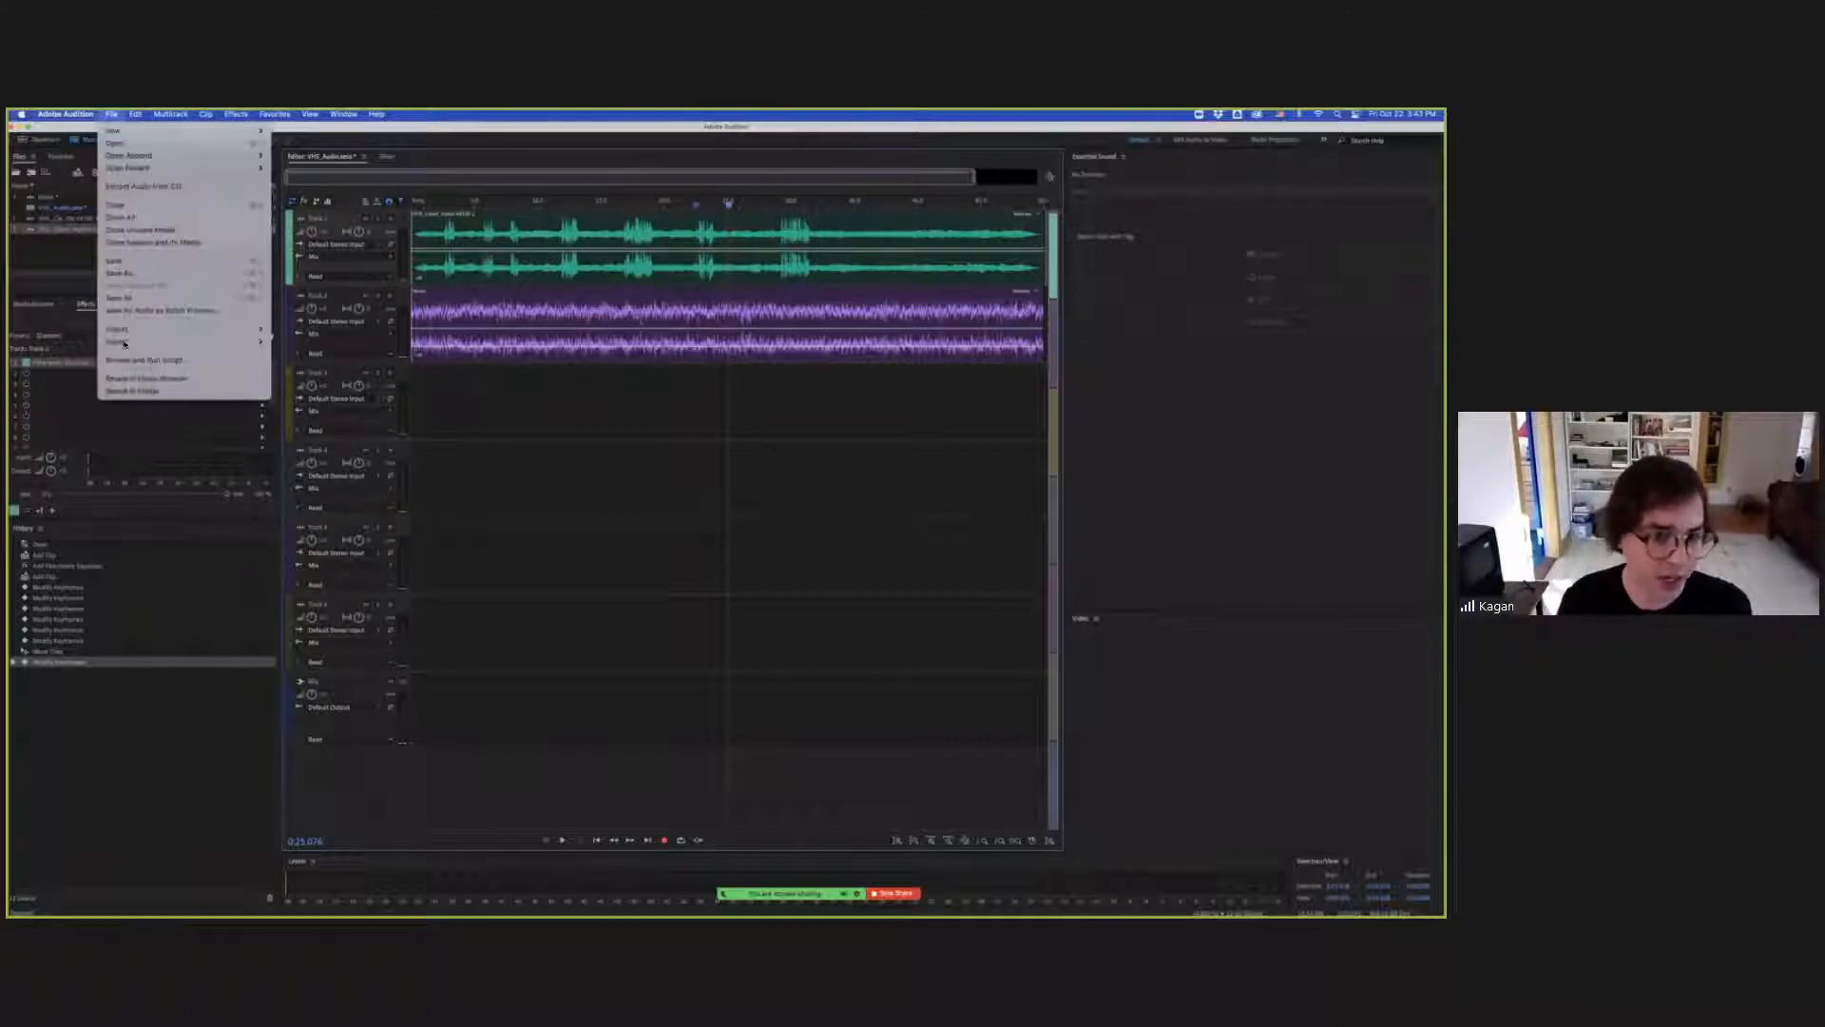
pyautogui.moveTo(181, 341)
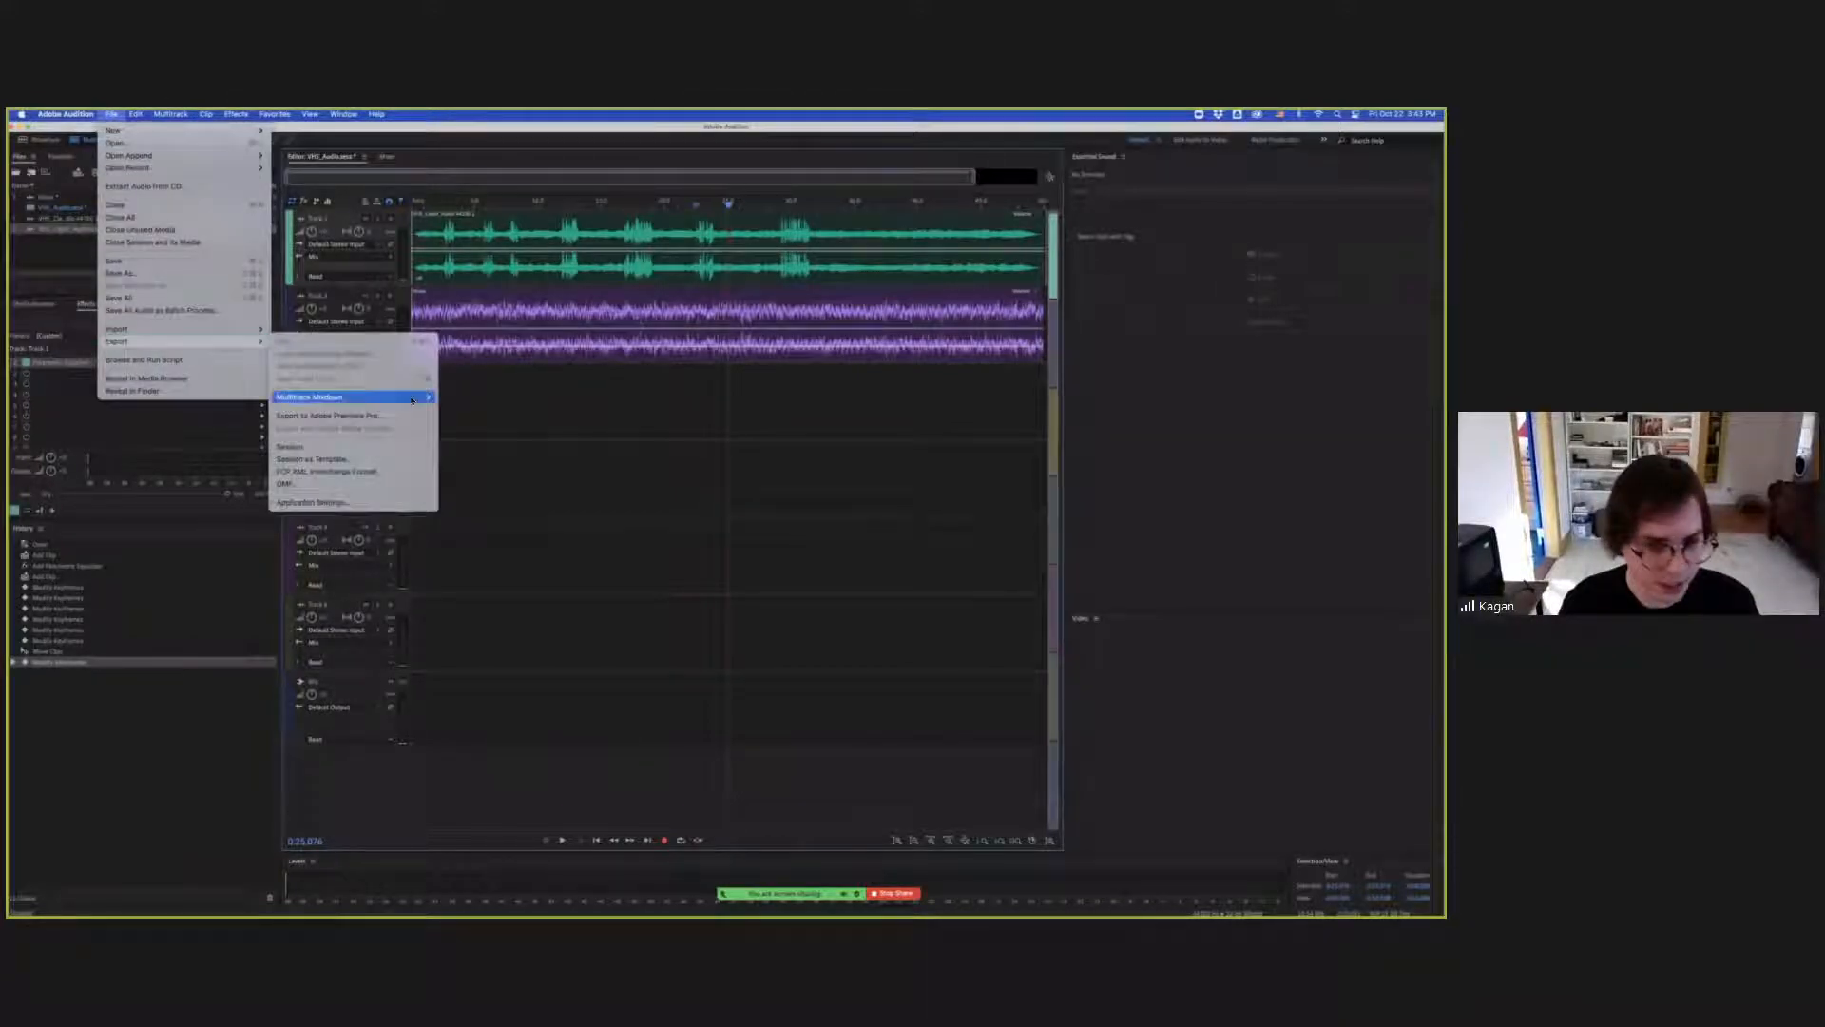
pyautogui.moveTo(371, 397)
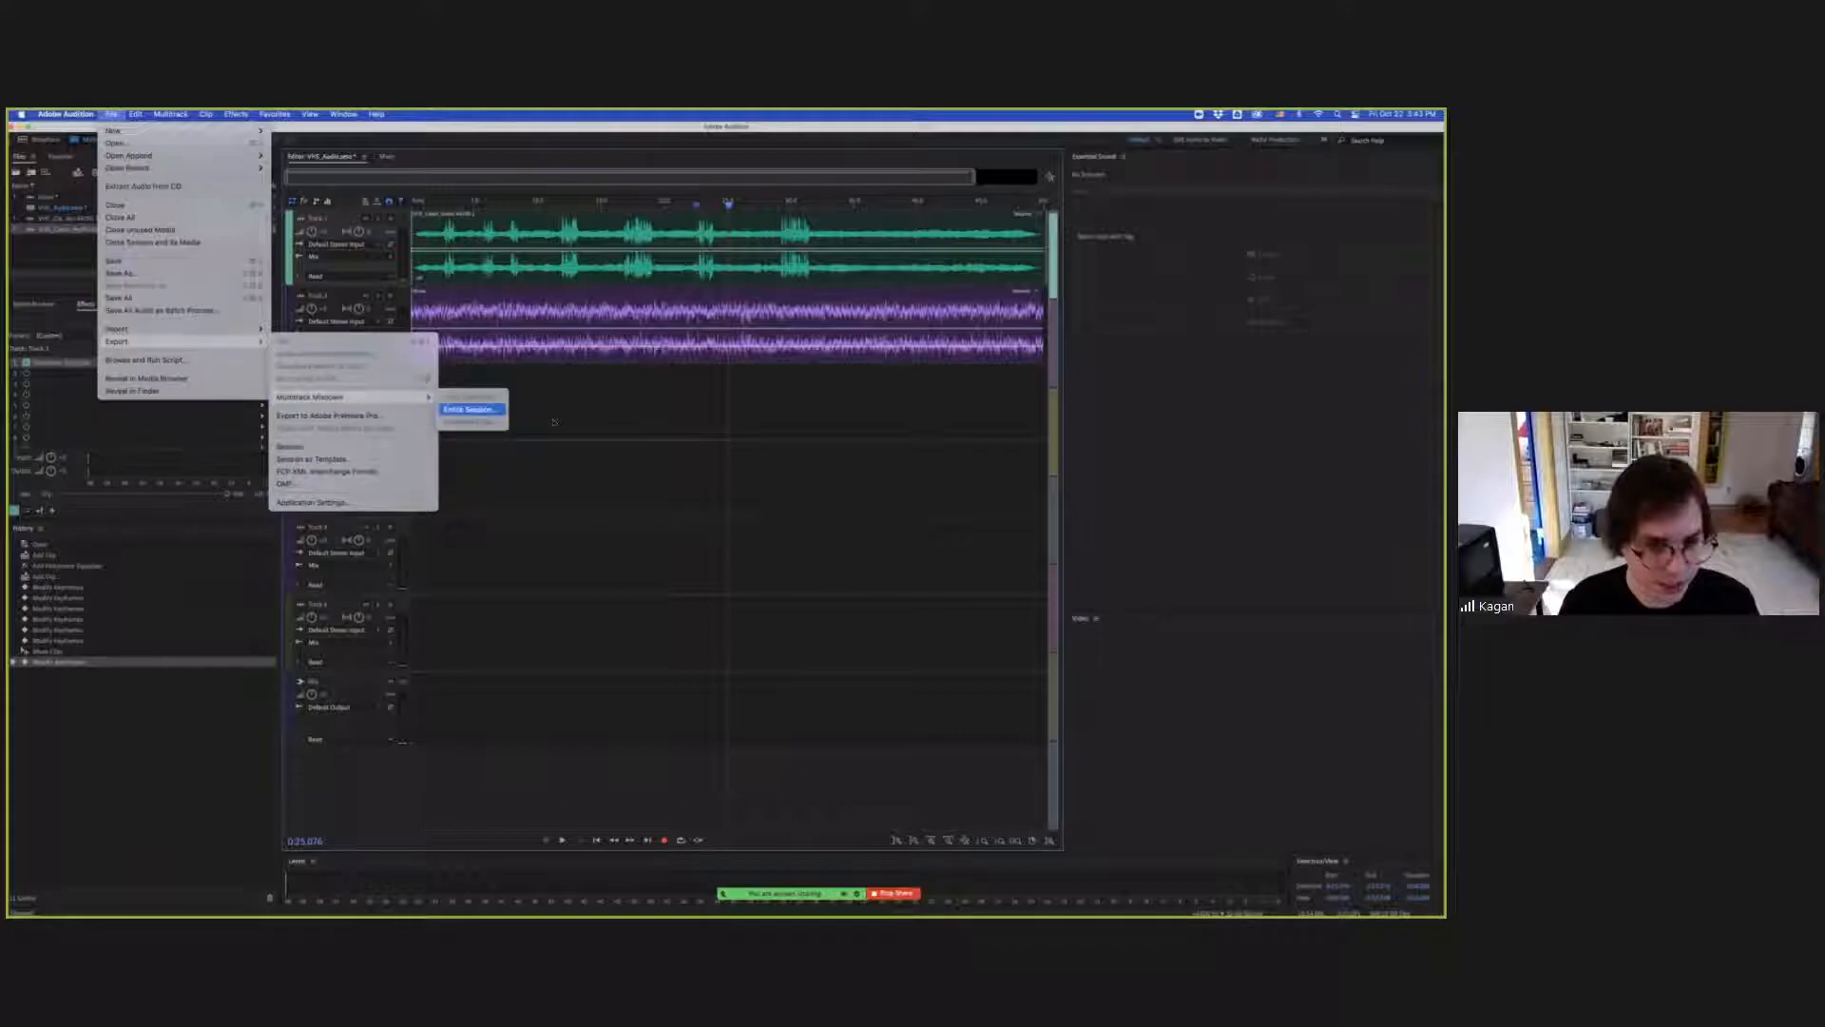
pyautogui.click(469, 409)
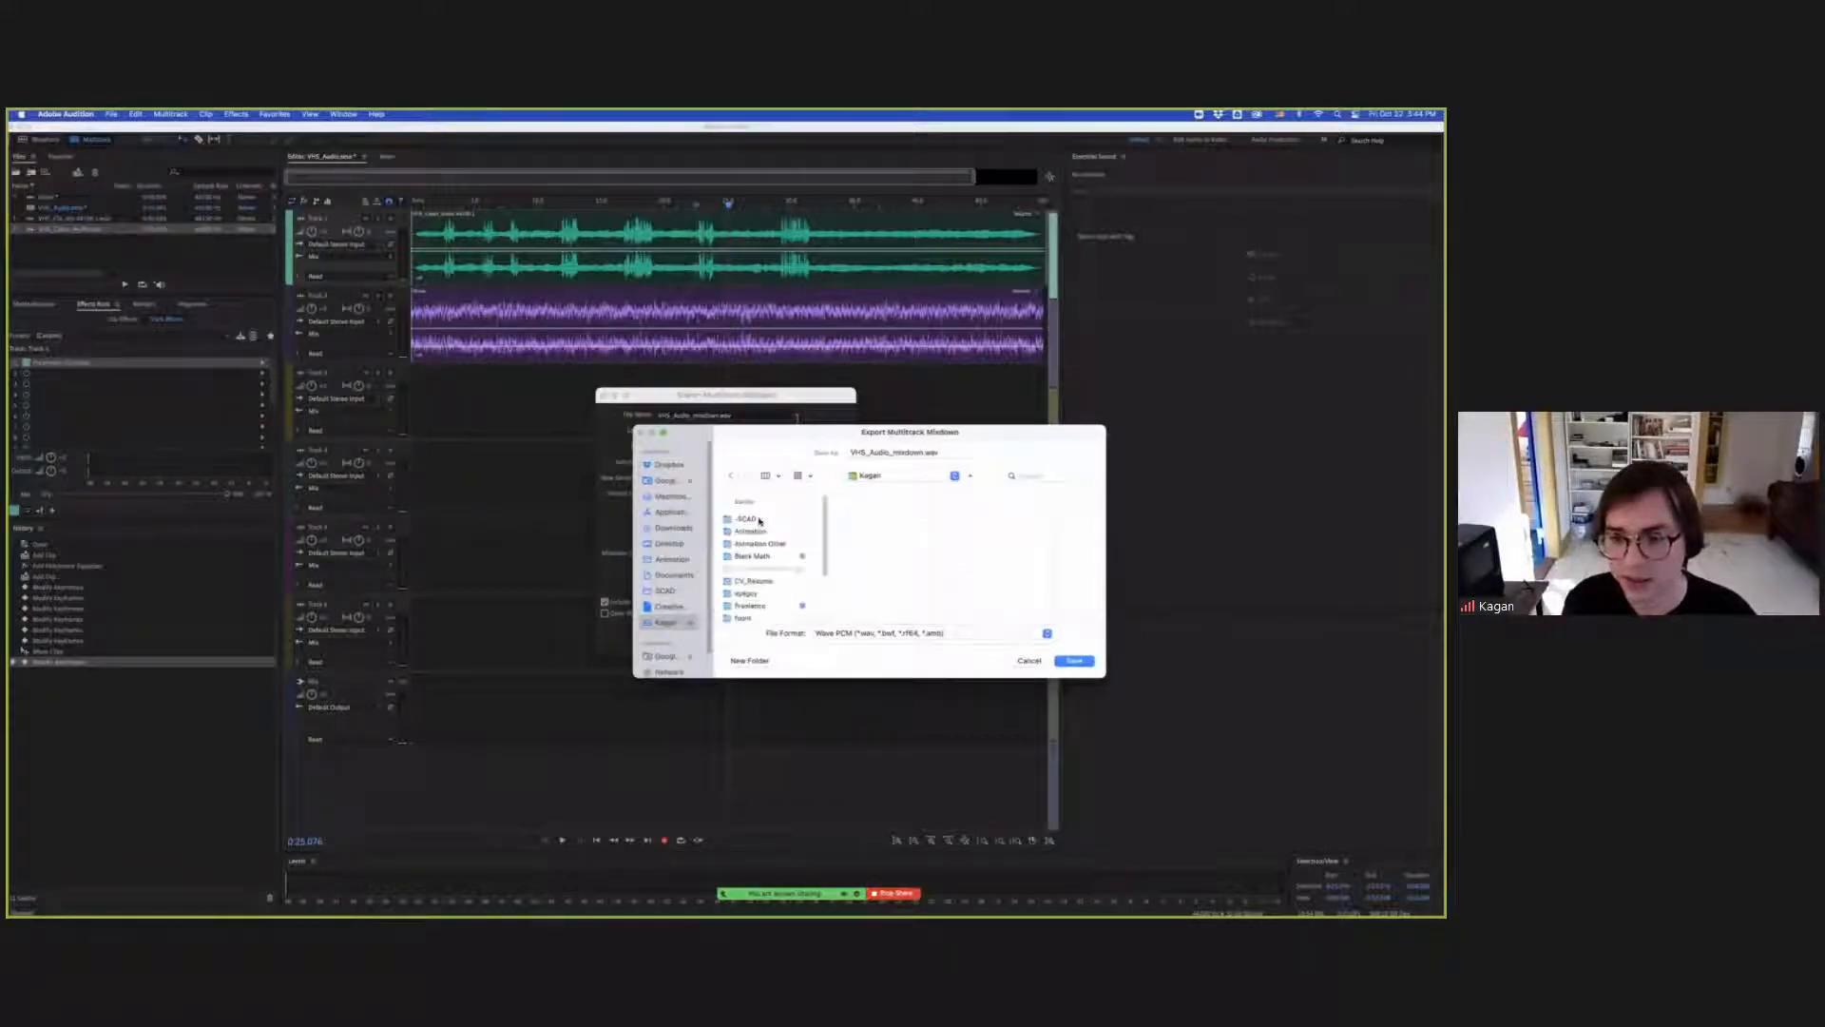
pyautogui.scroll(-5, 884, 608)
pyautogui.click(882, 615)
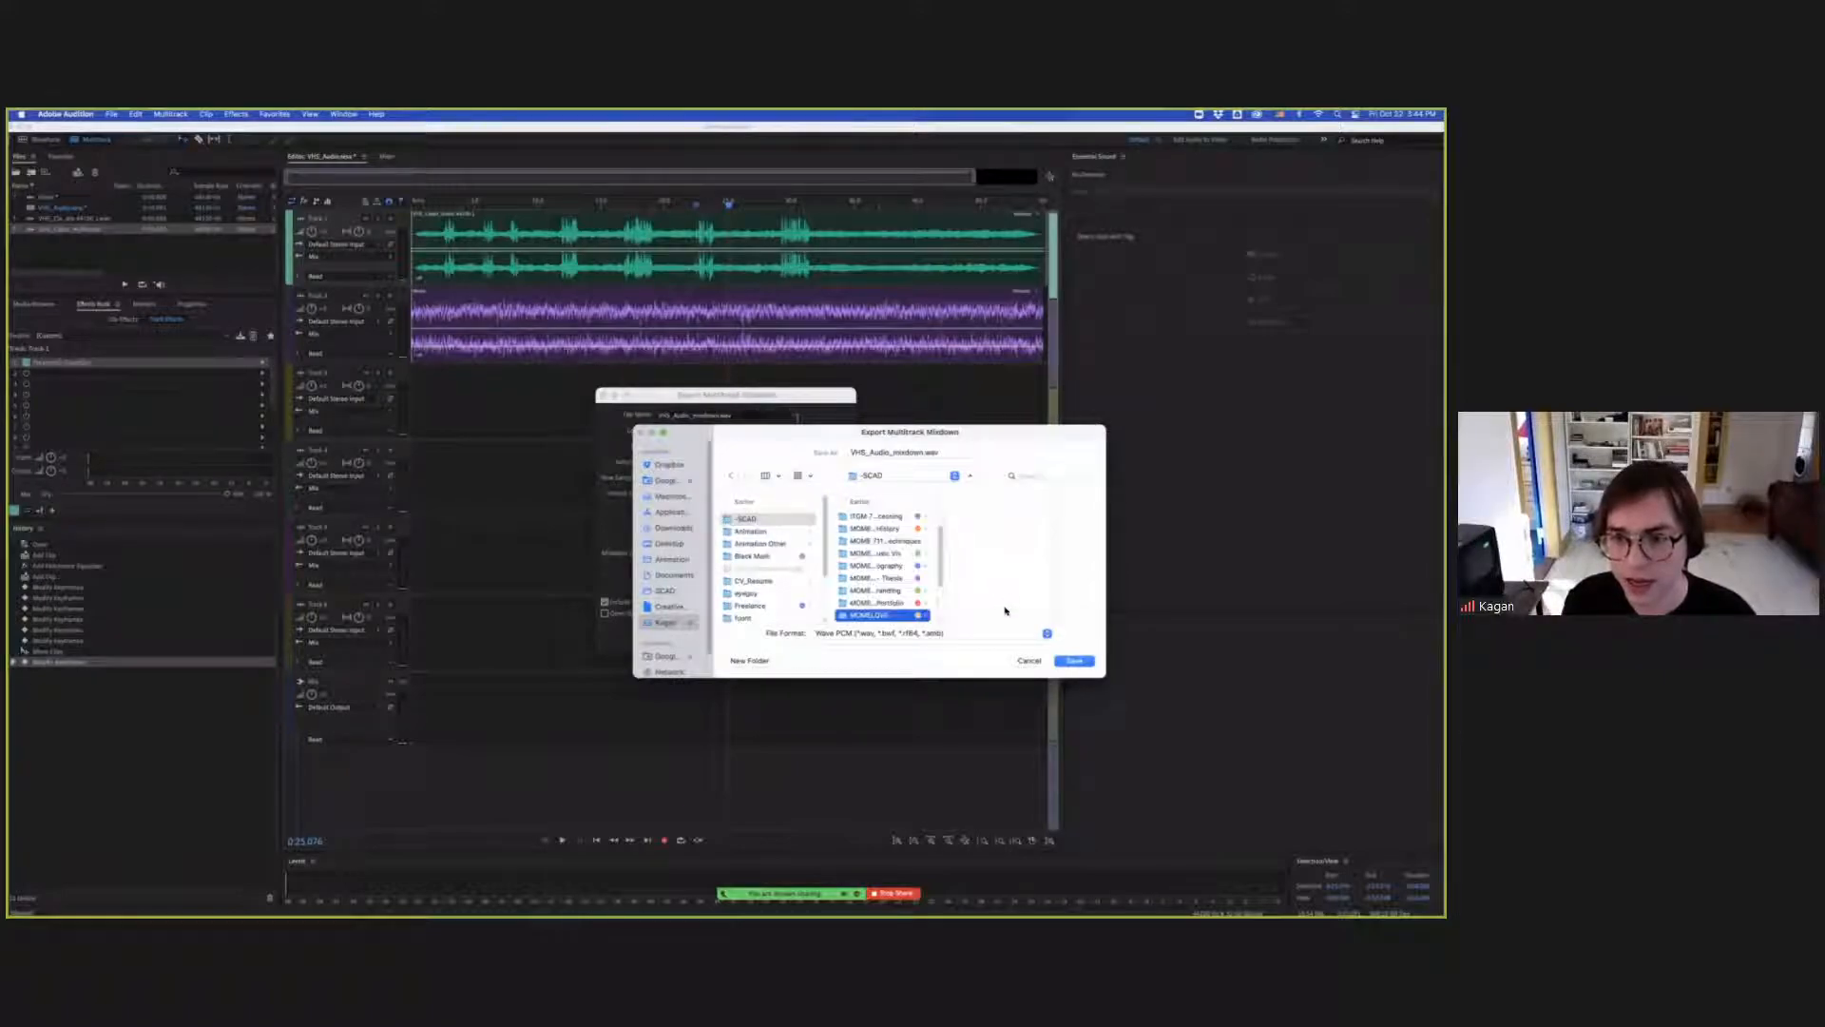
pyautogui.scroll(-3, 1008, 612)
pyautogui.click(982, 612)
pyautogui.click(1034, 531)
pyautogui.click(1034, 519)
pyautogui.click(923, 453)
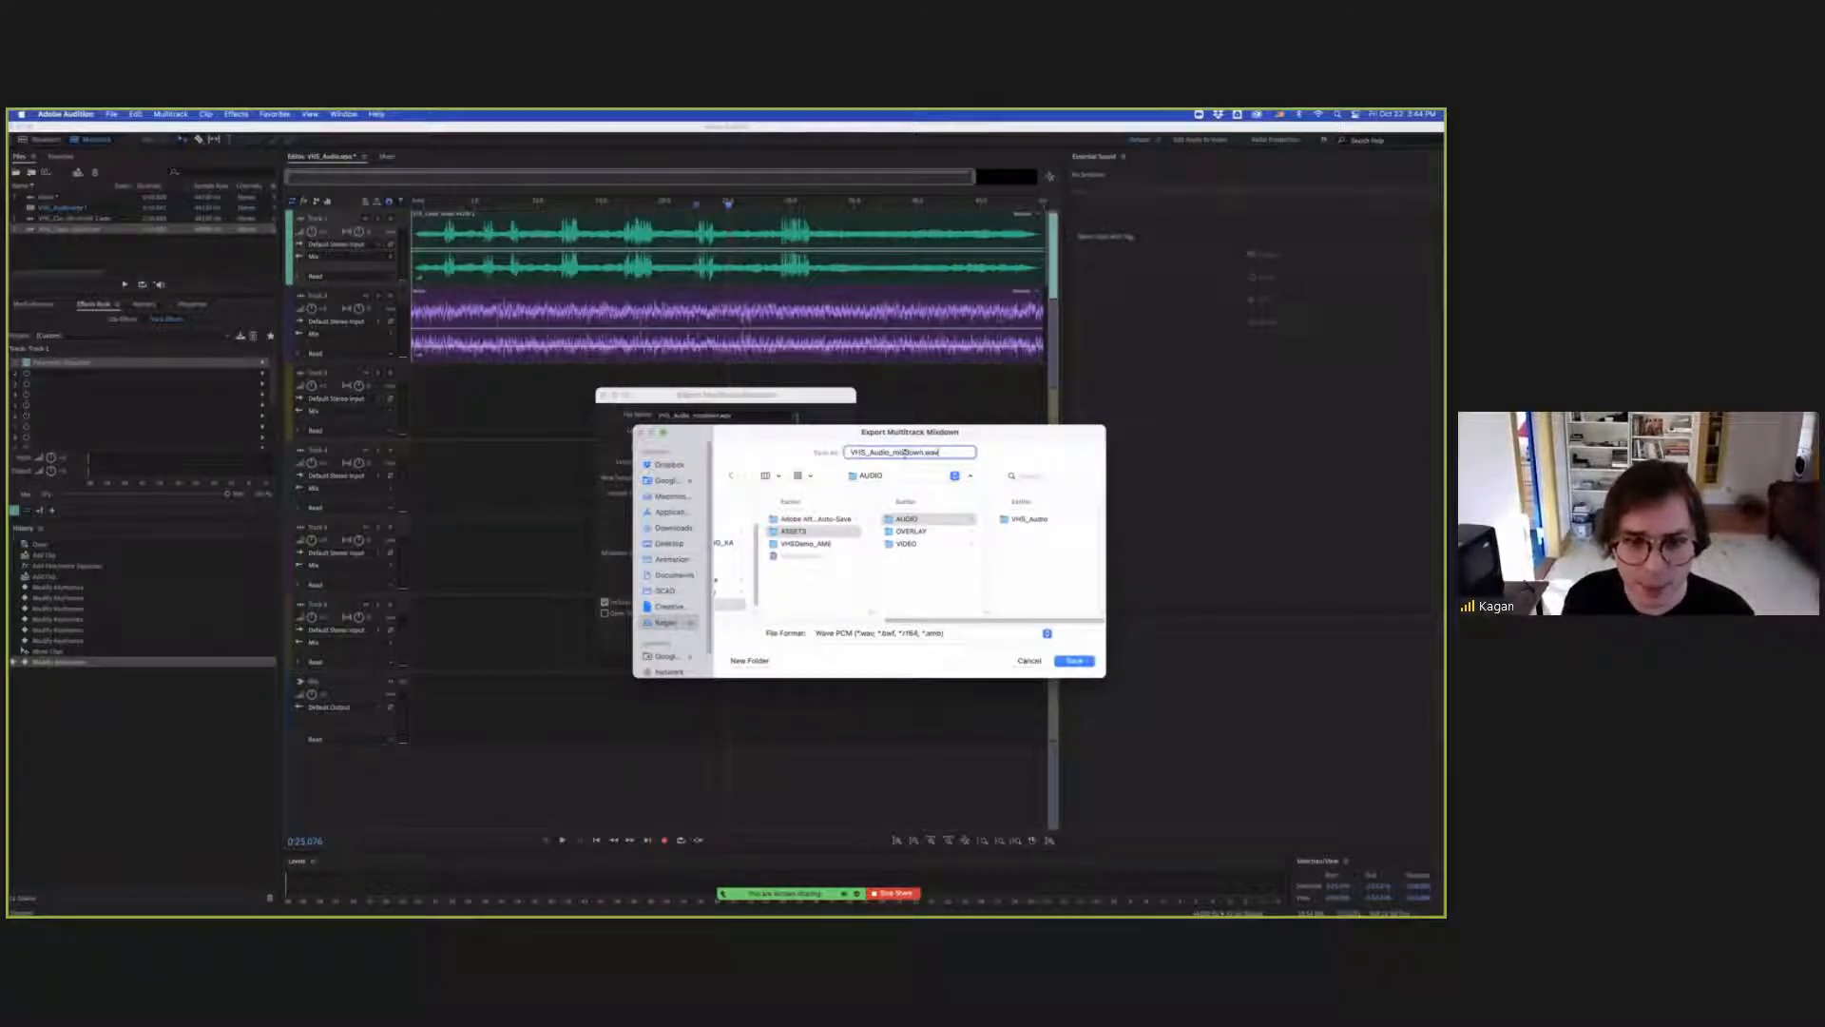
pyautogui.click(1074, 660)
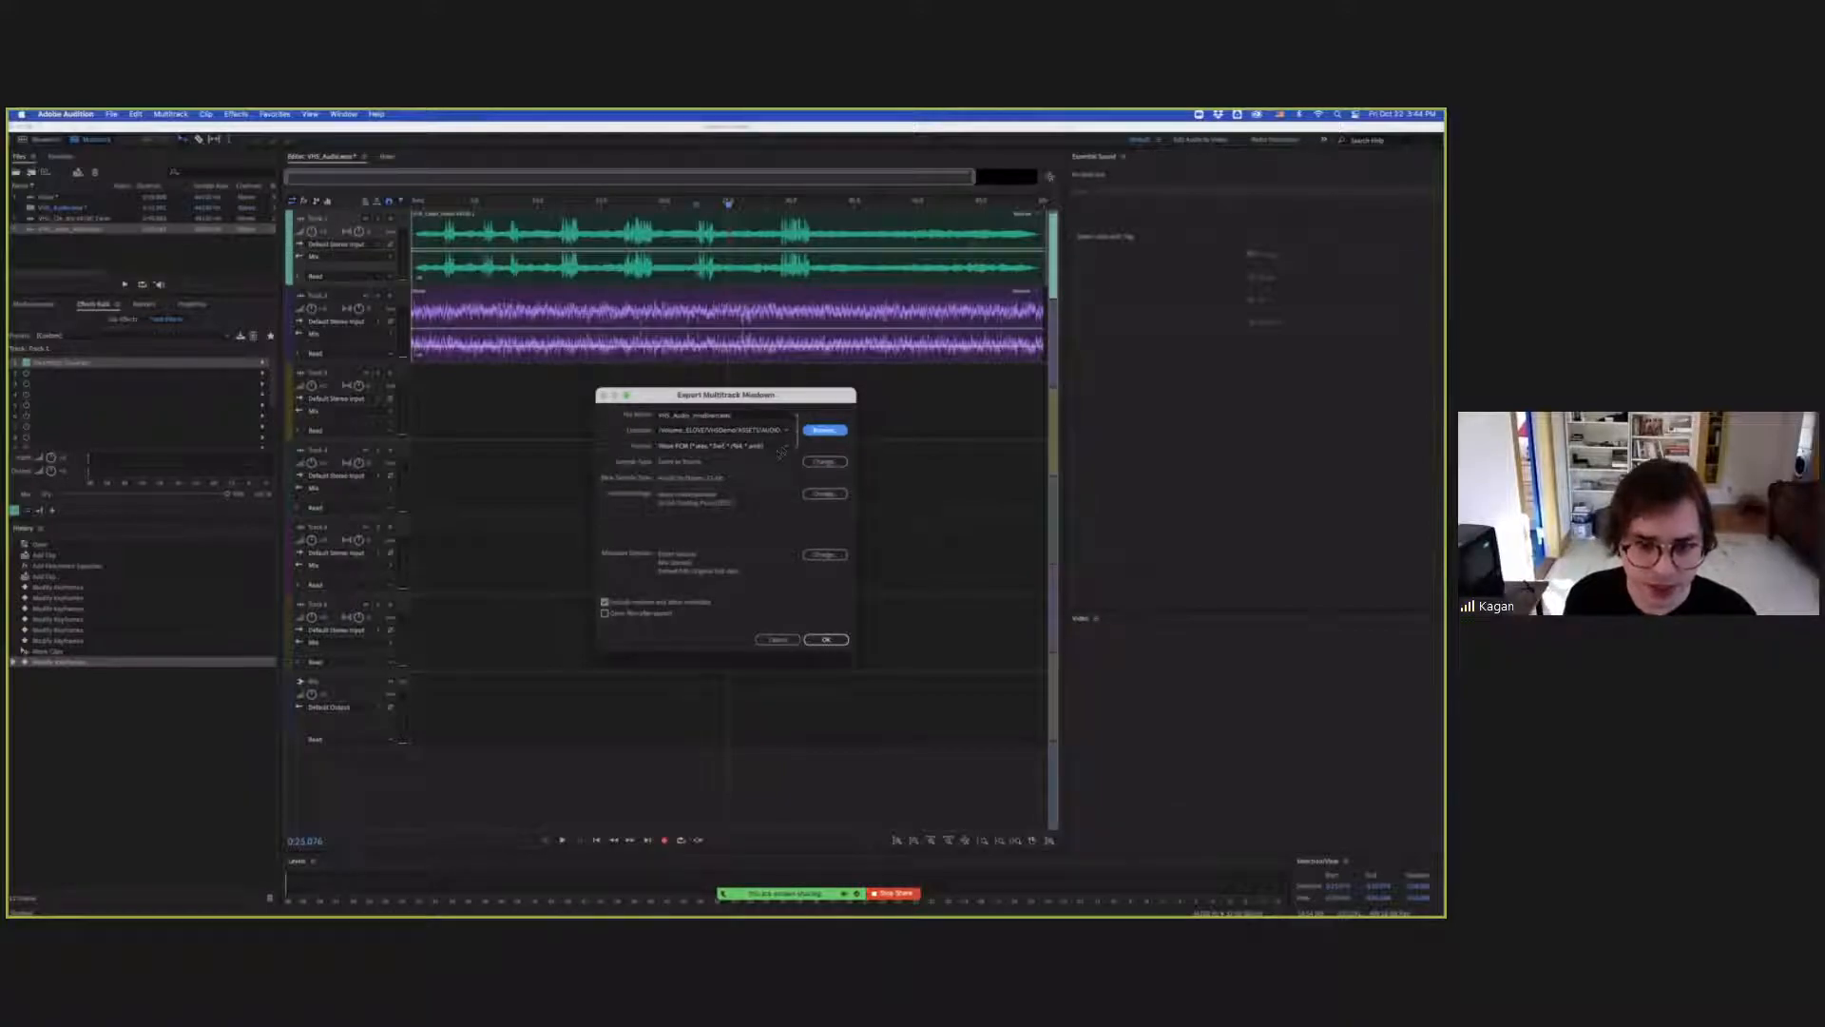
# Review the available export formats, keep Wave PCM and export the mixdown.
pyautogui.click(785, 447)
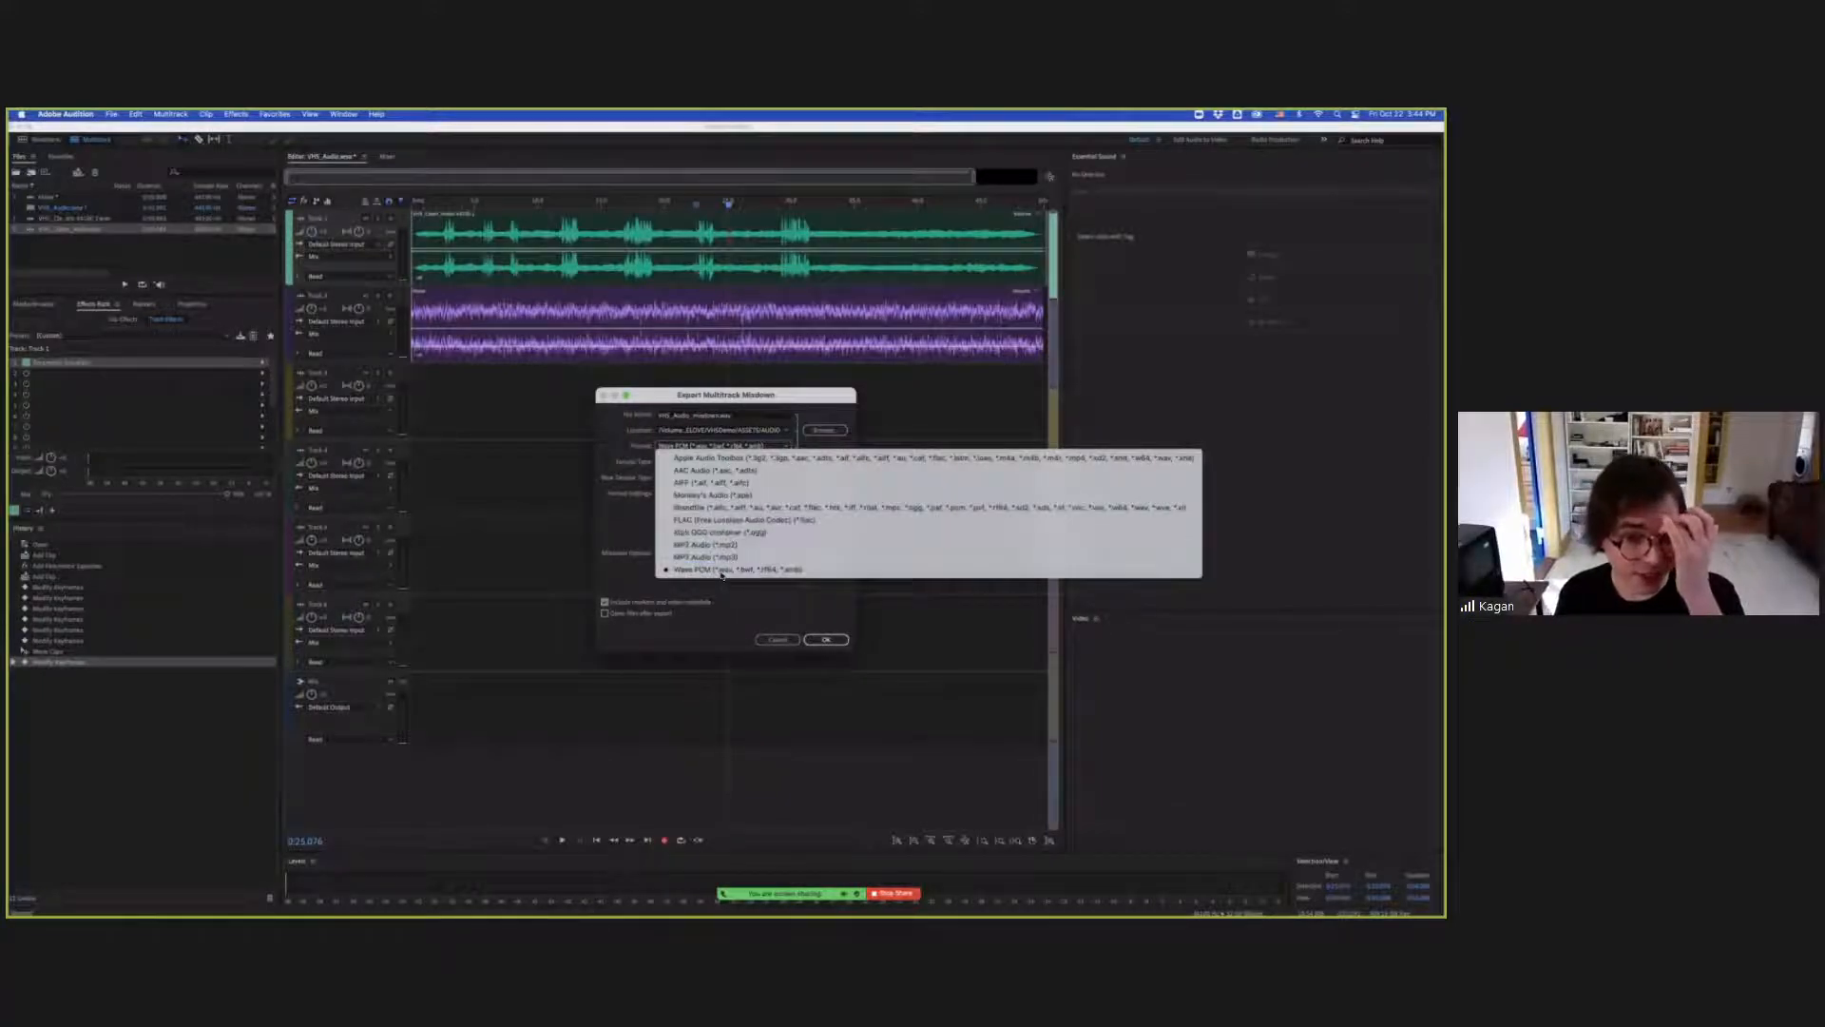
pyautogui.click(622, 432)
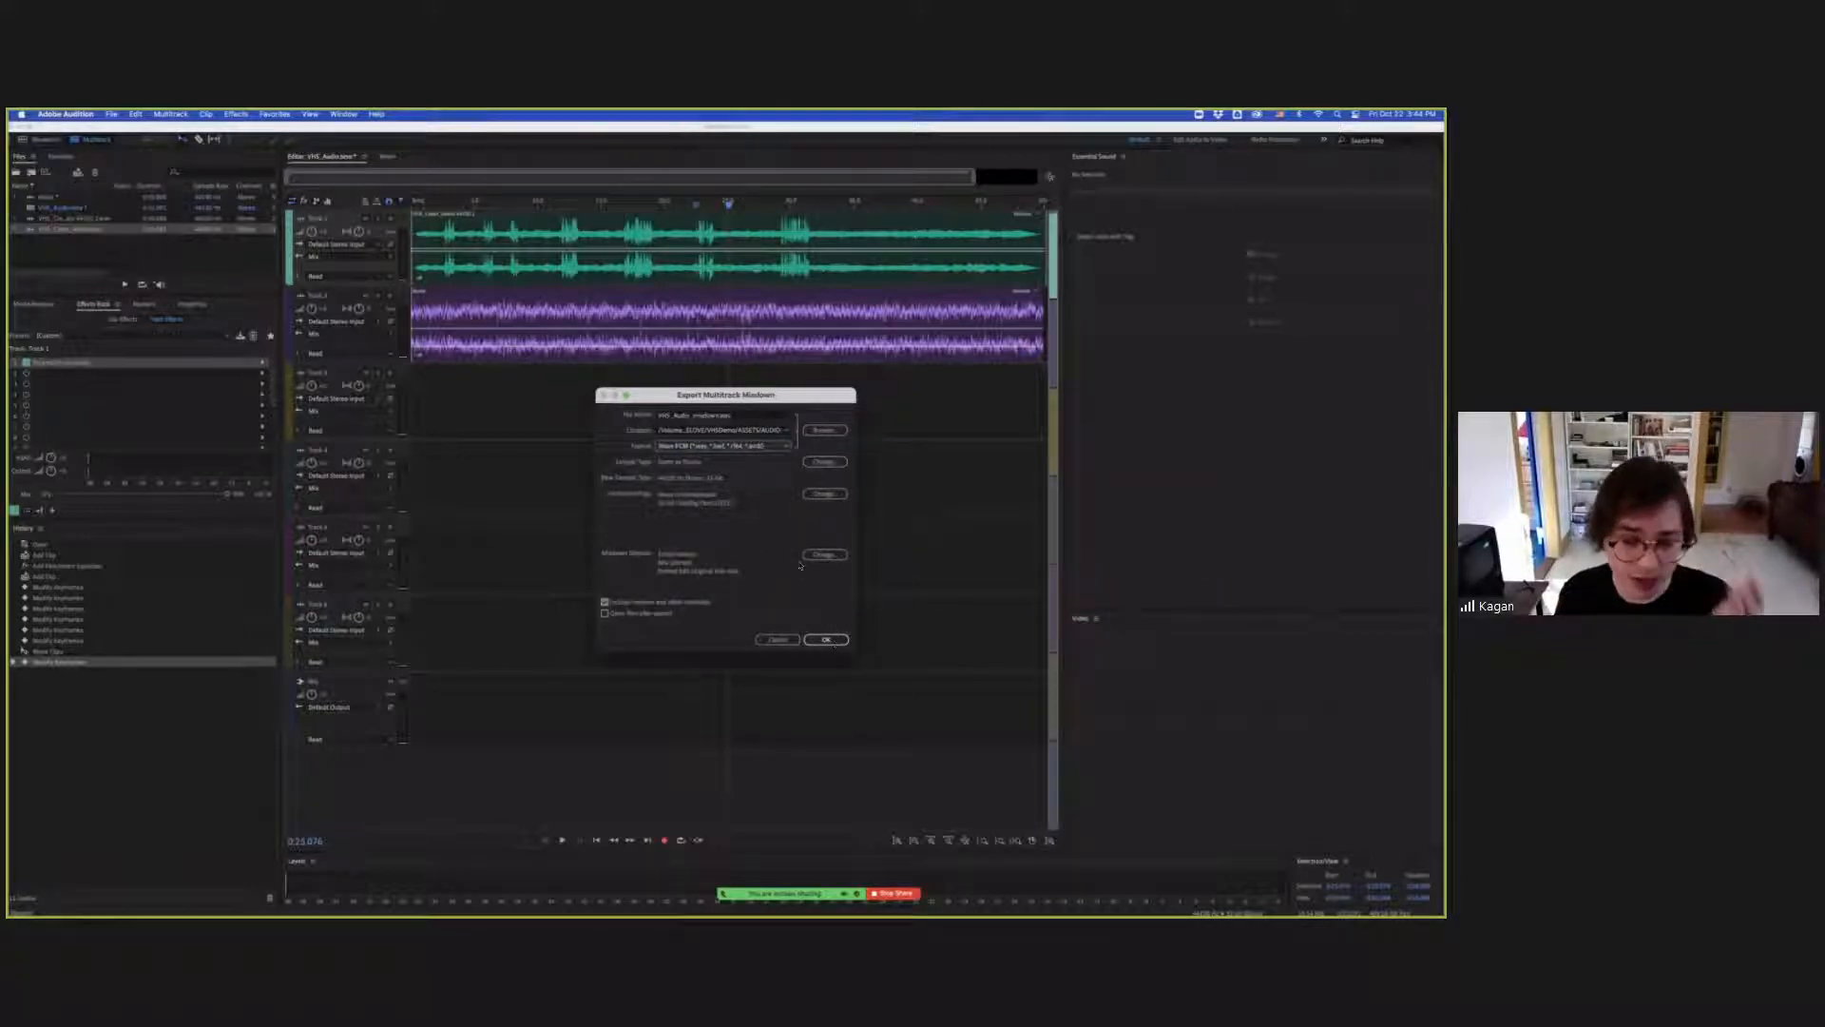
pyautogui.click(825, 639)
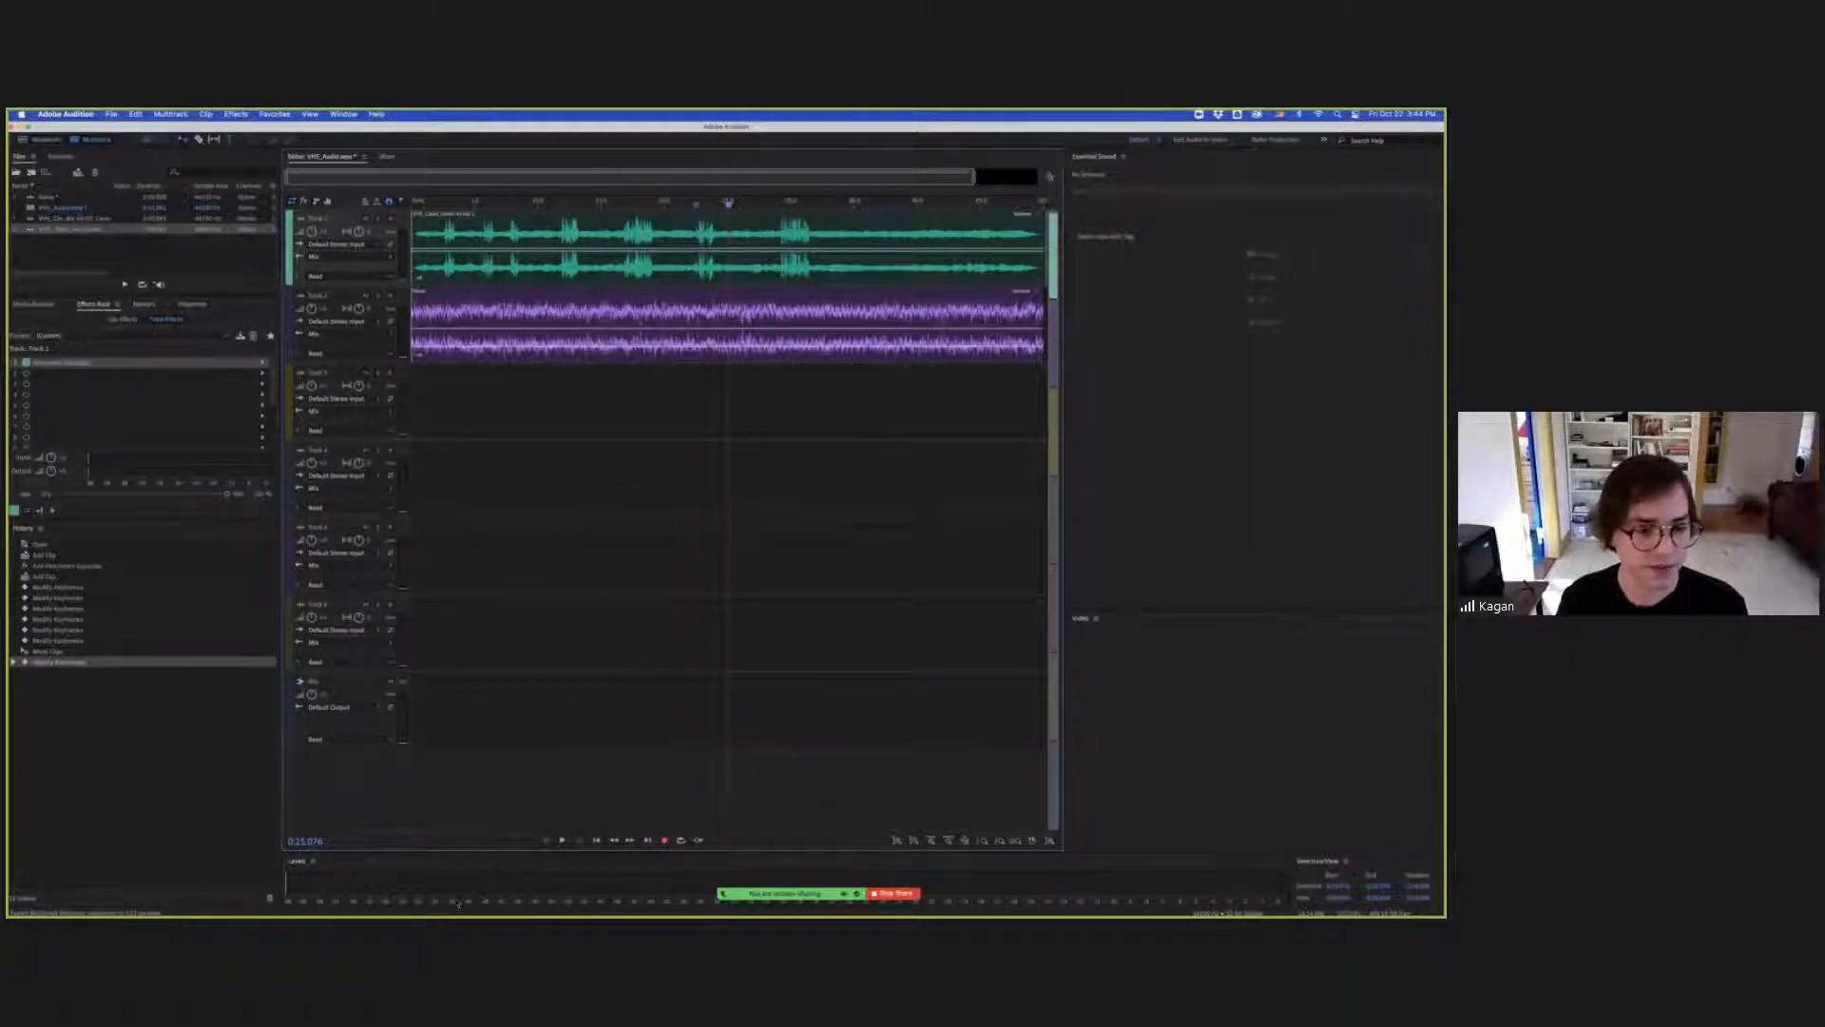
# Switch to After Effects, open the Capture1 composition and create a folder named AUDIO inside the project's assets folder.
pyautogui.moveTo(527, 912)
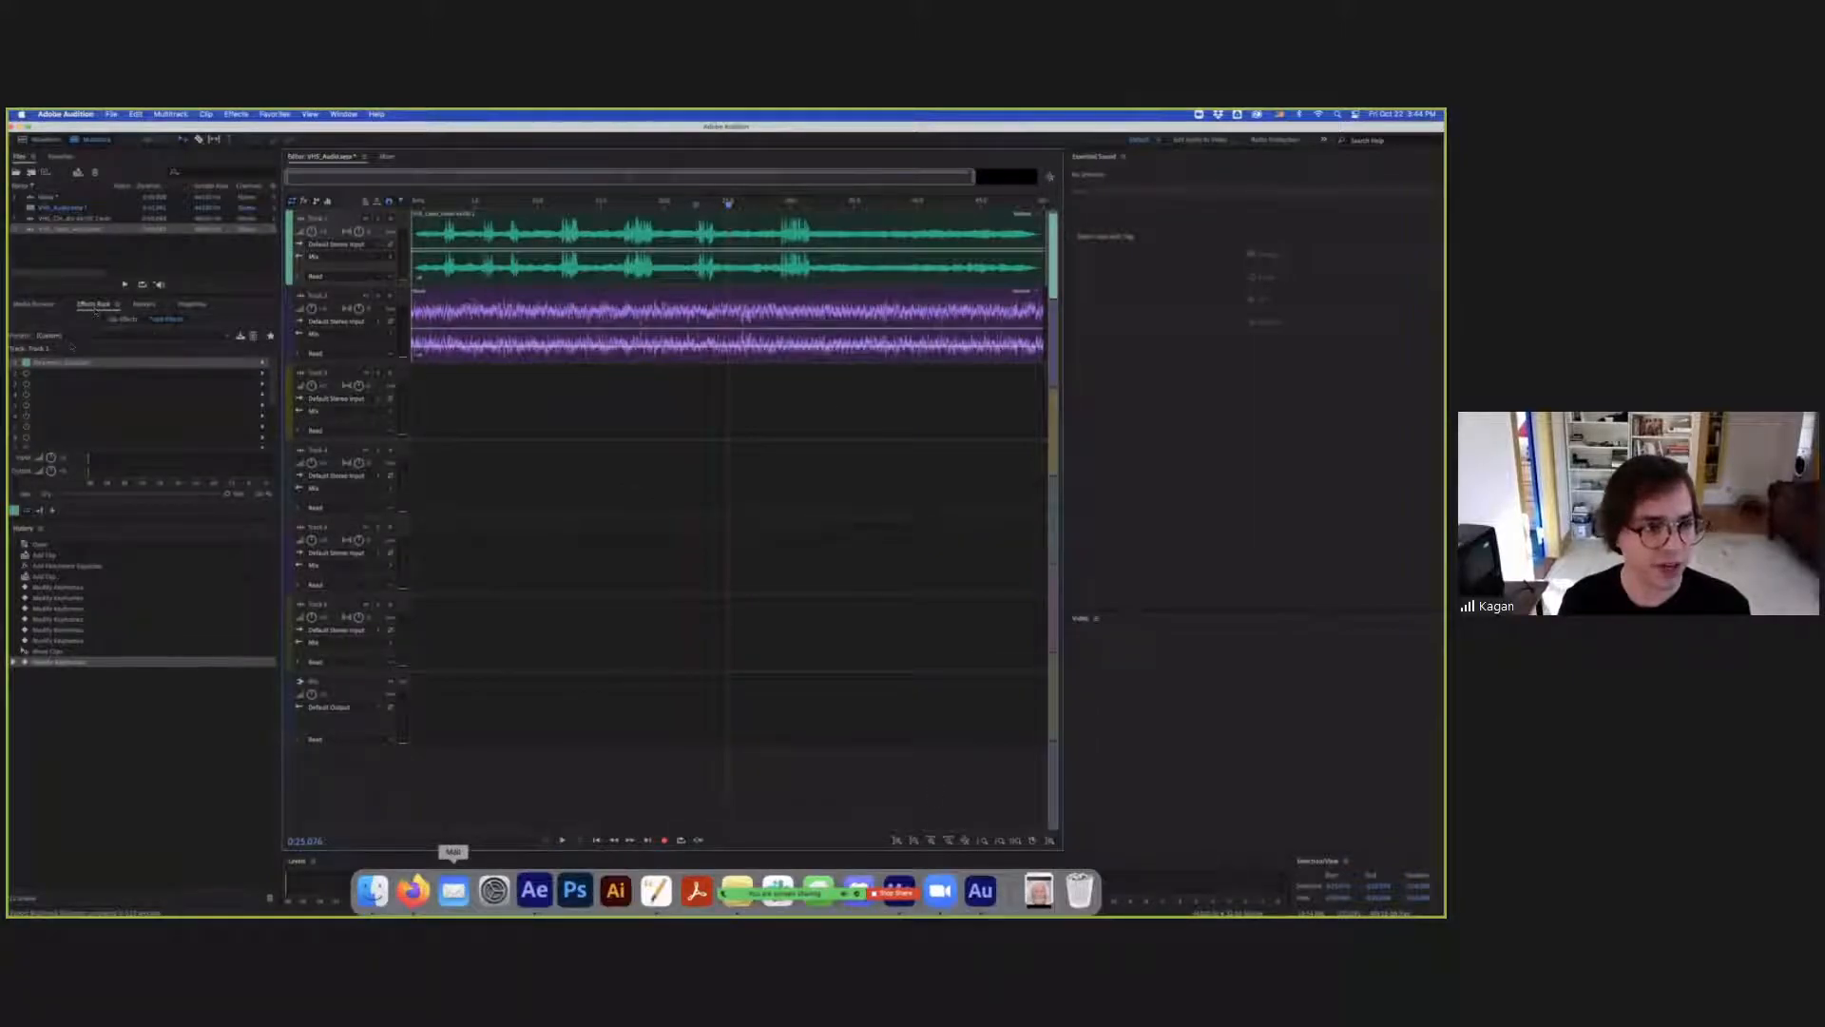
pyautogui.click(534, 891)
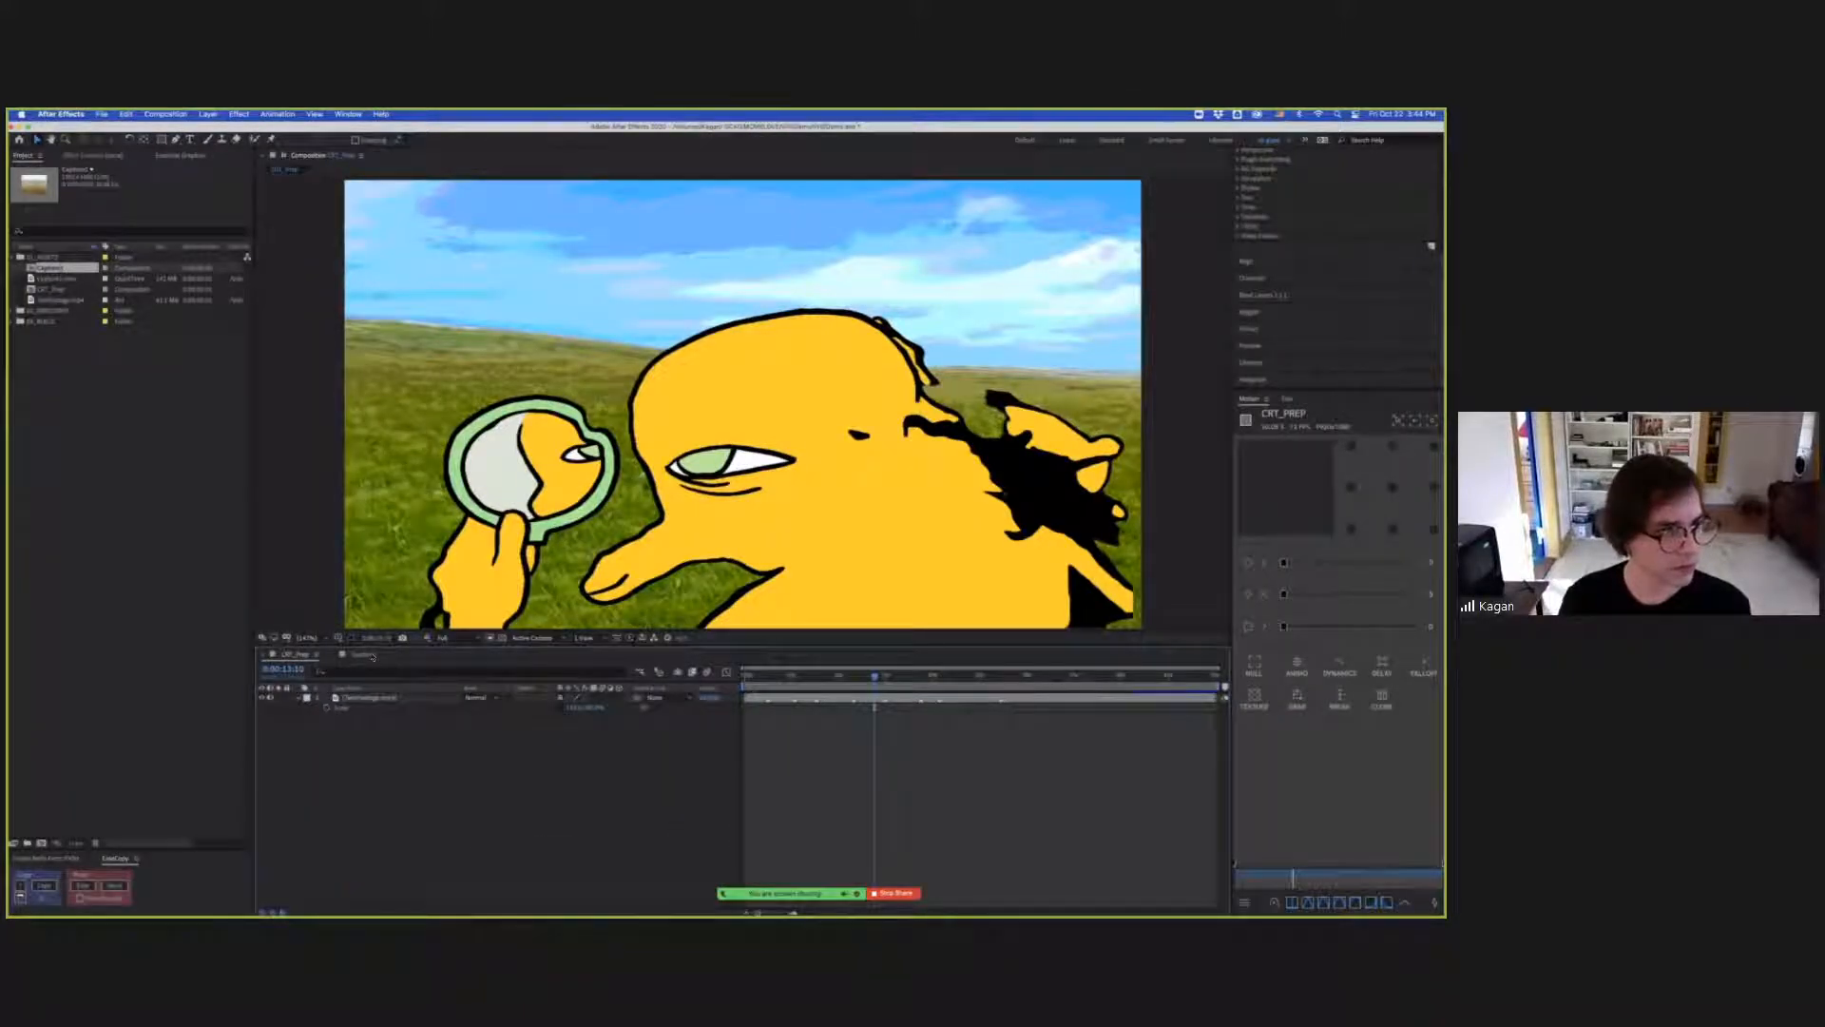
pyautogui.click(365, 654)
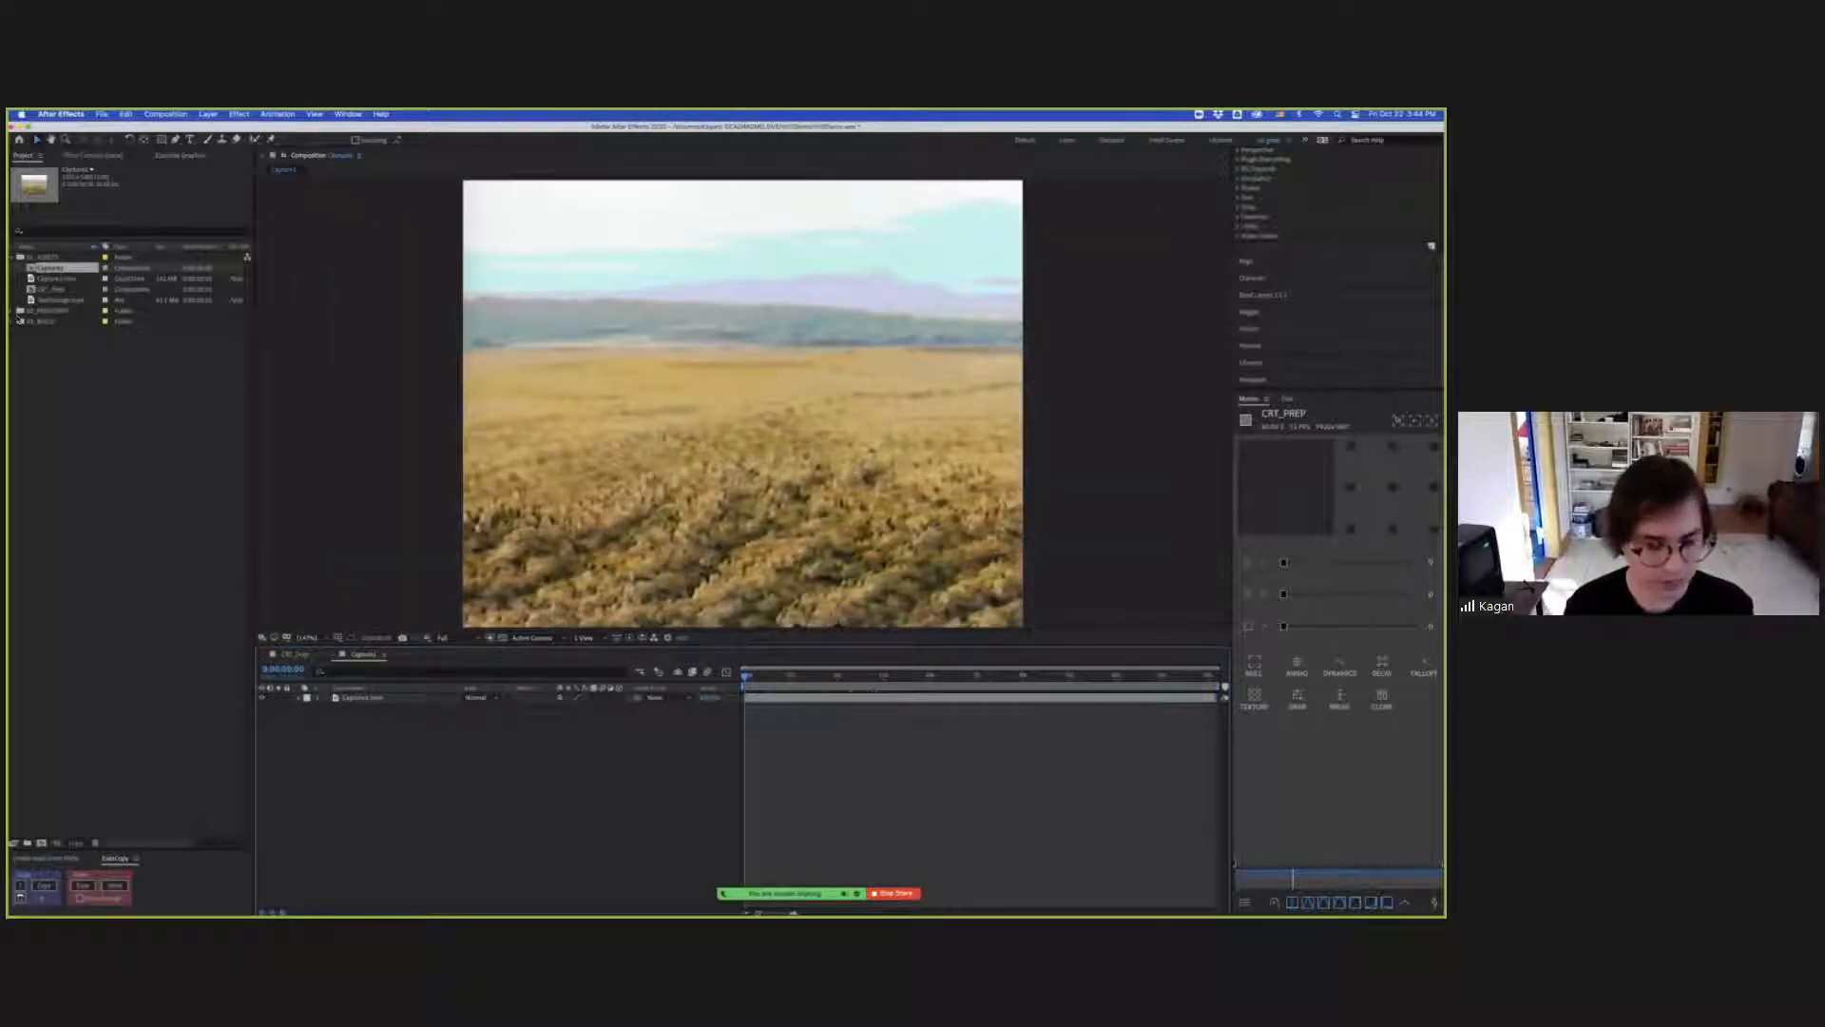
pyautogui.click(46, 257)
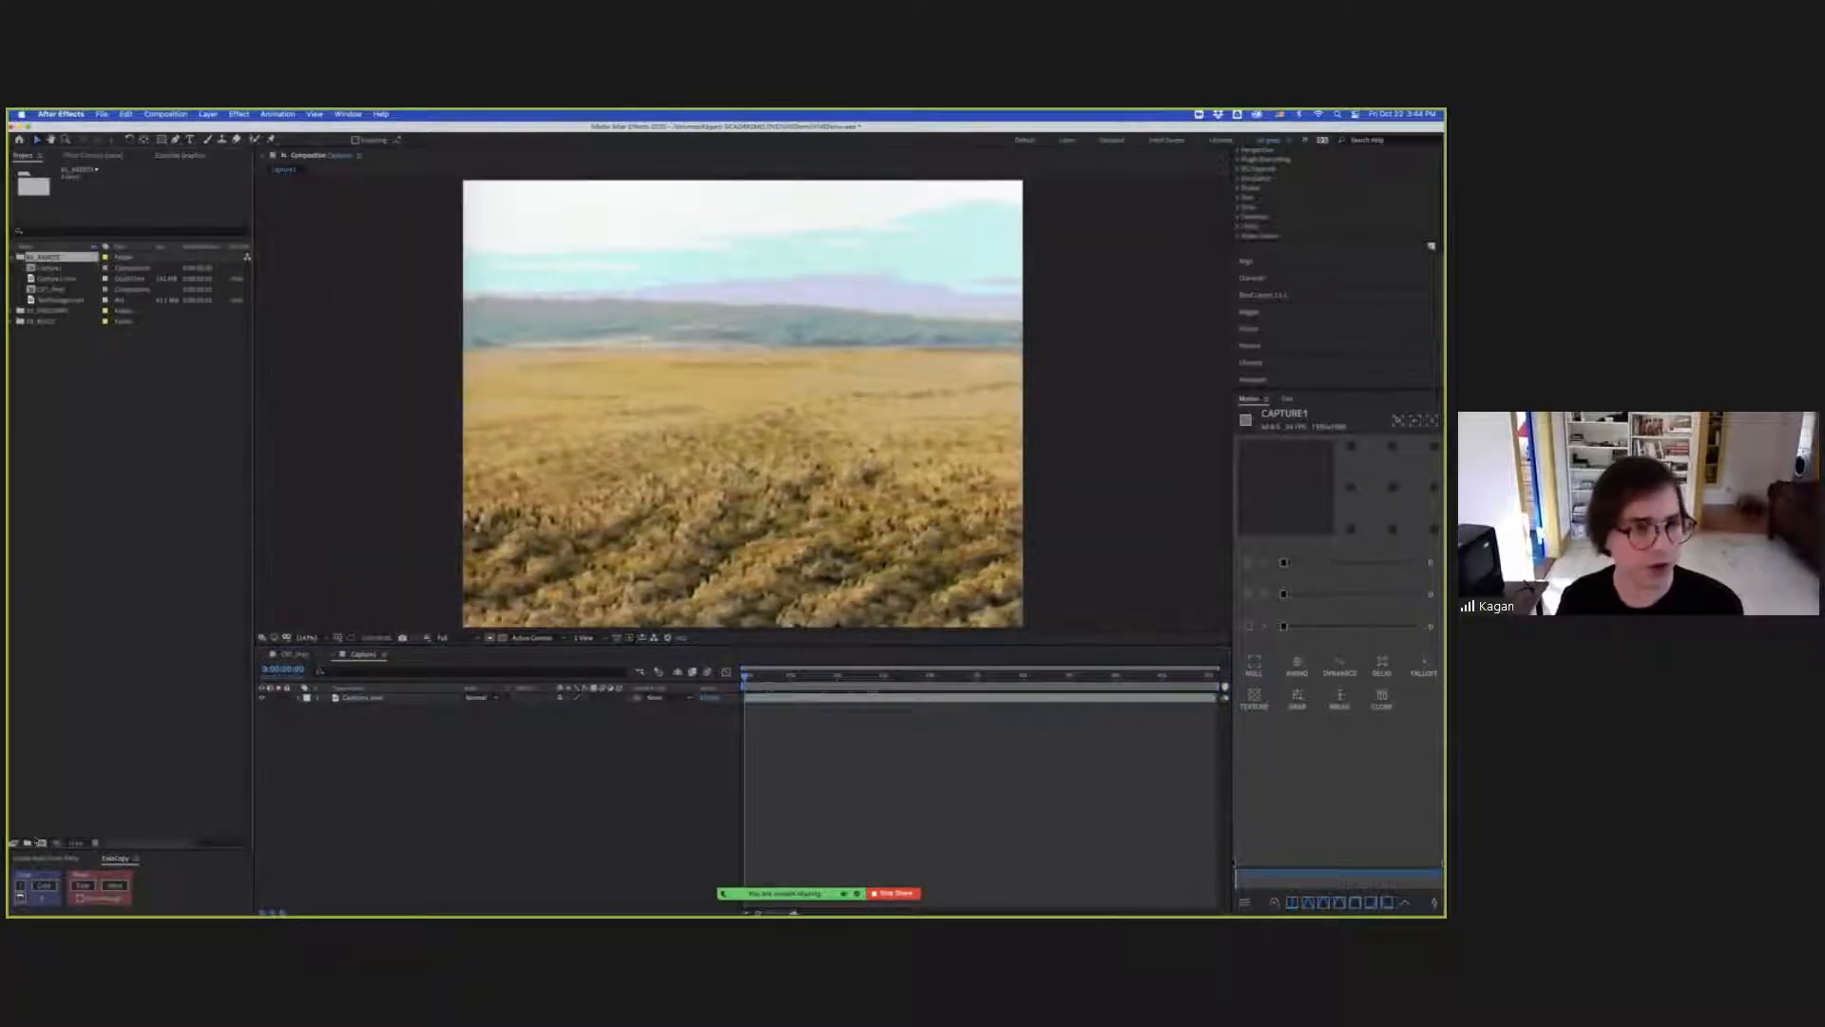
pyautogui.click(27, 843)
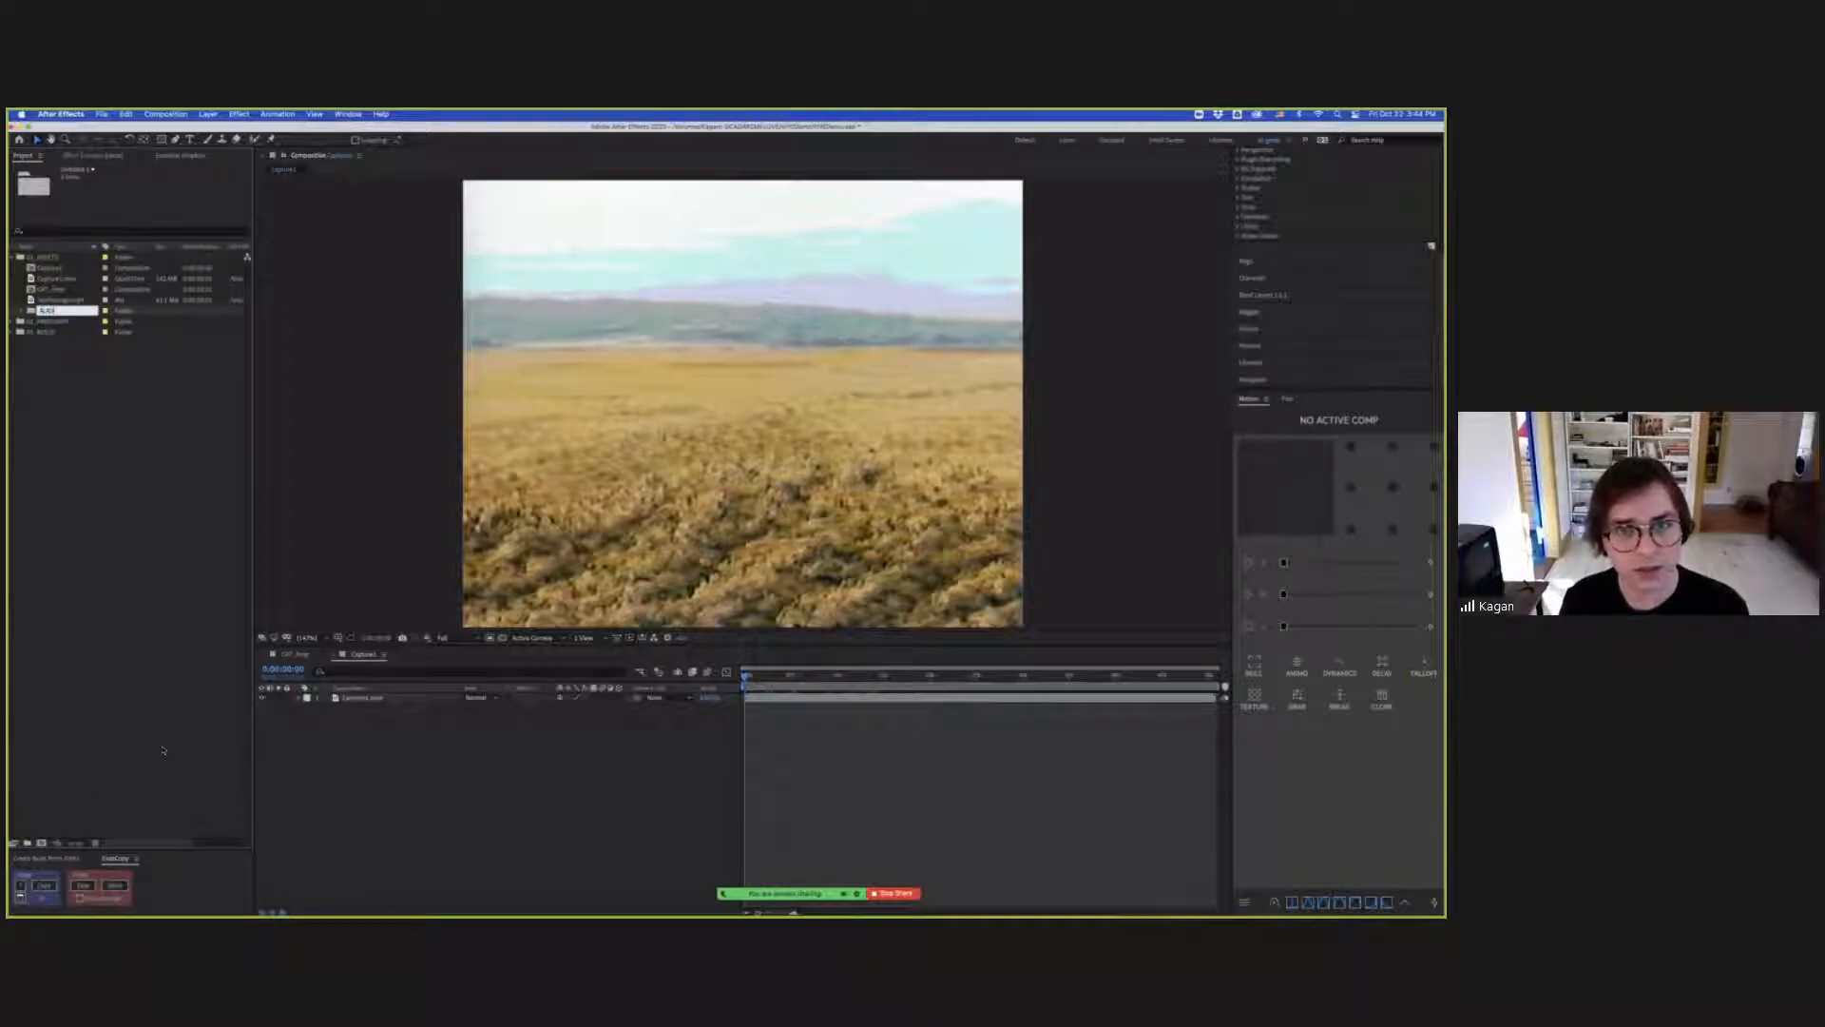
pyautogui.write('AUDIO')
pyautogui.press('Return')
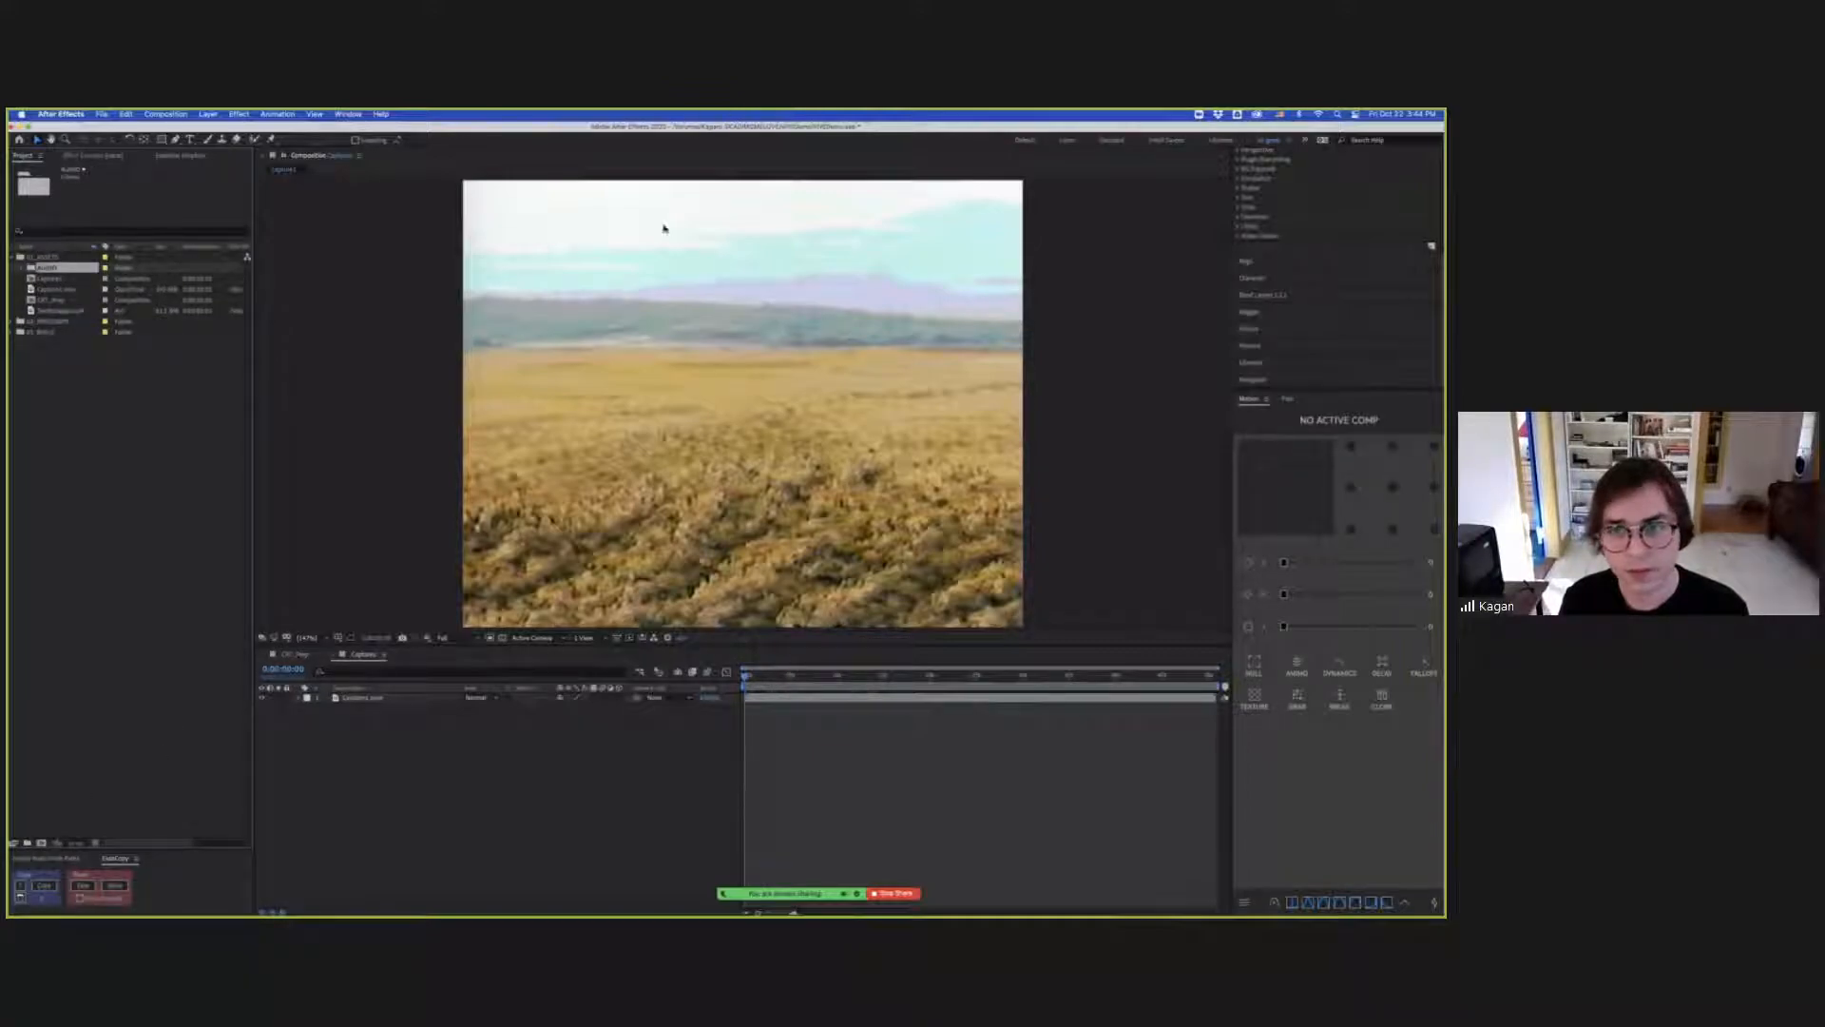
# Import VHS_Audio_mixdown.wav into the new AUDIO folder and add it to the Capture1 composition below the footage layer.
pyautogui.press('super+i')
pyautogui.click(753, 205)
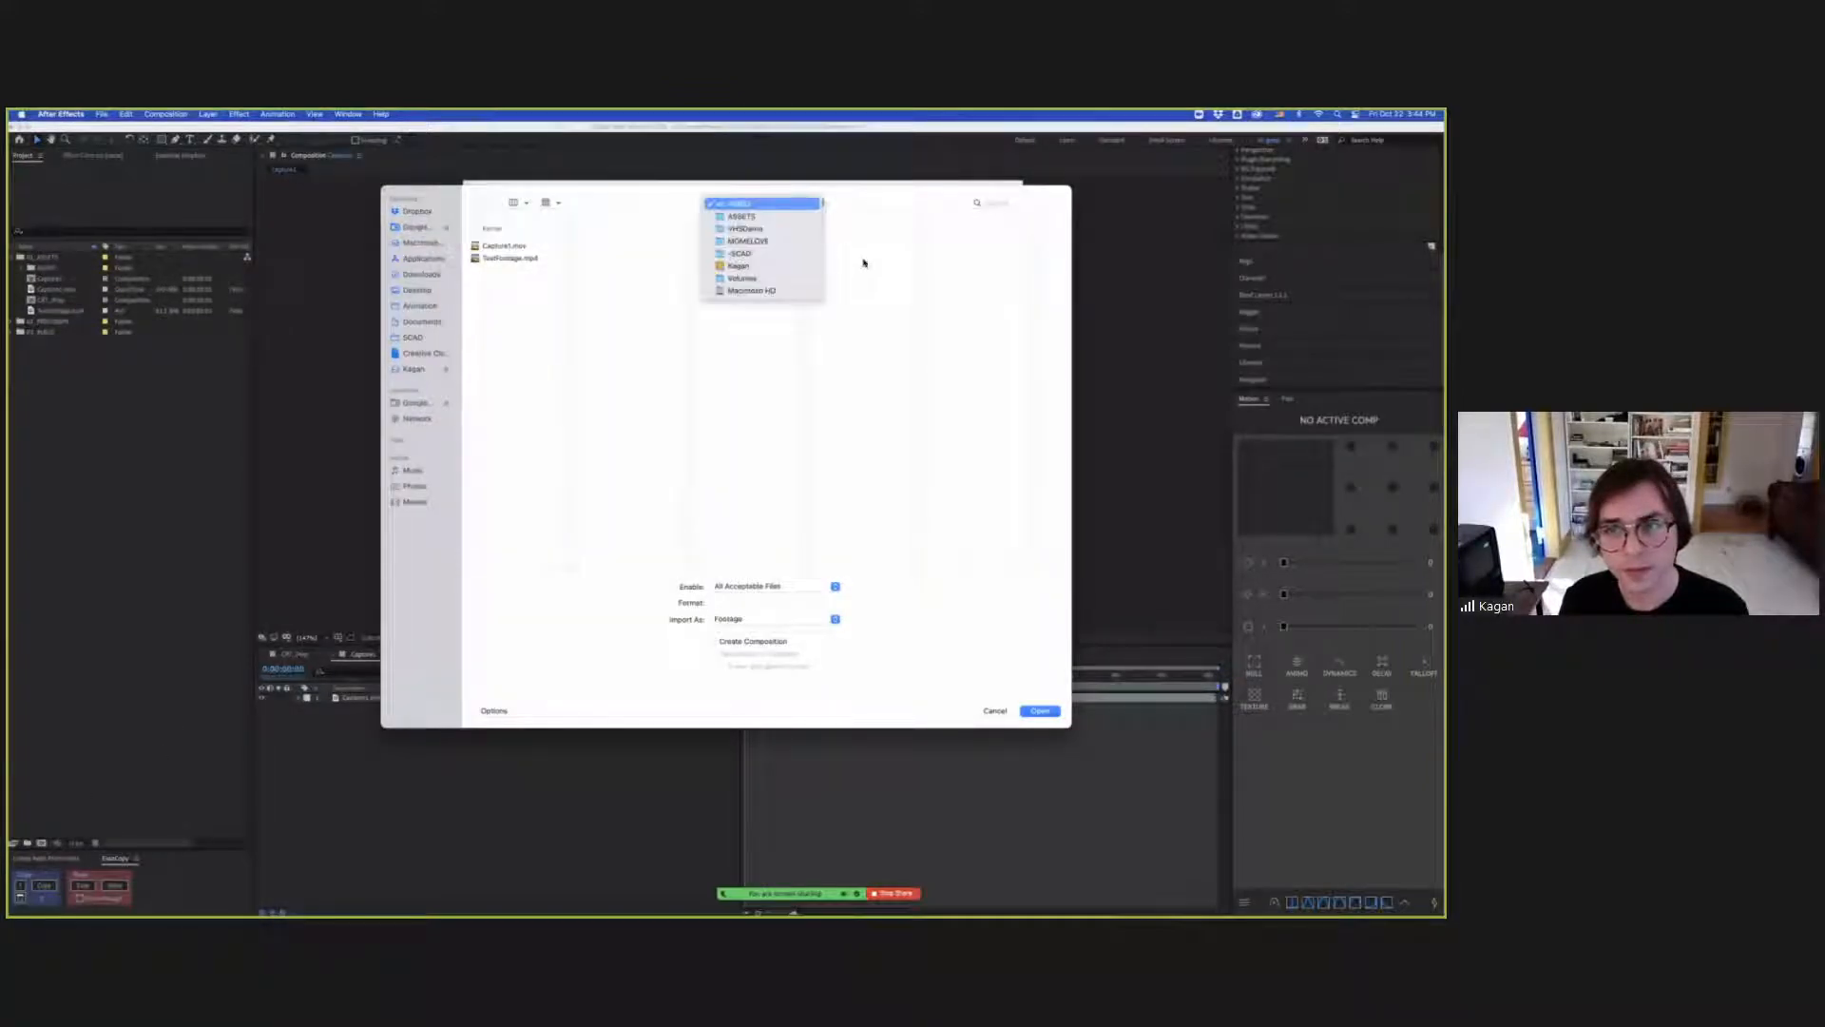
pyautogui.click(984, 249)
pyautogui.click(1011, 270)
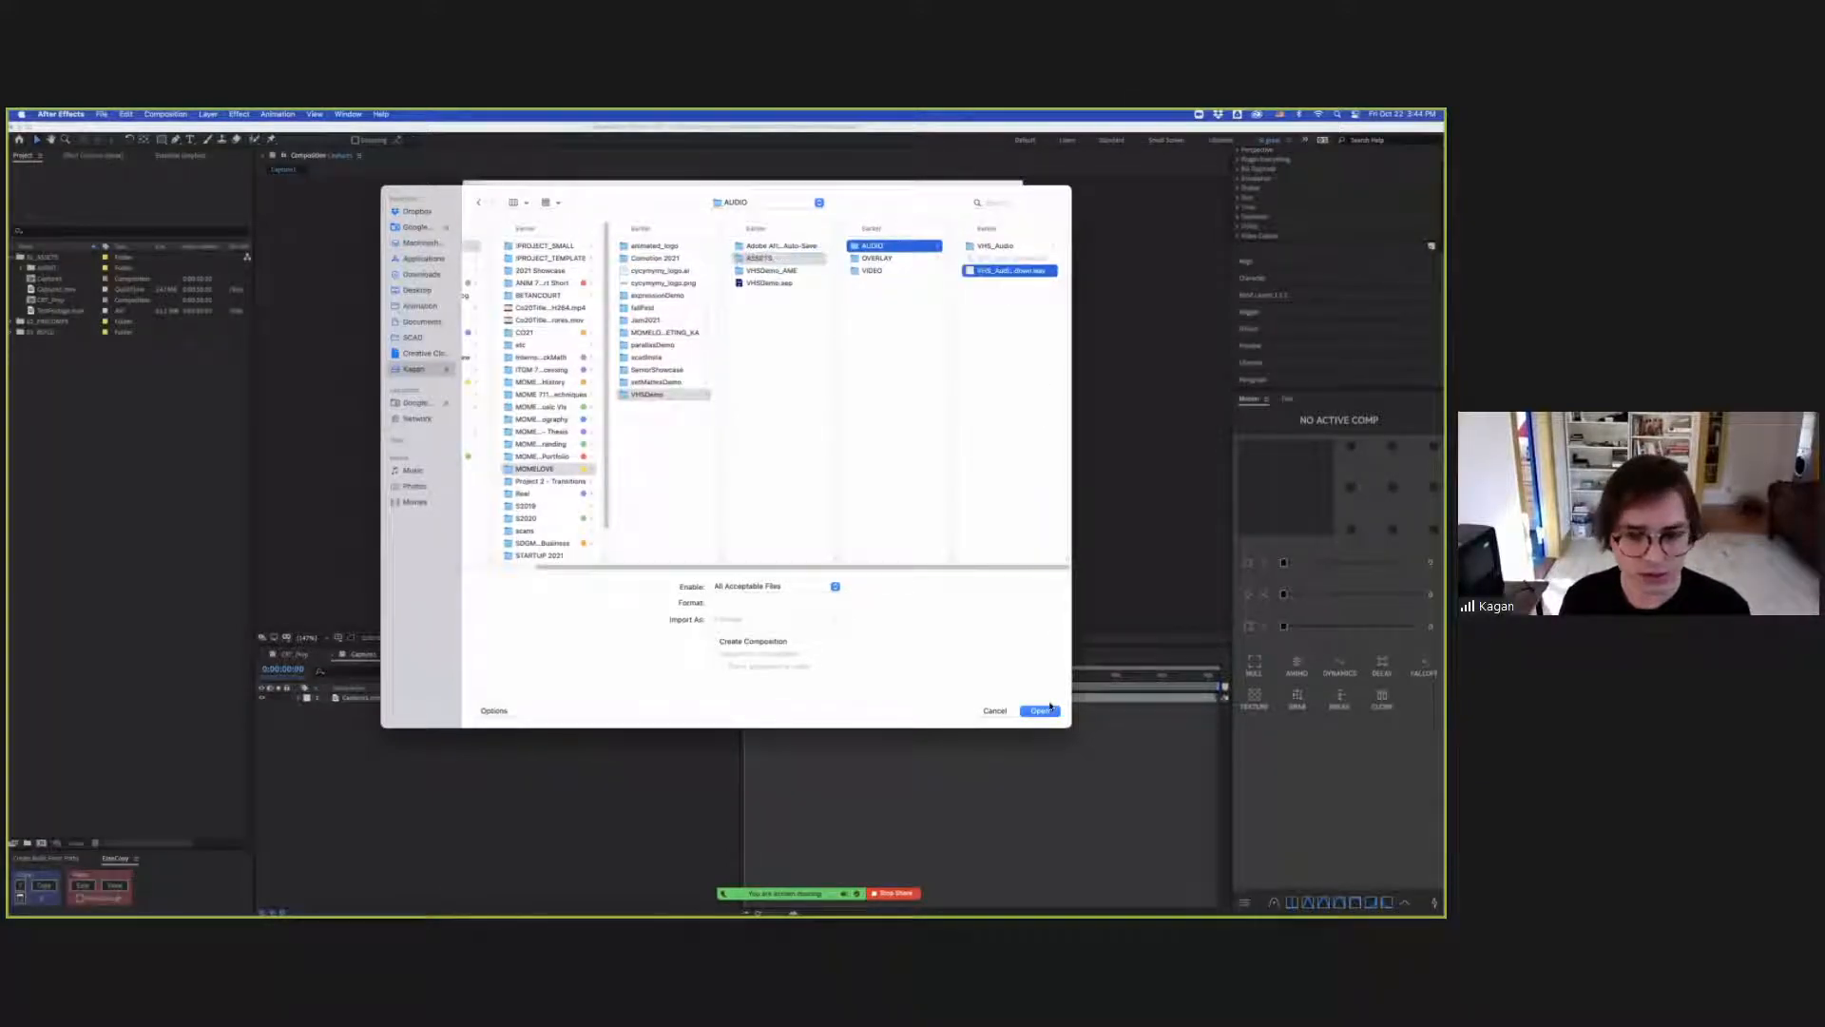
pyautogui.click(1040, 710)
pyautogui.moveTo(370, 713); pyautogui.dragTo(371, 715)
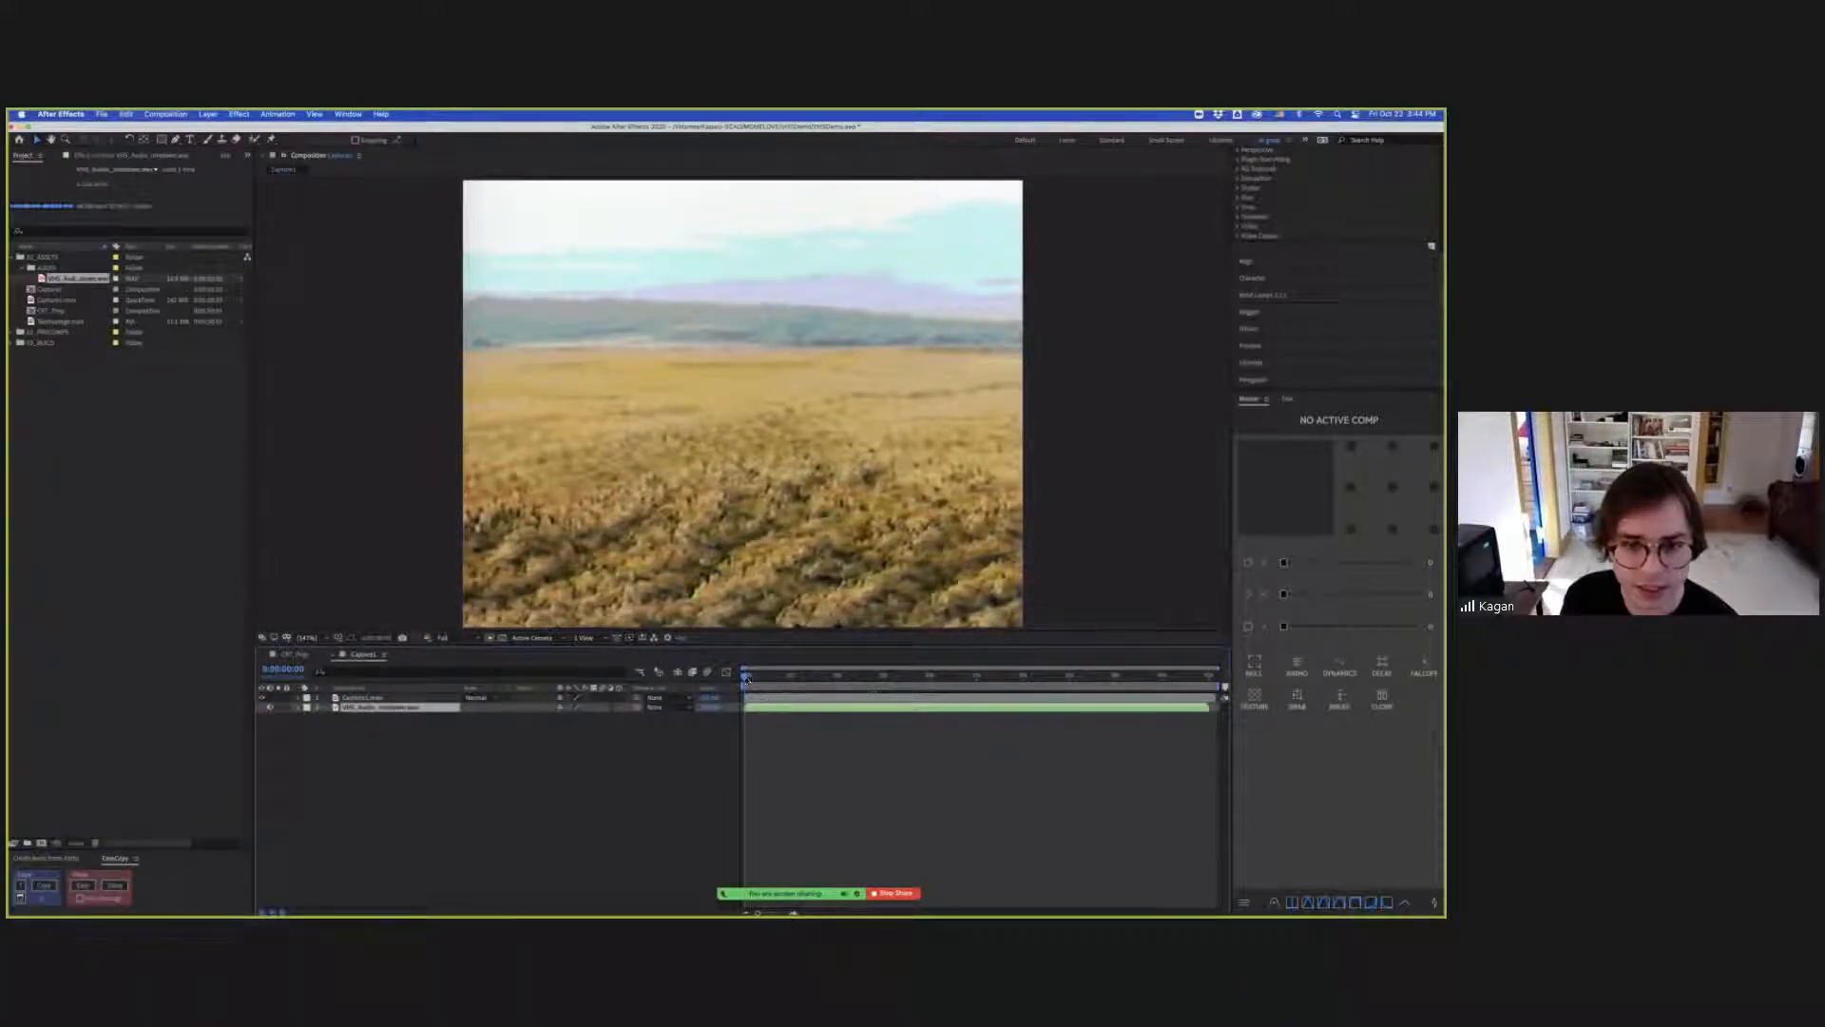
# Select the Capture1.mov layer, step through its opening frames and preview the start against the mixdown audio.
pyautogui.press('super+Up')
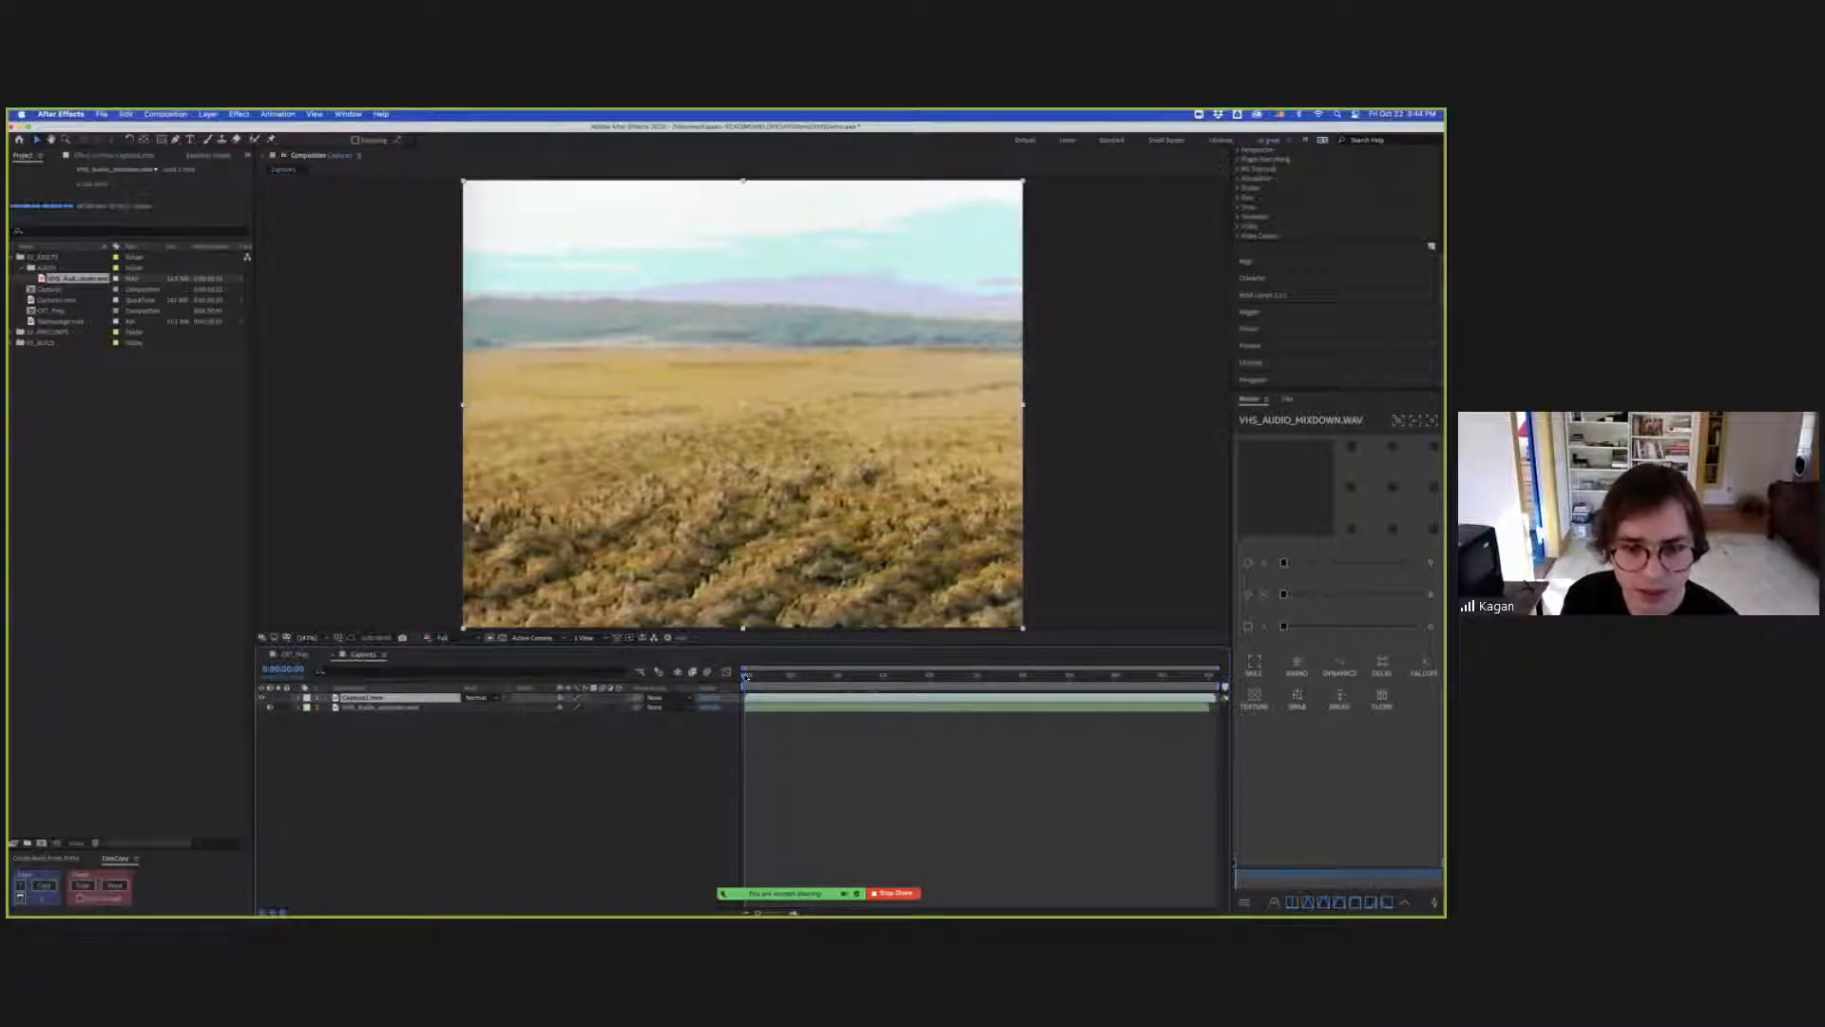
pyautogui.moveTo(751, 684); pyautogui.dragTo(754, 678)
pyautogui.press('super+Left')
pyautogui.press('super+Left')
pyautogui.press('super+Right')
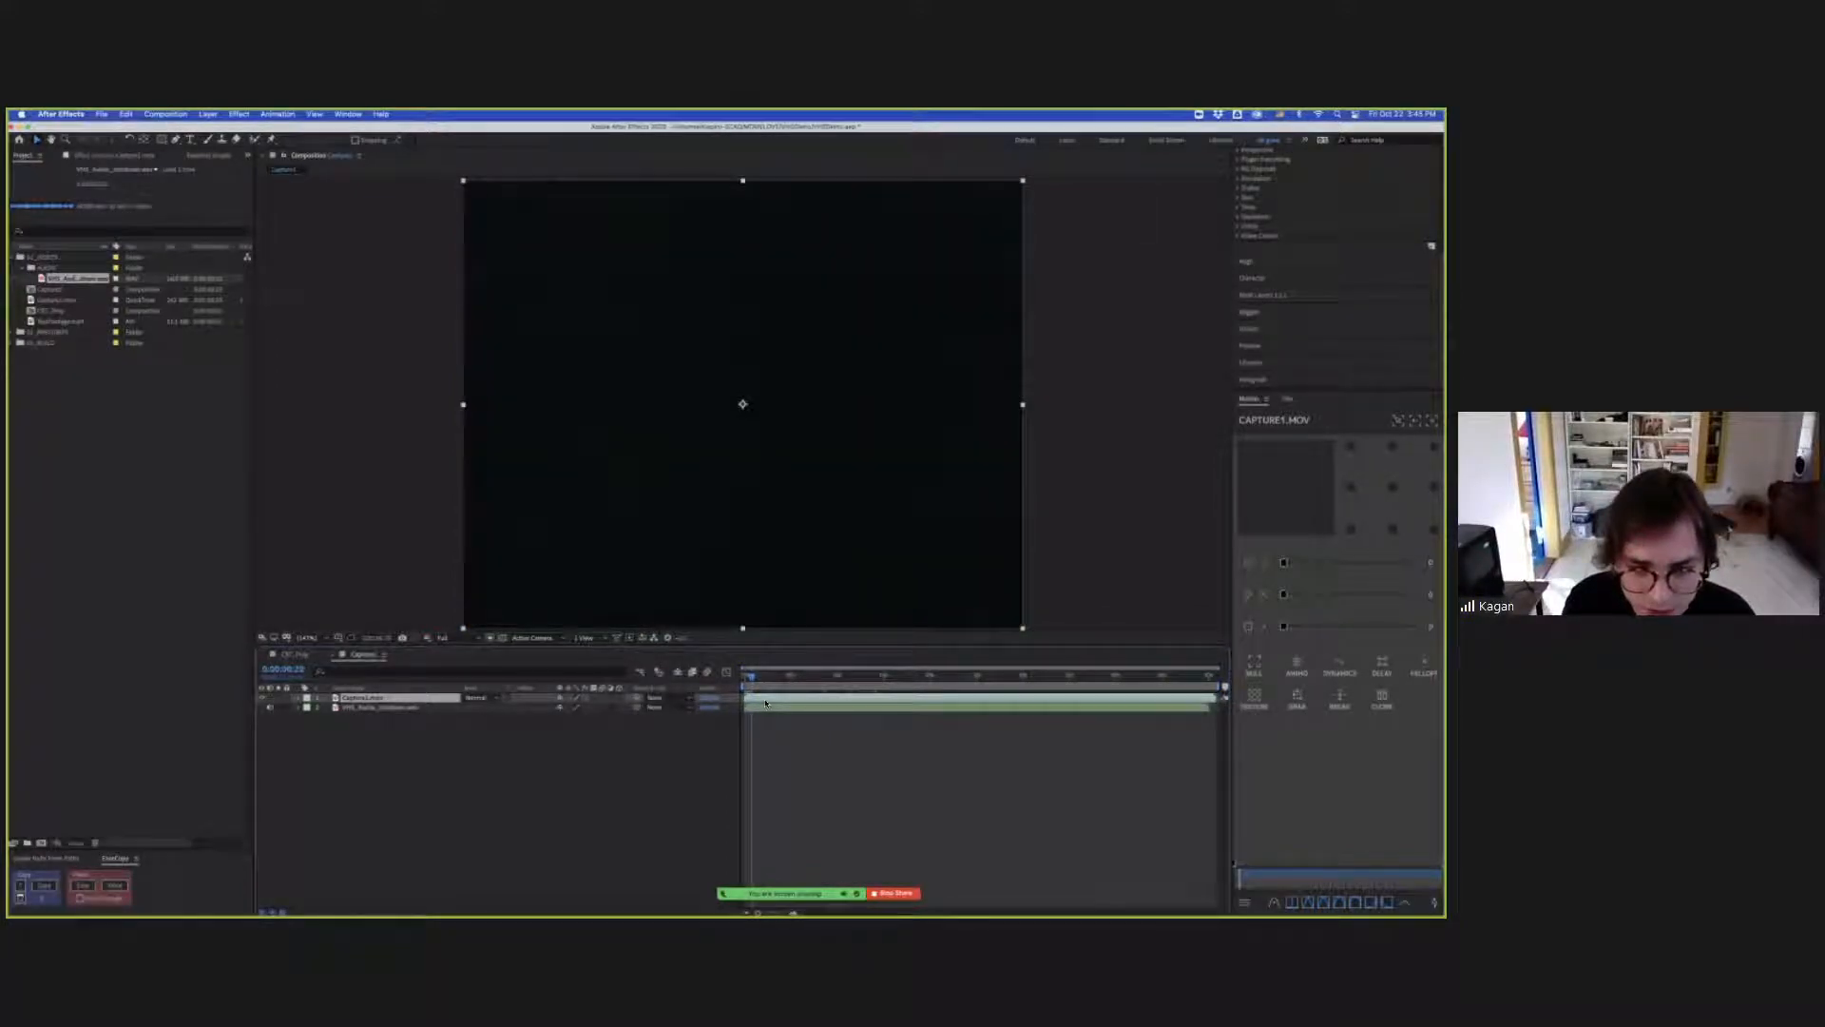
pyautogui.press('super+Left')
pyautogui.press('space')
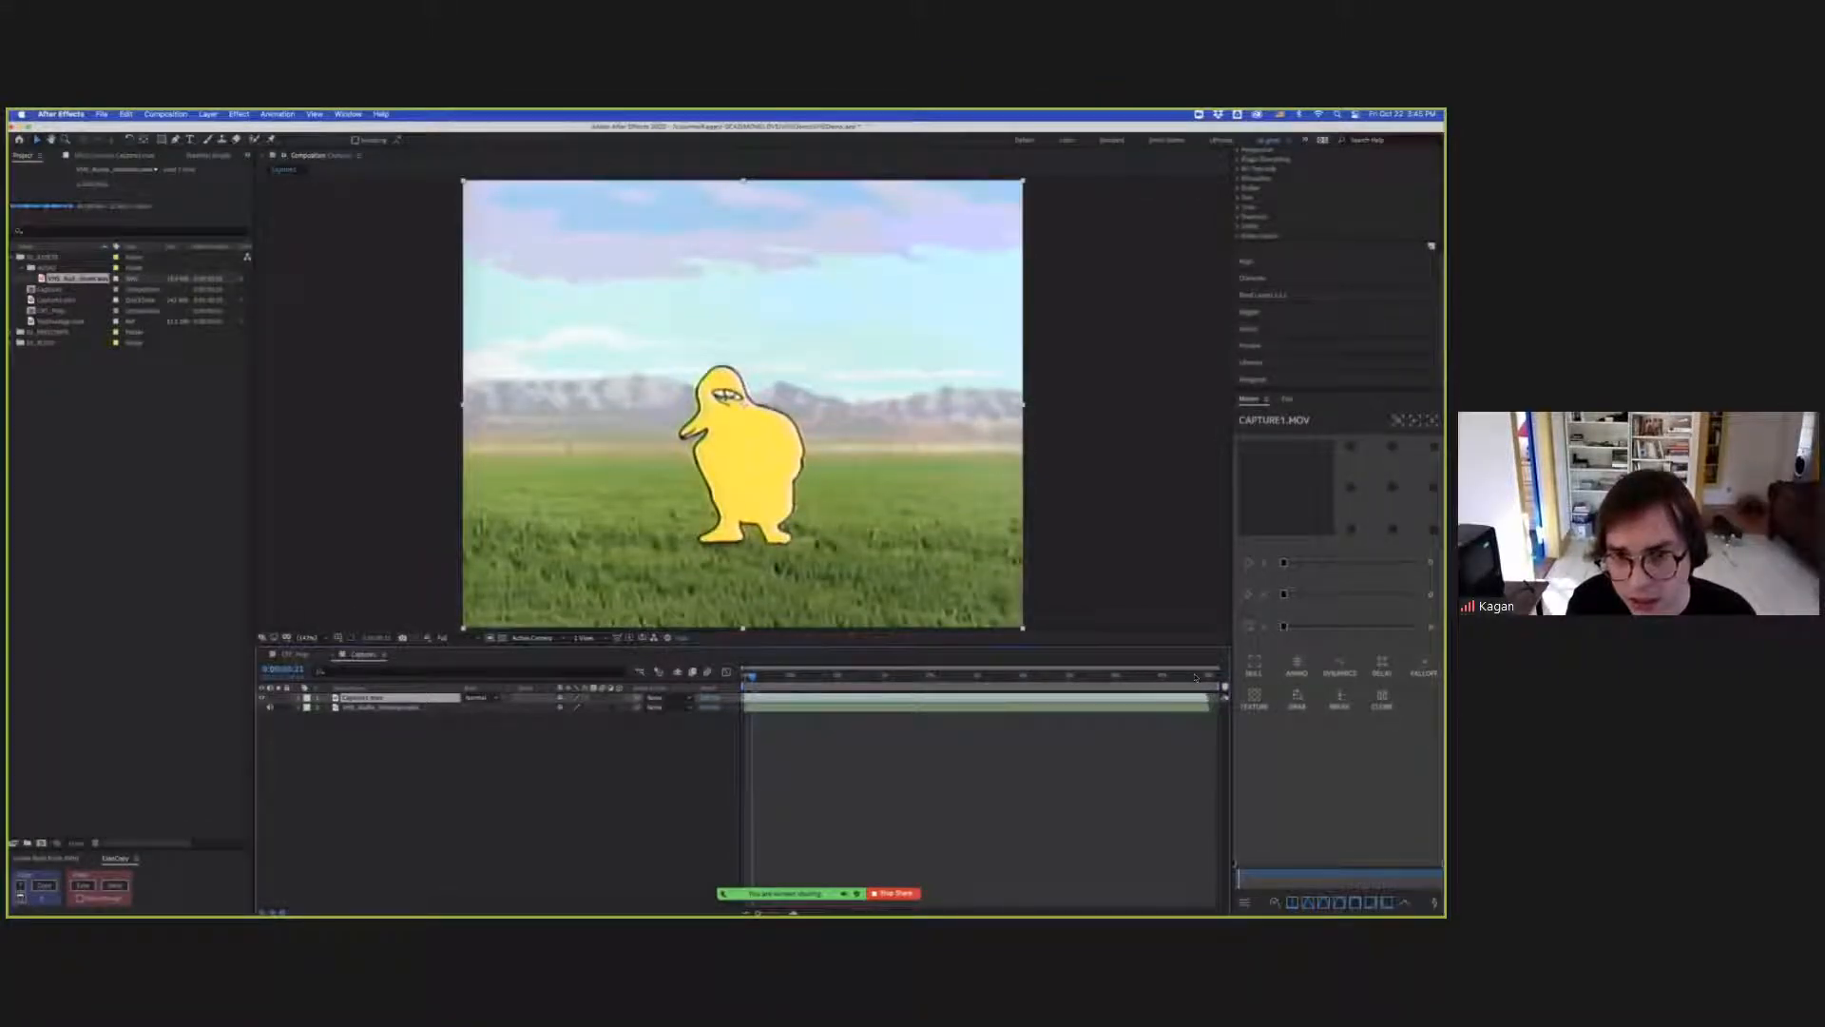
# Locate the end of the mixdown layer frame by frame and return to the start of the composition.
pyautogui.moveTo(1196, 677); pyautogui.dragTo(1210, 679)
pyautogui.press('pagedown')
pyautogui.press('pageup')
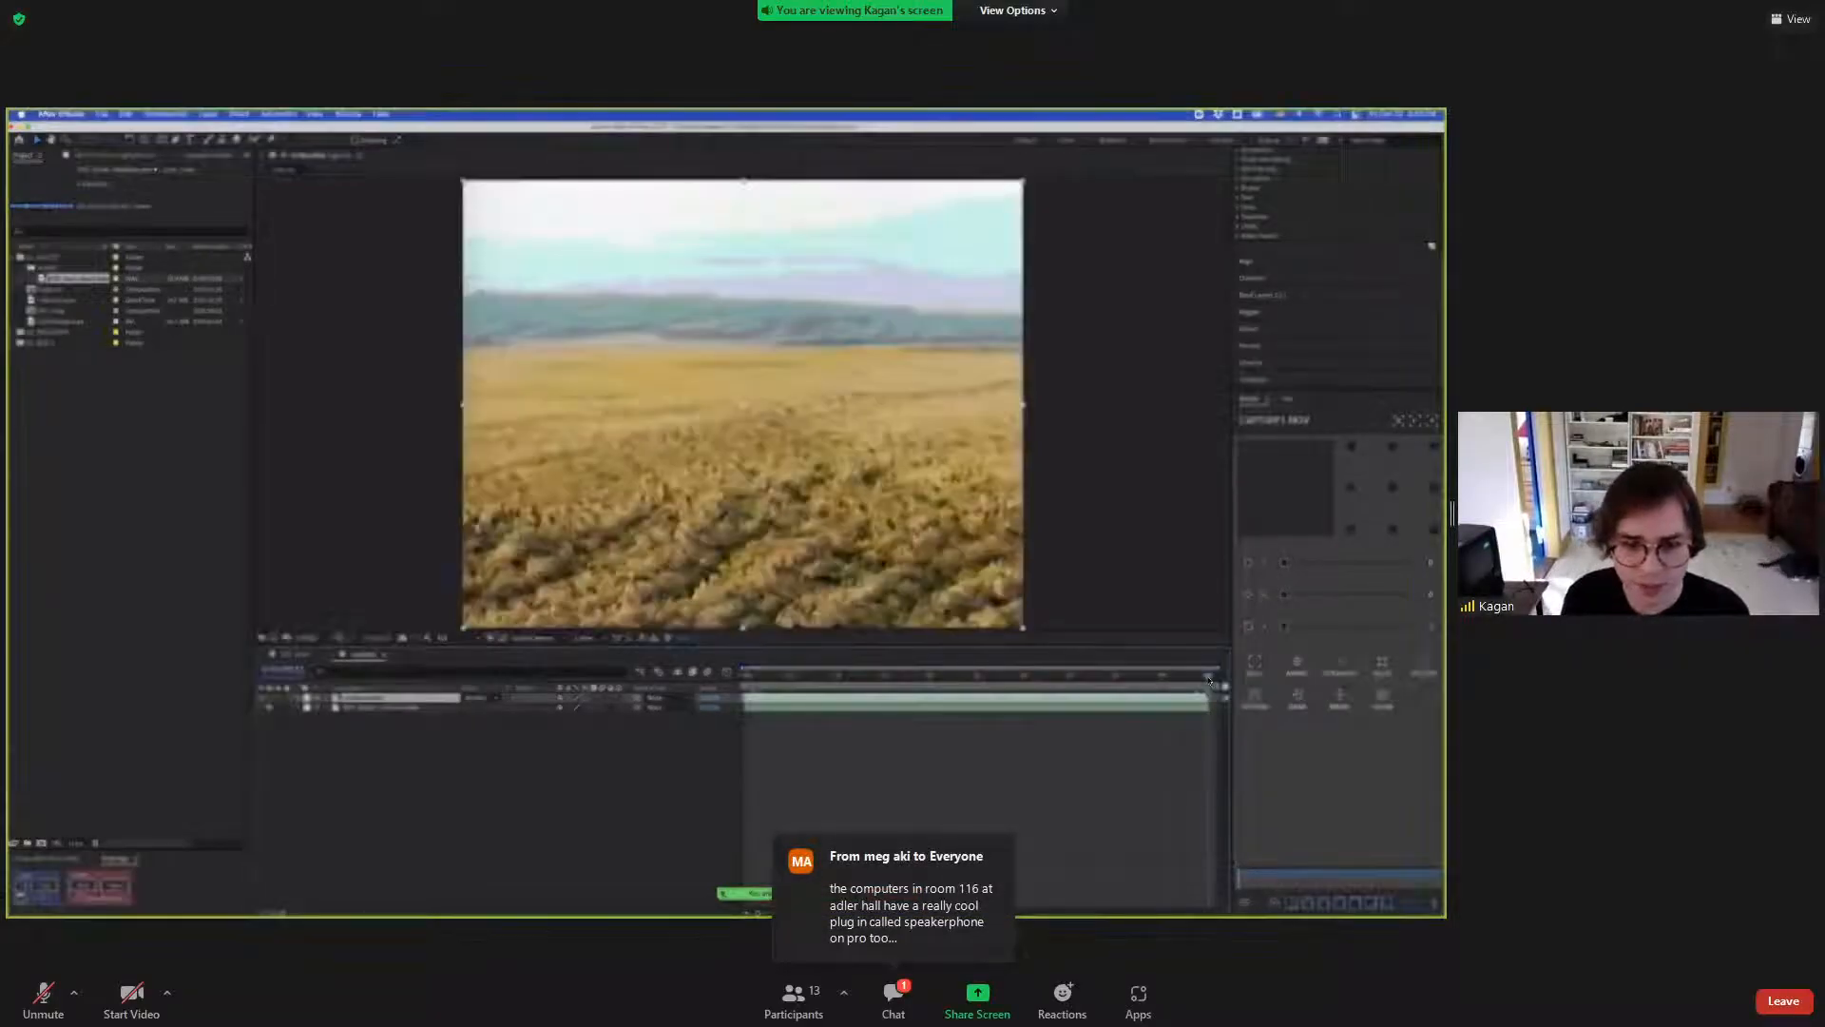
pyautogui.press('pagedown')
pyautogui.press('pageup')
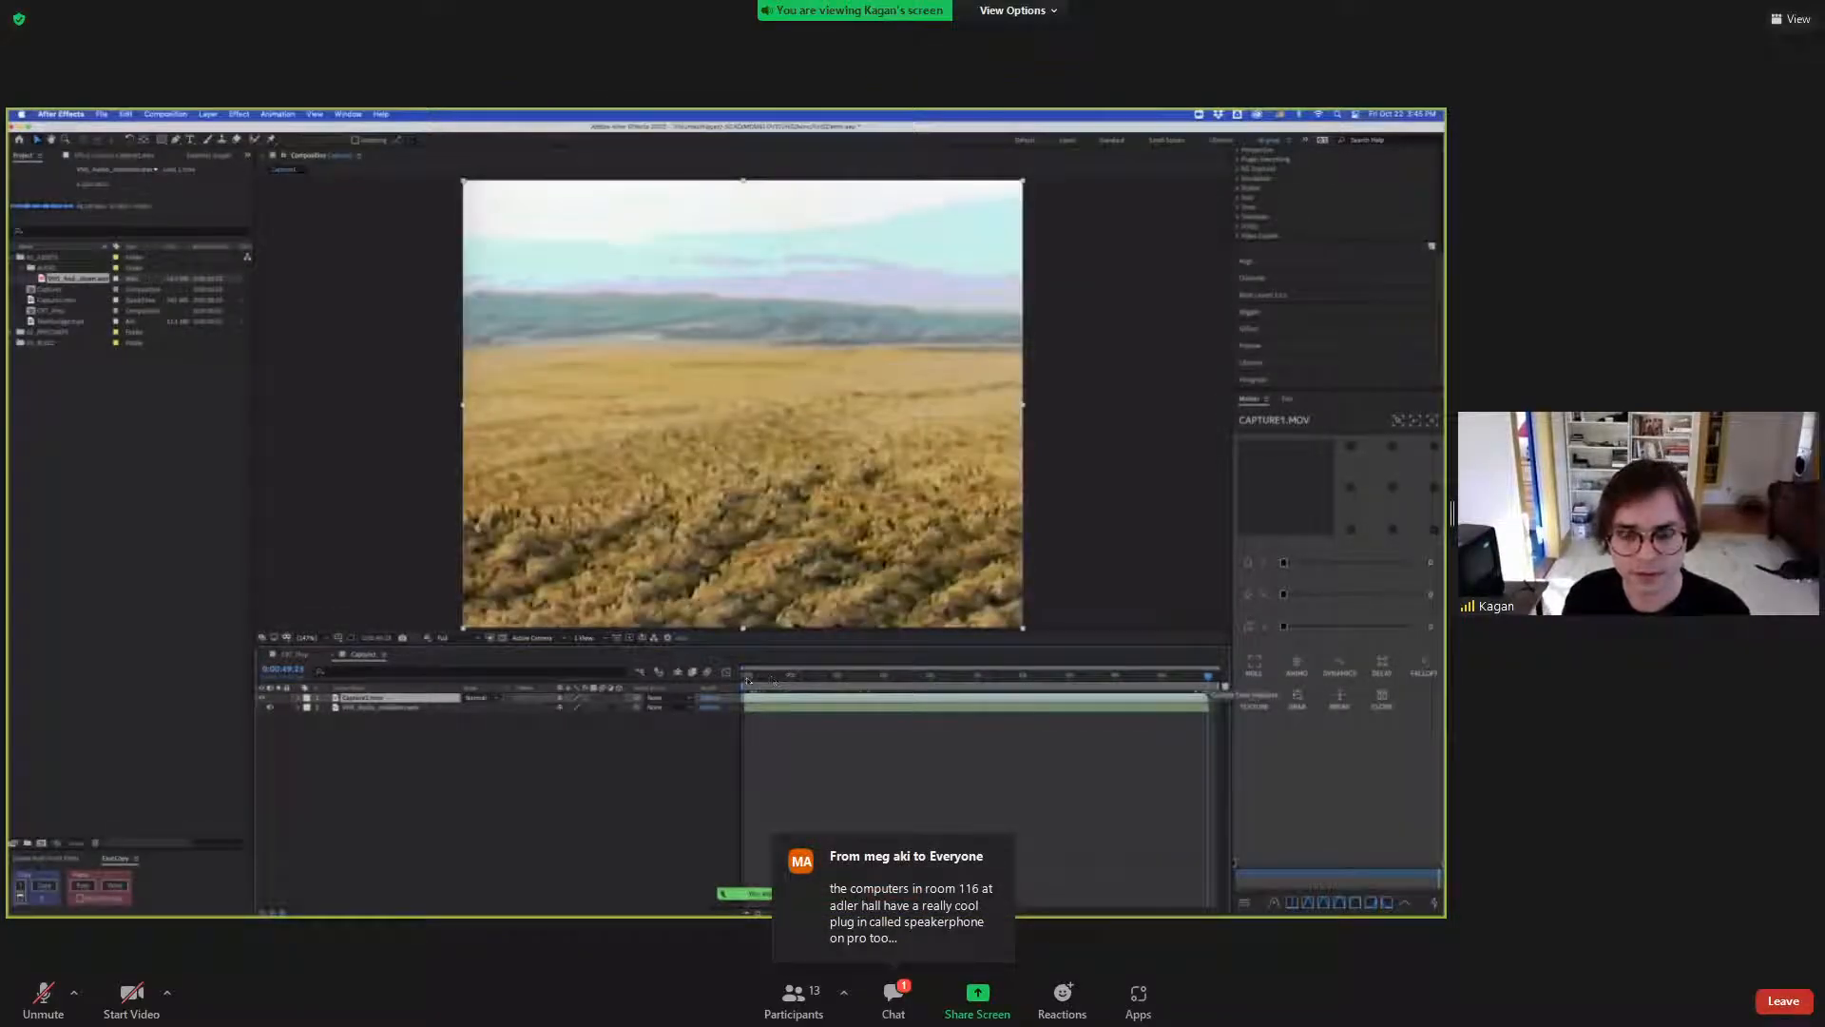
pyautogui.press('Home')
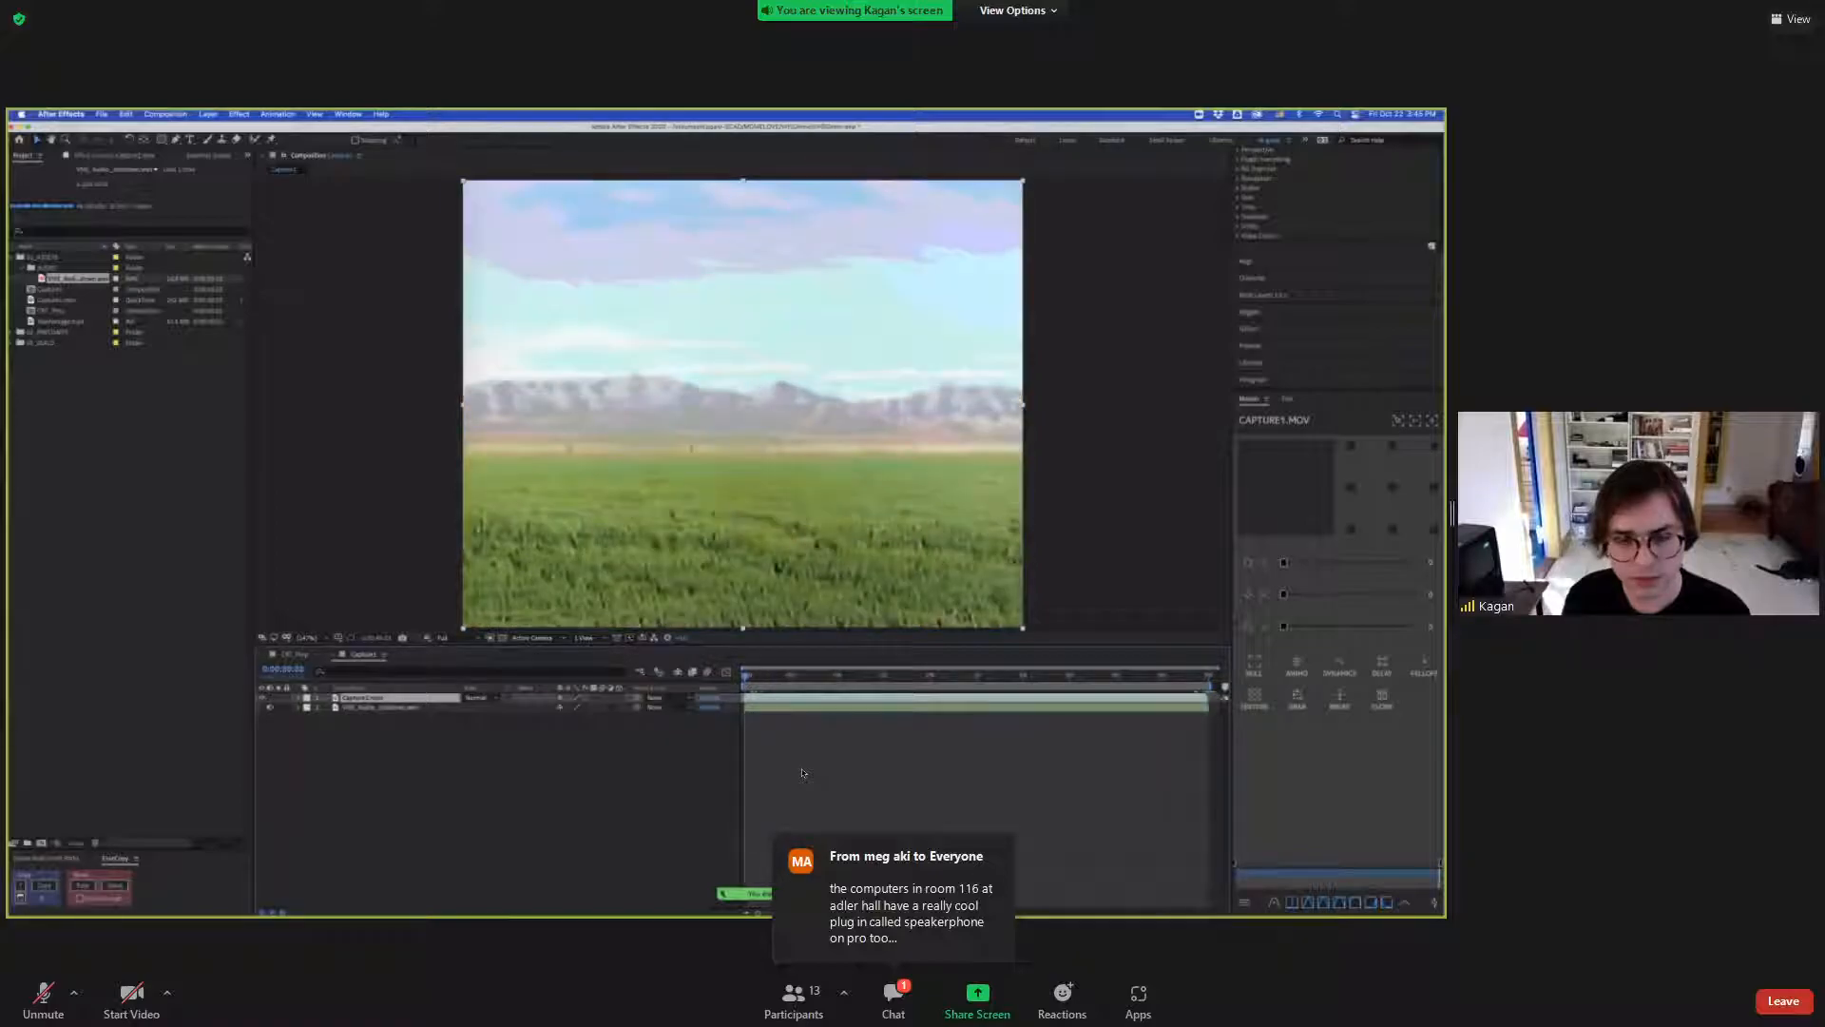
# Preview the Capture1 composition from the start with its audio mixdown.
pyautogui.press('space')
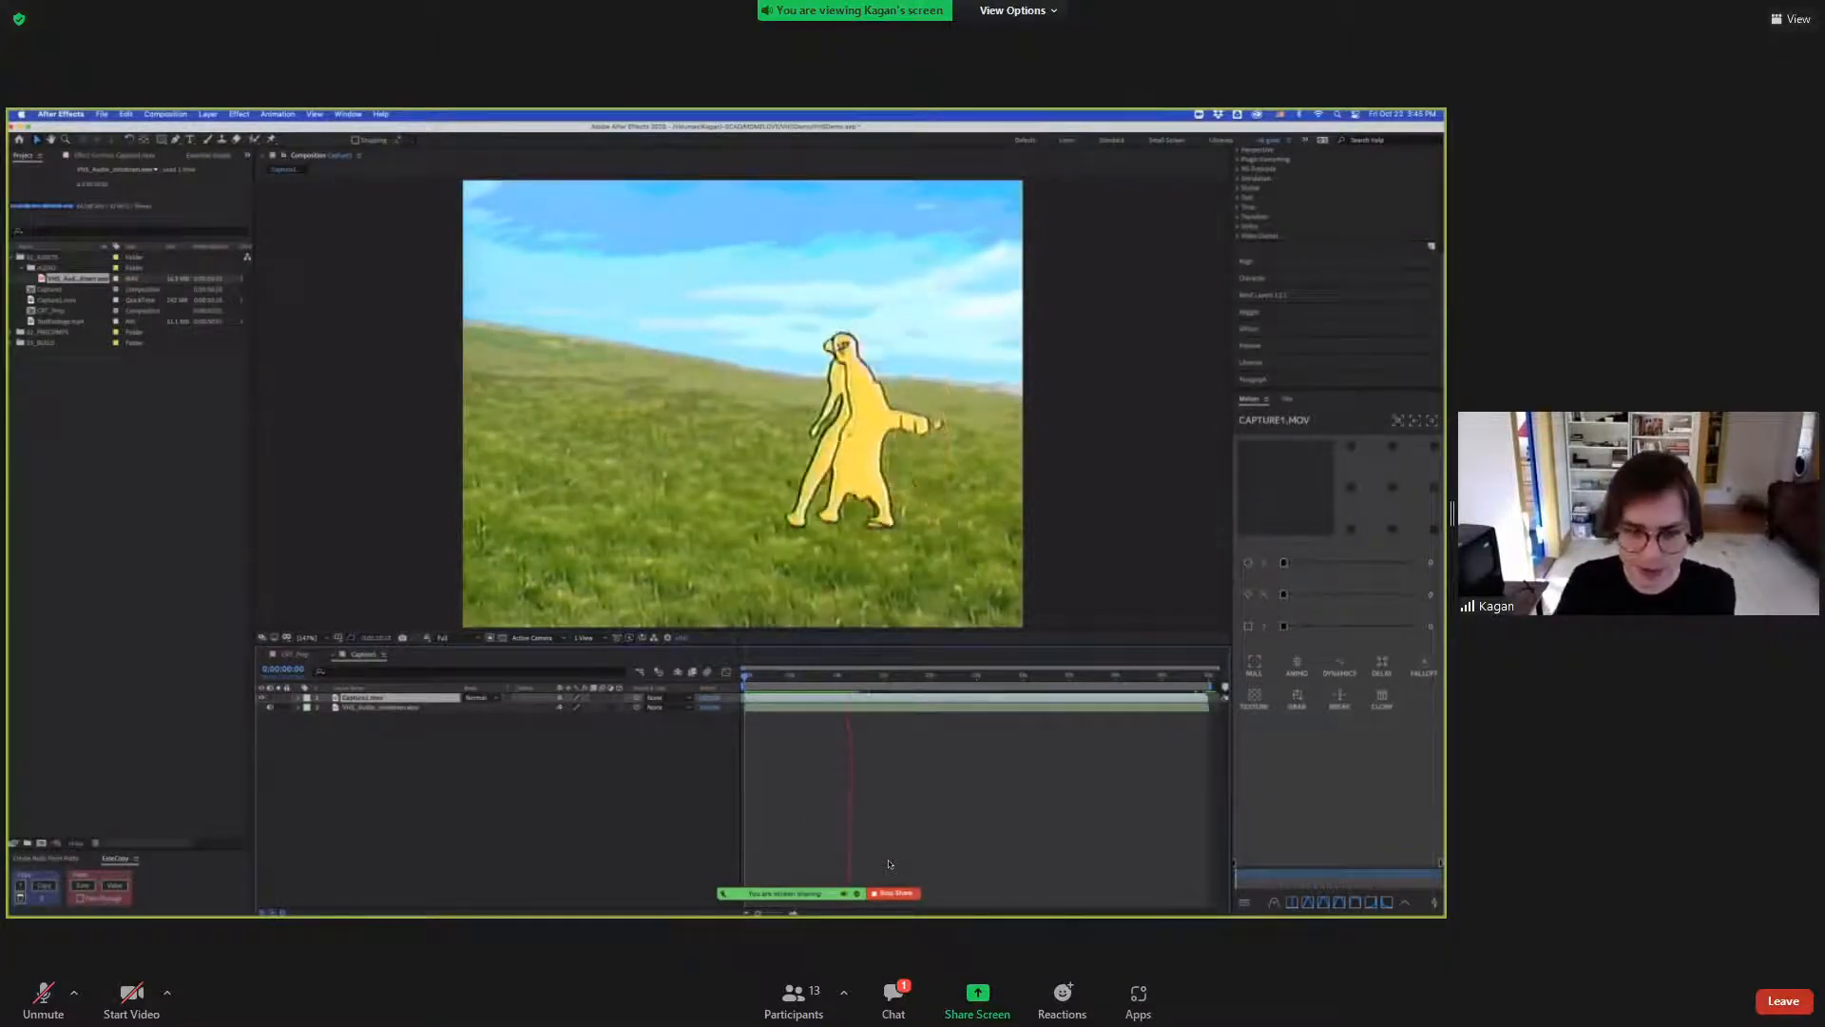
pyautogui.press('space')
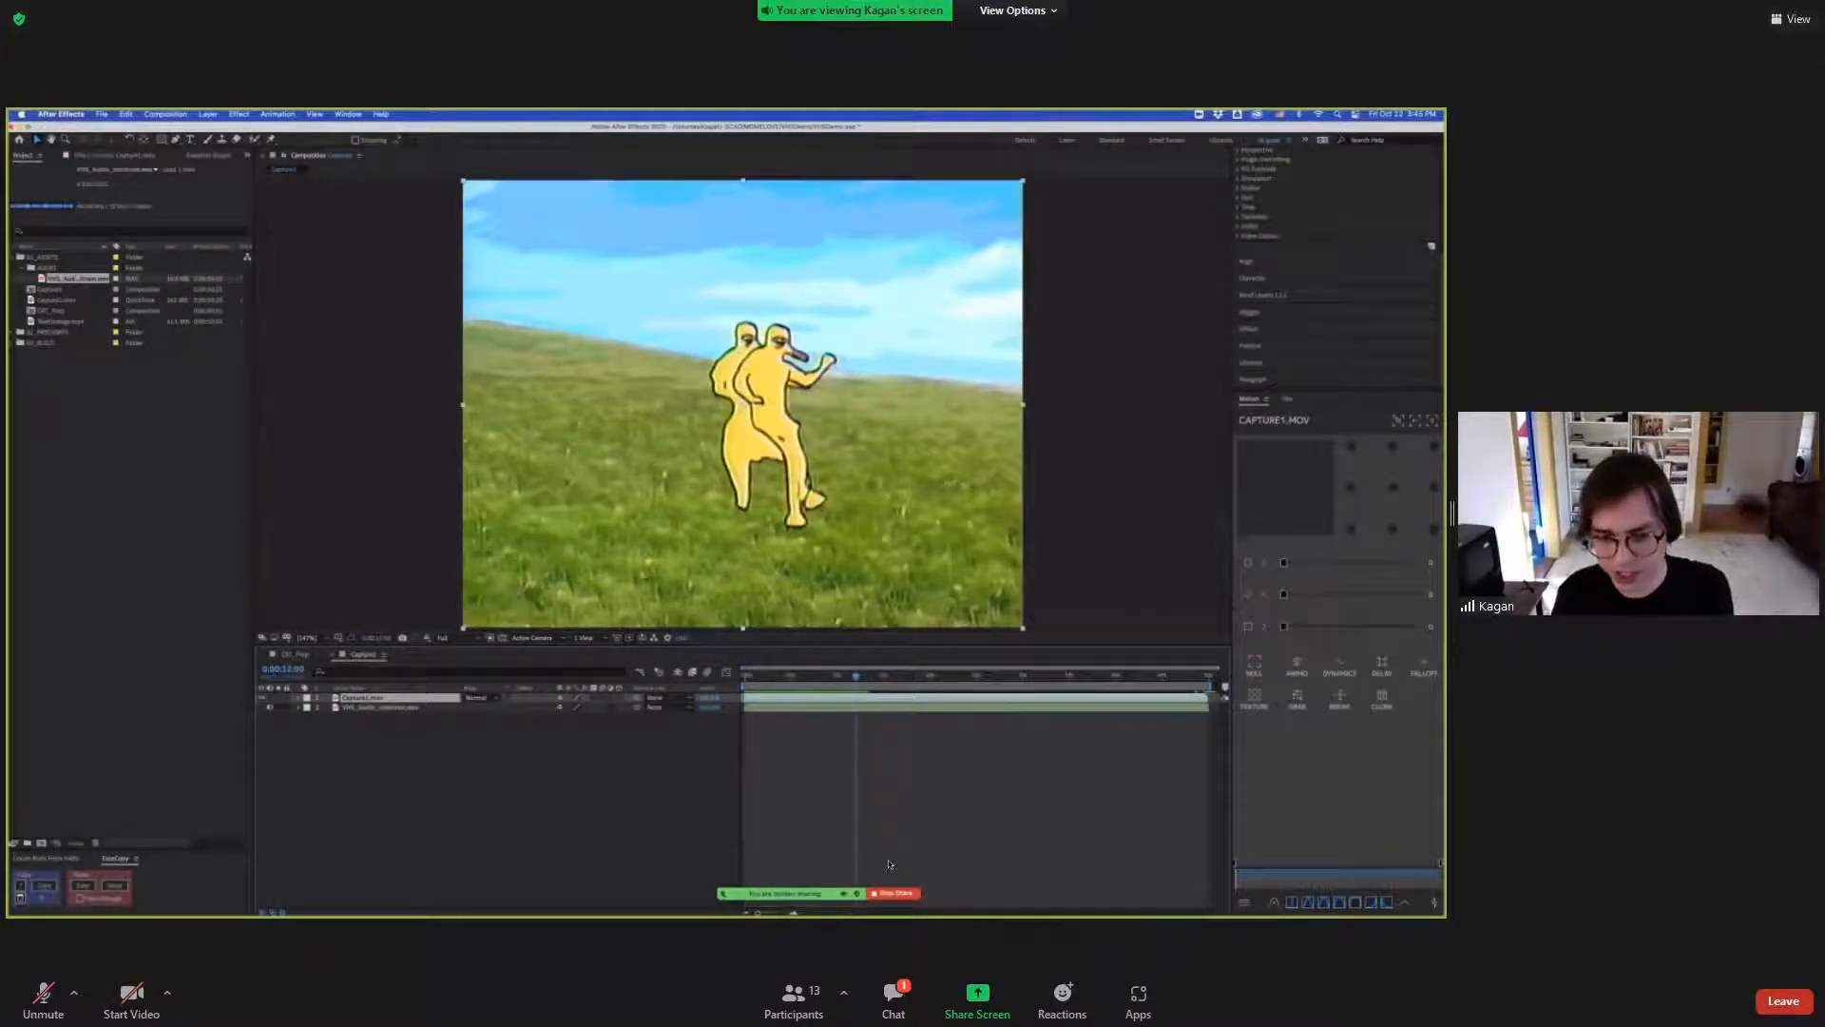
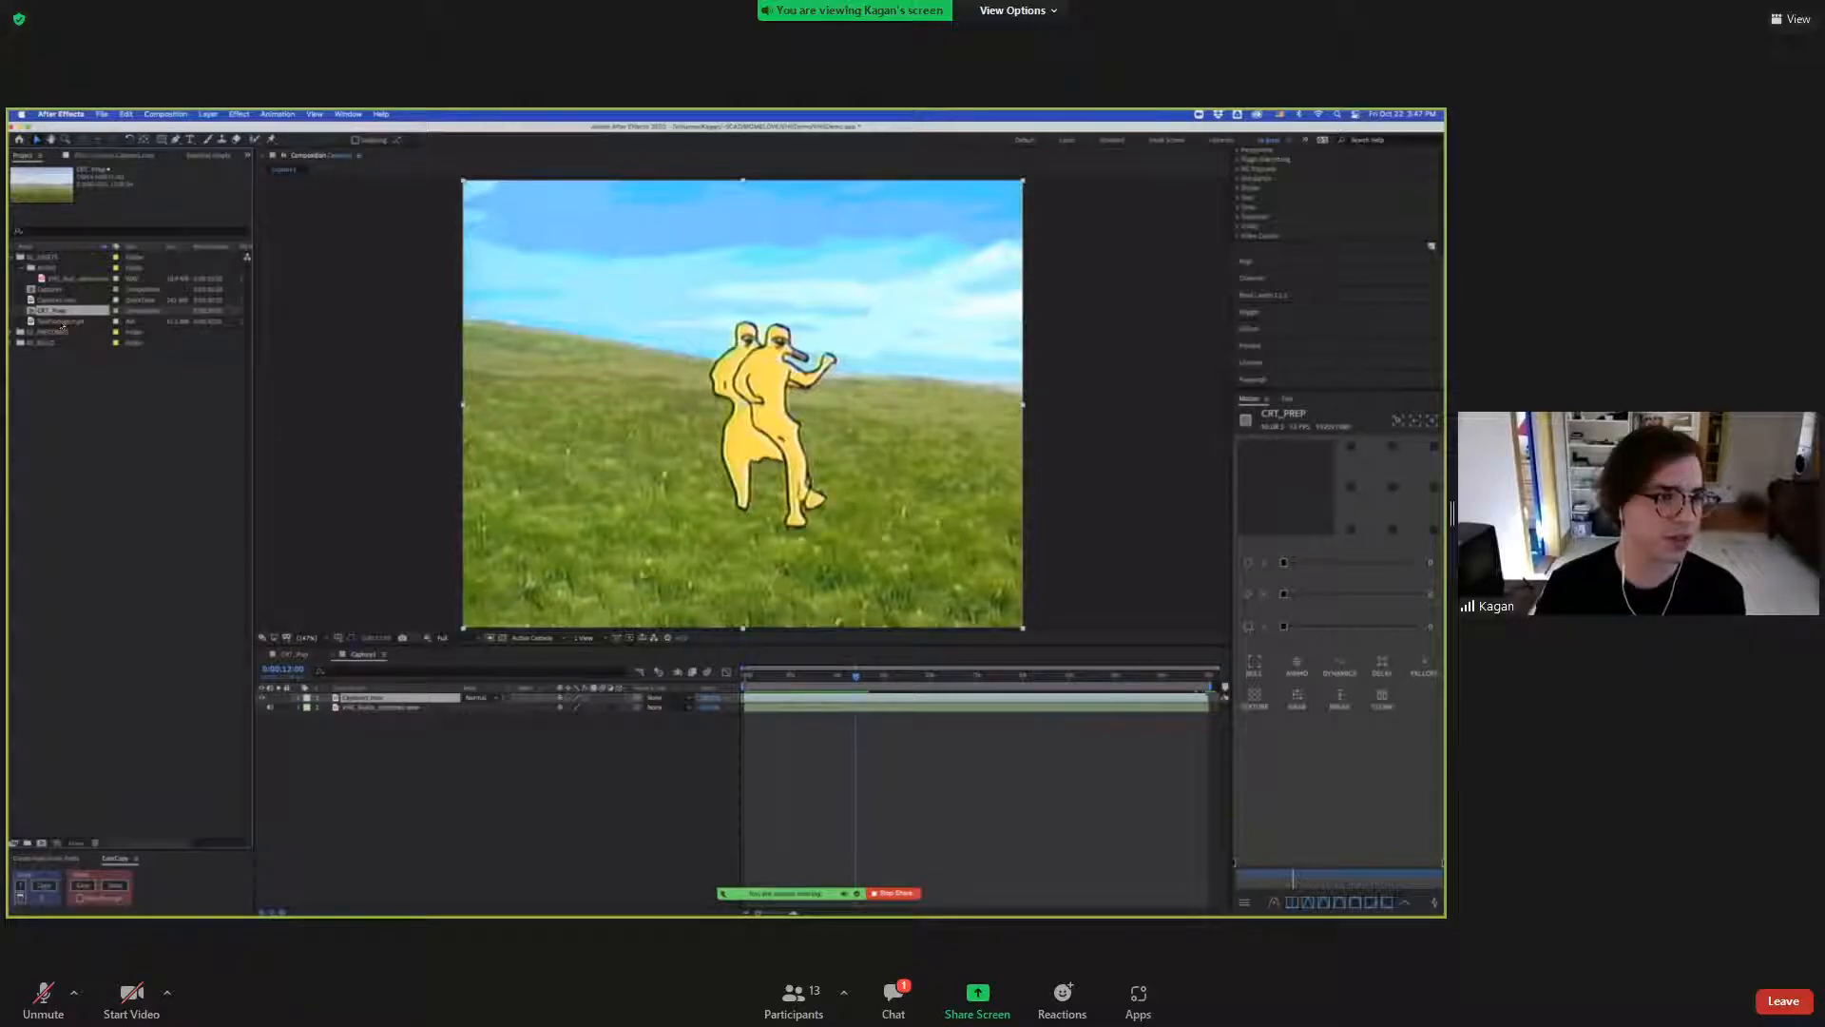
# Create a new composition from TestFootage.mp4 and move the playhead to the close-up of the yellow character.
pyautogui.moveTo(62, 326); pyautogui.dragTo(42, 843)
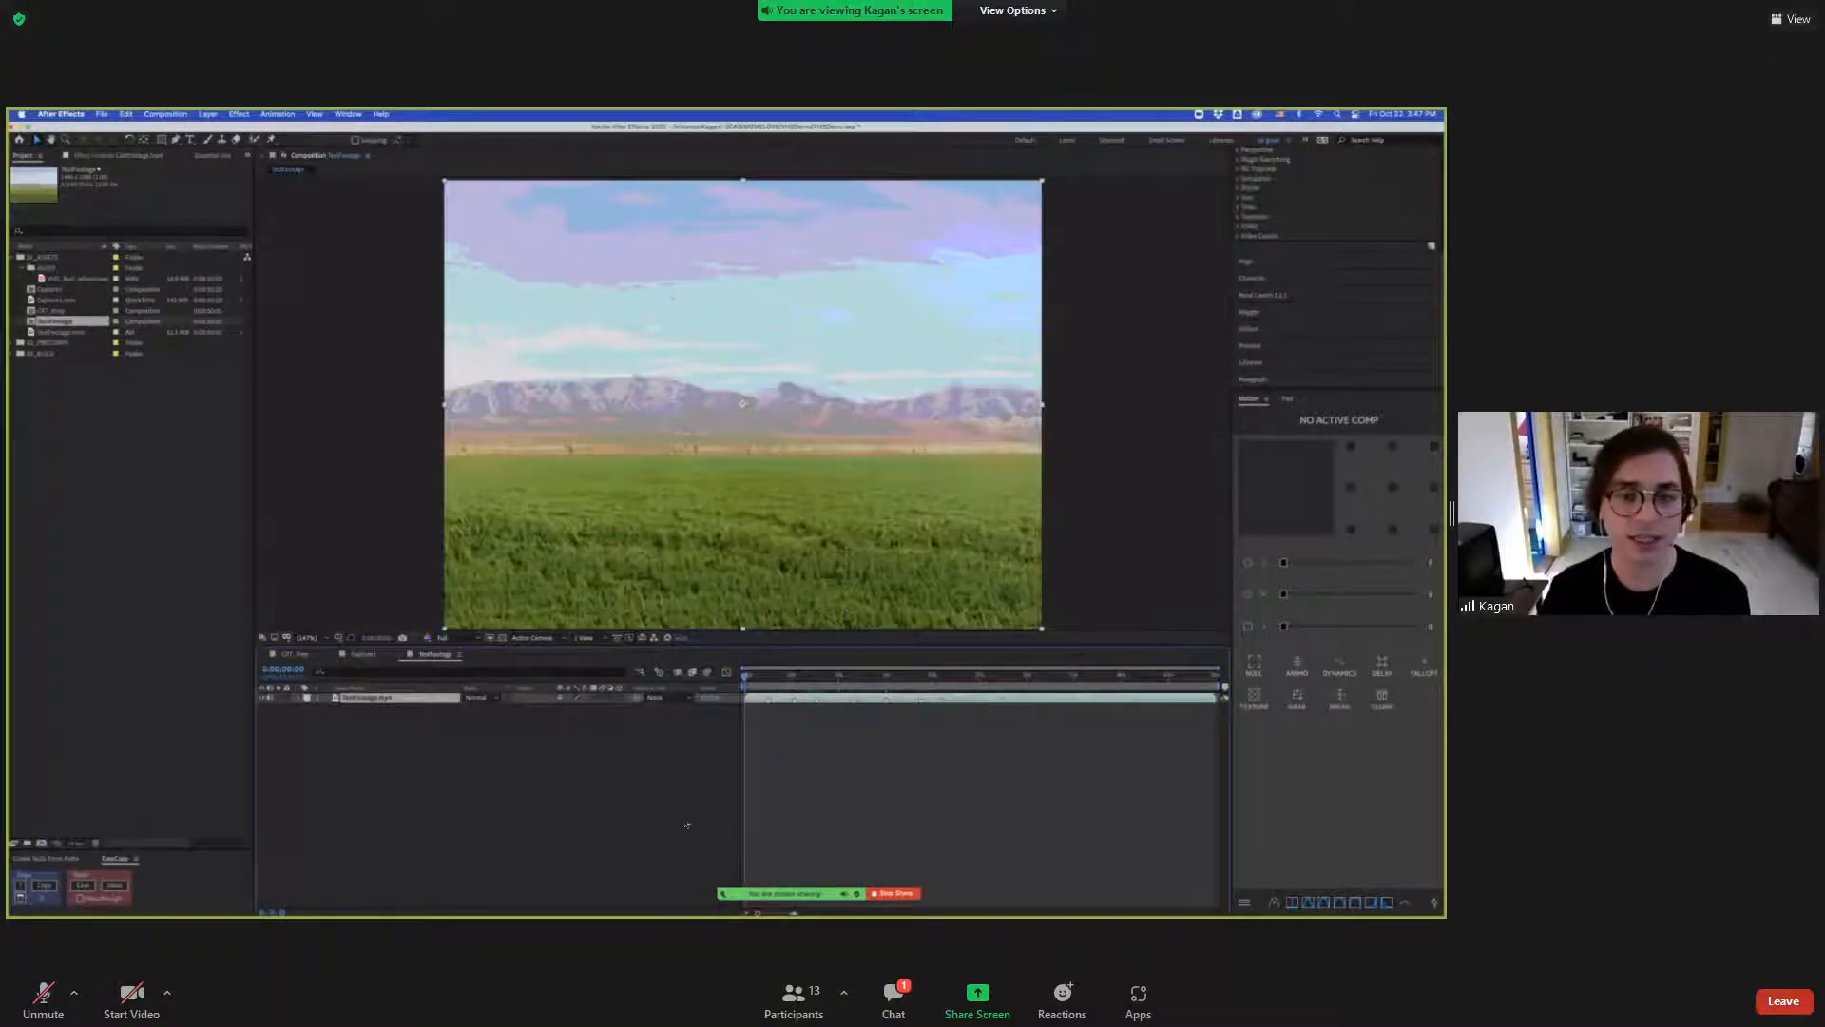
pyautogui.moveTo(752, 678); pyautogui.dragTo(806, 701)
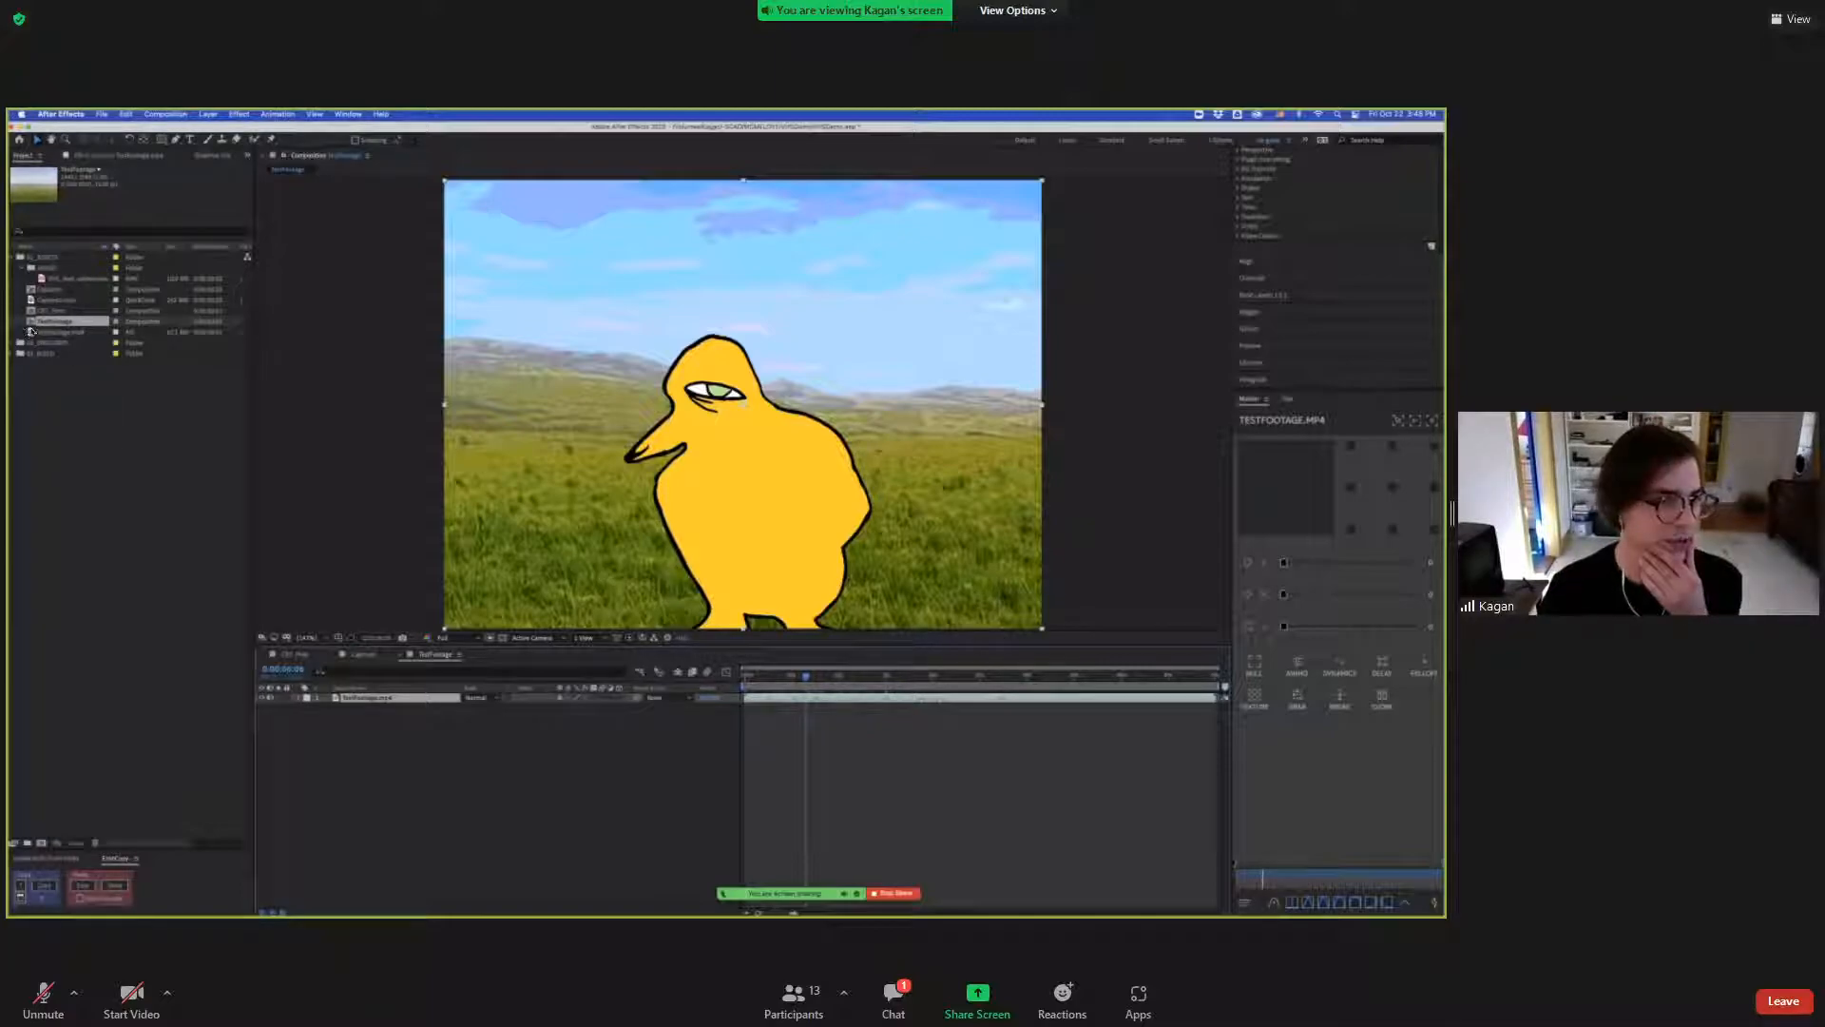
# Start a footage import into the project's assets folder and locate Heavy VHS.mp4 in the ASSETS/OVERLAY folder.
pyautogui.click(45, 258)
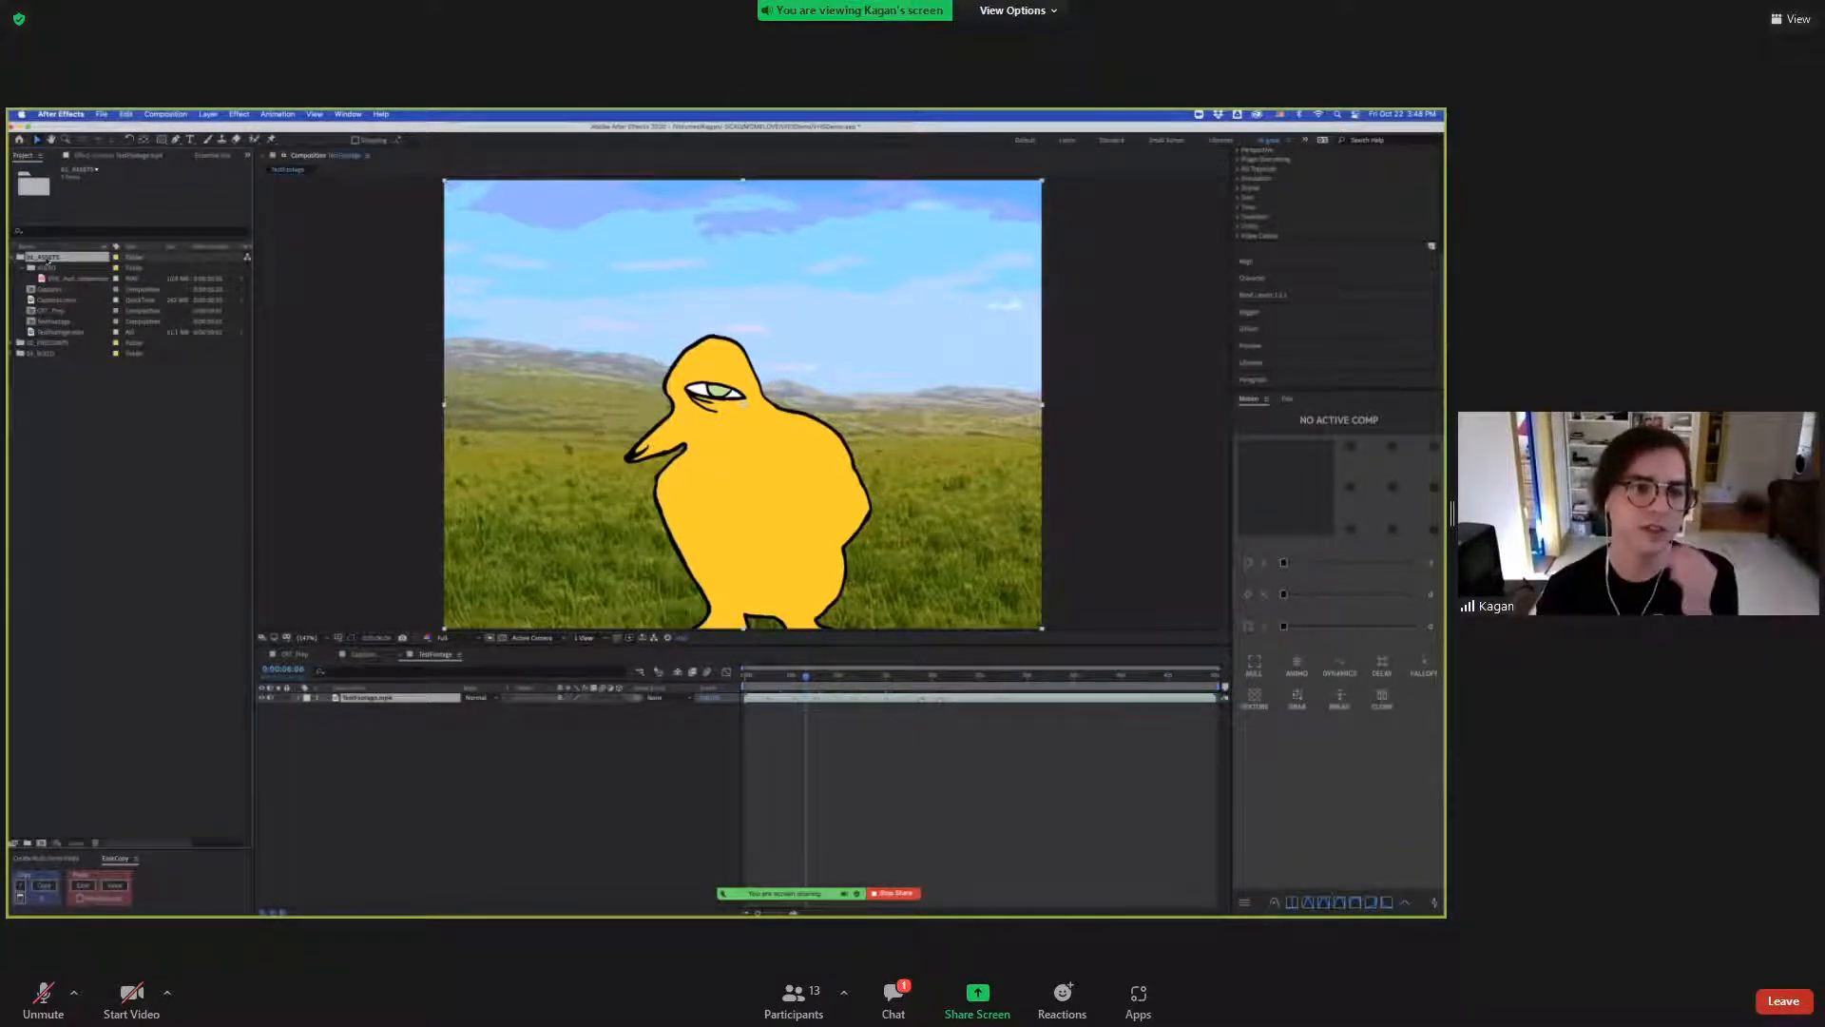
pyautogui.press('super+i')
pyautogui.click(742, 204)
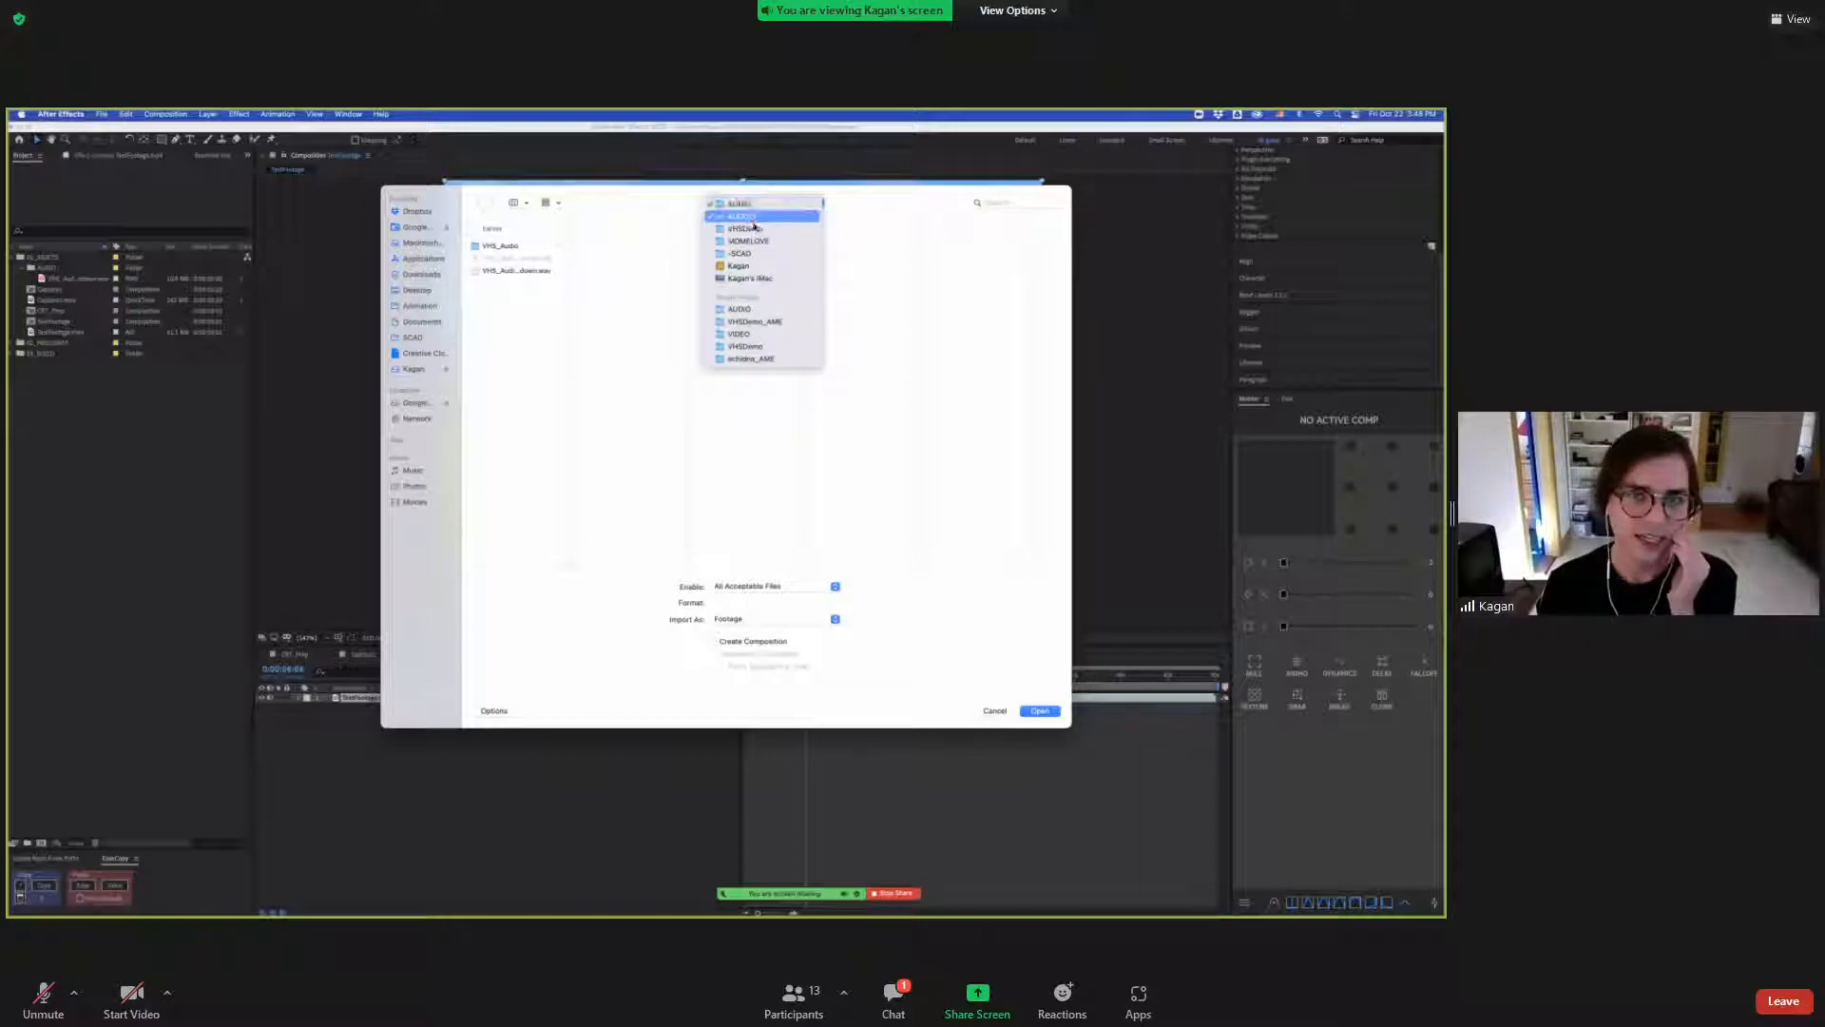
pyautogui.click(756, 216)
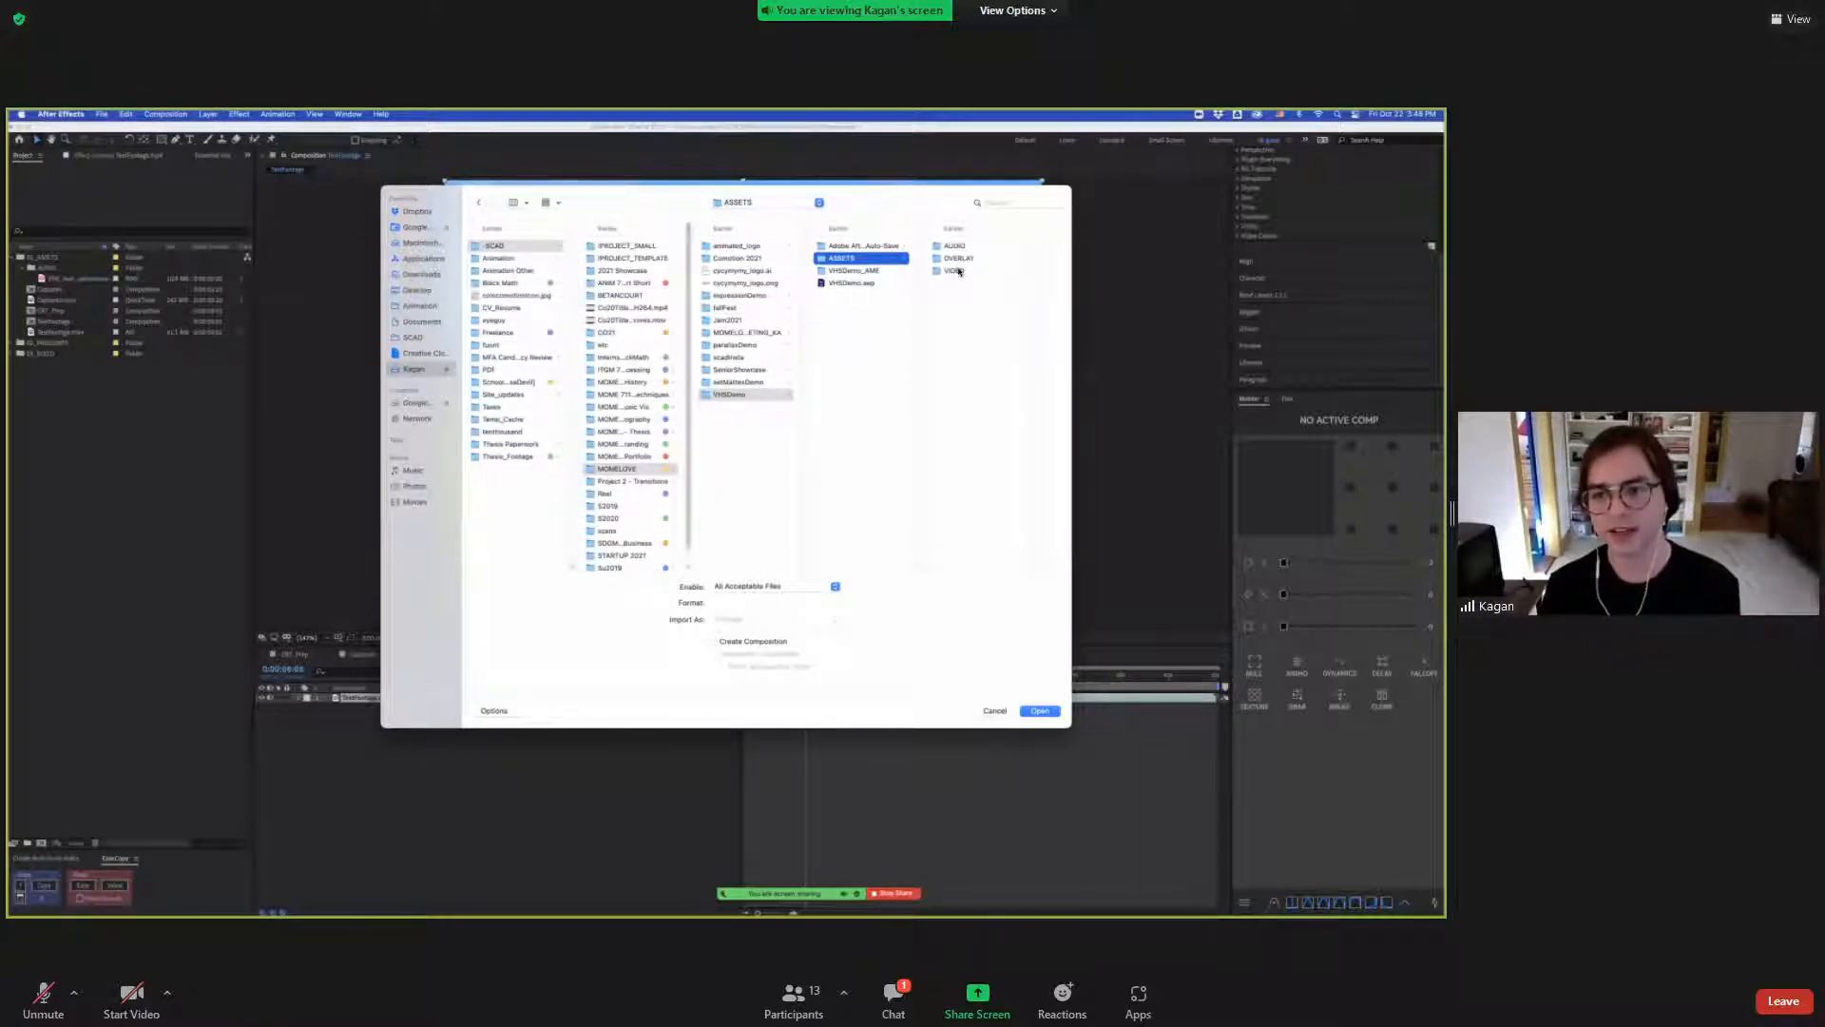
pyautogui.click(953, 271)
pyautogui.click(903, 257)
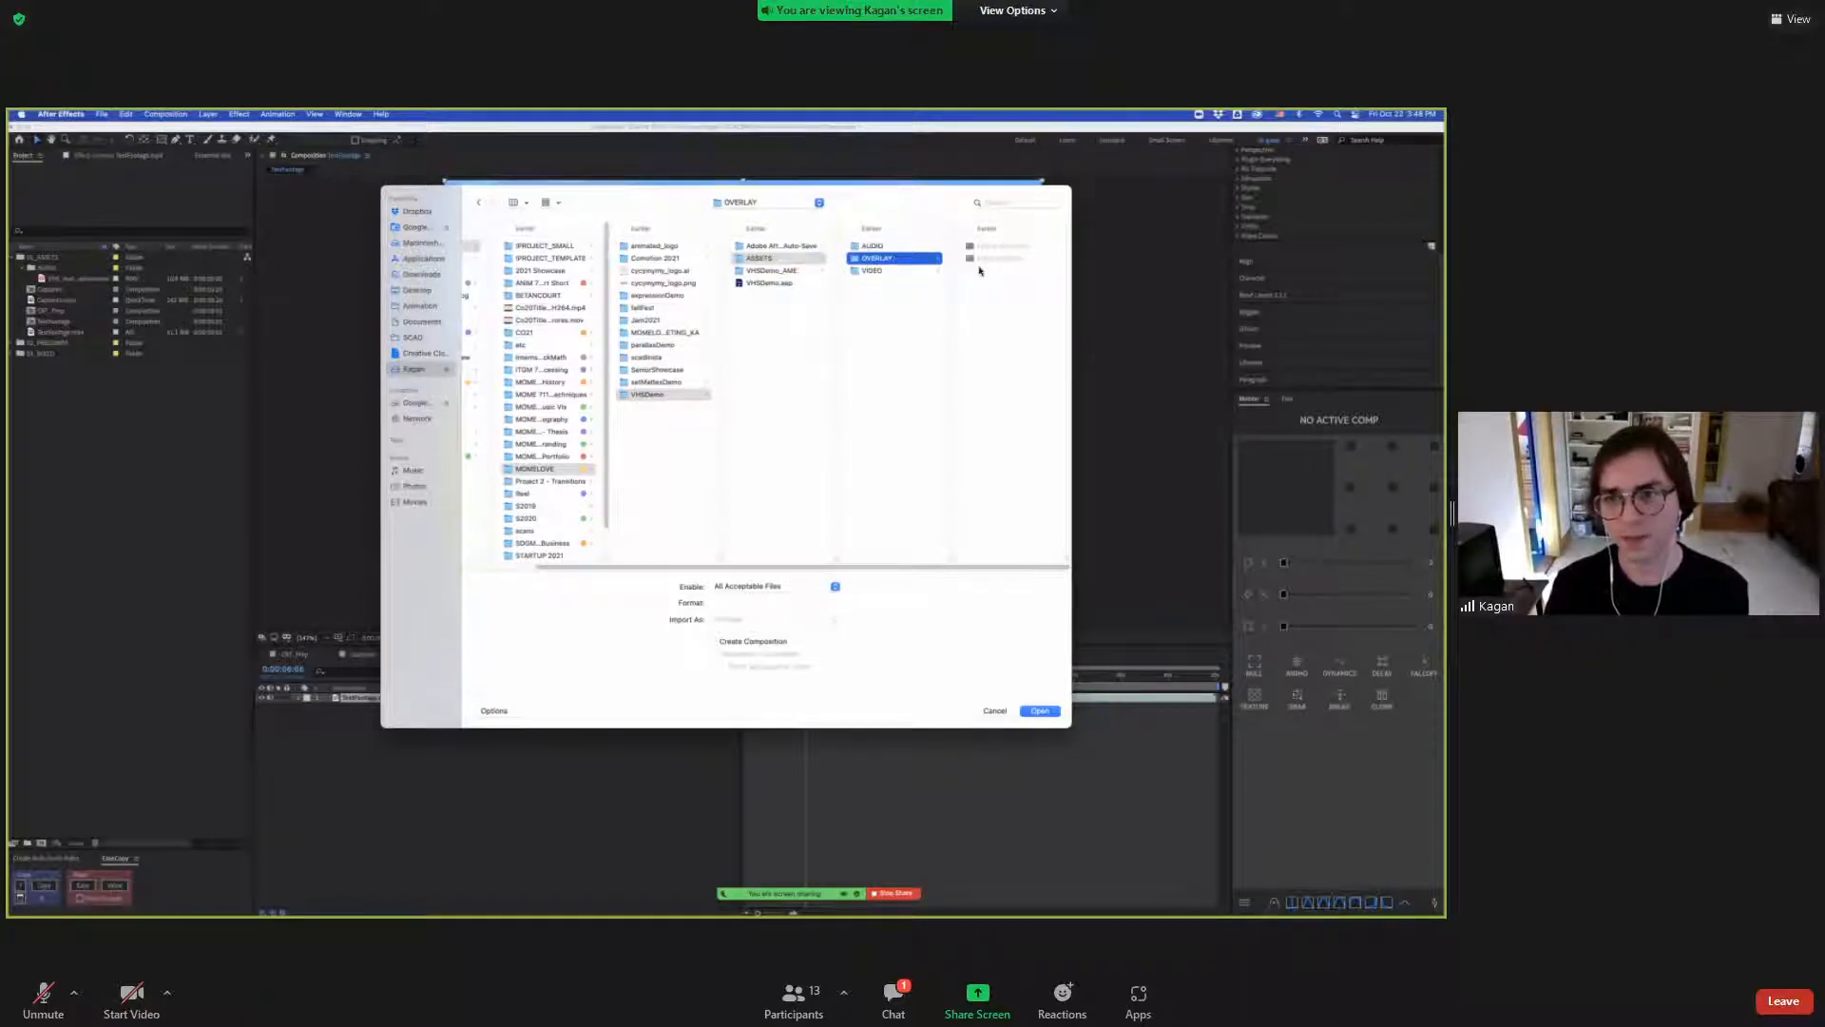
pyautogui.click(1003, 247)
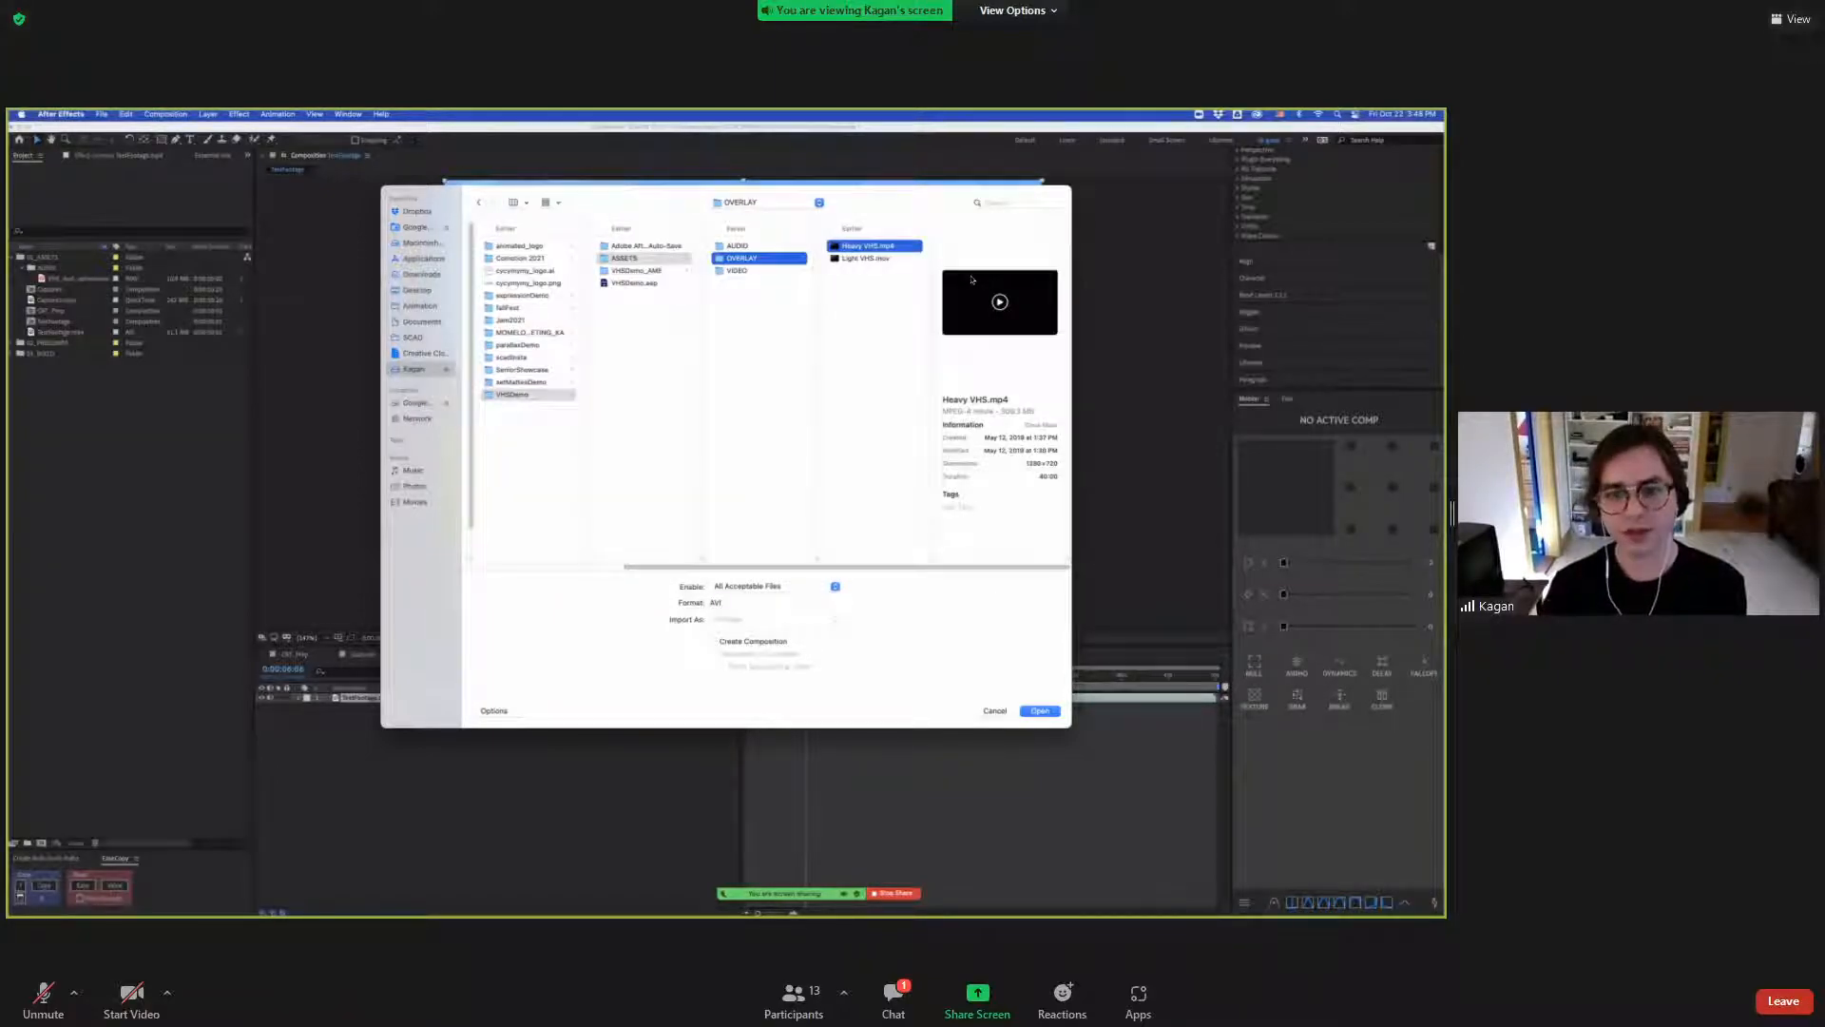
# Preview the Heavy VHS.mp4 and Light VHS.mov overlay clips and import both into the project.
pyautogui.press('space')
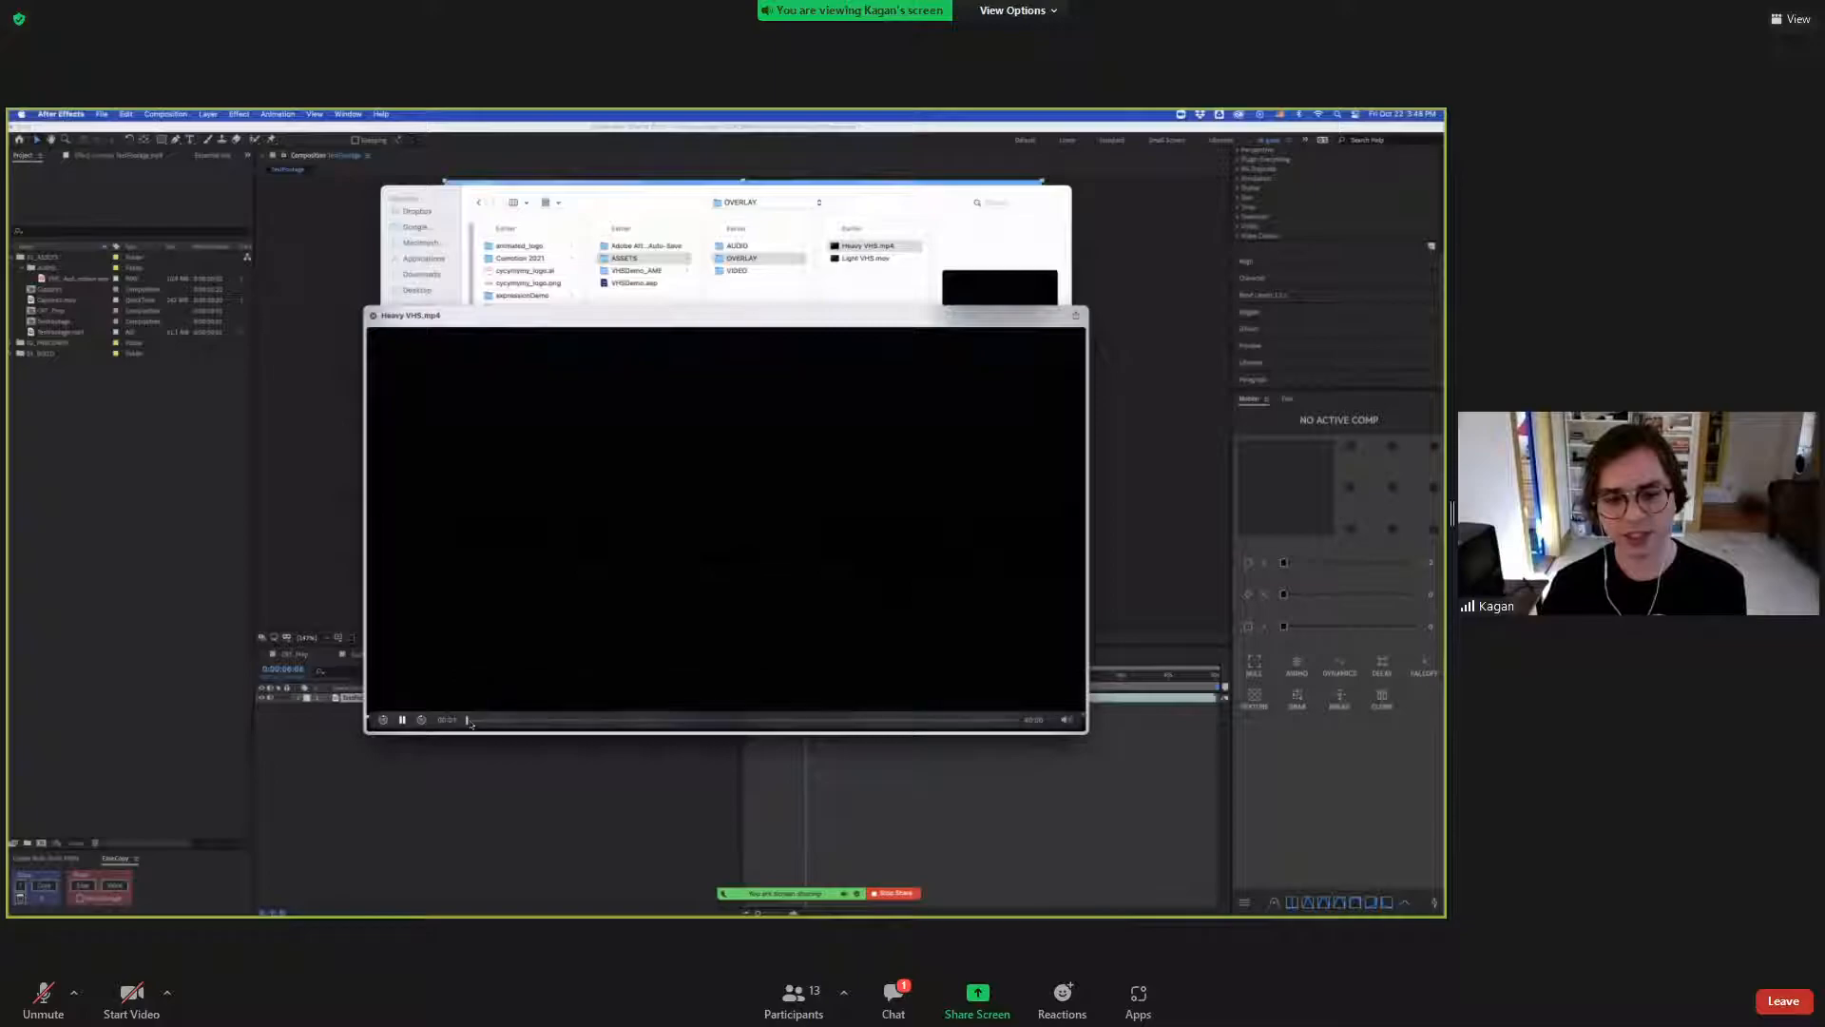
pyautogui.click(492, 722)
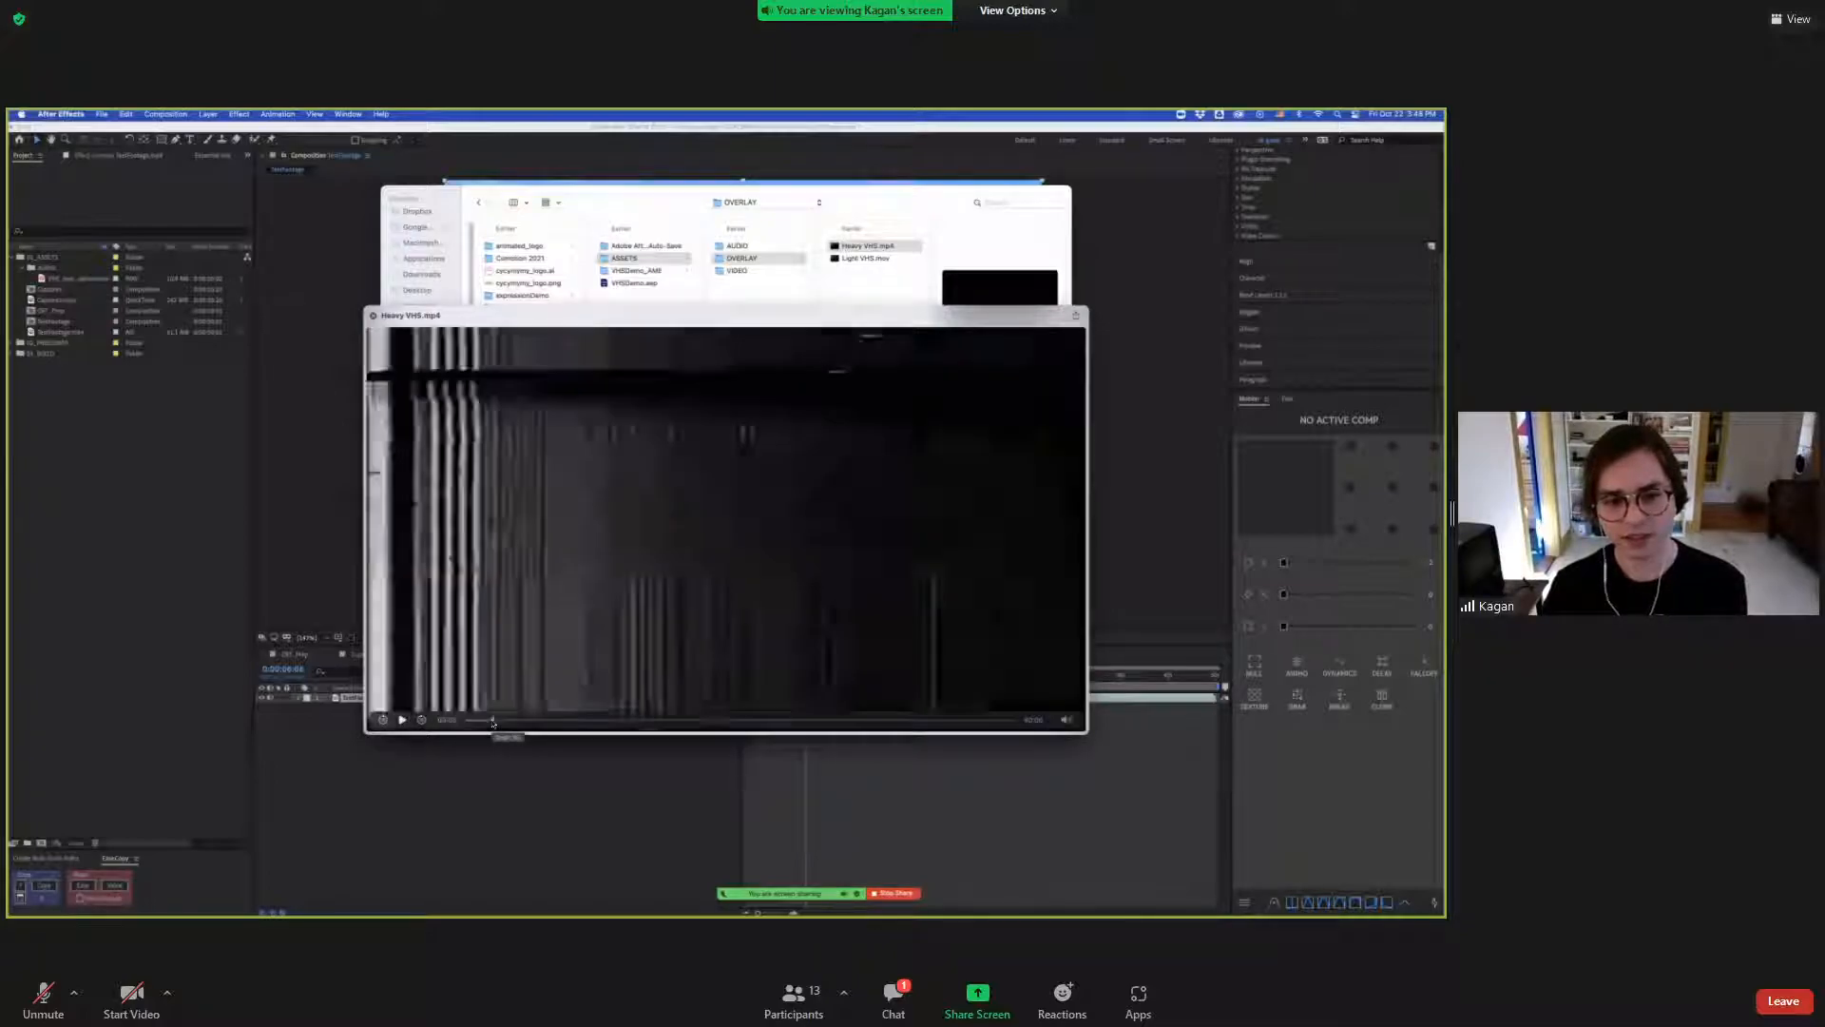
pyautogui.moveTo(492, 722); pyautogui.dragTo(528, 722)
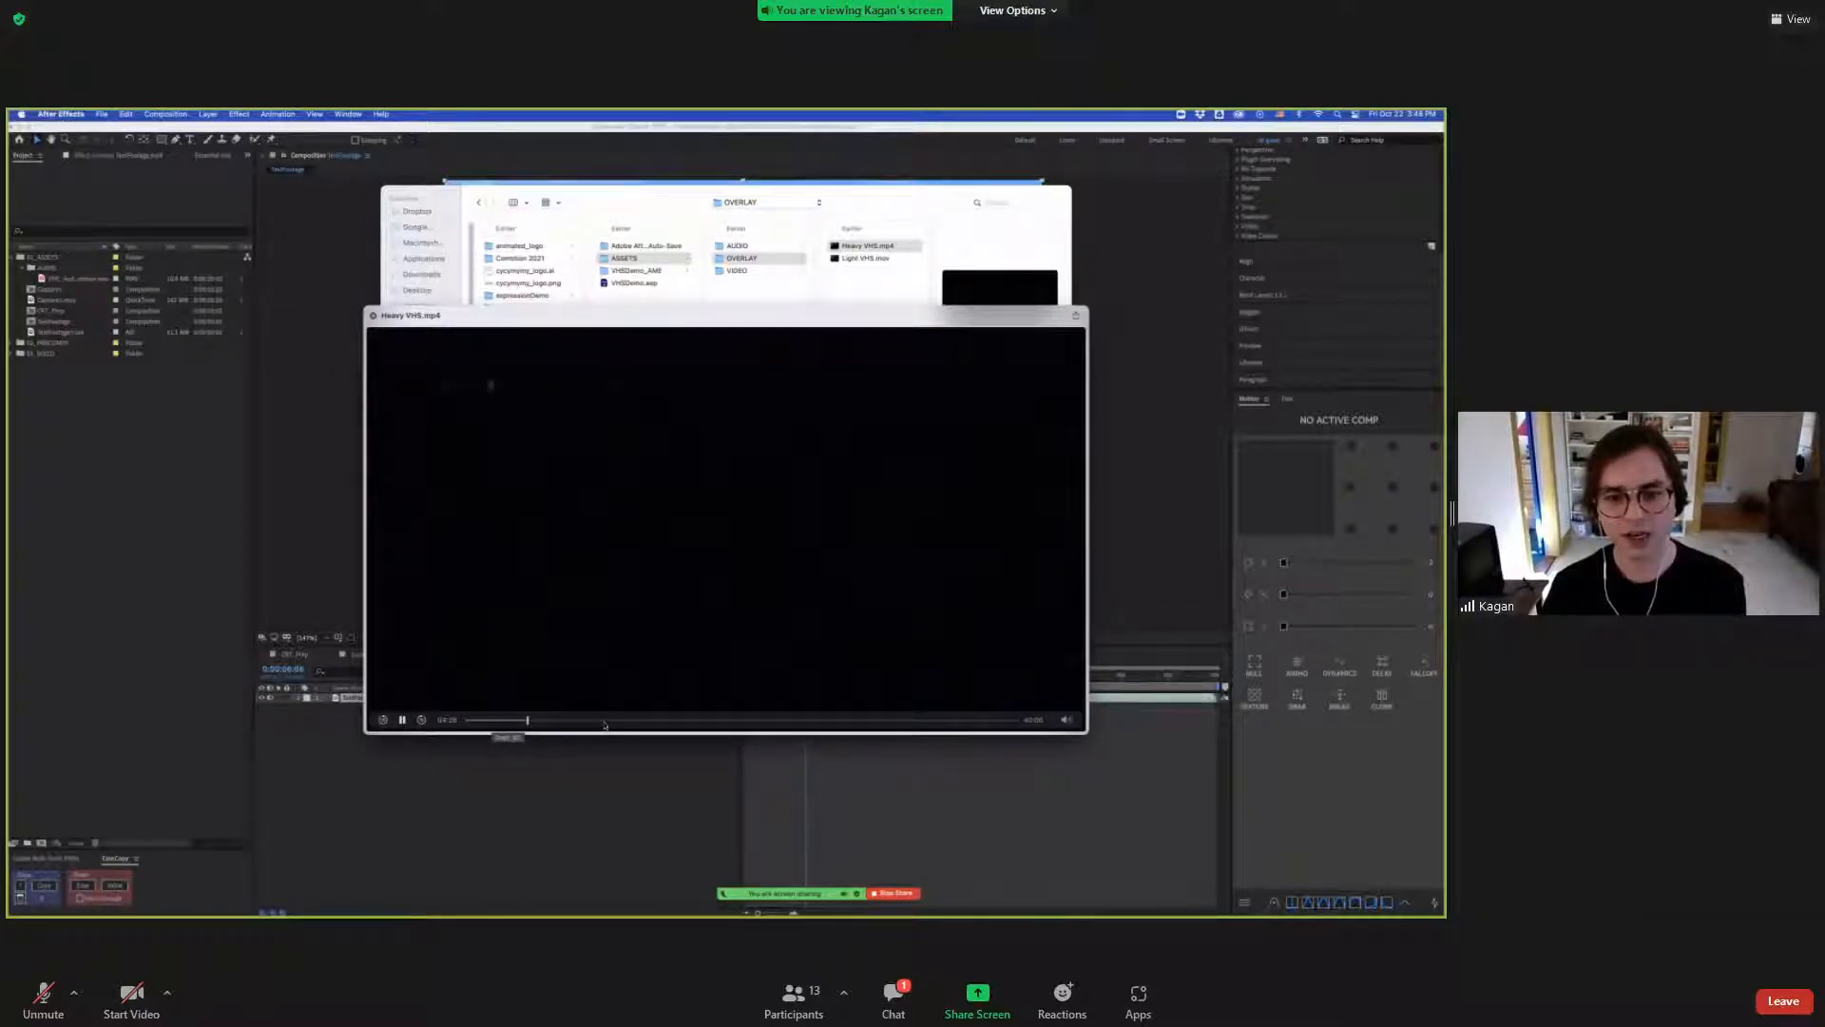
pyautogui.press('space')
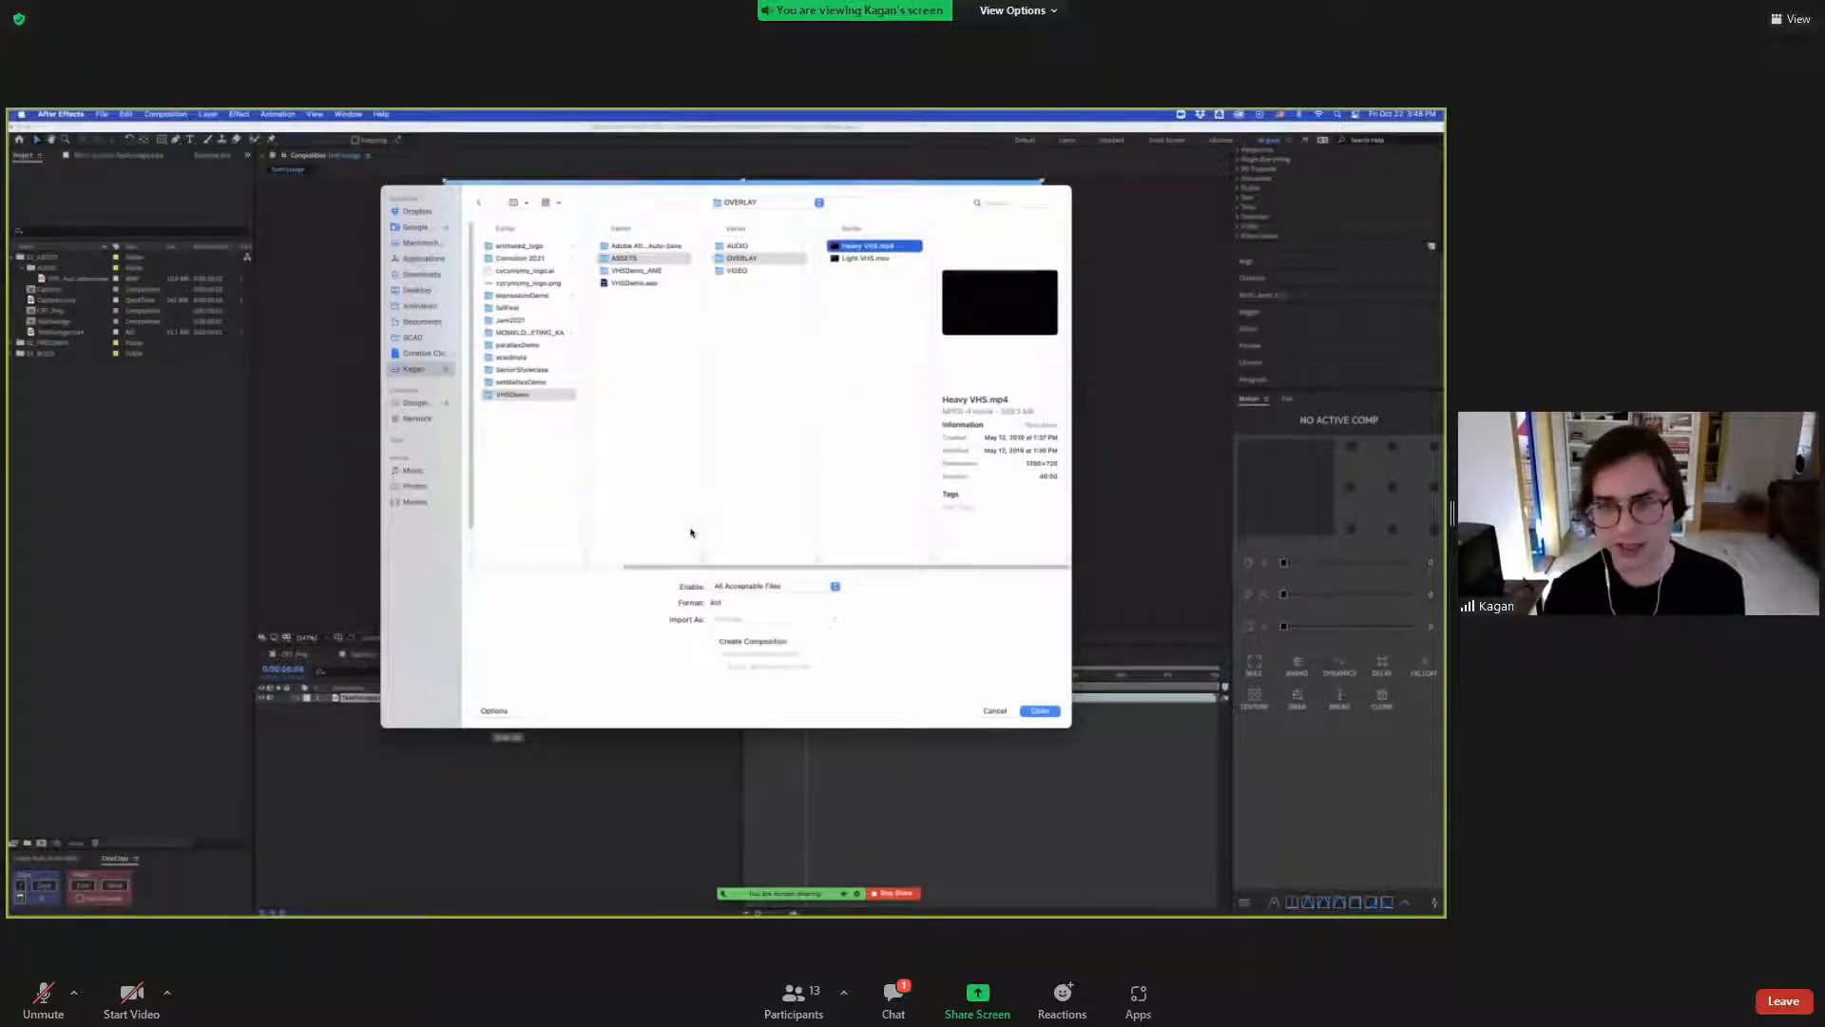
pyautogui.press('Down')
pyautogui.press('space')
pyautogui.press('space')
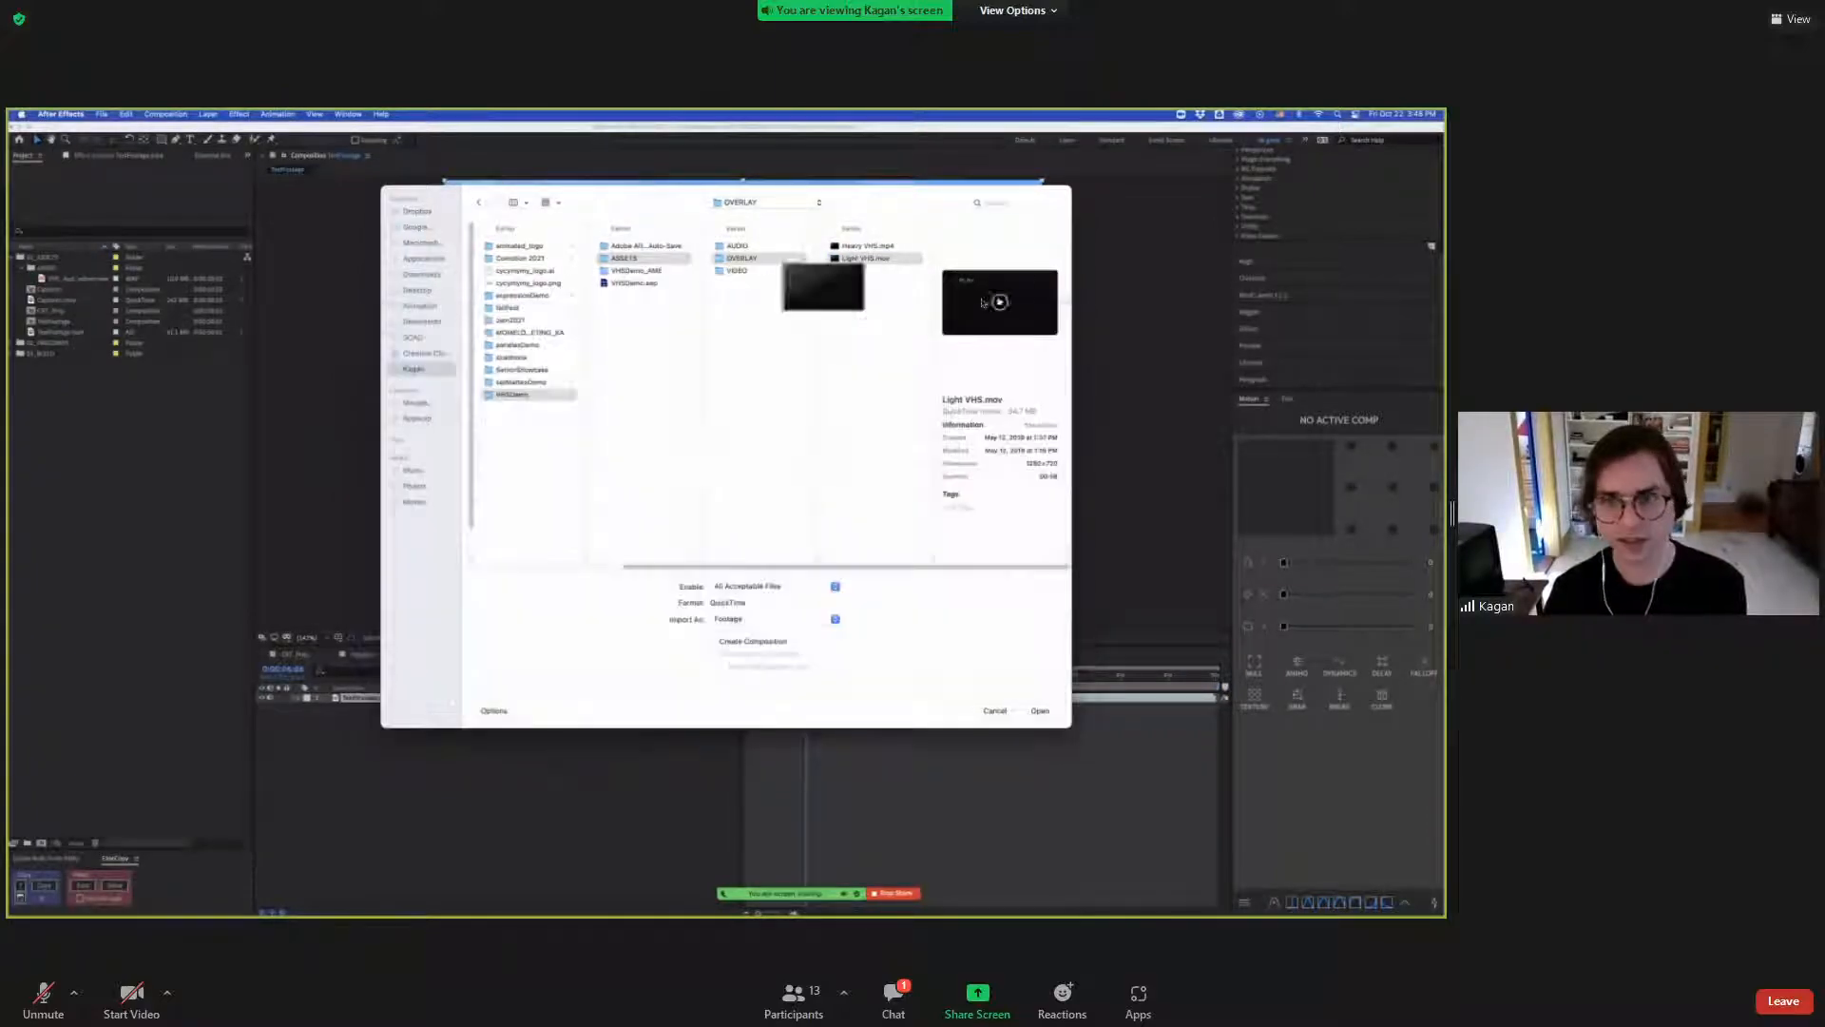
pyautogui.hotkey('shift', 'Up')
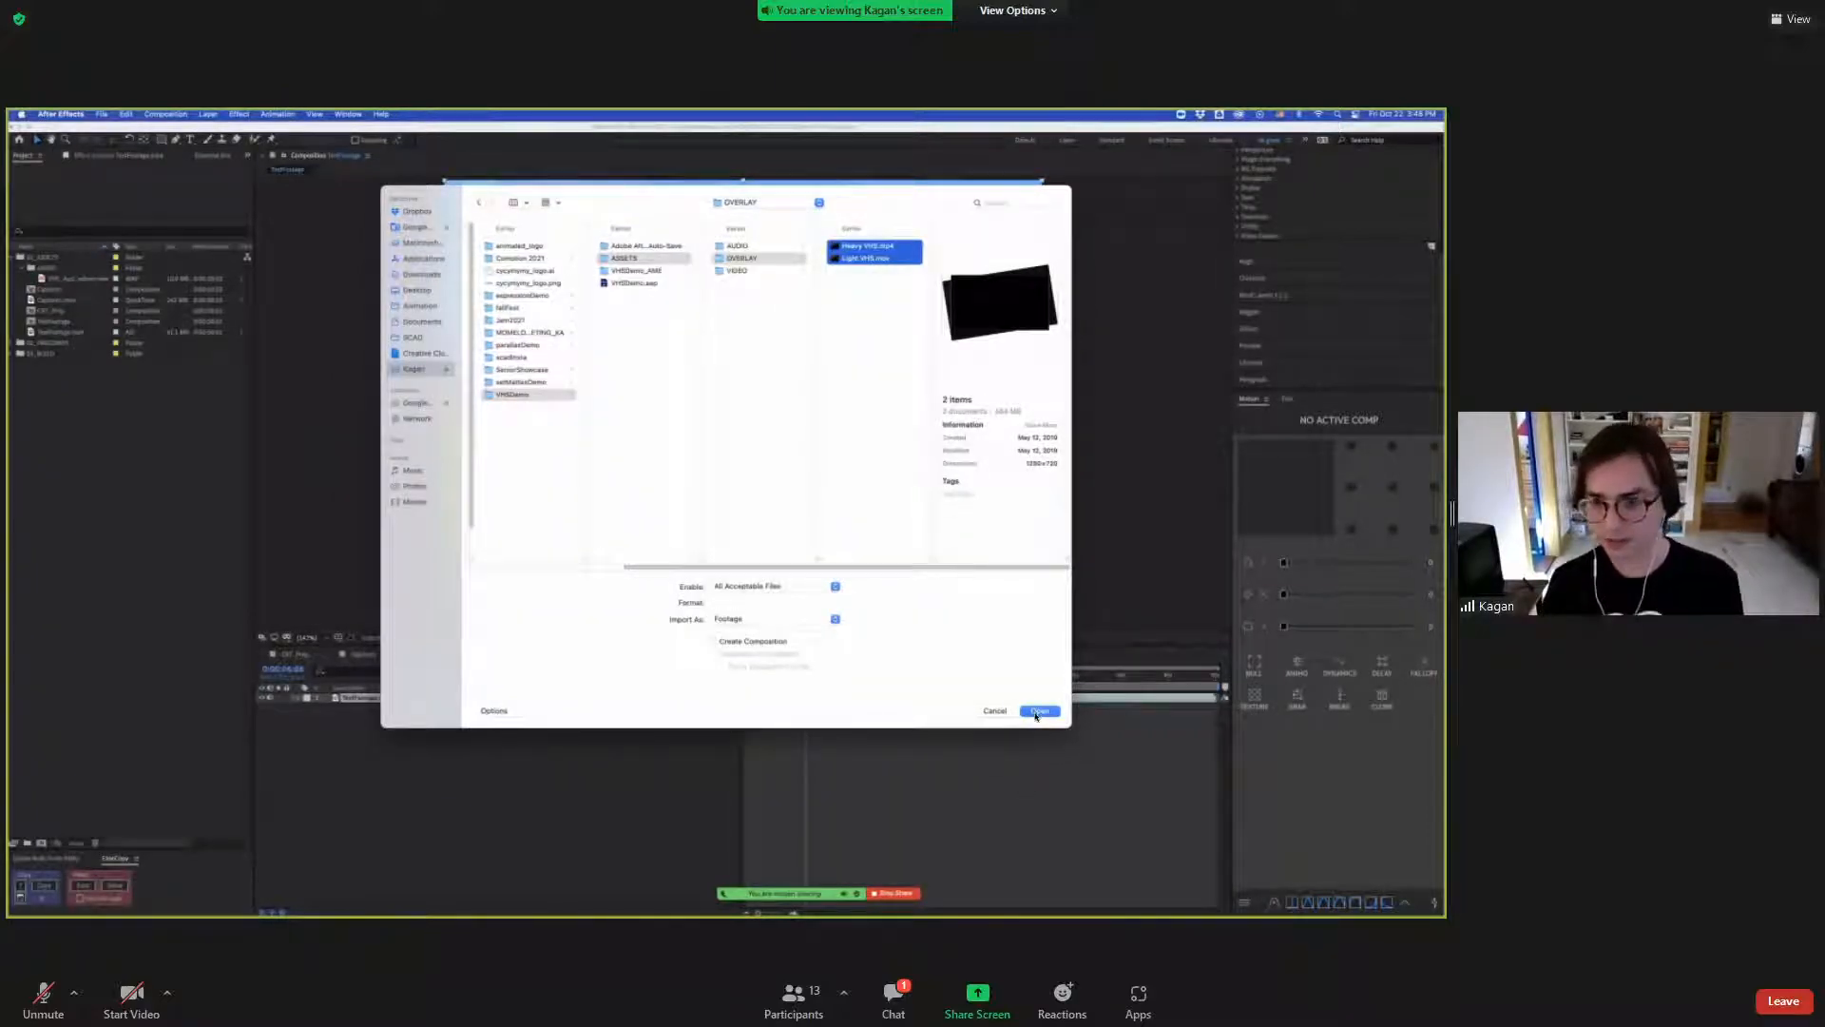
pyautogui.click(1036, 711)
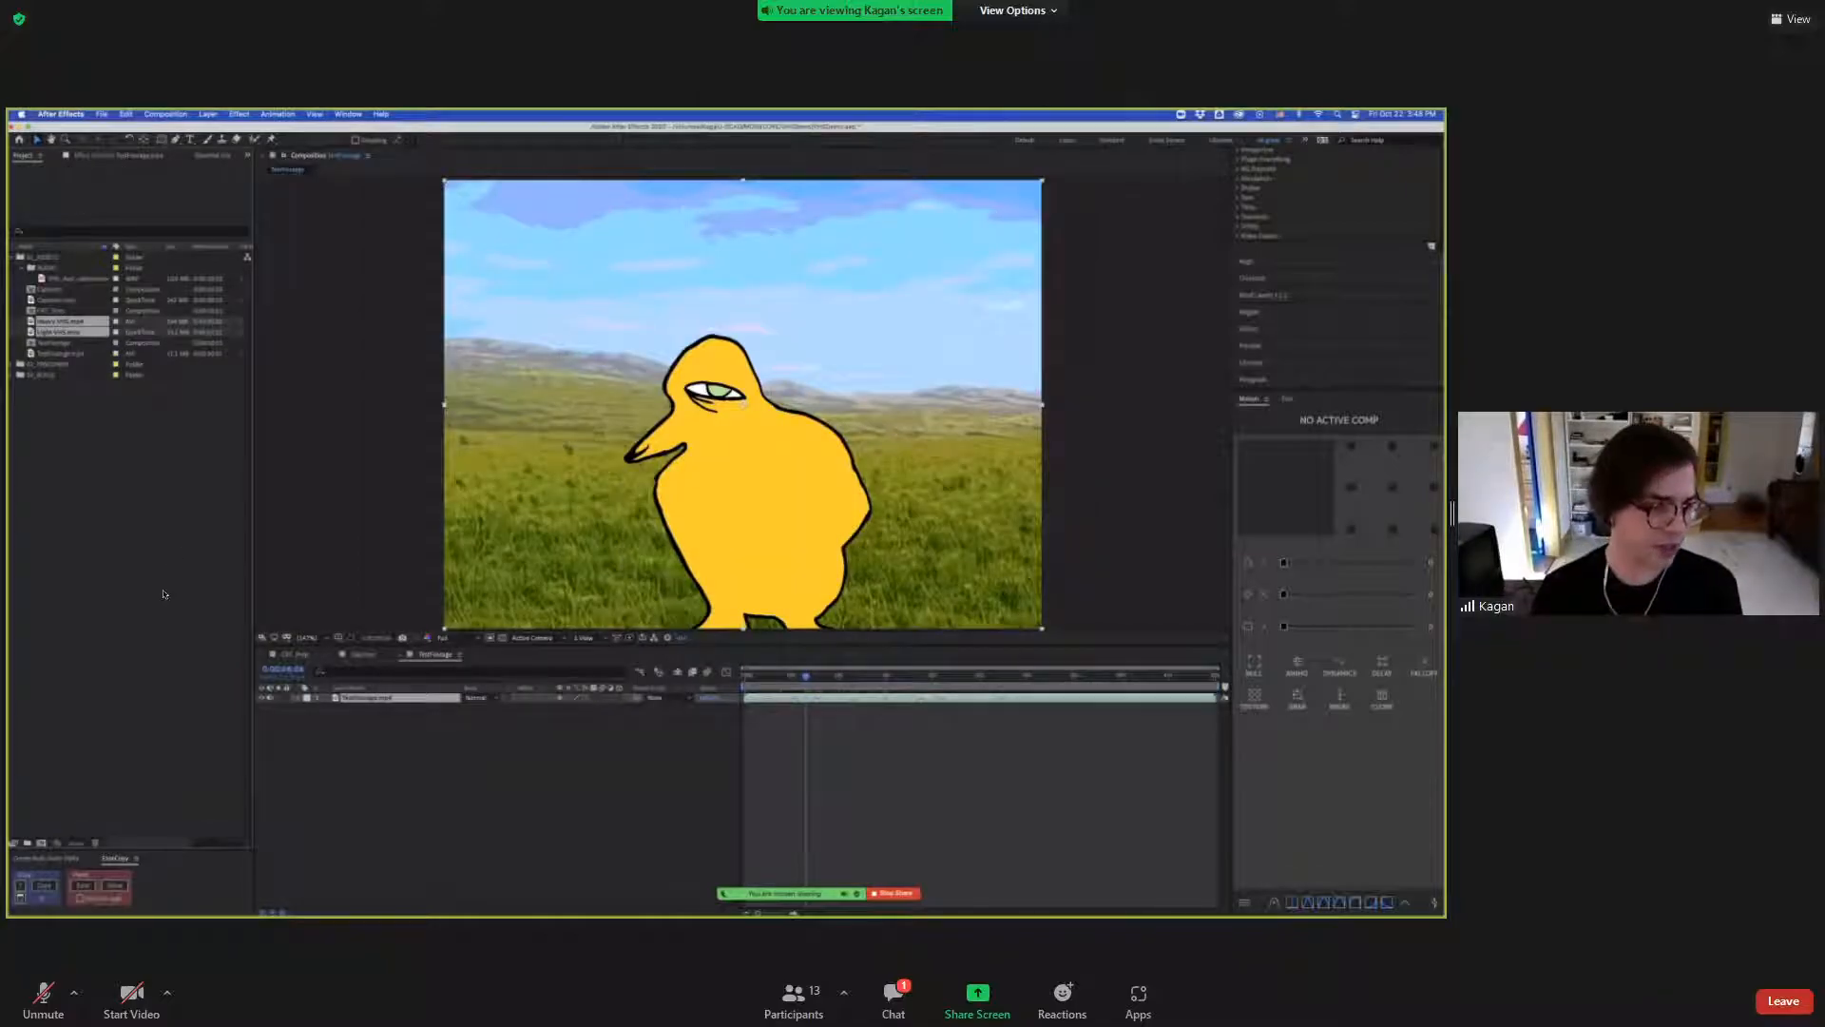
# Add Heavy VHS.mp4 to the TestFootage composition below the footage layer and hide the overlay layer.
pyautogui.click(65, 333)
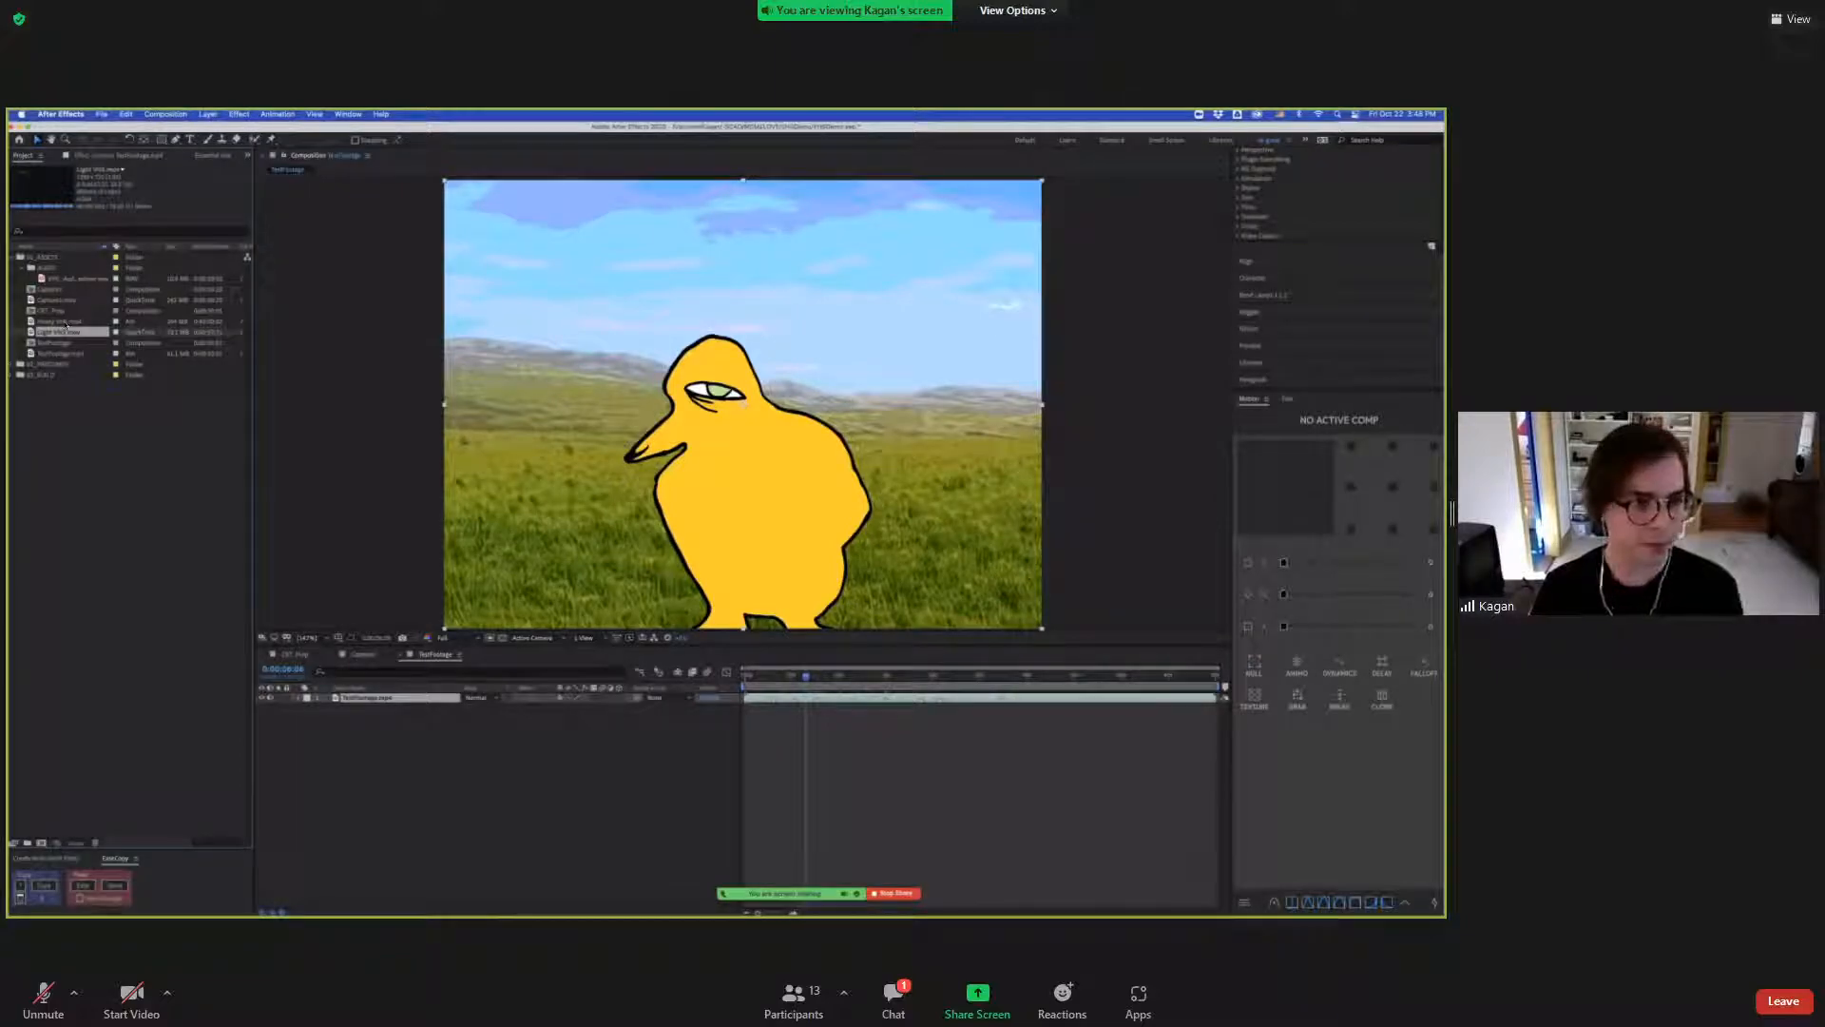
pyautogui.click(59, 322)
pyautogui.click(395, 729)
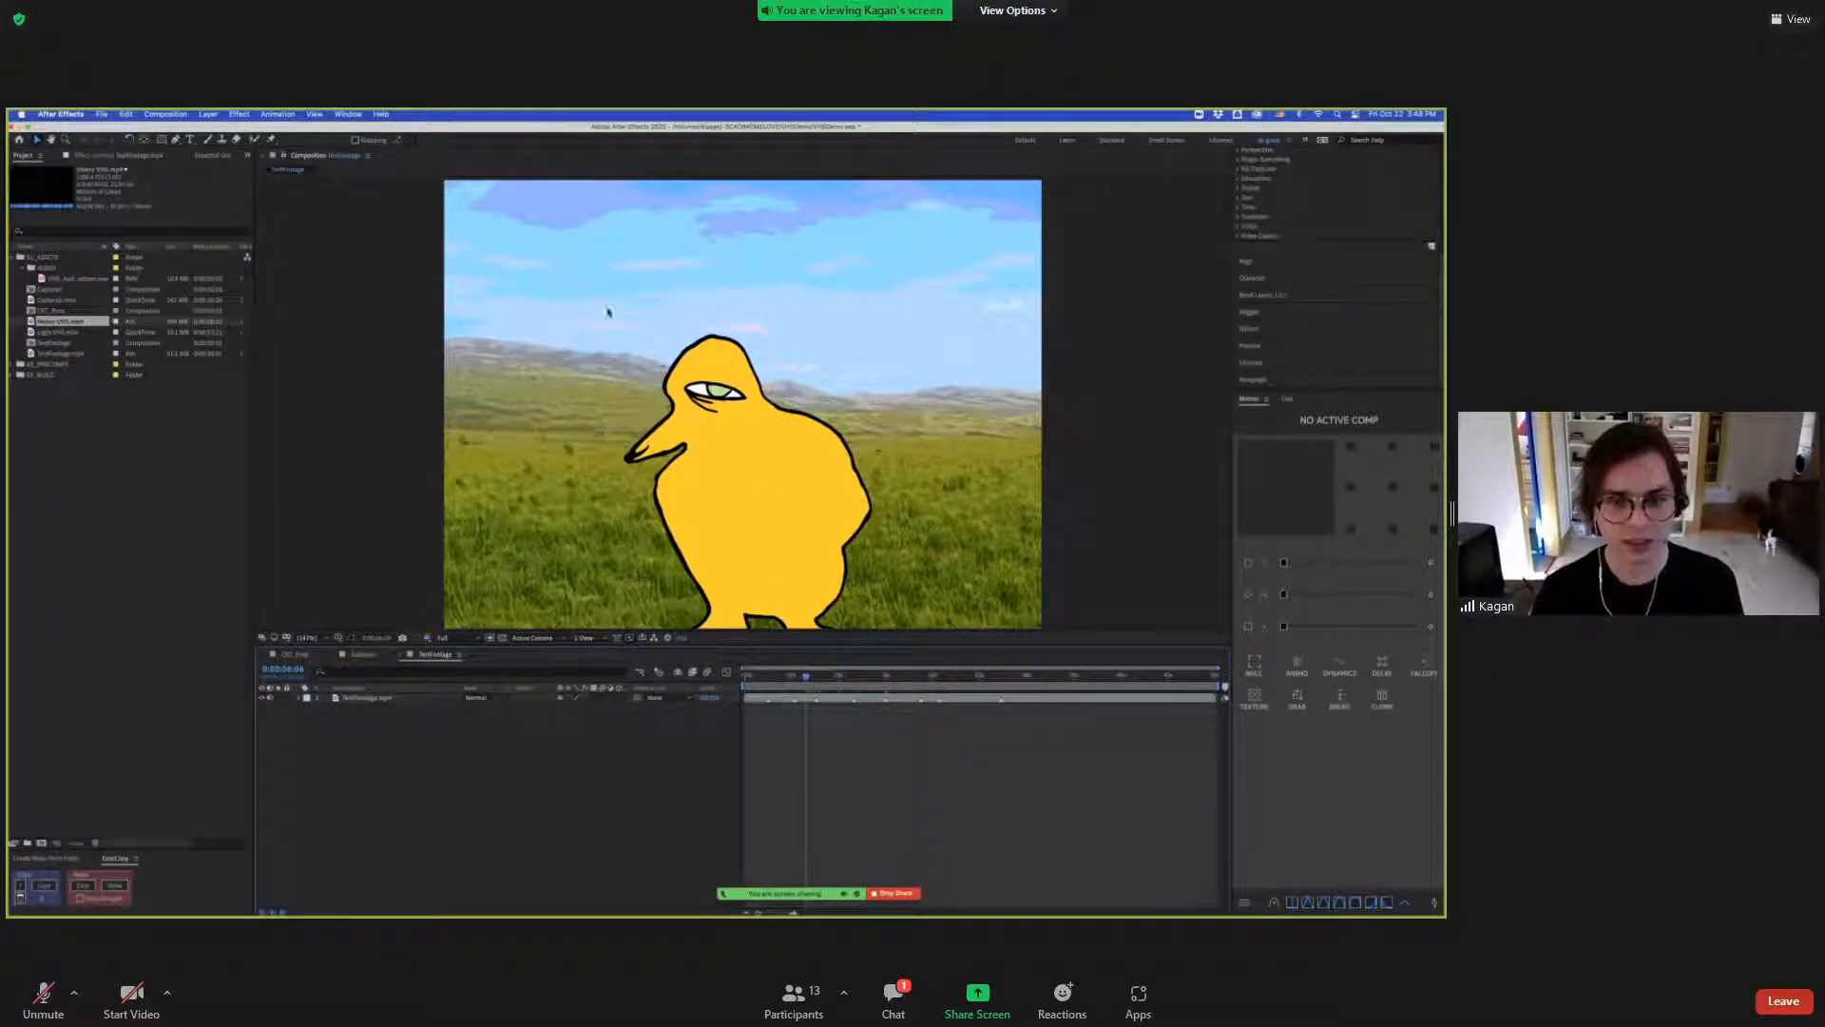
pyautogui.click(371, 698)
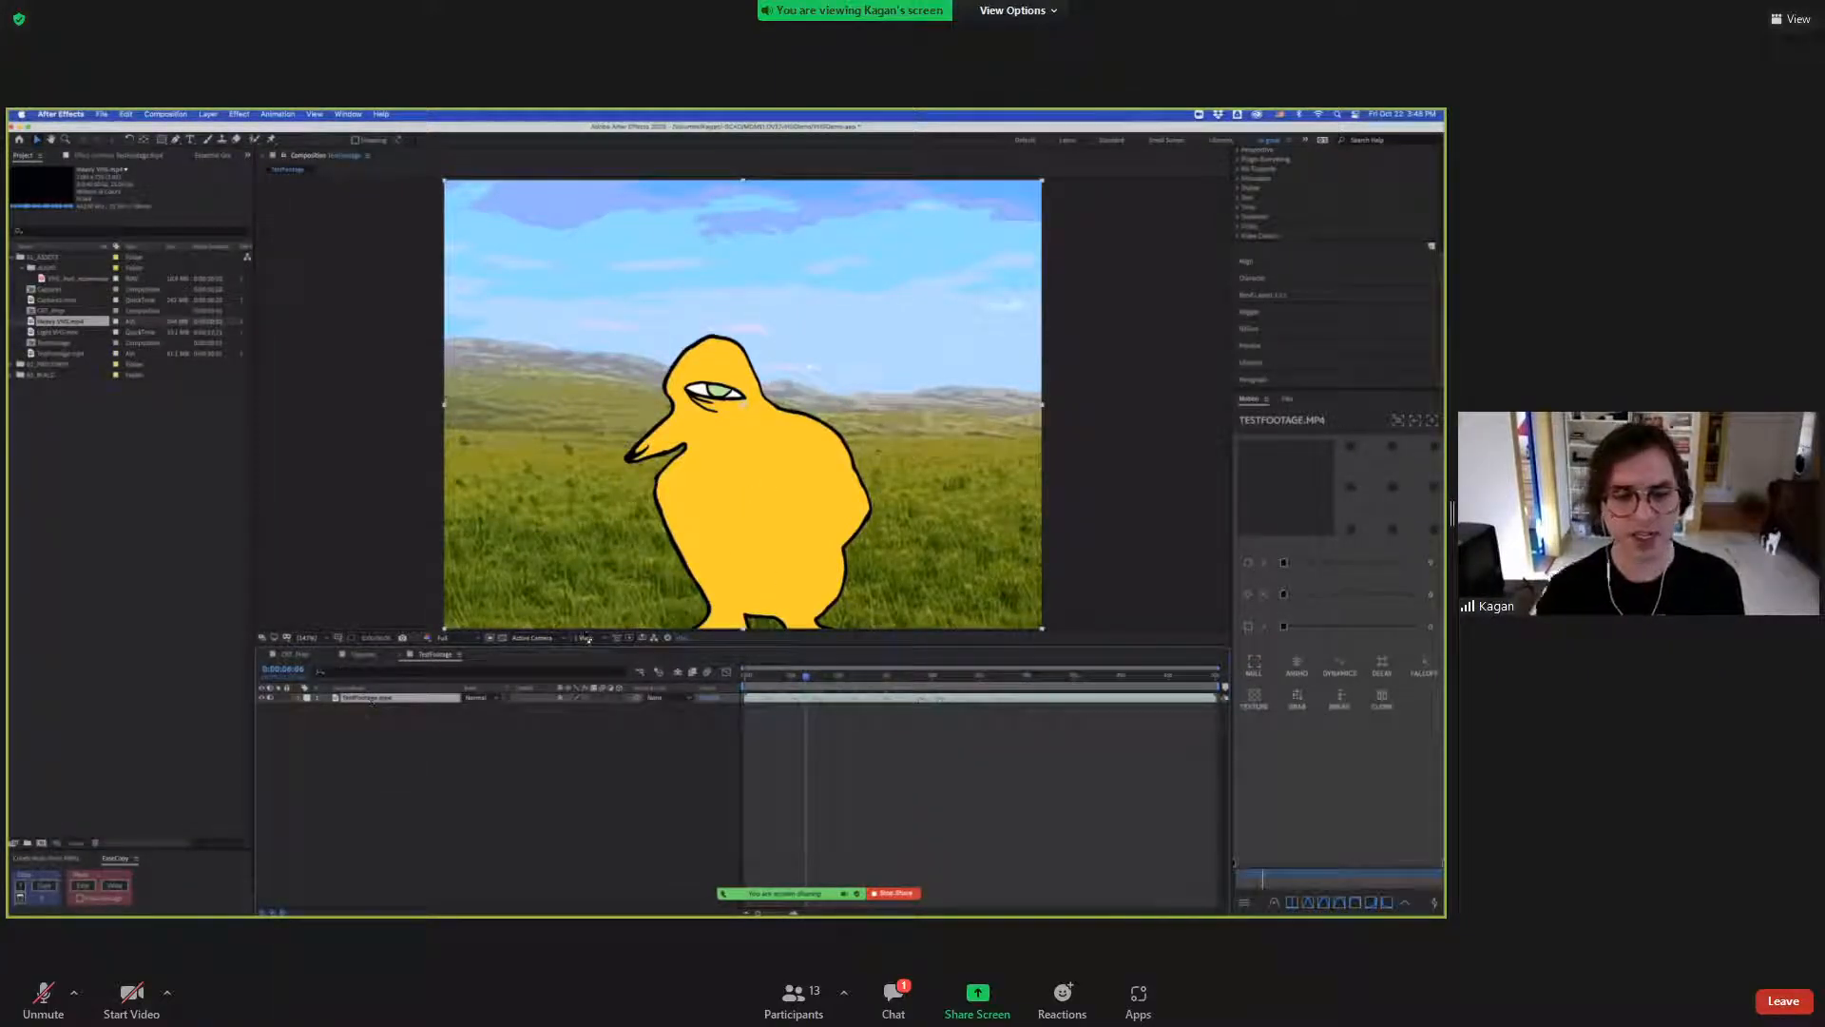
pyautogui.click(55, 331)
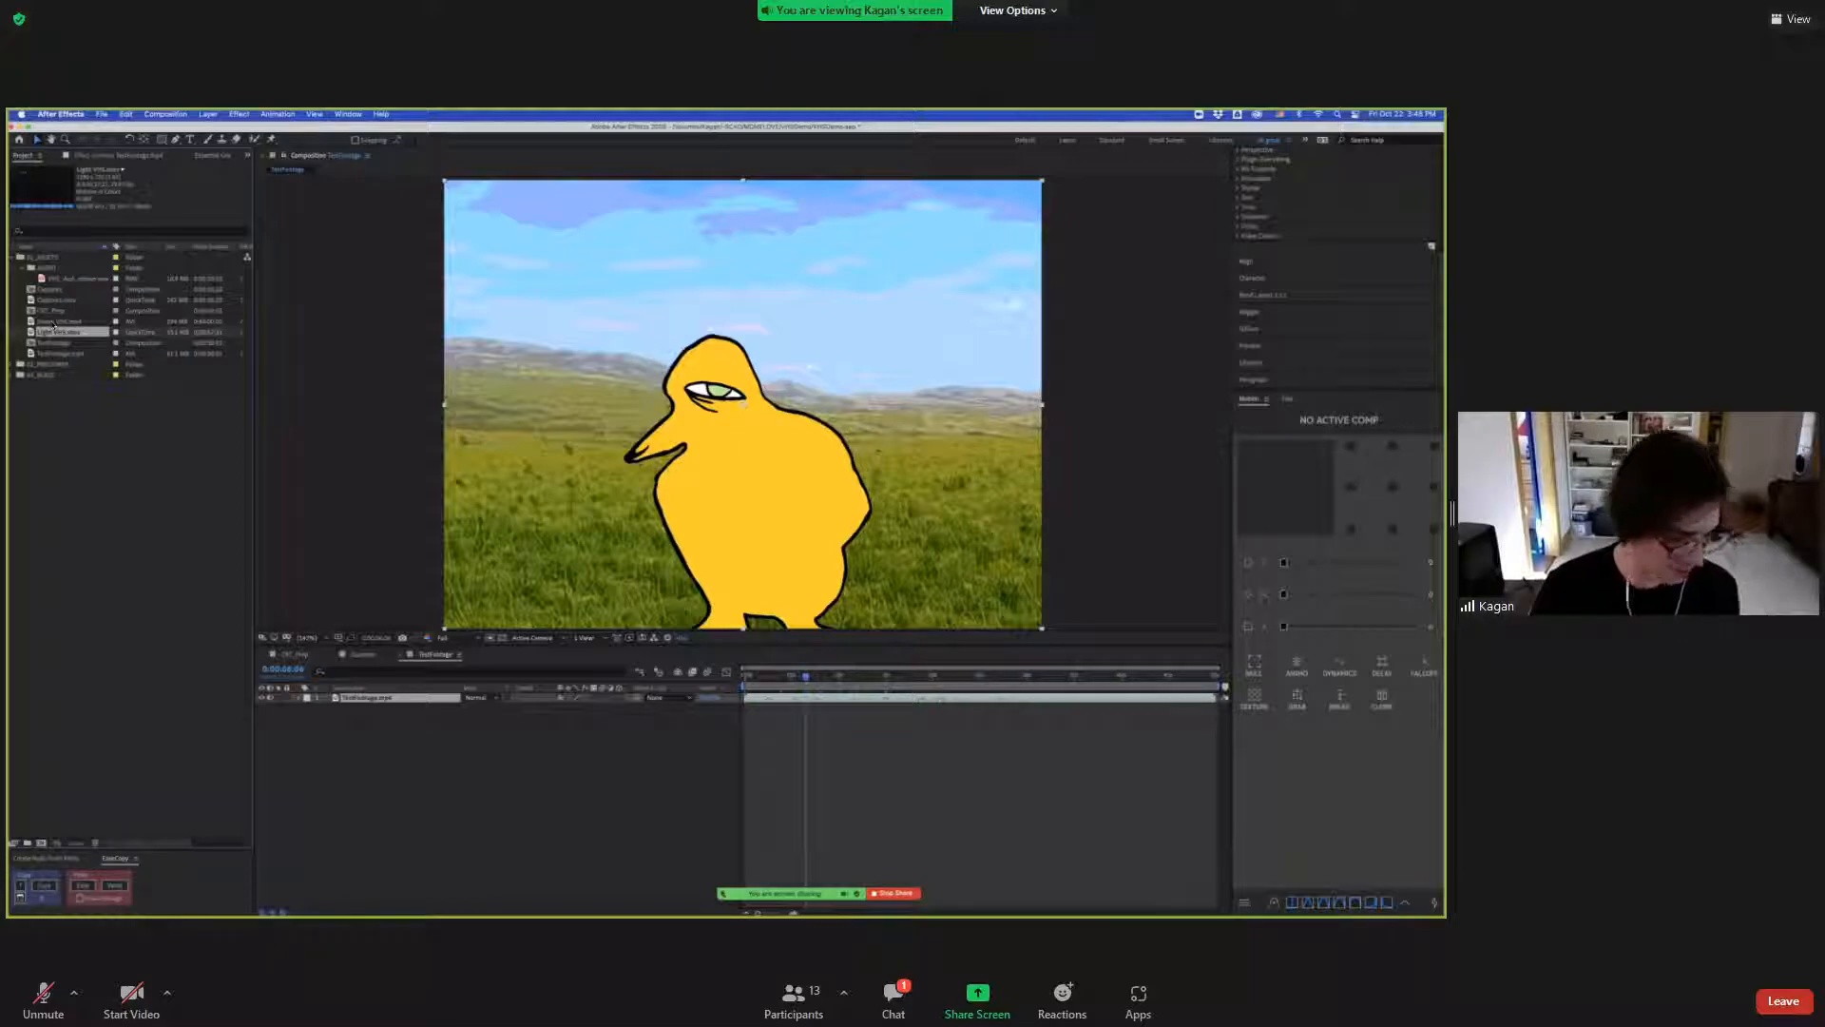
pyautogui.click(56, 321)
pyautogui.moveTo(58, 328); pyautogui.dragTo(314, 711)
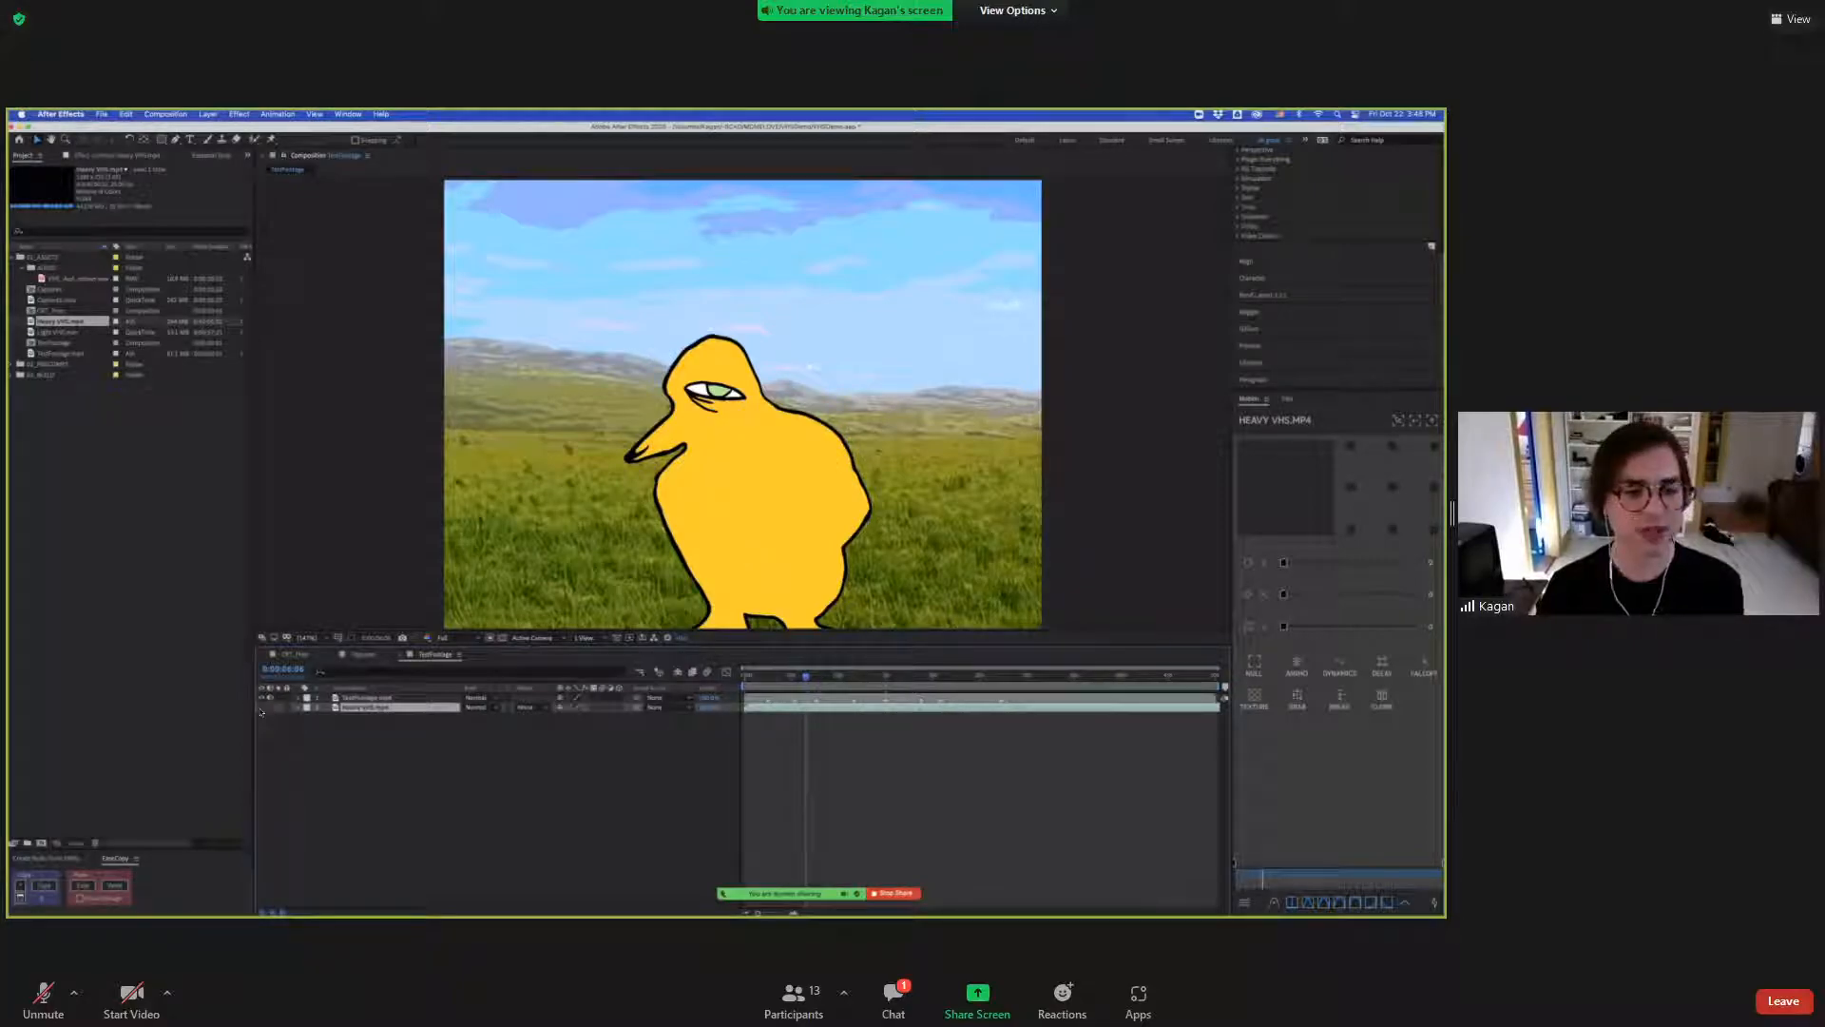
pyautogui.click(262, 697)
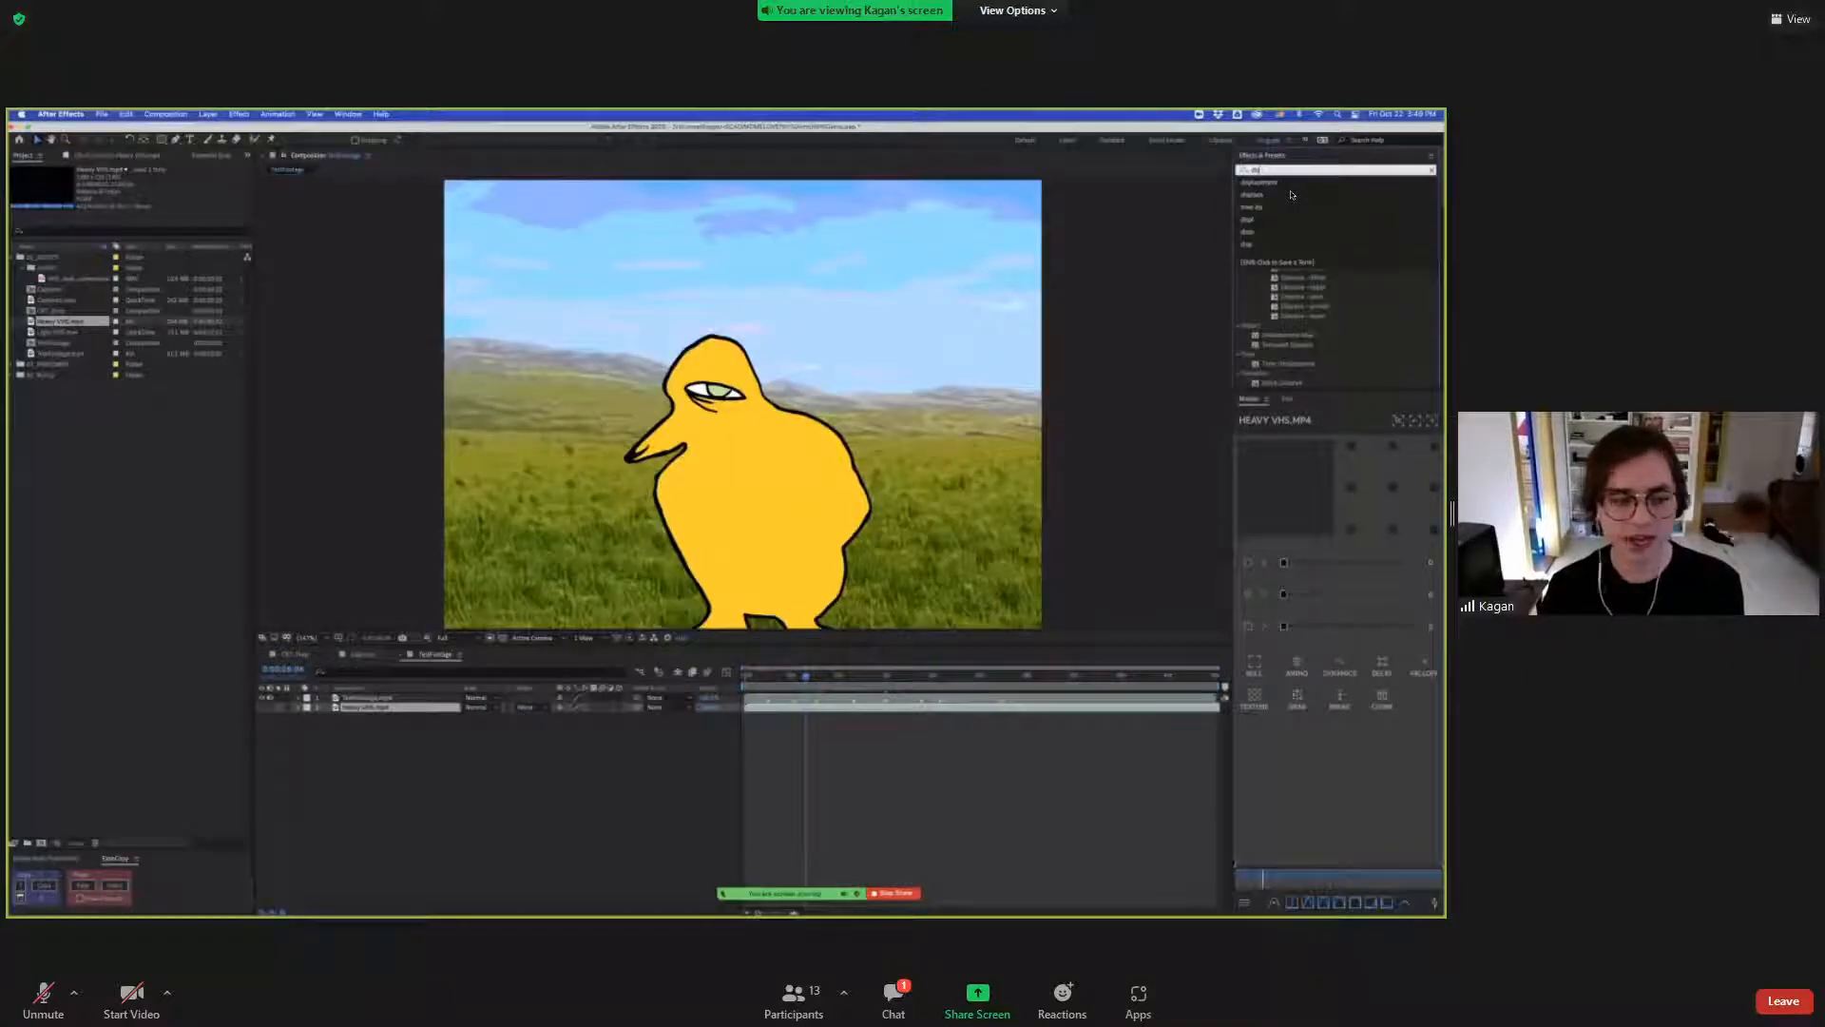
# Apply the Displacement Map effect to the TestFootage.mp4 layer and set its displacement map layer to Heavy VHS.mp4.
pyautogui.write('place')
pyautogui.moveTo(1283, 222); pyautogui.dragTo(394, 705)
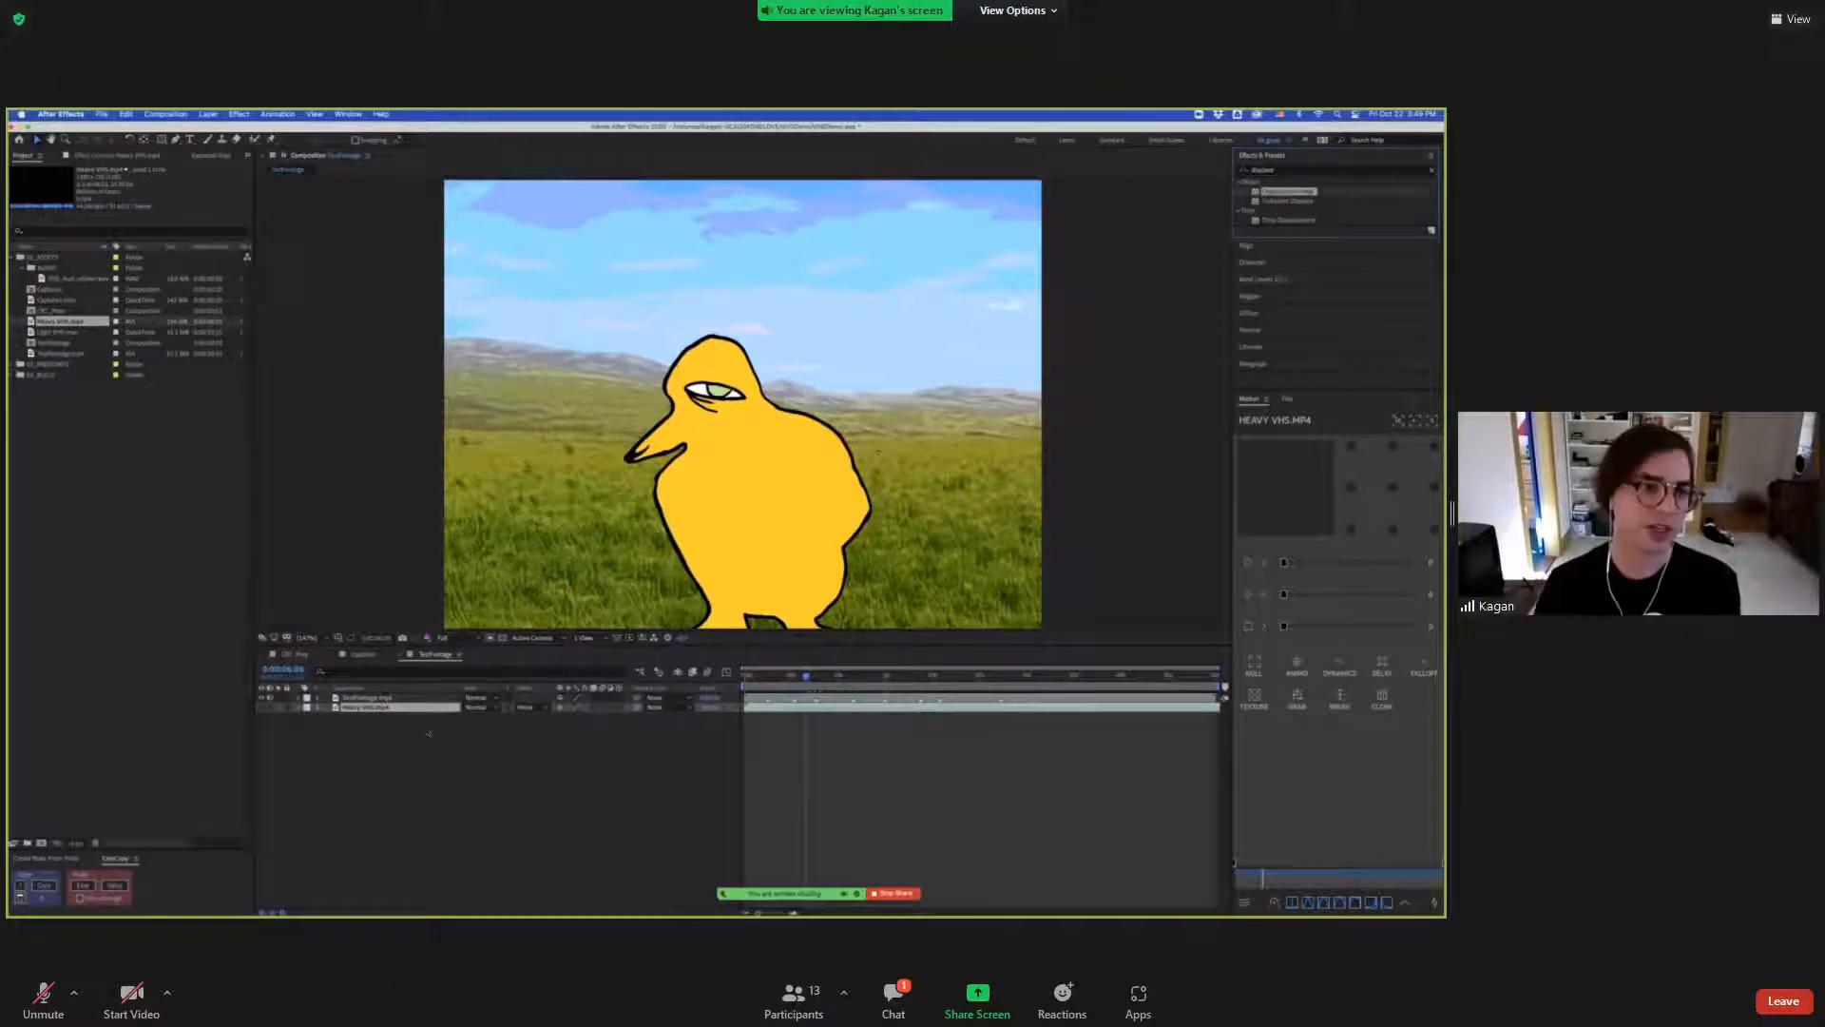
pyautogui.moveTo(721, 733); pyautogui.dragTo(380, 698)
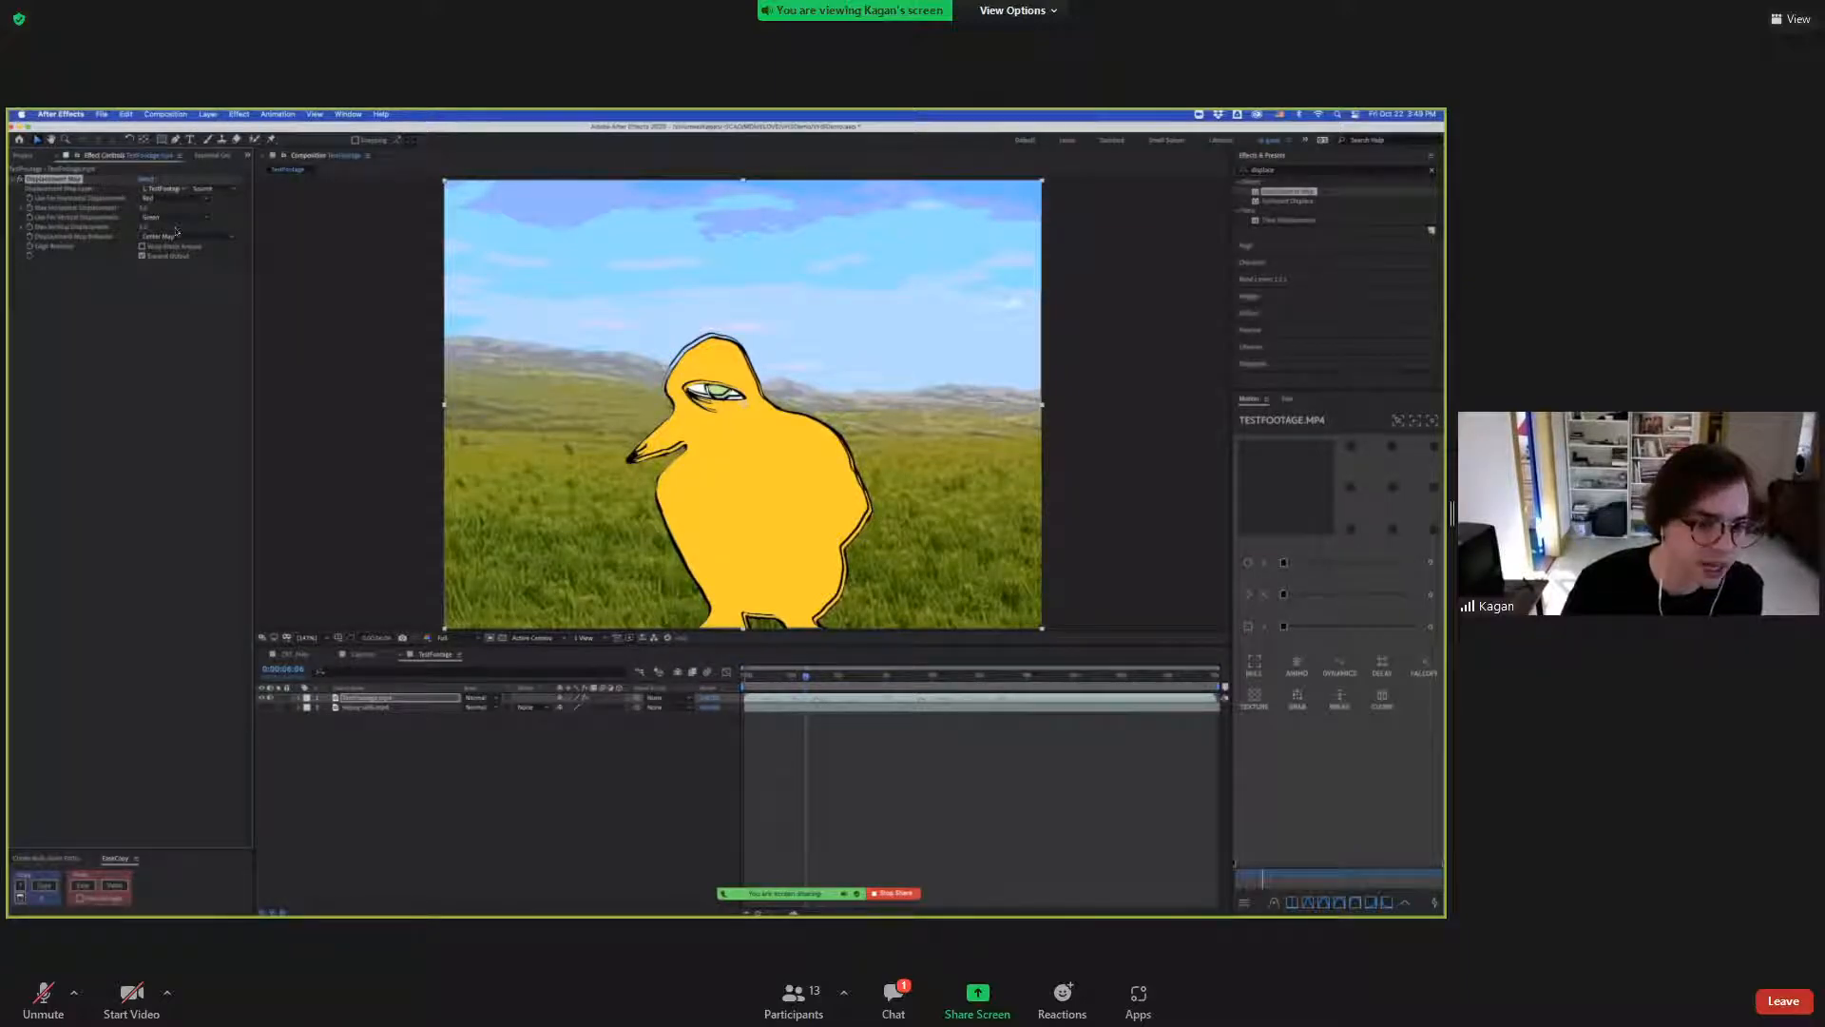
pyautogui.click(164, 188)
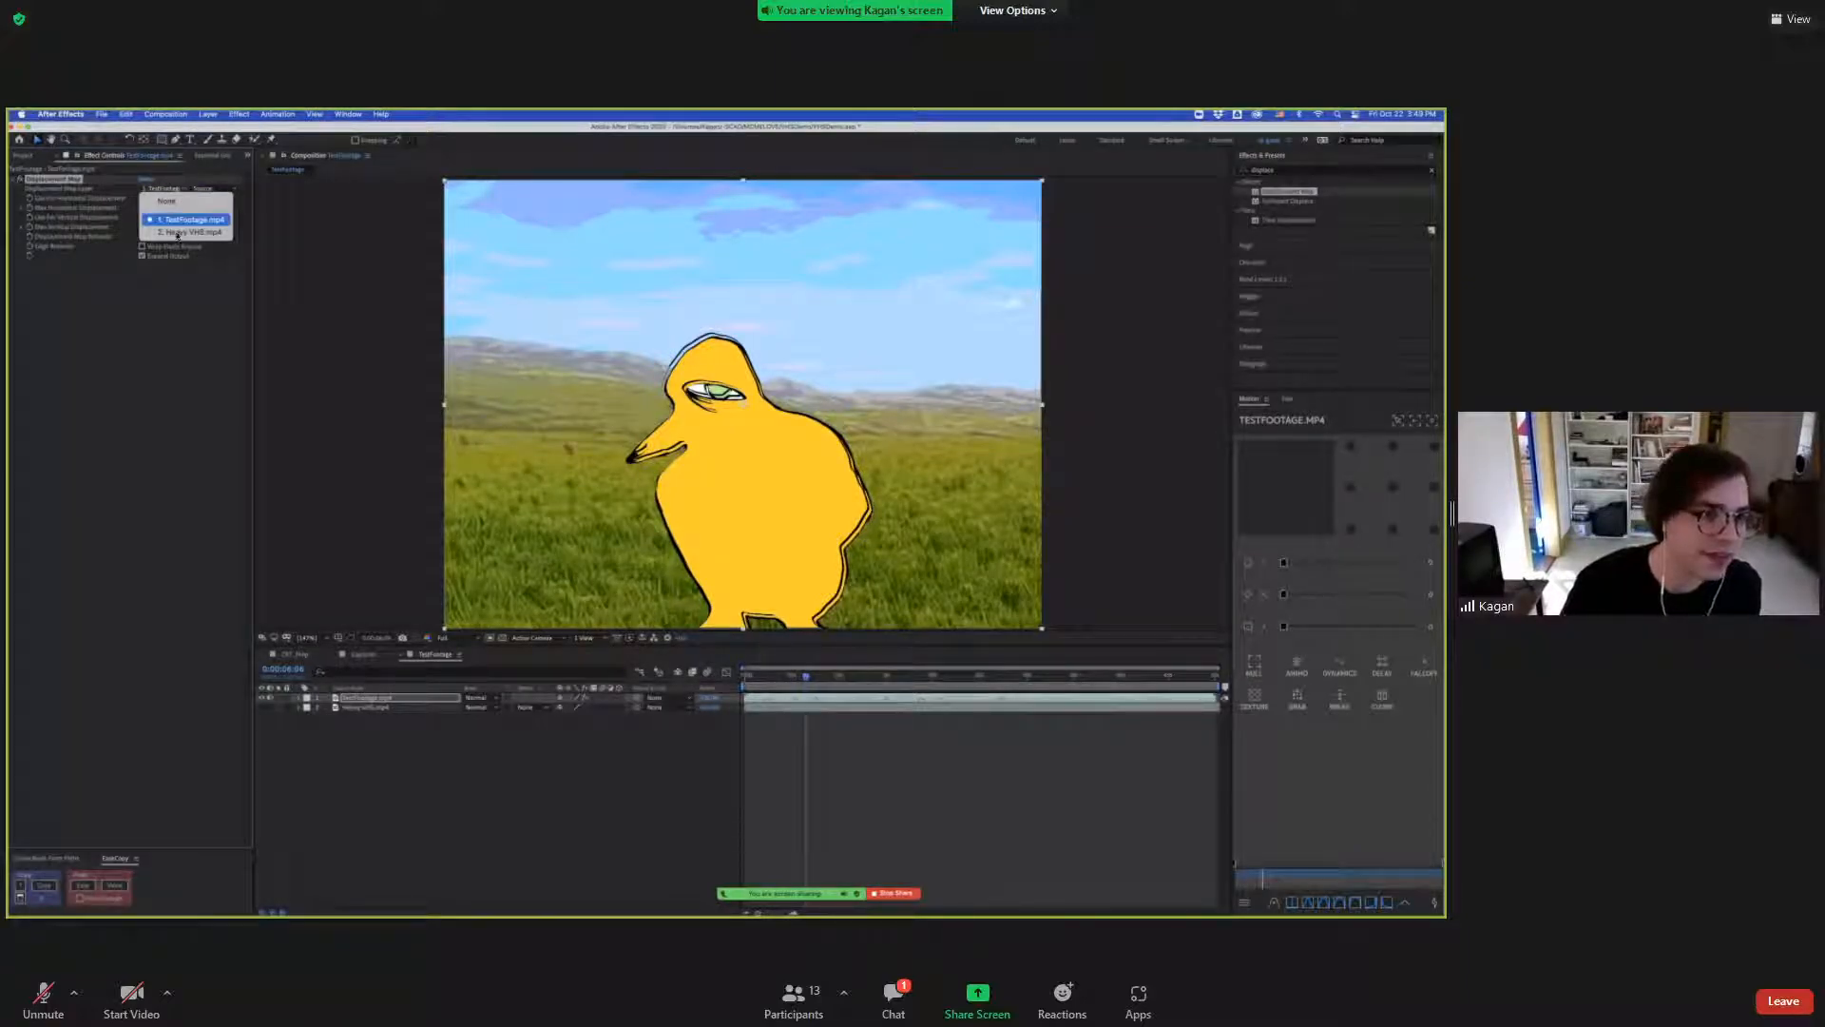
pyautogui.click(181, 232)
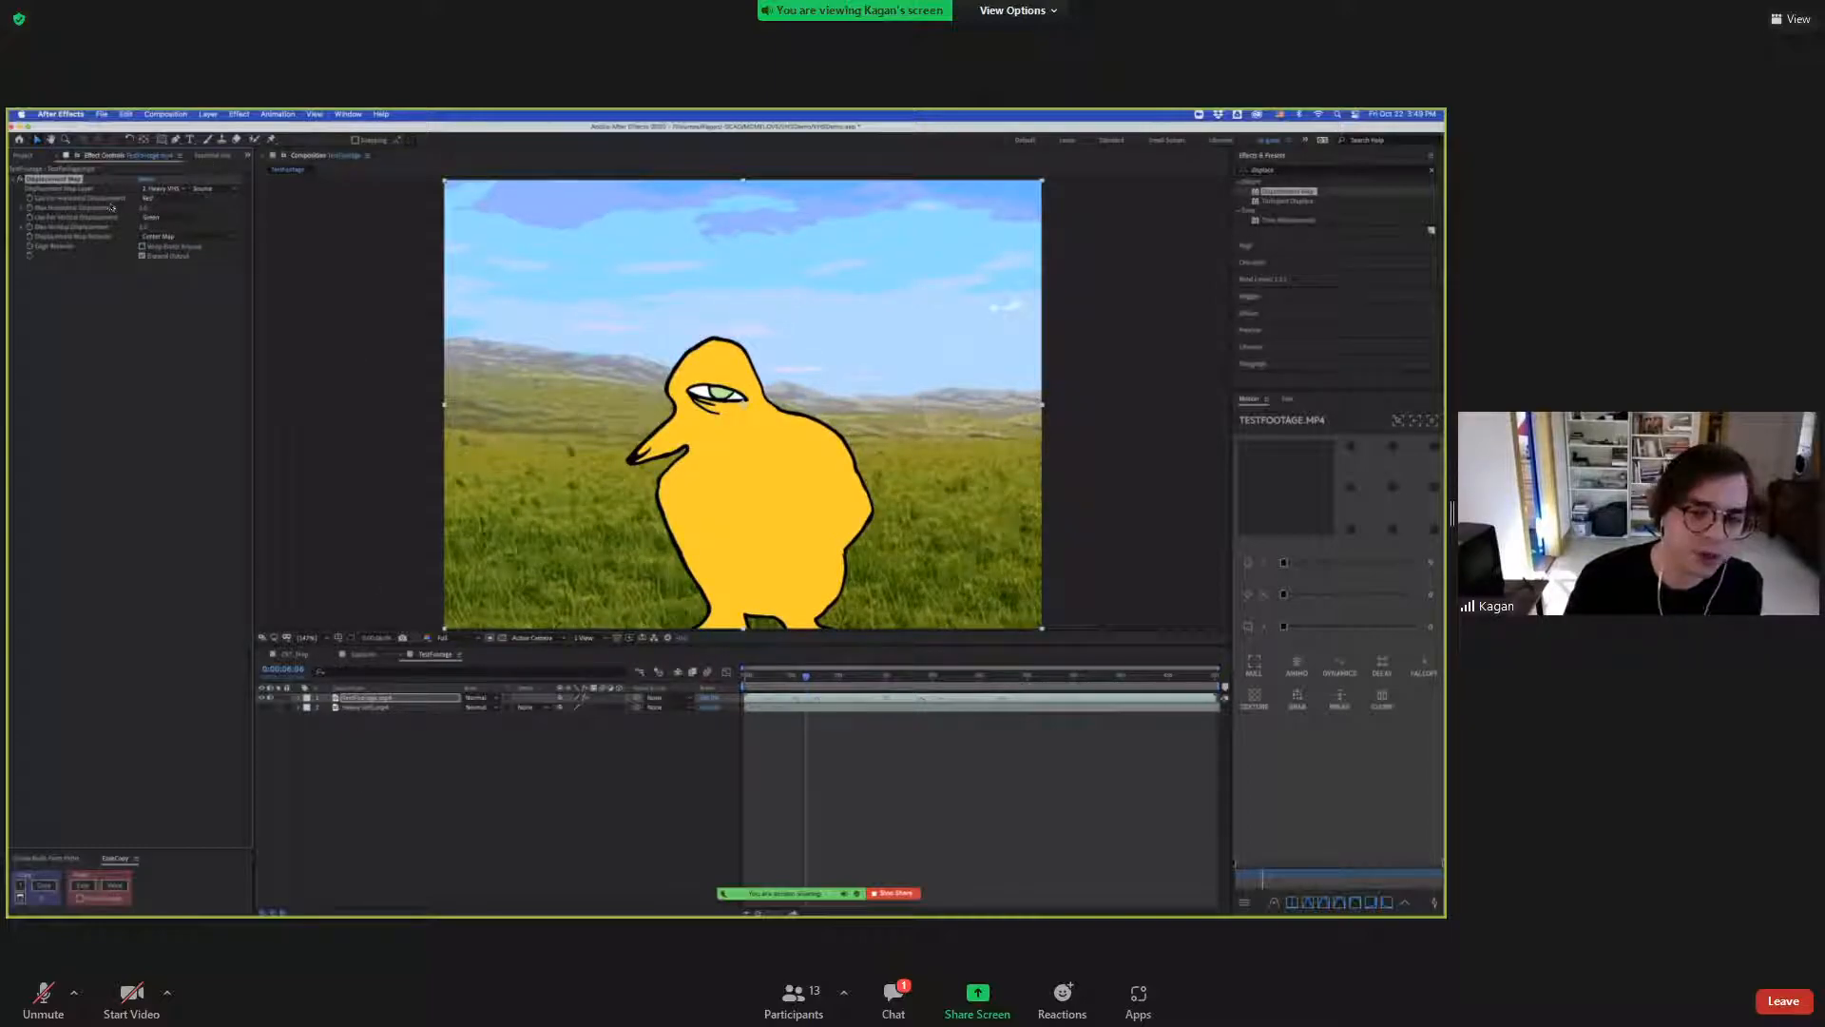
# Set the Displacement Map's horizontal and vertical displacement sources to Luminance.
pyautogui.click(108, 214)
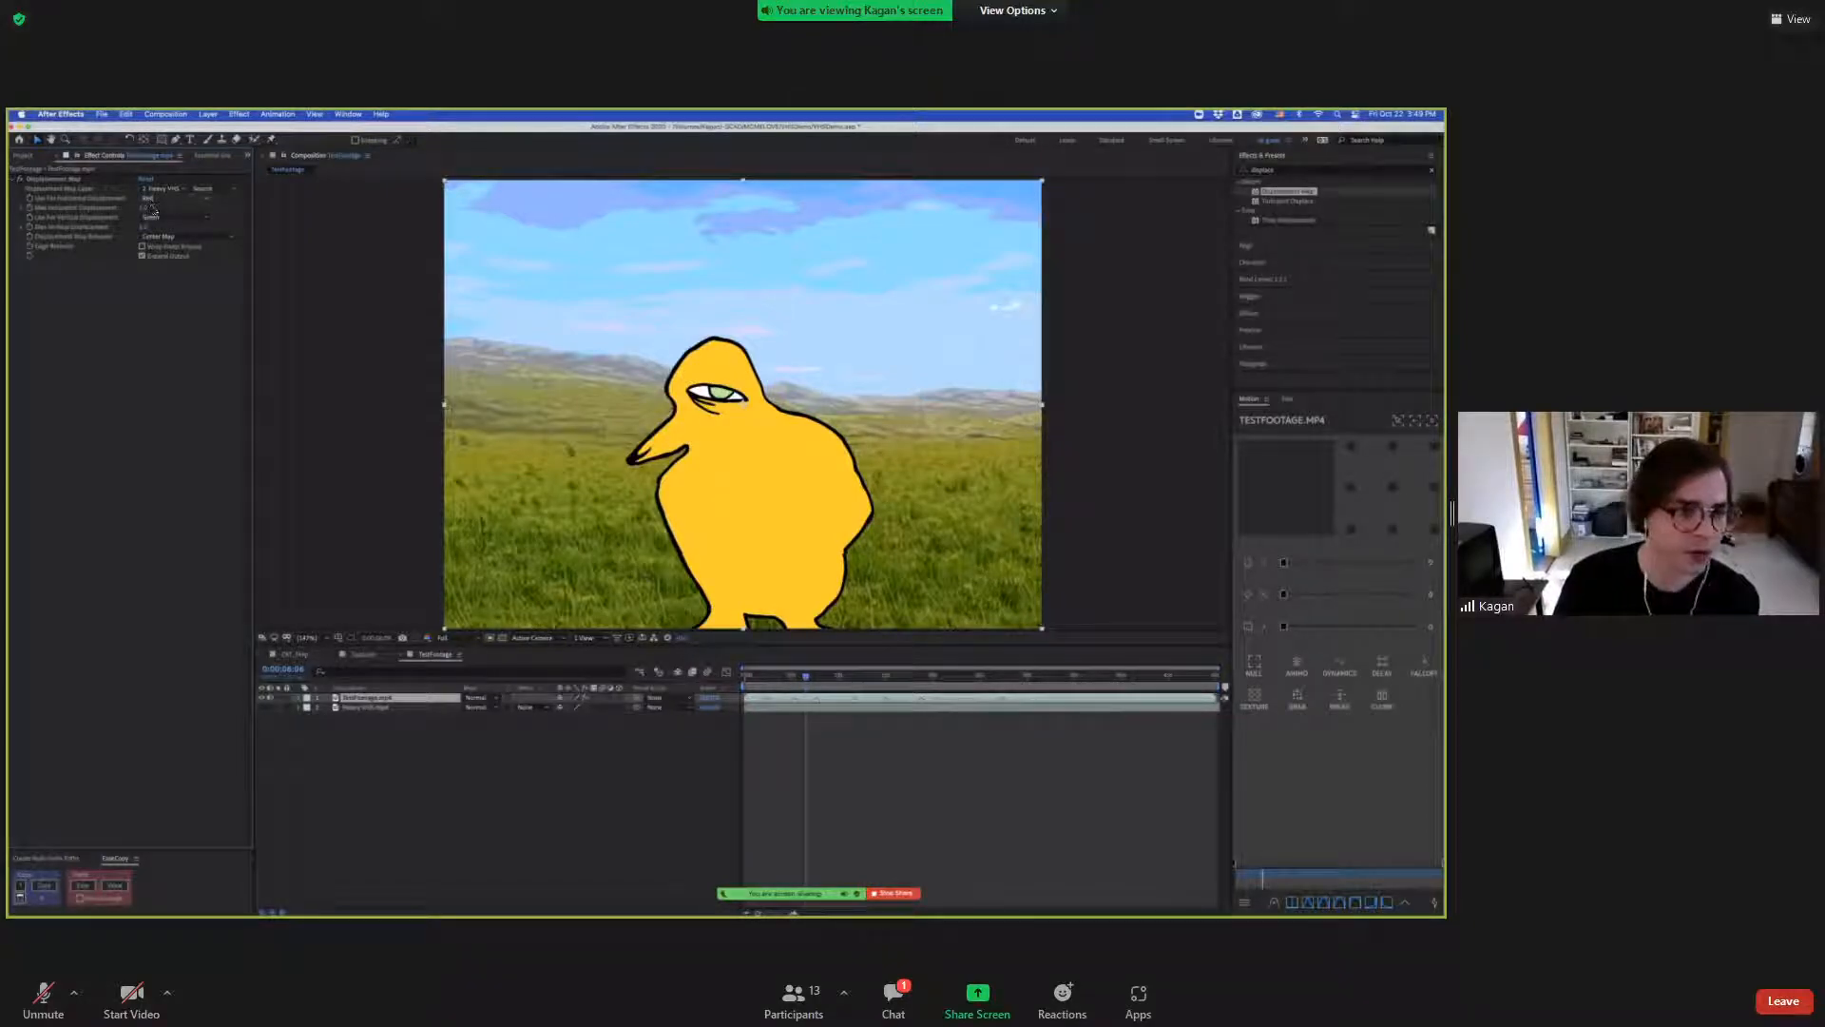
pyautogui.click(161, 198)
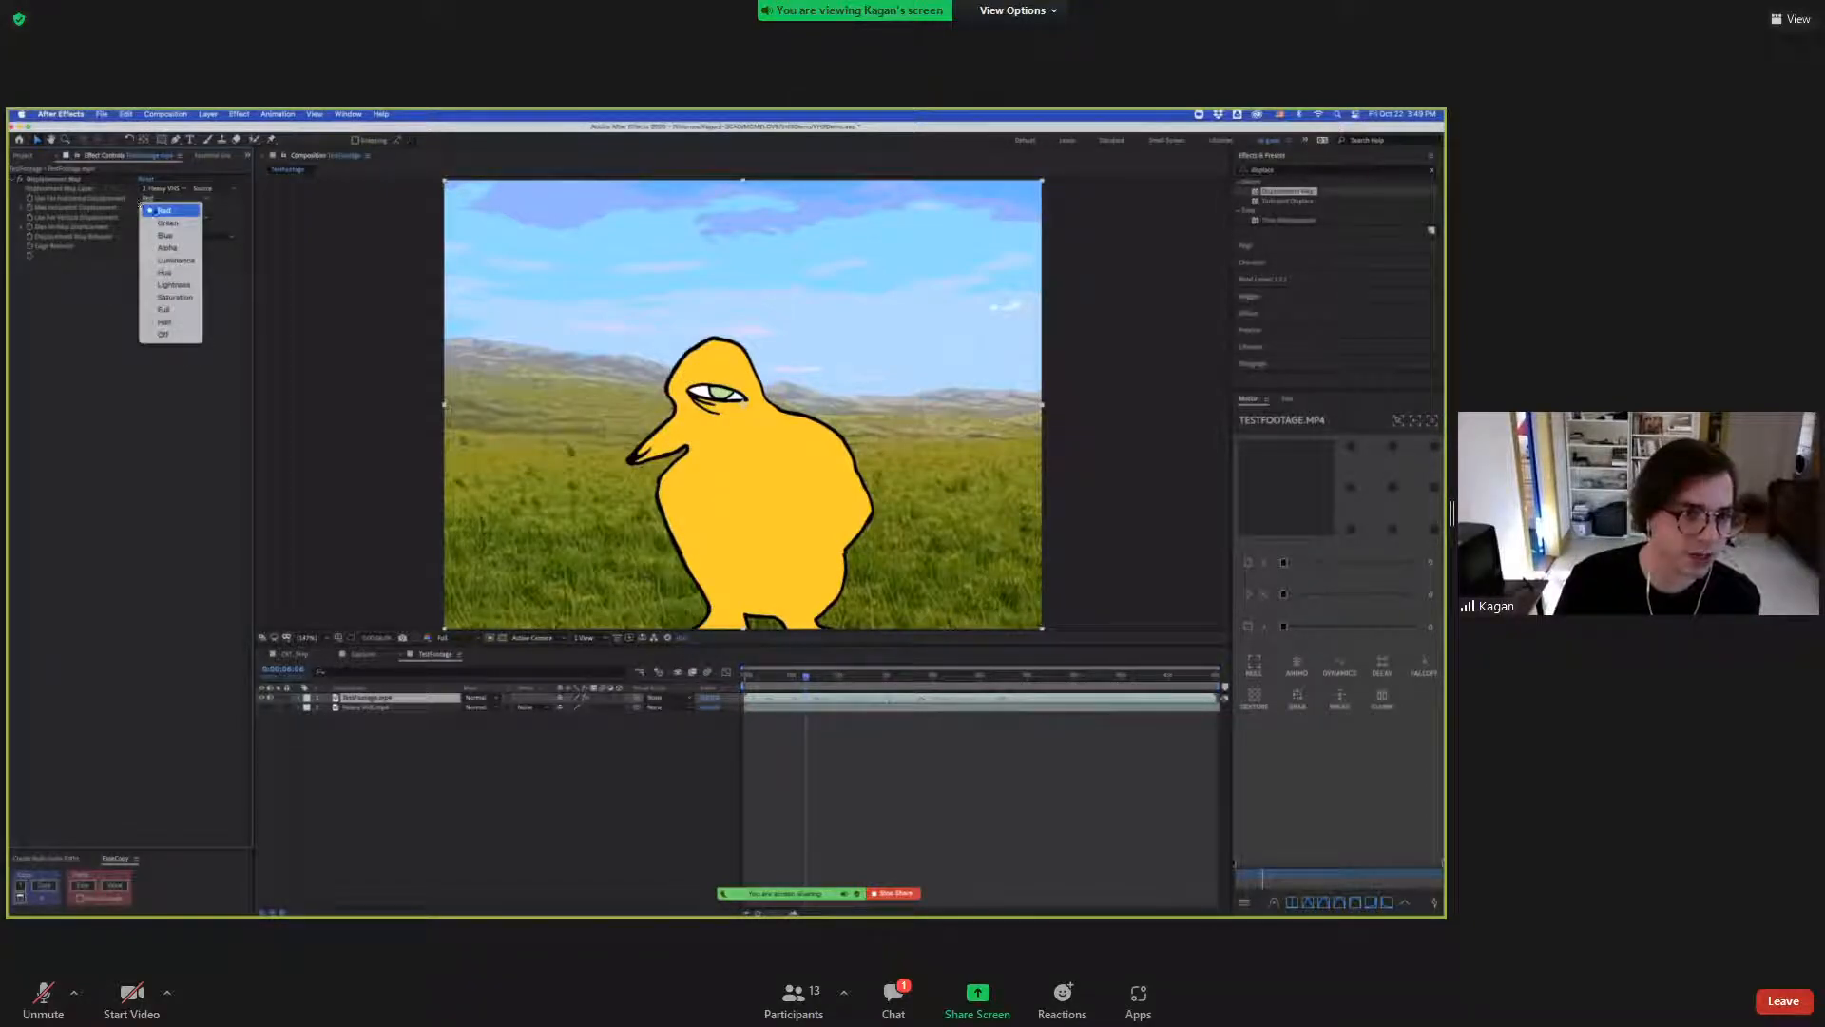
pyautogui.click(177, 204)
pyautogui.click(176, 203)
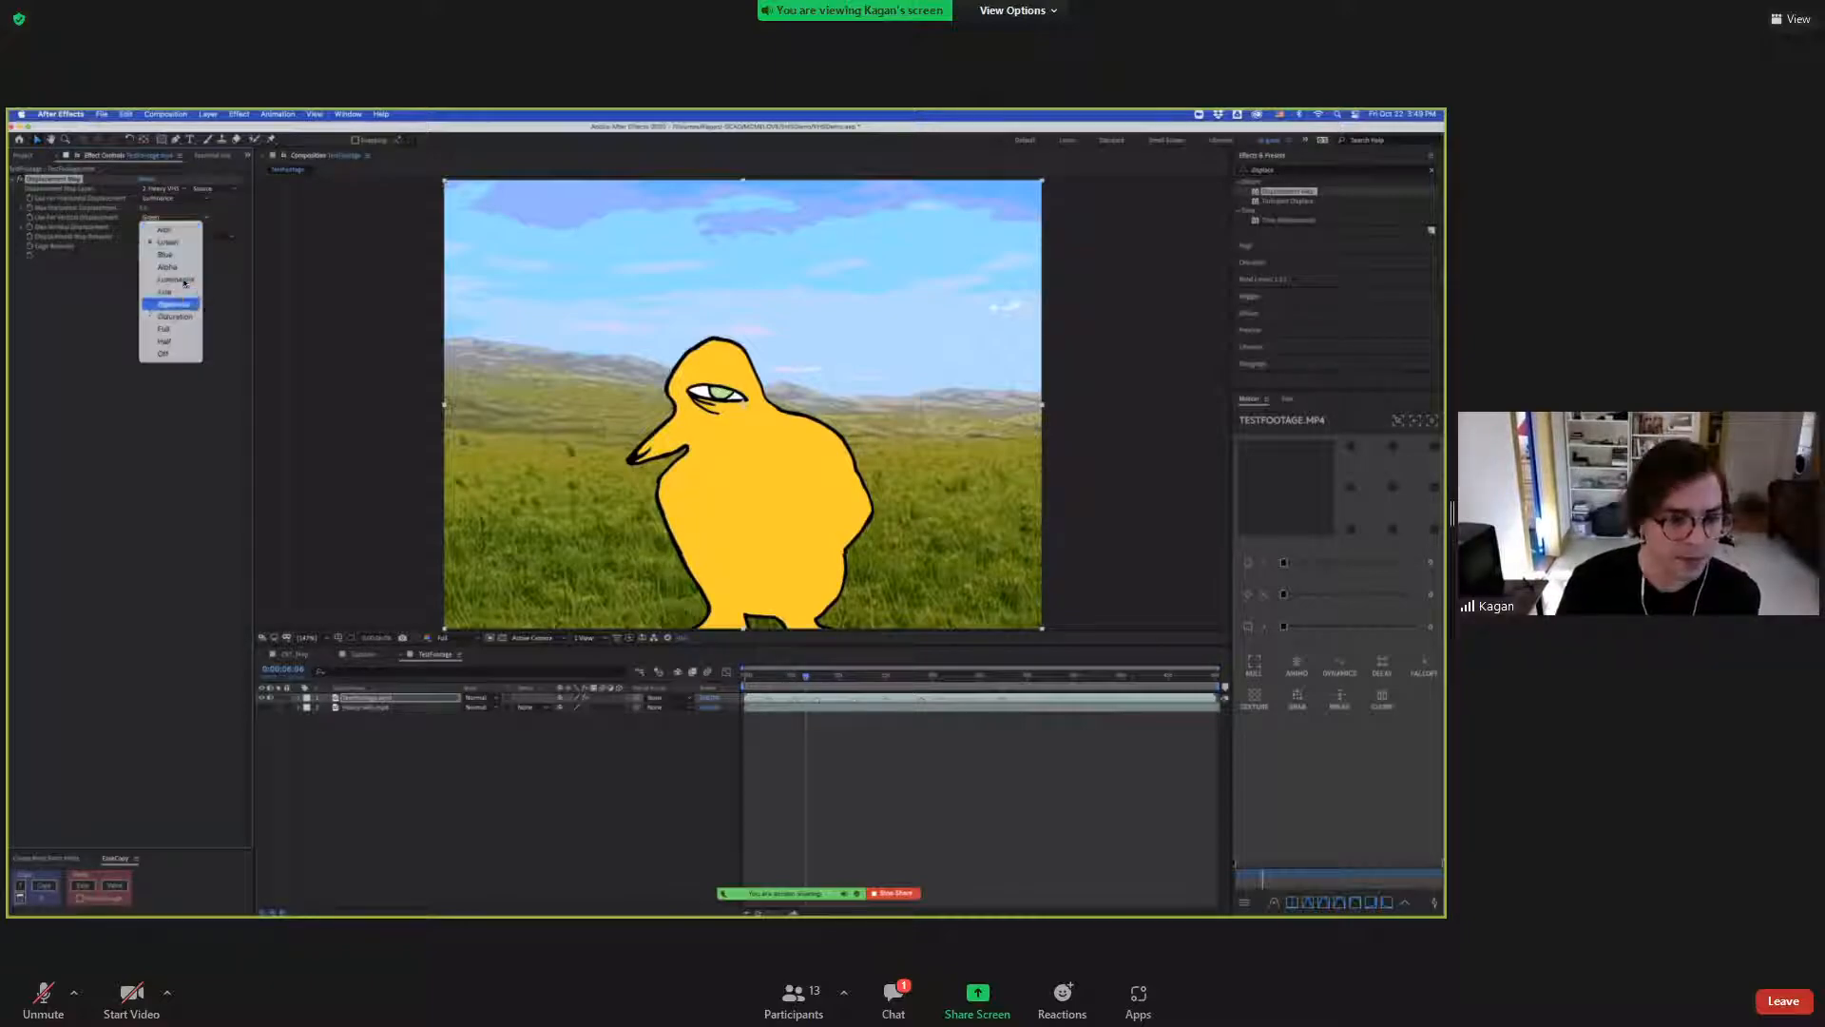
pyautogui.click(176, 260)
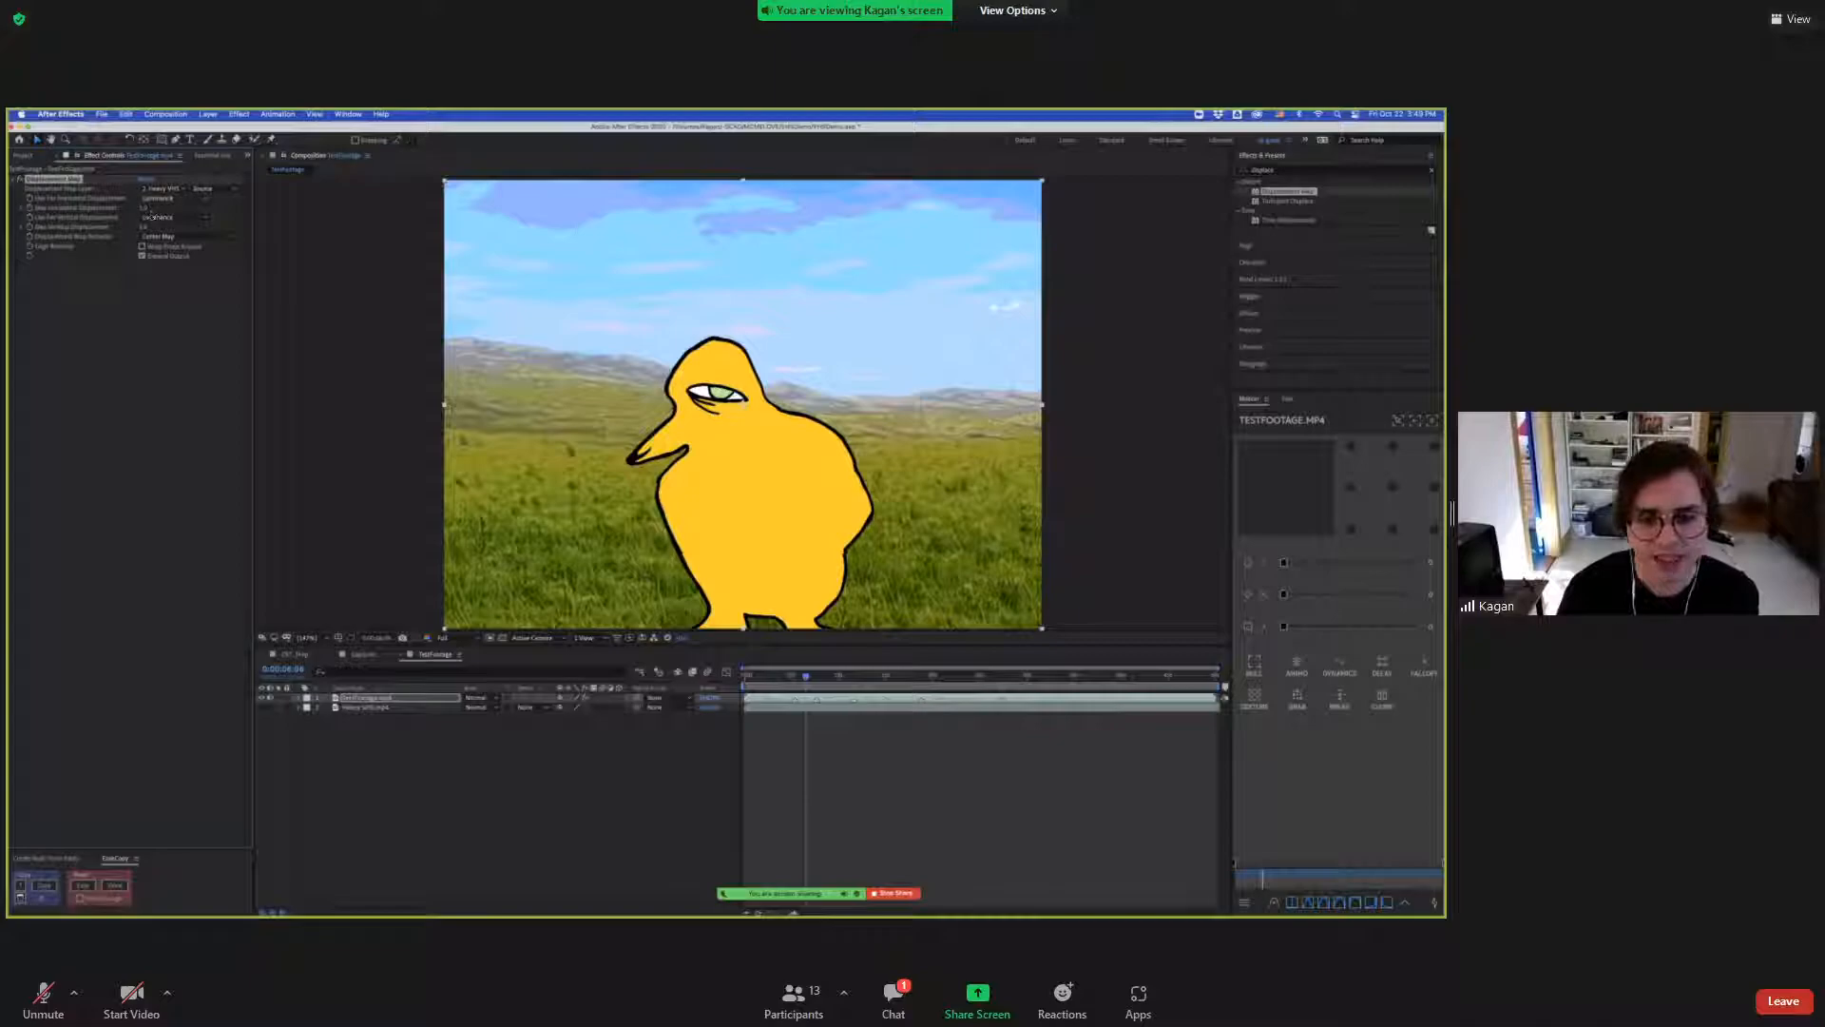
# Show the Heavy VHS.mp4 layer with TestFootage.mp4 hidden, and enlarge the overlay until it fills the composition frame.
pyautogui.click(262, 707)
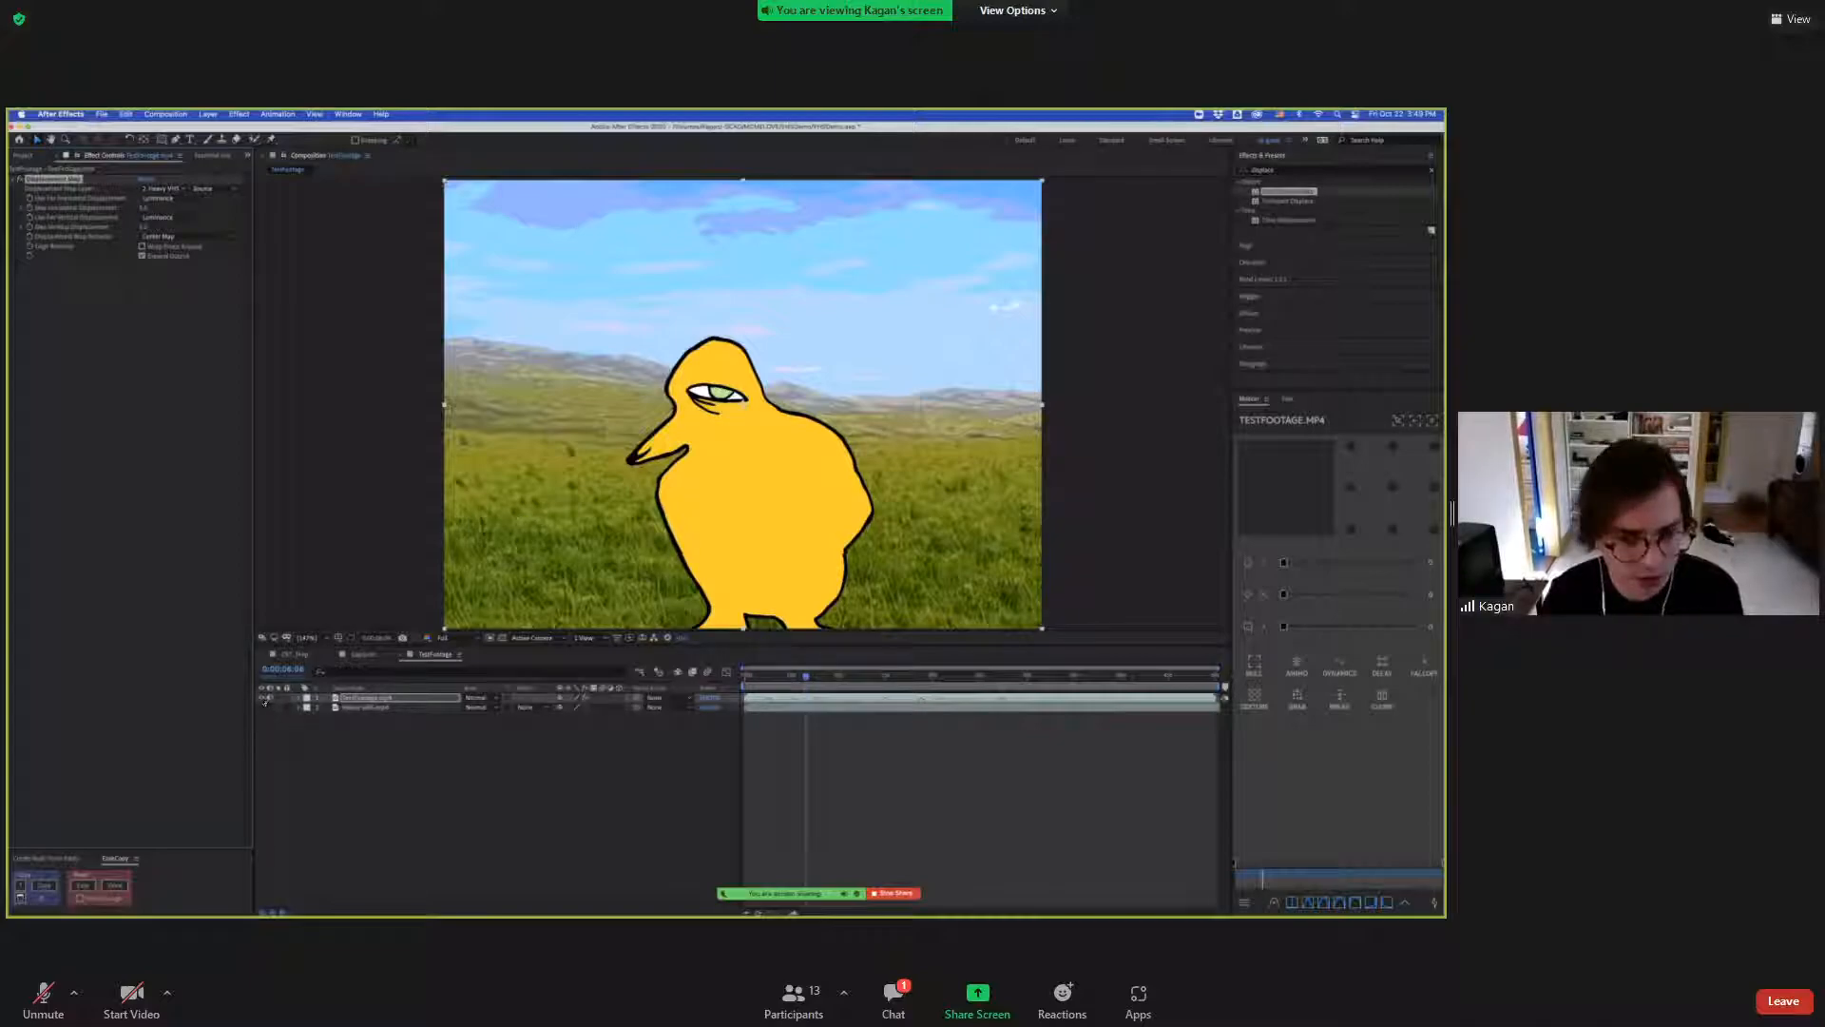
pyautogui.click(262, 697)
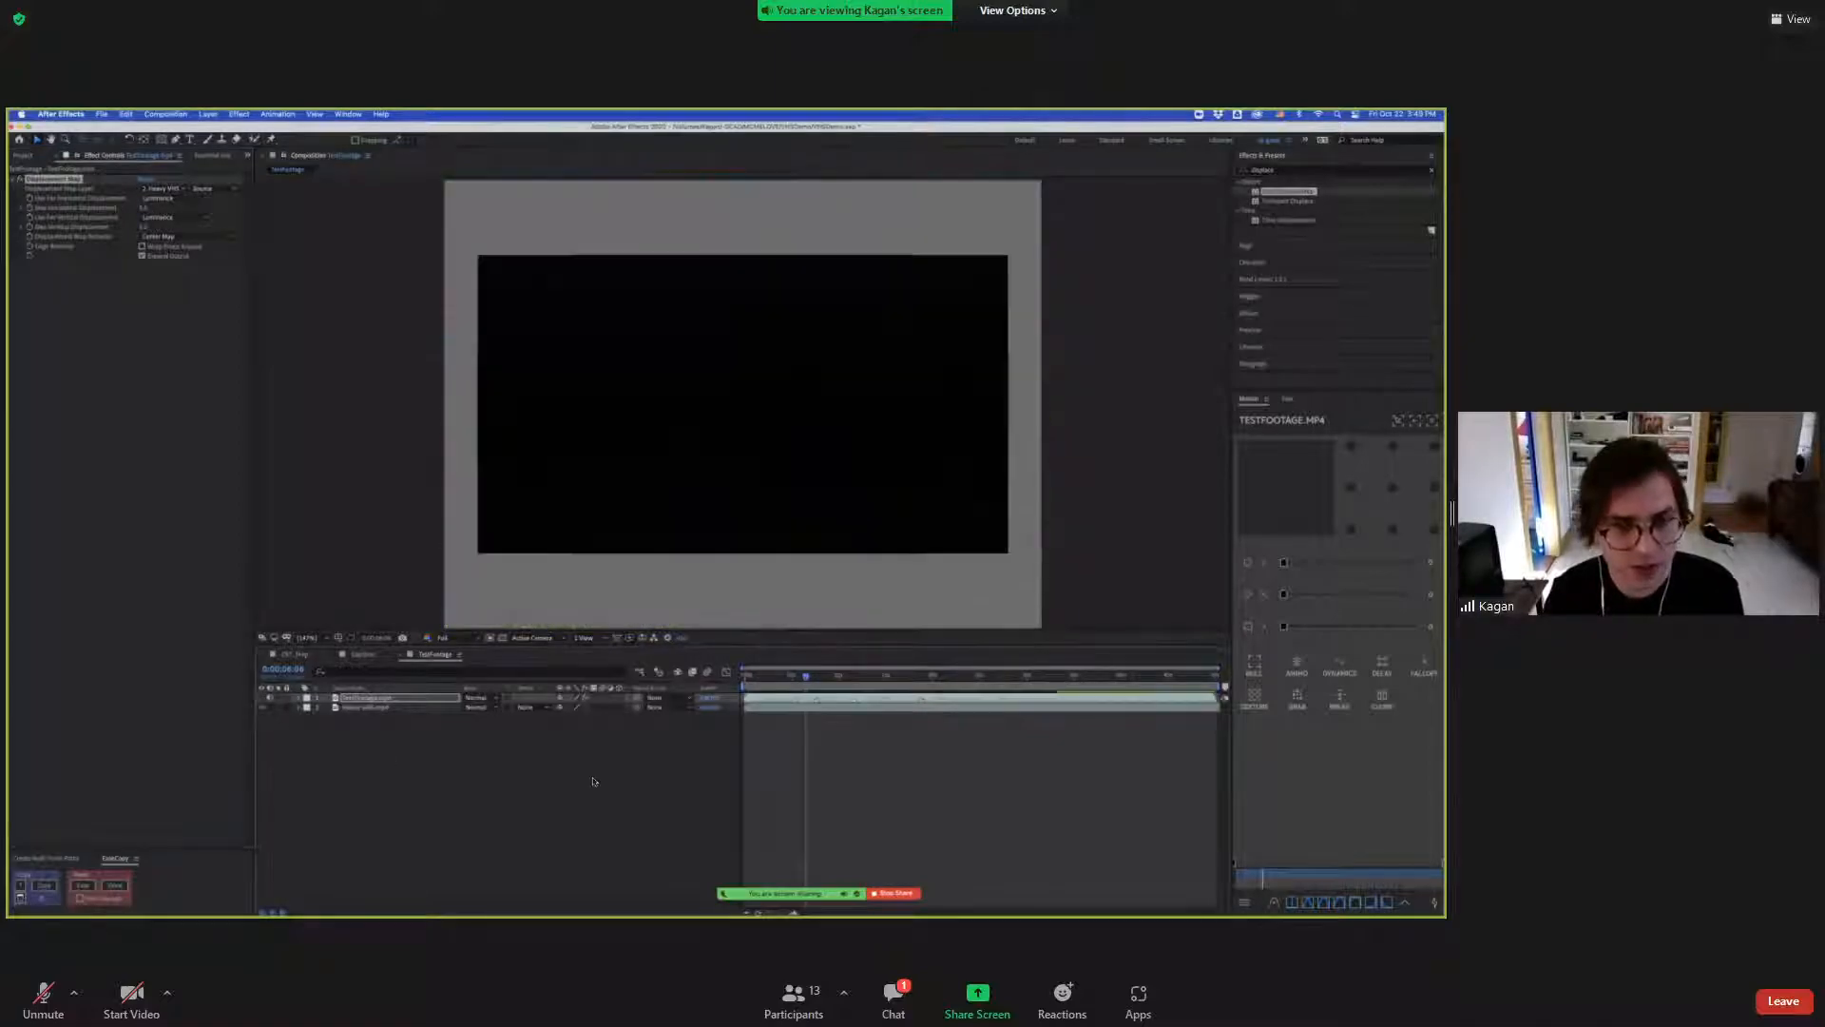
pyautogui.click(375, 709)
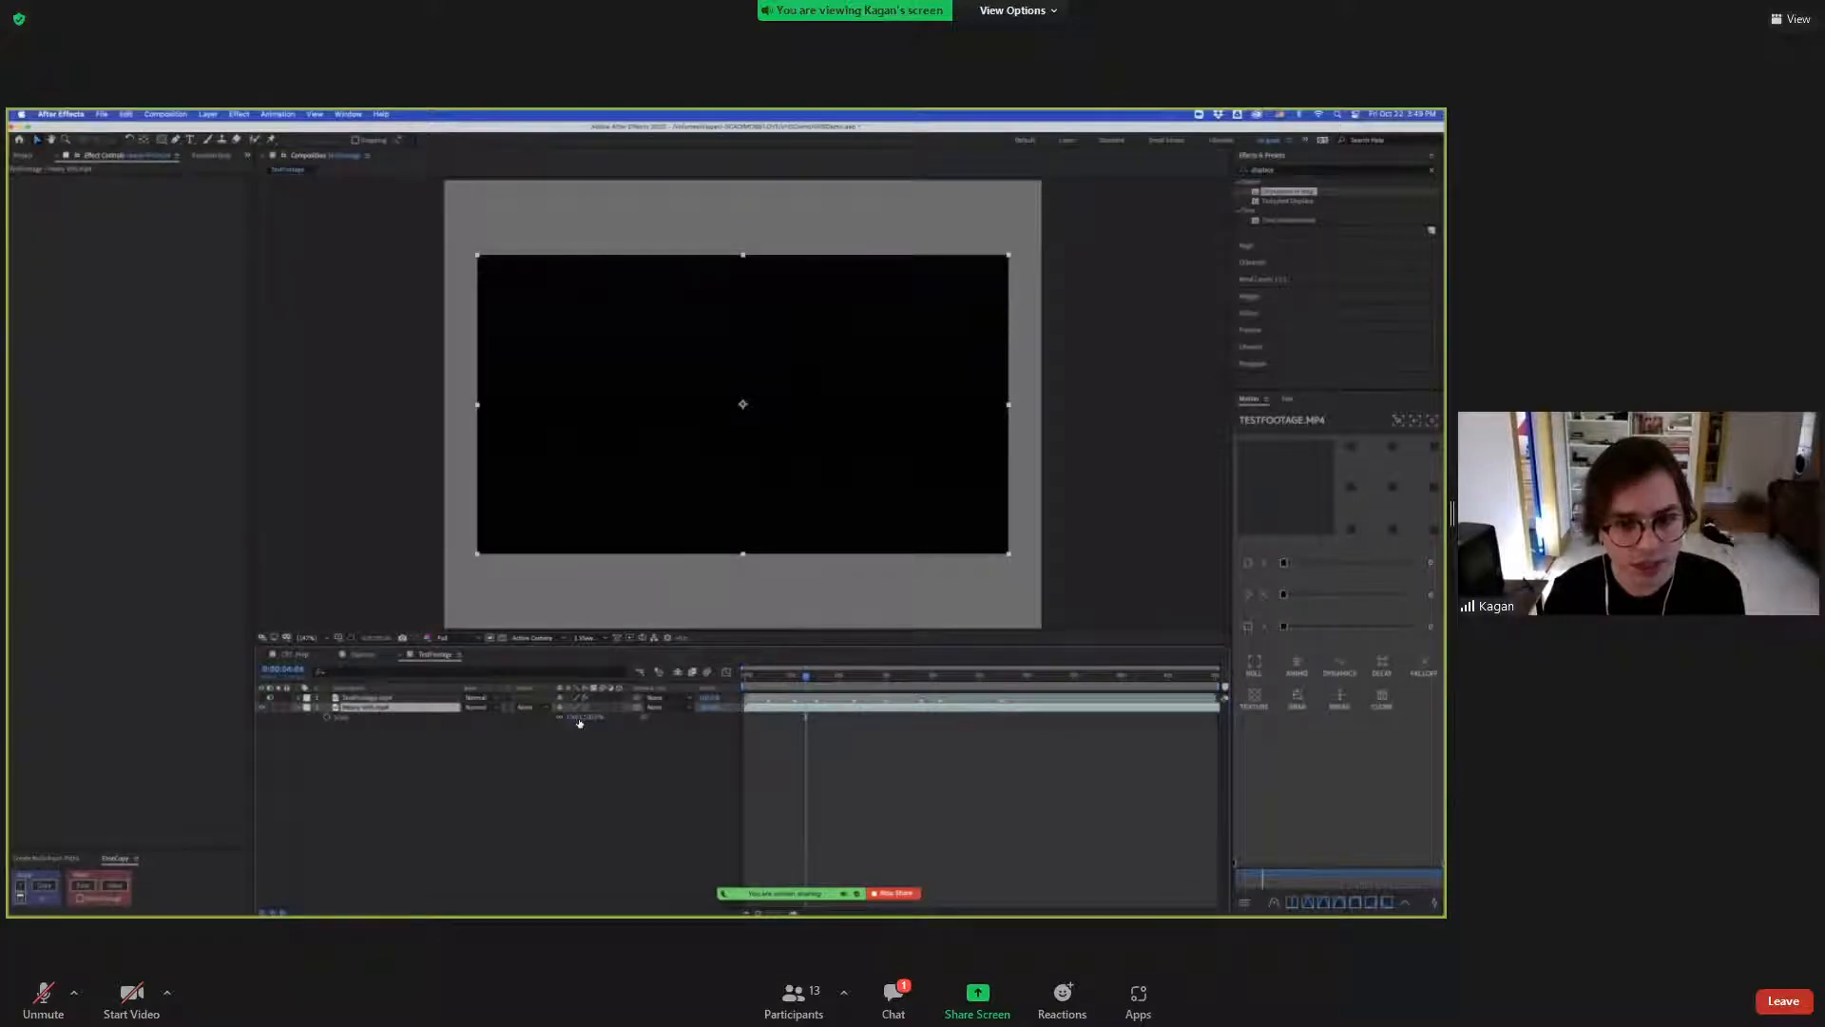
pyautogui.moveTo(578, 720); pyautogui.dragTo(612, 728)
pyautogui.scroll(-1, 590, 595)
pyautogui.click(580, 718)
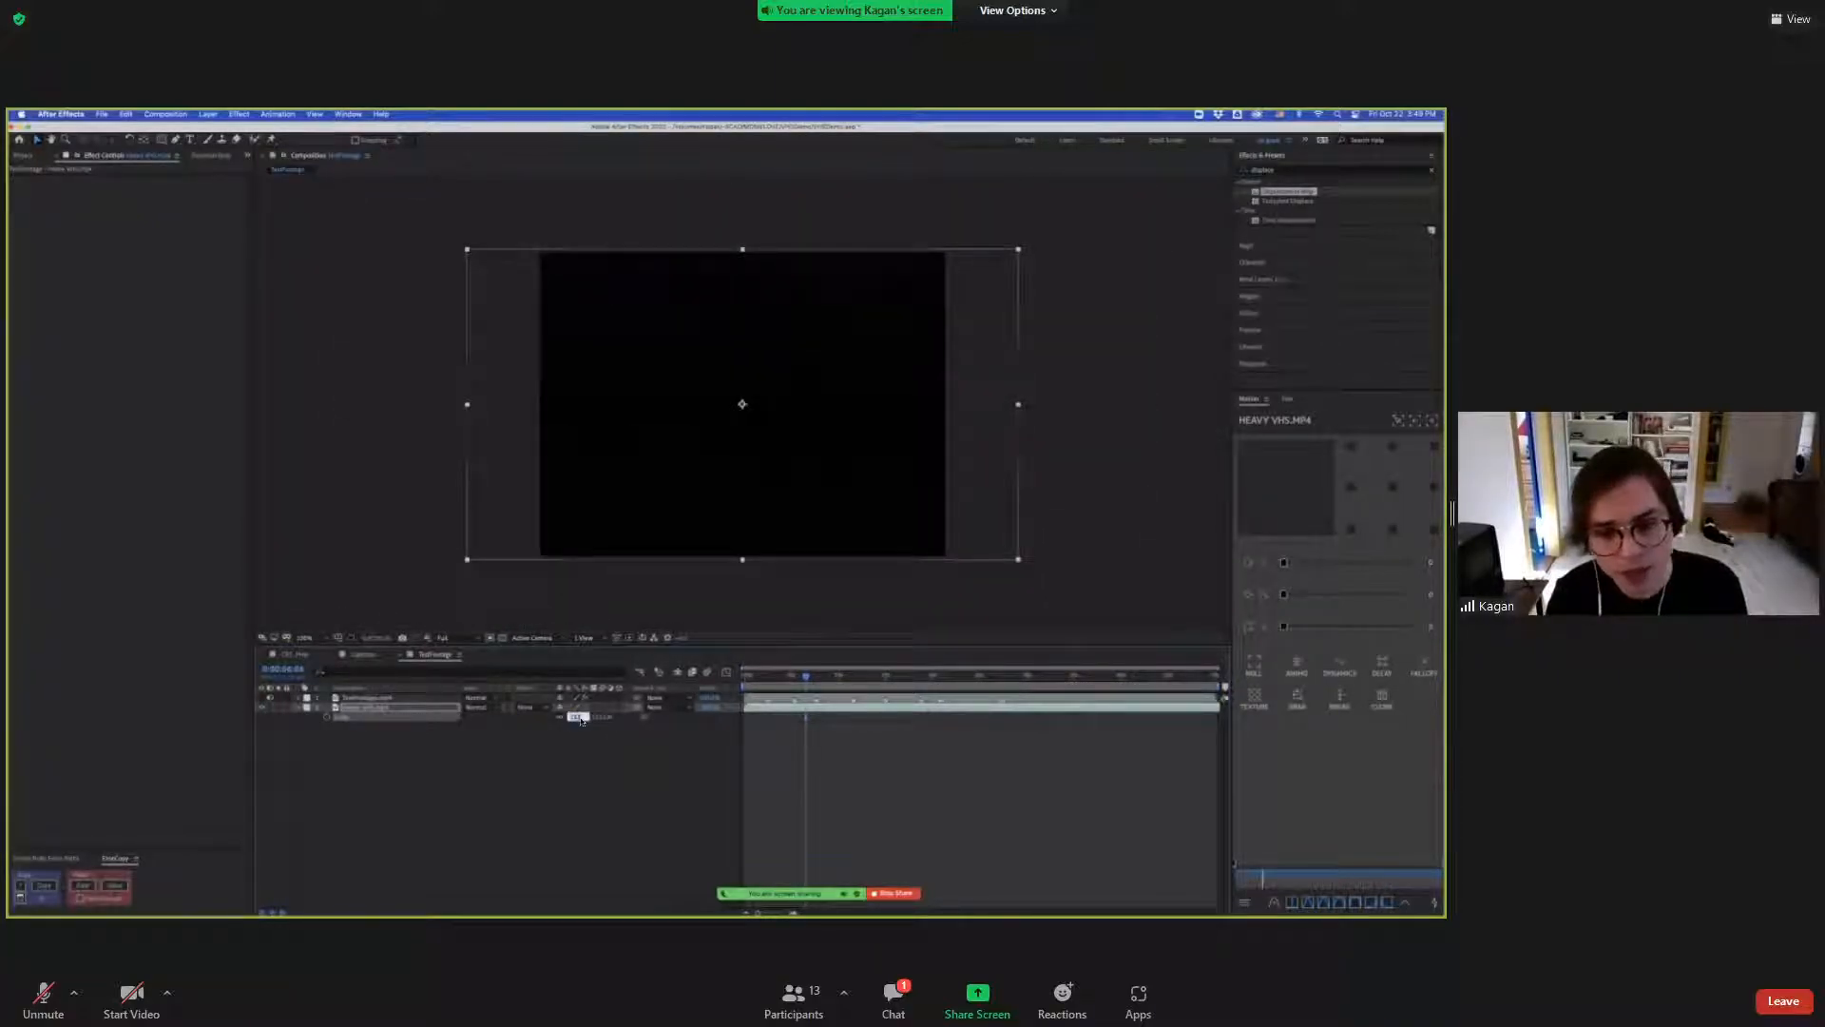
pyautogui.press('Down')
pyautogui.press('Down')
pyautogui.press('Down')
pyautogui.click(567, 746)
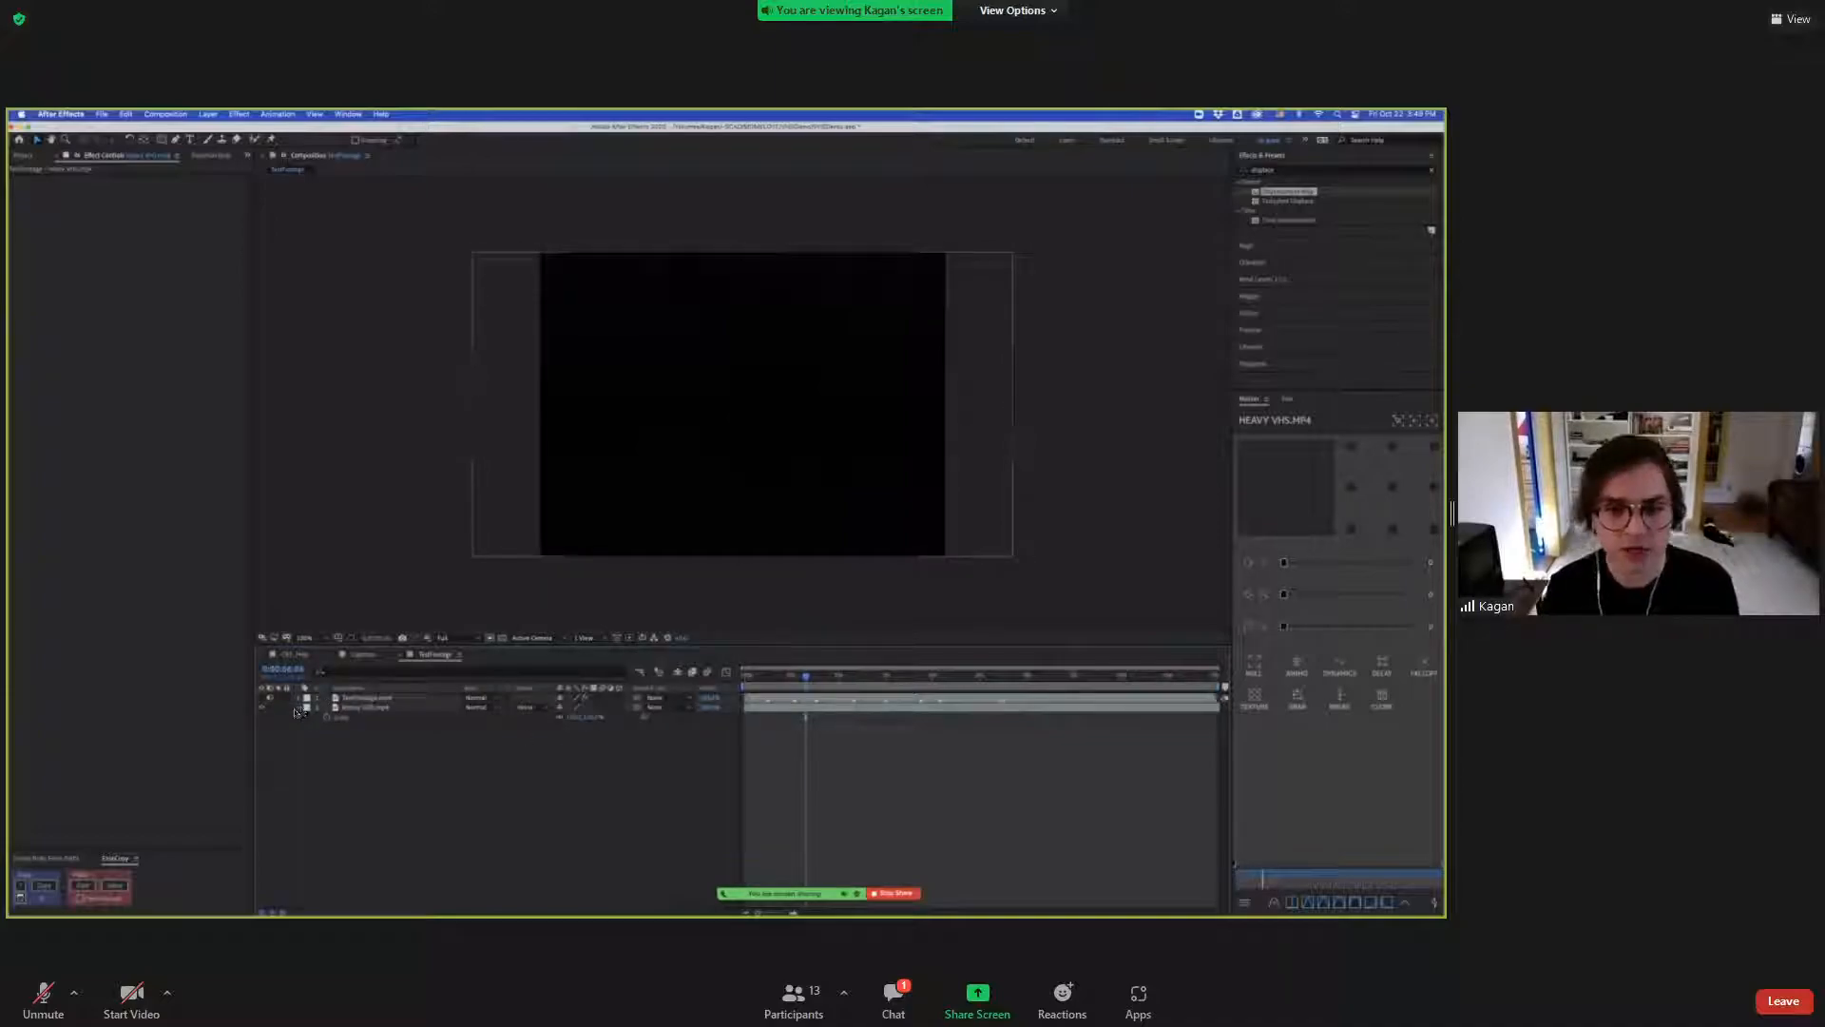
pyautogui.click(299, 709)
# Find a frame near the start where the overlay's static line appears, then hide Heavy VHS.mp4 and show TestFootage.mp4.
pyautogui.moveTo(803, 676); pyautogui.dragTo(750, 682)
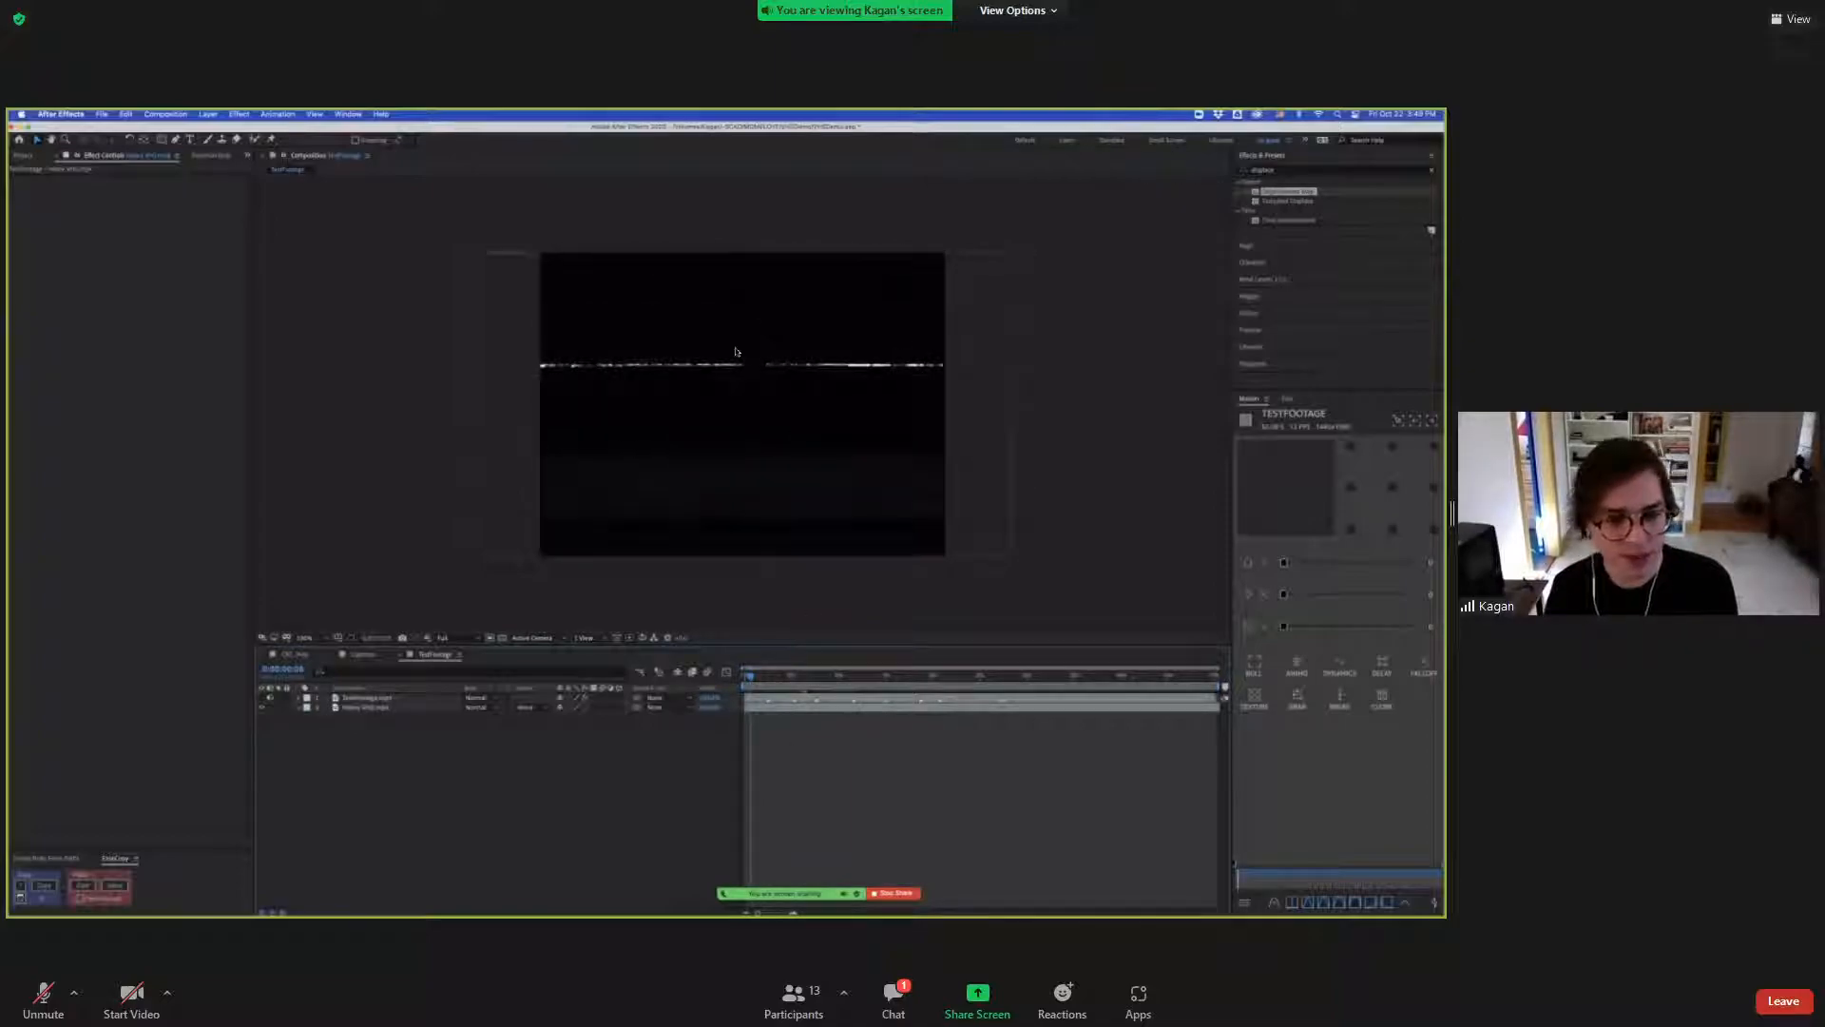
pyautogui.click(267, 707)
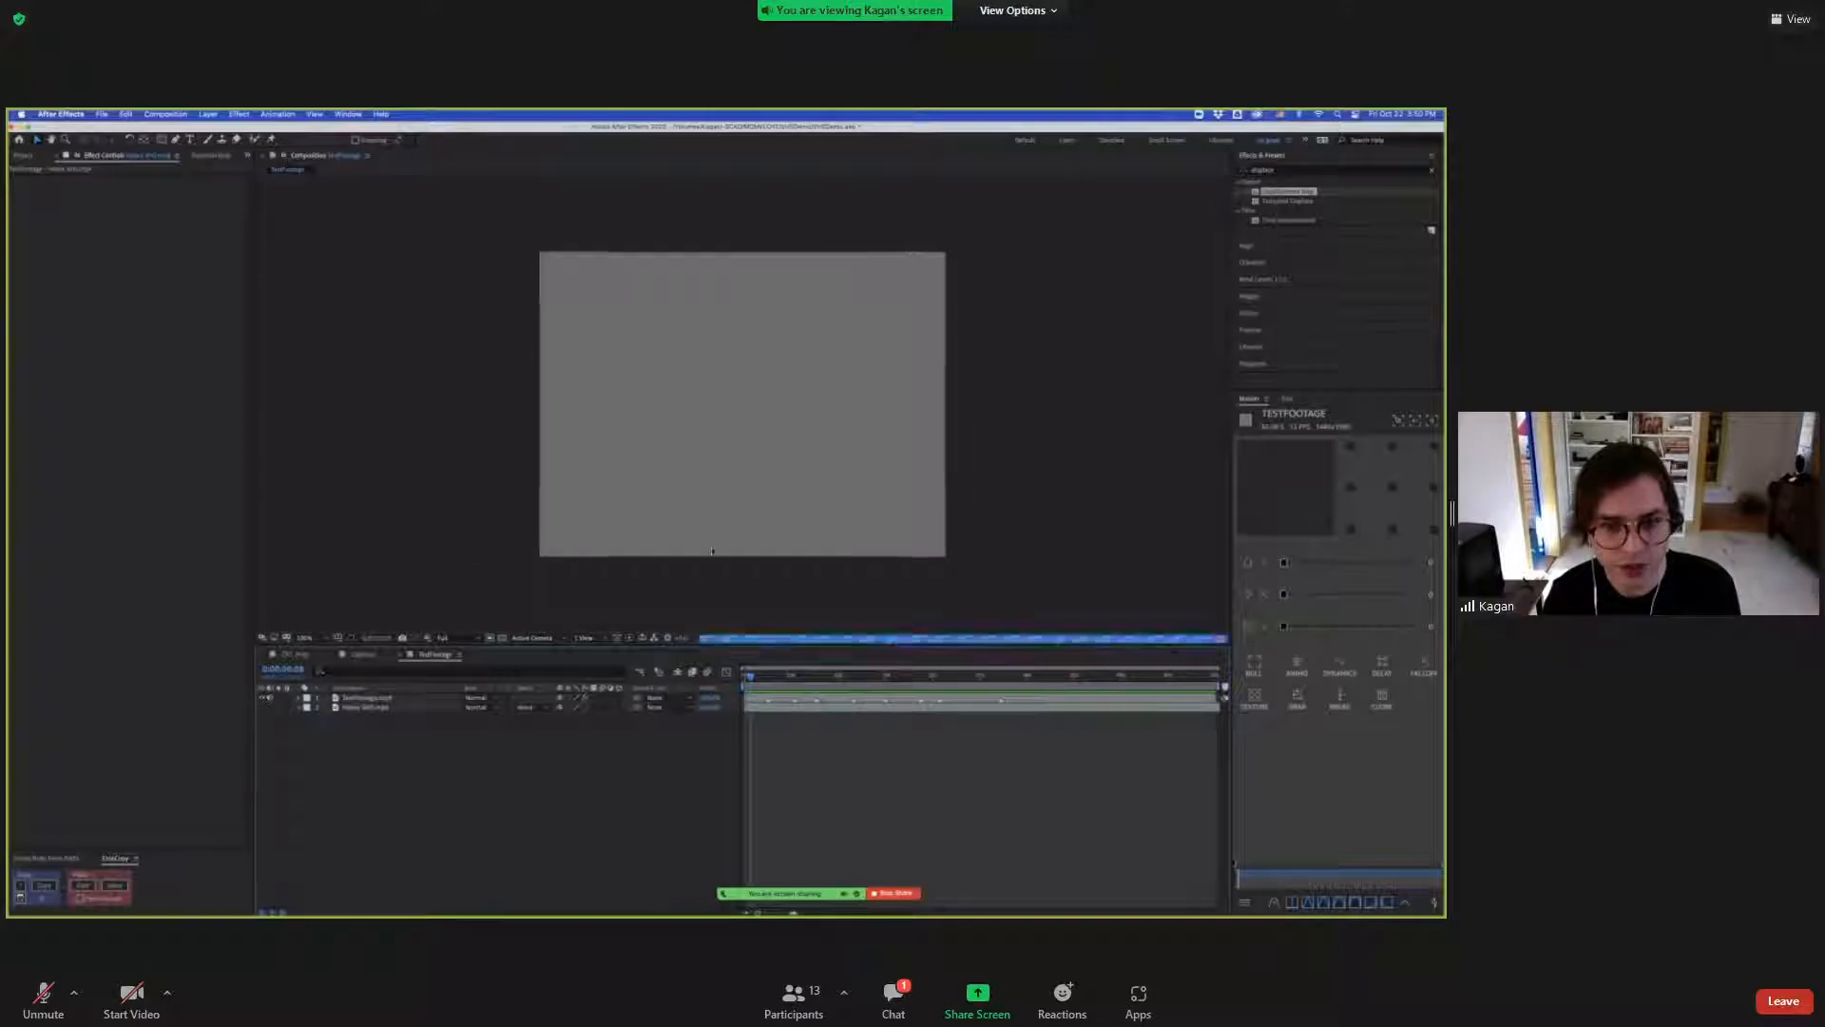
pyautogui.moveTo(751, 675); pyautogui.dragTo(751, 679)
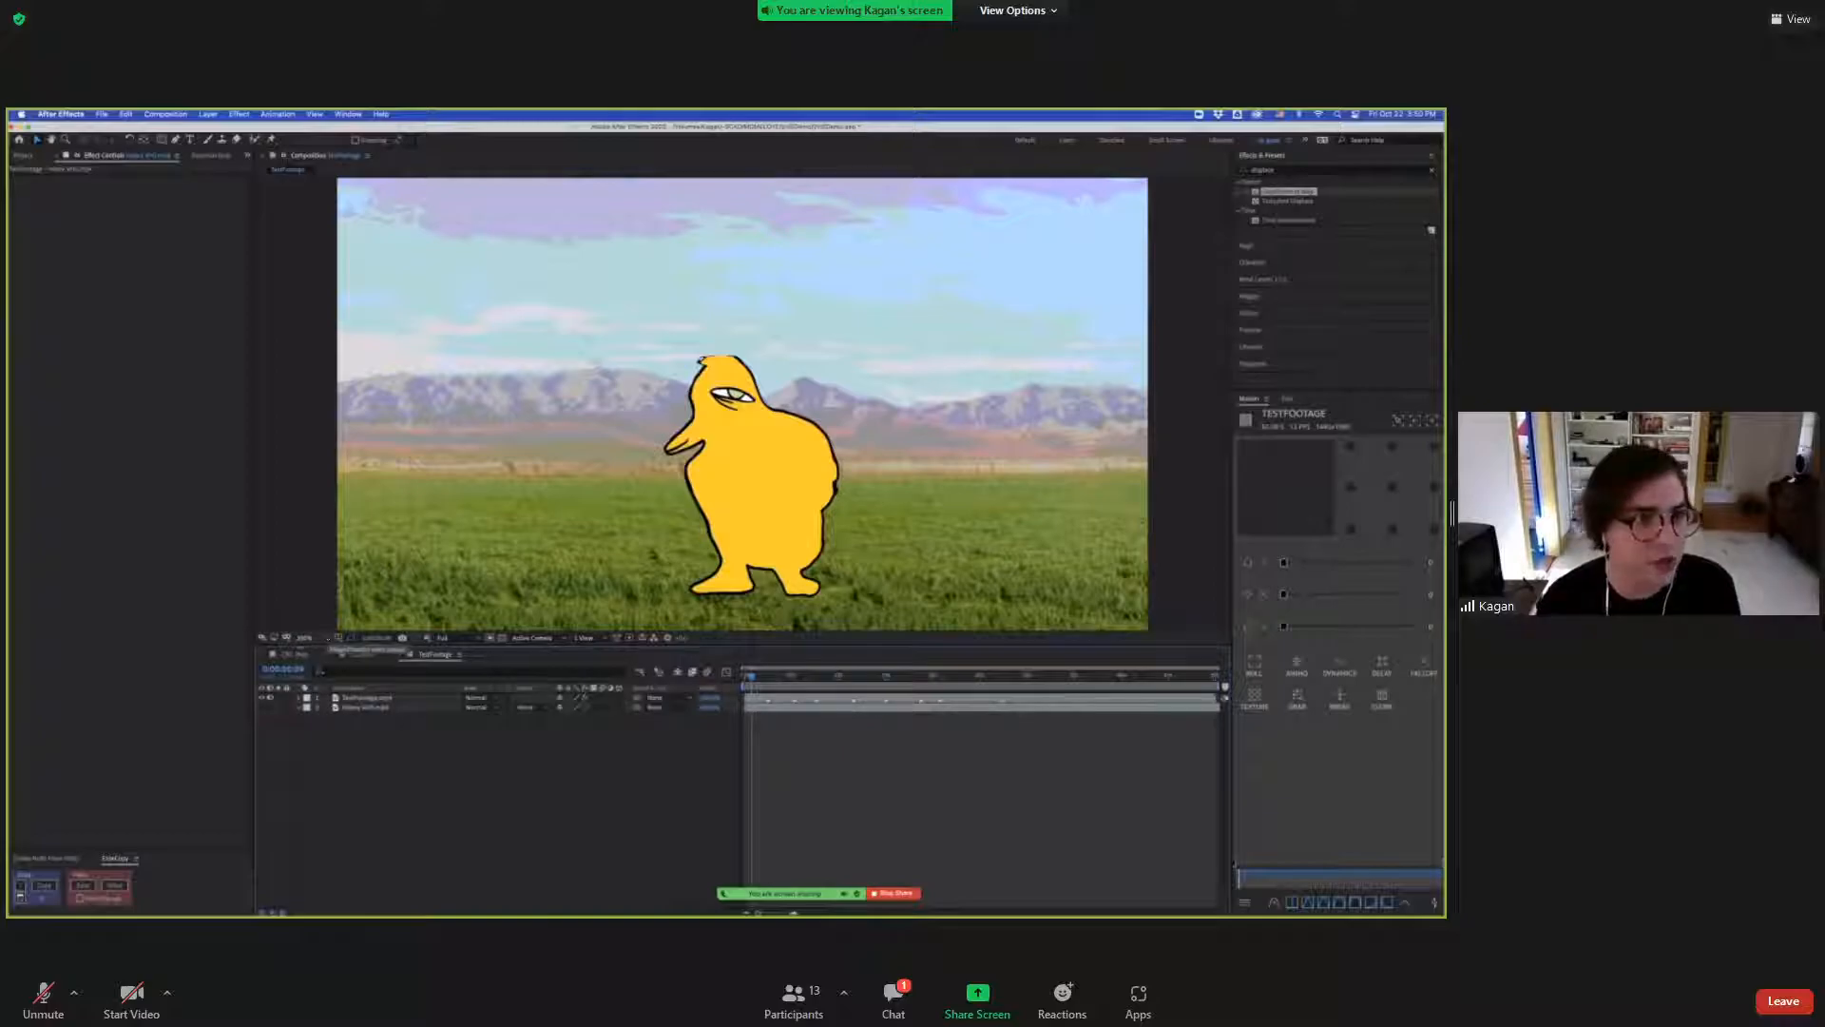
pyautogui.hotkey('shift', '/')
# Try higher maximum horizontal and vertical displacement in TestFootage.mp4's Displacement Map, and undo the changes.
pyautogui.click(371, 699)
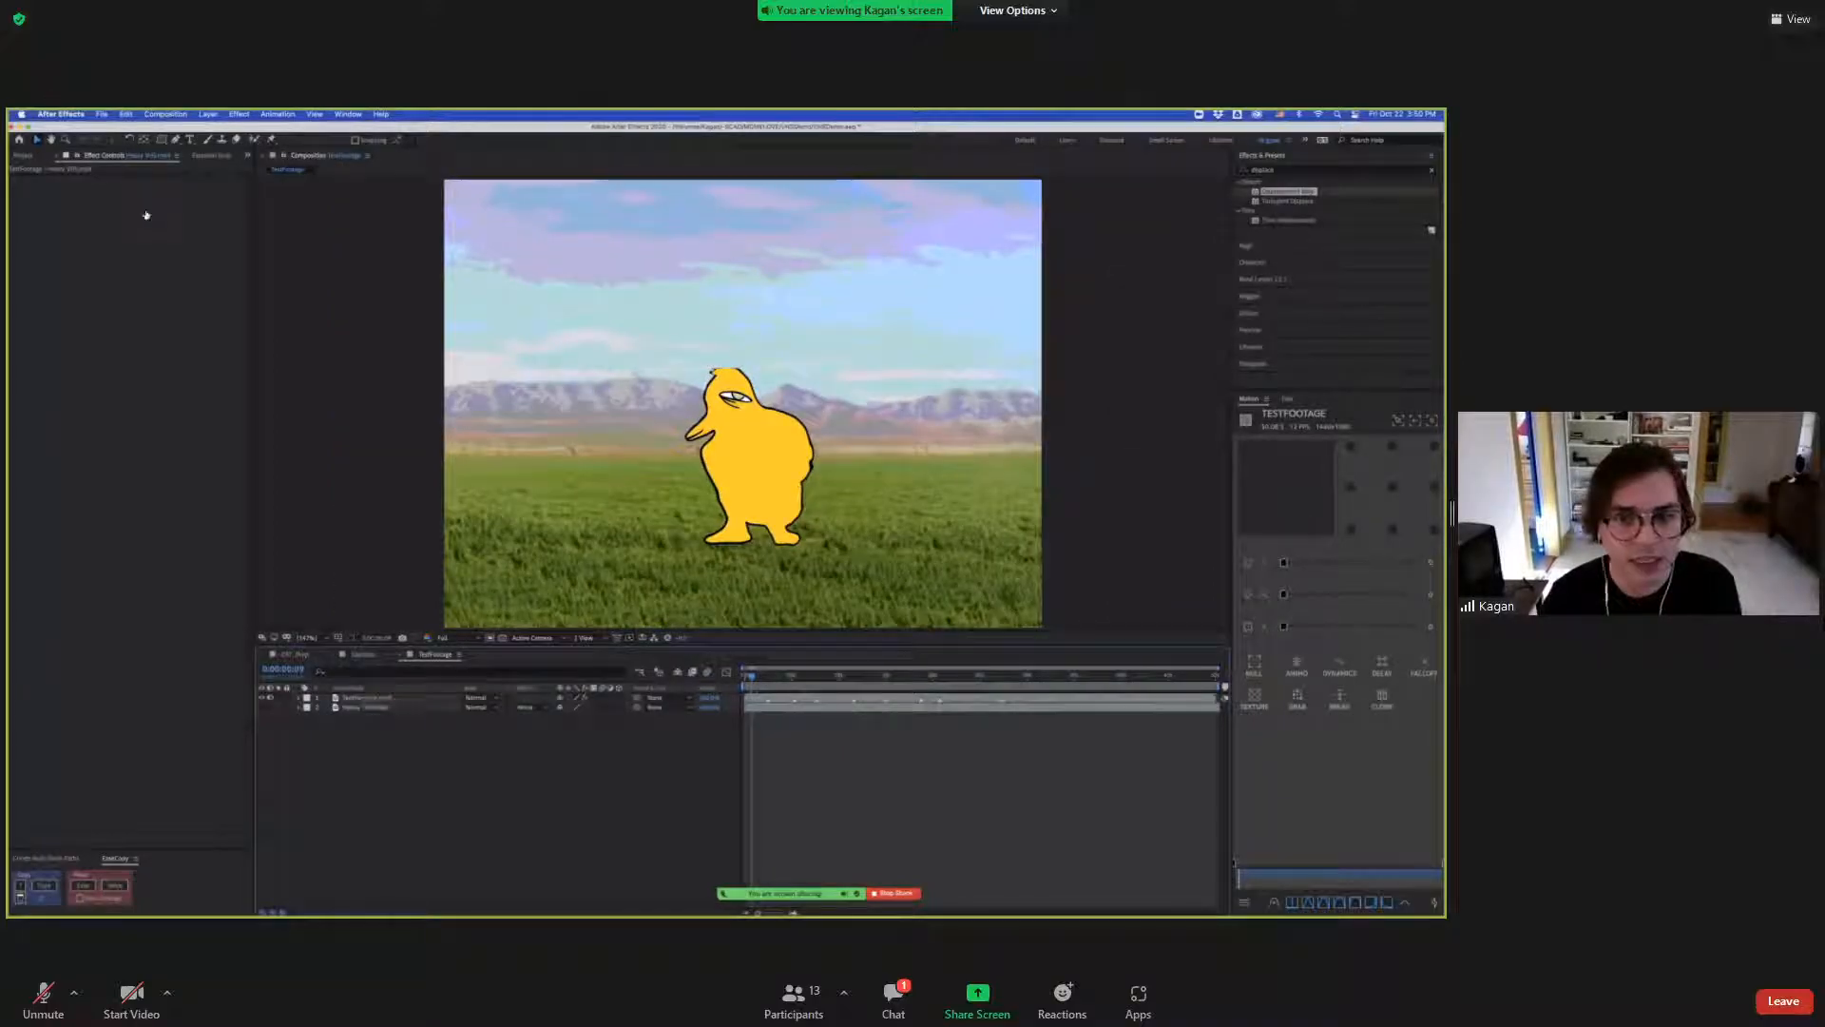
pyautogui.moveTo(144, 208); pyautogui.dragTo(186, 209)
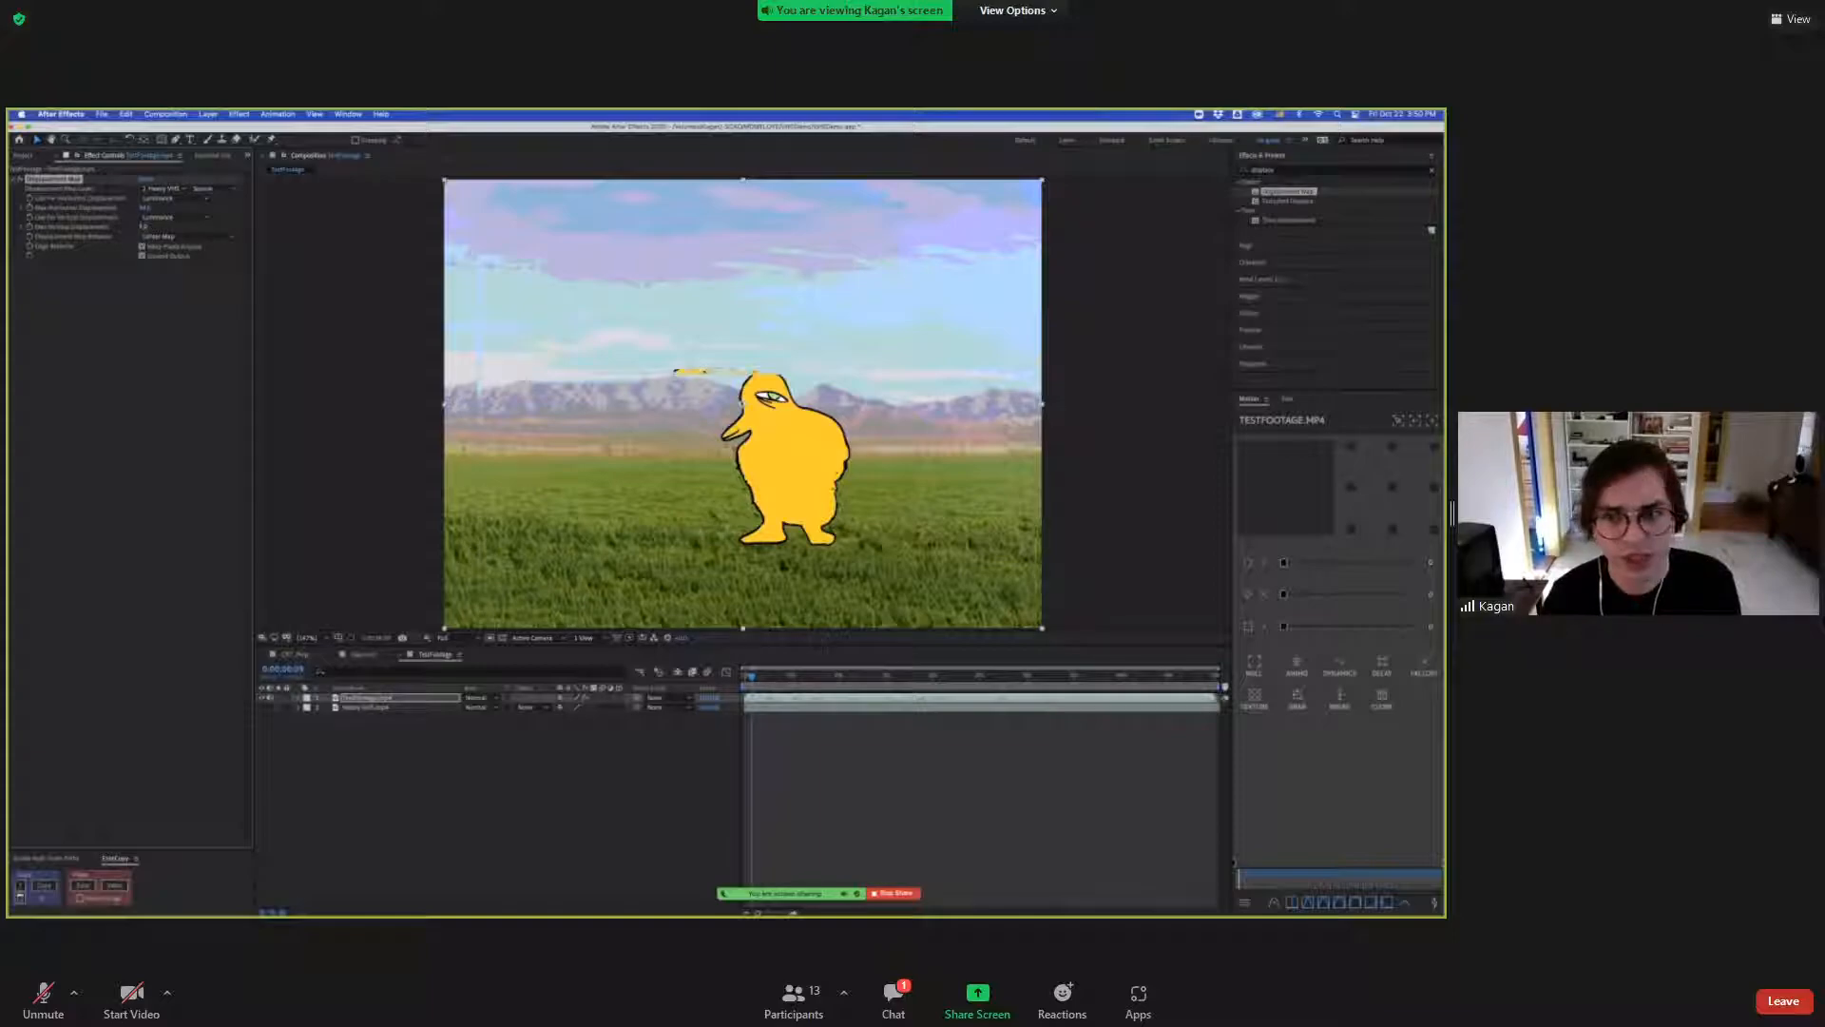
pyautogui.moveTo(144, 227); pyautogui.dragTo(187, 231)
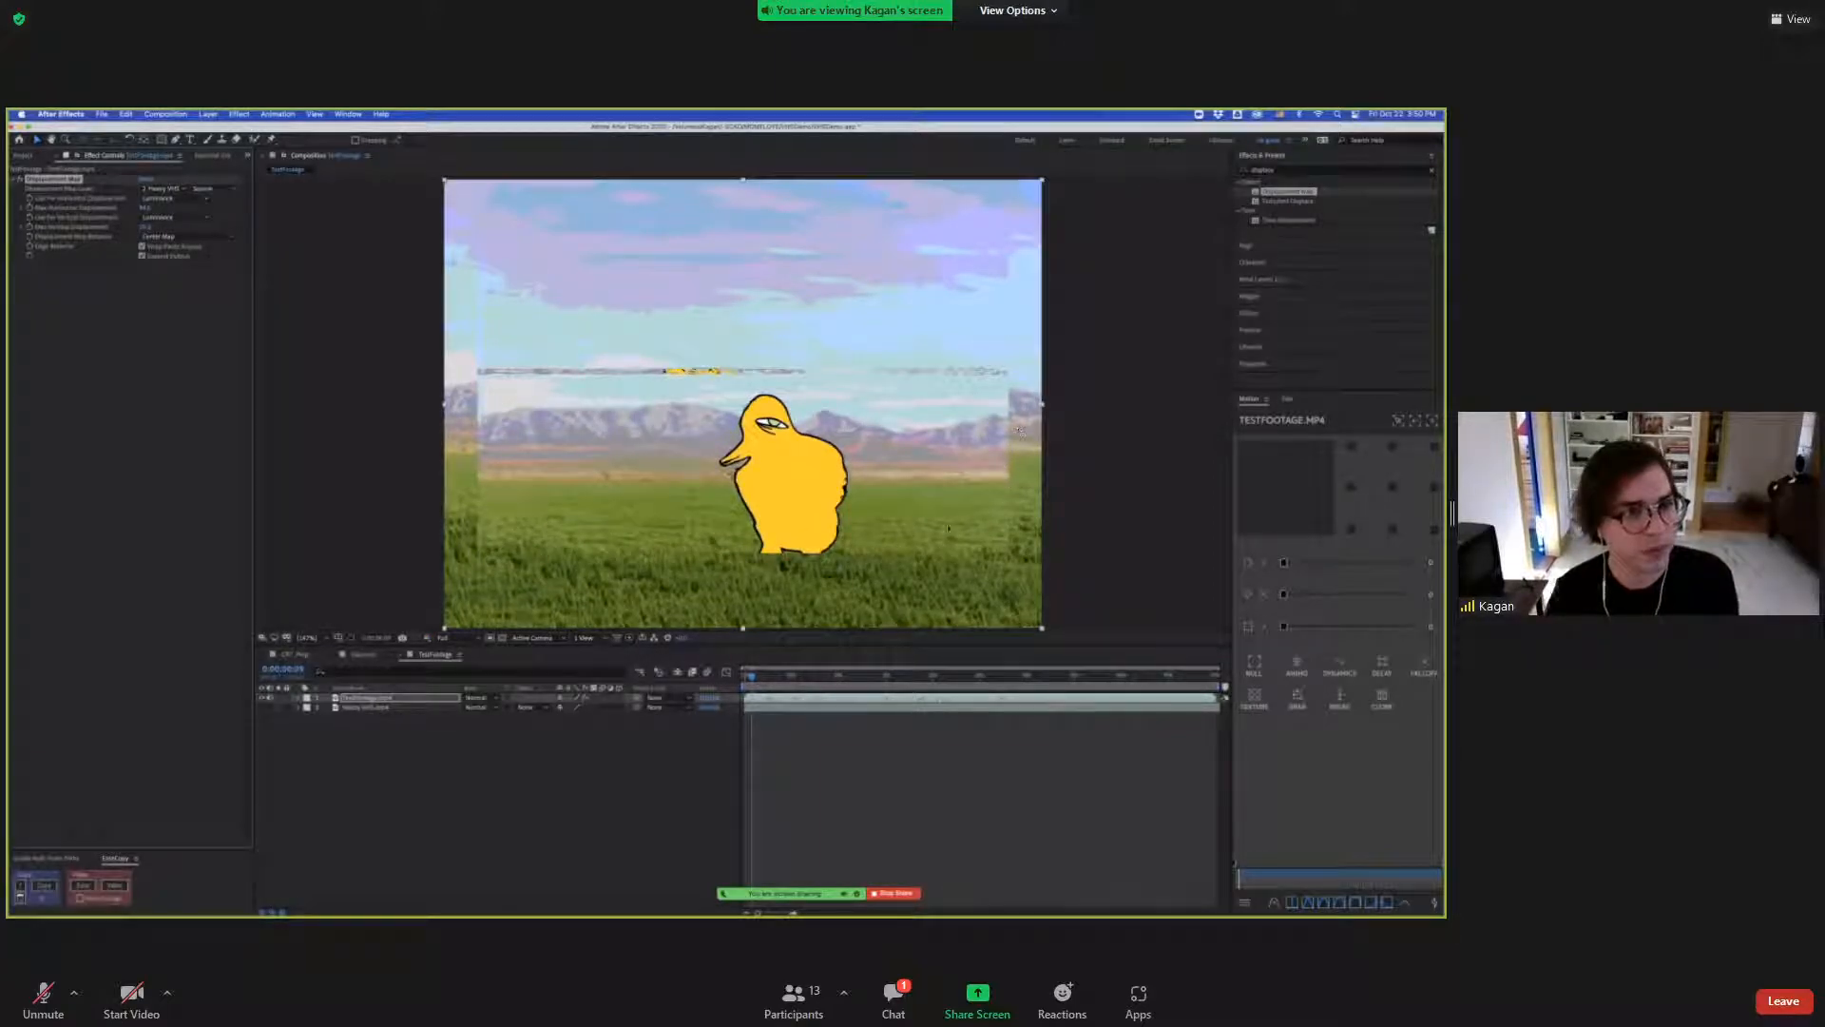
pyautogui.press('super+z')
pyautogui.press('super+z')
pyautogui.press('super+z')
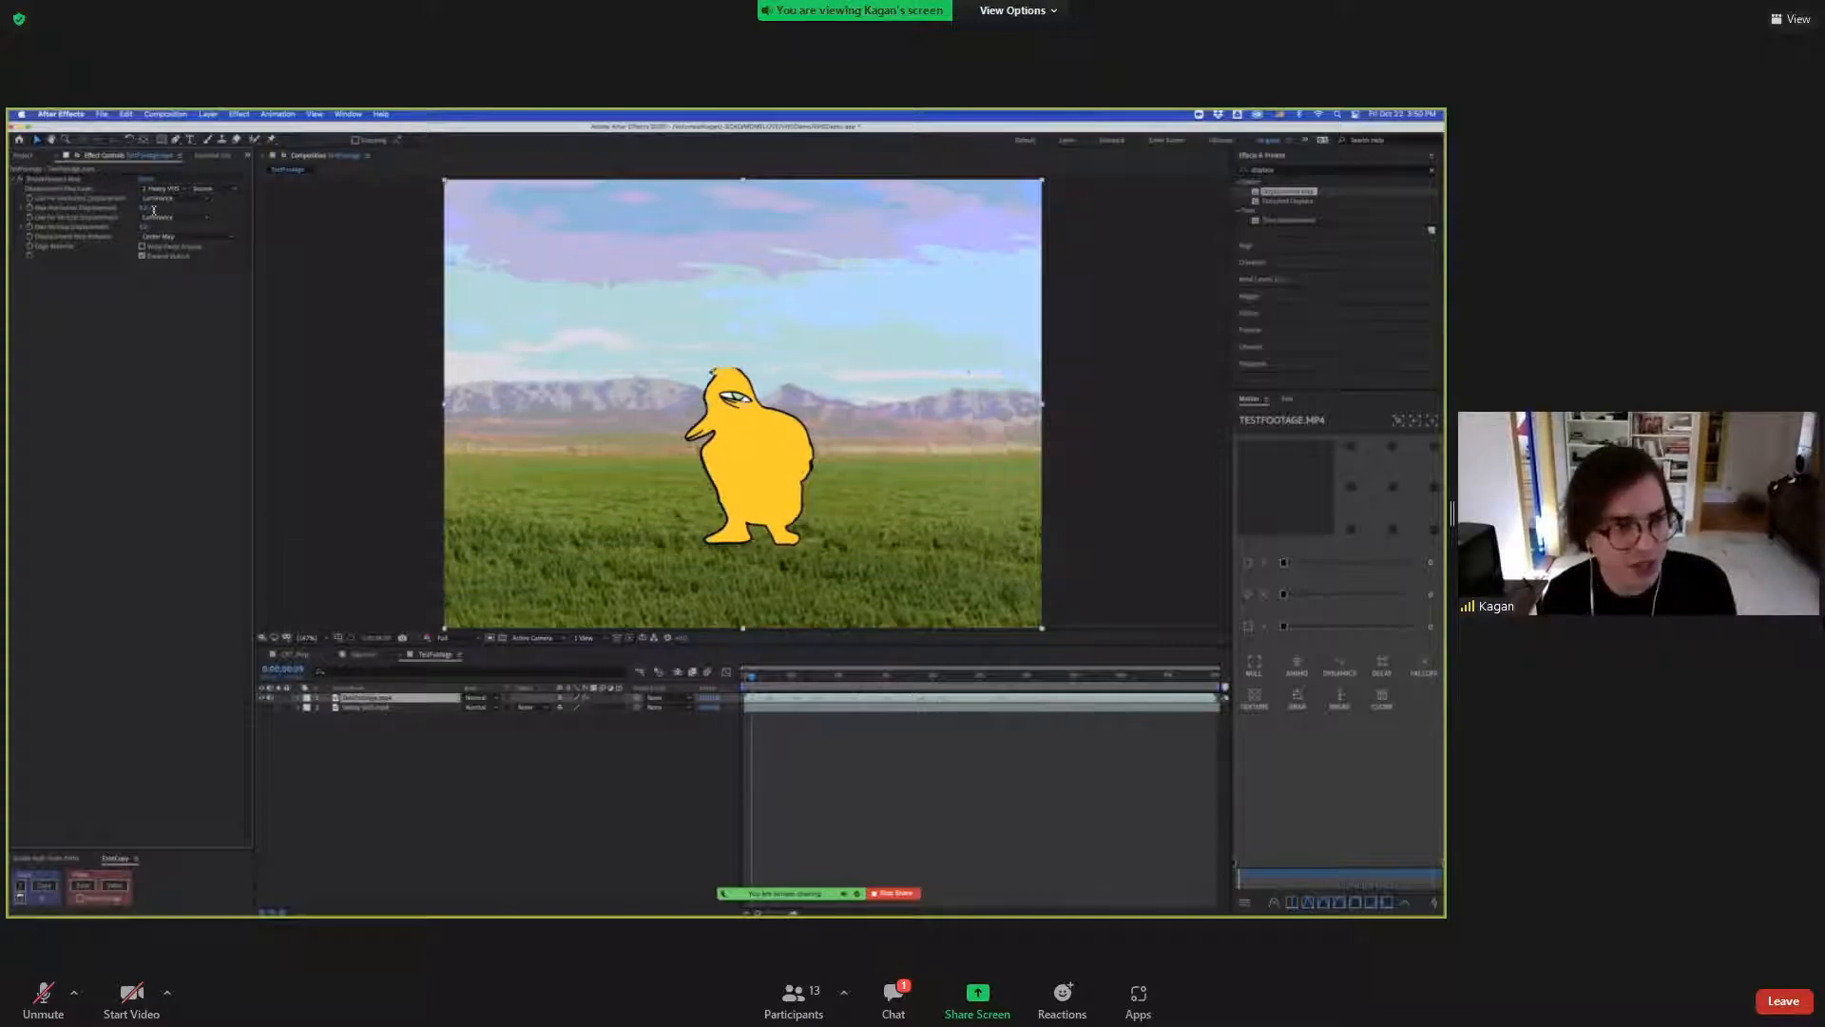
# Enter a small maximum horizontal displacement in the Displacement Map and preview the composition from its start.
pyautogui.click(145, 208)
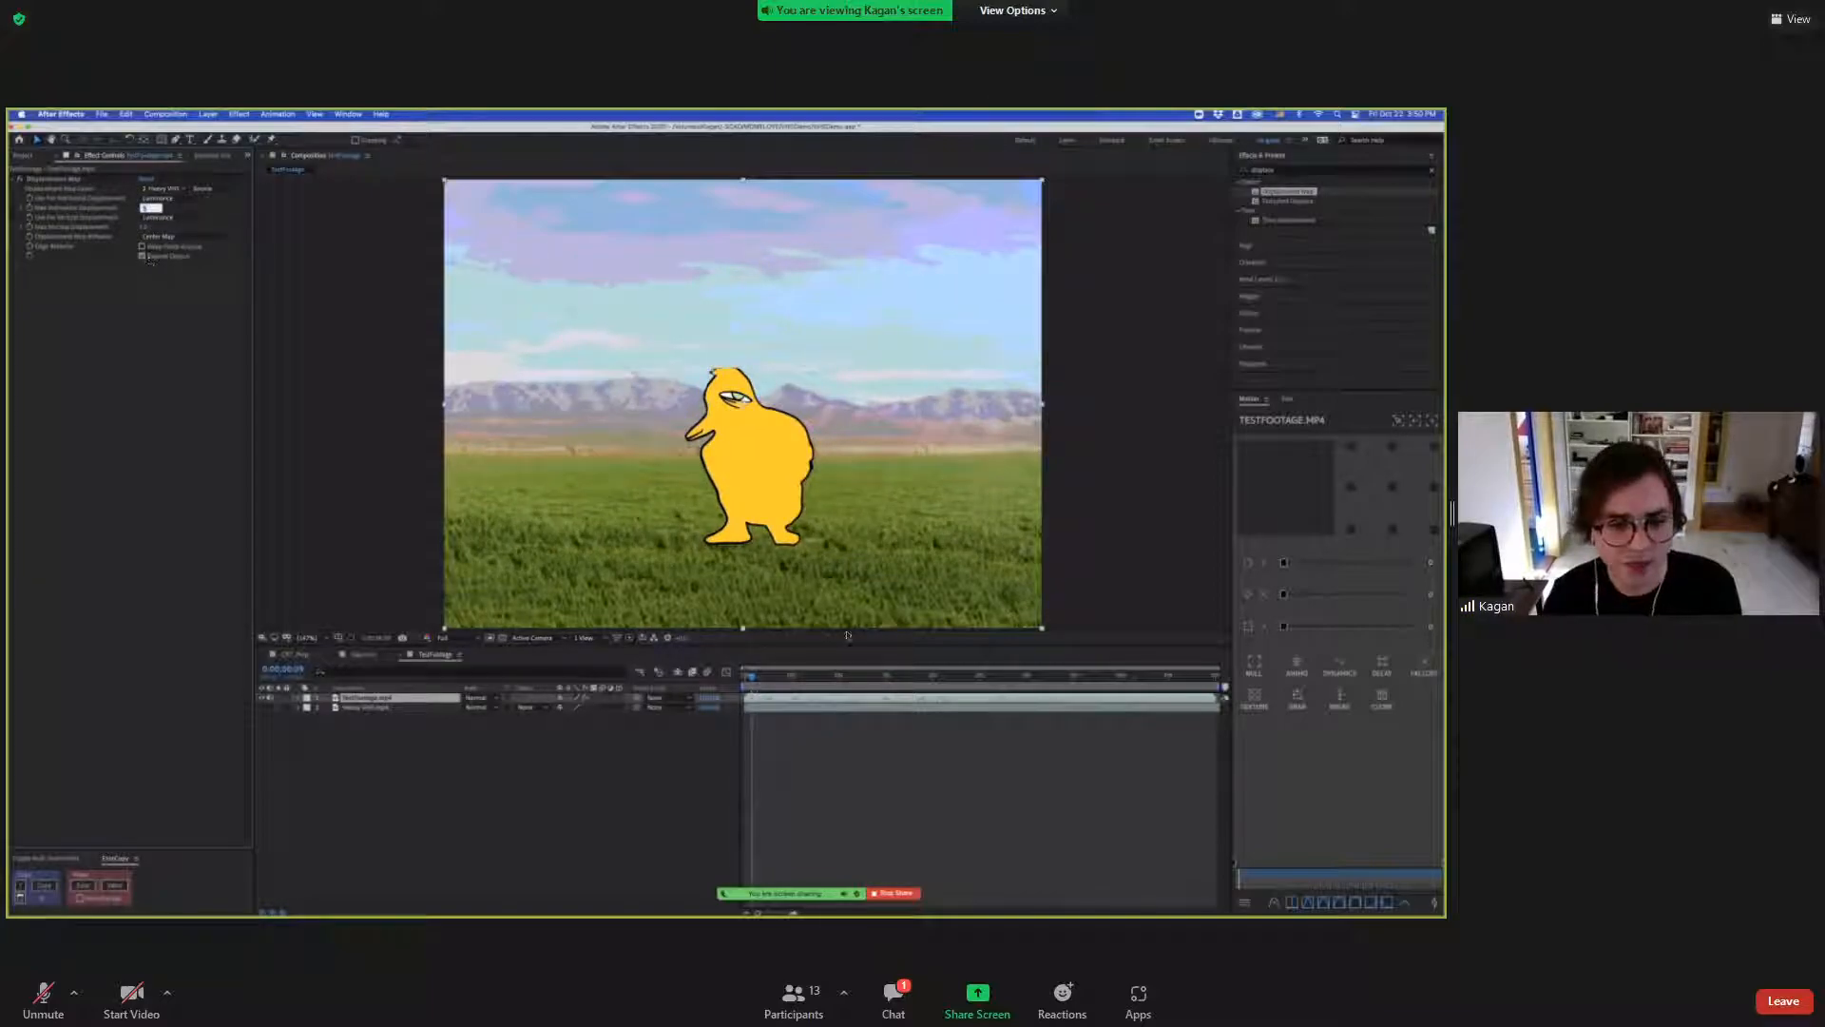
pyautogui.press('Return')
pyautogui.click(746, 677)
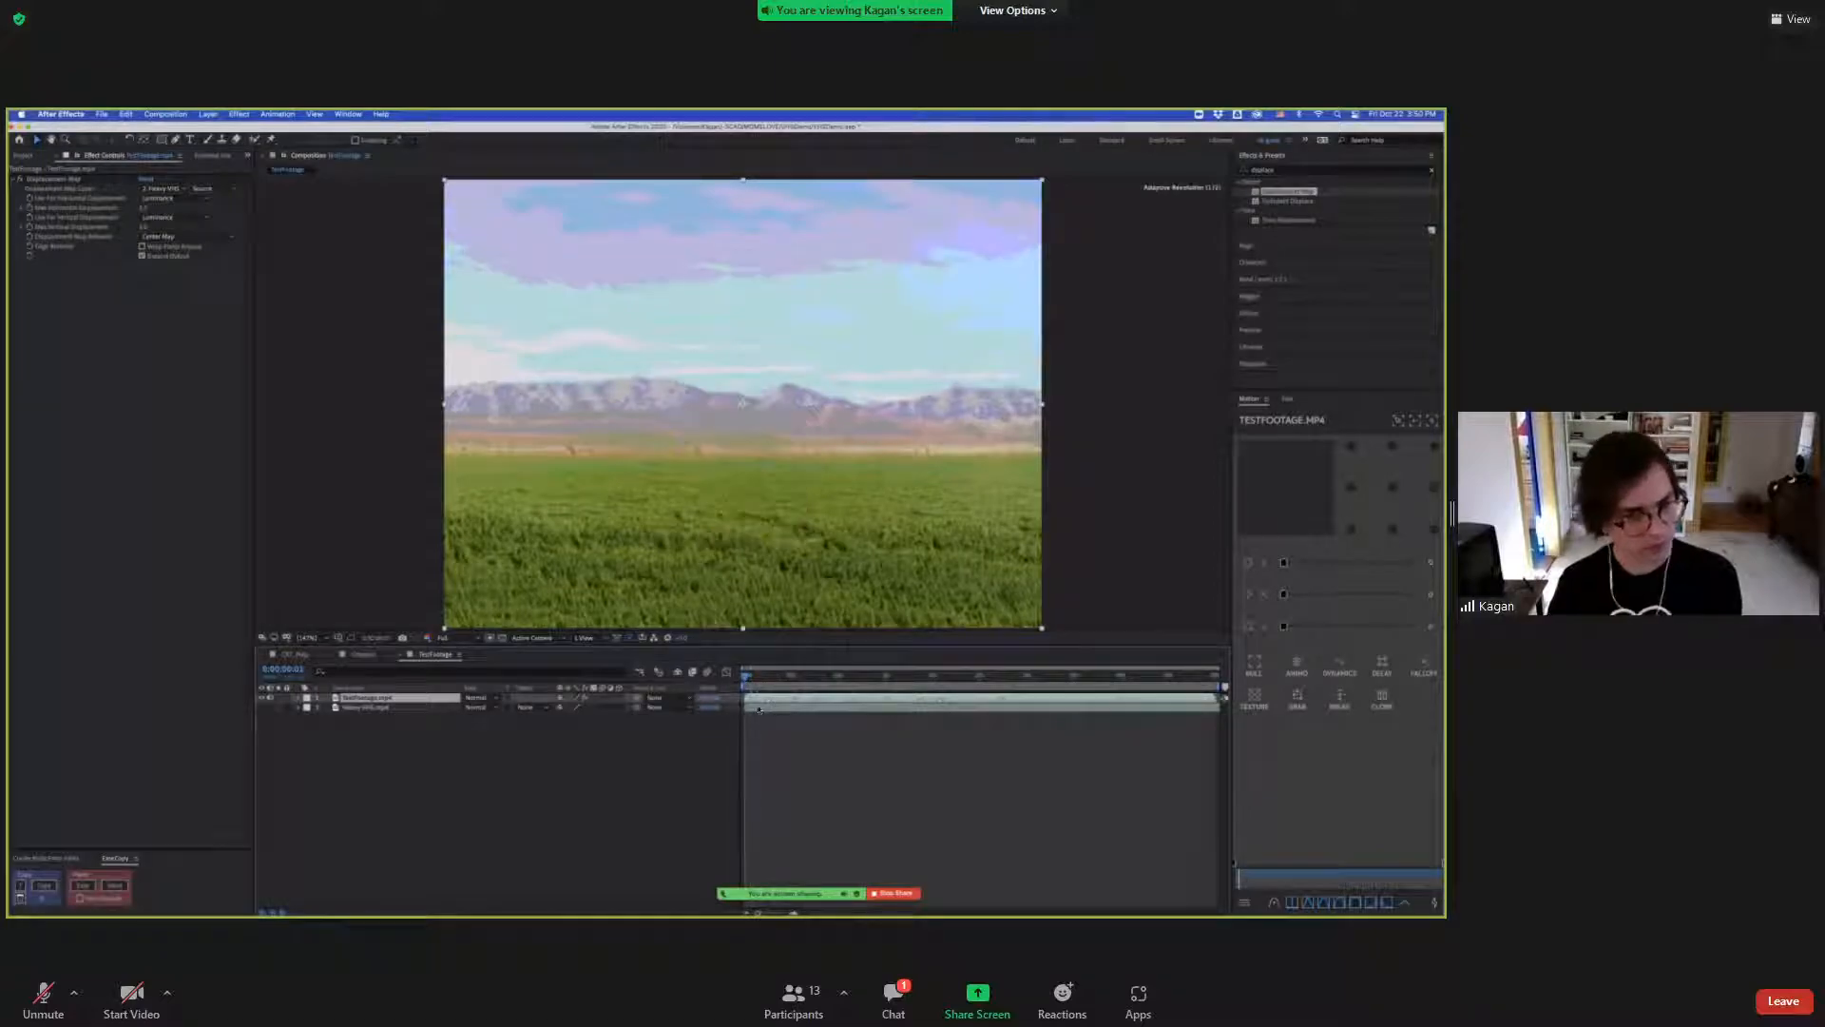
pyautogui.press('space')
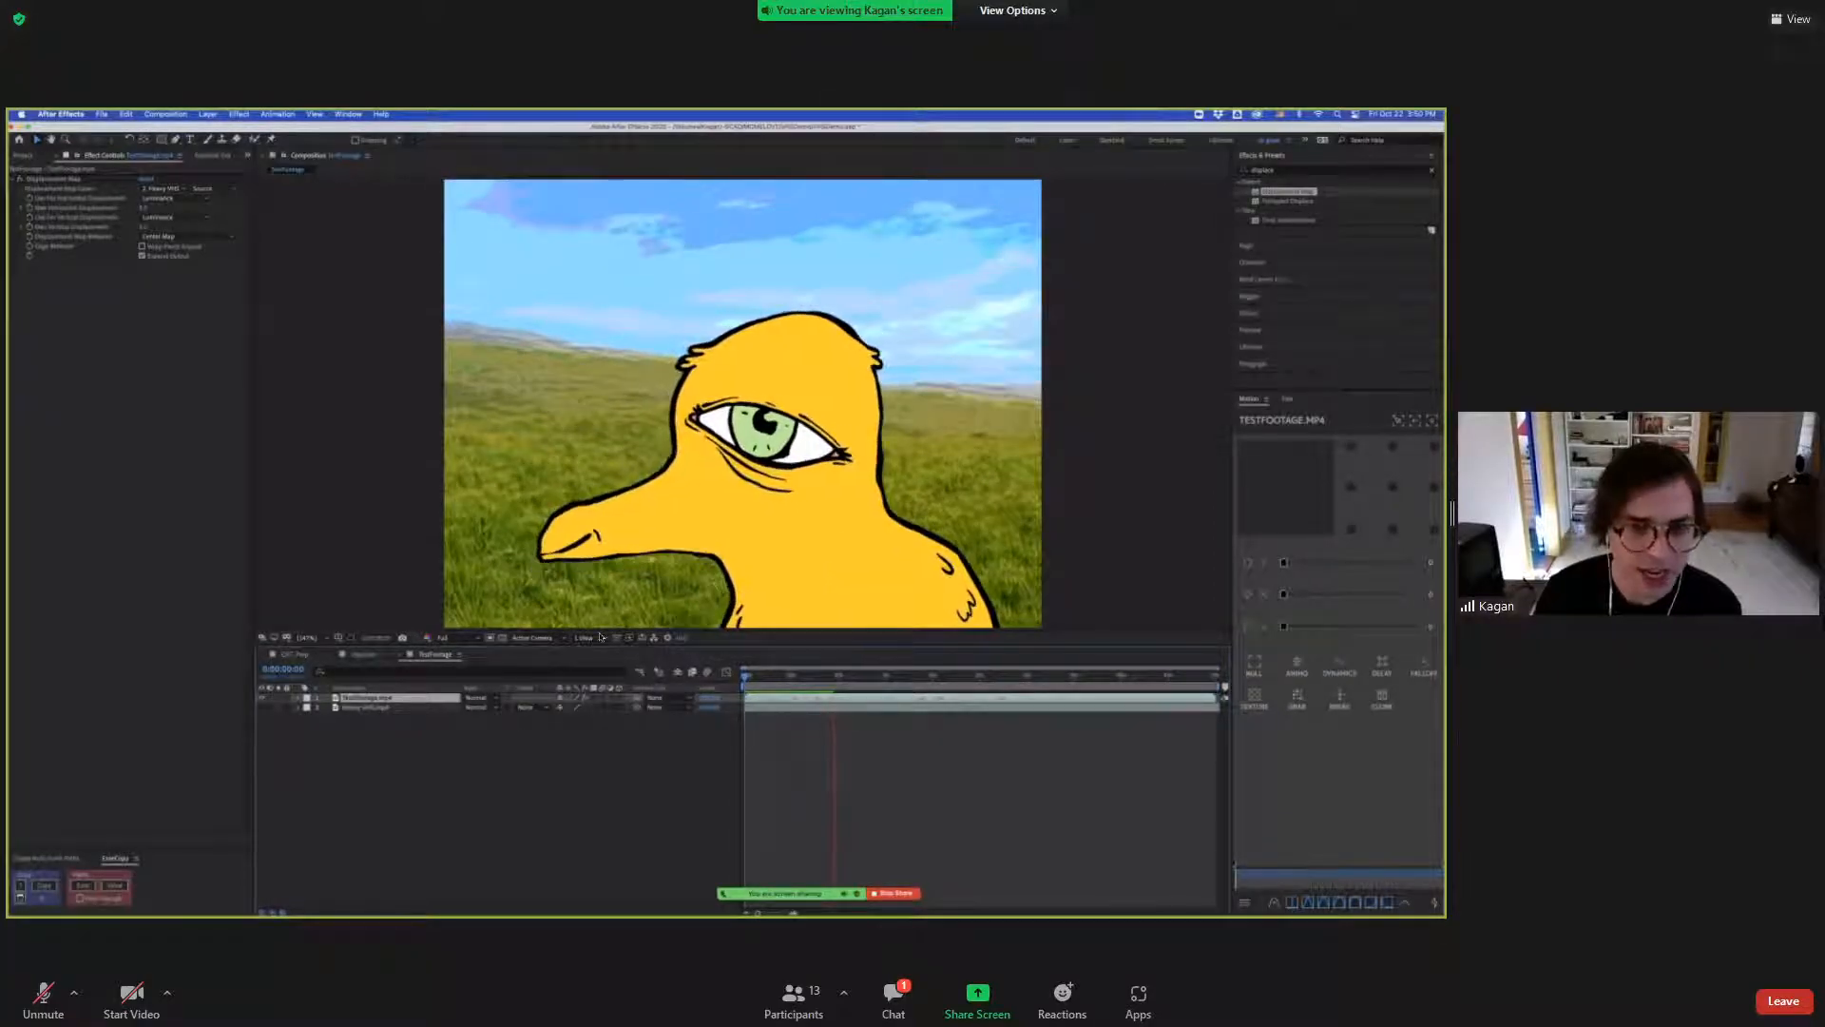
pyautogui.press('space')
# Try Effects & Masks as the input of TestFootage.mp4's displacement map layer, and switch it back to Source.
pyautogui.click(384, 709)
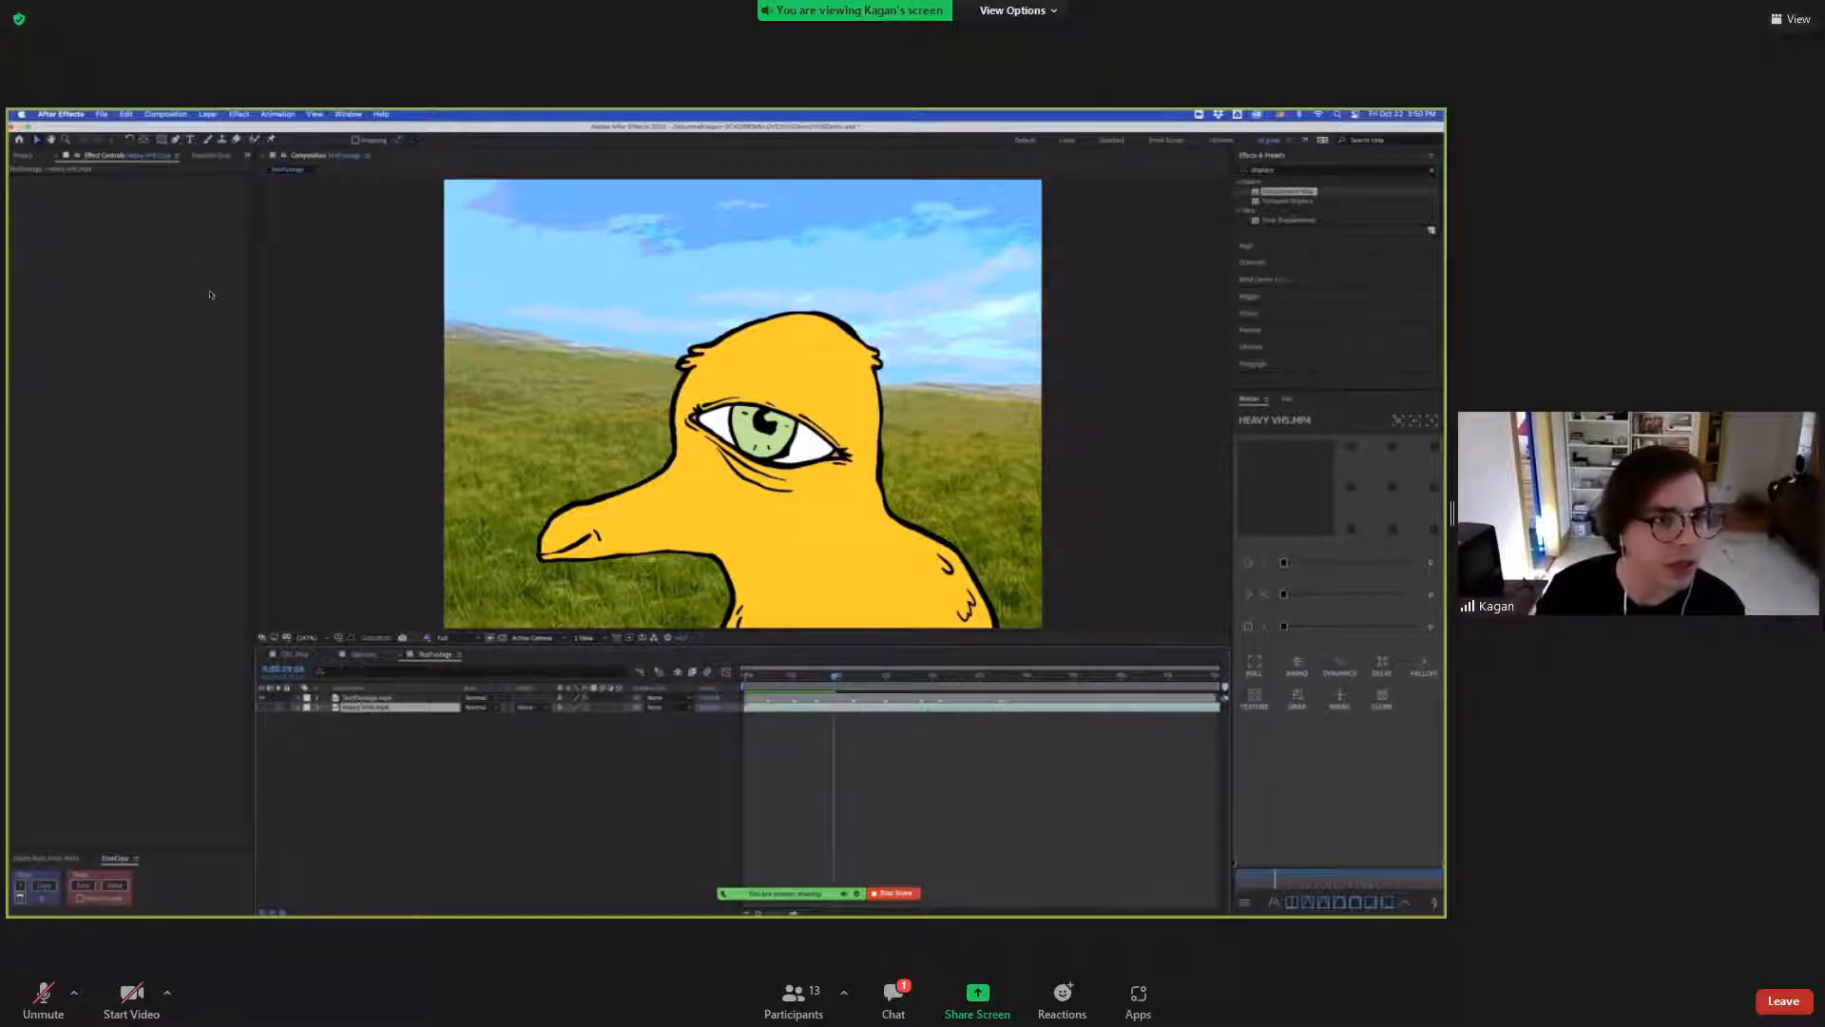
pyautogui.click(359, 699)
pyautogui.click(223, 189)
pyautogui.click(245, 227)
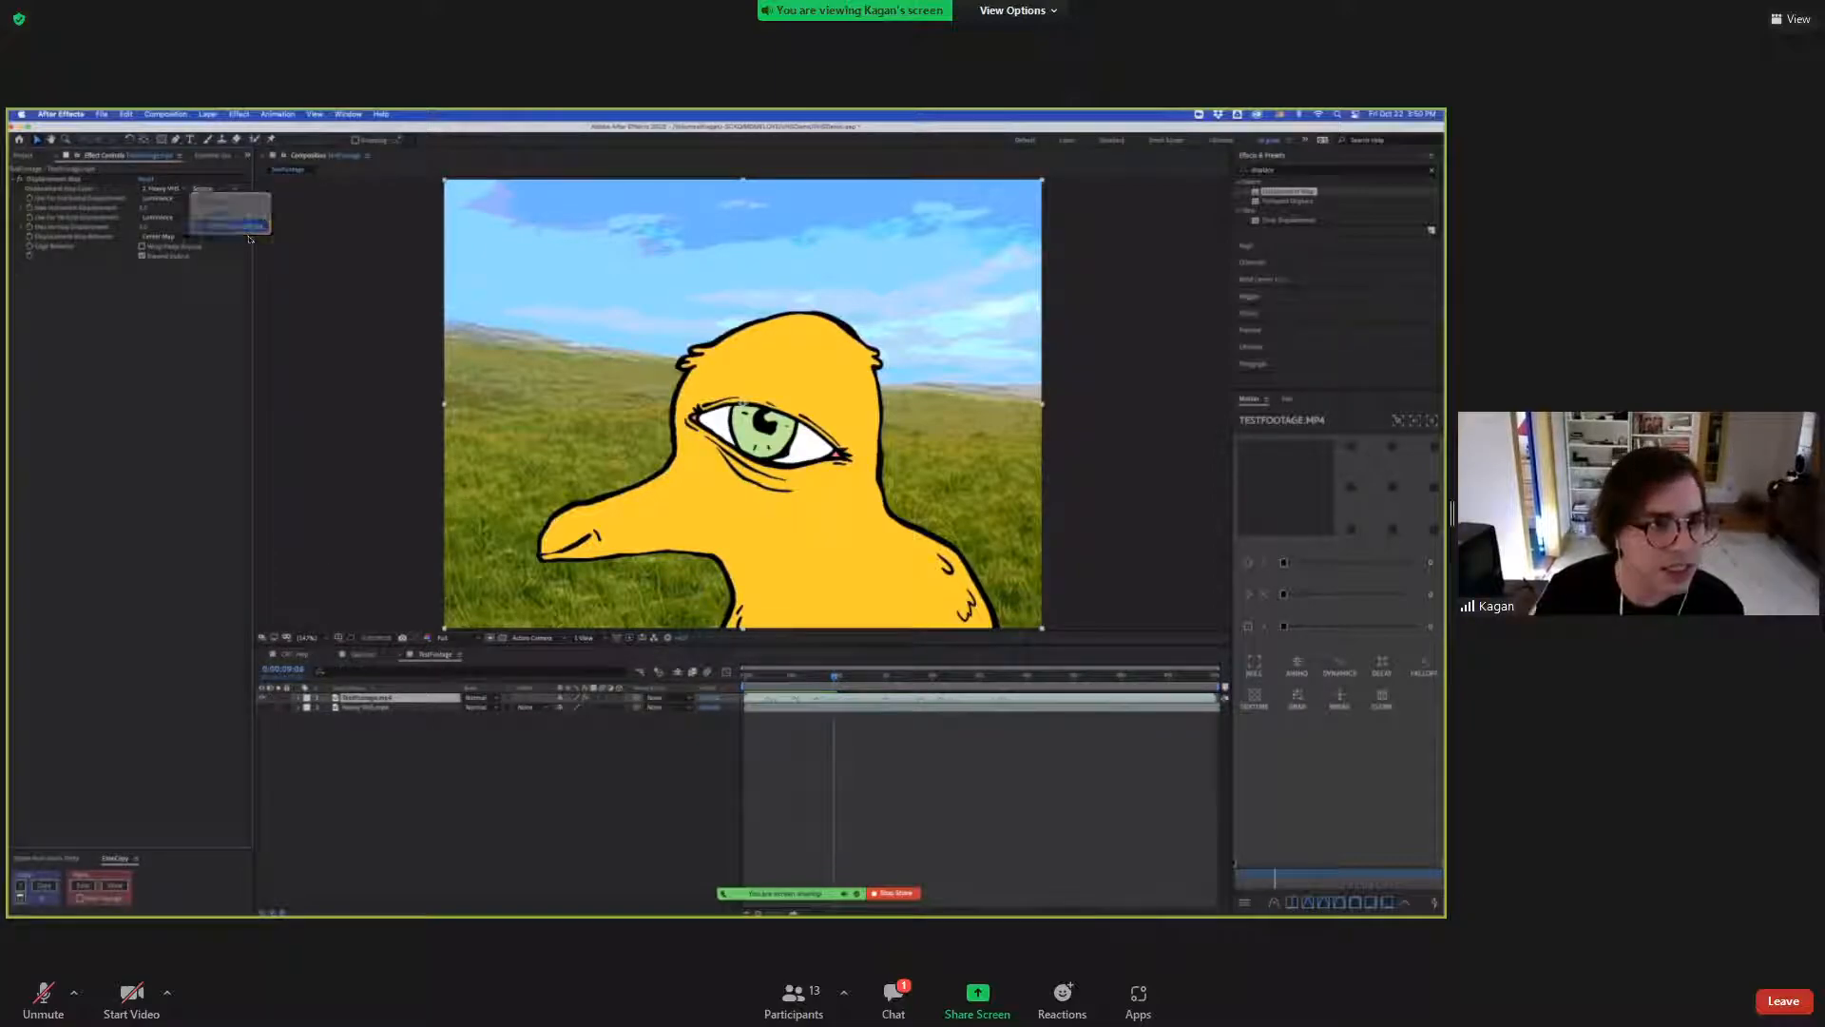
pyautogui.click(217, 189)
pyautogui.click(228, 203)
# Isolate Heavy VHS.mp4, try scaling it down, undo the scale change, and show TestFootage.mp4 again with the overlay hidden.
pyautogui.click(367, 707)
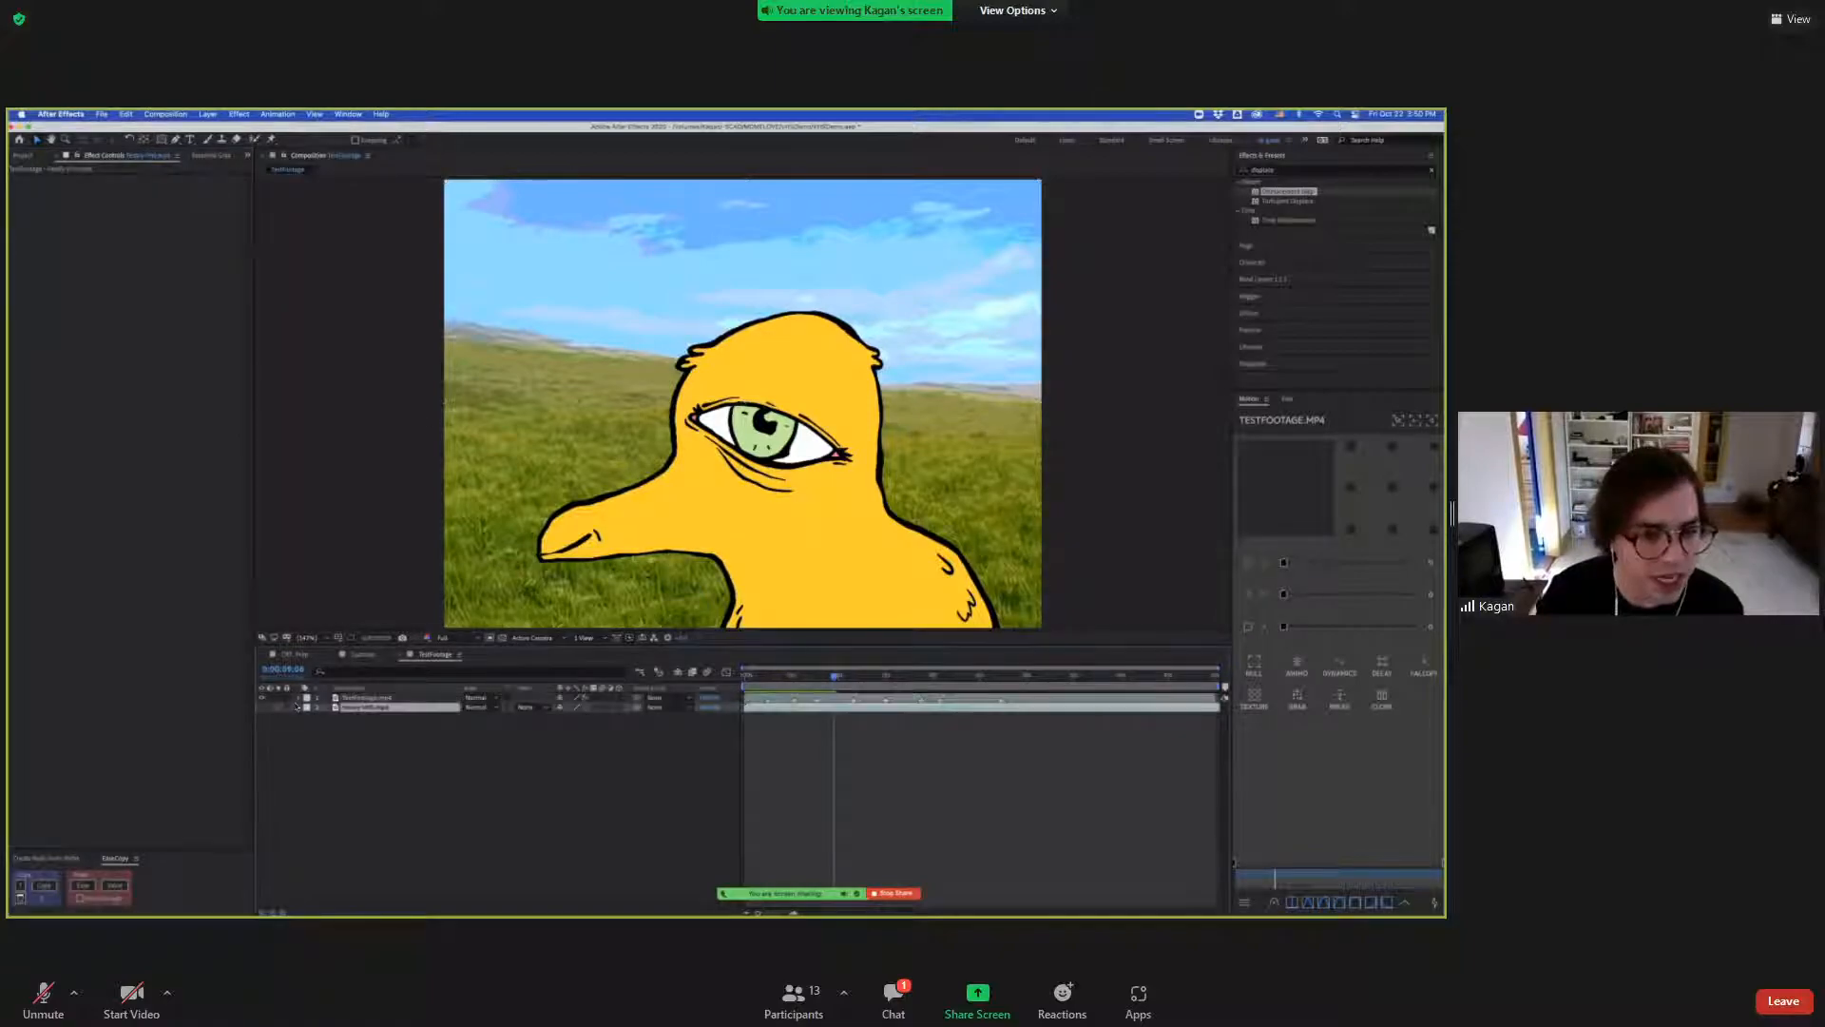
pyautogui.click(367, 698)
pyautogui.click(367, 723)
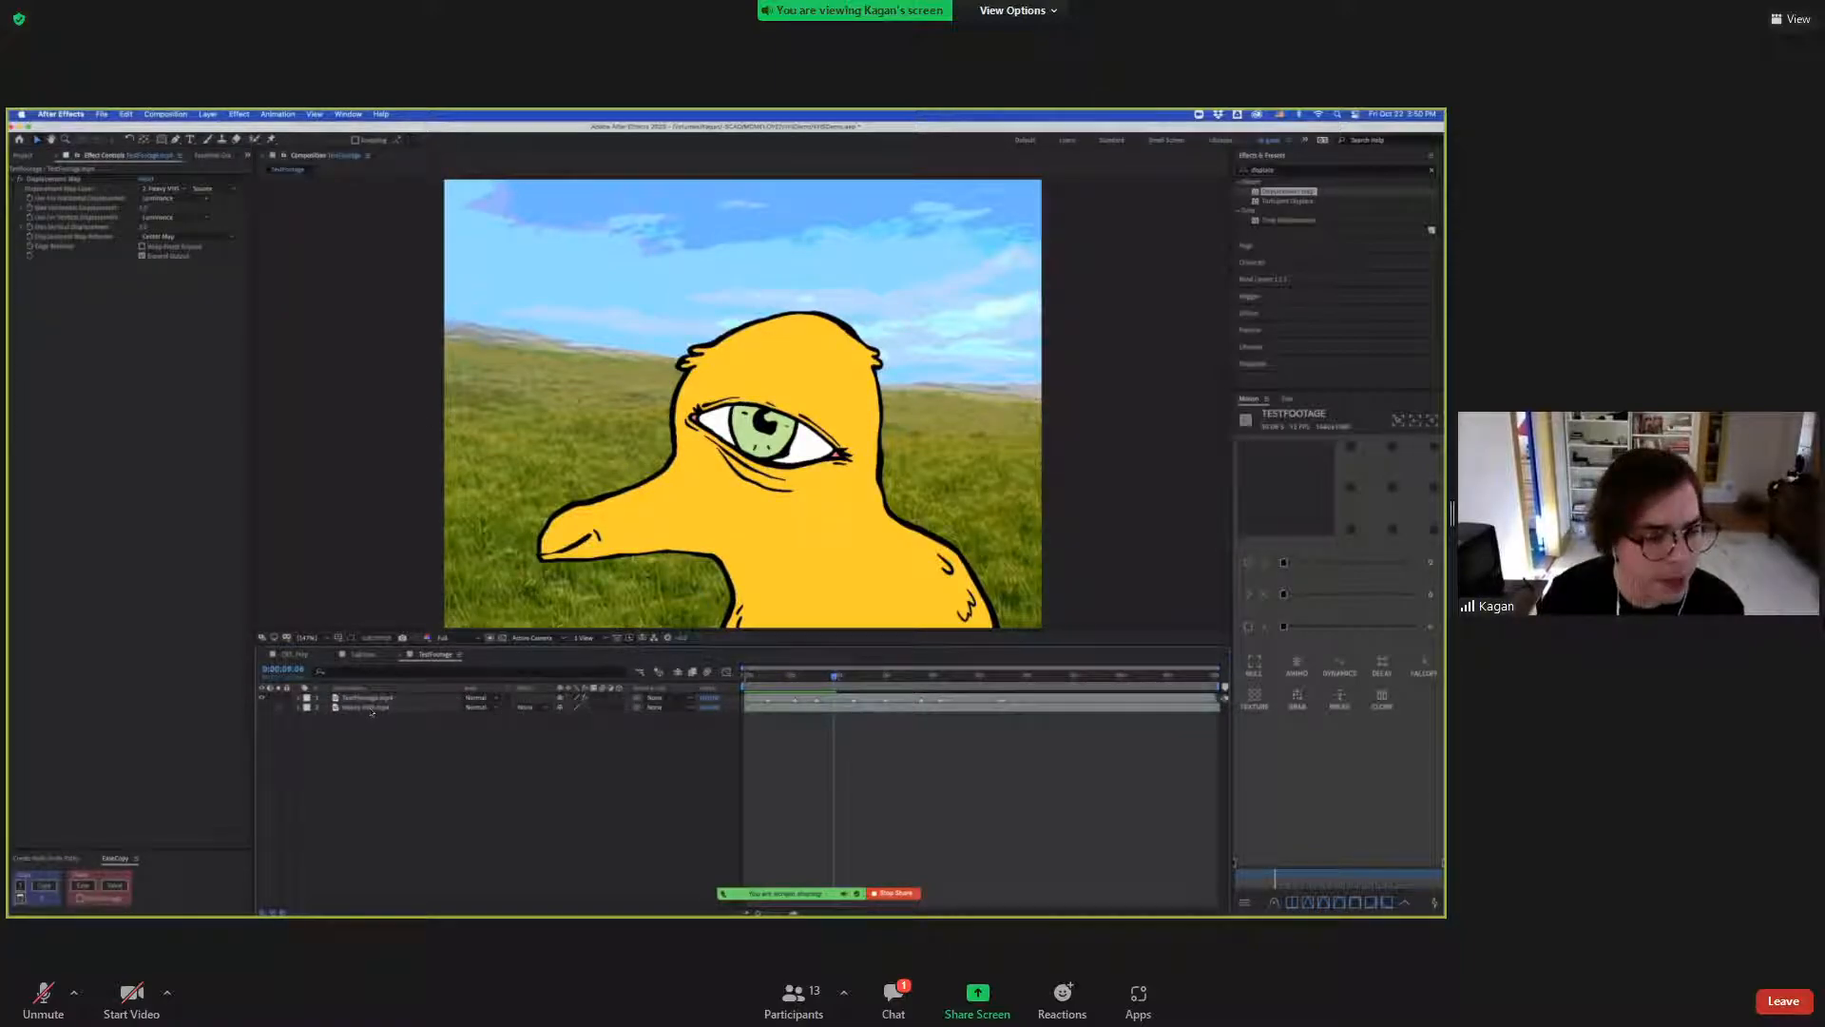
pyautogui.click(367, 708)
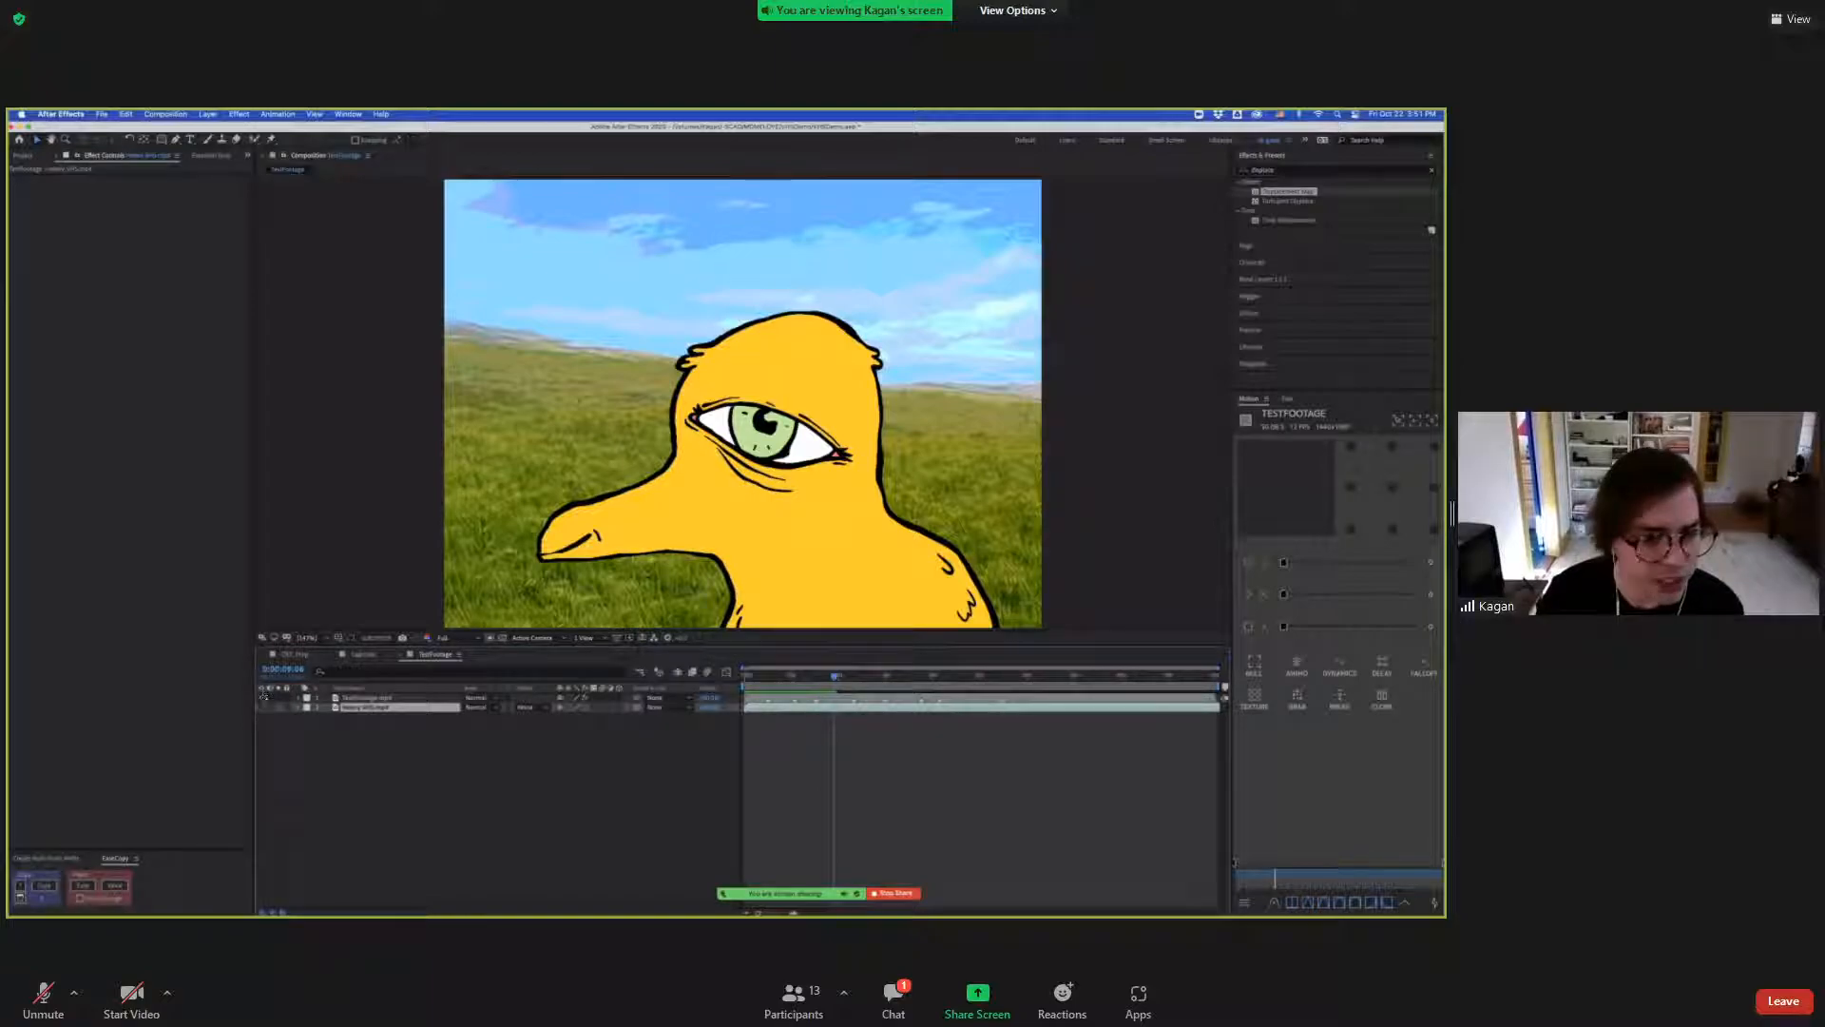
pyautogui.click(263, 696)
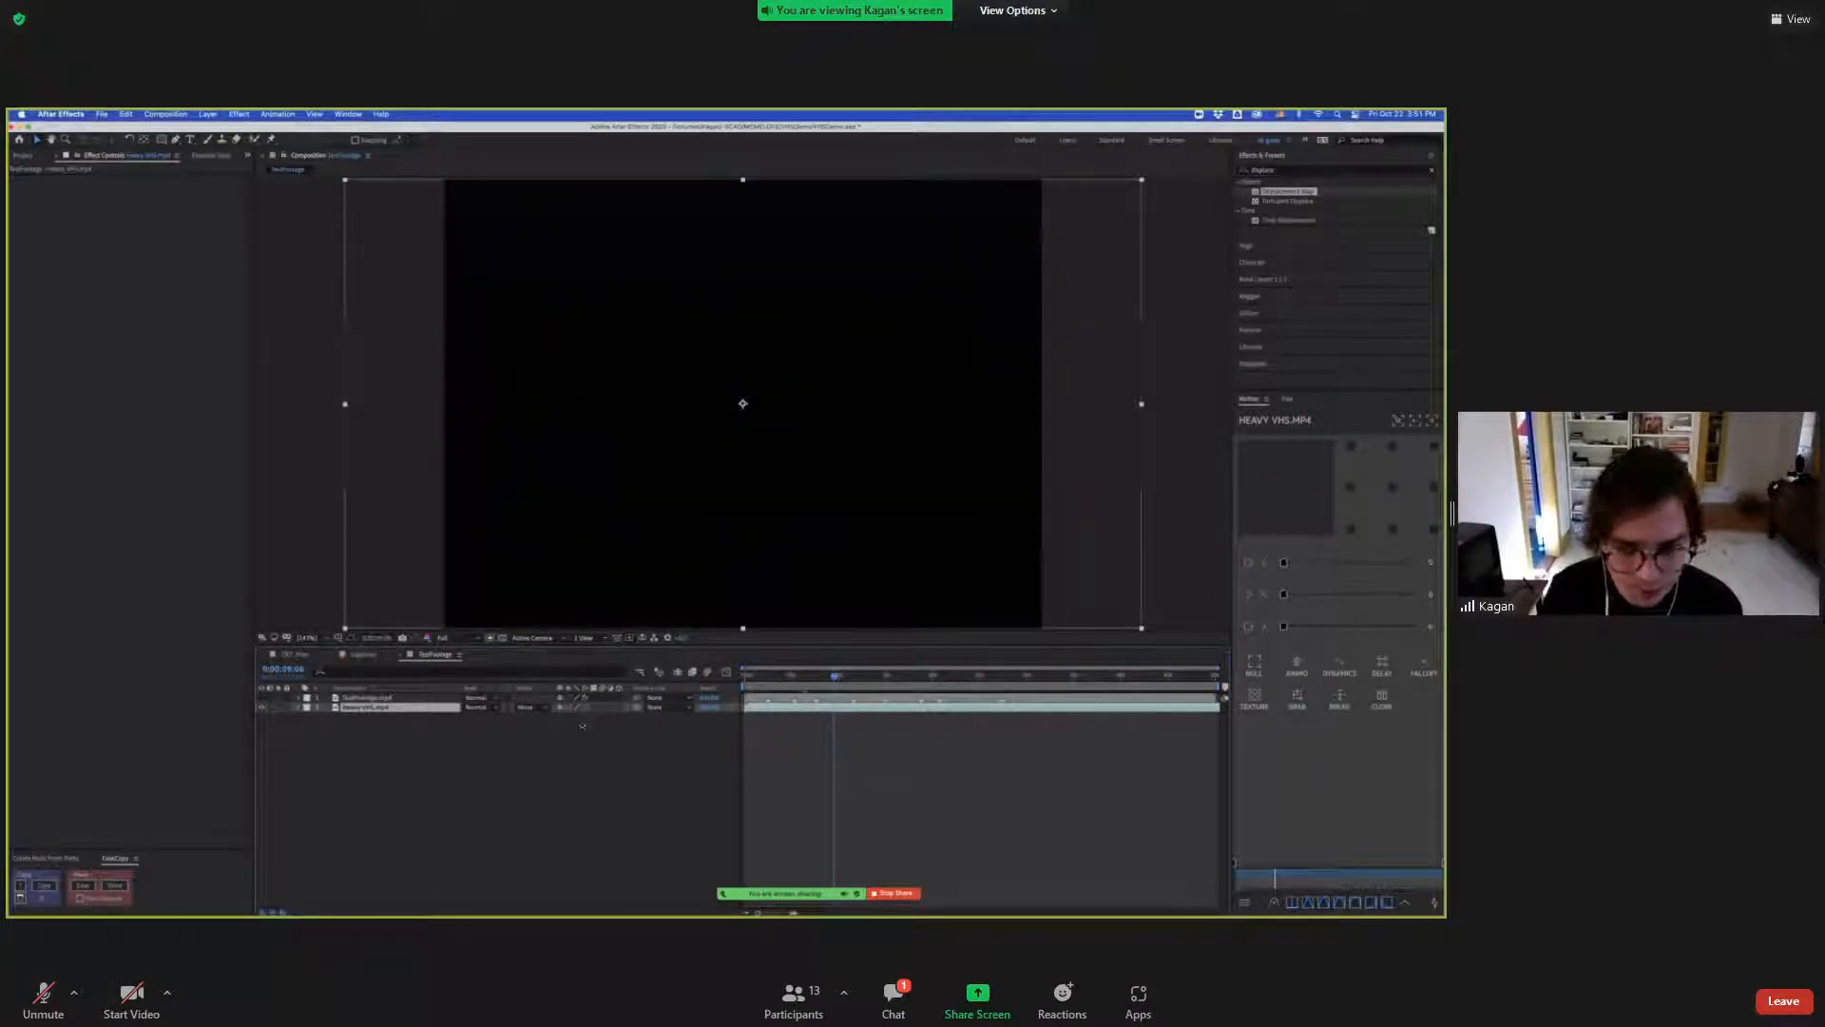
pyautogui.press('s')
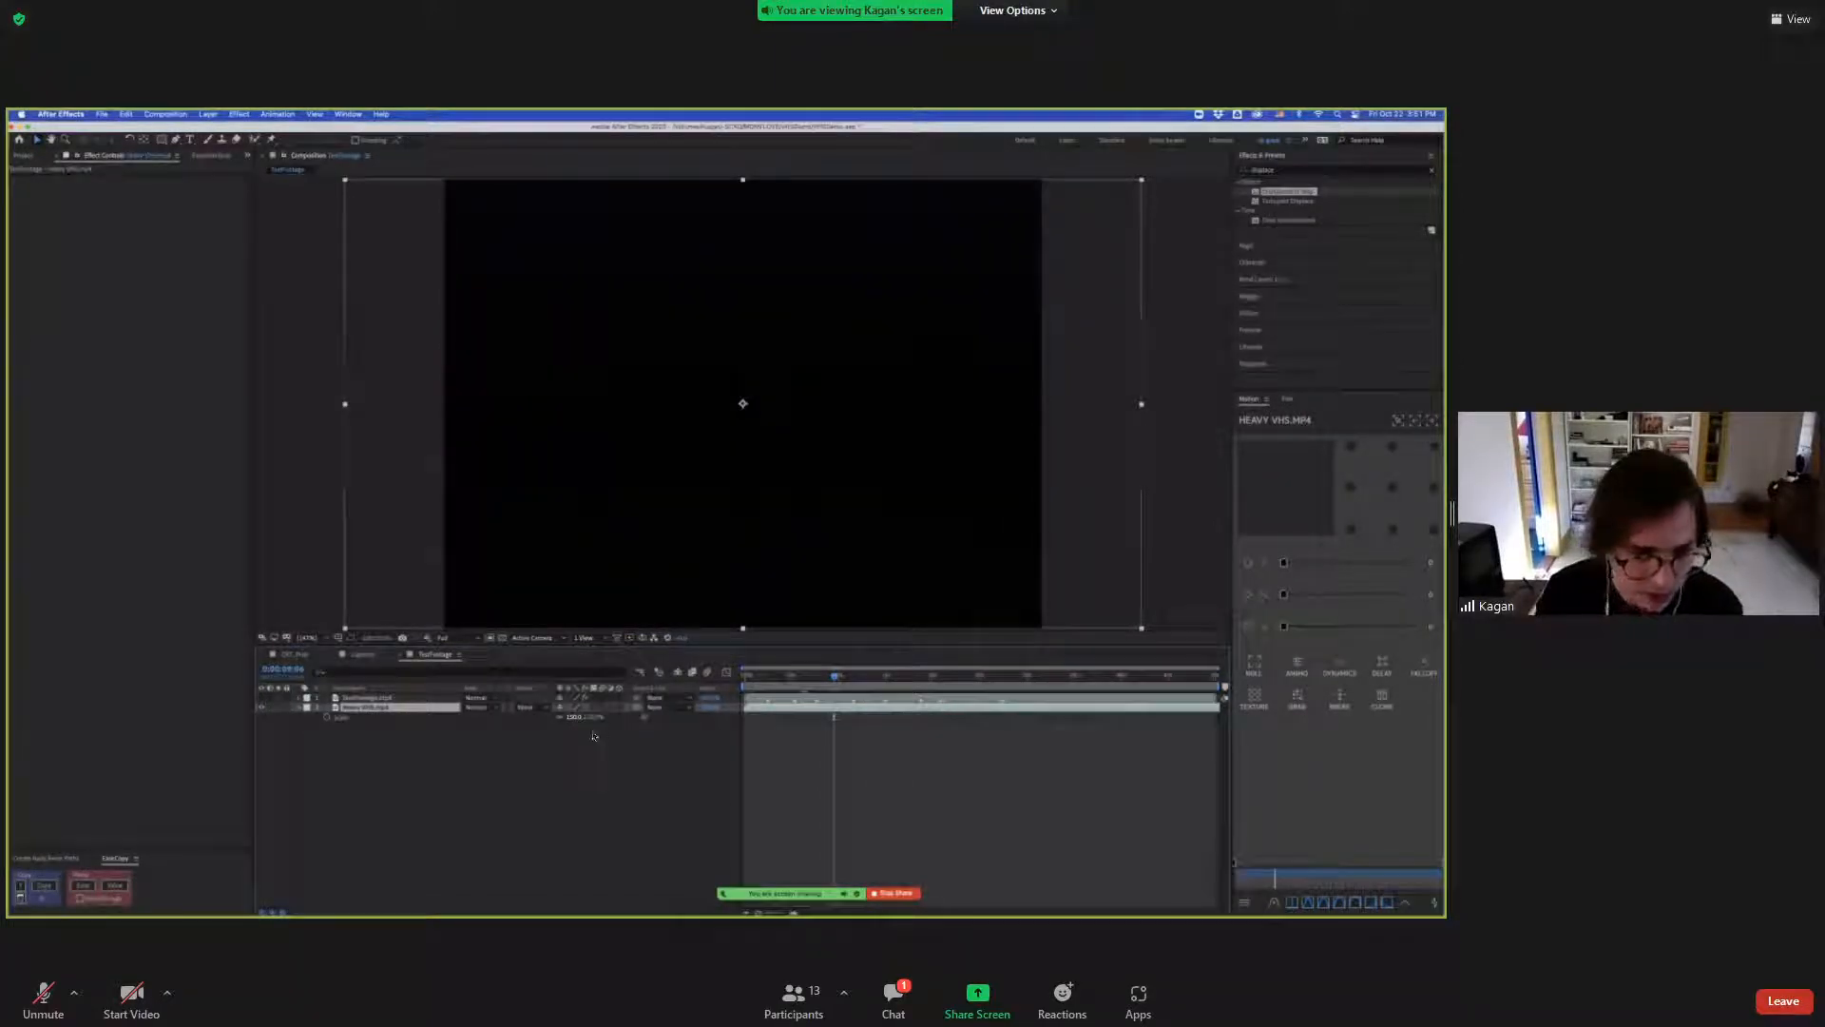
pyautogui.click(574, 716)
pyautogui.press('Return')
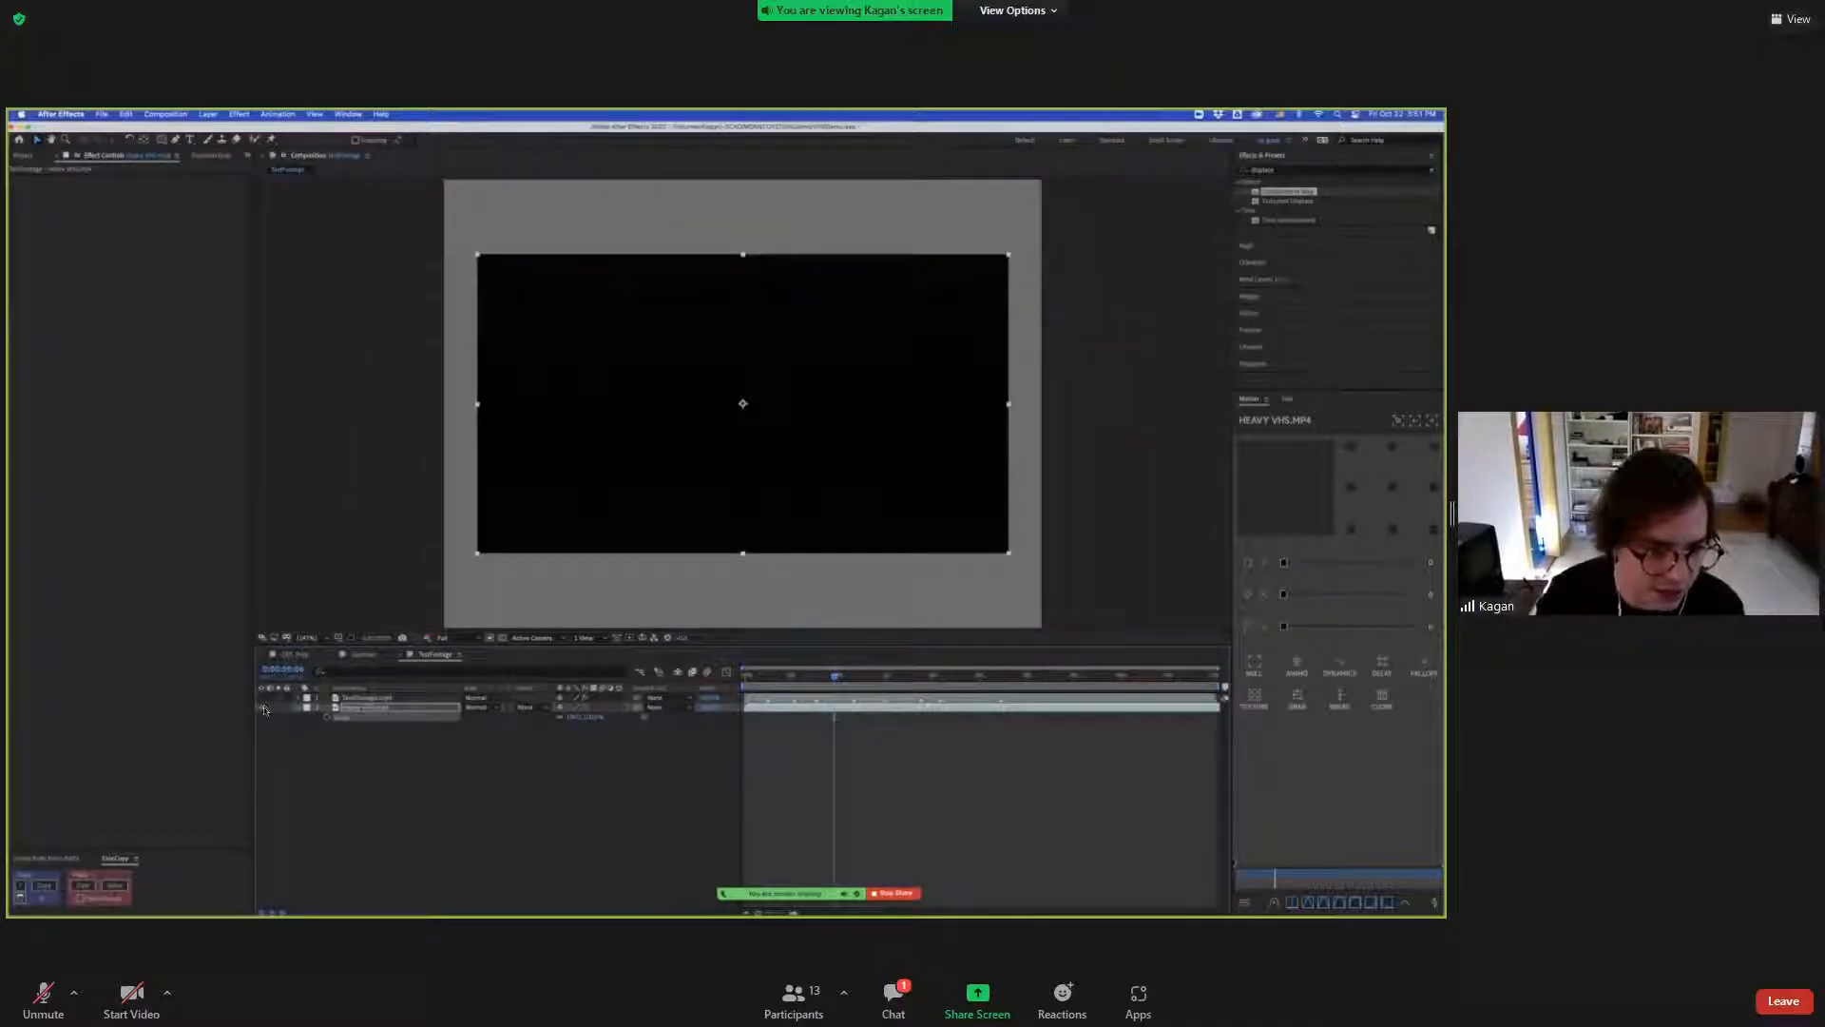
pyautogui.press('super+z')
pyautogui.click(262, 708)
pyautogui.click(262, 698)
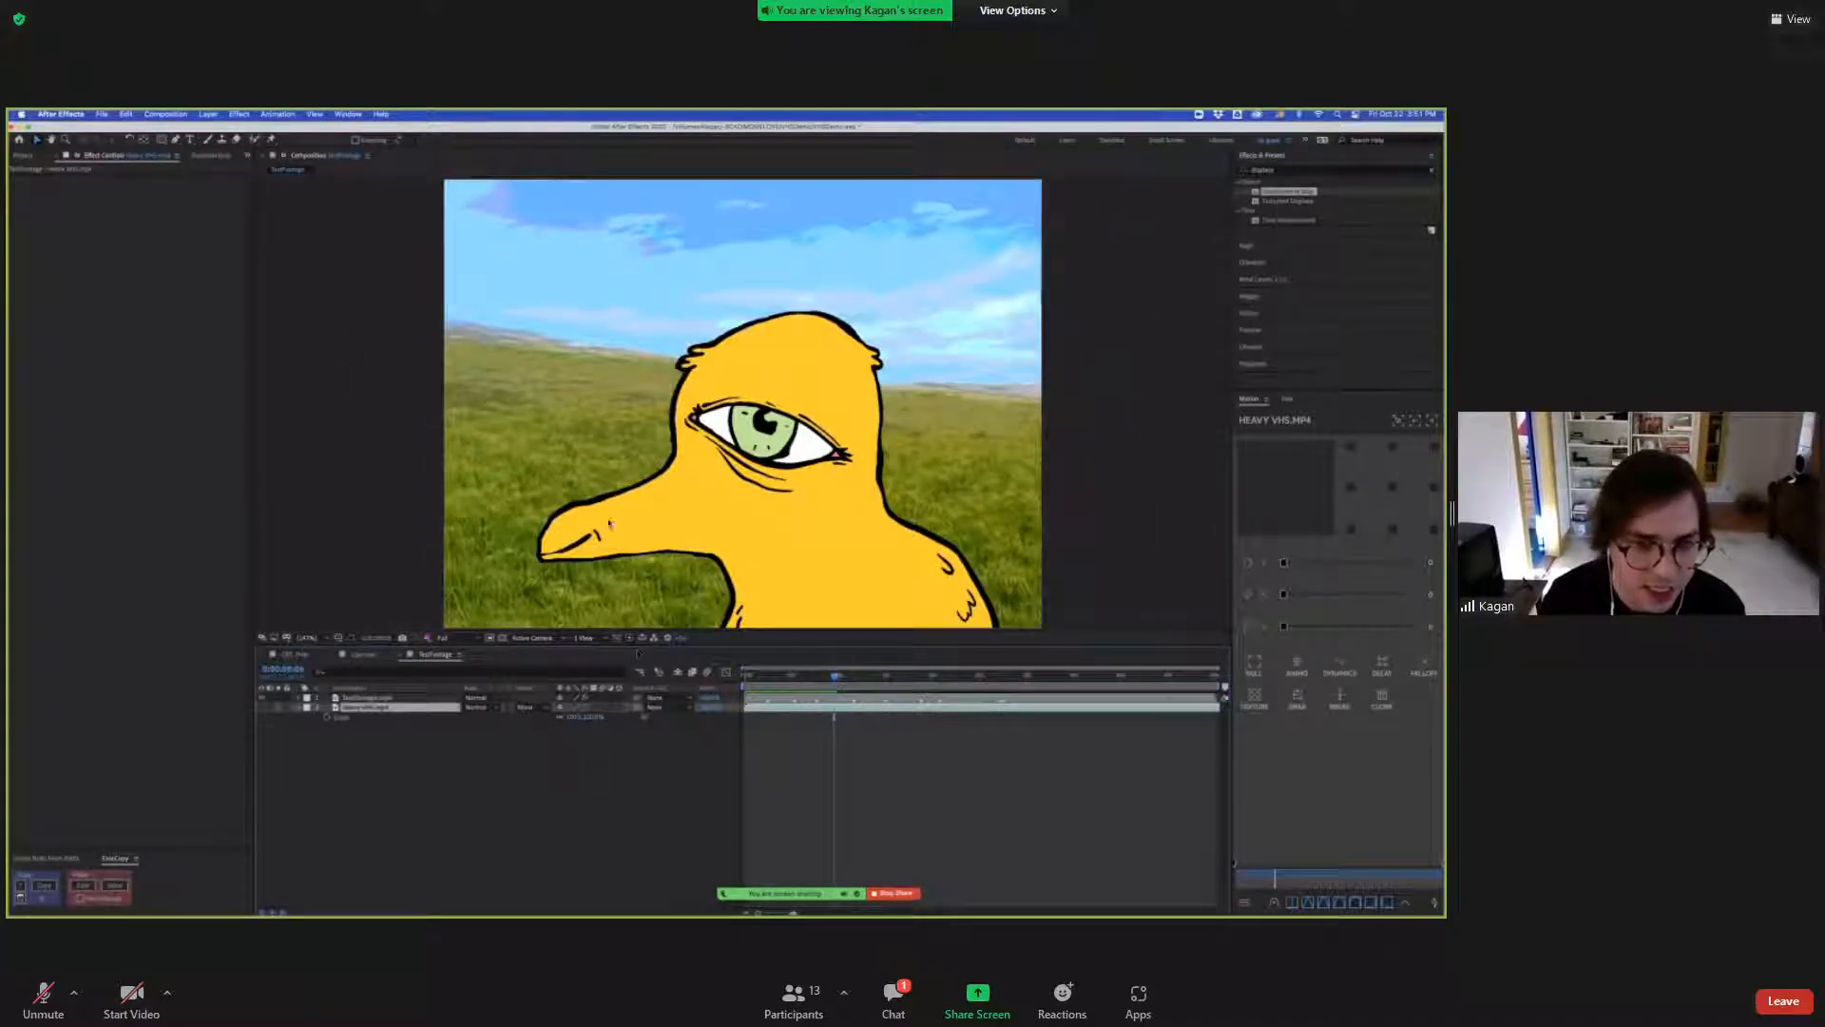
# Isolate the Heavy VHS.mp4 layer and scale it back down to its original size inside the frame.
pyautogui.scroll(4, 537, 559)
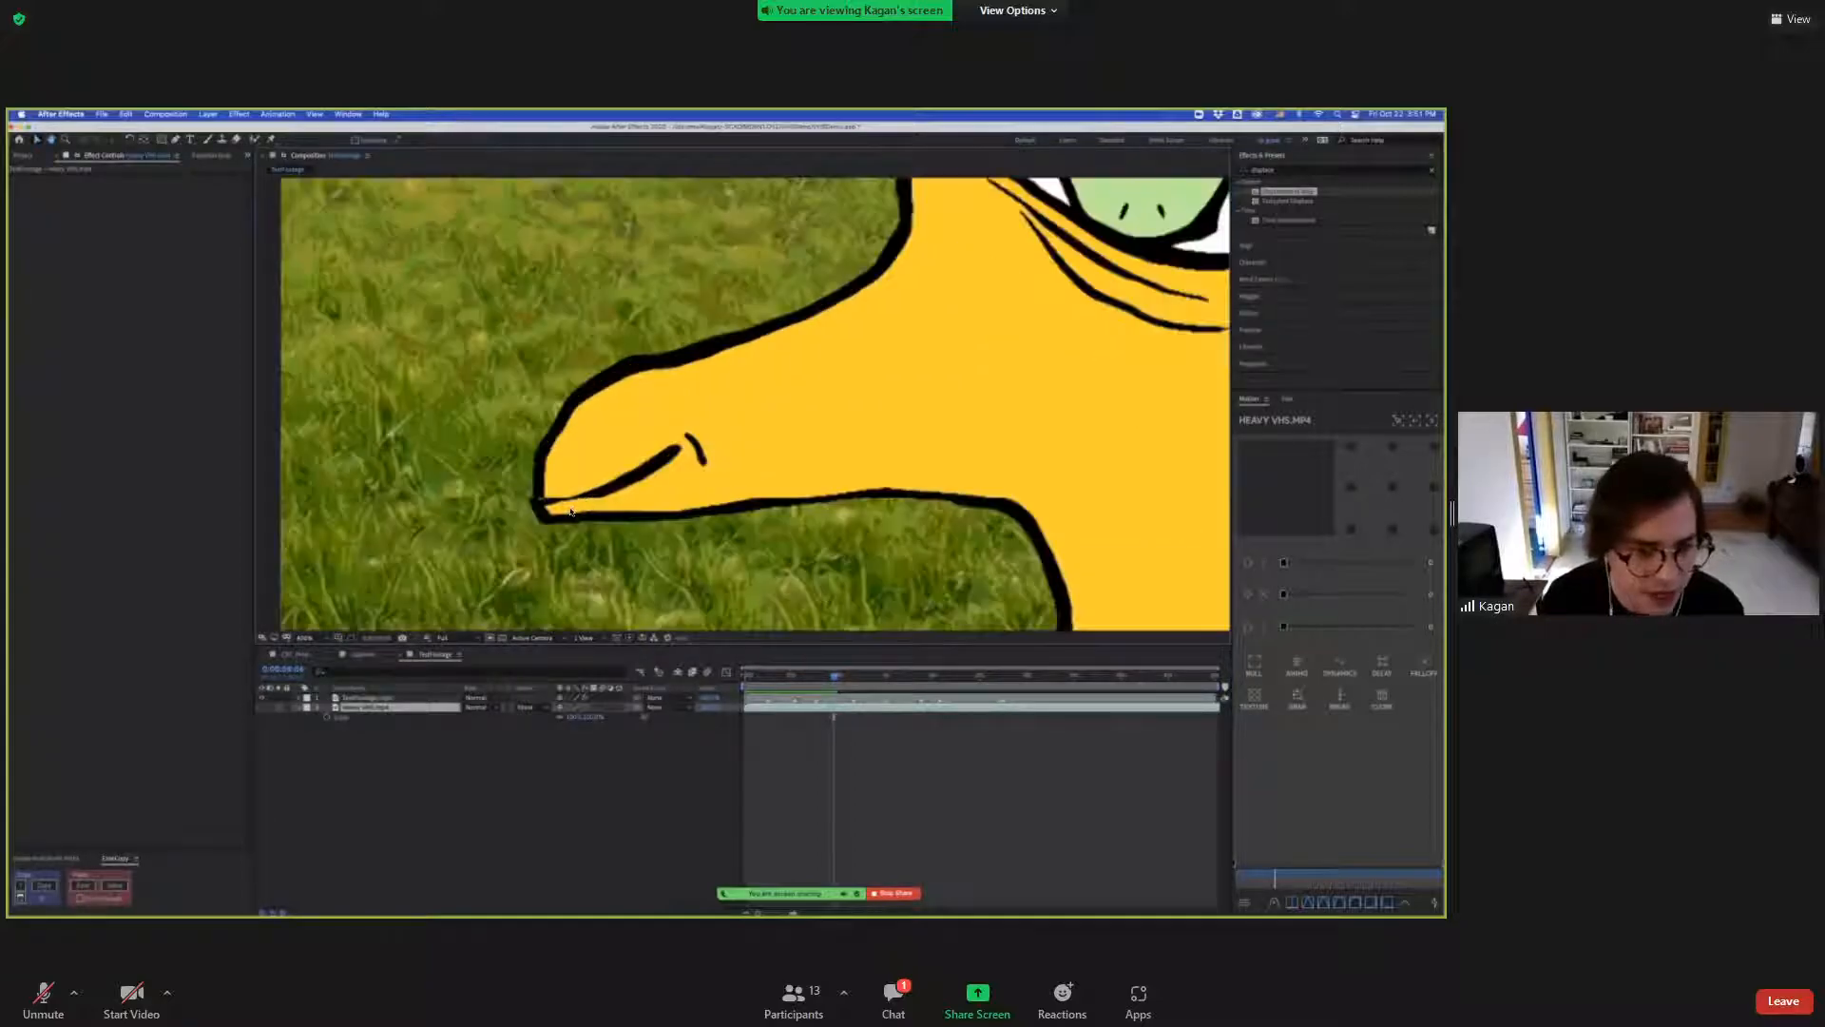
pyautogui.click(262, 708)
pyautogui.click(263, 698)
pyautogui.click(575, 718)
pyautogui.write('15')
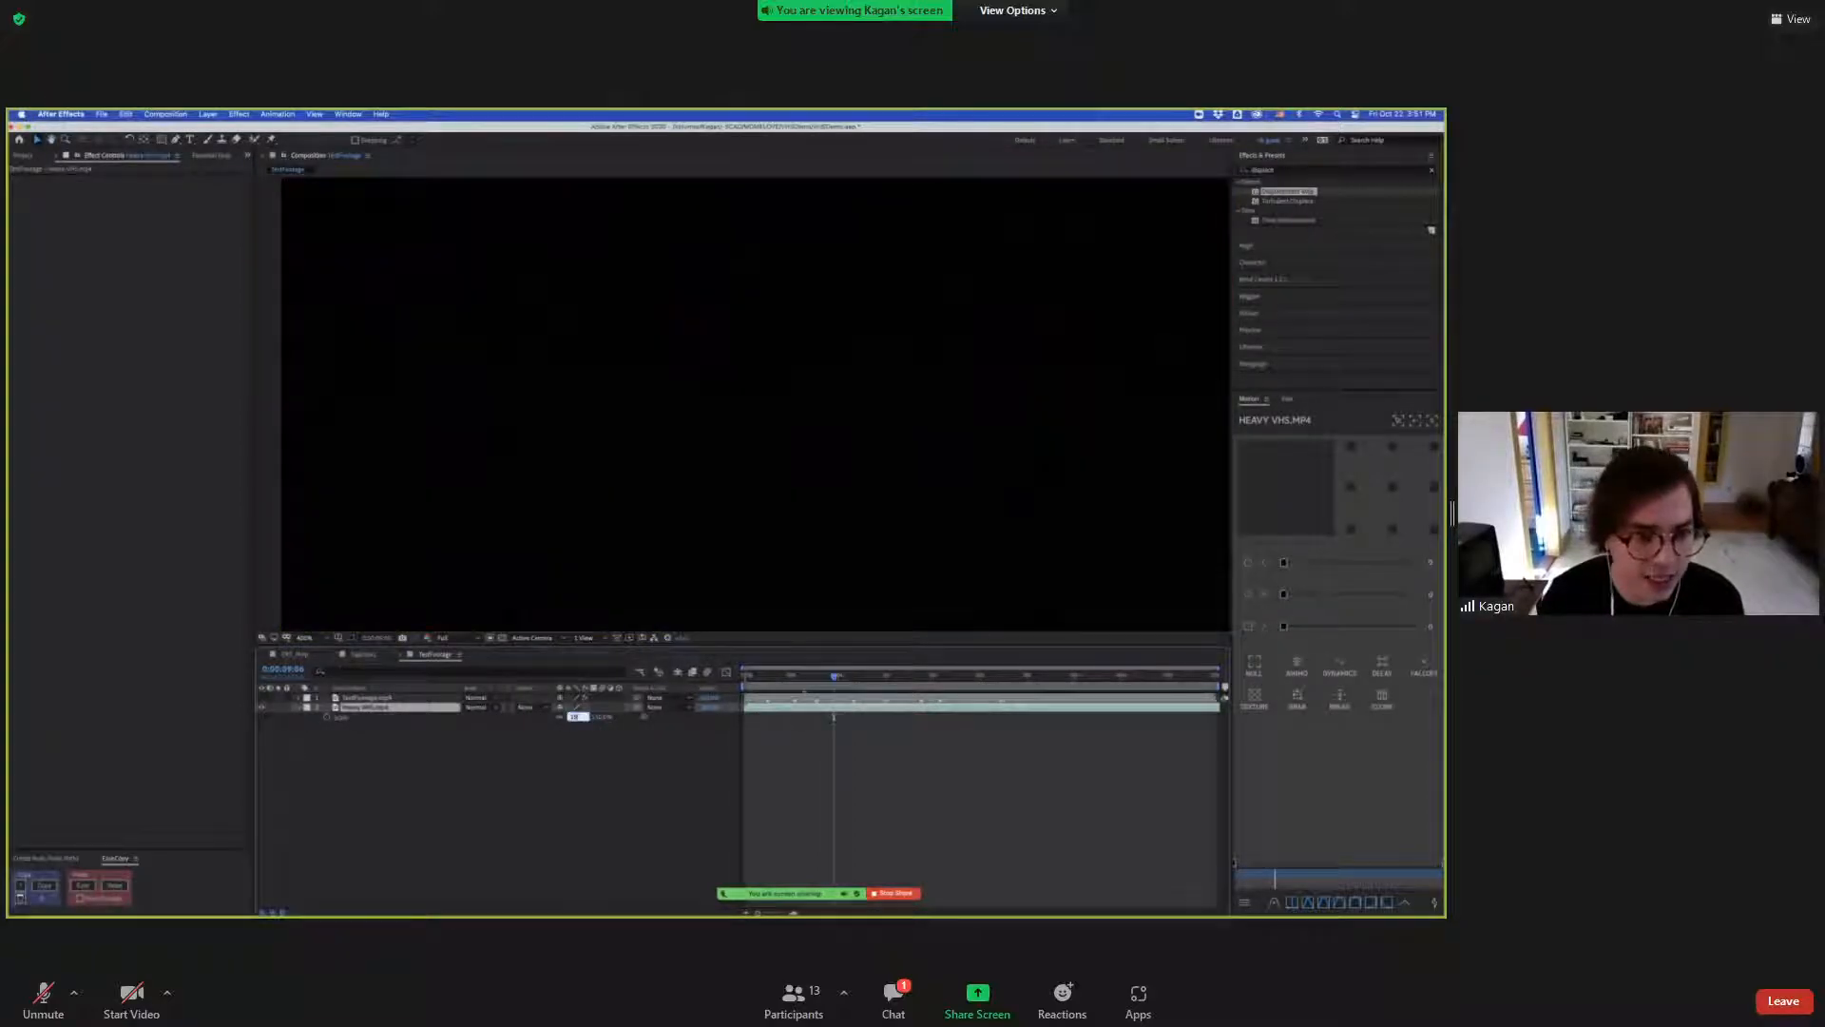
pyautogui.press('Return')
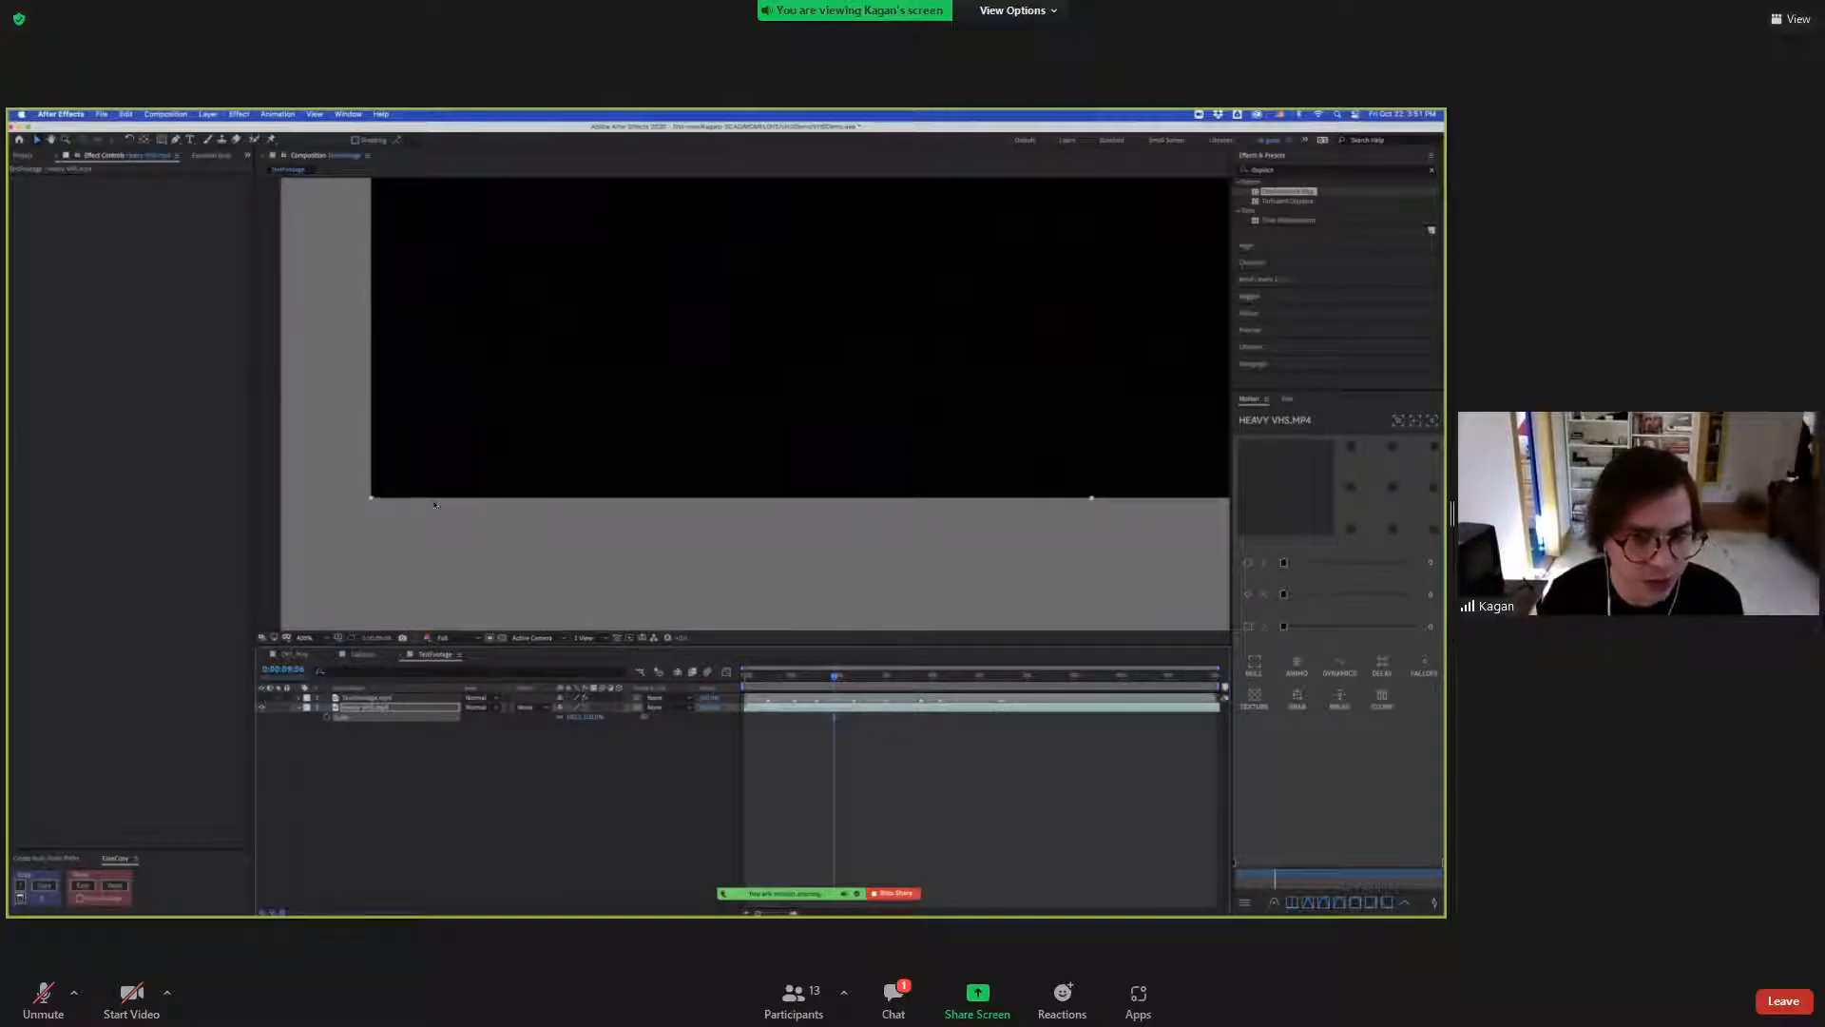
# Compare the displaced footage with the resized overlay by toggling layer visibility, ending with only Heavy VHS.mp4 shown.
pyautogui.press(',')
pyautogui.press(',')
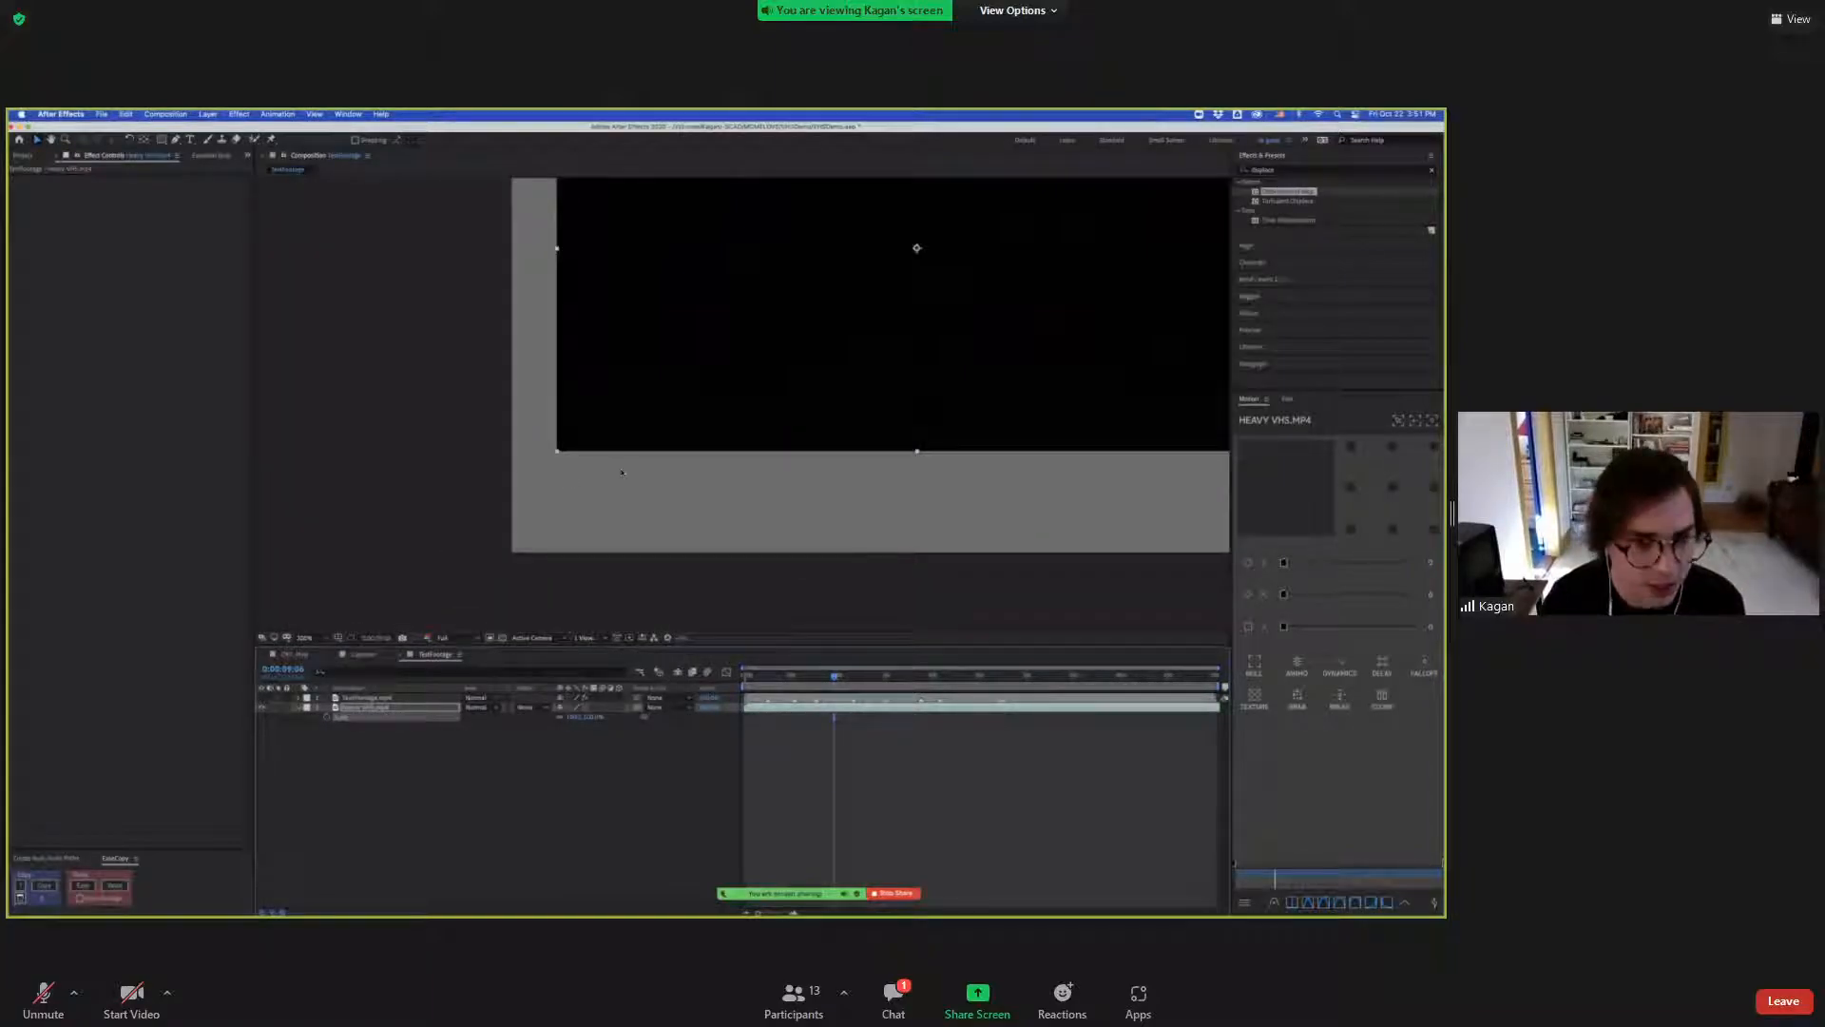
pyautogui.click(260, 706)
pyautogui.press('.')
pyautogui.press('.')
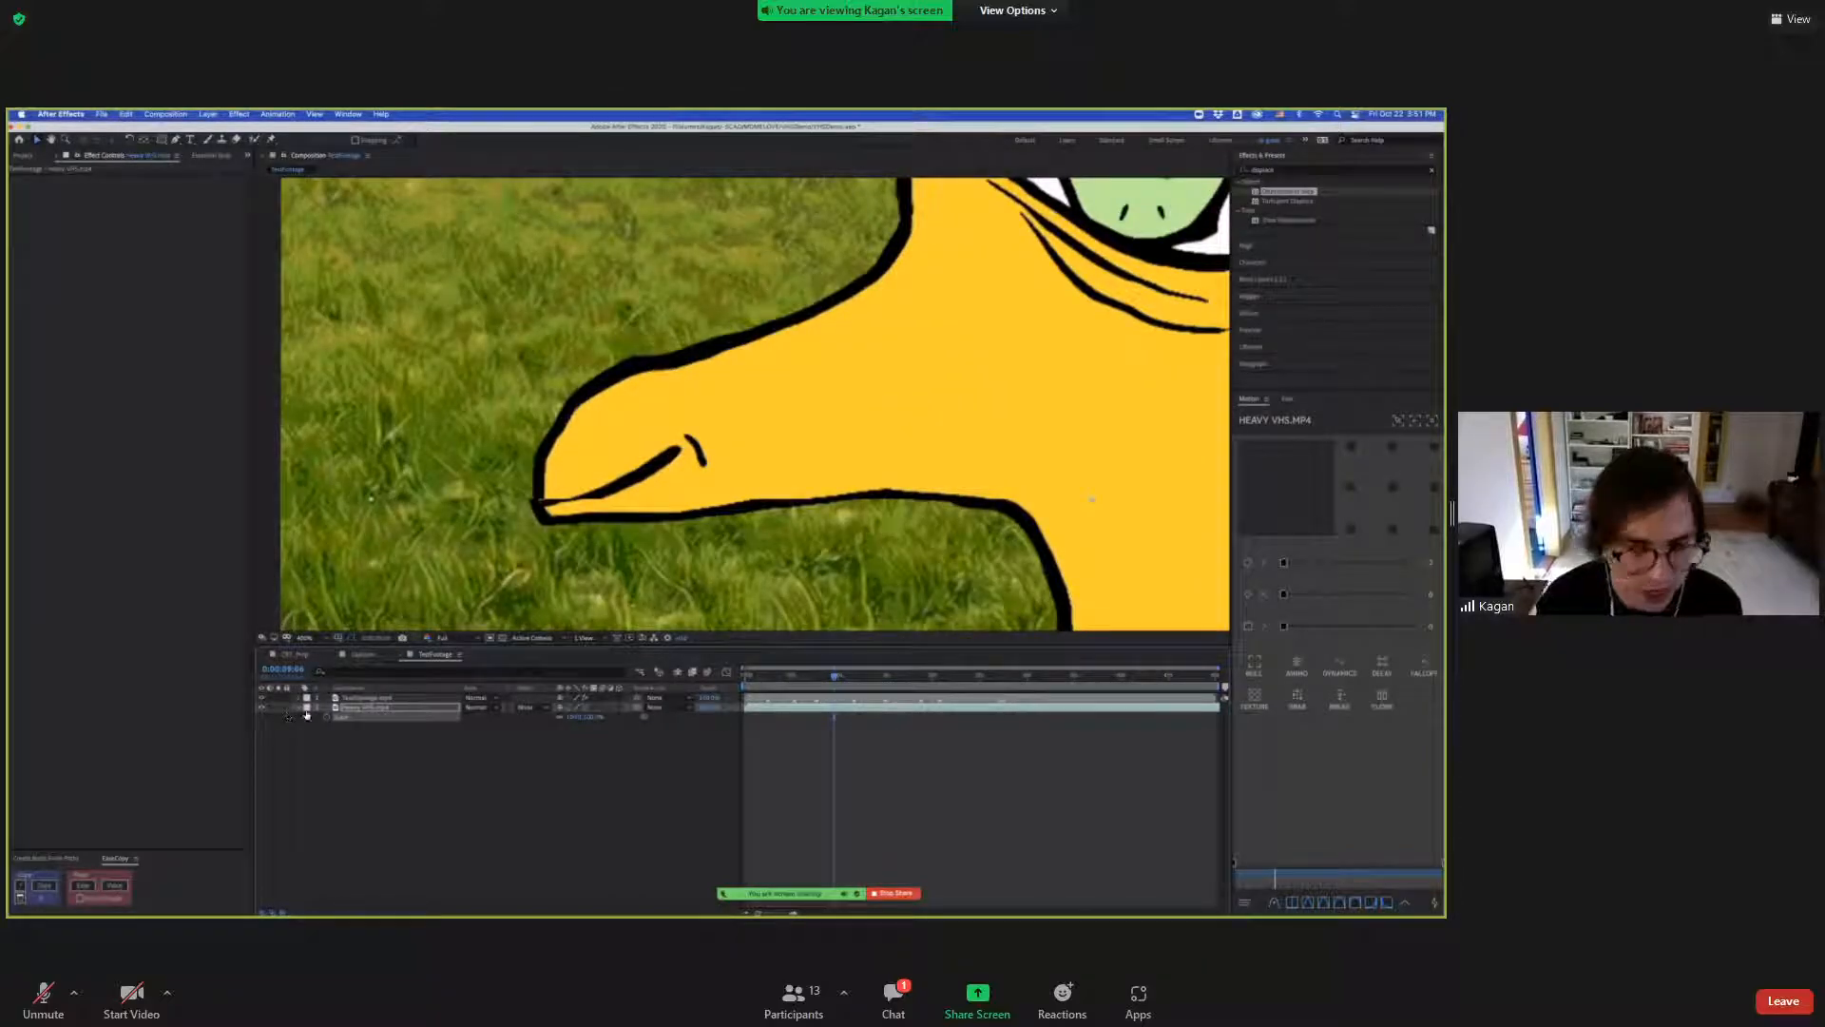
pyautogui.hotkey('shift', '/')
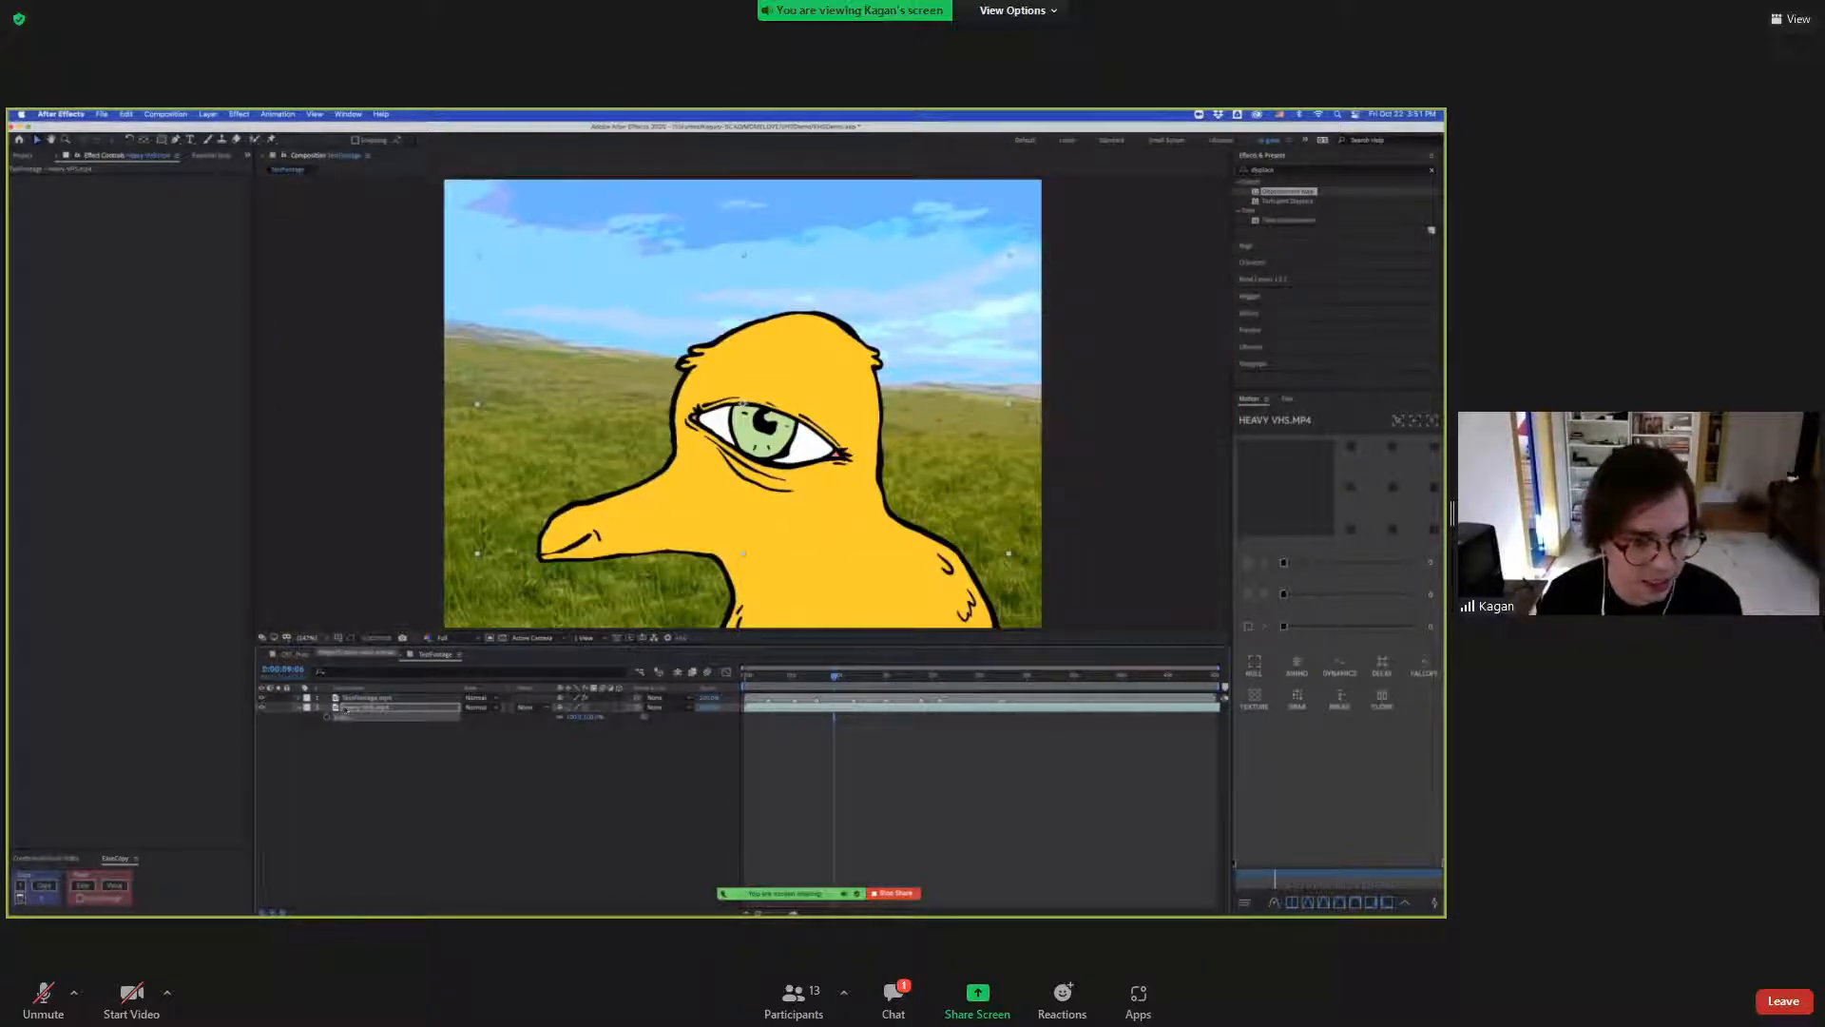
pyautogui.click(298, 709)
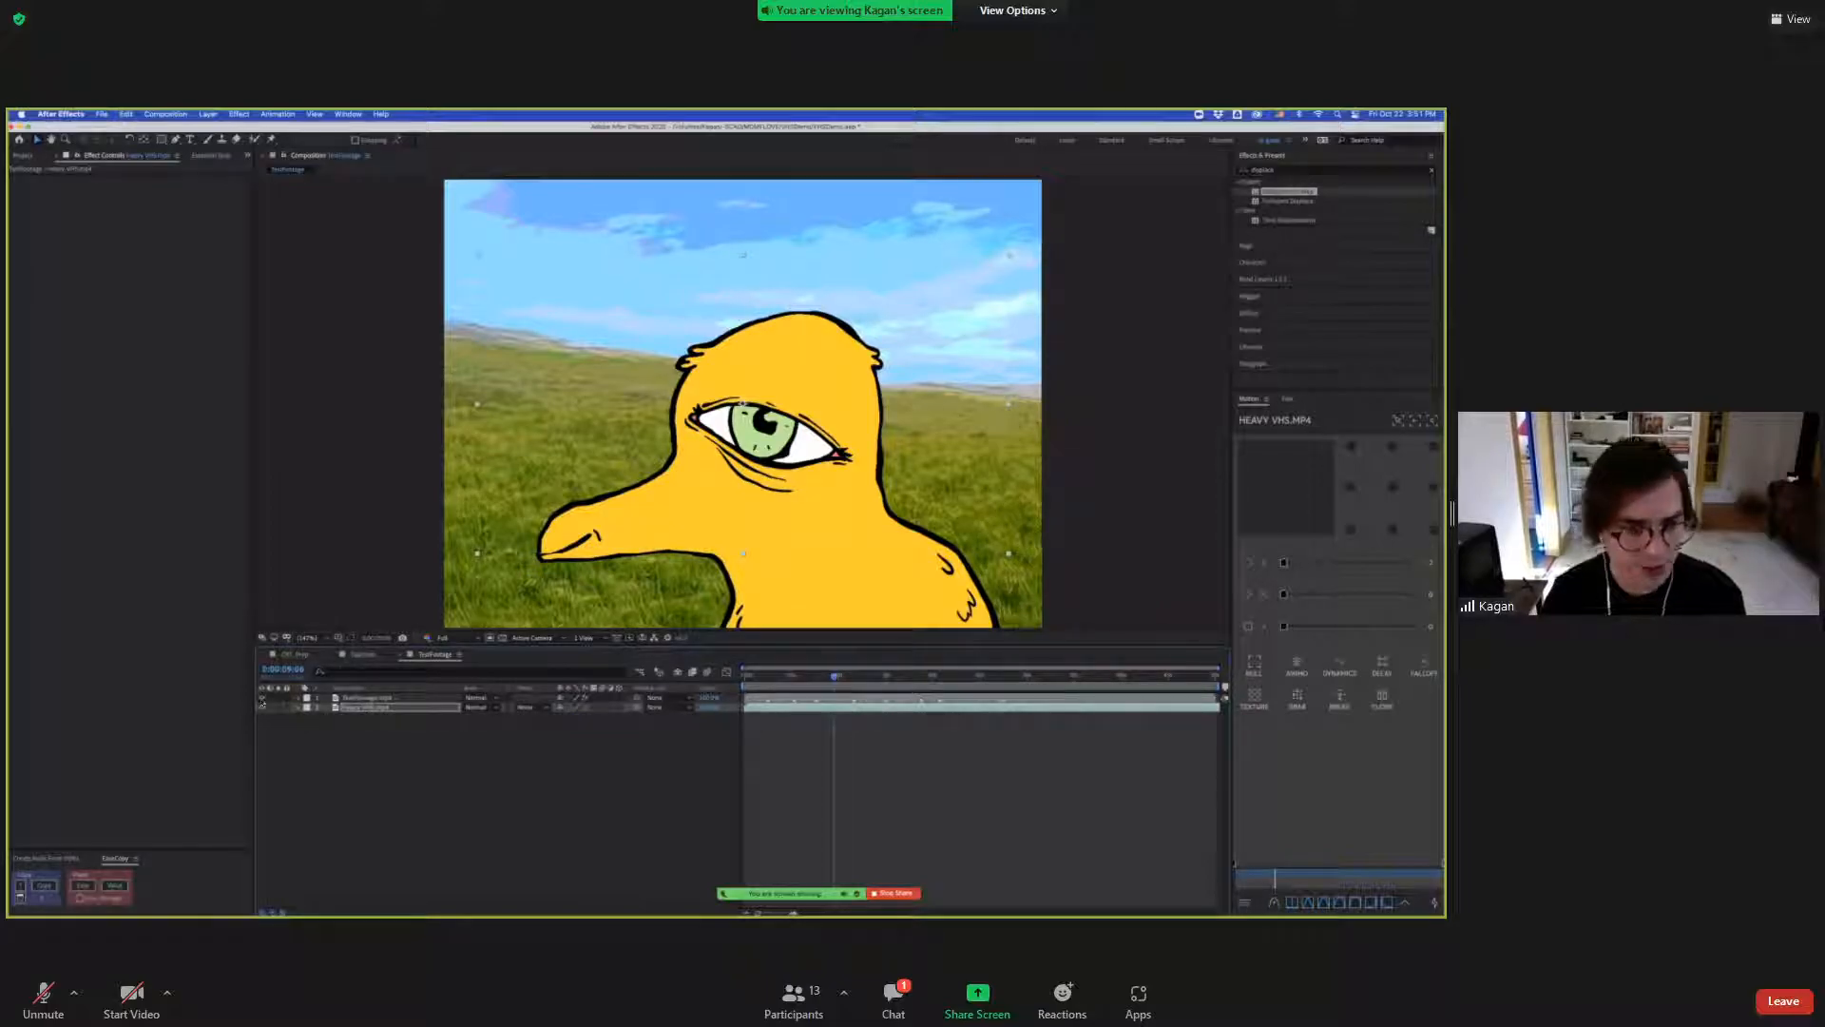
pyautogui.click(262, 698)
pyautogui.click(261, 698)
pyautogui.click(262, 697)
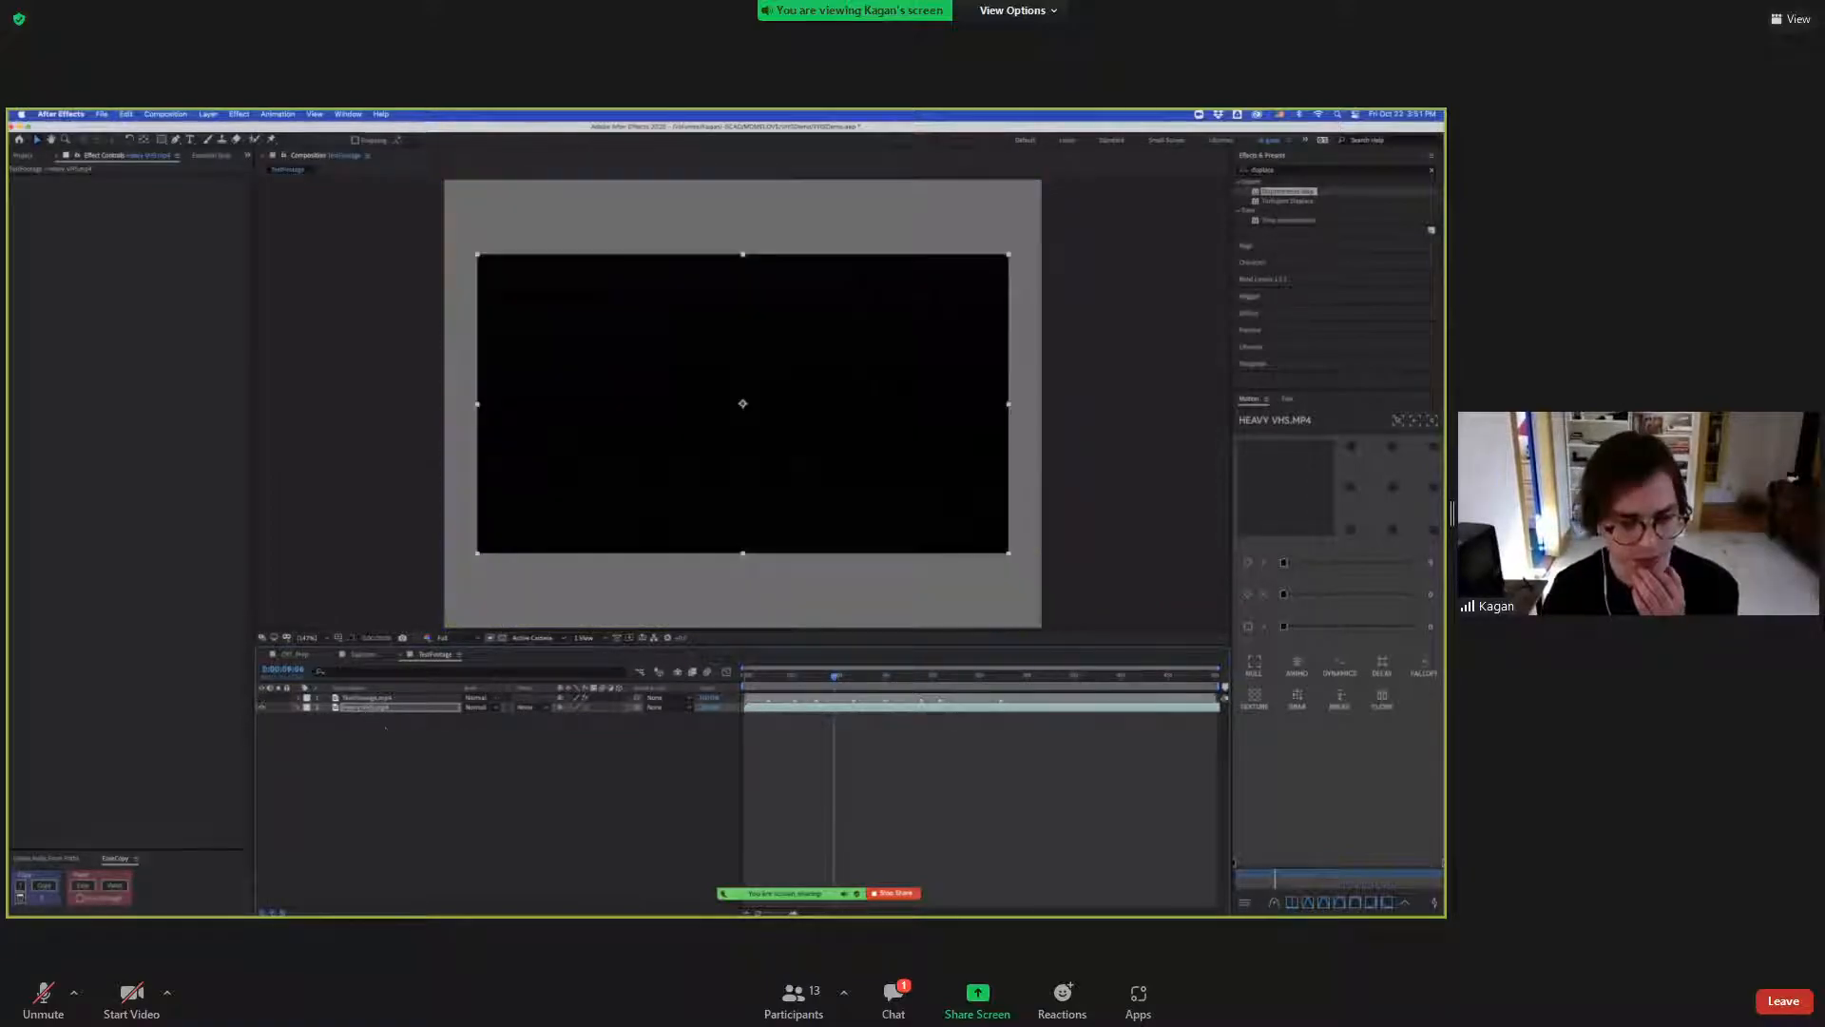
# Pre-compose the Heavy VHS.mp4 layer as "Heavy VHS Precomp" and open the new composition.
pyautogui.rightClick(366, 707)
pyautogui.click(412, 852)
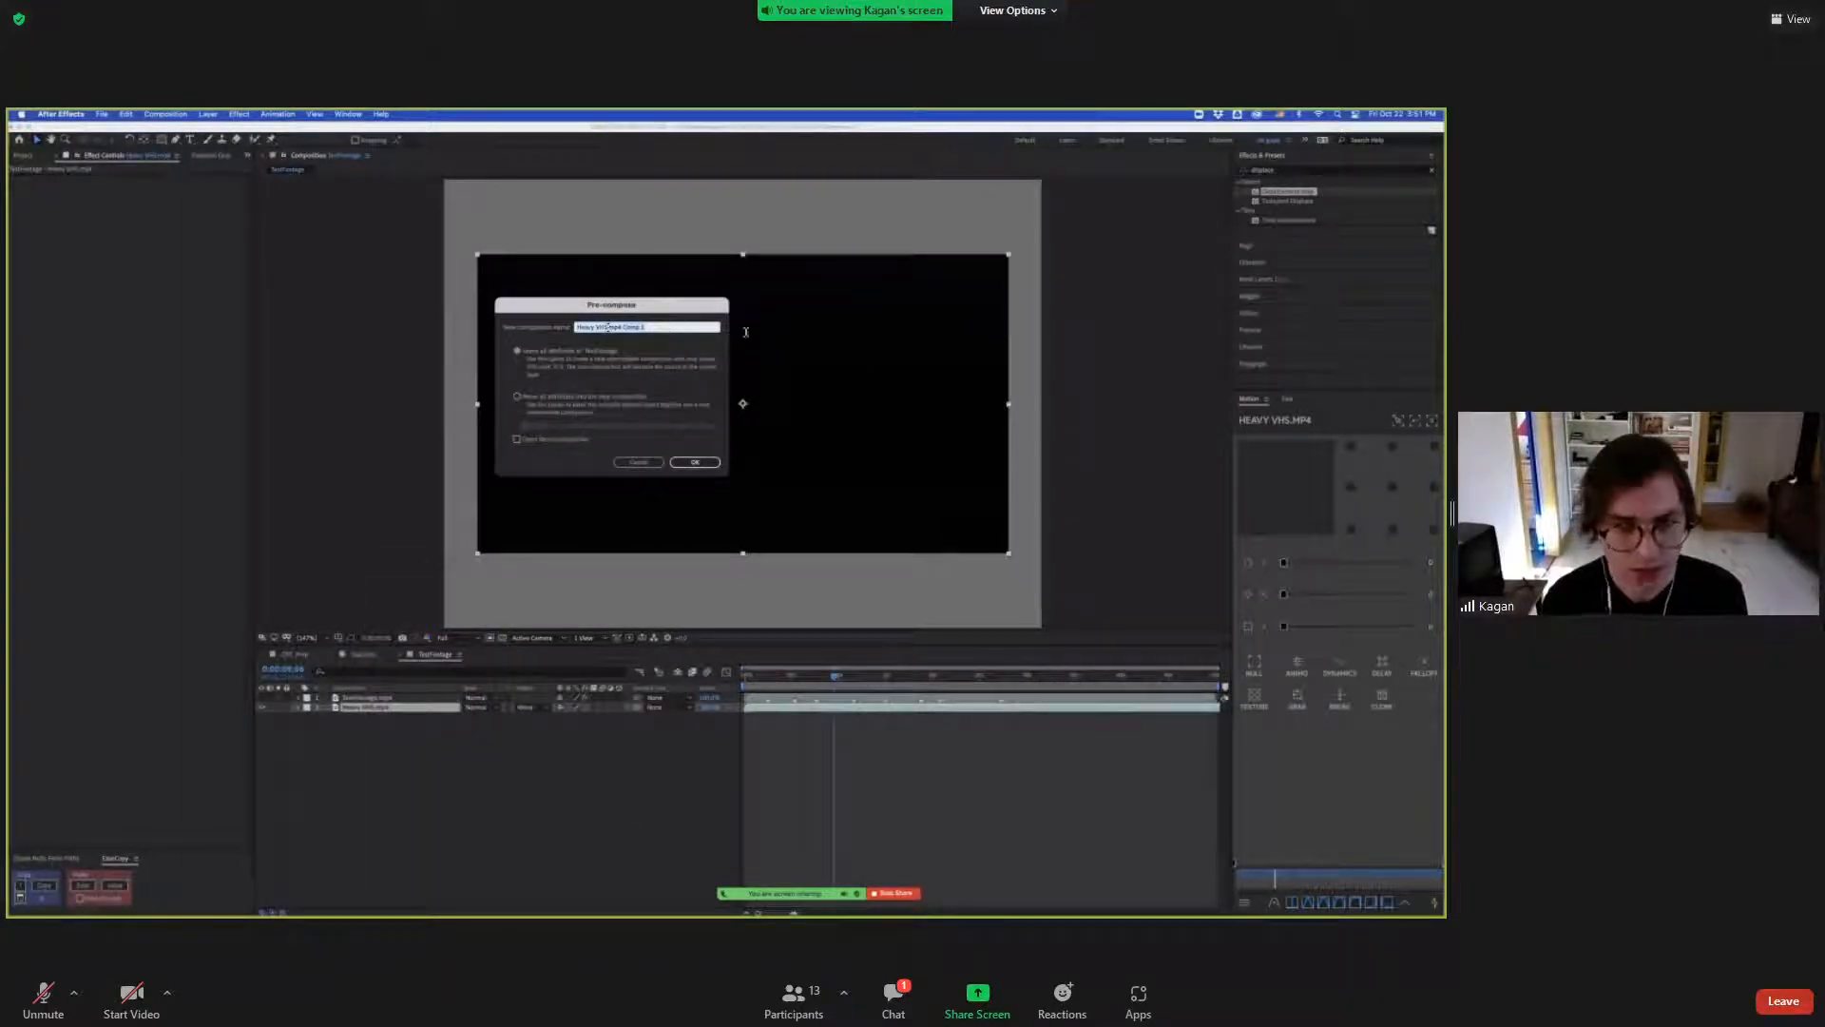
pyautogui.write('Precomp')
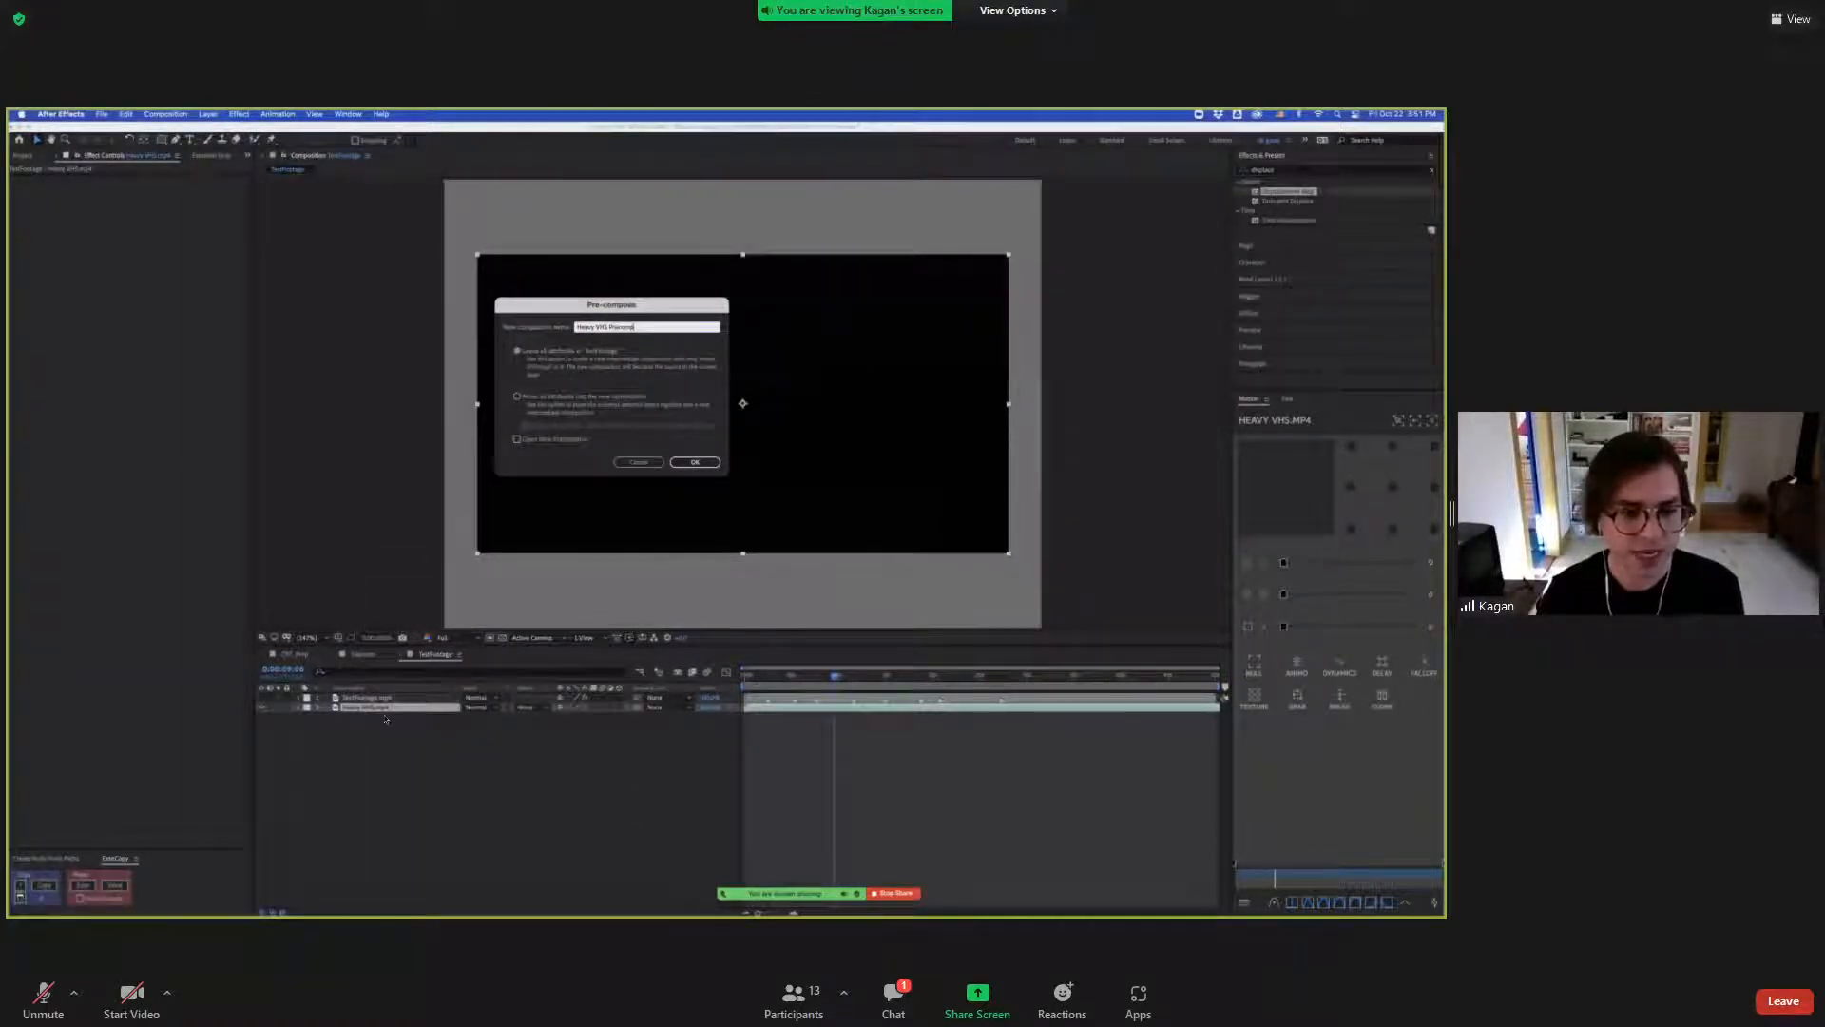
pyautogui.press('Return')
pyautogui.doubleClick(653, 469)
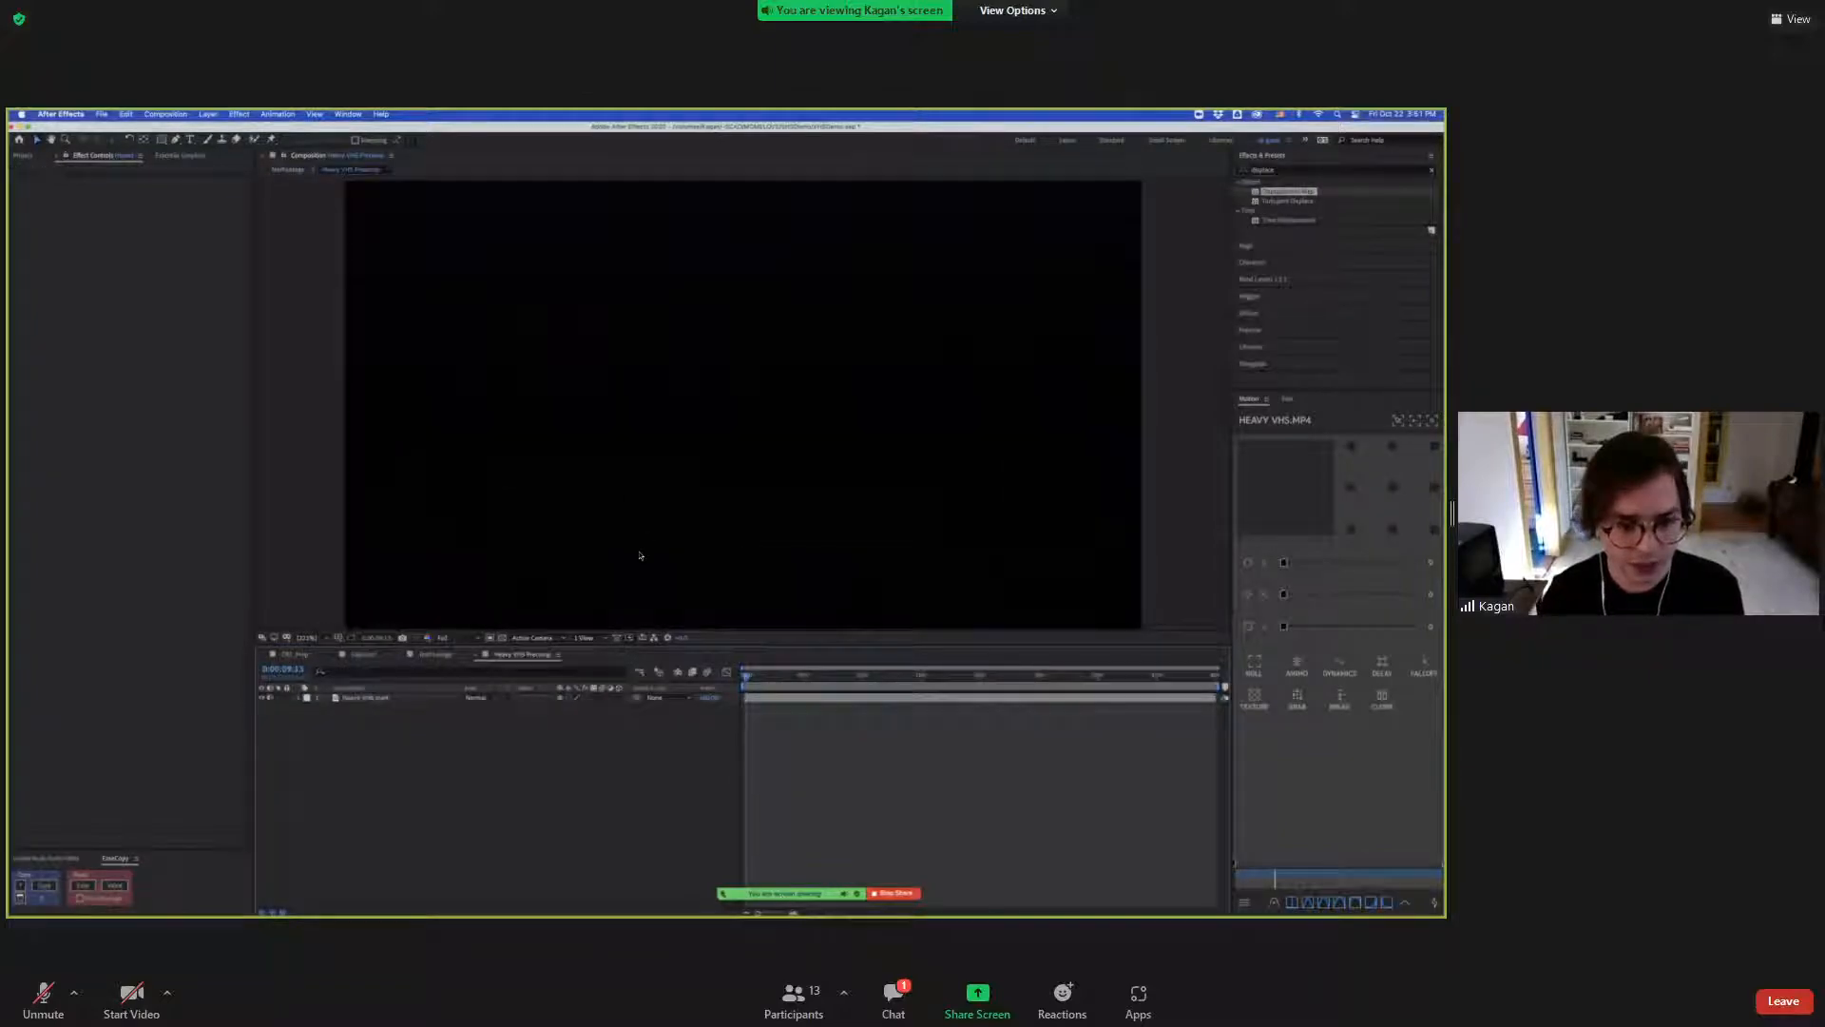
# Check the TestFootage composition's settings and resize Heavy VHS Precomp to match, with a width of 1440 px and the same height.
pyautogui.click(439, 654)
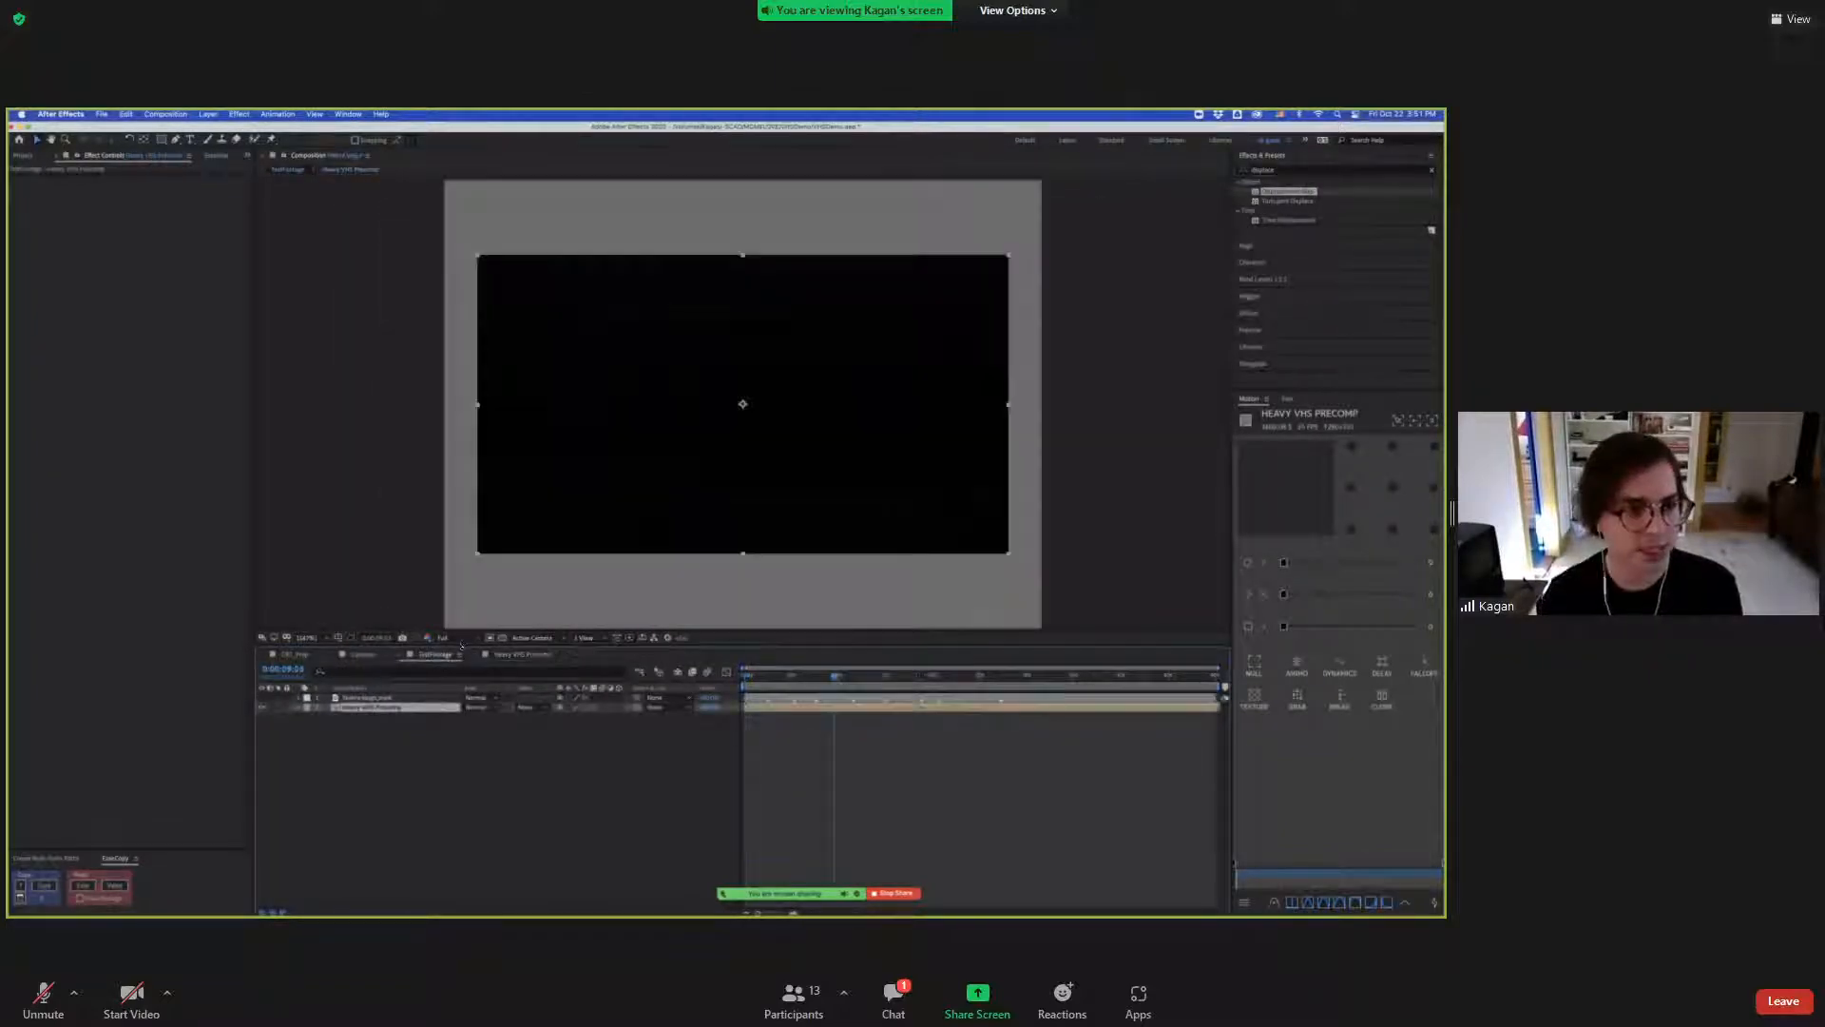
pyautogui.press('super+k')
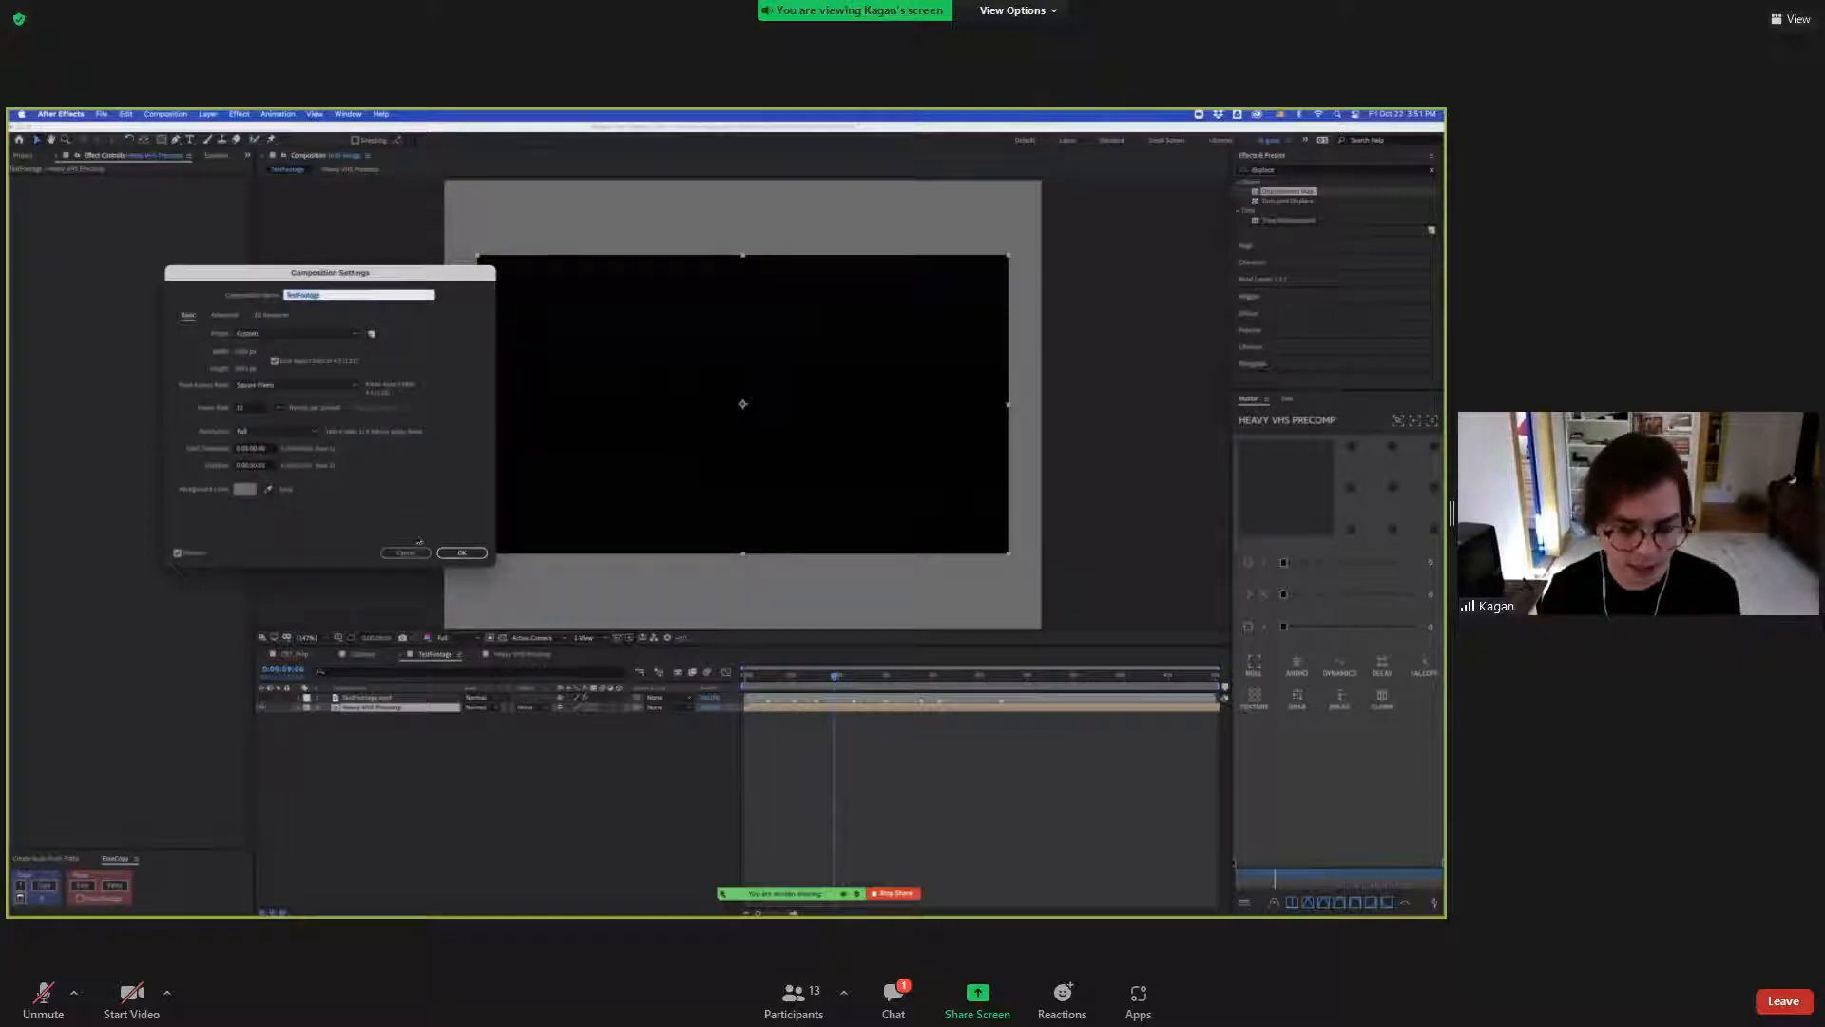
pyautogui.click(406, 552)
pyautogui.click(528, 654)
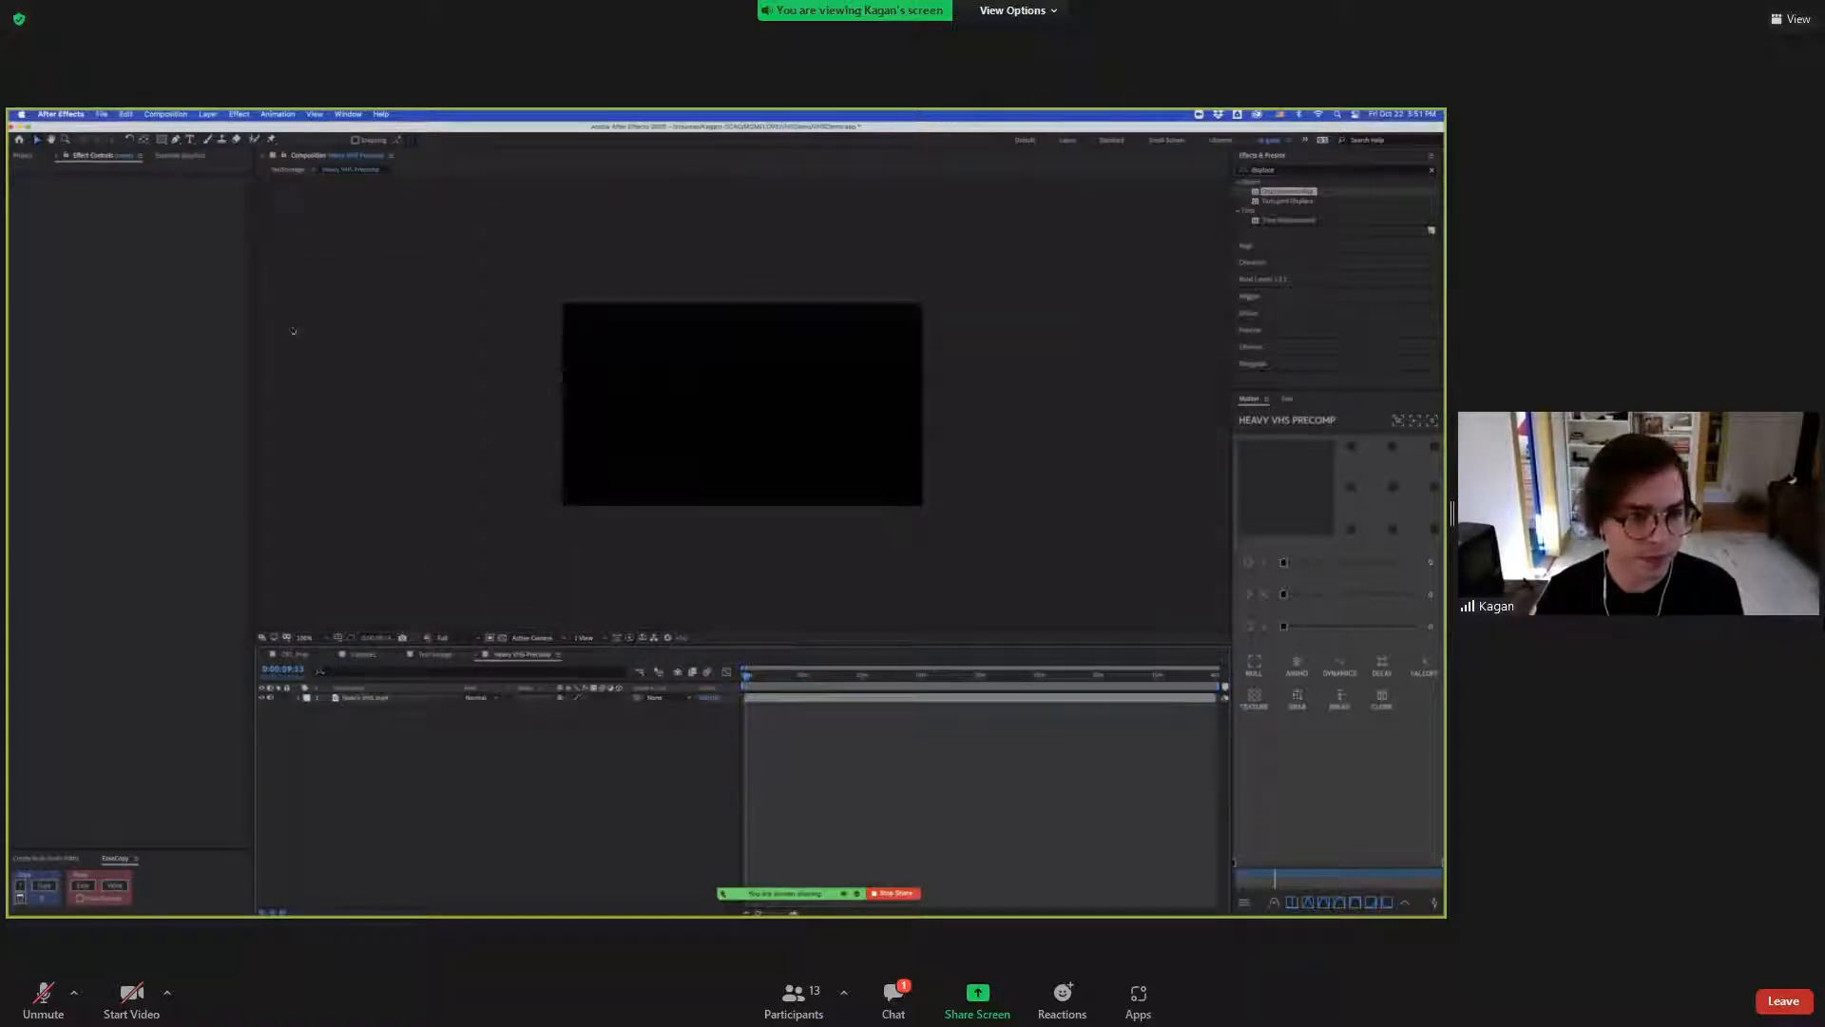
pyautogui.press('super+k')
pyautogui.click(243, 352)
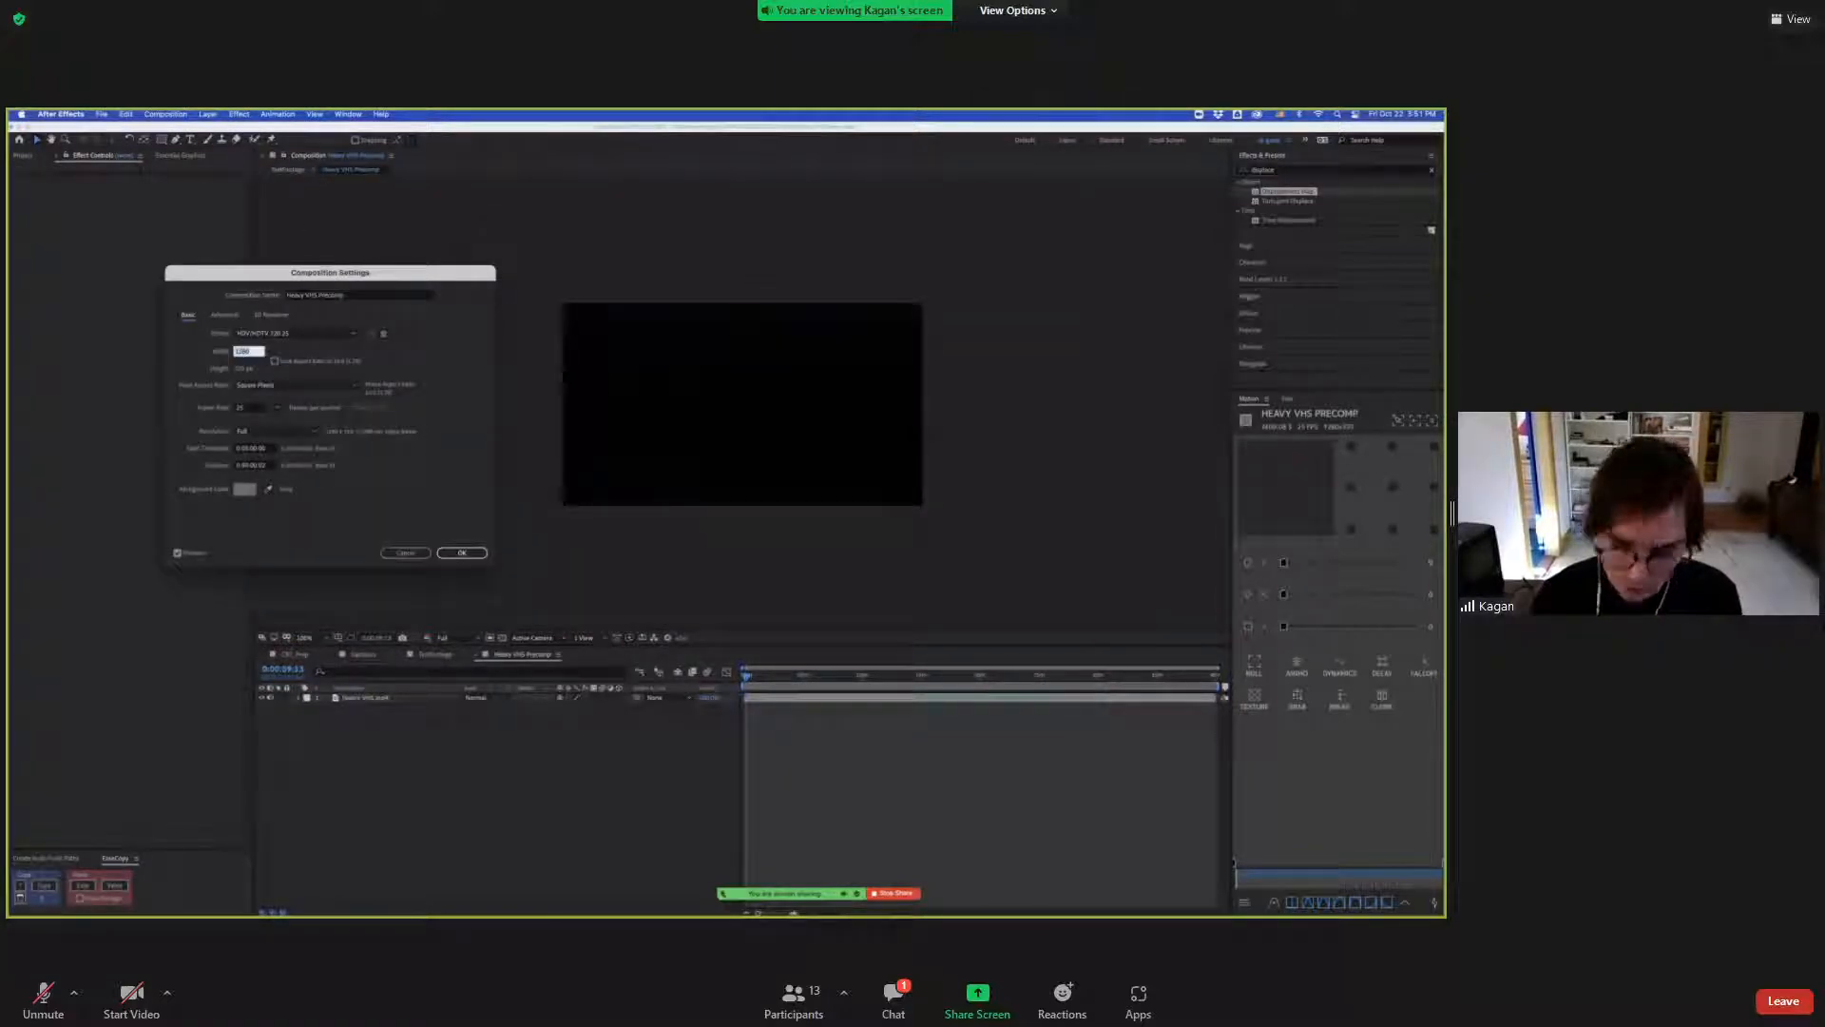
pyautogui.write('1440')
pyautogui.press('Tab')
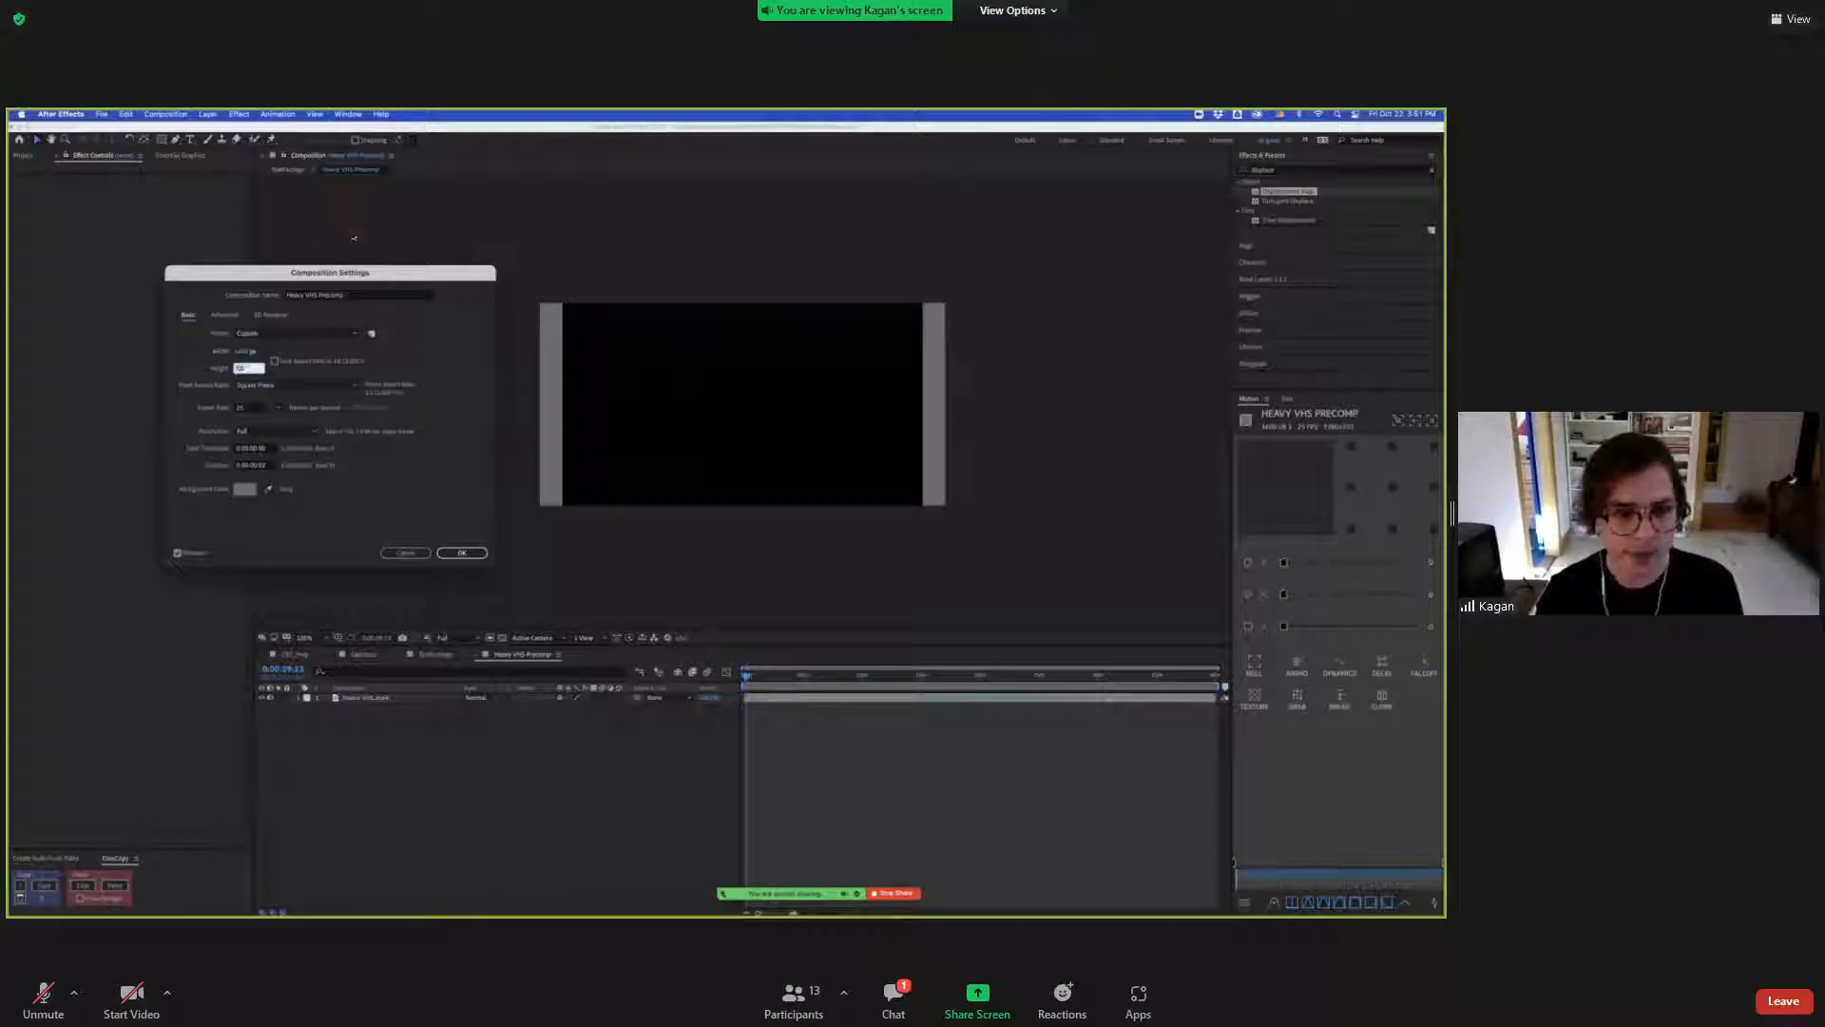
pyautogui.press('Return')
# Unlink the scale of the Heavy VHS.mp4 layer and stretch its width and height separately to fill the precomp frame.
pyautogui.click(361, 699)
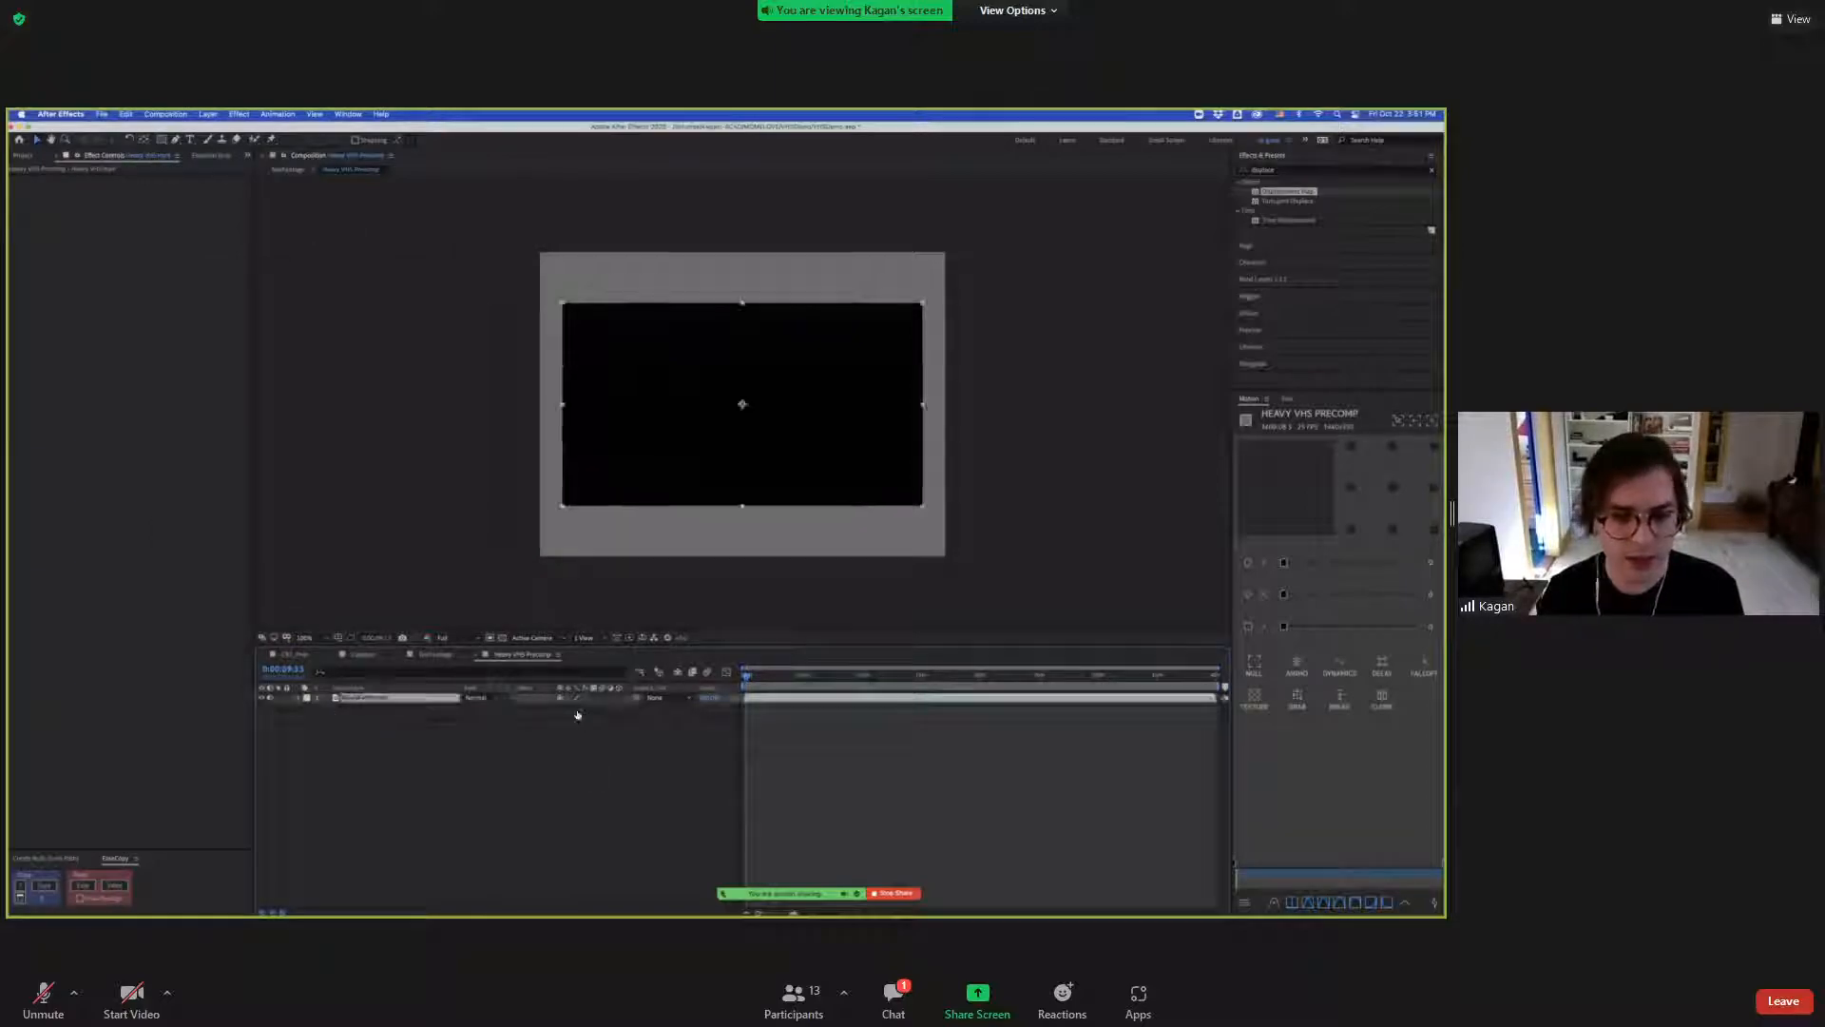
pyautogui.press('s')
pyautogui.click(562, 709)
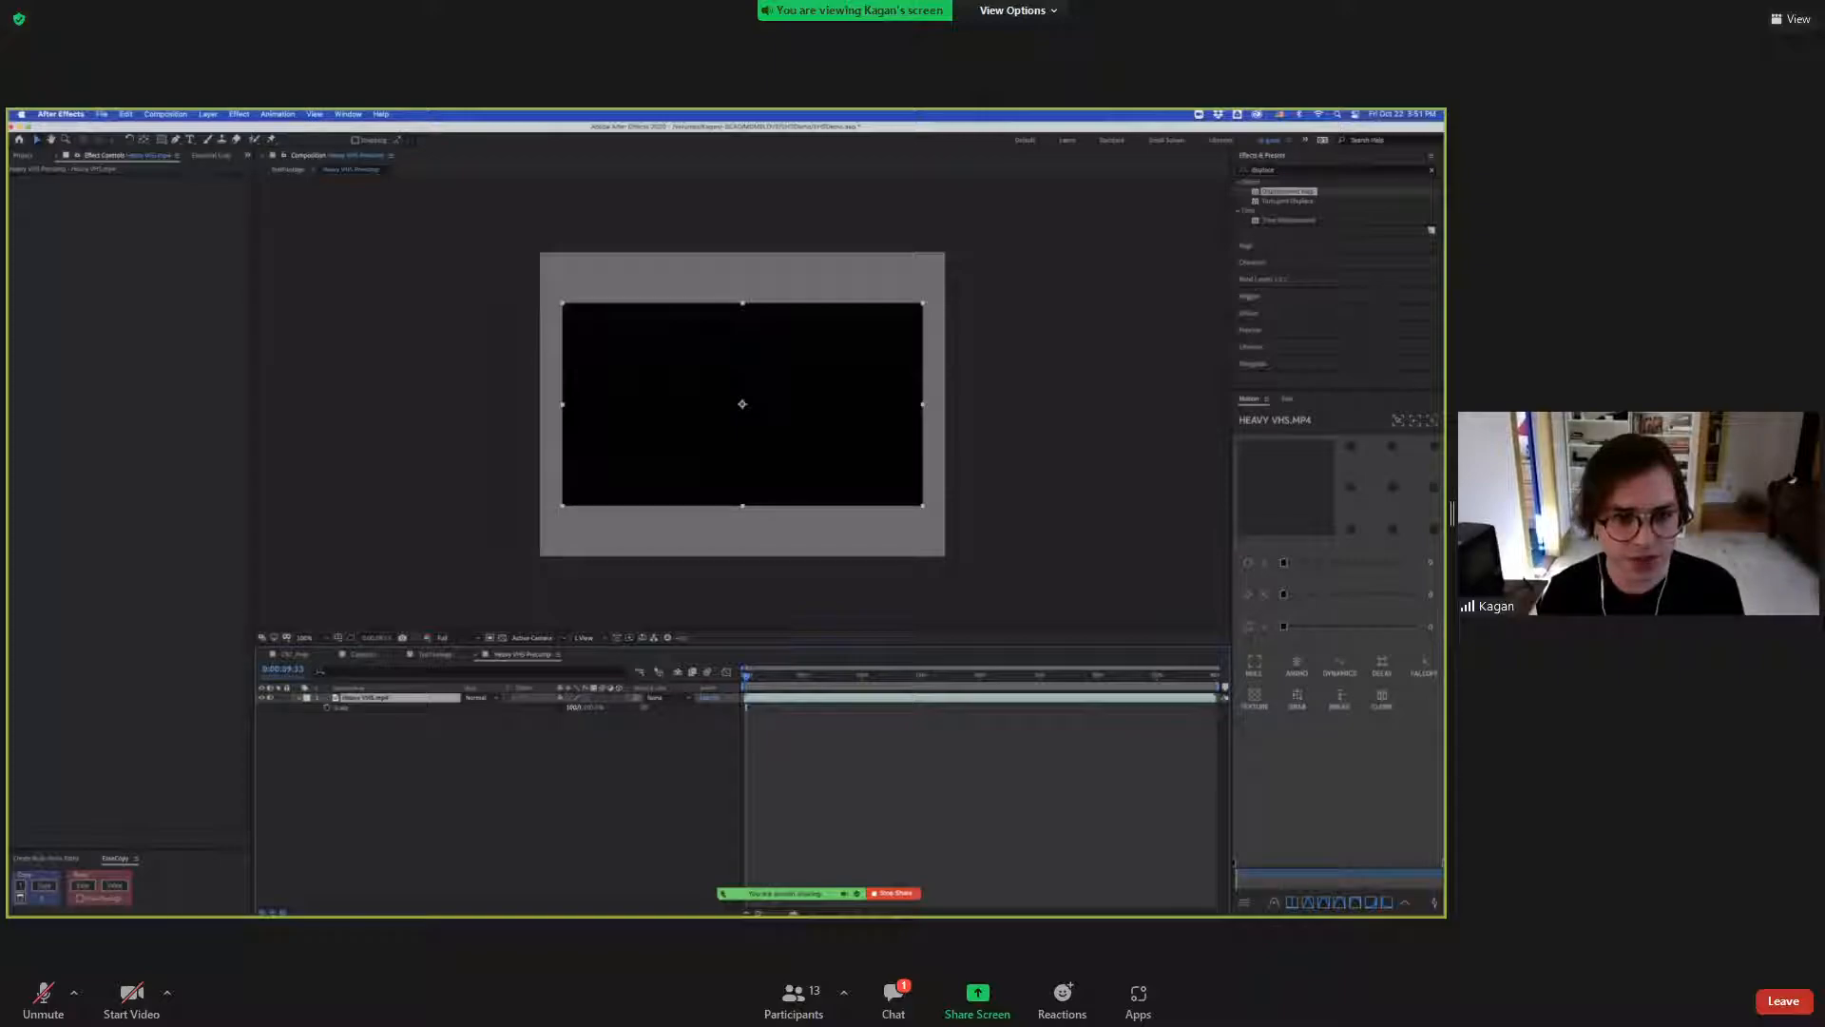
pyautogui.moveTo(572, 708); pyautogui.dragTo(632, 720)
pyautogui.click(597, 710)
pyautogui.click(597, 722)
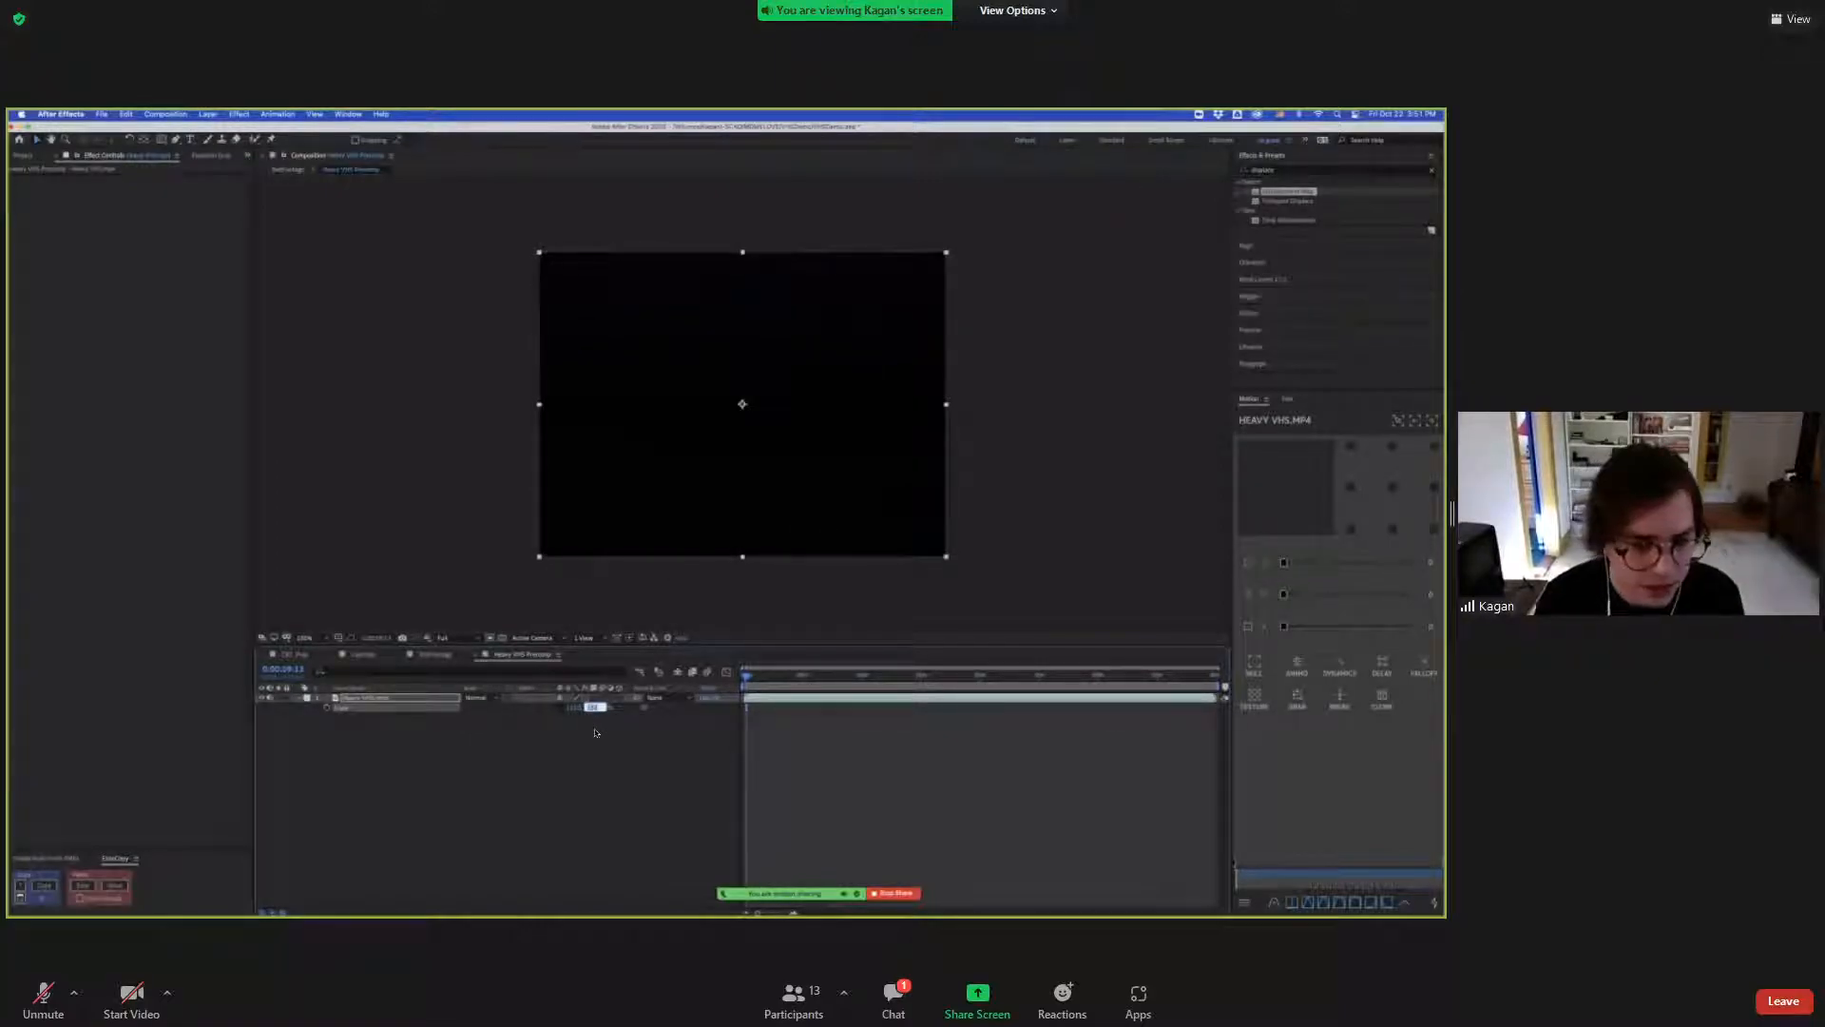
pyautogui.click(498, 669)
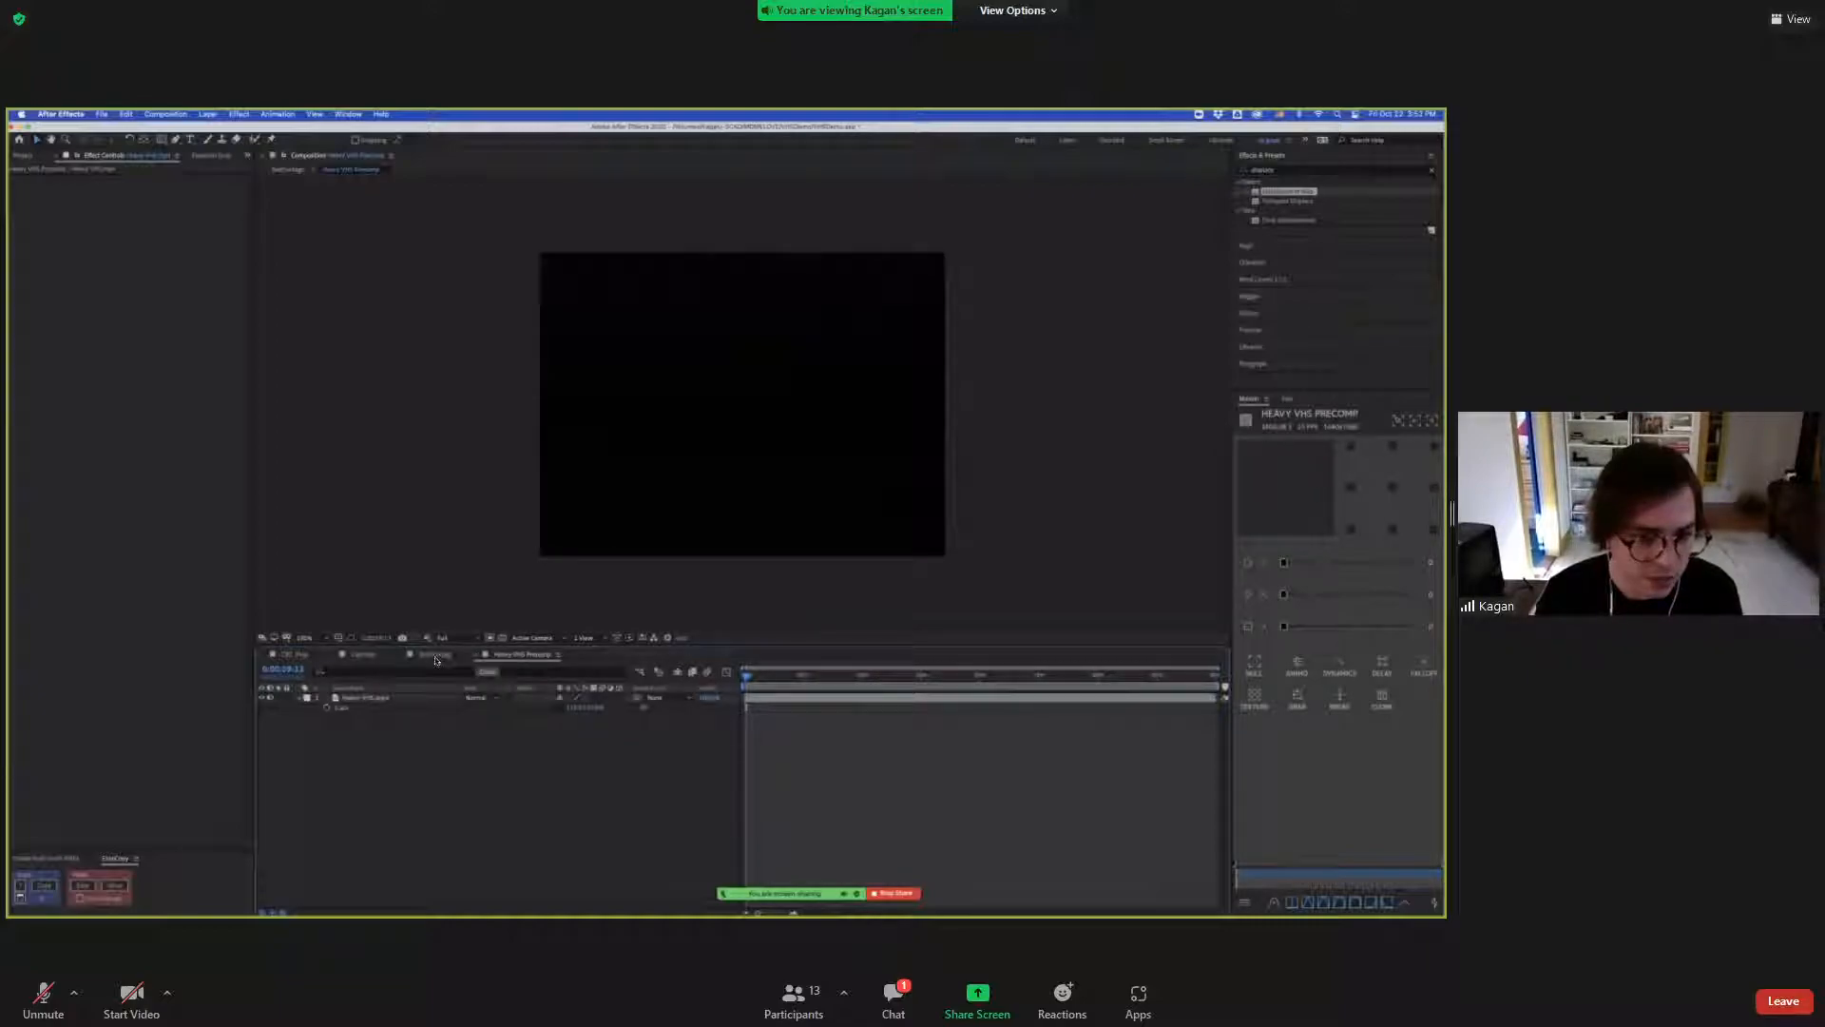
# Show TestFootage.mp4 again in the TestFootage composition and check that its Displacement Map uses Heavy VHS Precomp as the map layer.
pyautogui.click(475, 654)
pyautogui.click(368, 698)
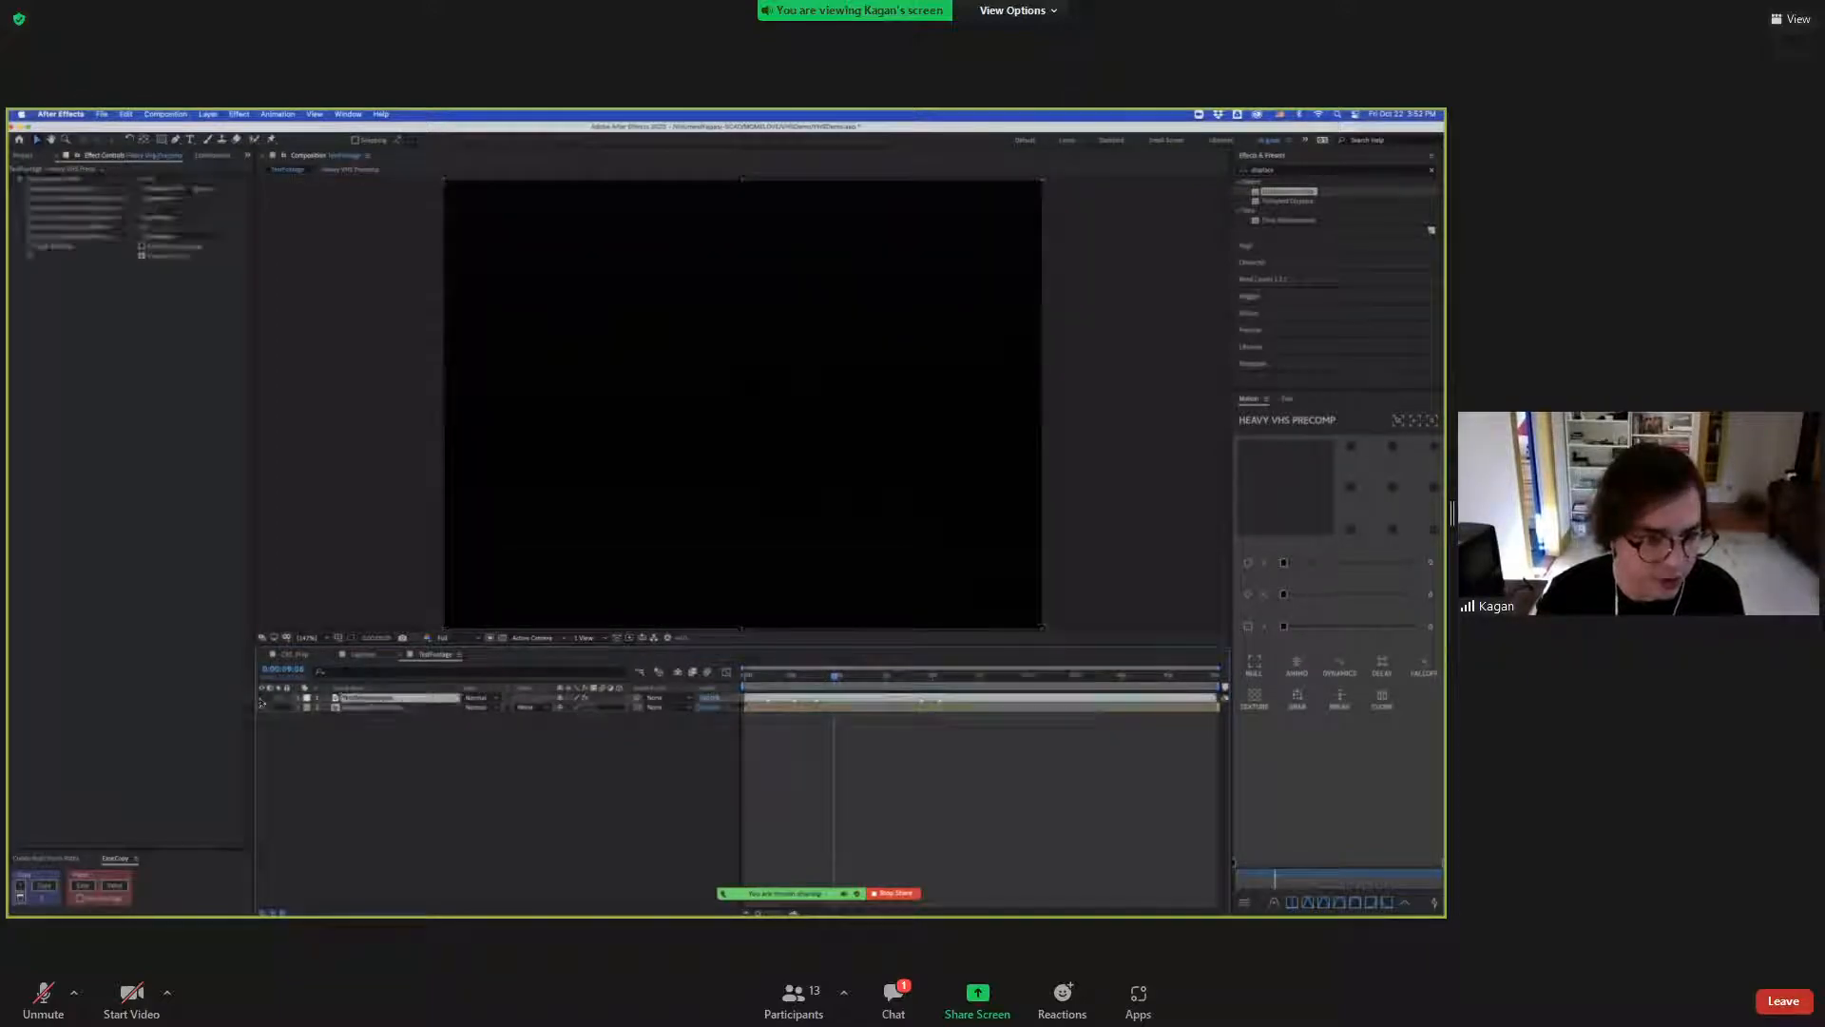
pyautogui.click(263, 698)
pyautogui.click(373, 707)
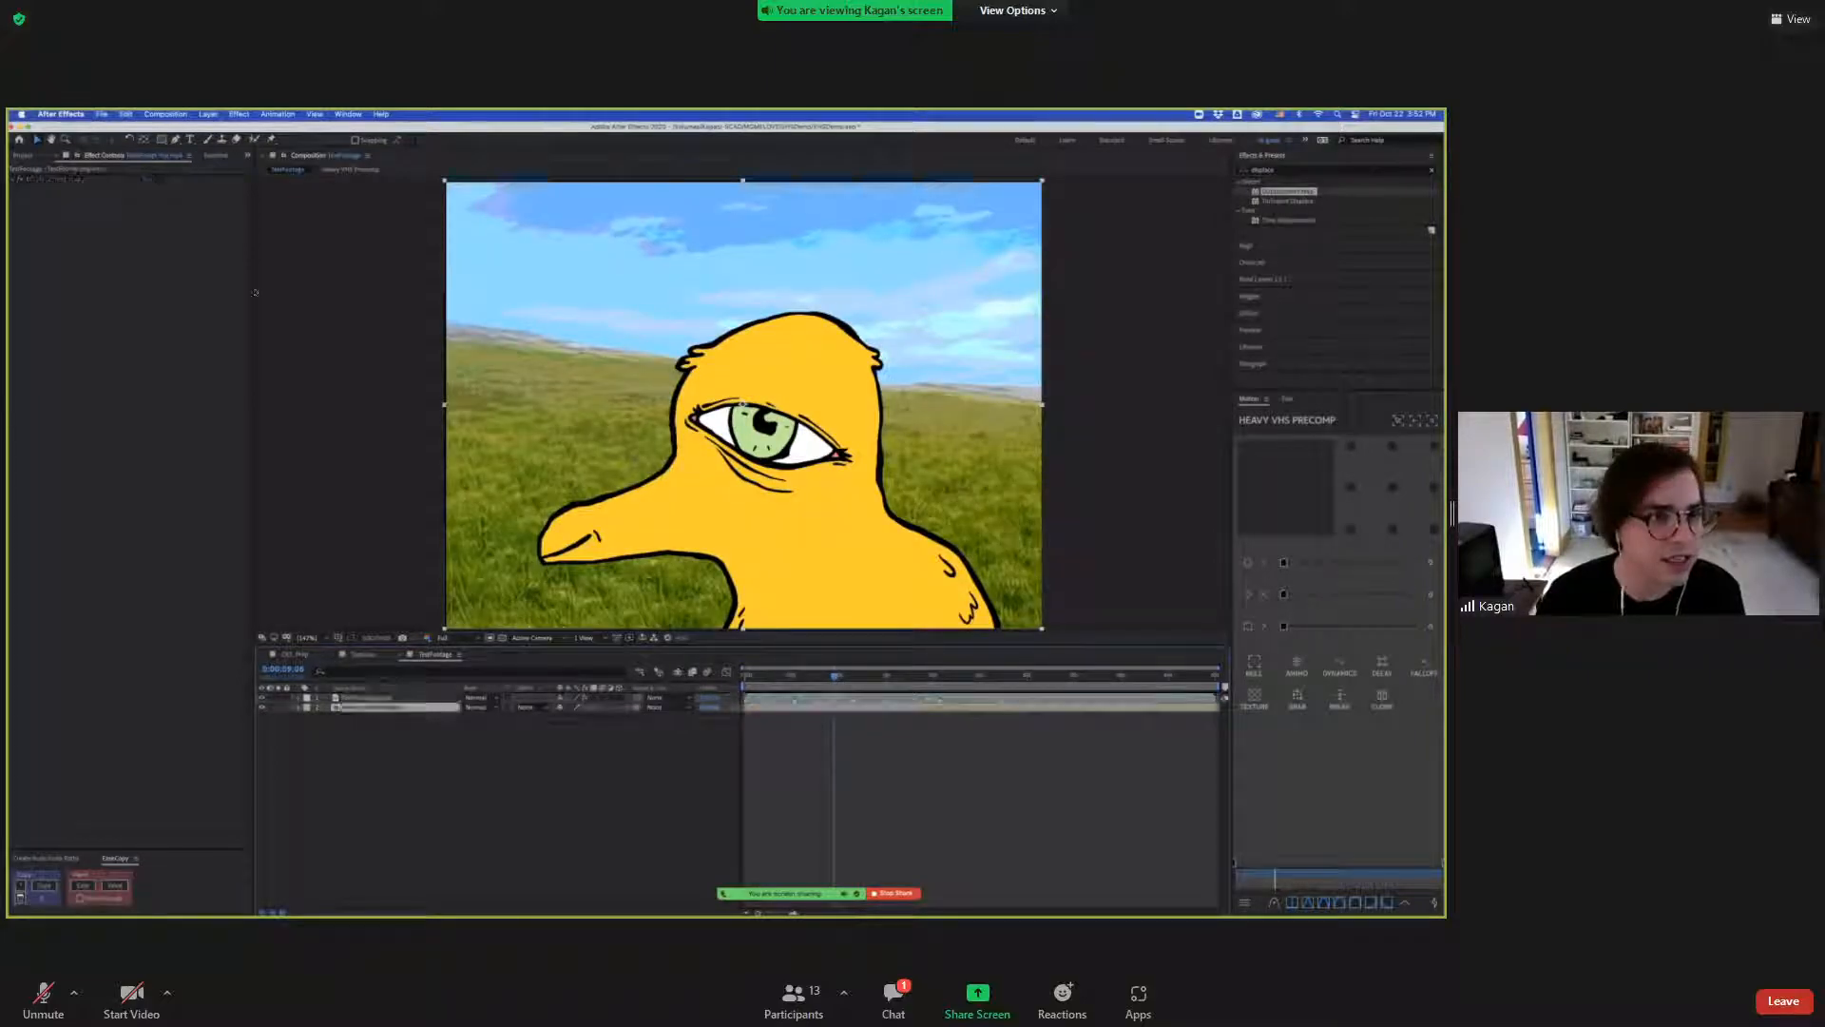
pyautogui.click(369, 697)
pyautogui.click(176, 192)
pyautogui.click(180, 235)
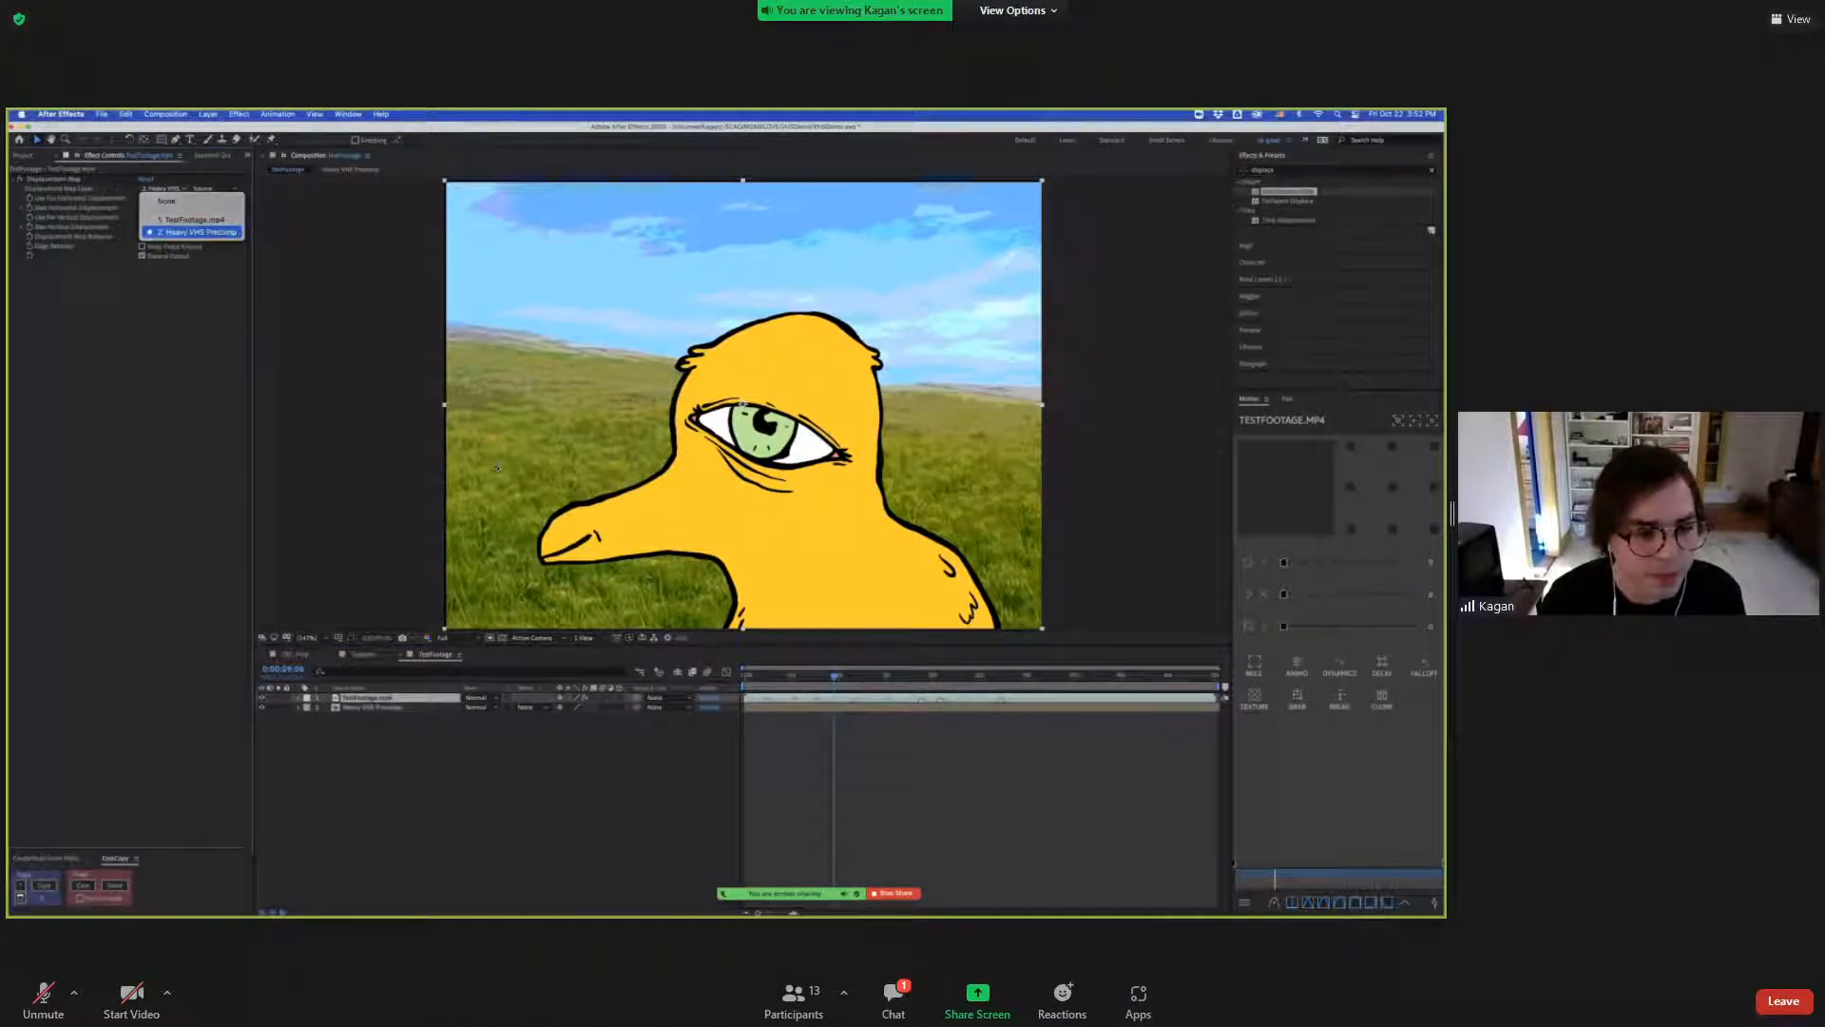
pyautogui.click(544, 820)
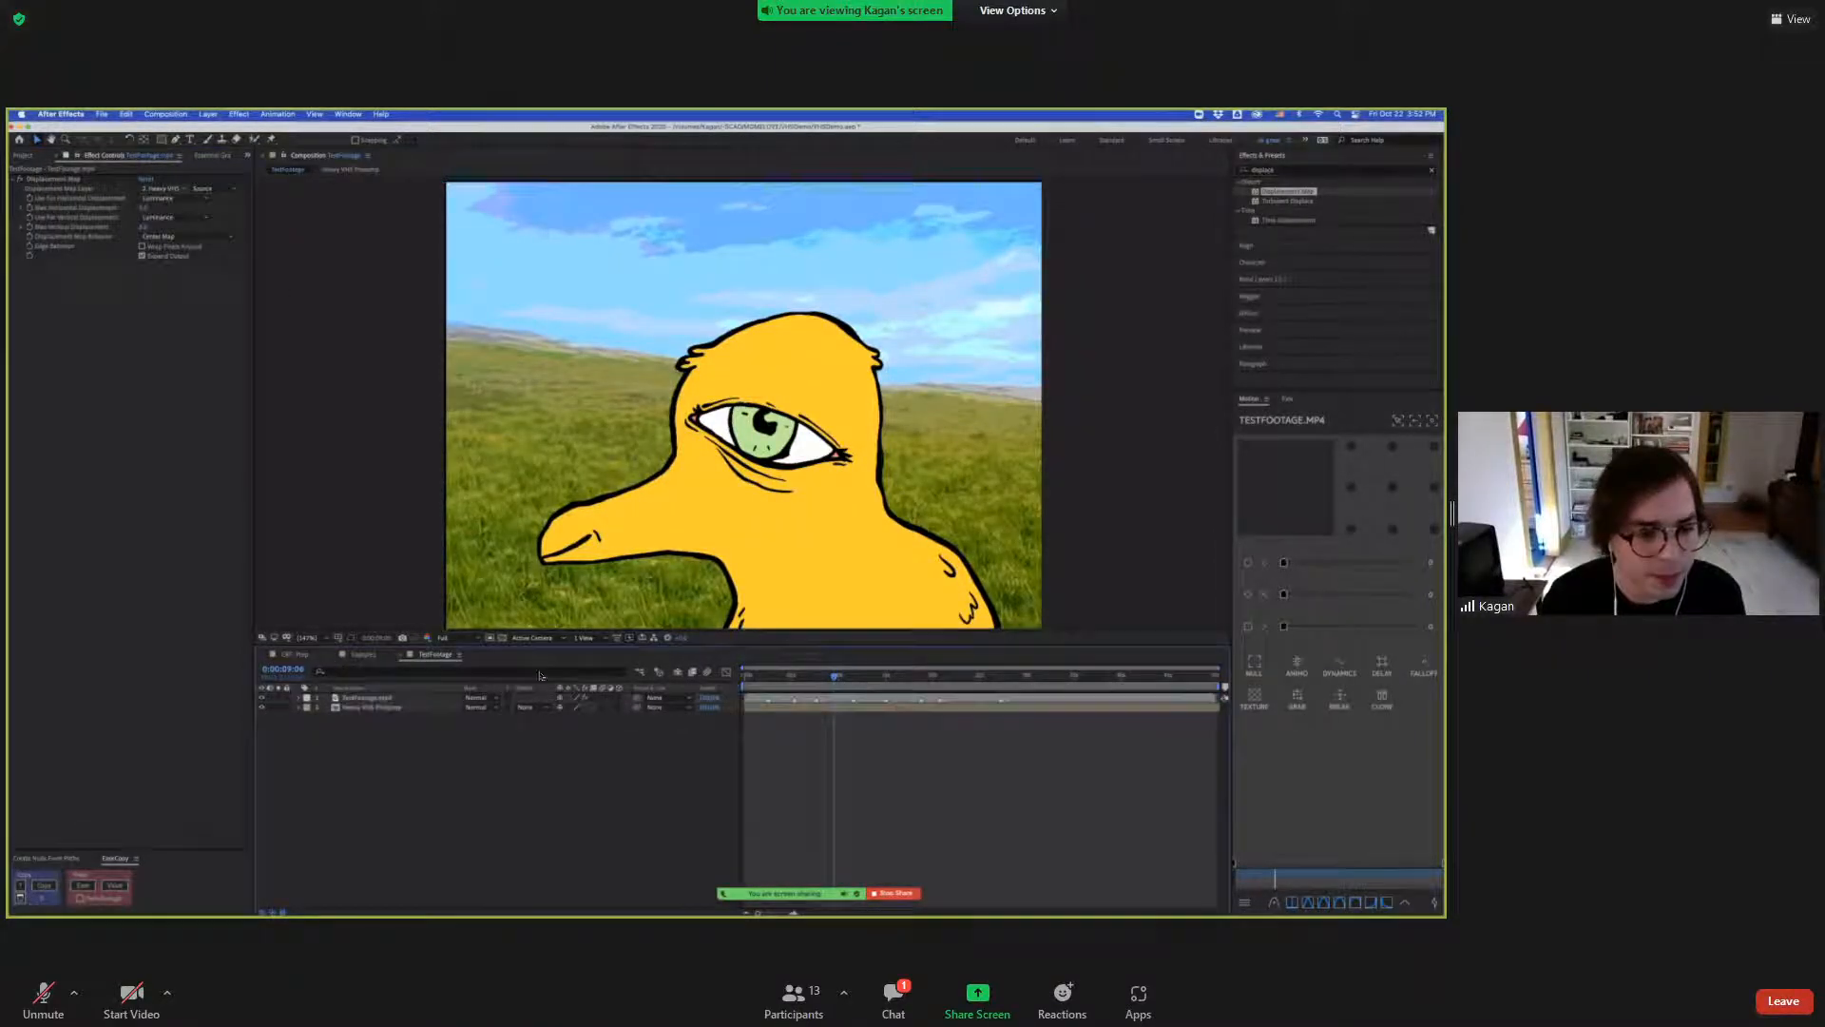
# Compare the displaced TestFootage.mp4 with Wrap Pixels Around on and off, leaving the option off.
pyautogui.click(357, 698)
pyautogui.click(181, 249)
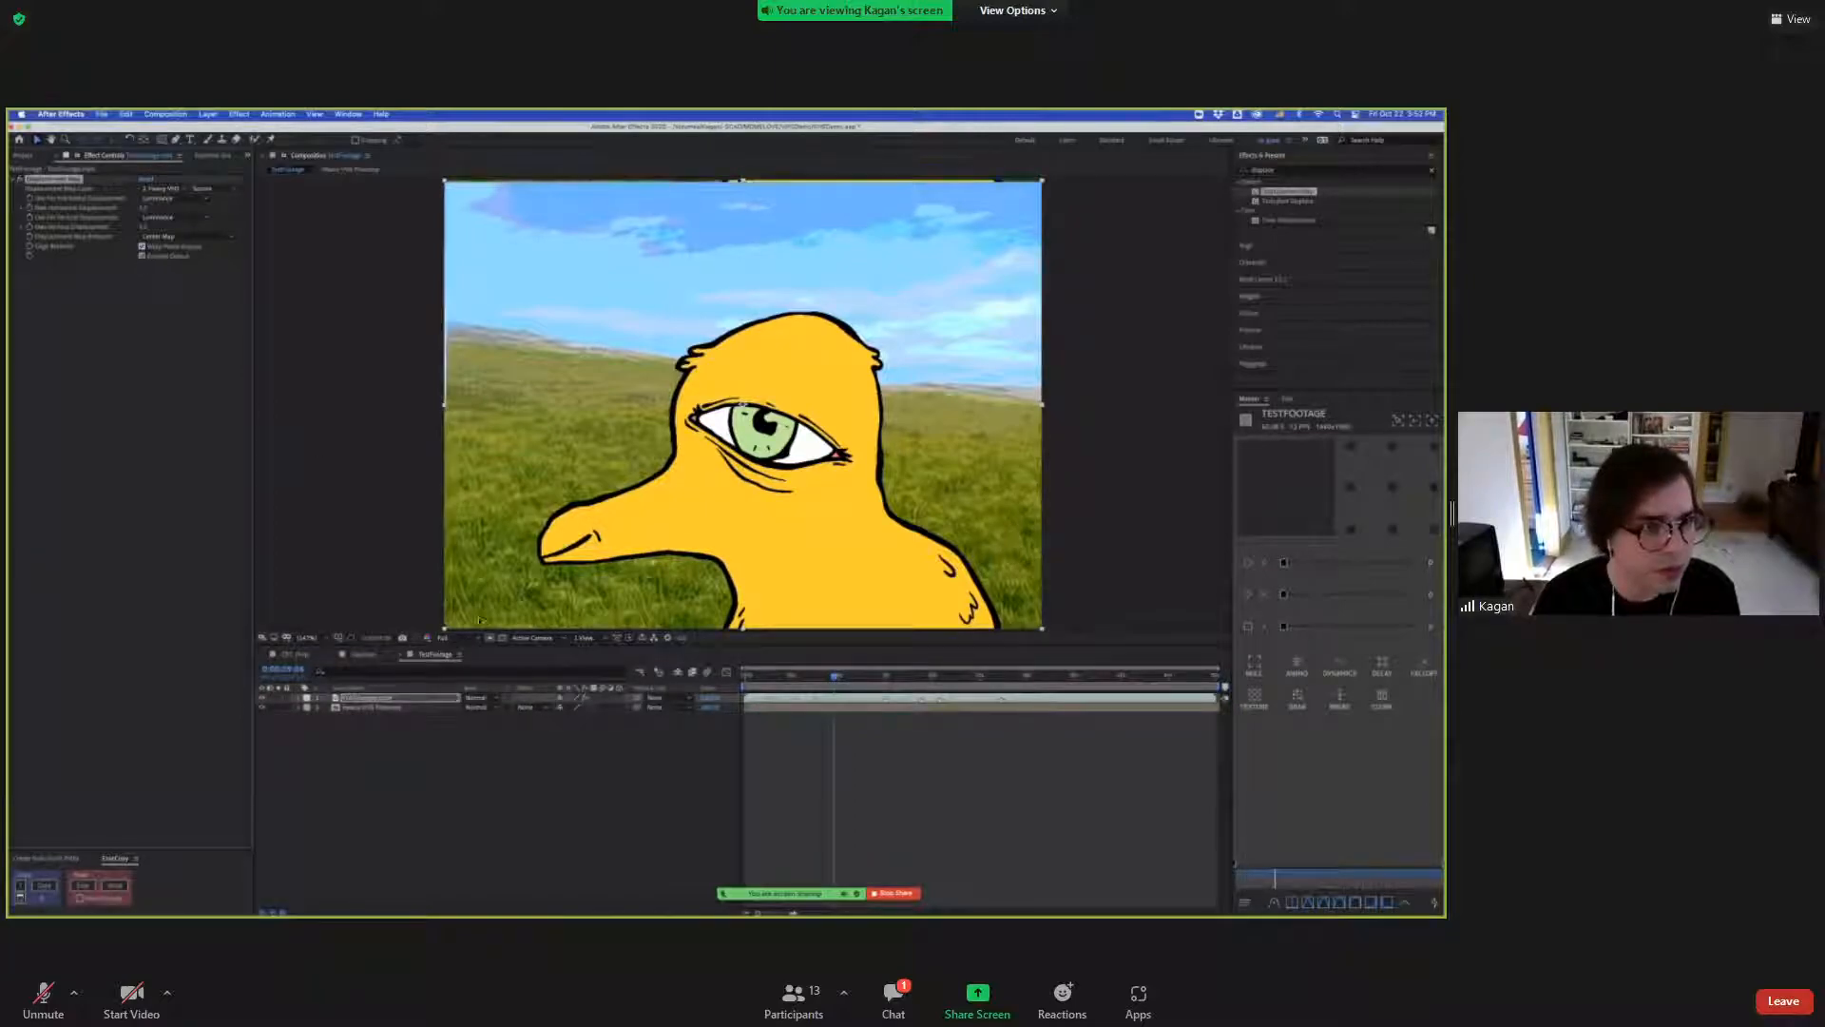
pyautogui.click(143, 247)
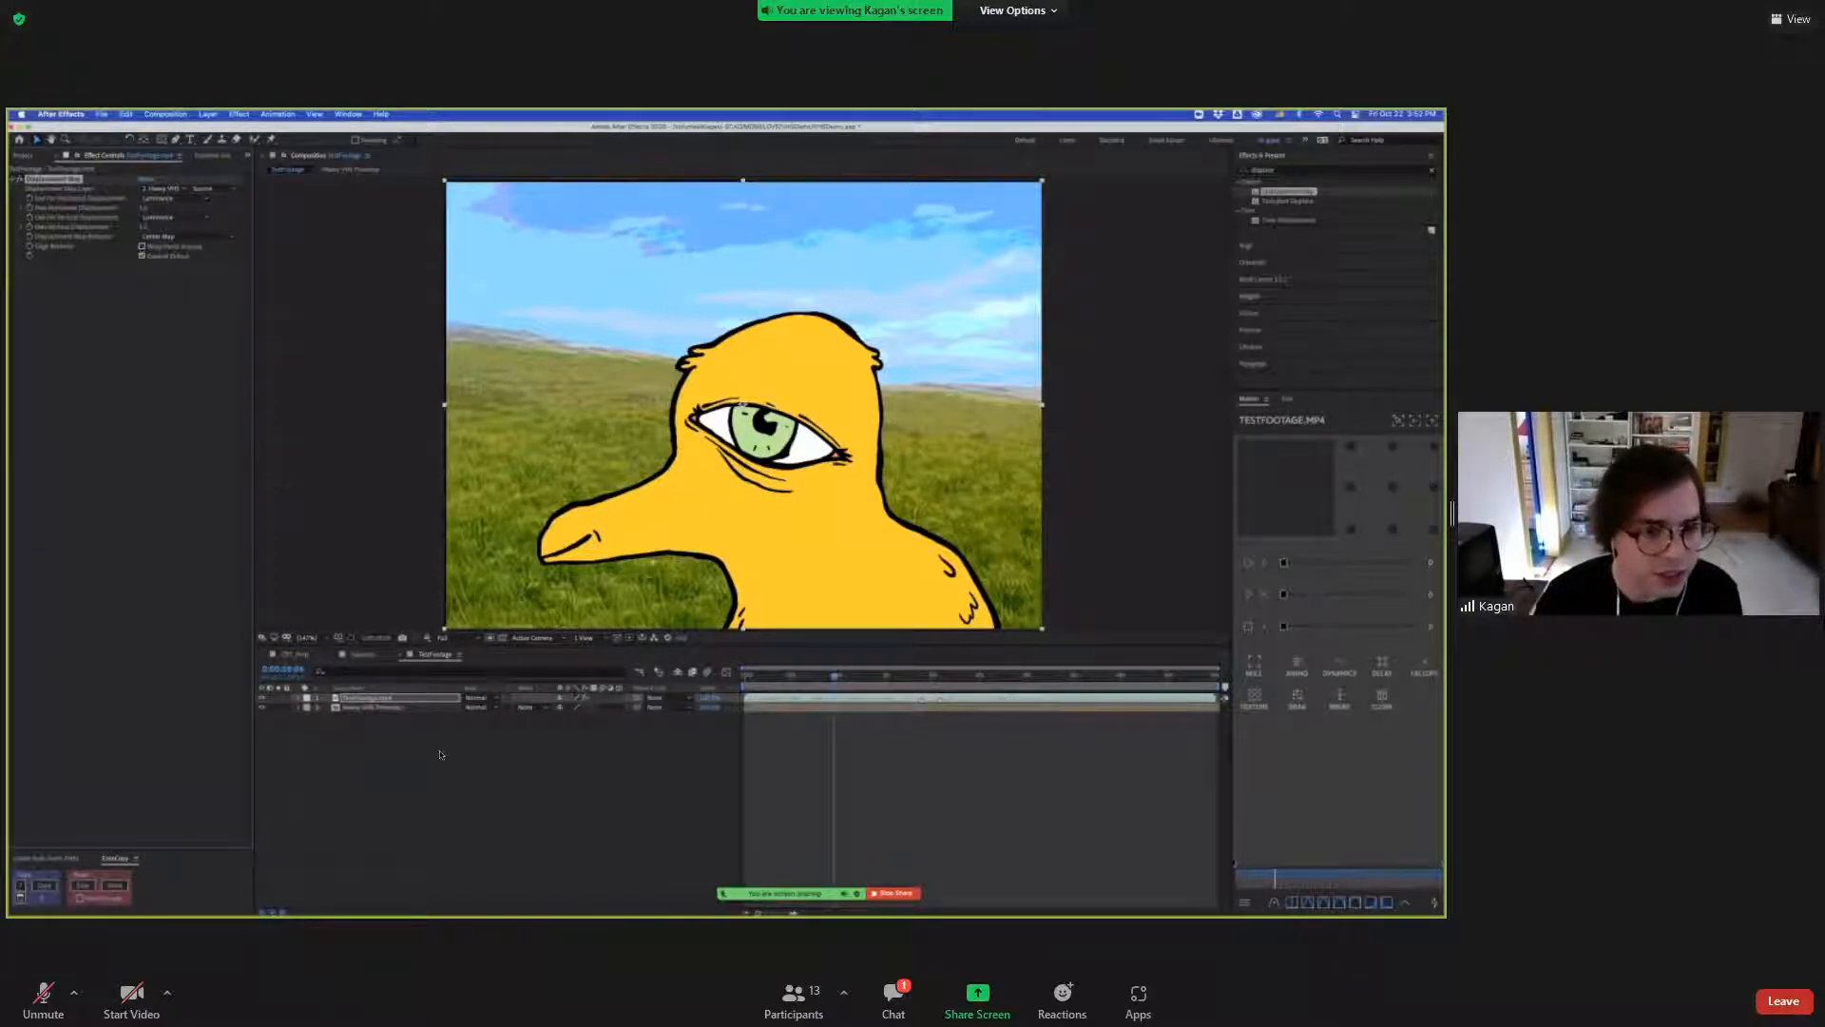
# Open Heavy VHS Precomp and slightly enlarge the scale of the Heavy VHS.mp4 layer beyond the frame edges.
pyautogui.click(370, 712)
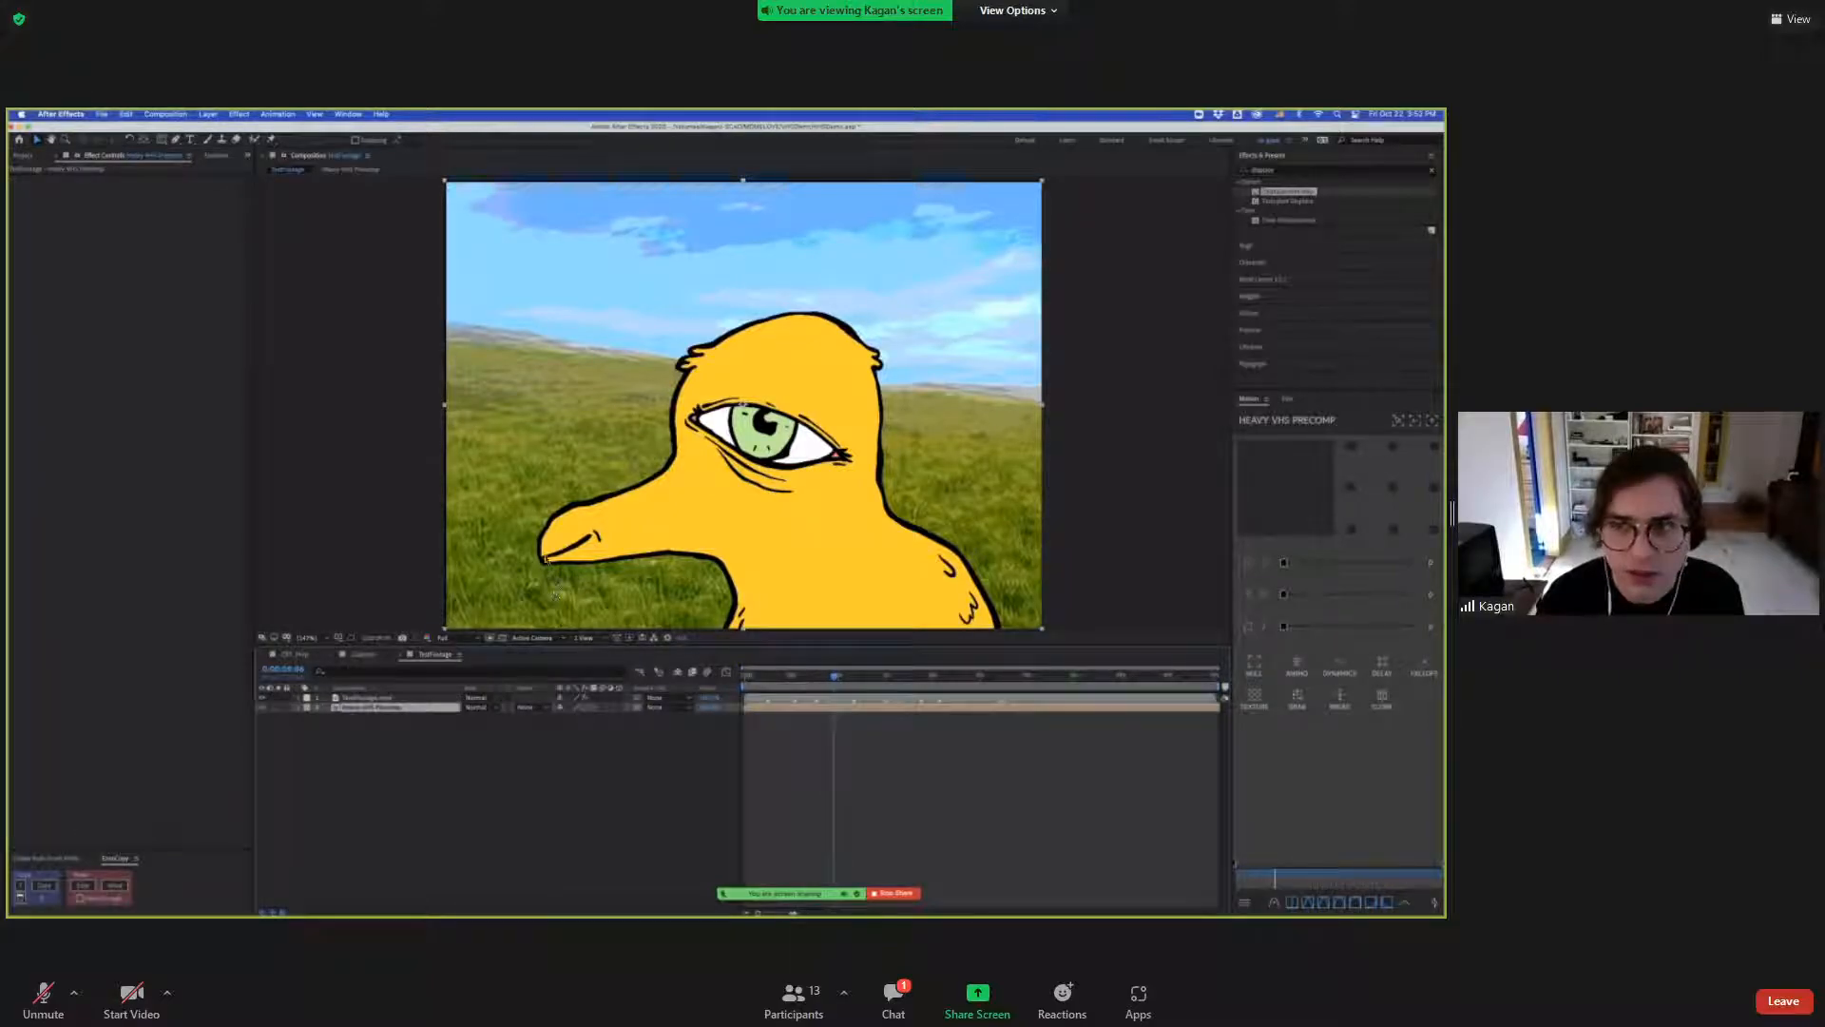
pyautogui.scroll(-1, 547, 561)
pyautogui.scroll(2, 551, 566)
pyautogui.scroll(-1, 552, 569)
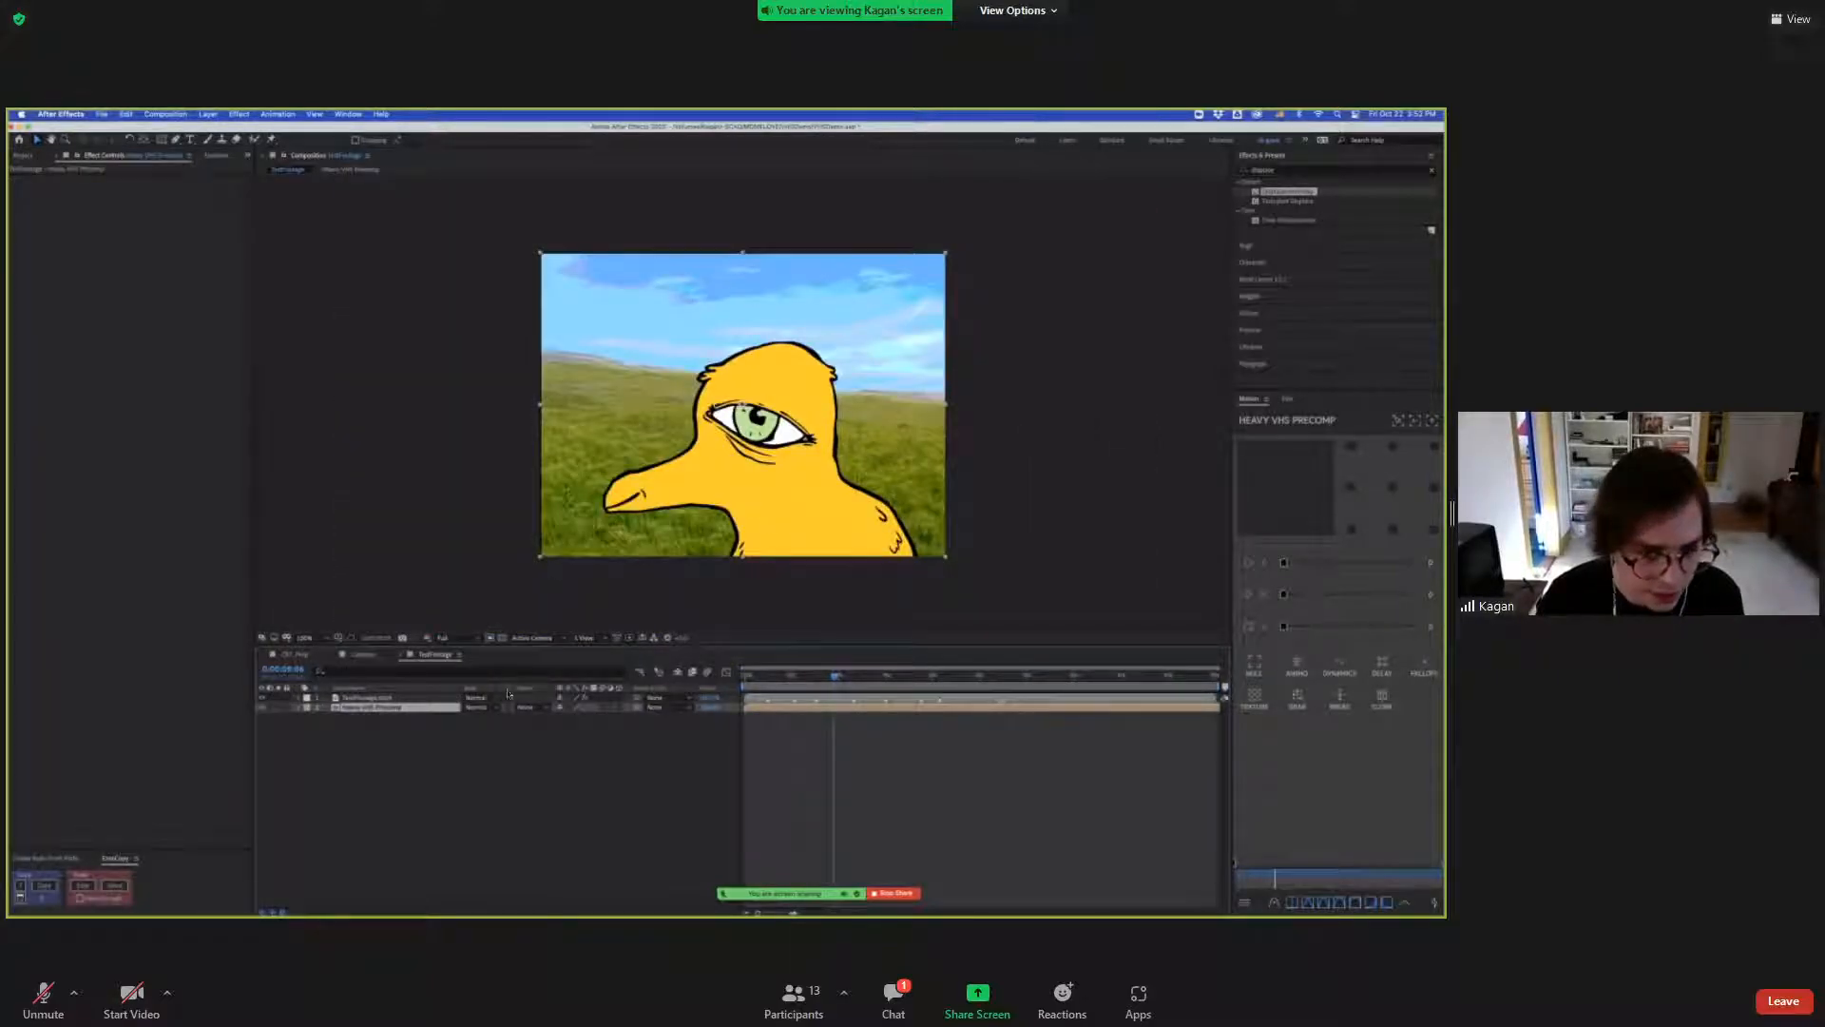
pyautogui.doubleClick(413, 705)
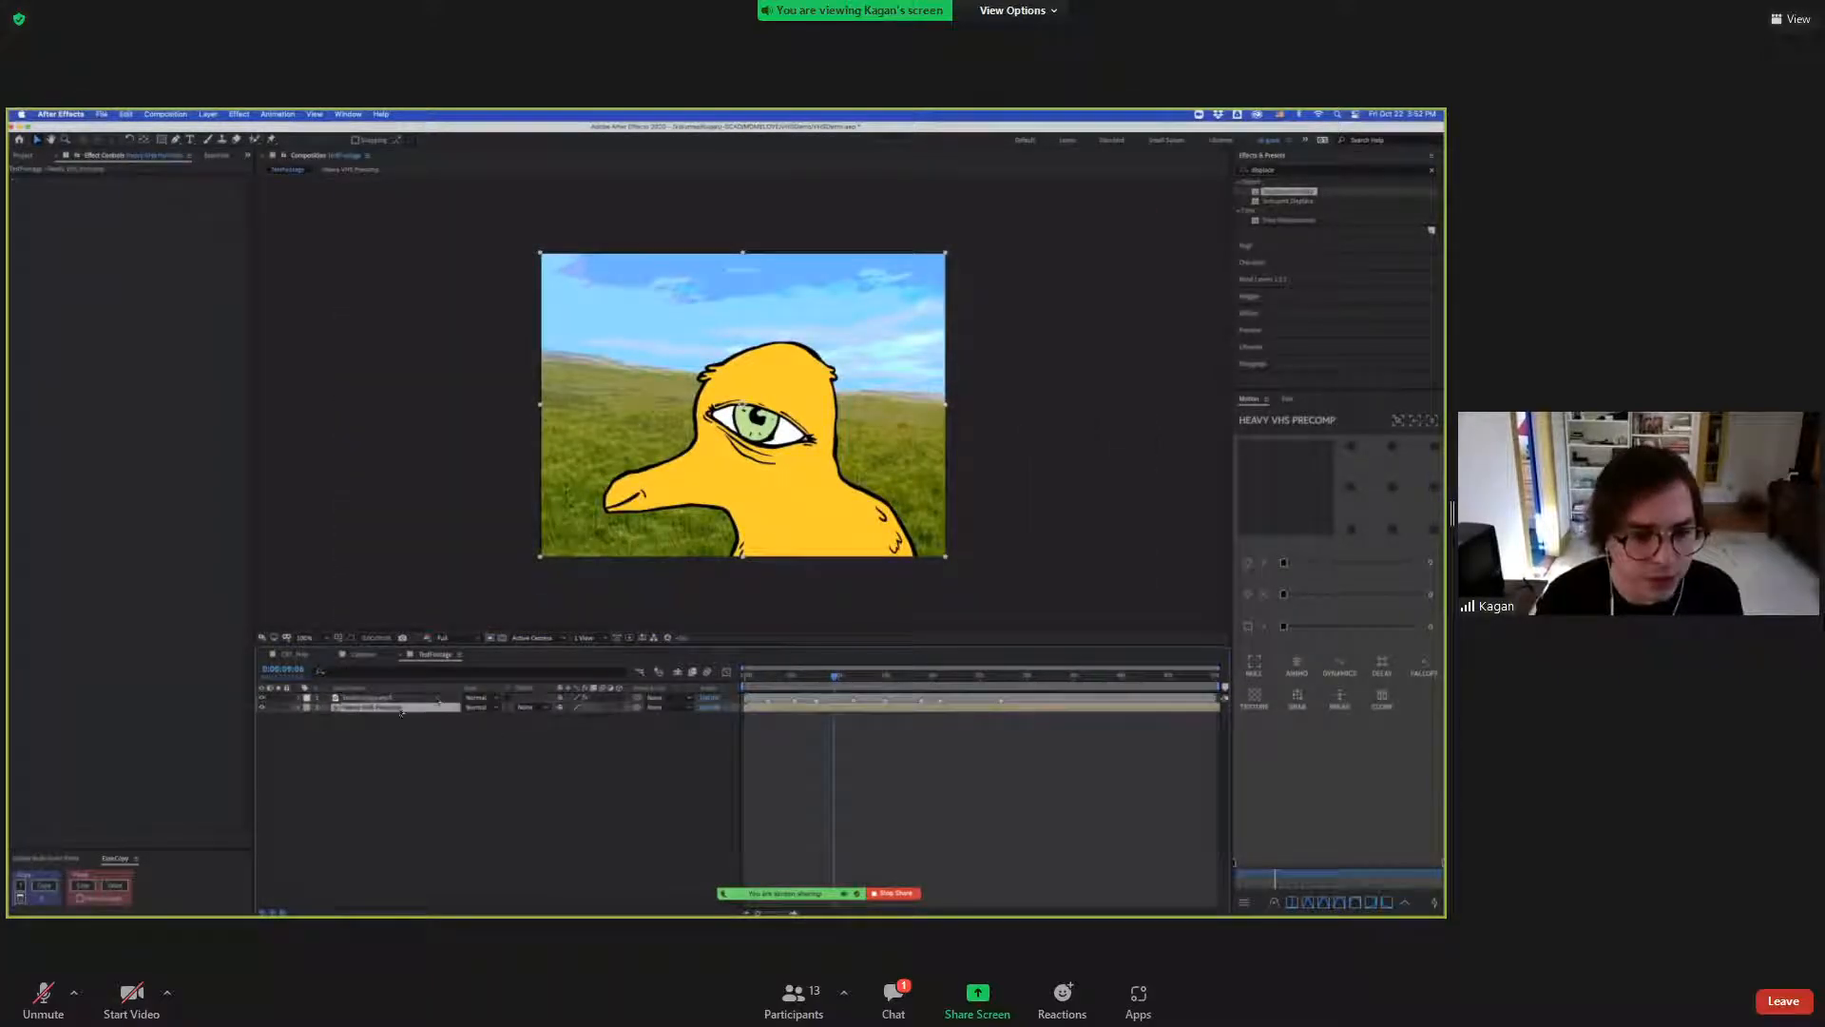
pyautogui.click(342, 697)
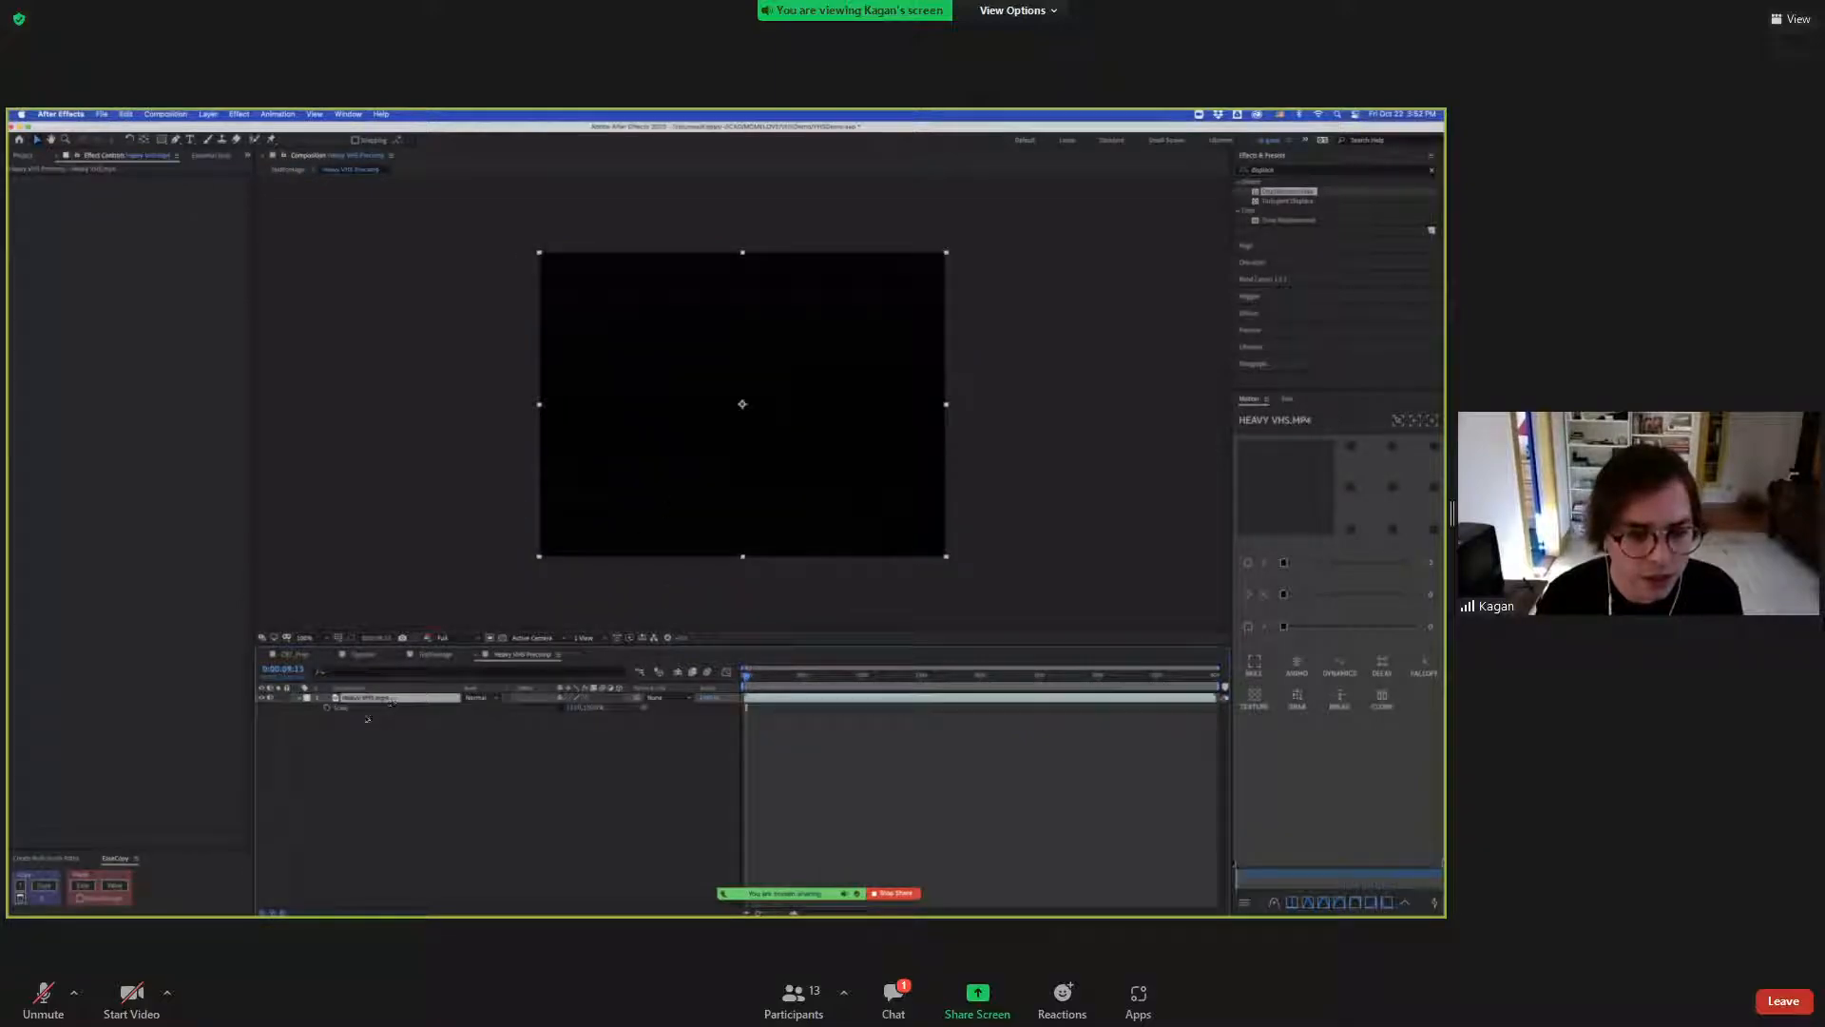
pyautogui.press('s')
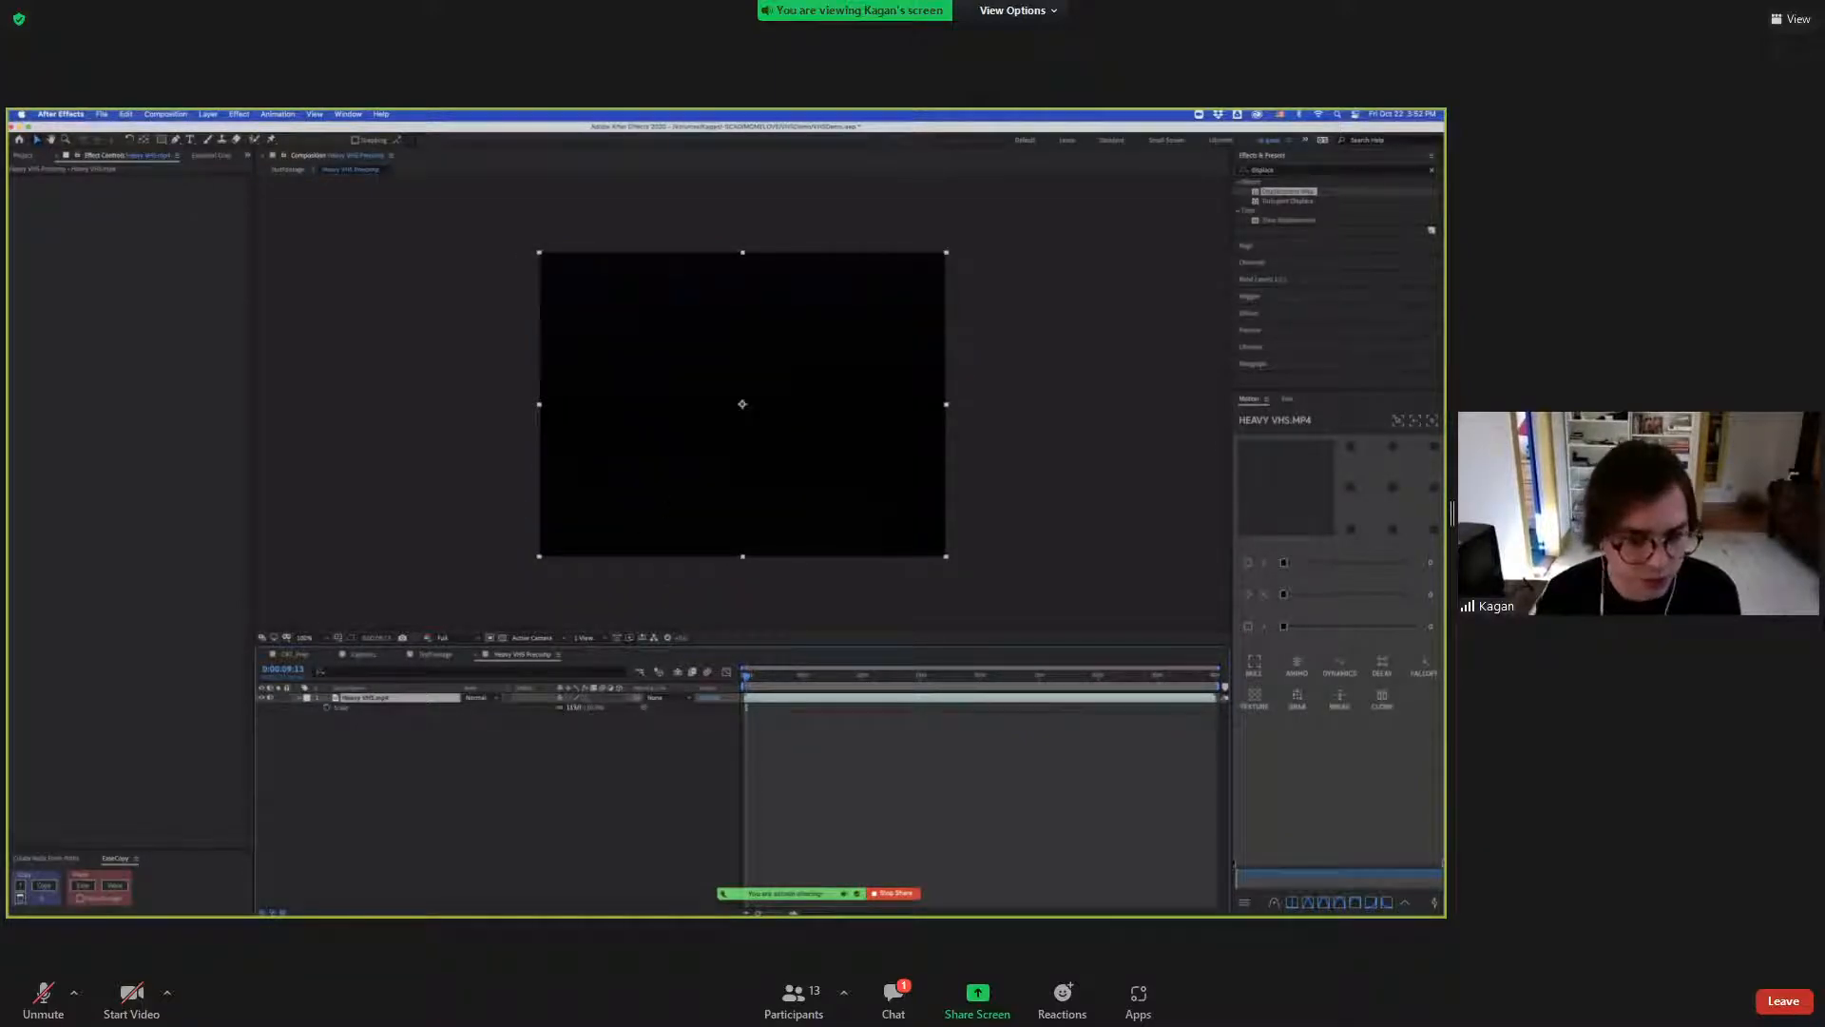
pyautogui.click(574, 708)
pyautogui.press('Up')
pyautogui.press('Up')
pyautogui.click(572, 780)
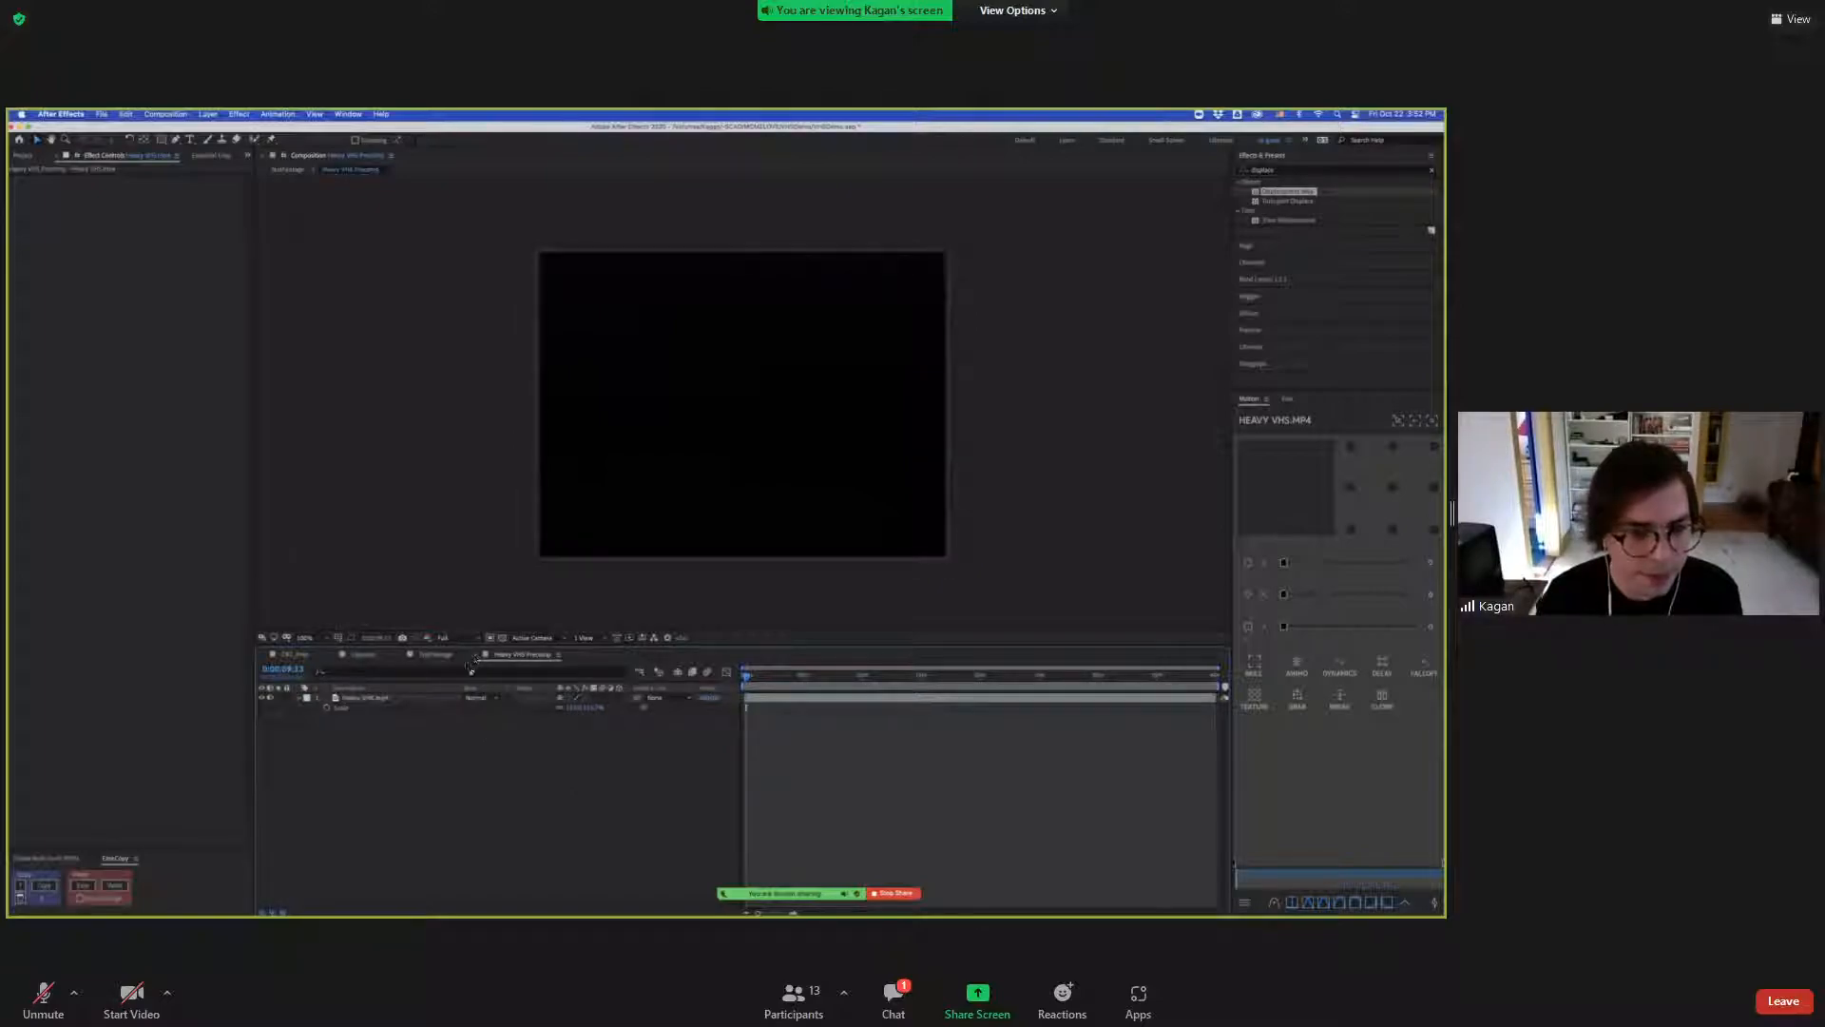
# Compare the edges of the displaced TestFootage.mp4 with Wrap Pixels Around off and on, and leave the option enabled.
pyautogui.click(434, 655)
pyautogui.click(353, 698)
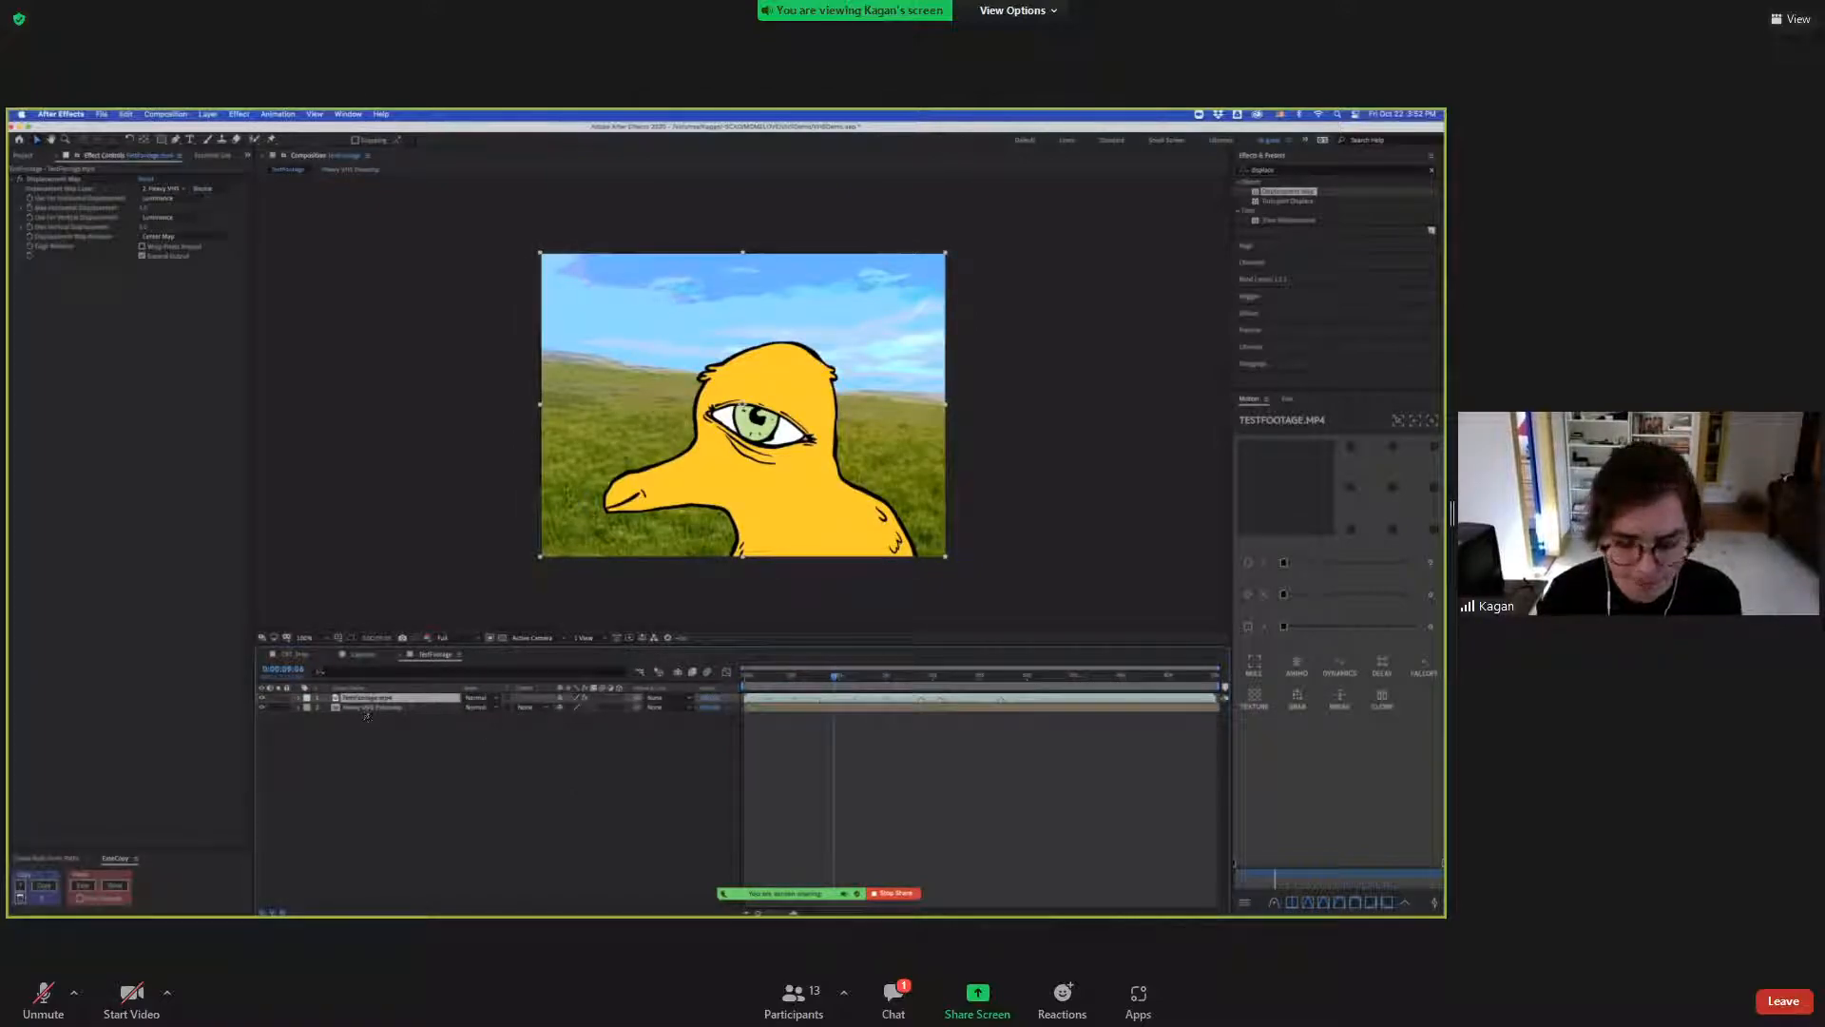
pyautogui.click(369, 708)
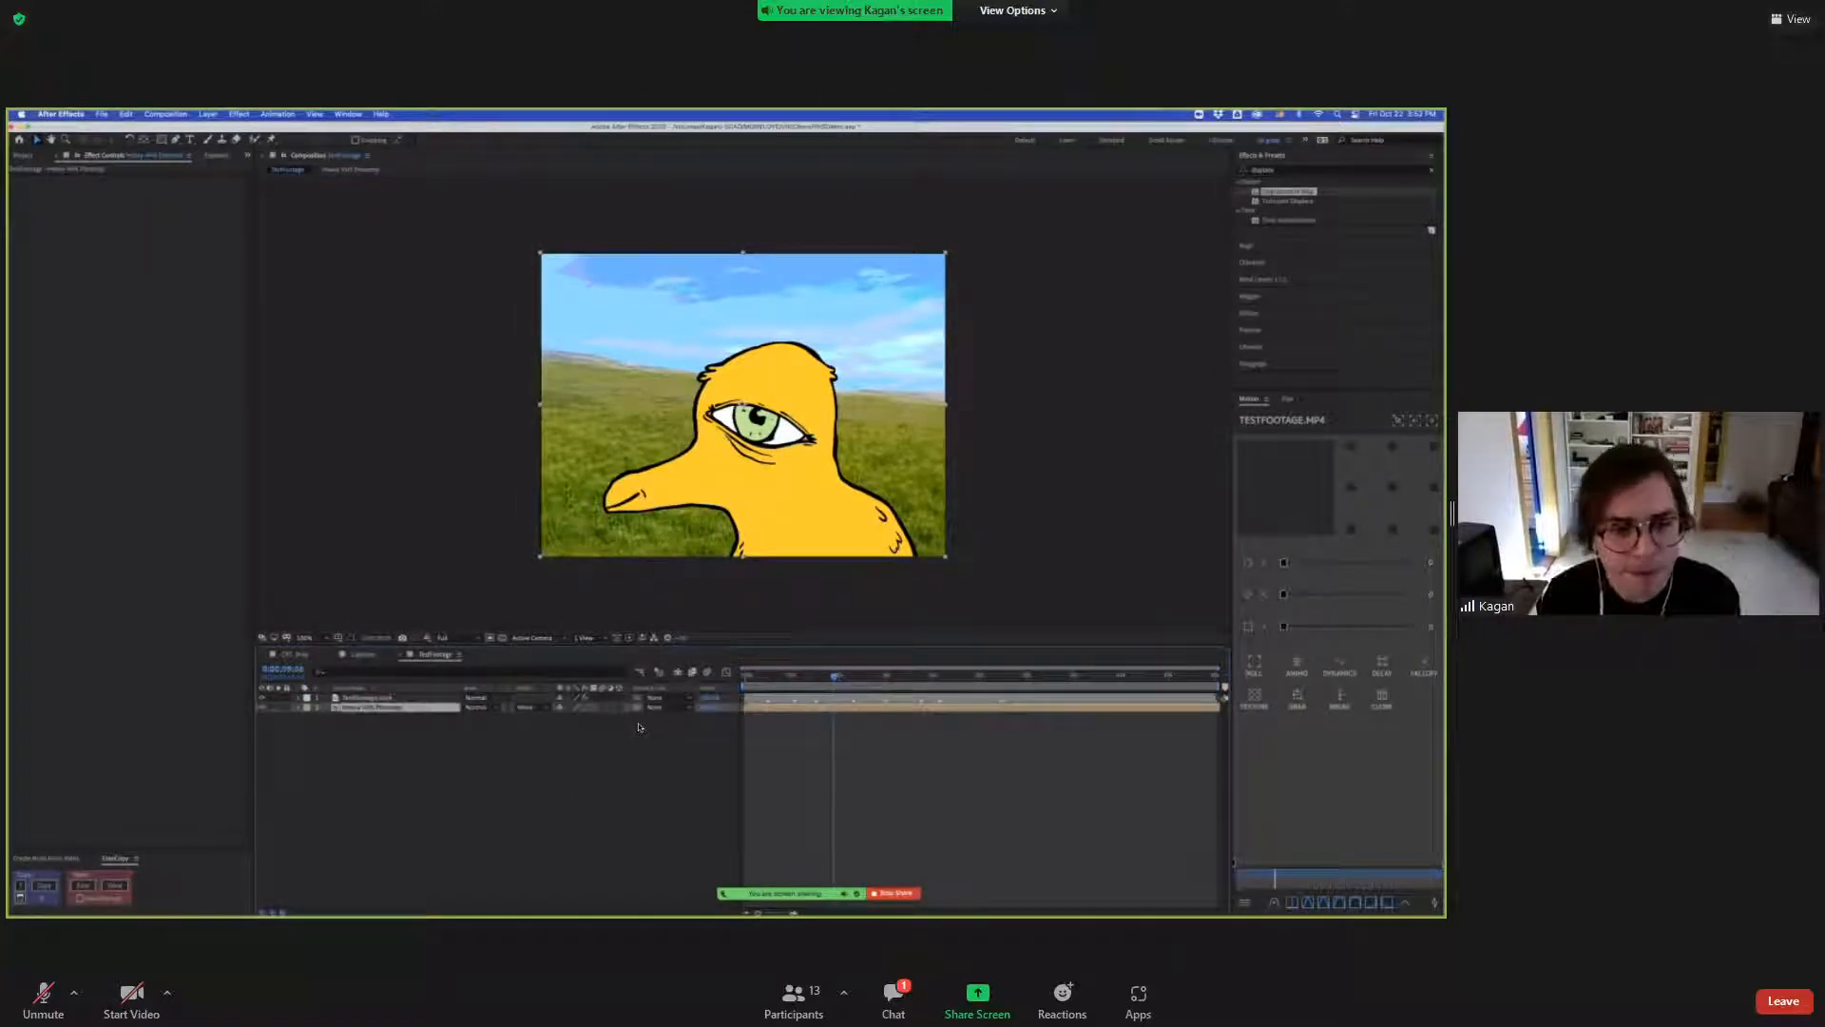
pyautogui.click(403, 699)
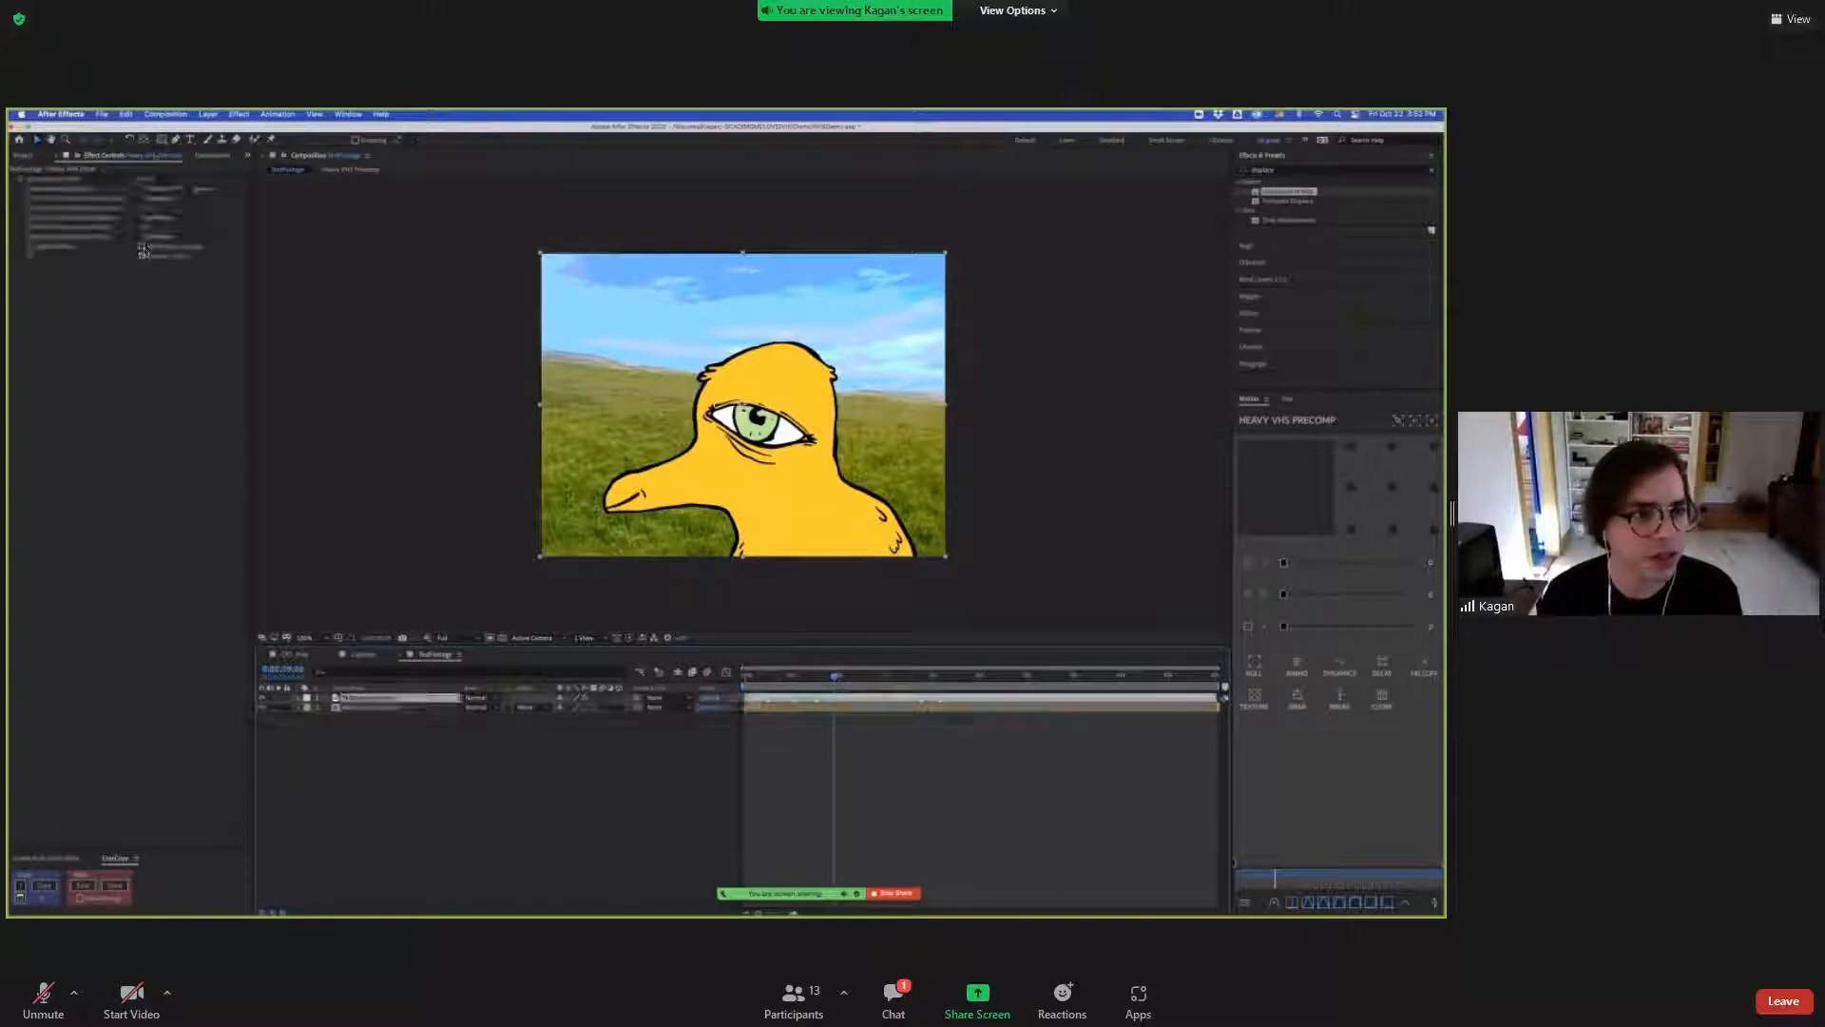
pyautogui.click(143, 247)
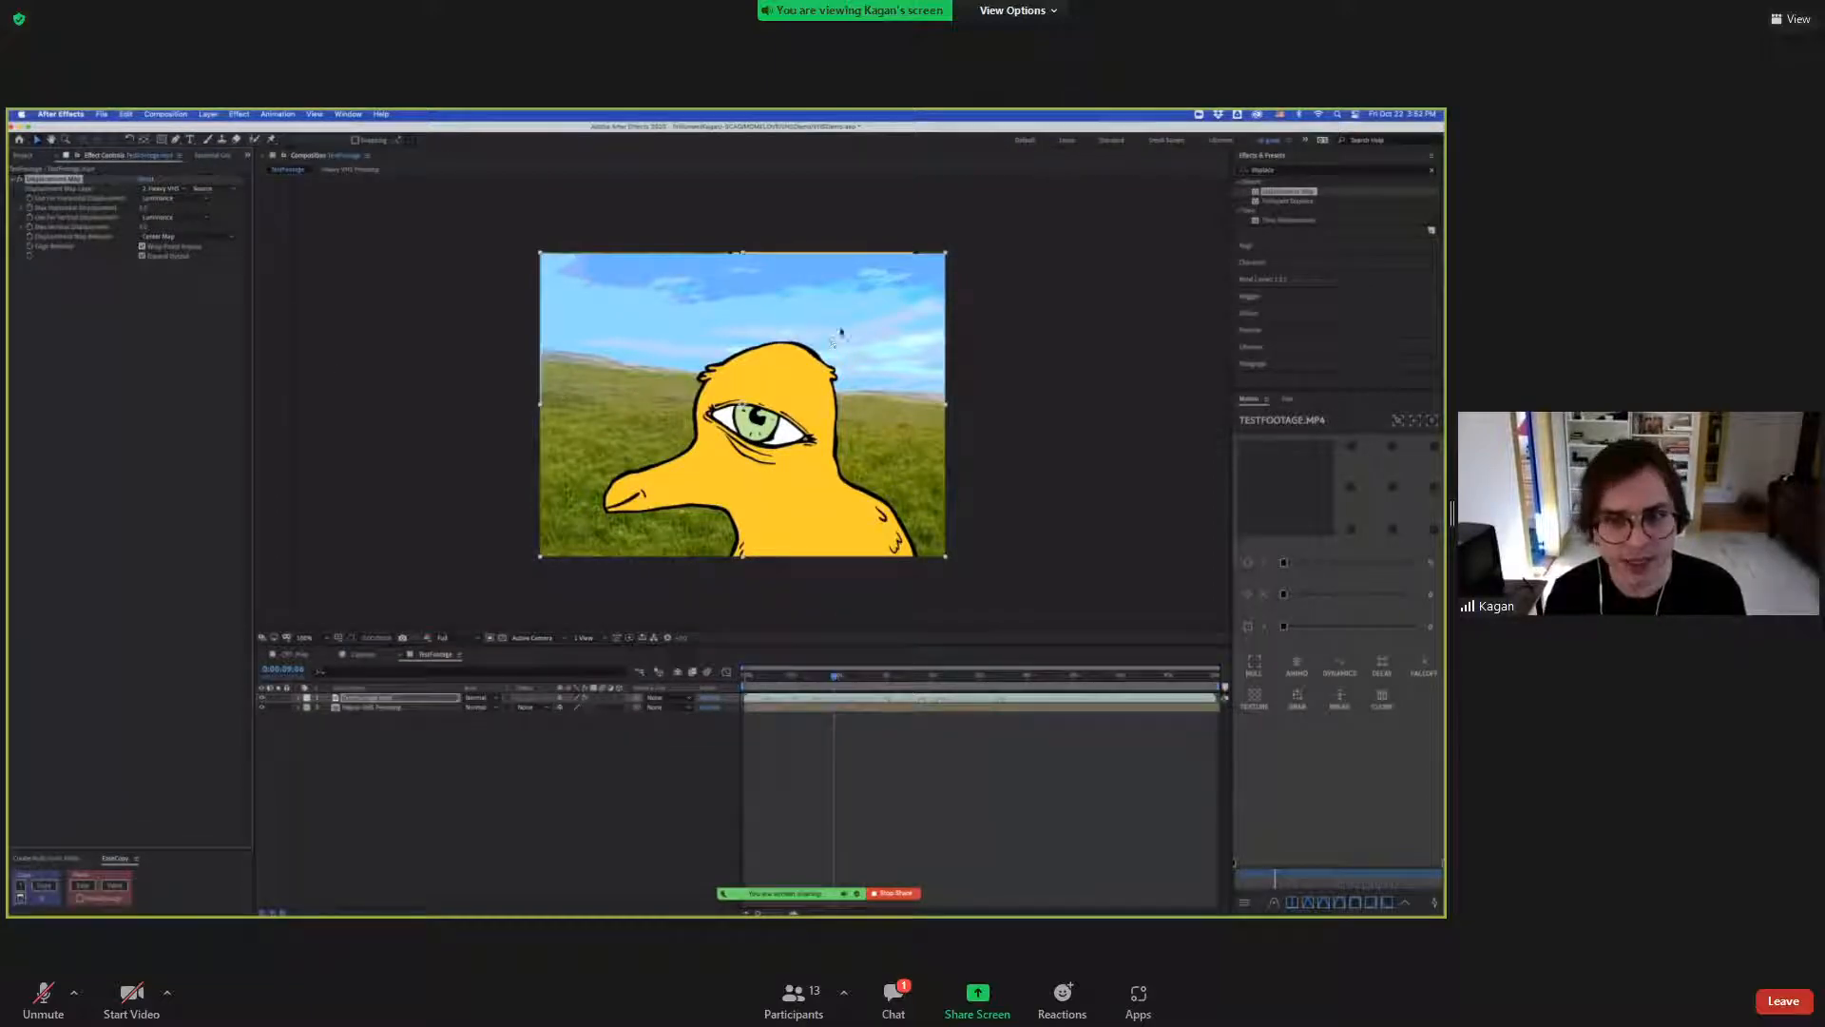
pyautogui.click(143, 247)
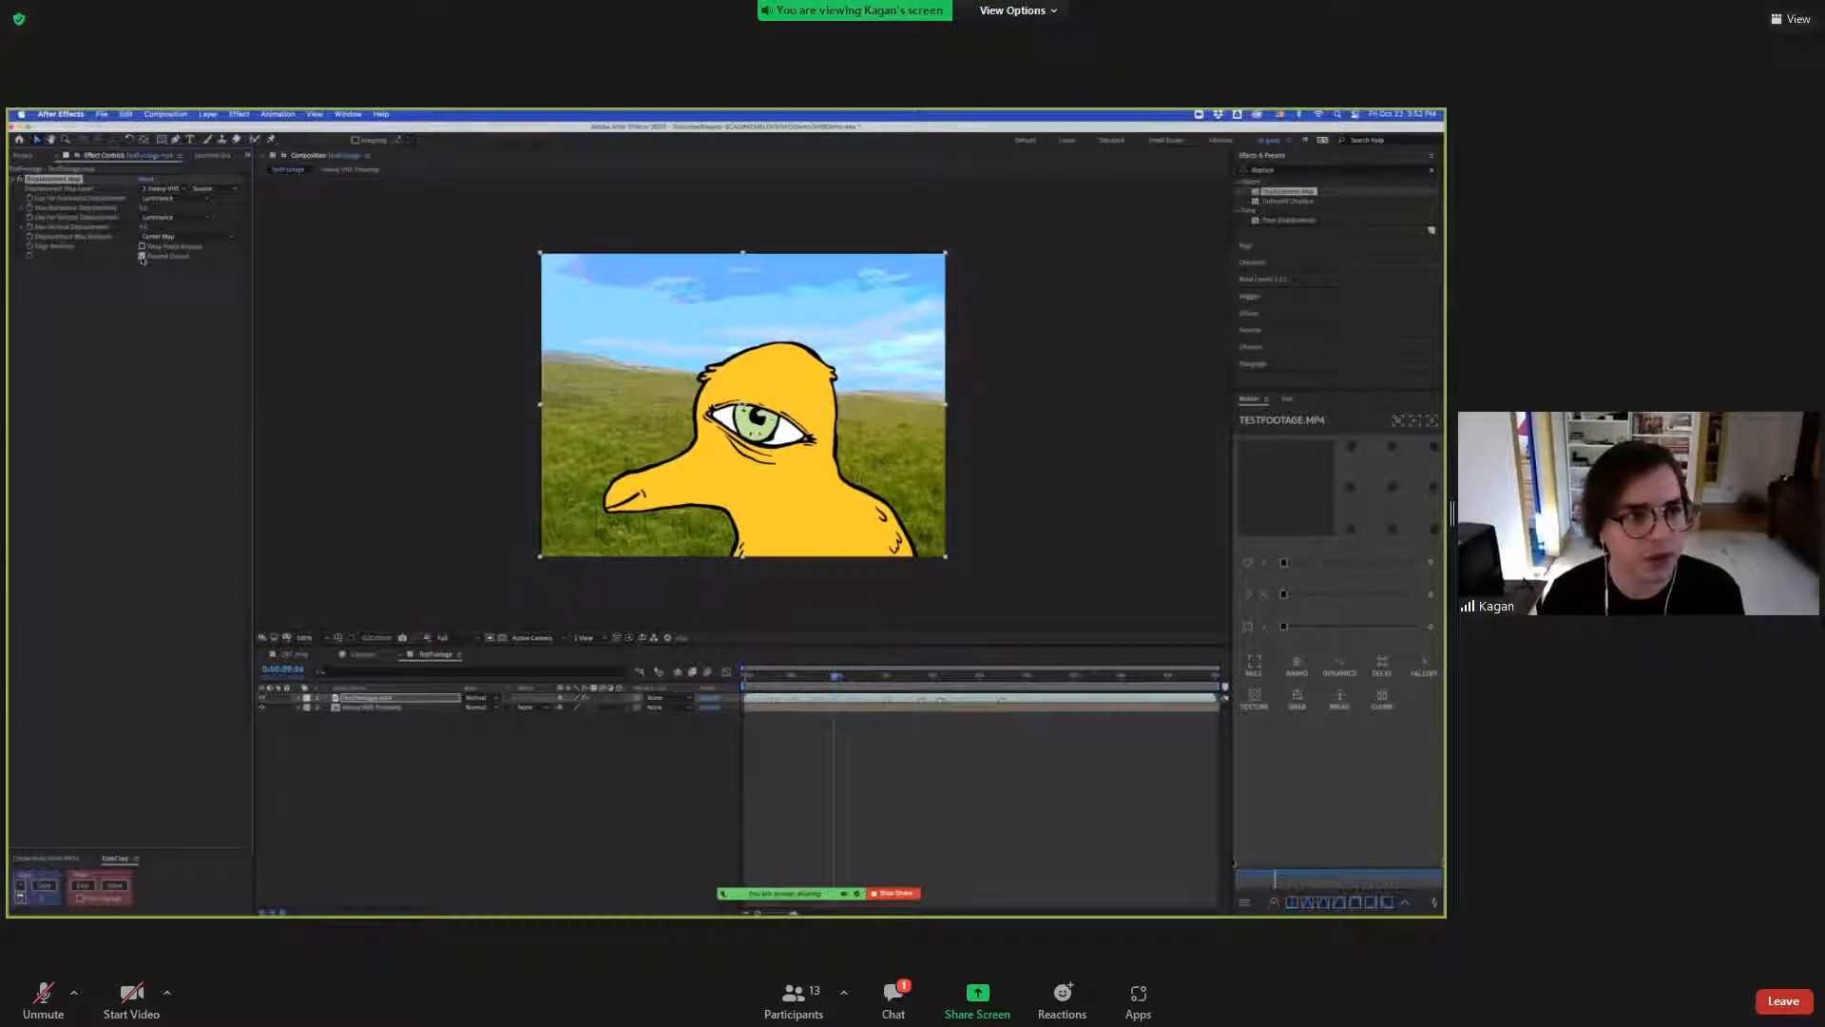
pyautogui.click(143, 247)
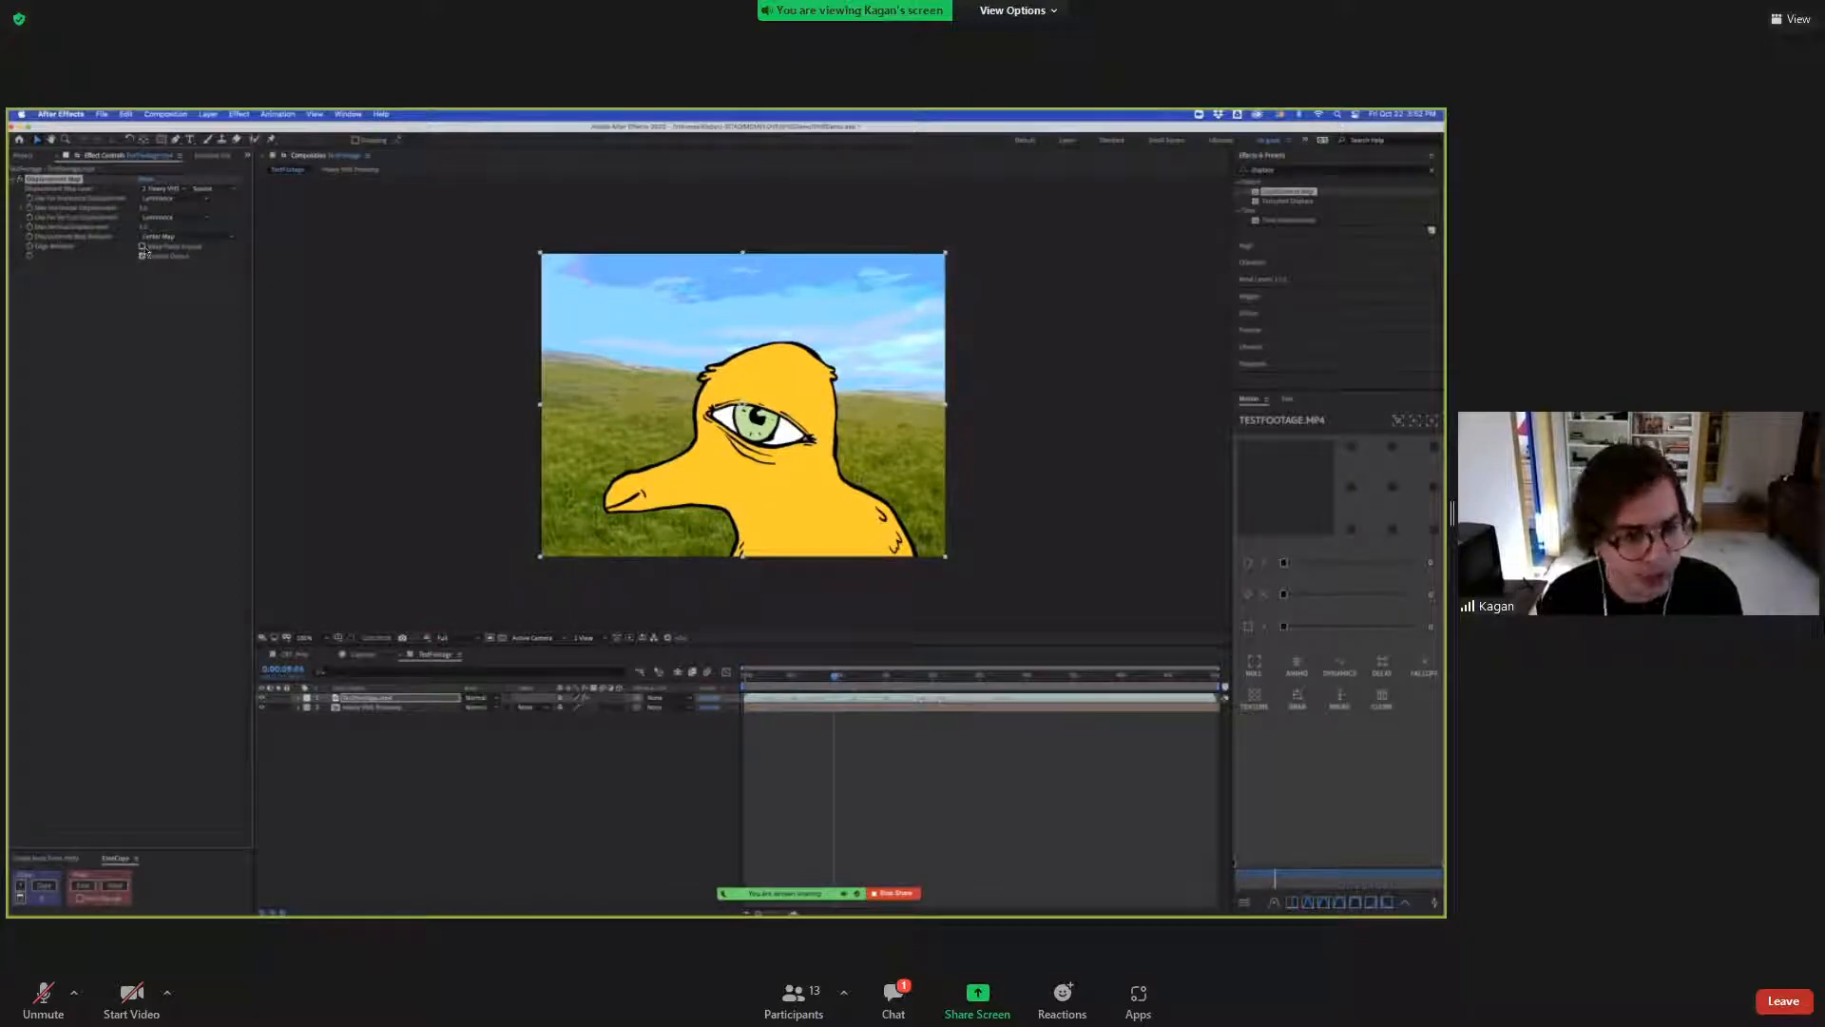
pyautogui.click(595, 738)
pyautogui.scroll(1, 326, 311)
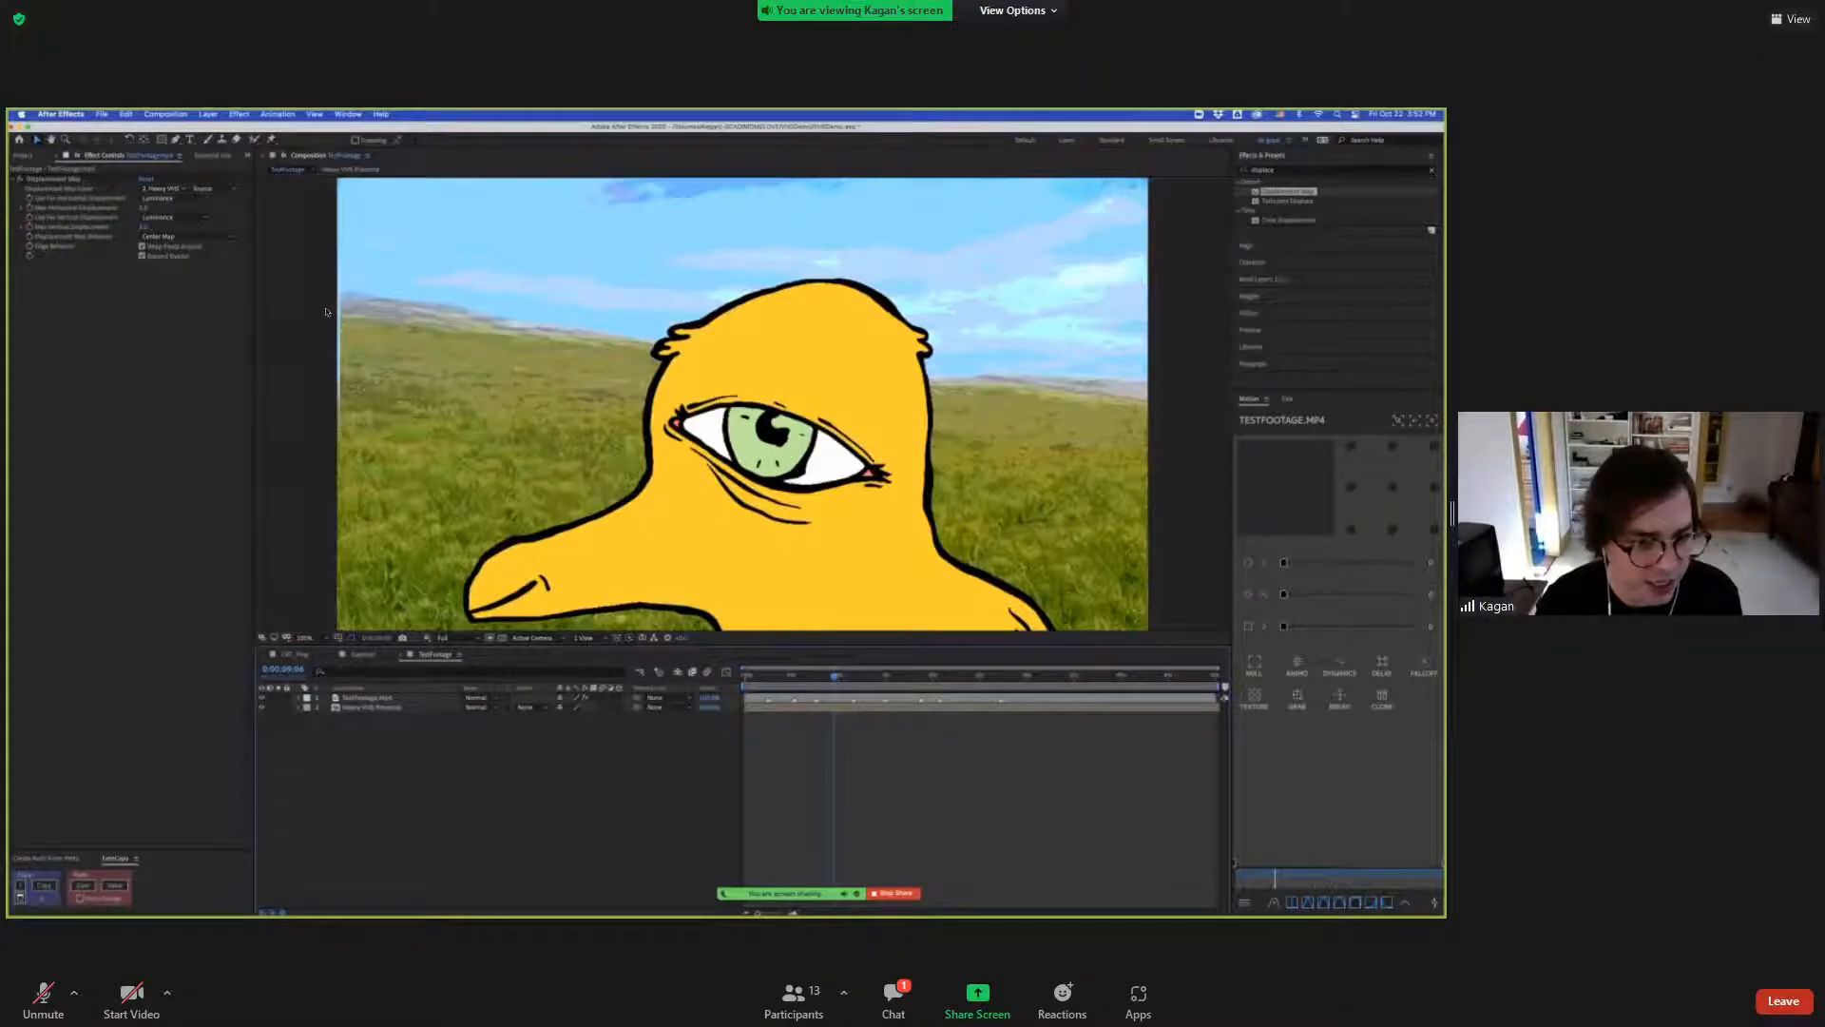
pyautogui.click(142, 247)
pyautogui.click(143, 247)
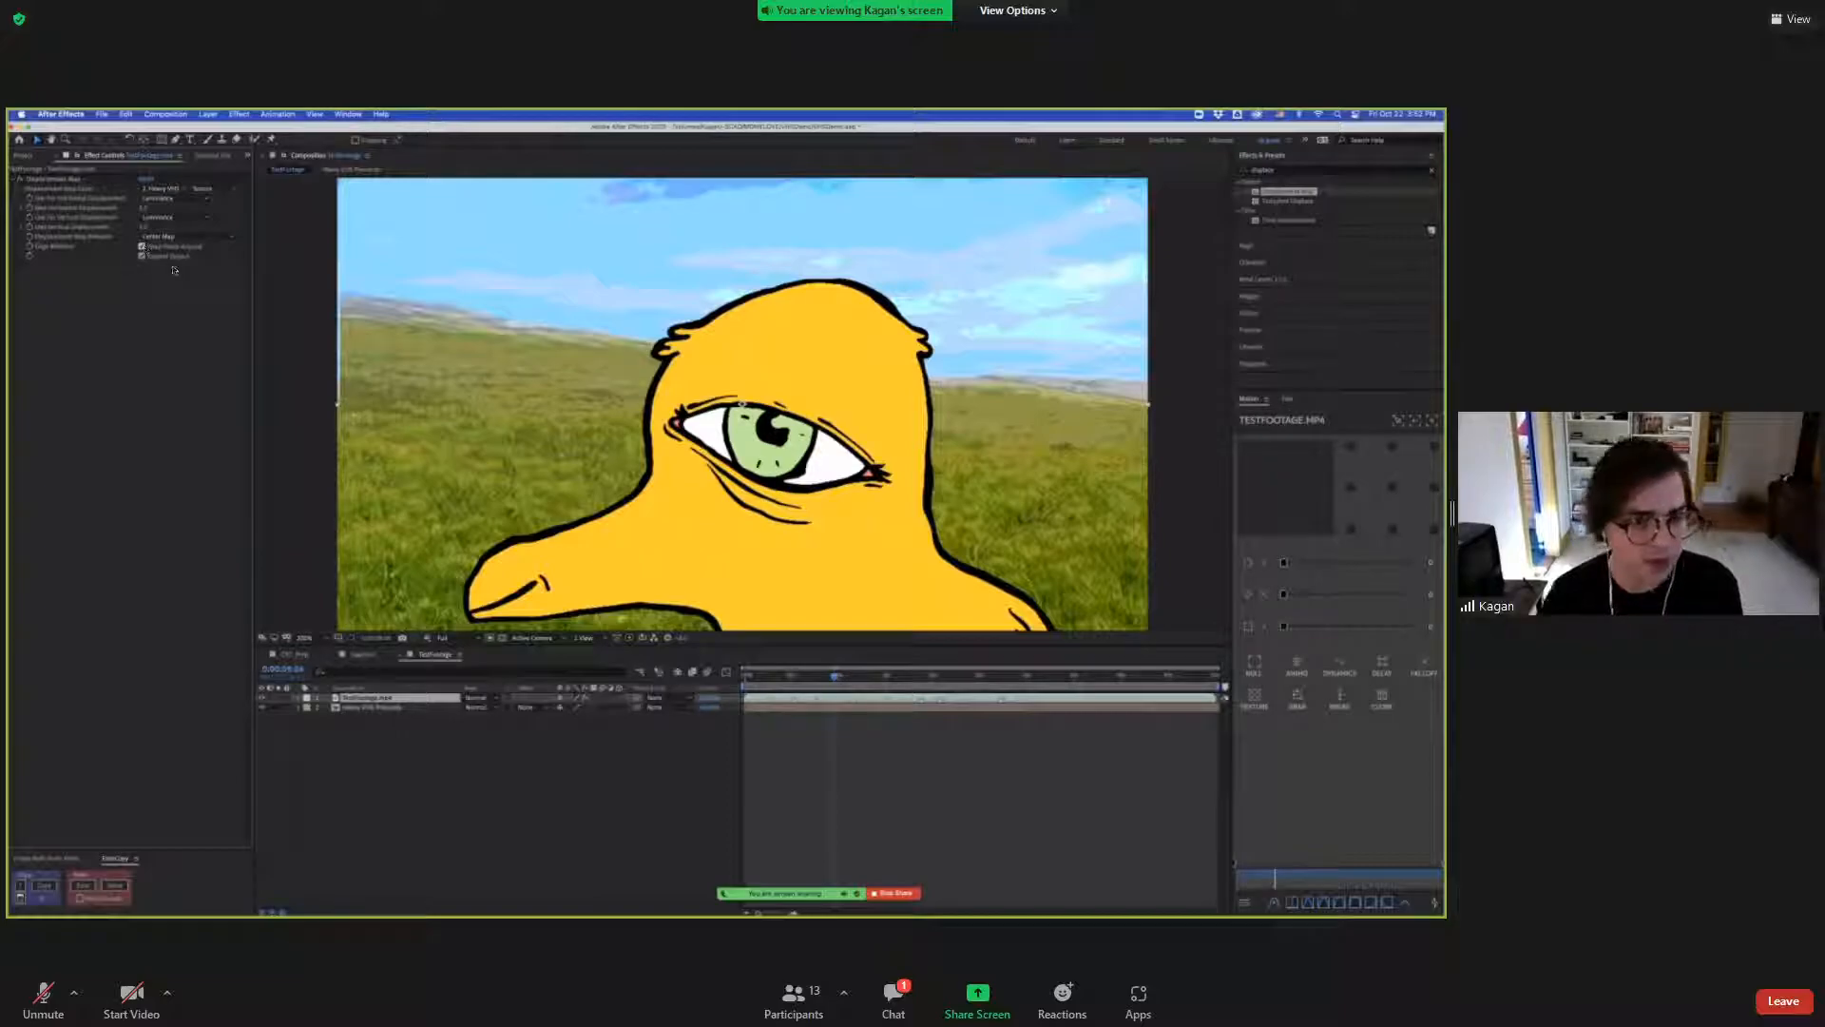
pyautogui.click(142, 247)
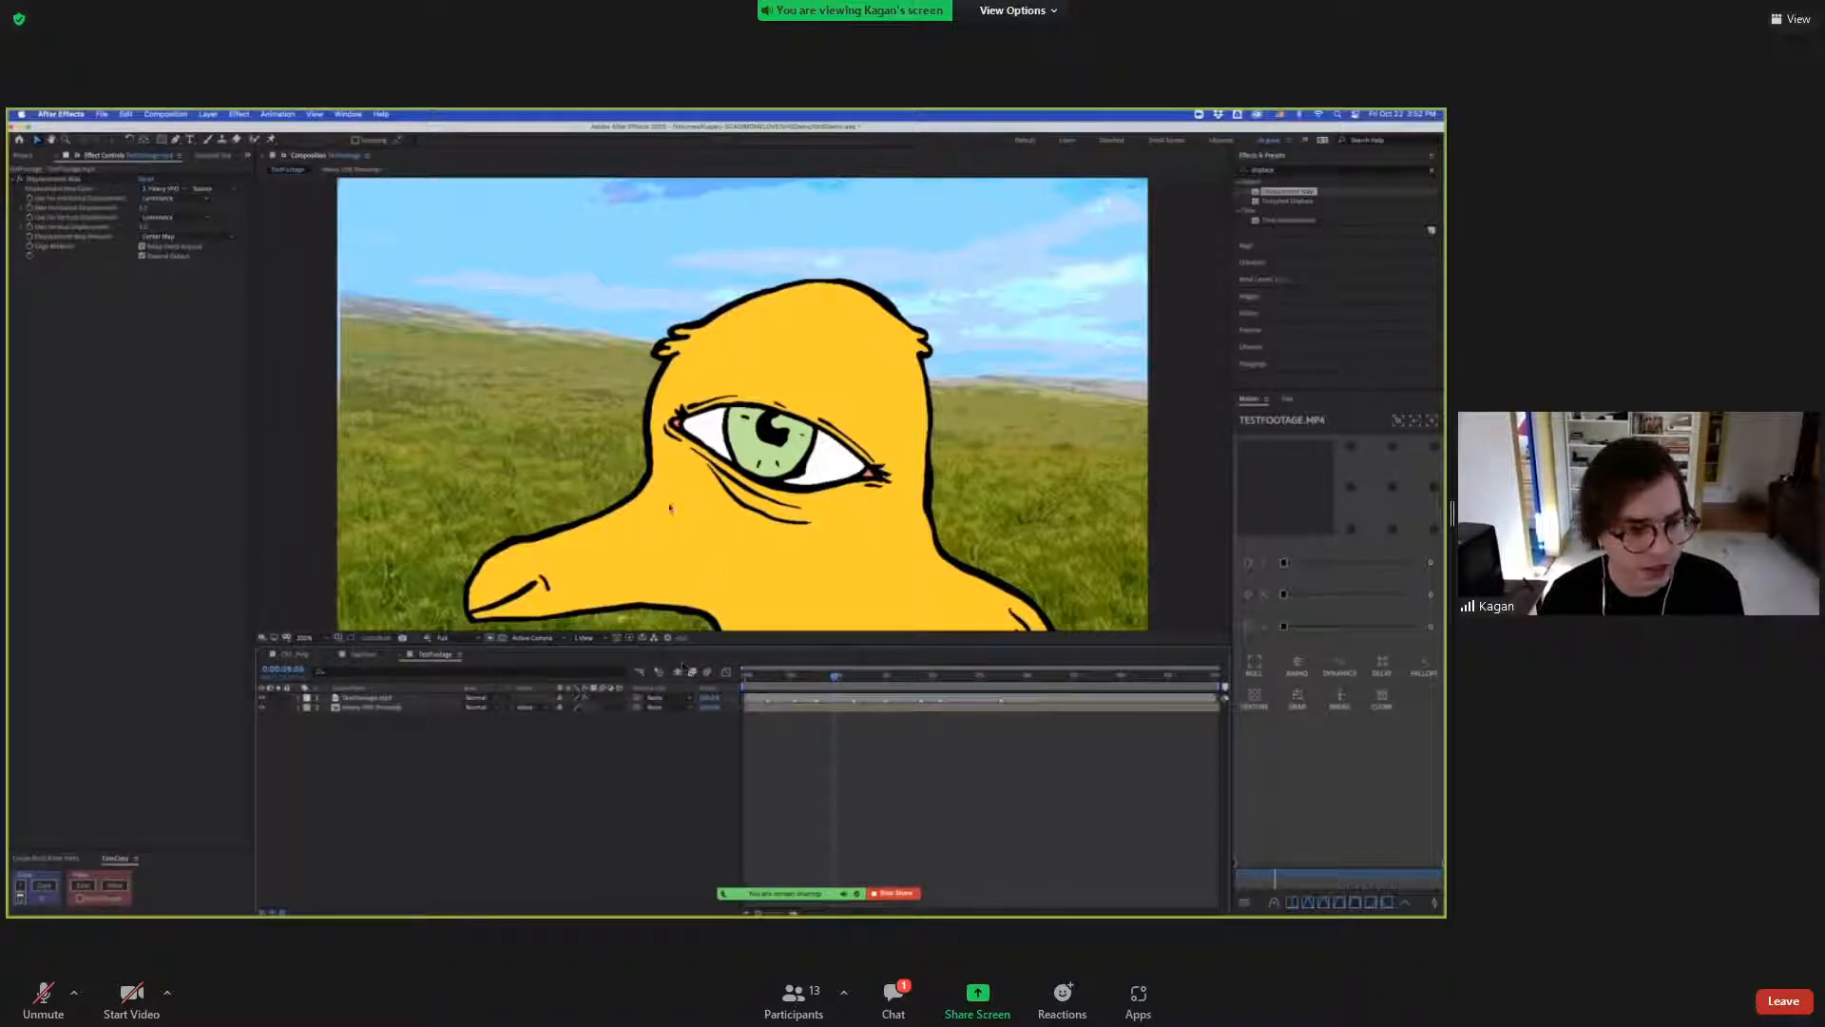
# Fit the TestFootage composition in the viewer and preview the displaced footage from near the start of the timeline.
pyautogui.click(306, 638)
pyautogui.click(321, 661)
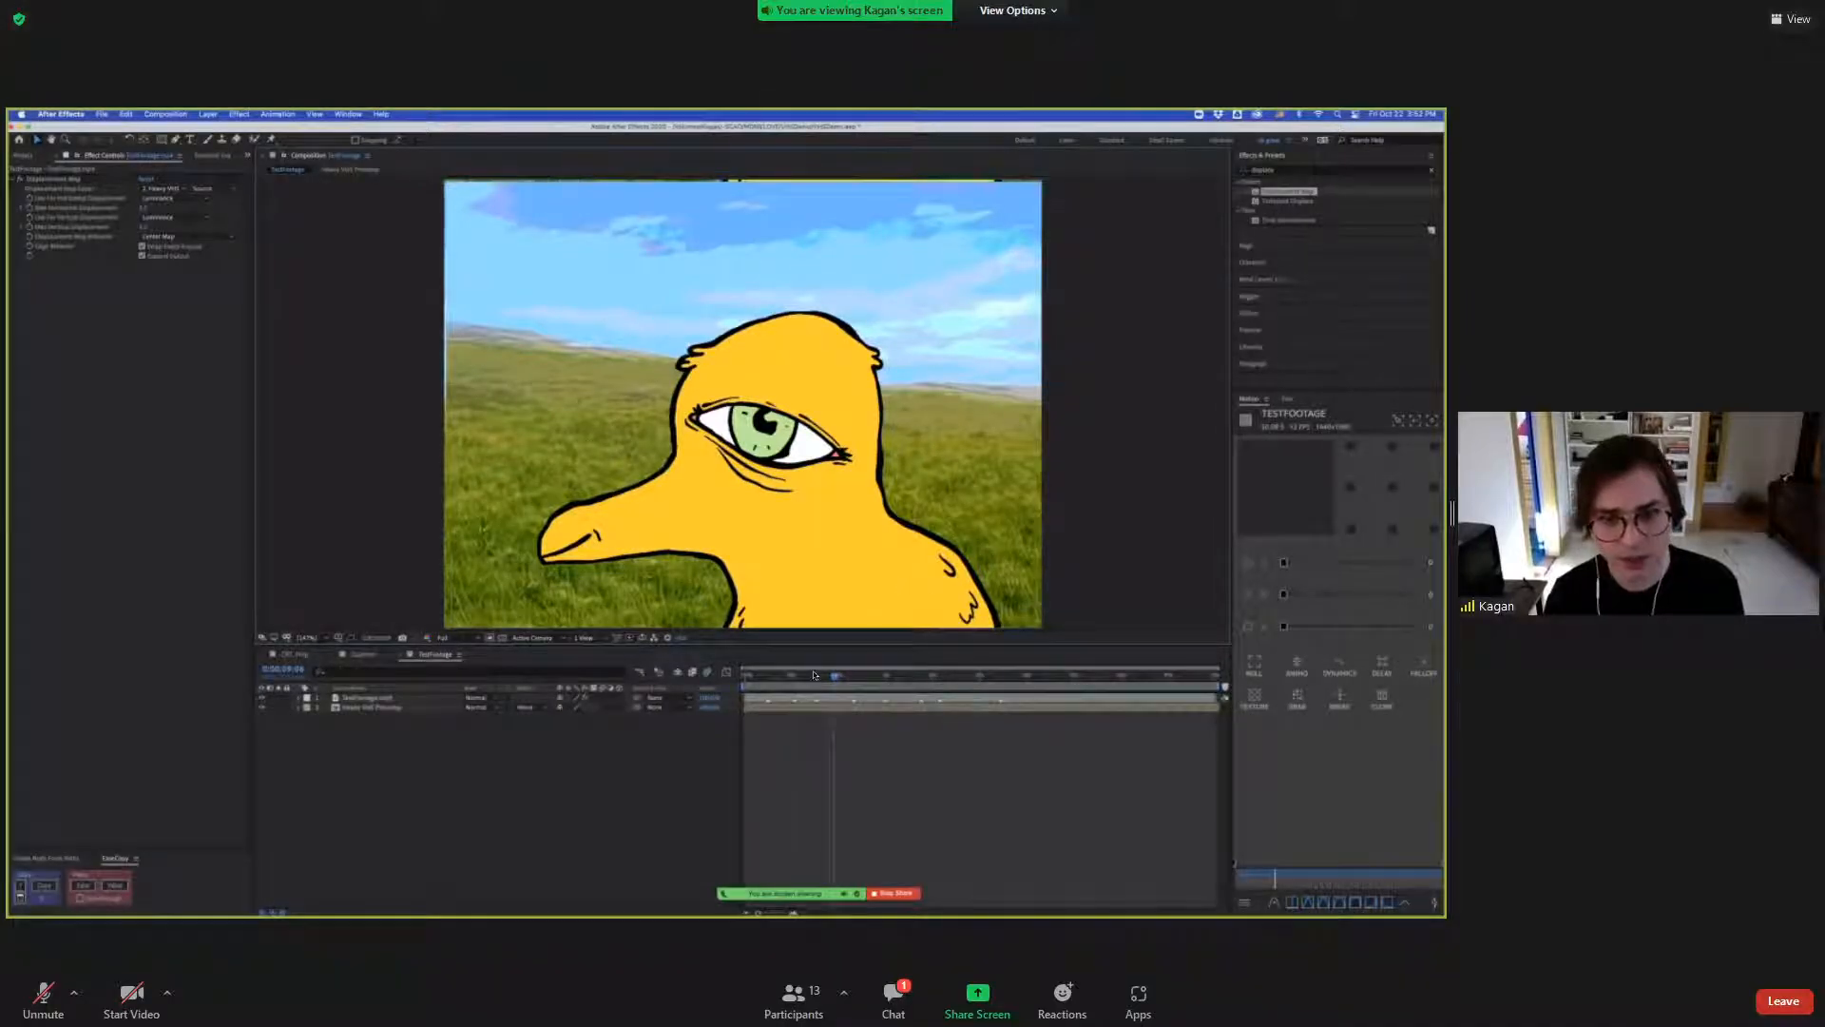
pyautogui.moveTo(829, 677); pyautogui.dragTo(752, 677)
pyautogui.press('space')
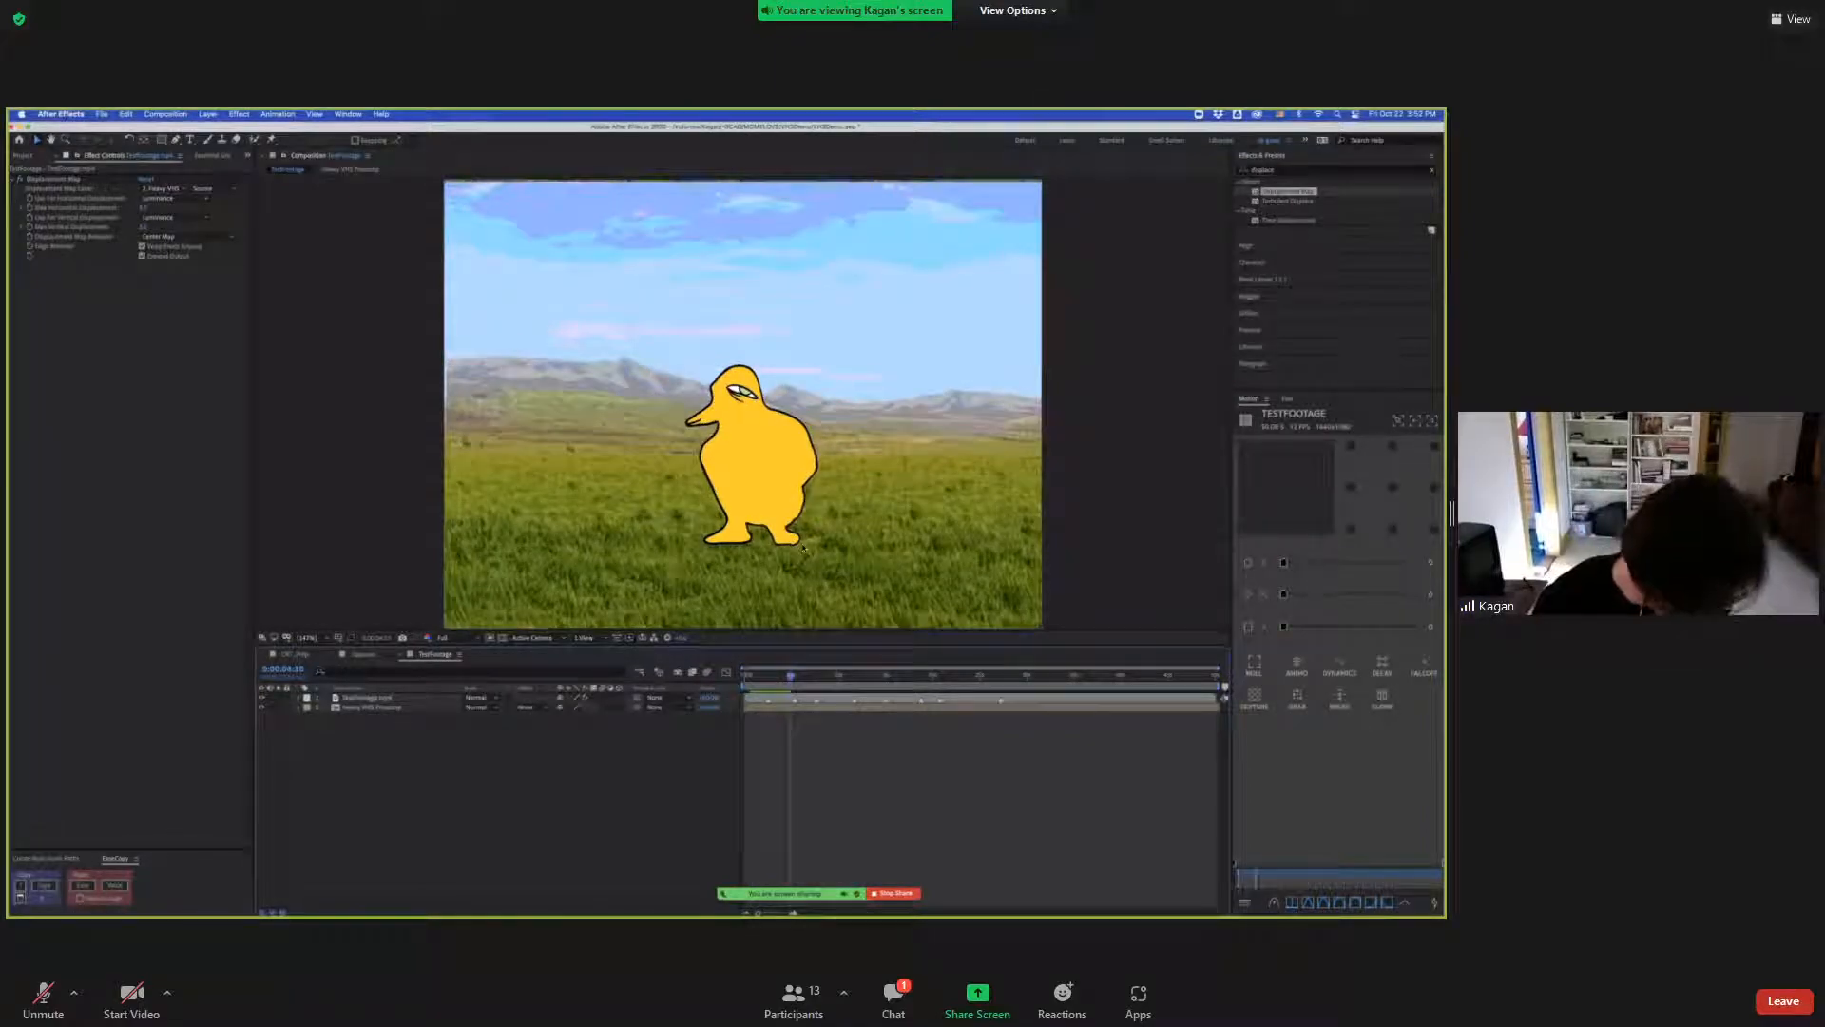
# Collapse the Displacement Map effect on TestFootage.mp4 and clear the effects search.
pyautogui.click(375, 699)
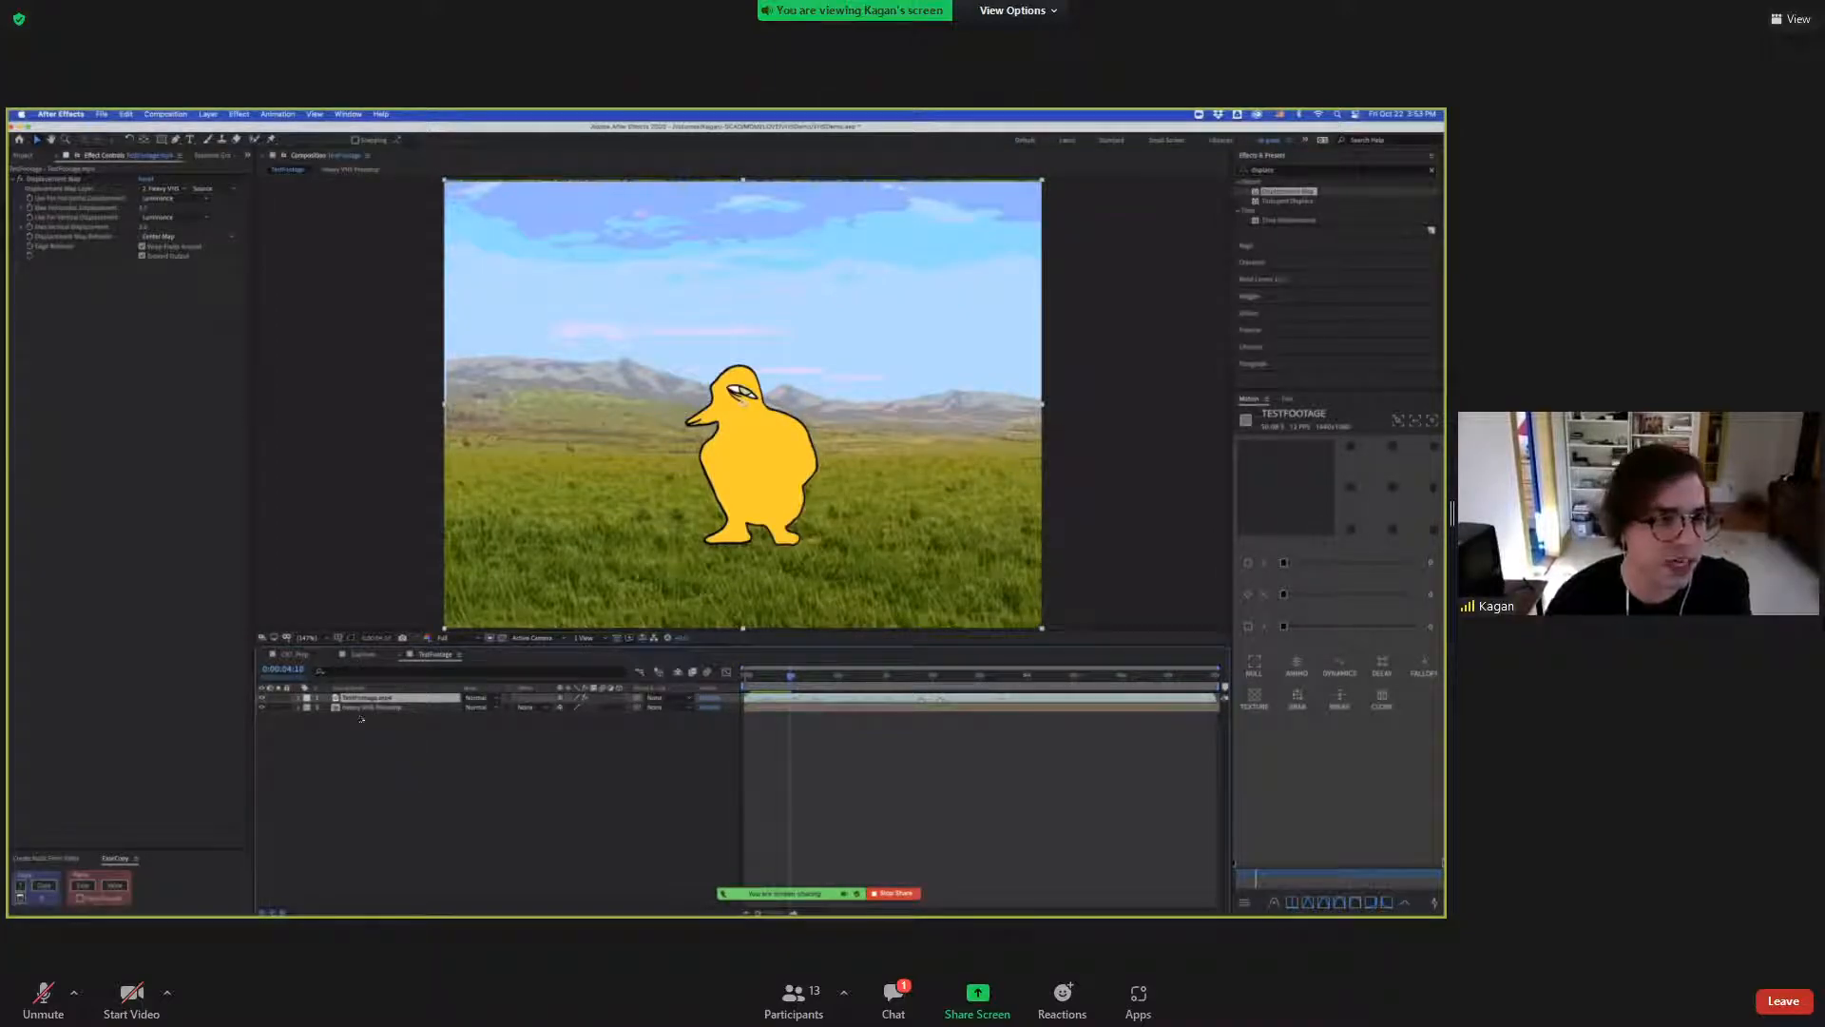
pyautogui.click(13, 178)
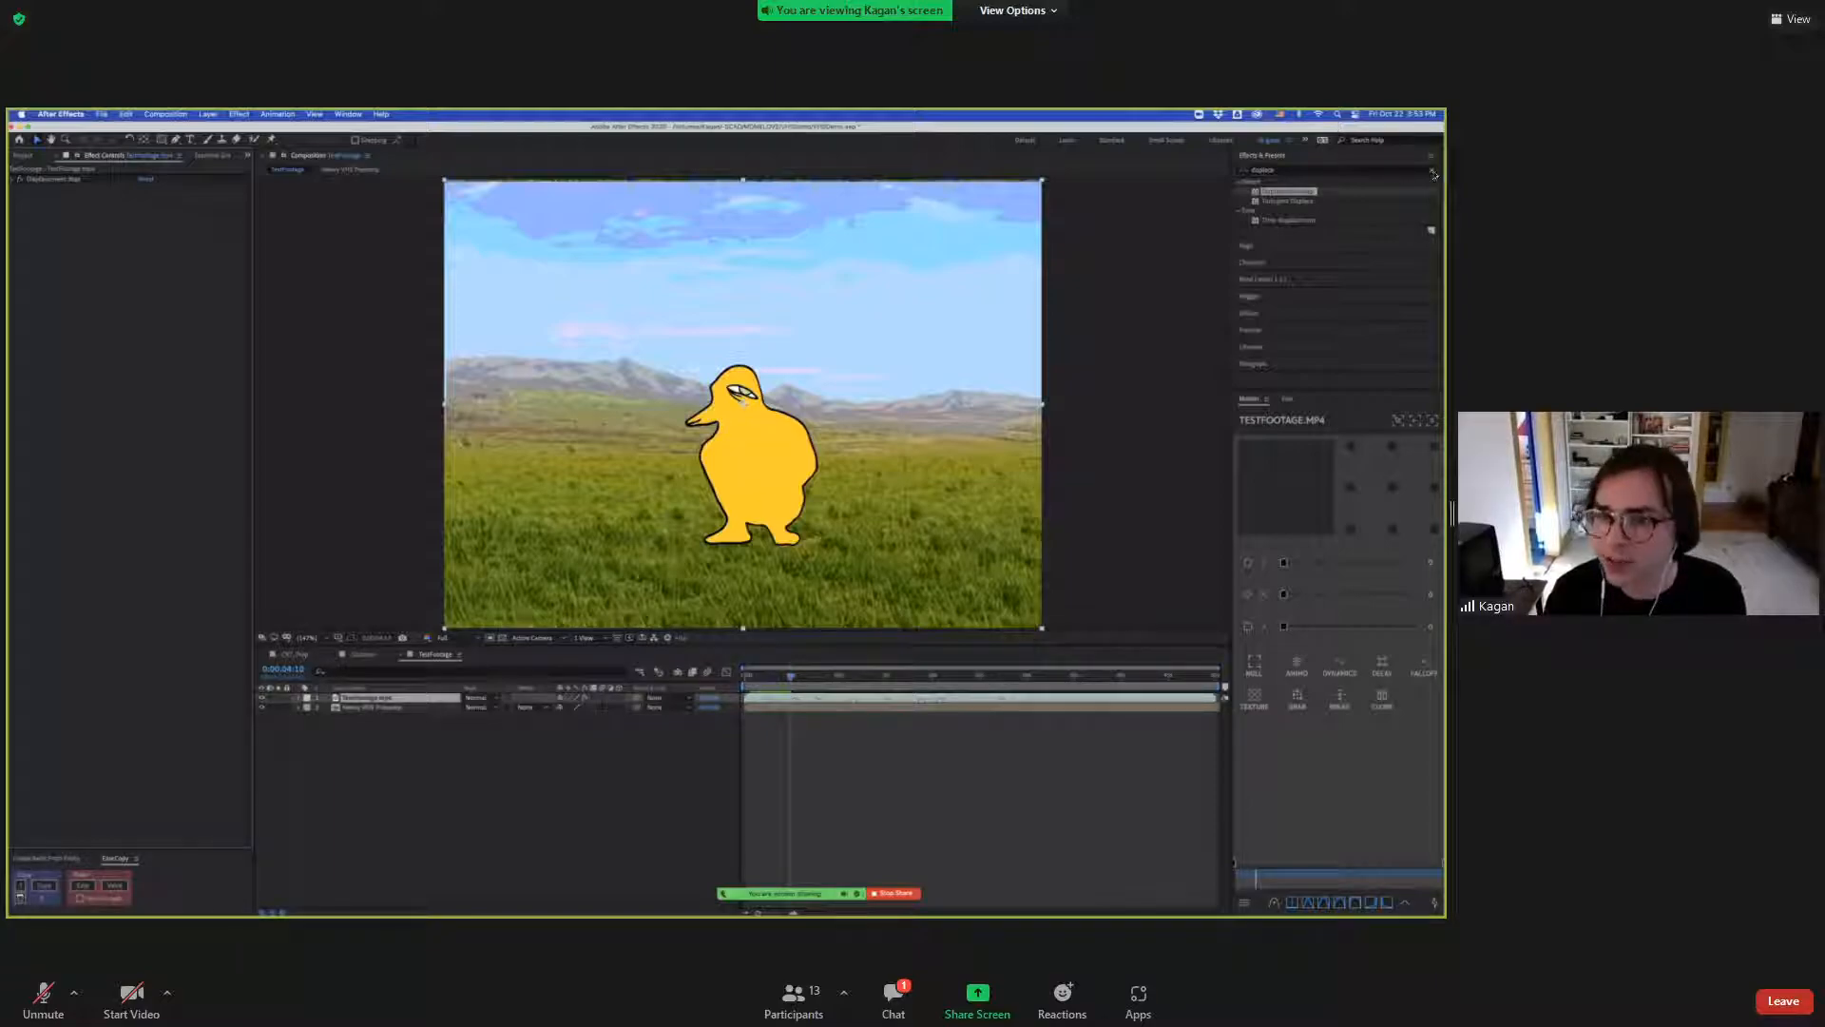
pyautogui.click(1337, 173)
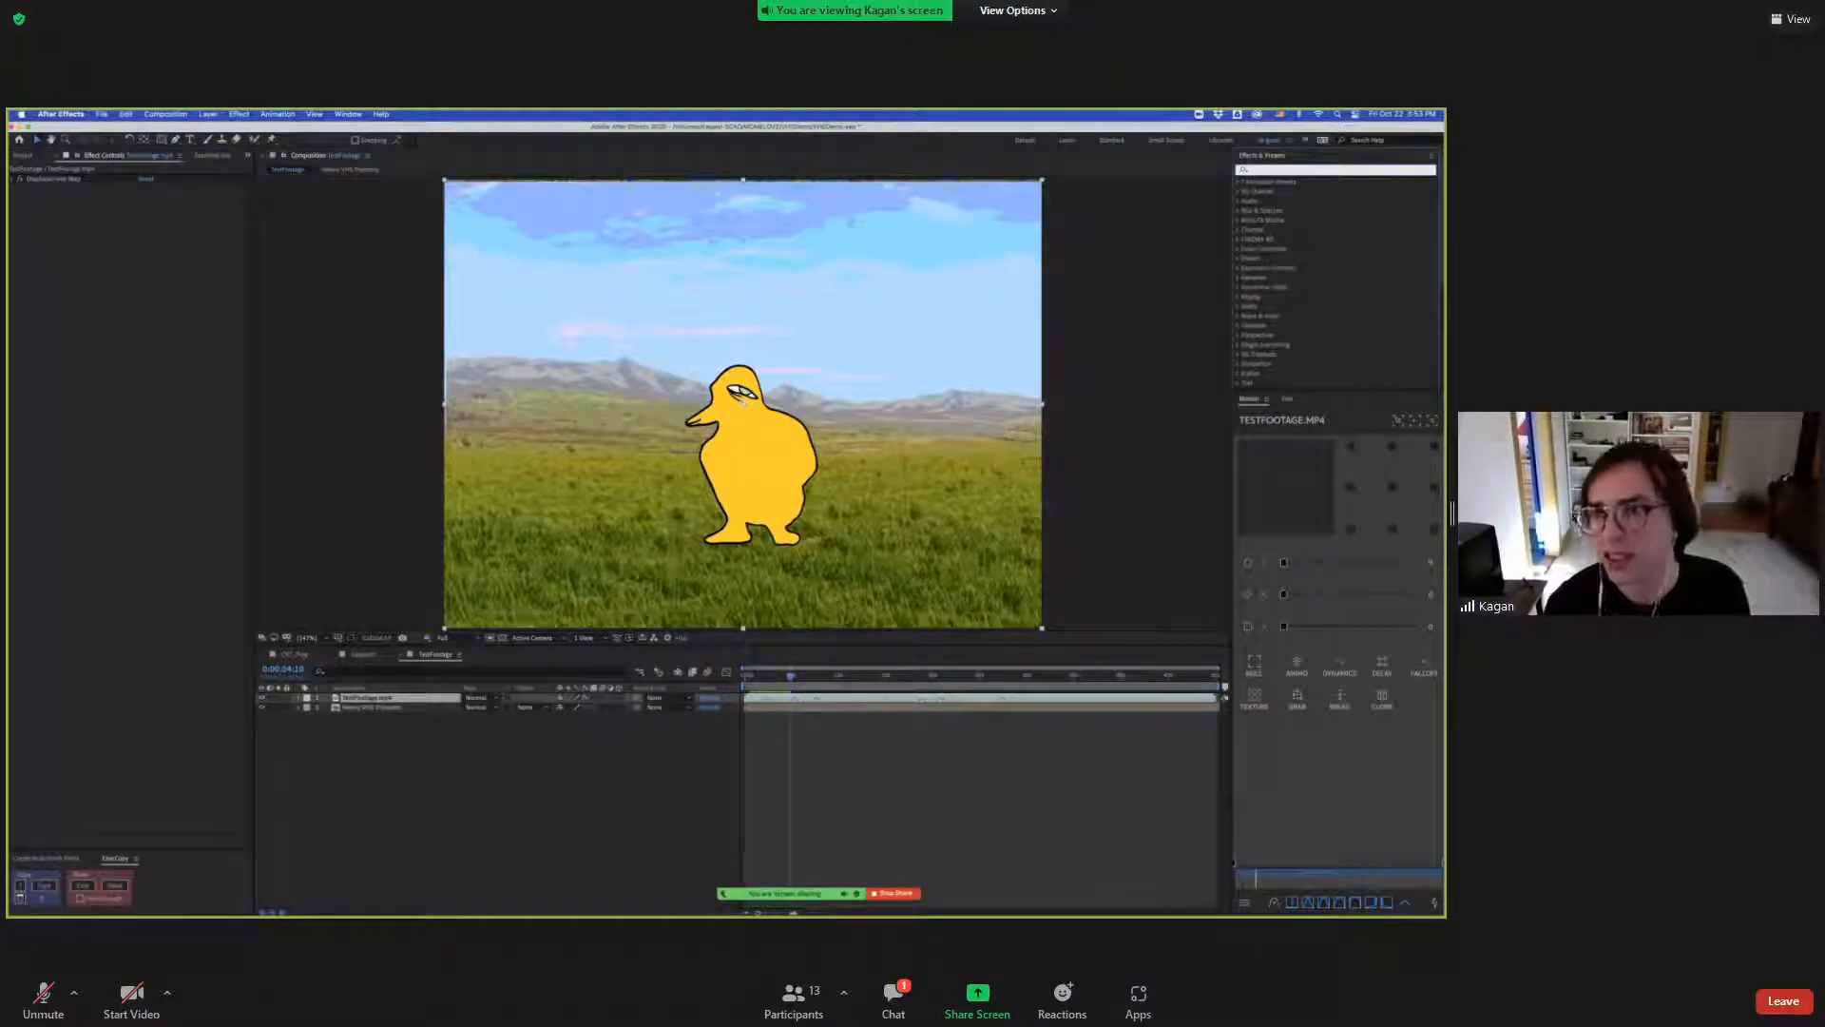
# Find the Mosaic effect and apply it to the TestFootage.mp4 layer.
pyautogui.write('mos')
pyautogui.click(1269, 232)
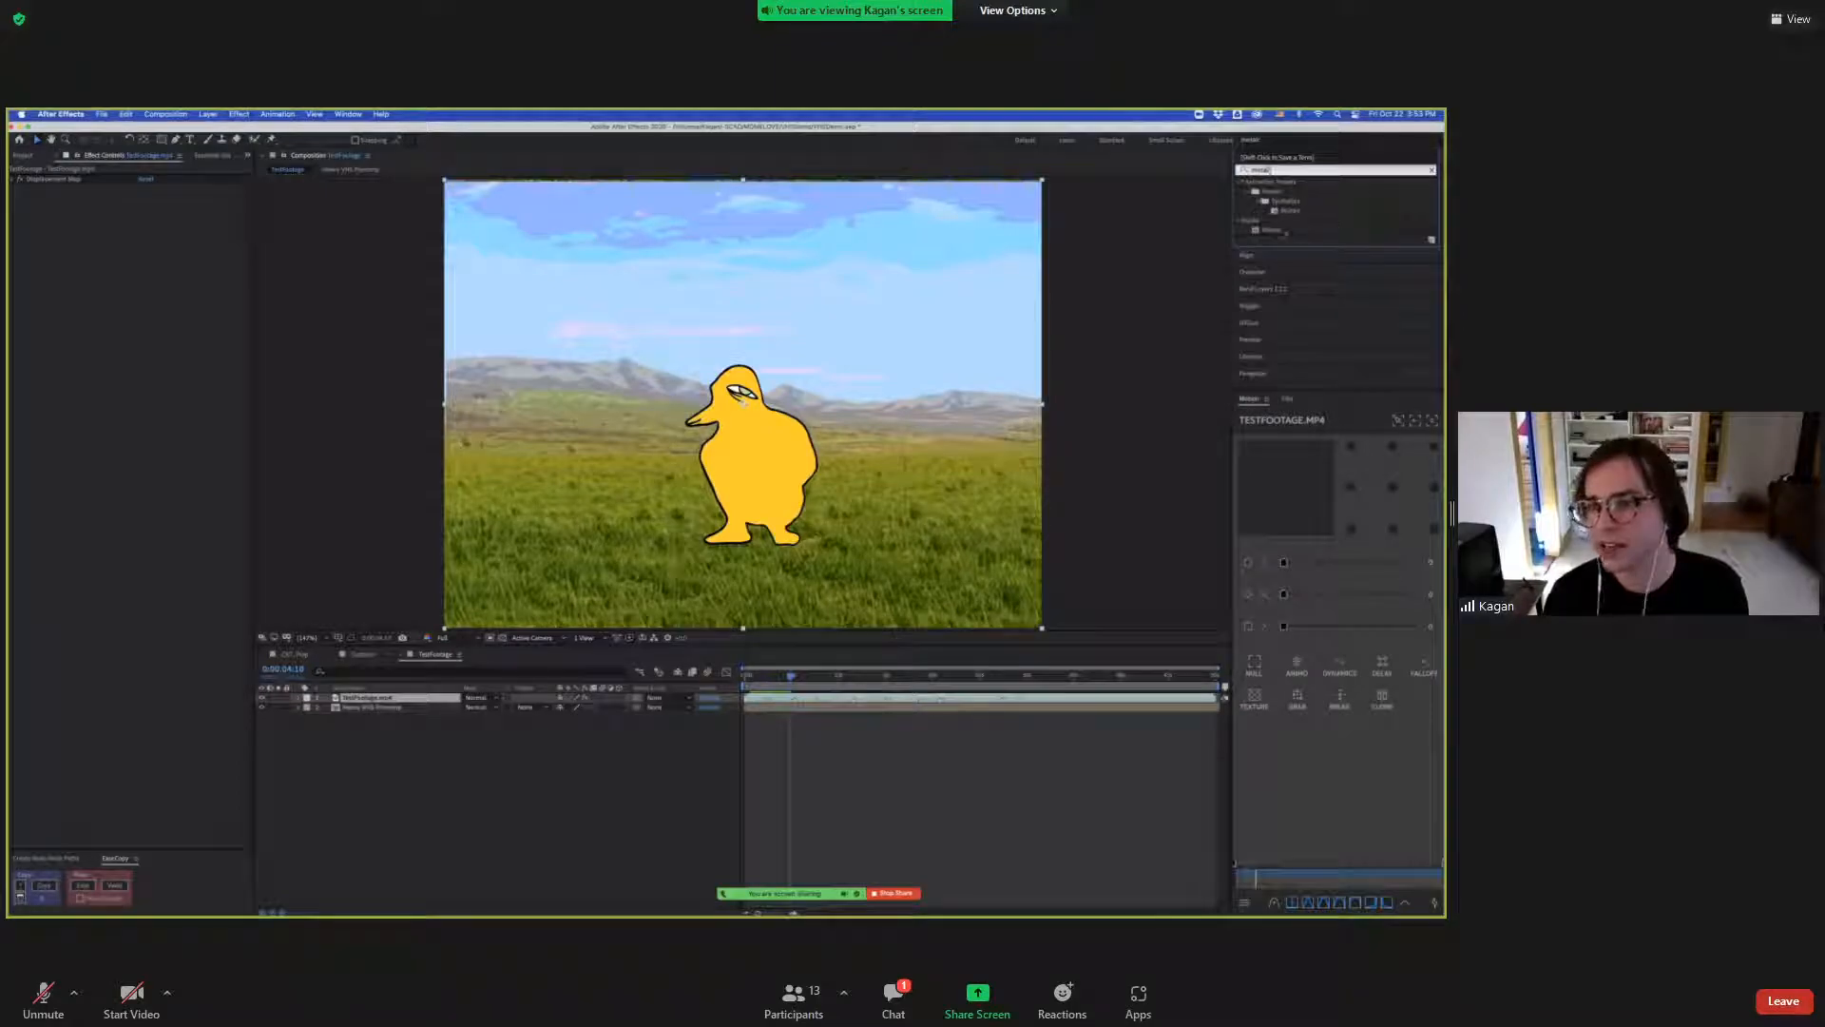
pyautogui.moveTo(1271, 230); pyautogui.dragTo(753, 467)
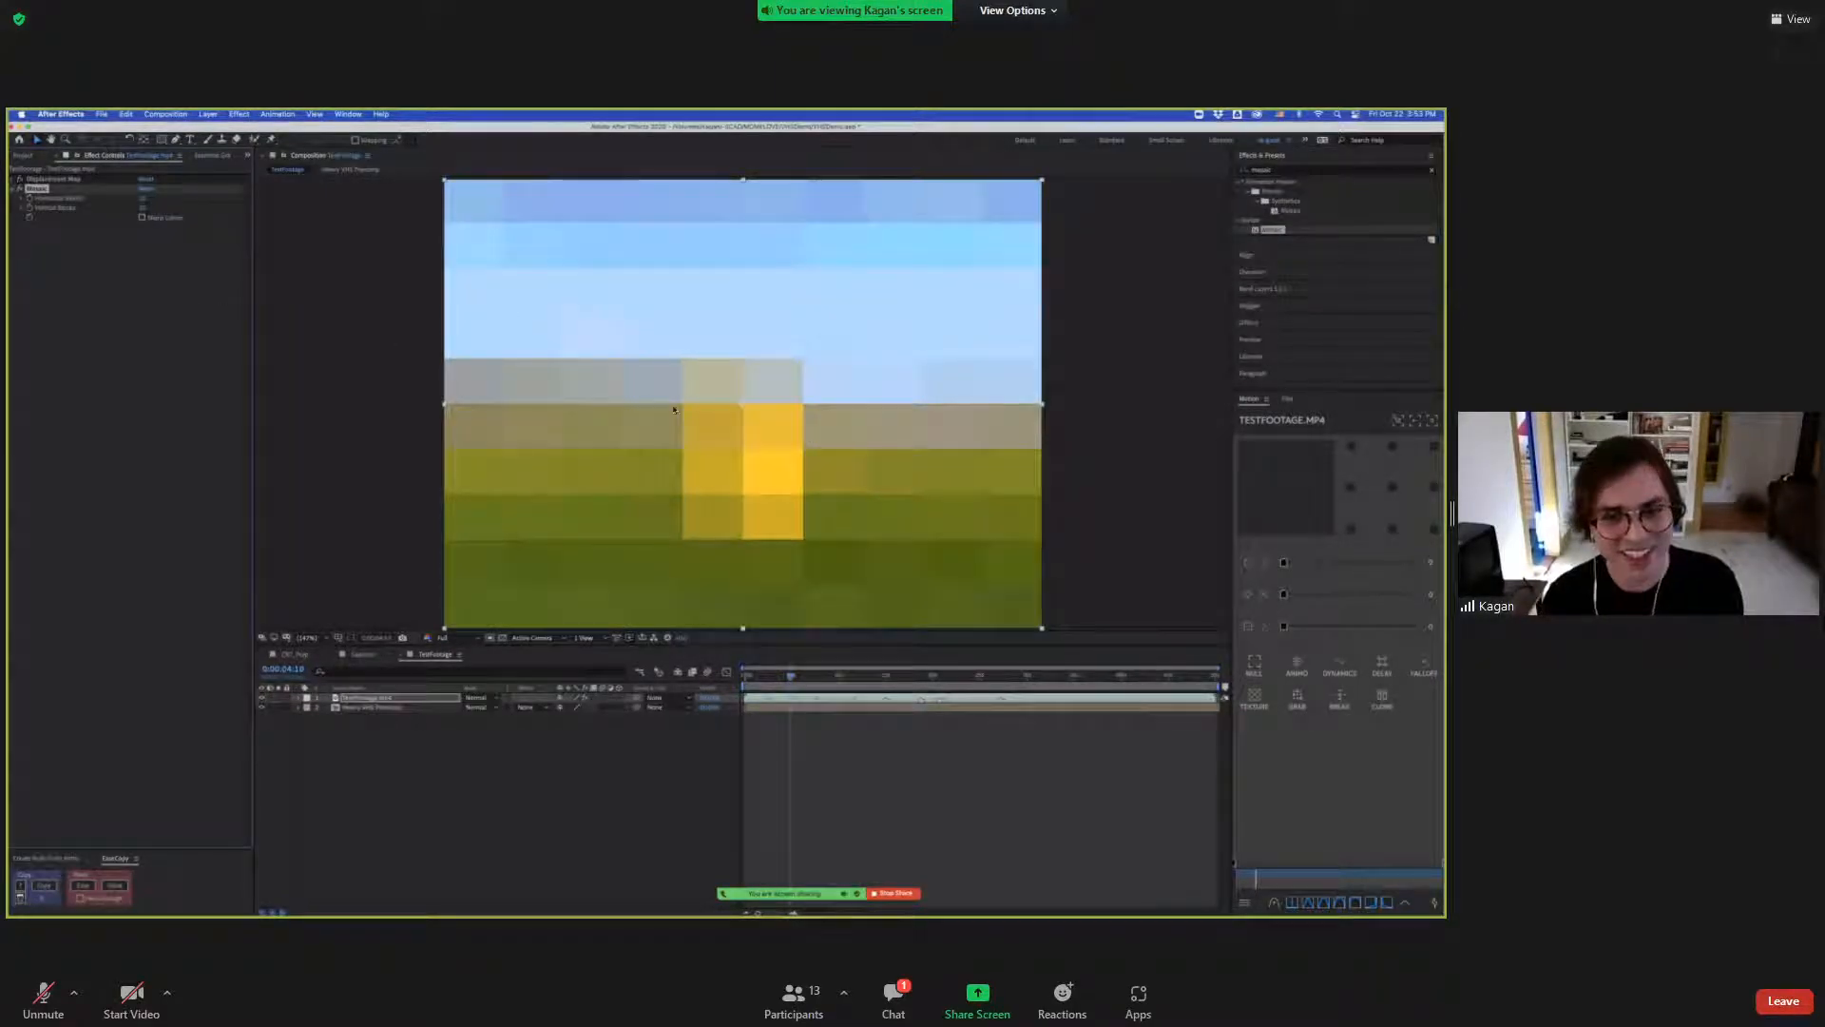
# Raise the Mosaic effect's horizontal block count on TestFootage.mp4 and set its vertical blocks to 480.
pyautogui.moveTo(142, 199); pyautogui.dragTo(318, 201)
pyautogui.moveTo(144, 209); pyautogui.dragTo(326, 221)
pyautogui.click(145, 200)
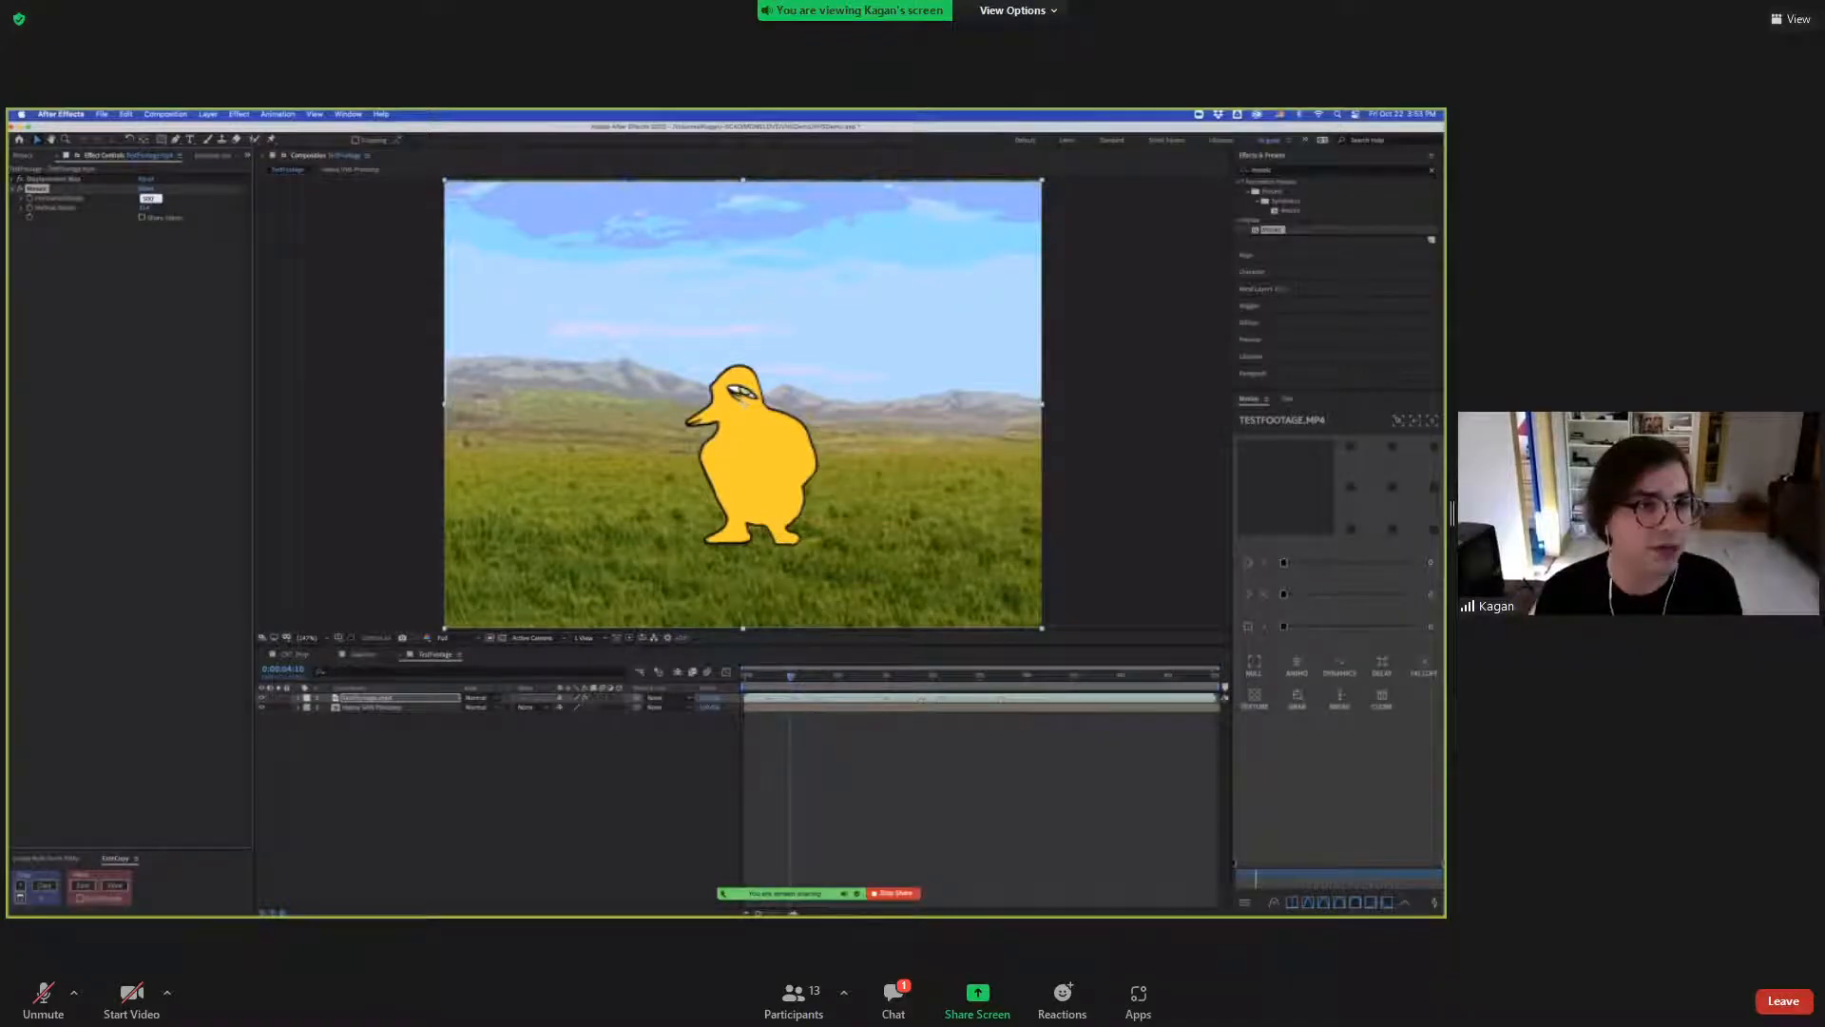
pyautogui.press('Tab')
pyautogui.write('480')
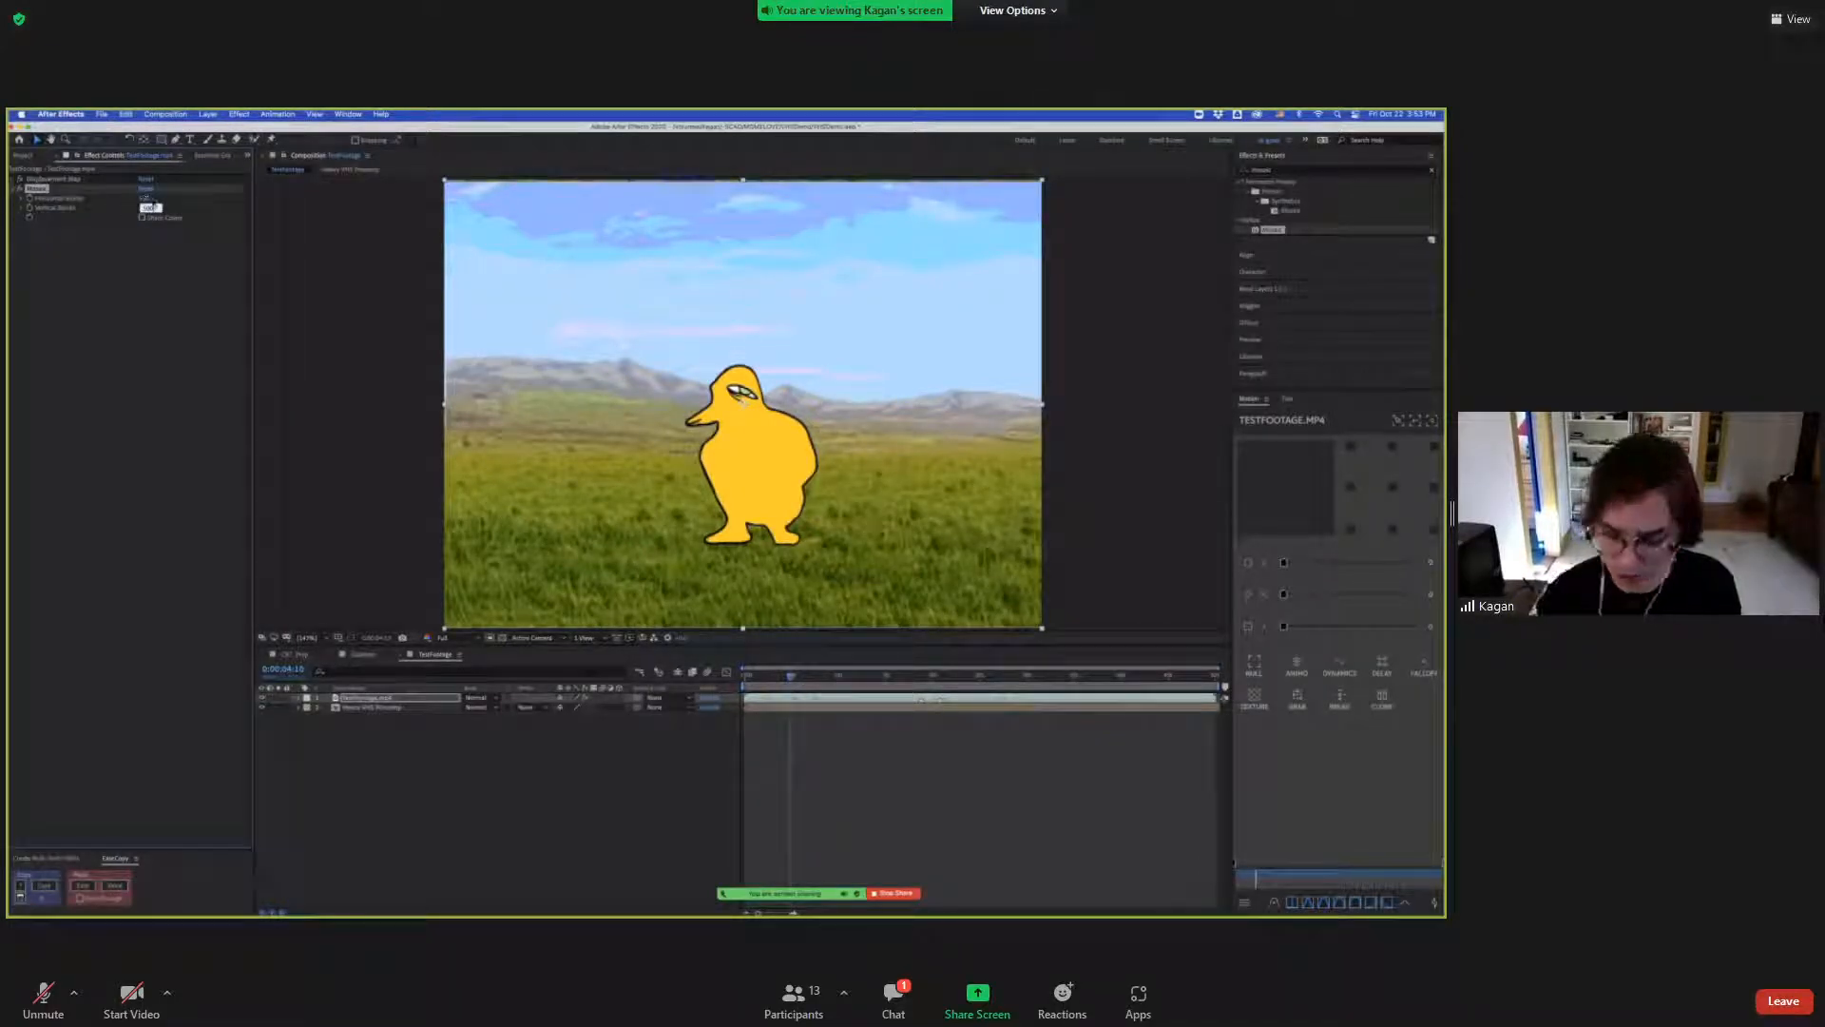
pyautogui.press('Tab')
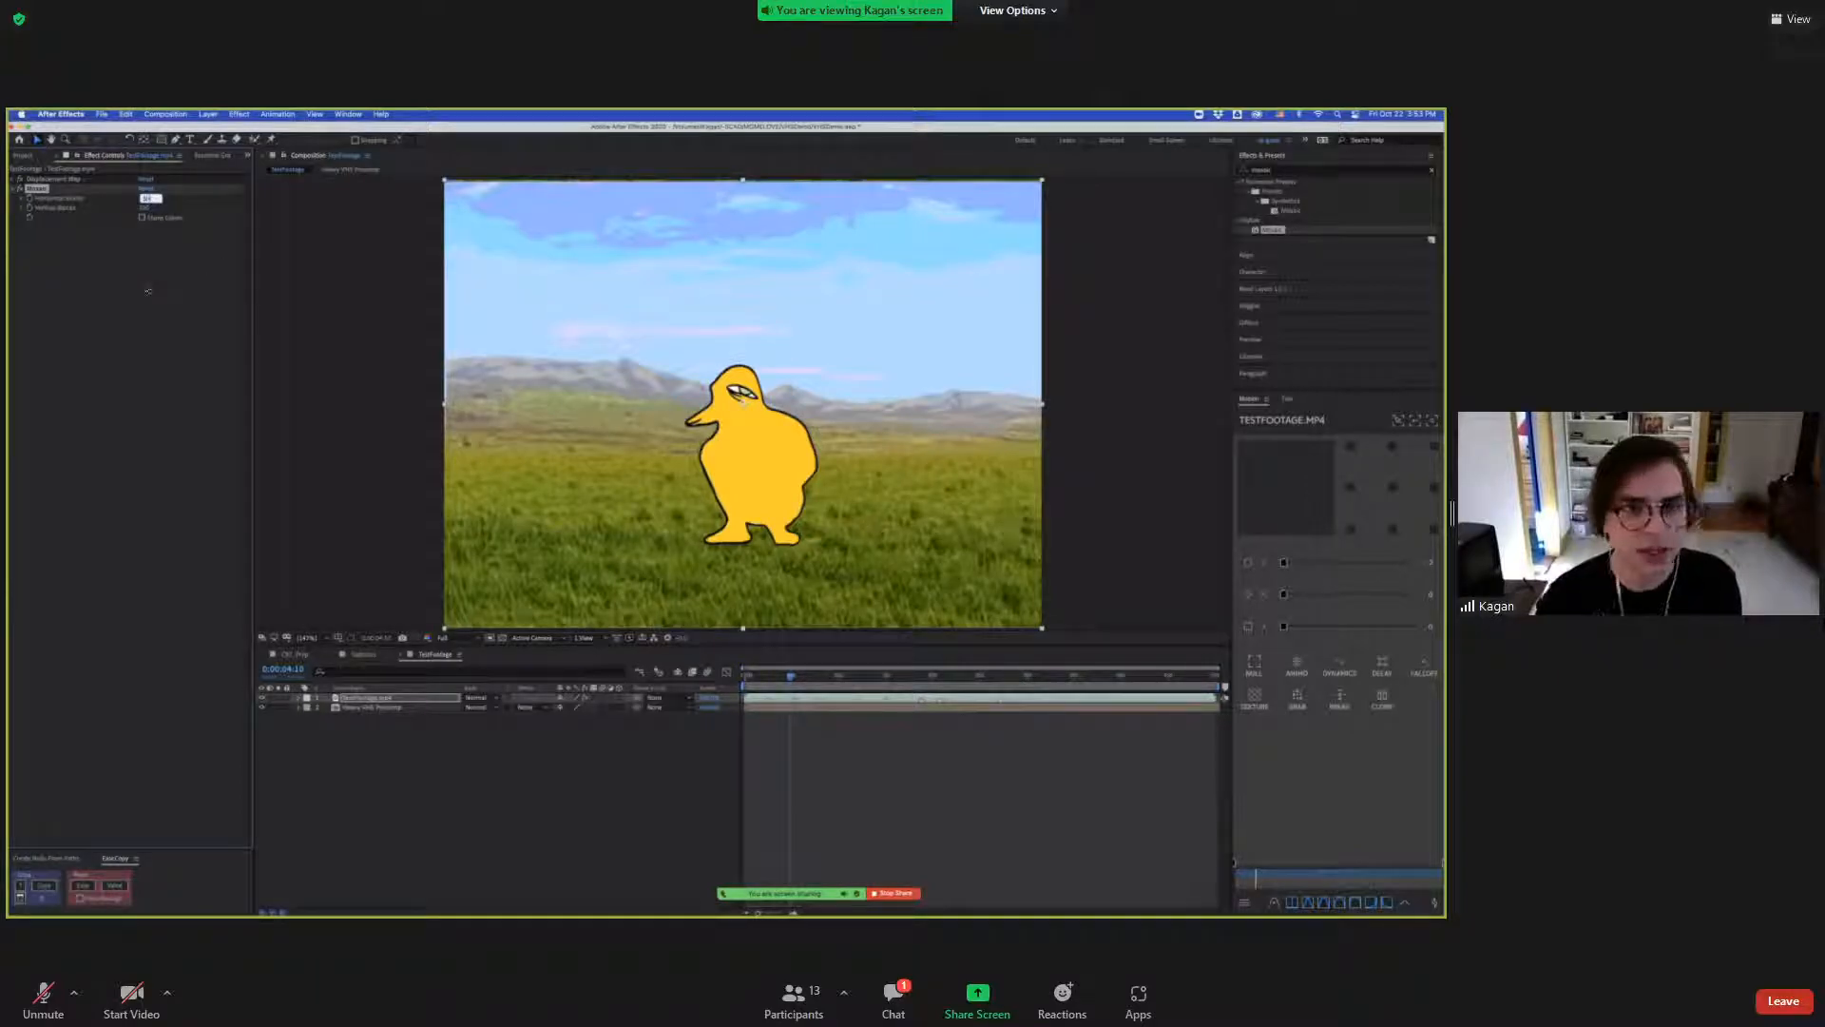
pyautogui.click(149, 289)
# Examine the pixelation on the duck and background of the TestFootage composition at closer magnifications.
pyautogui.press('.')
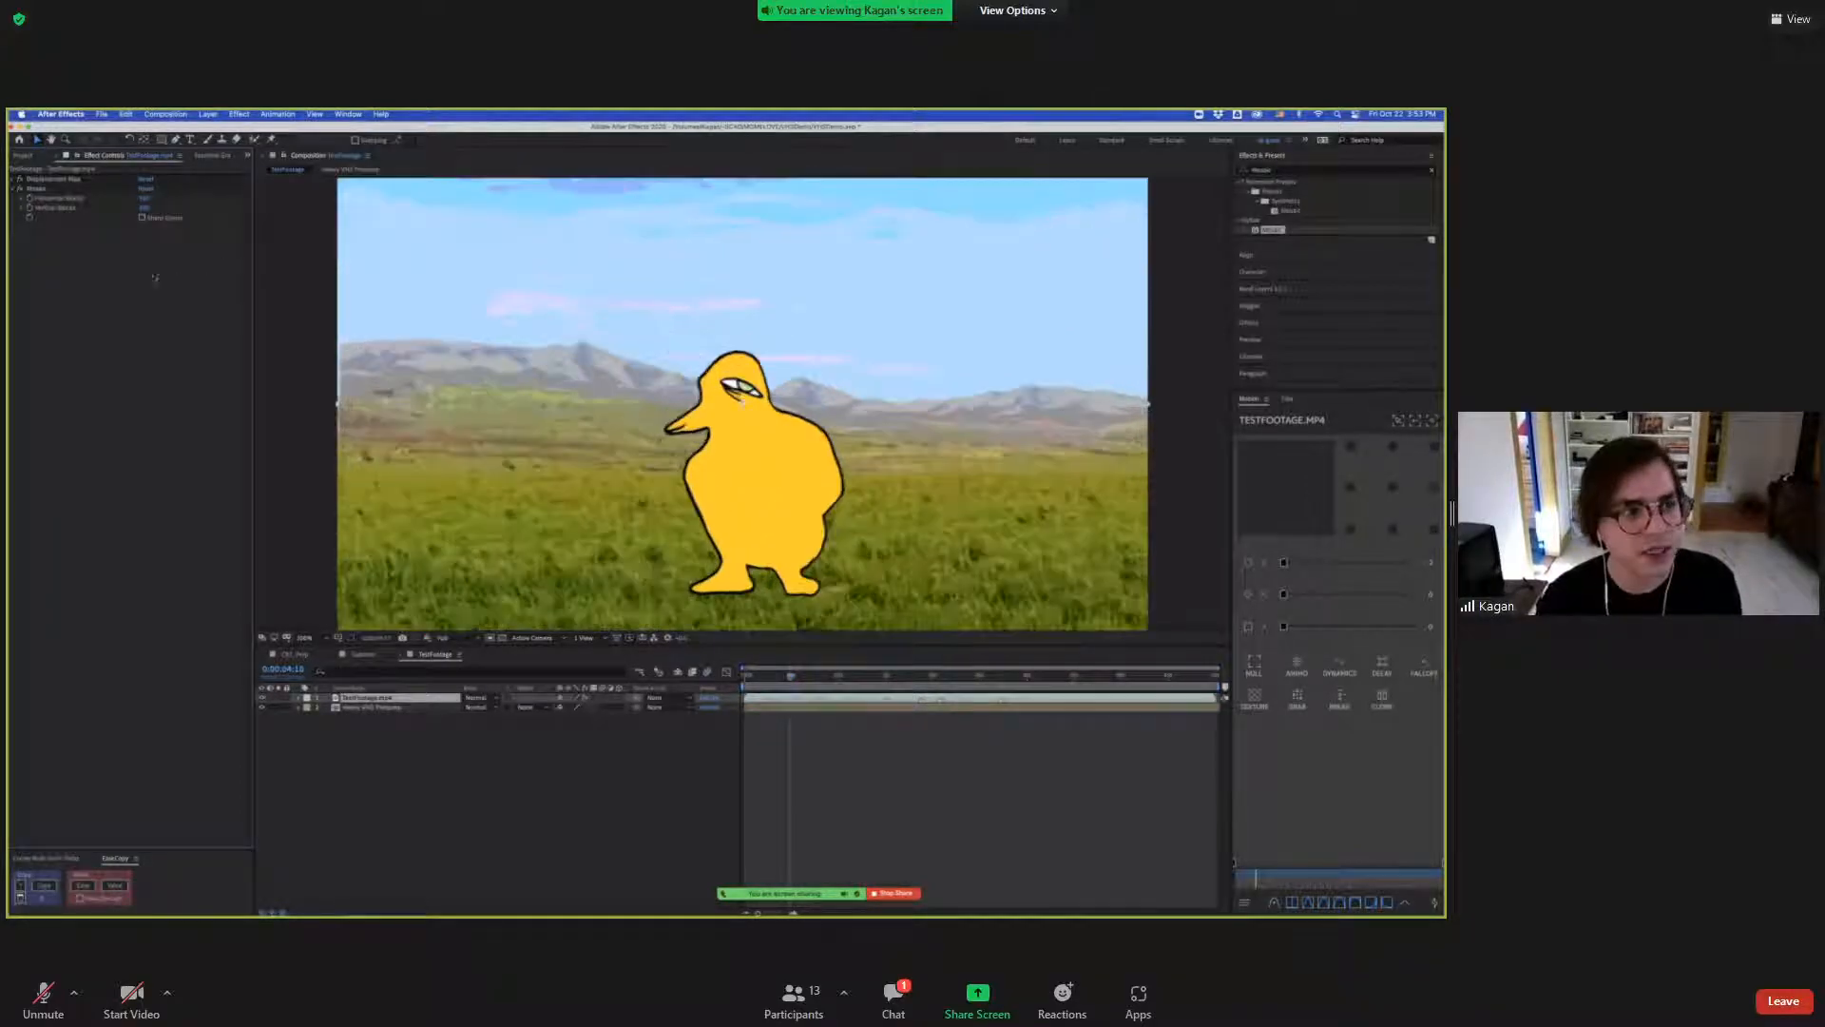
pyautogui.press('.')
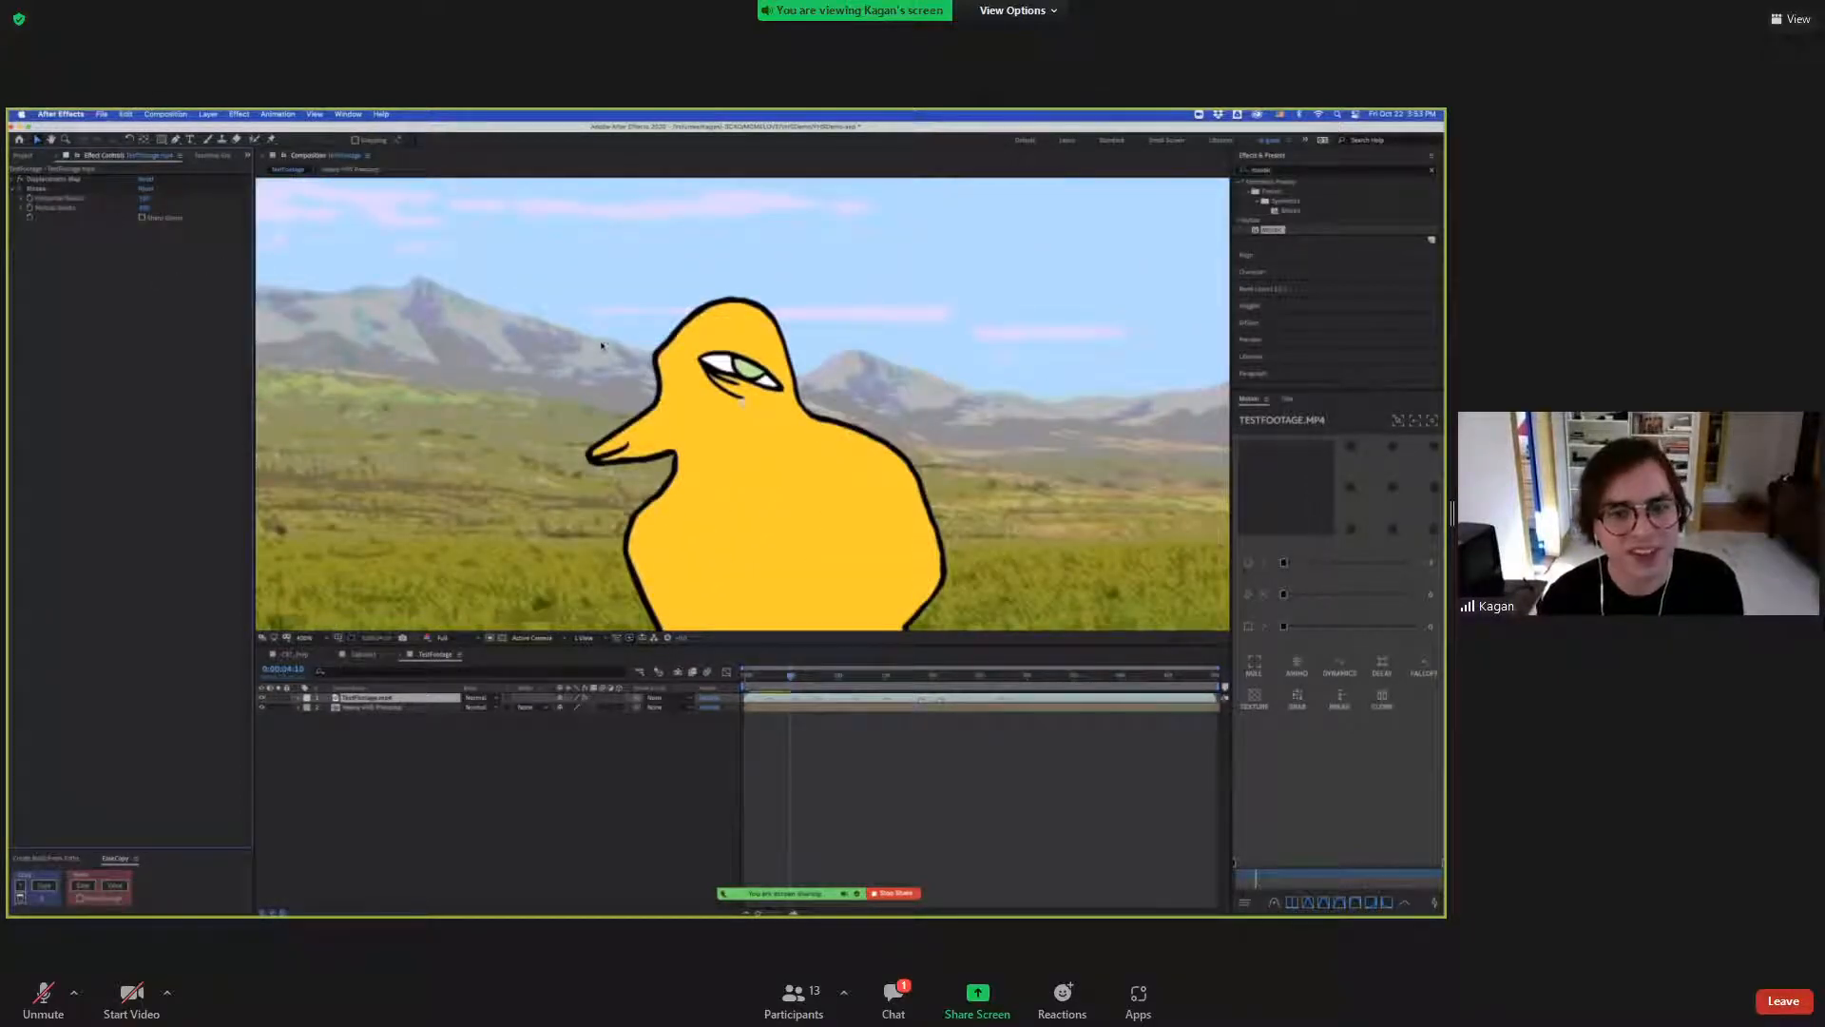
pyautogui.press('.')
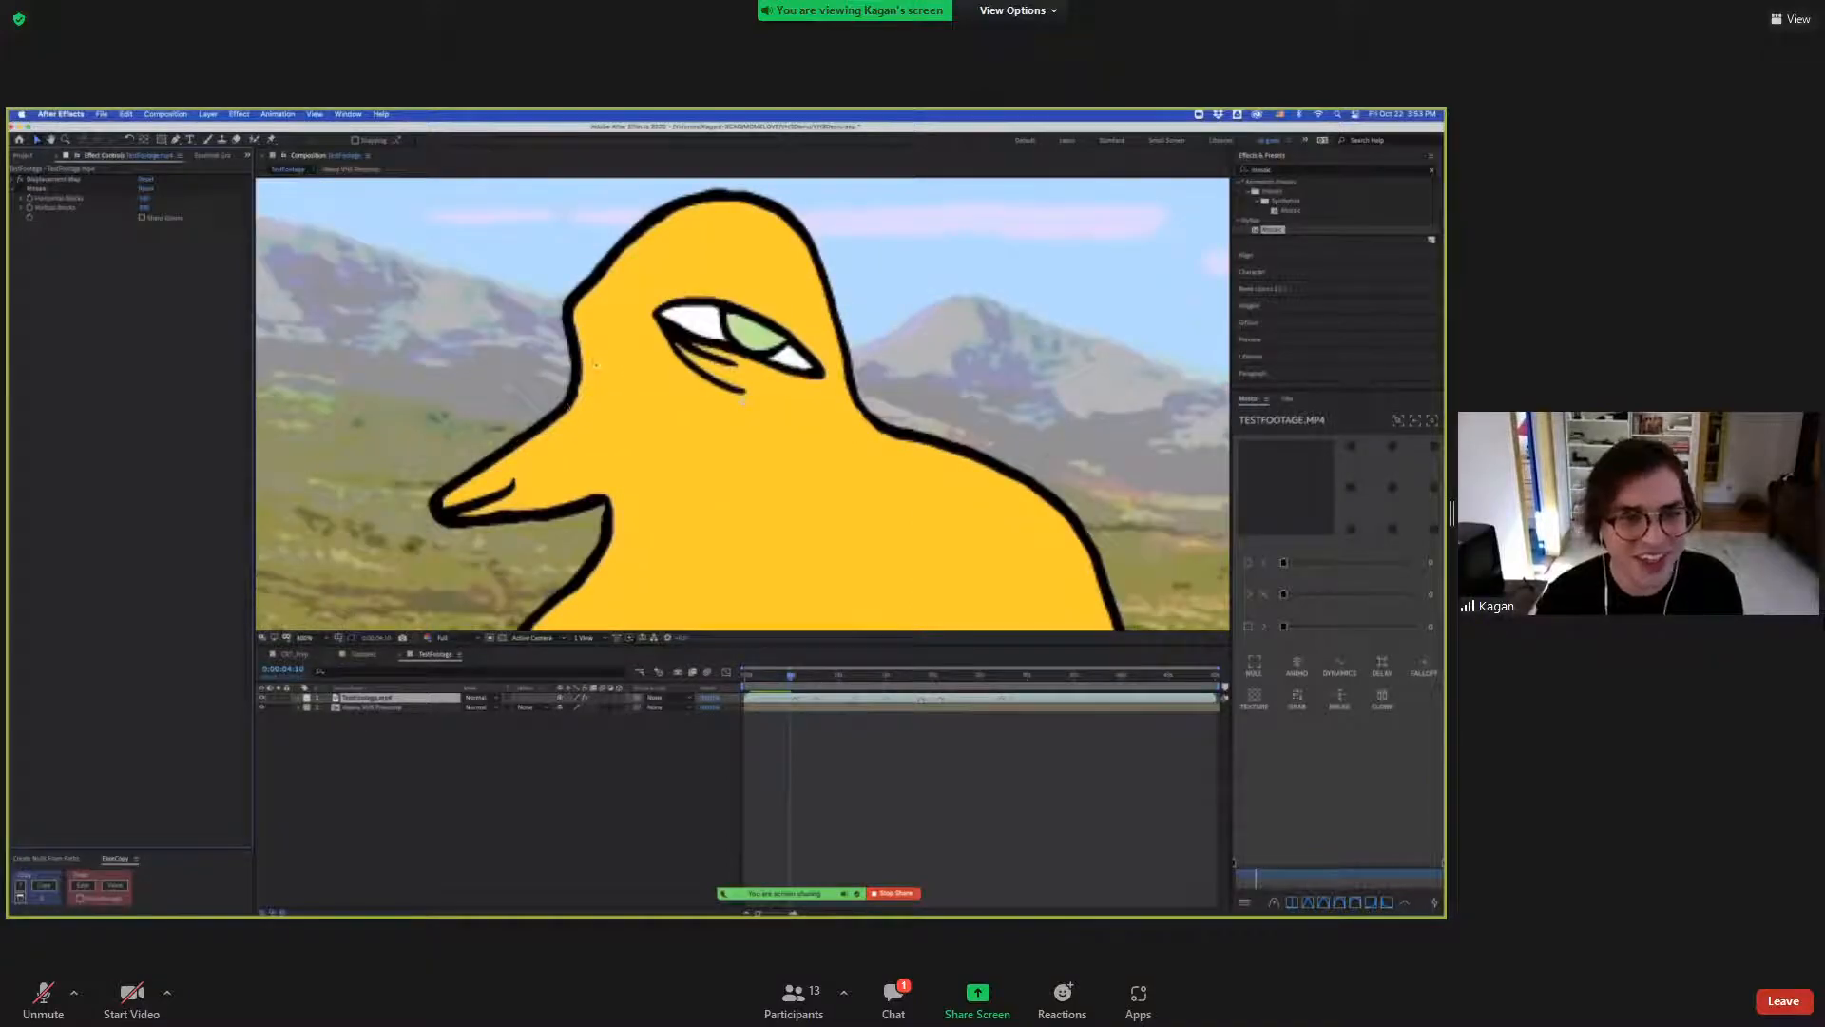
pyautogui.press(',')
pyautogui.press(',')
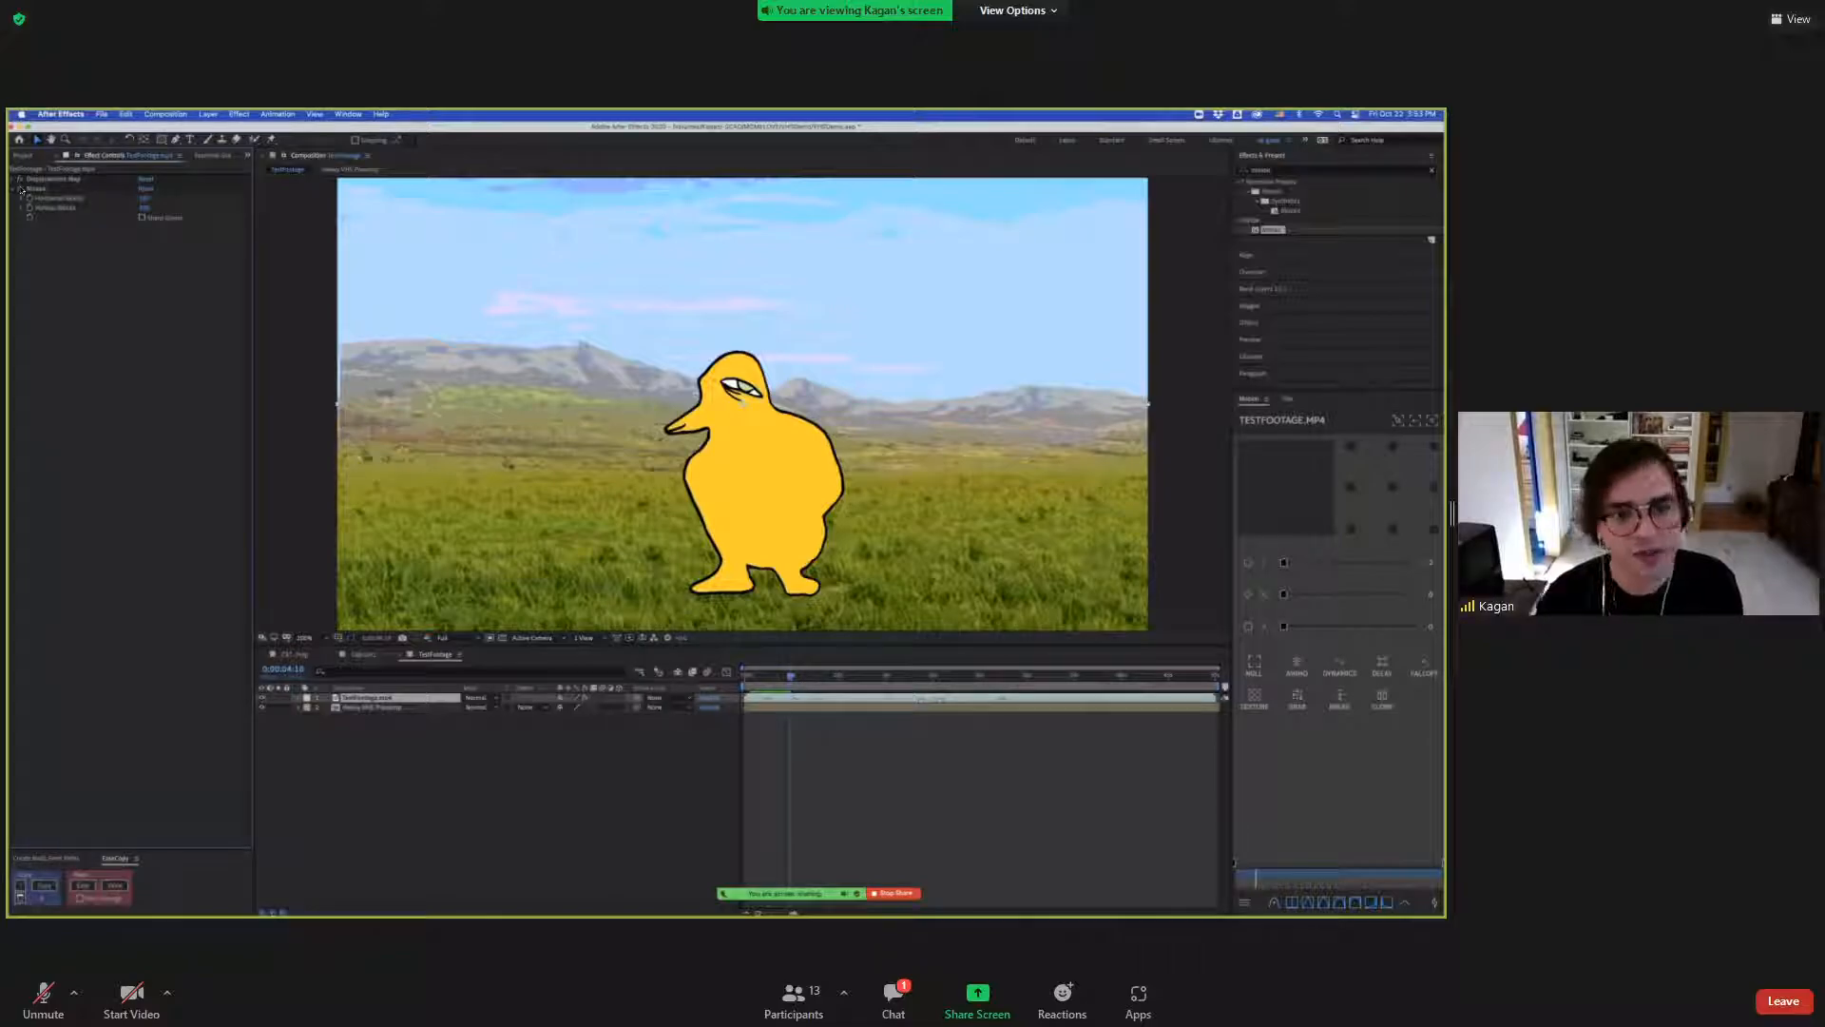
pyautogui.press('.')
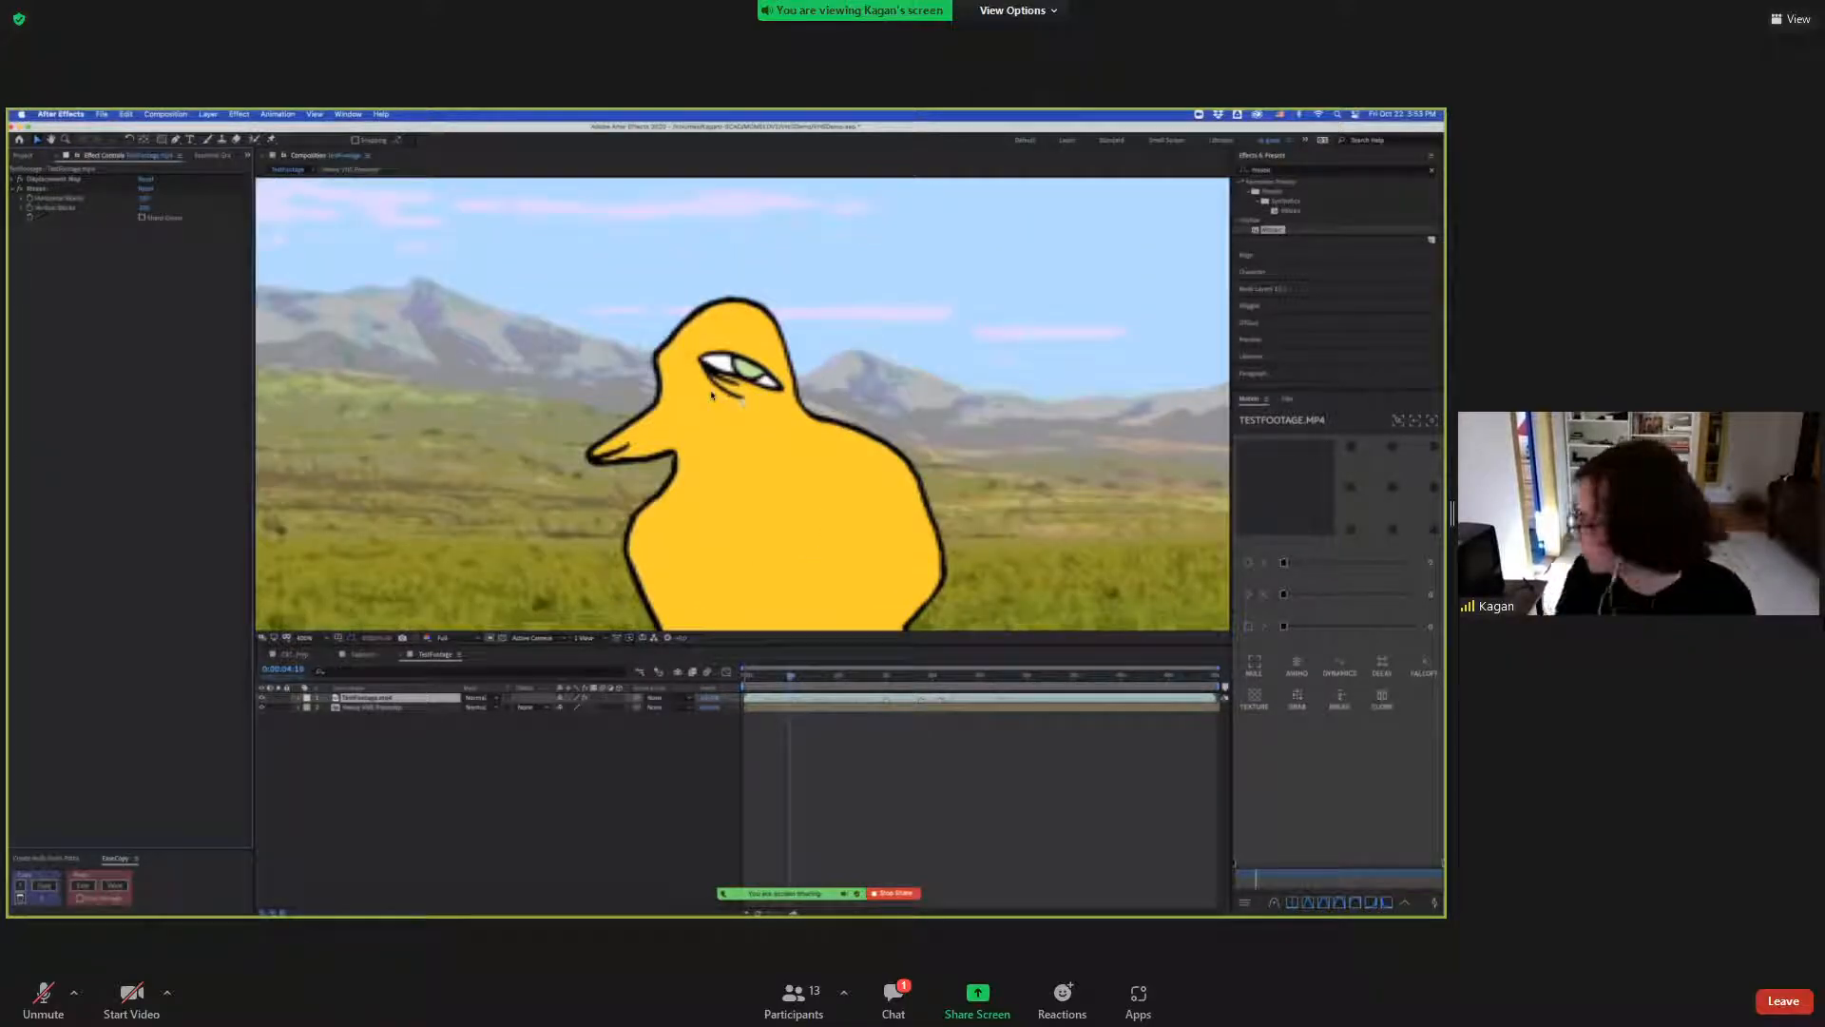
pyautogui.press(',')
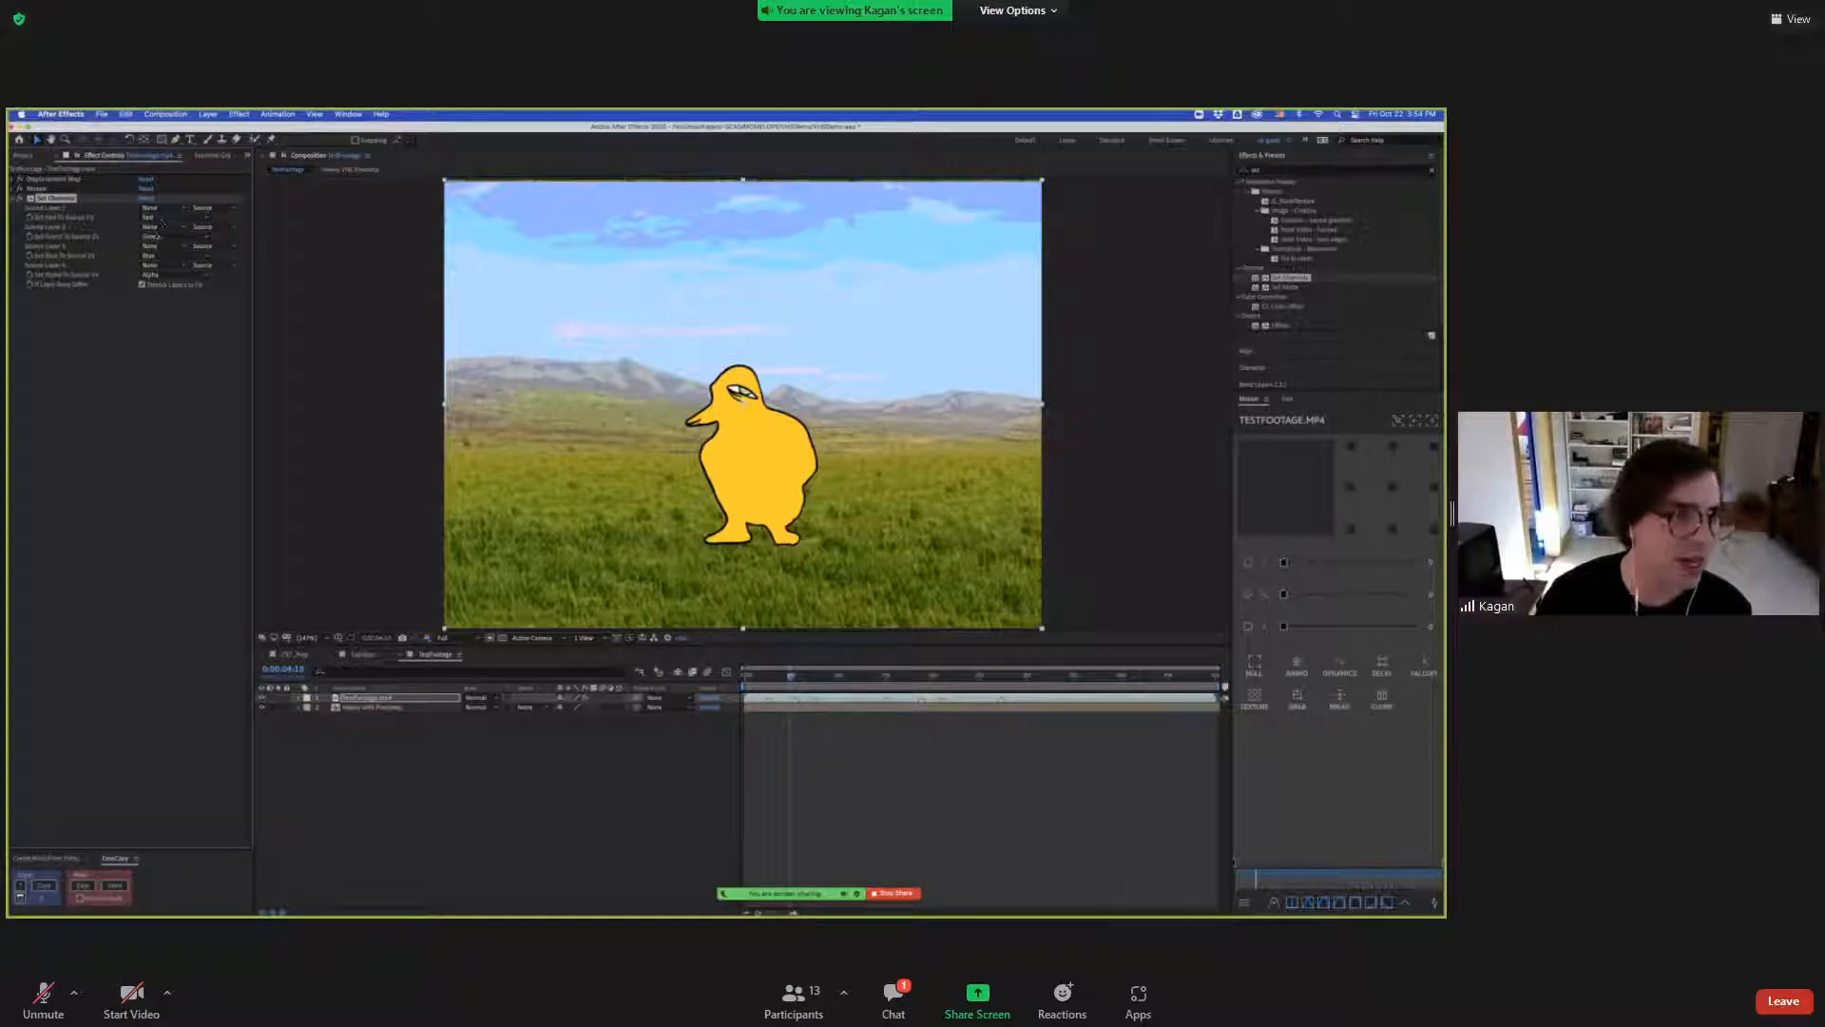
# Review the source channel options of the Set Channels effect on TestFootage.mp4.
pyautogui.click(174, 262)
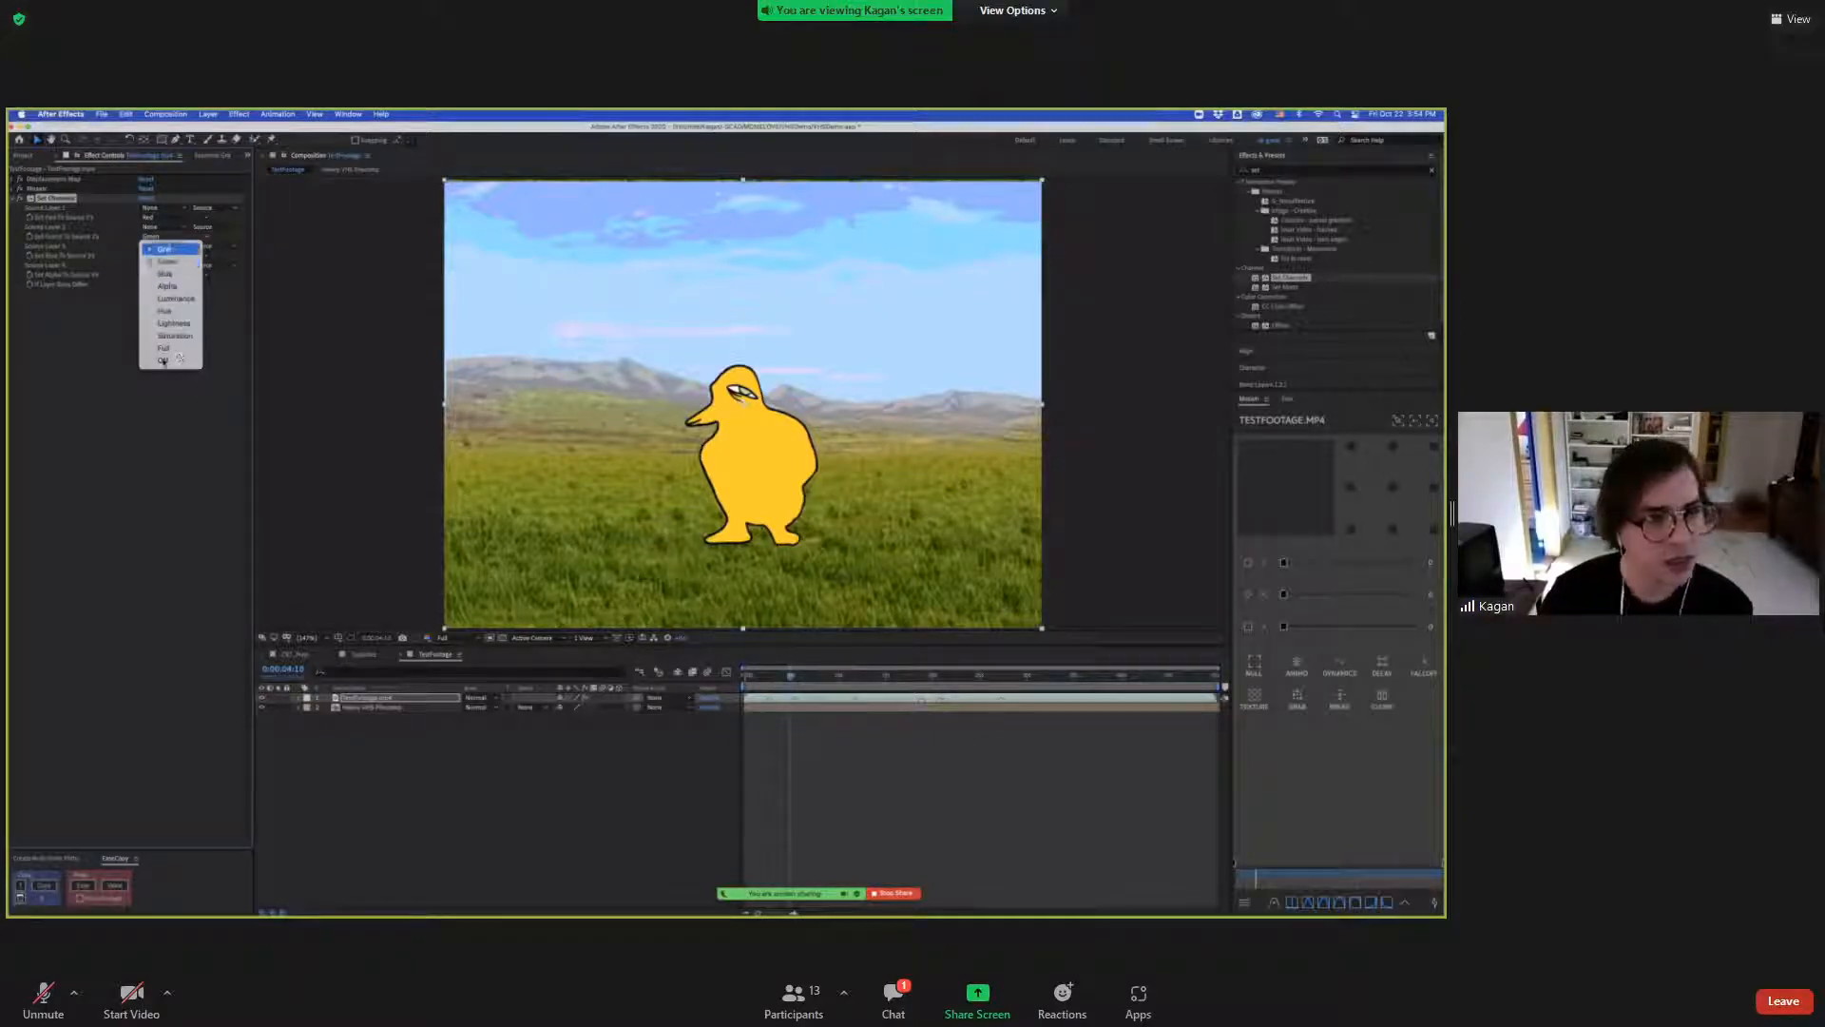
pyautogui.click(162, 244)
pyautogui.click(231, 293)
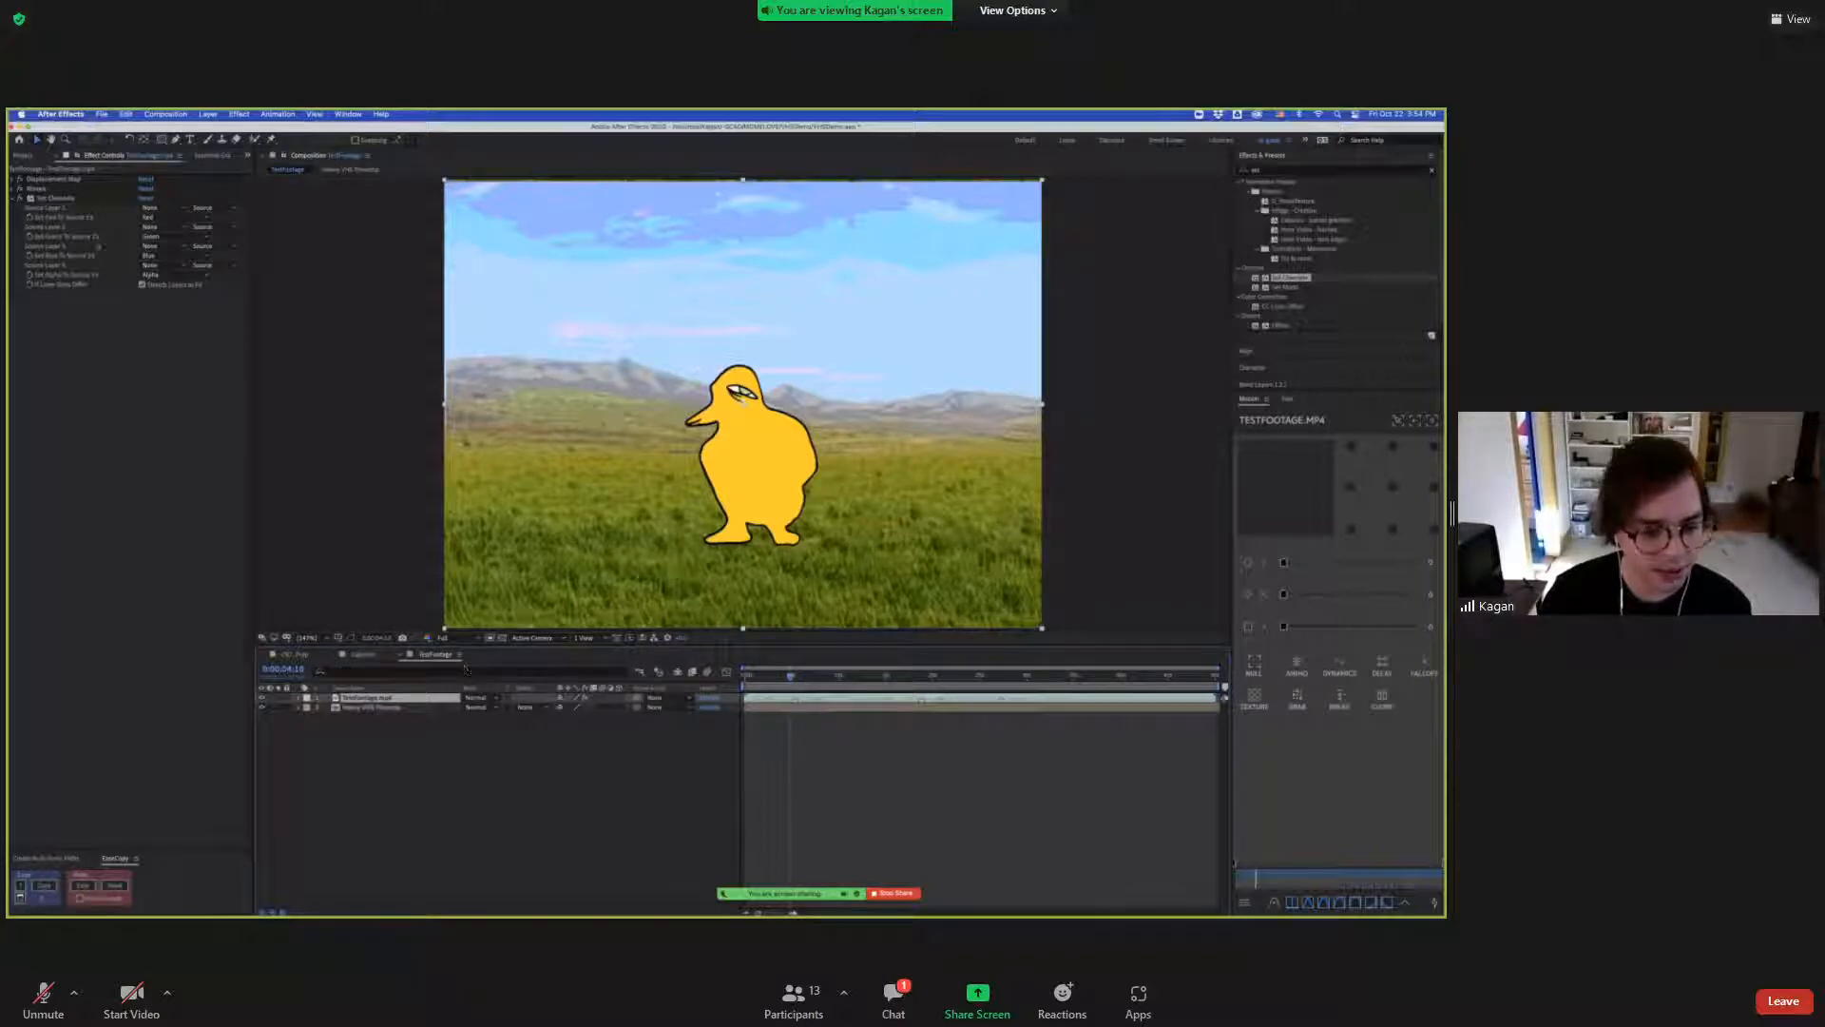
pyautogui.click(49, 197)
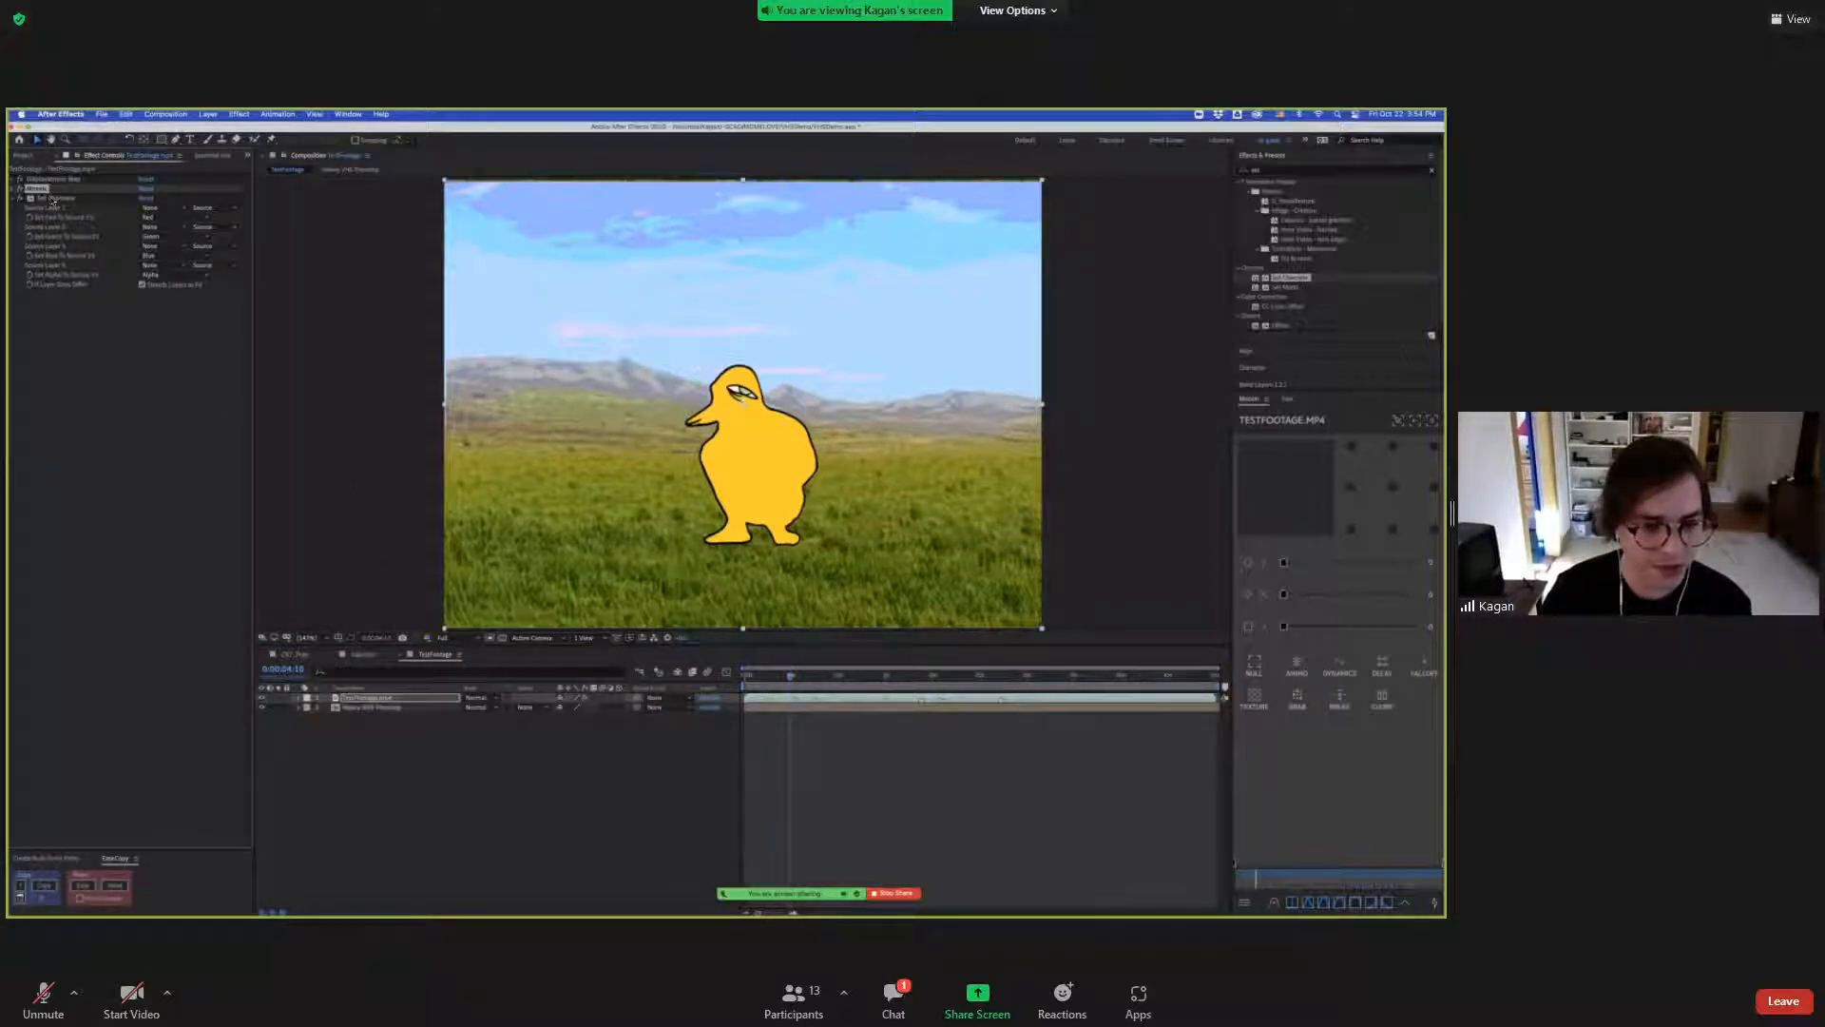
# Duplicate the TestFootage.mp4 layer twice and select all three copies.
pyautogui.click(432, 737)
pyautogui.click(380, 698)
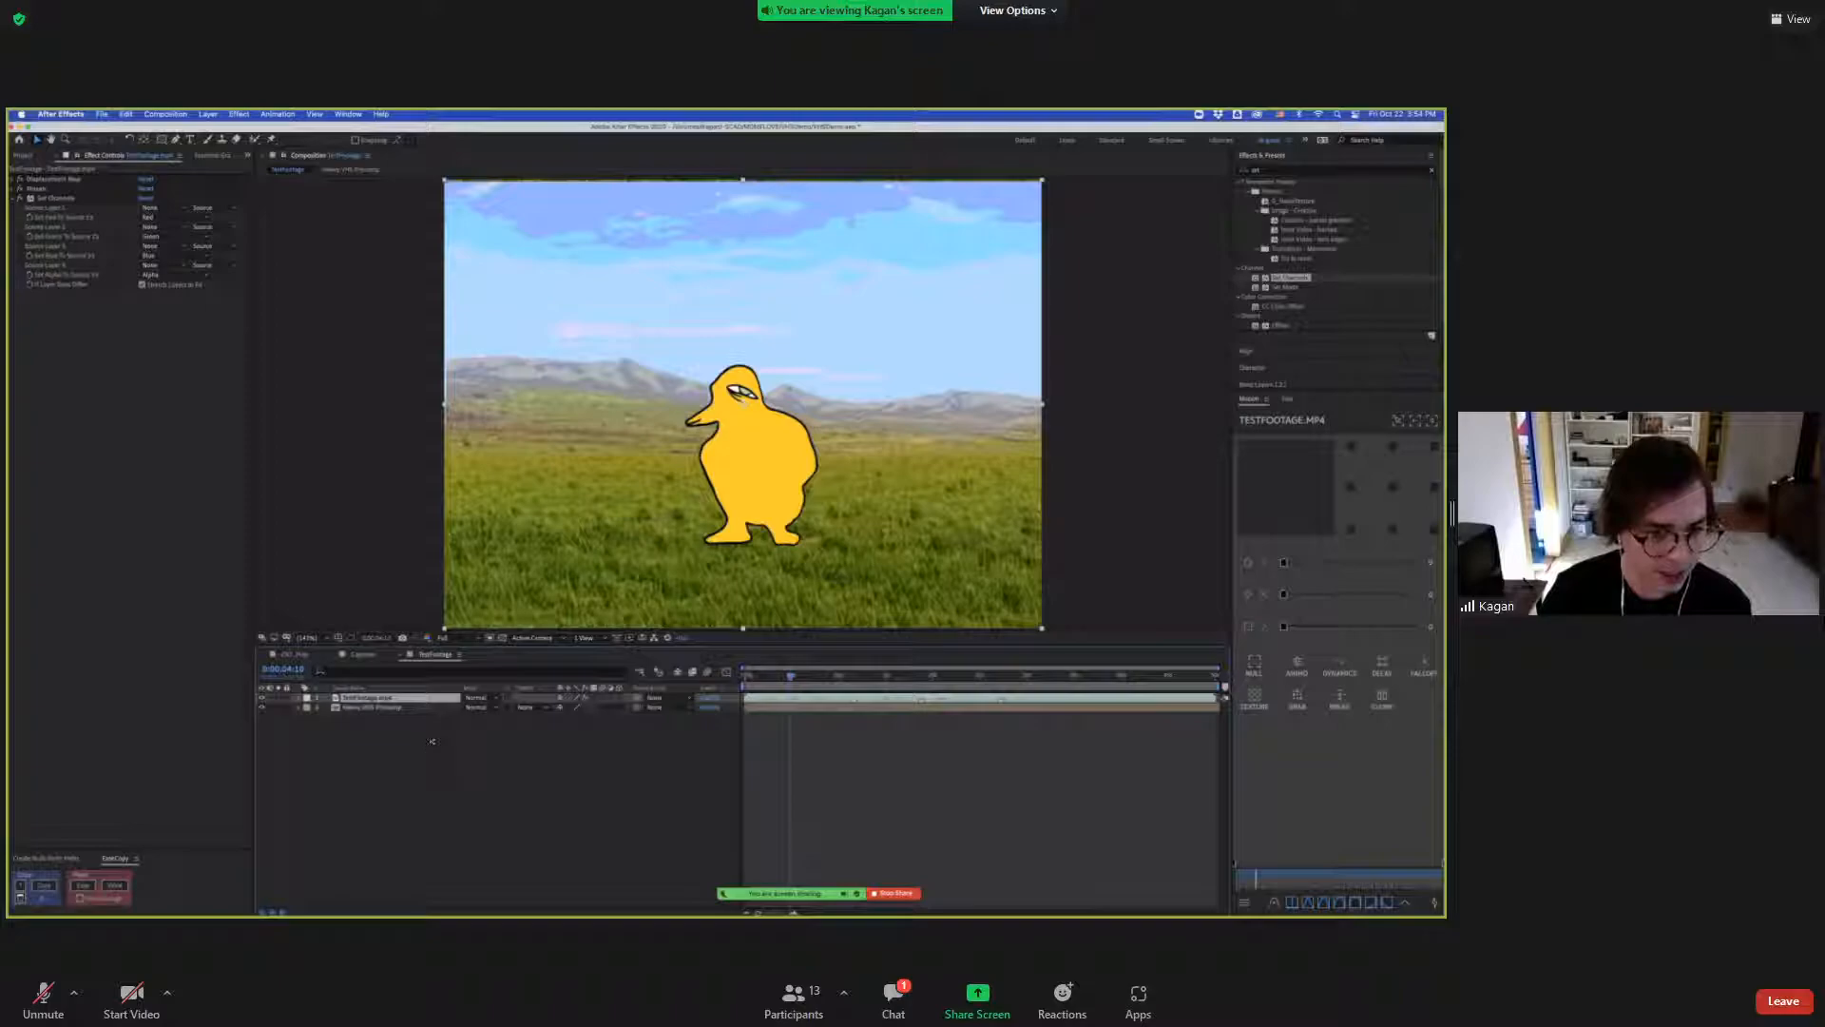
pyautogui.press('super+d')
pyautogui.press('super+d')
pyautogui.click(381, 707)
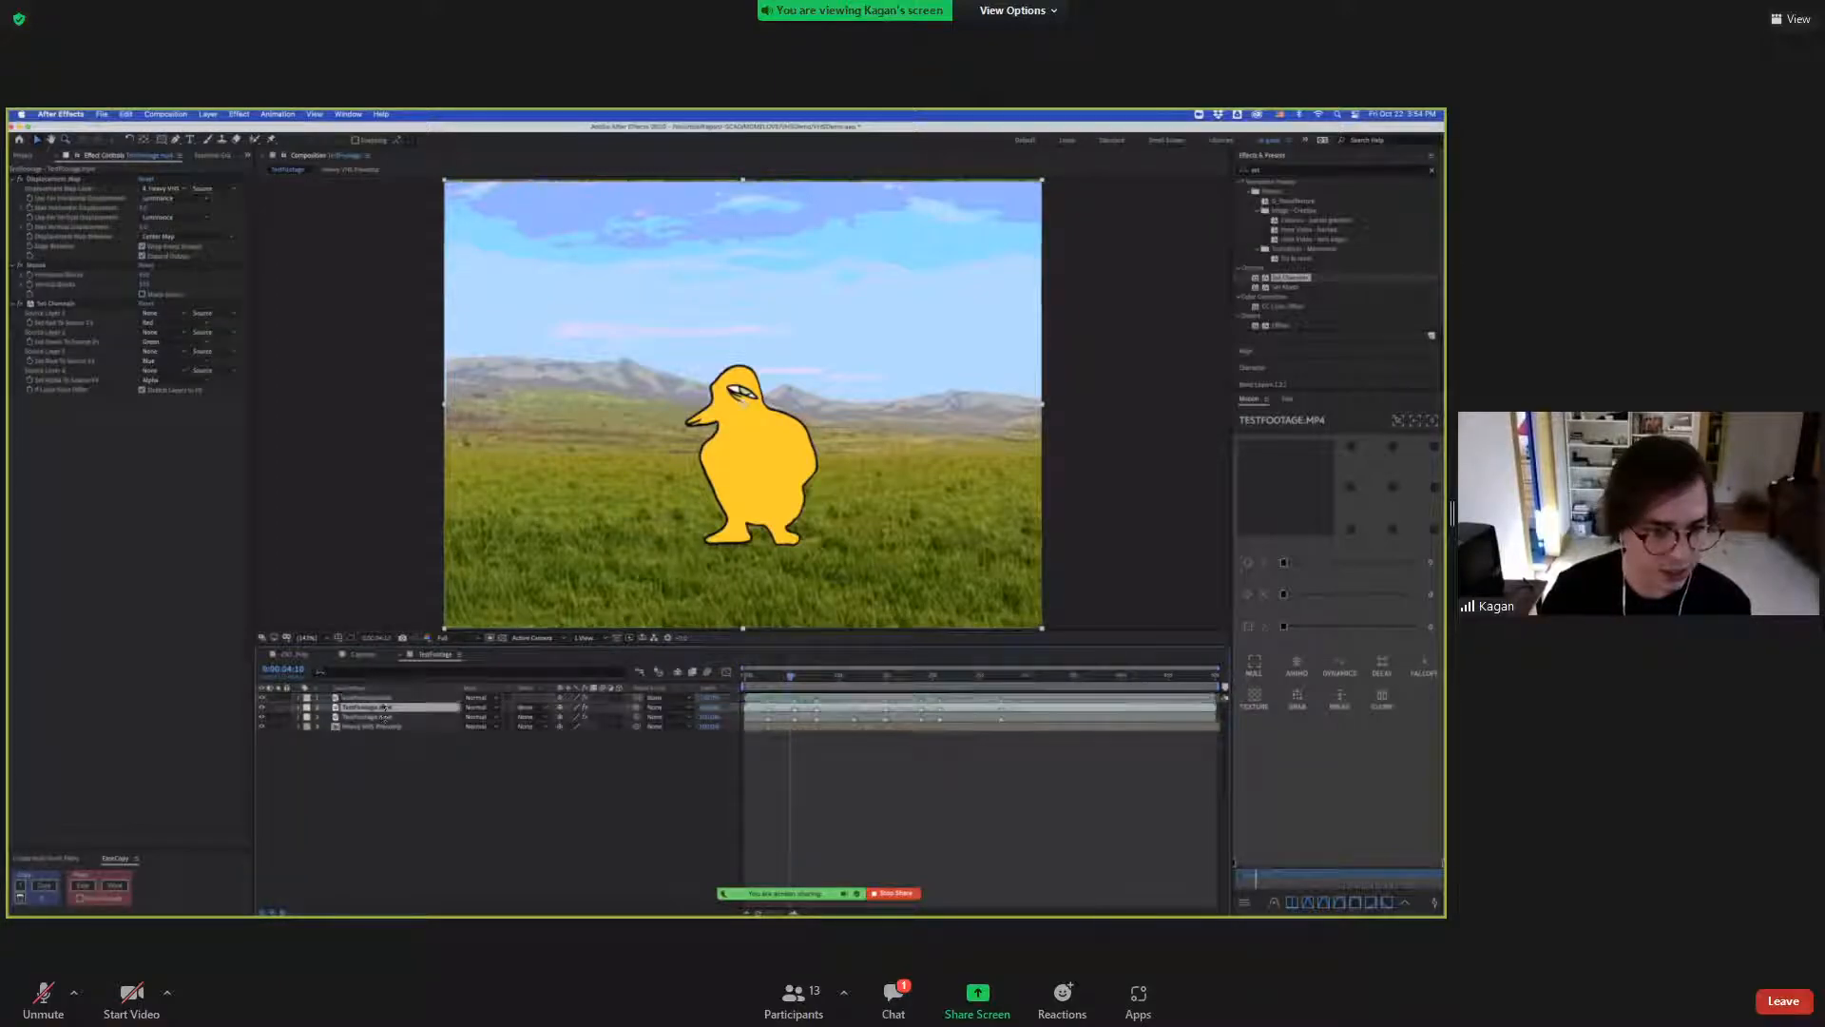
pyautogui.click(380, 697)
pyautogui.keyDown('shift'); pyautogui.click(381, 717); pyautogui.keyUp('shift')
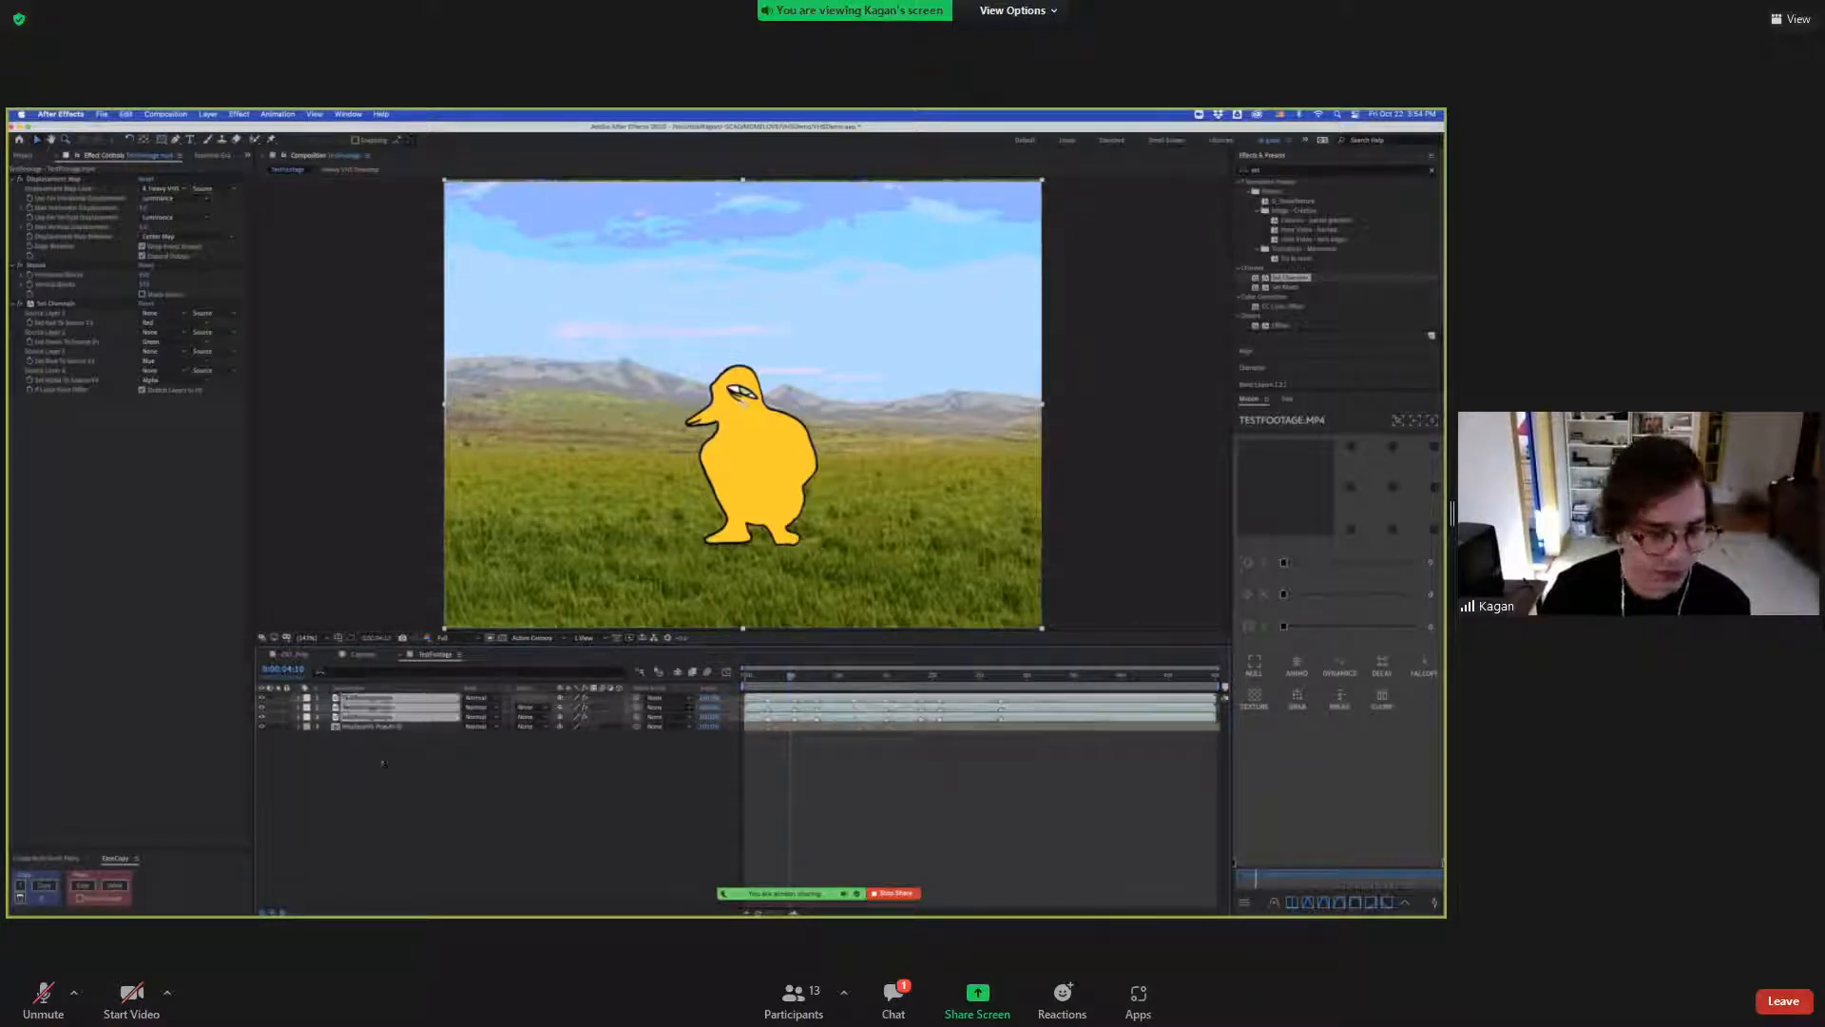
# Label the three TestFootage.mp4 layers Red, Green and Blue from top to bottom, and select the red one.
pyautogui.rightClick(308, 705)
pyautogui.click(328, 719)
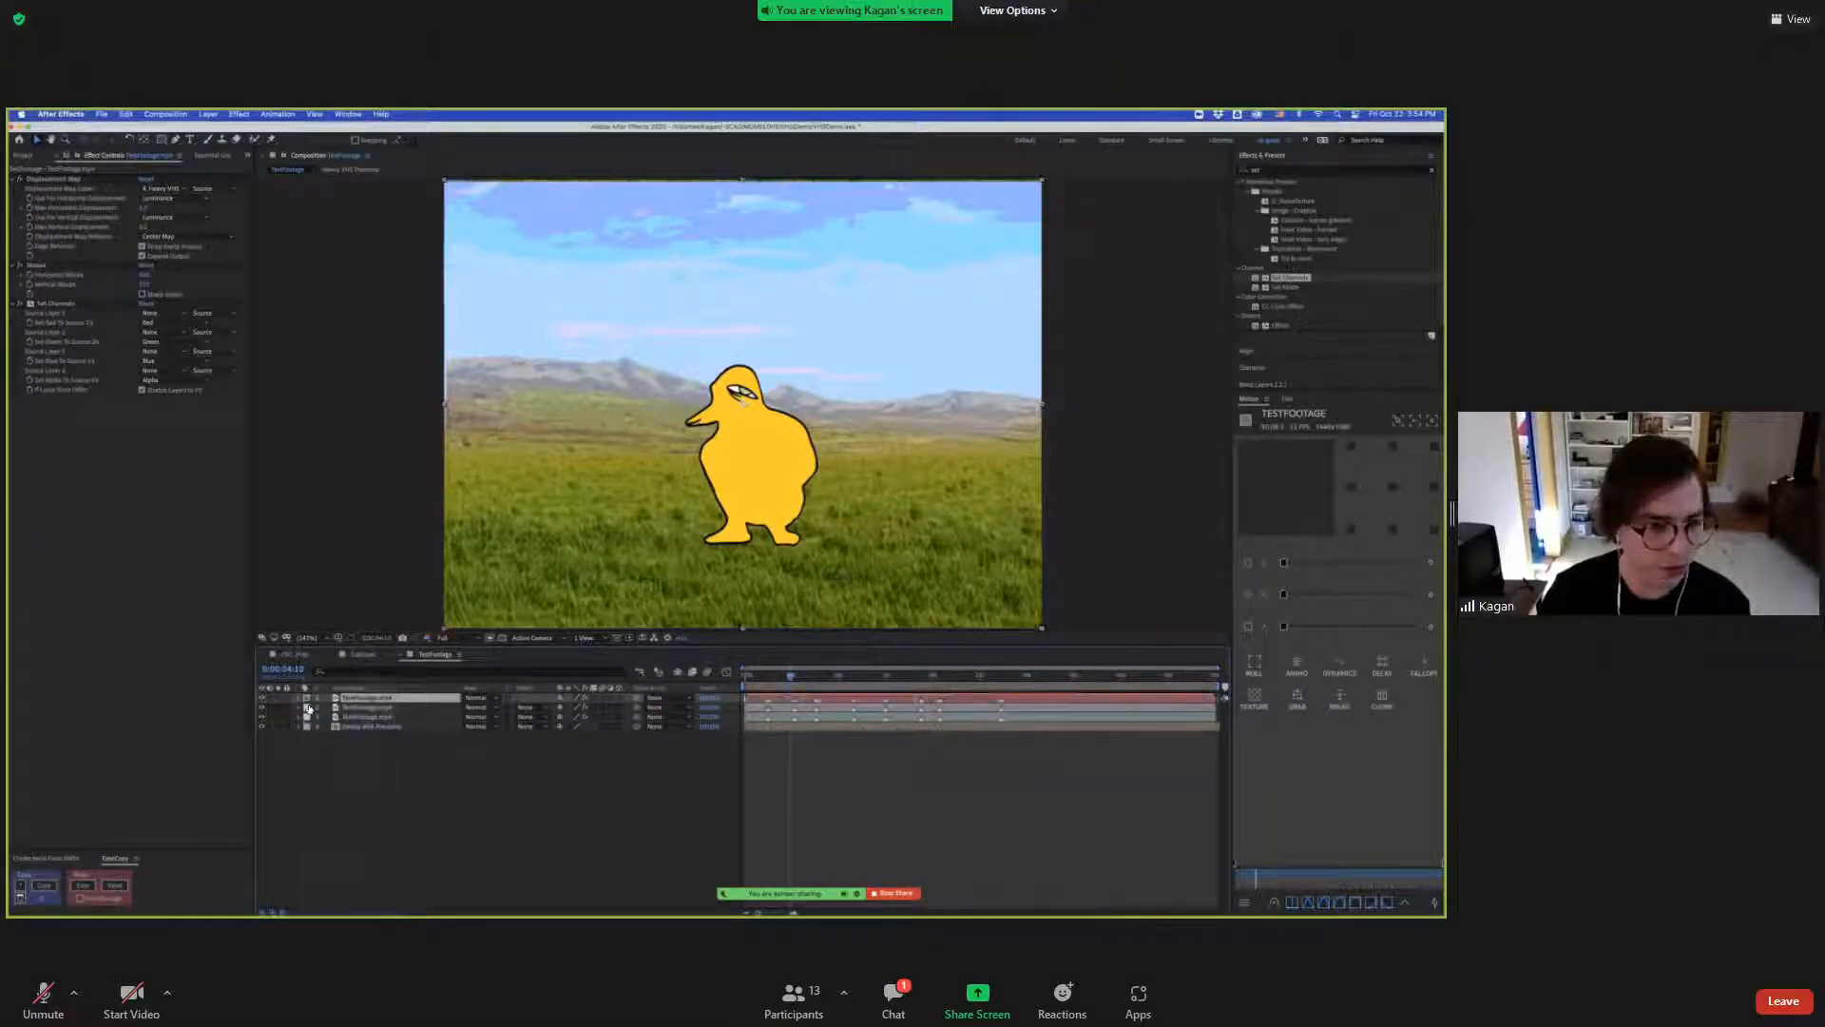
pyautogui.click(306, 708)
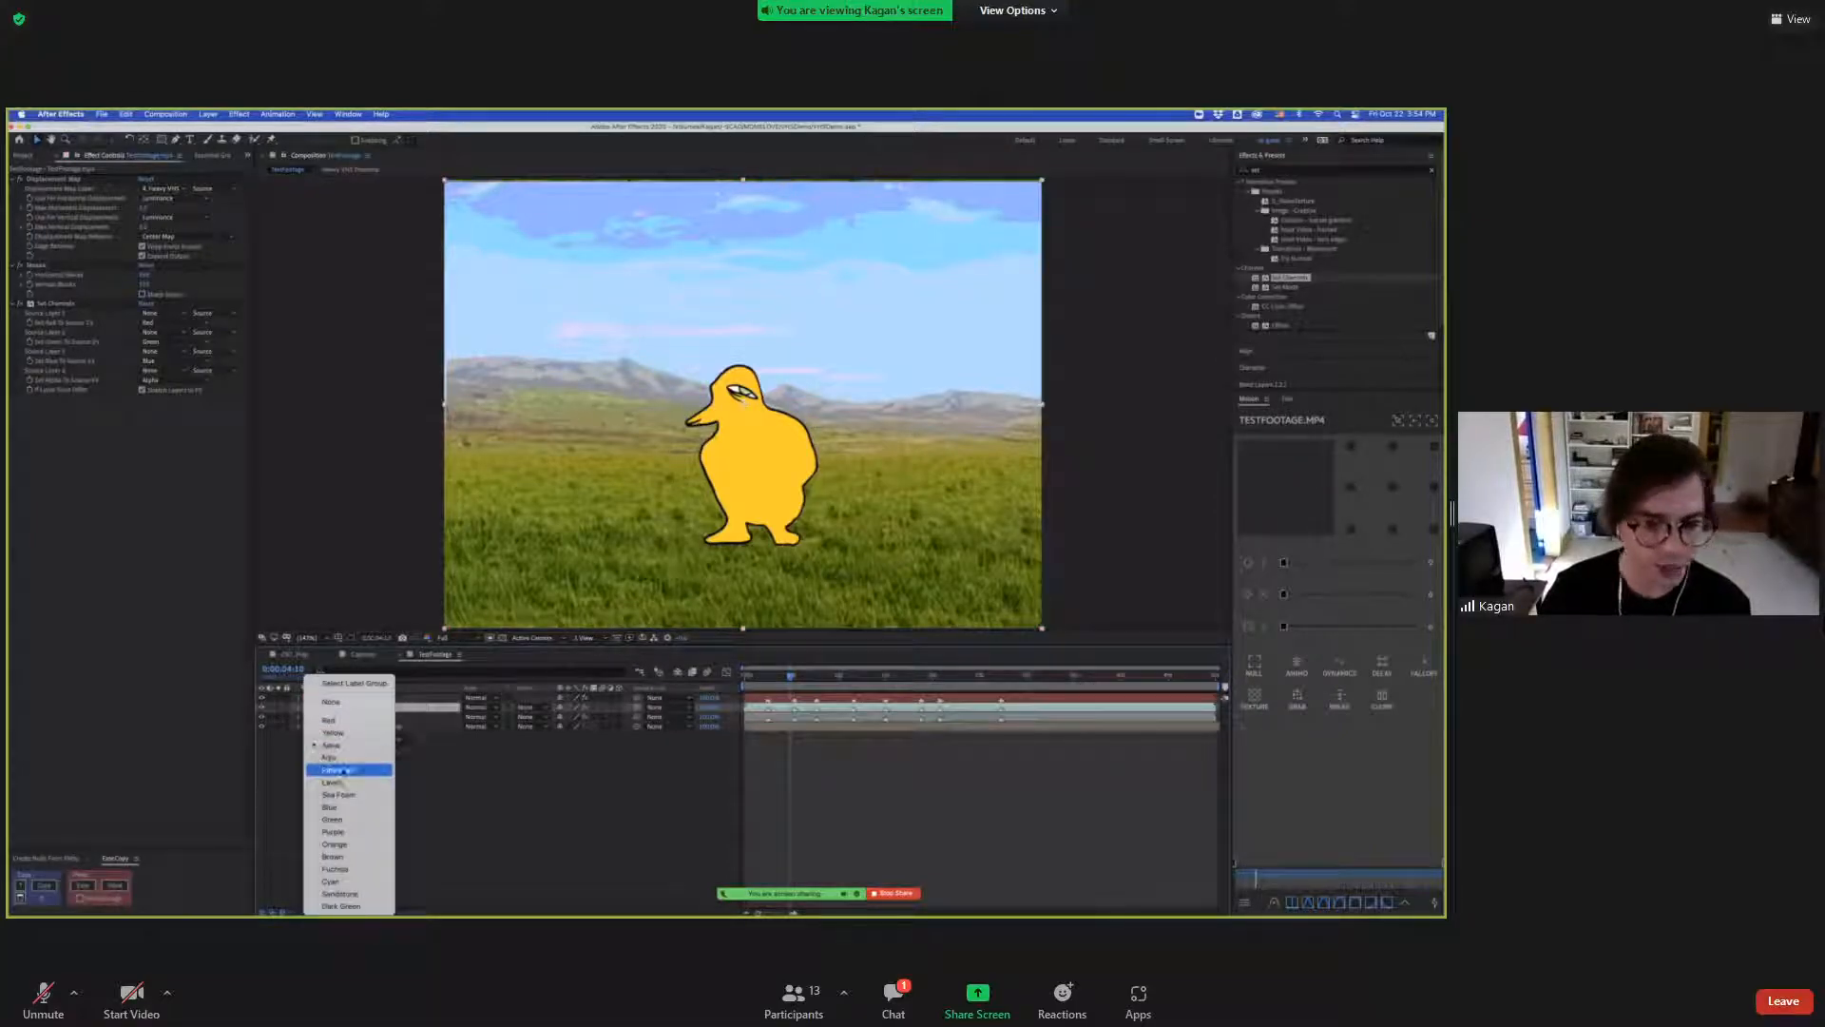
pyautogui.click(326, 817)
pyautogui.click(307, 716)
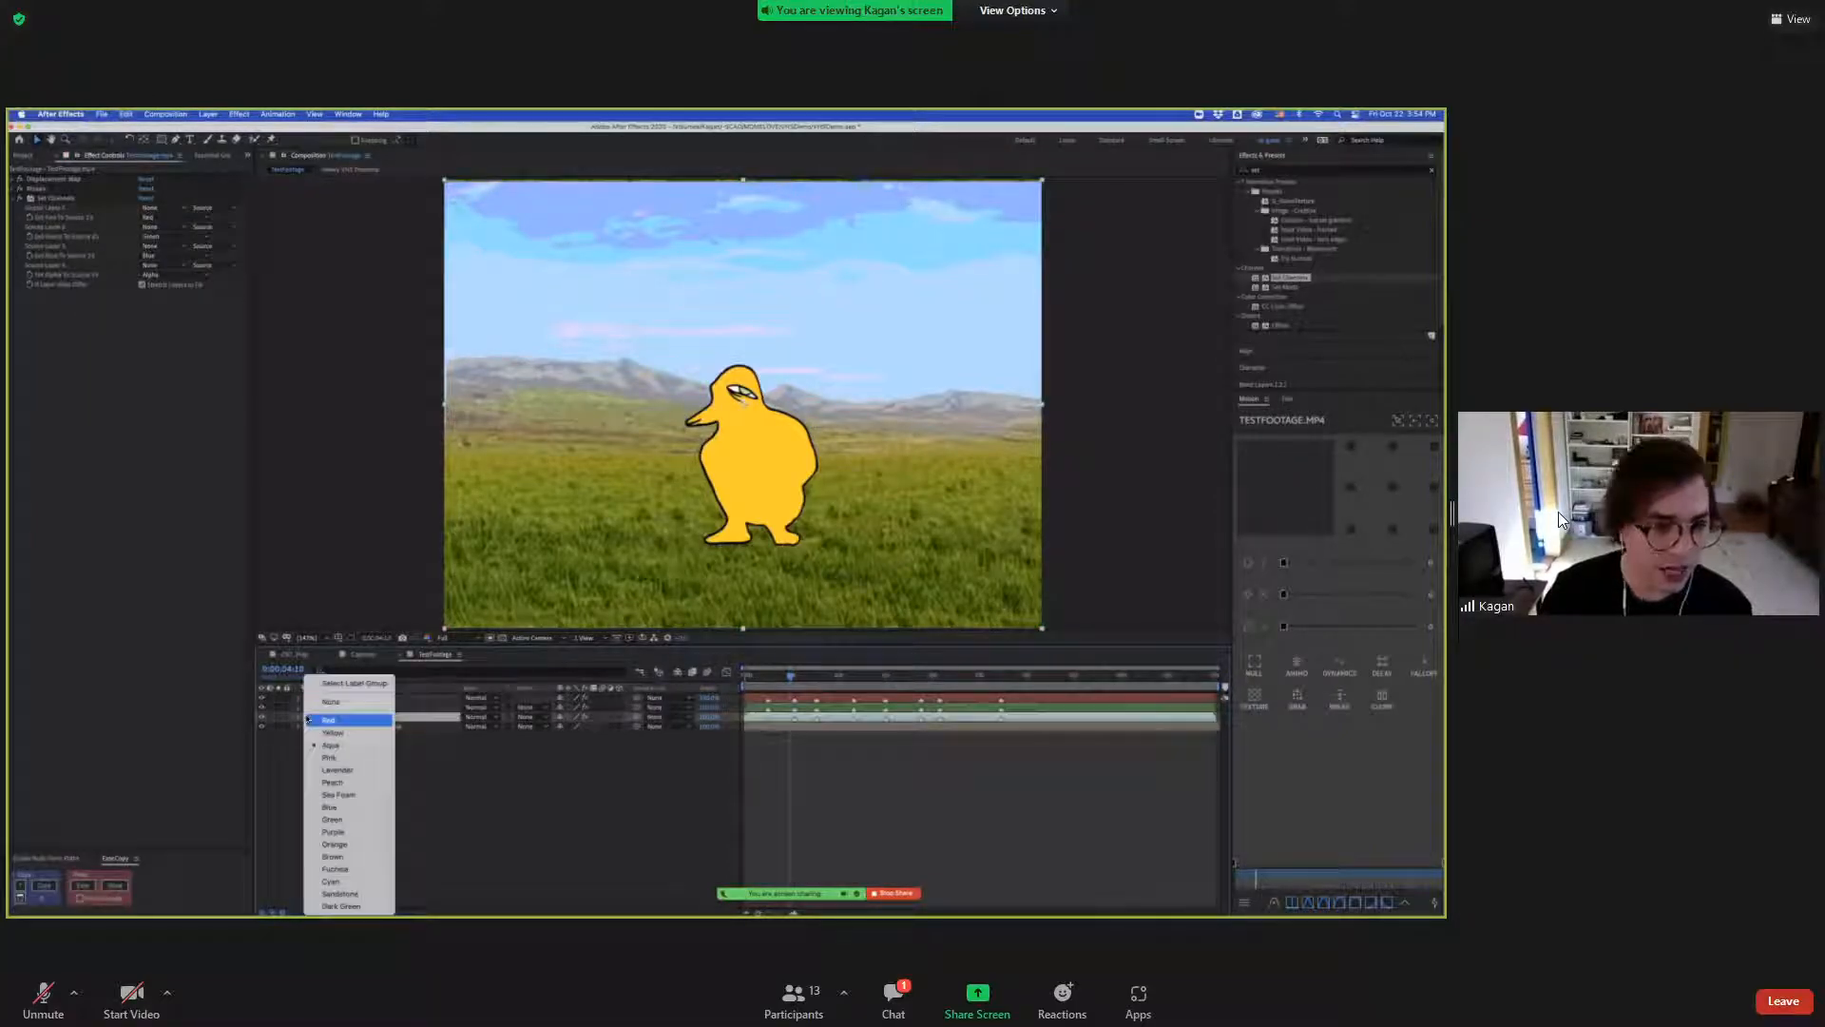
pyautogui.click(330, 808)
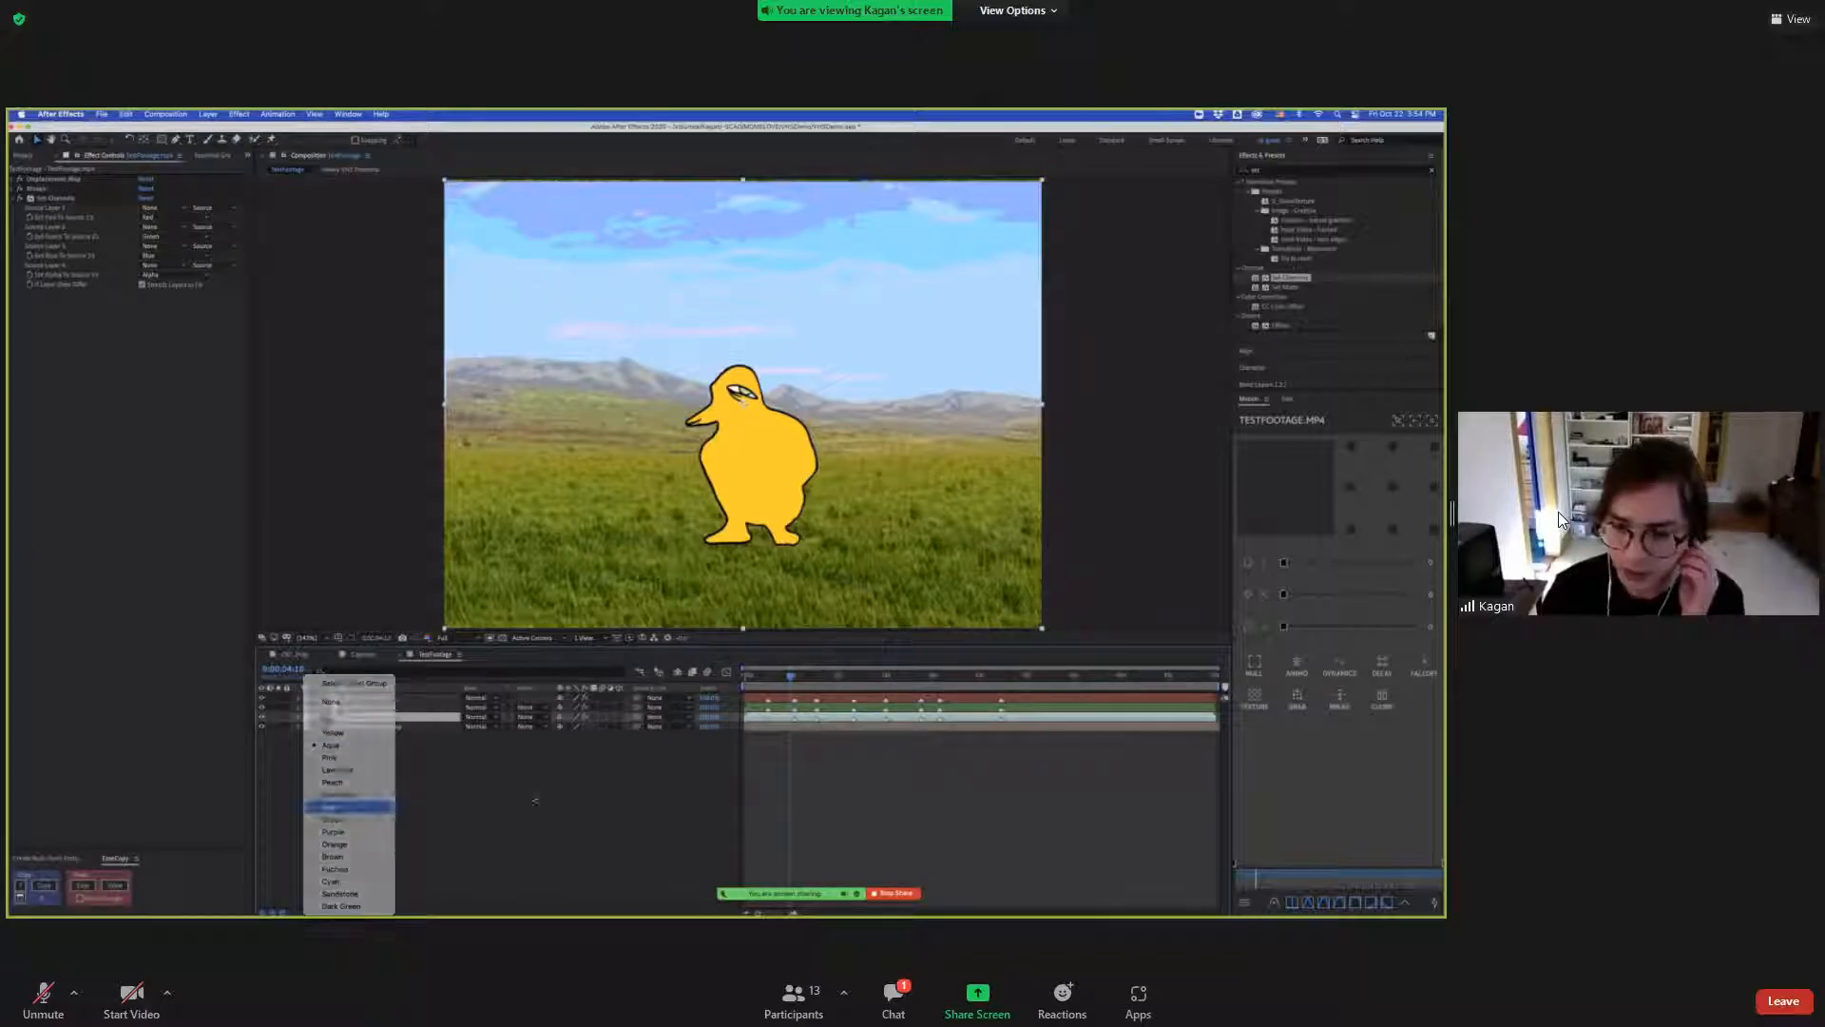
pyautogui.click(373, 698)
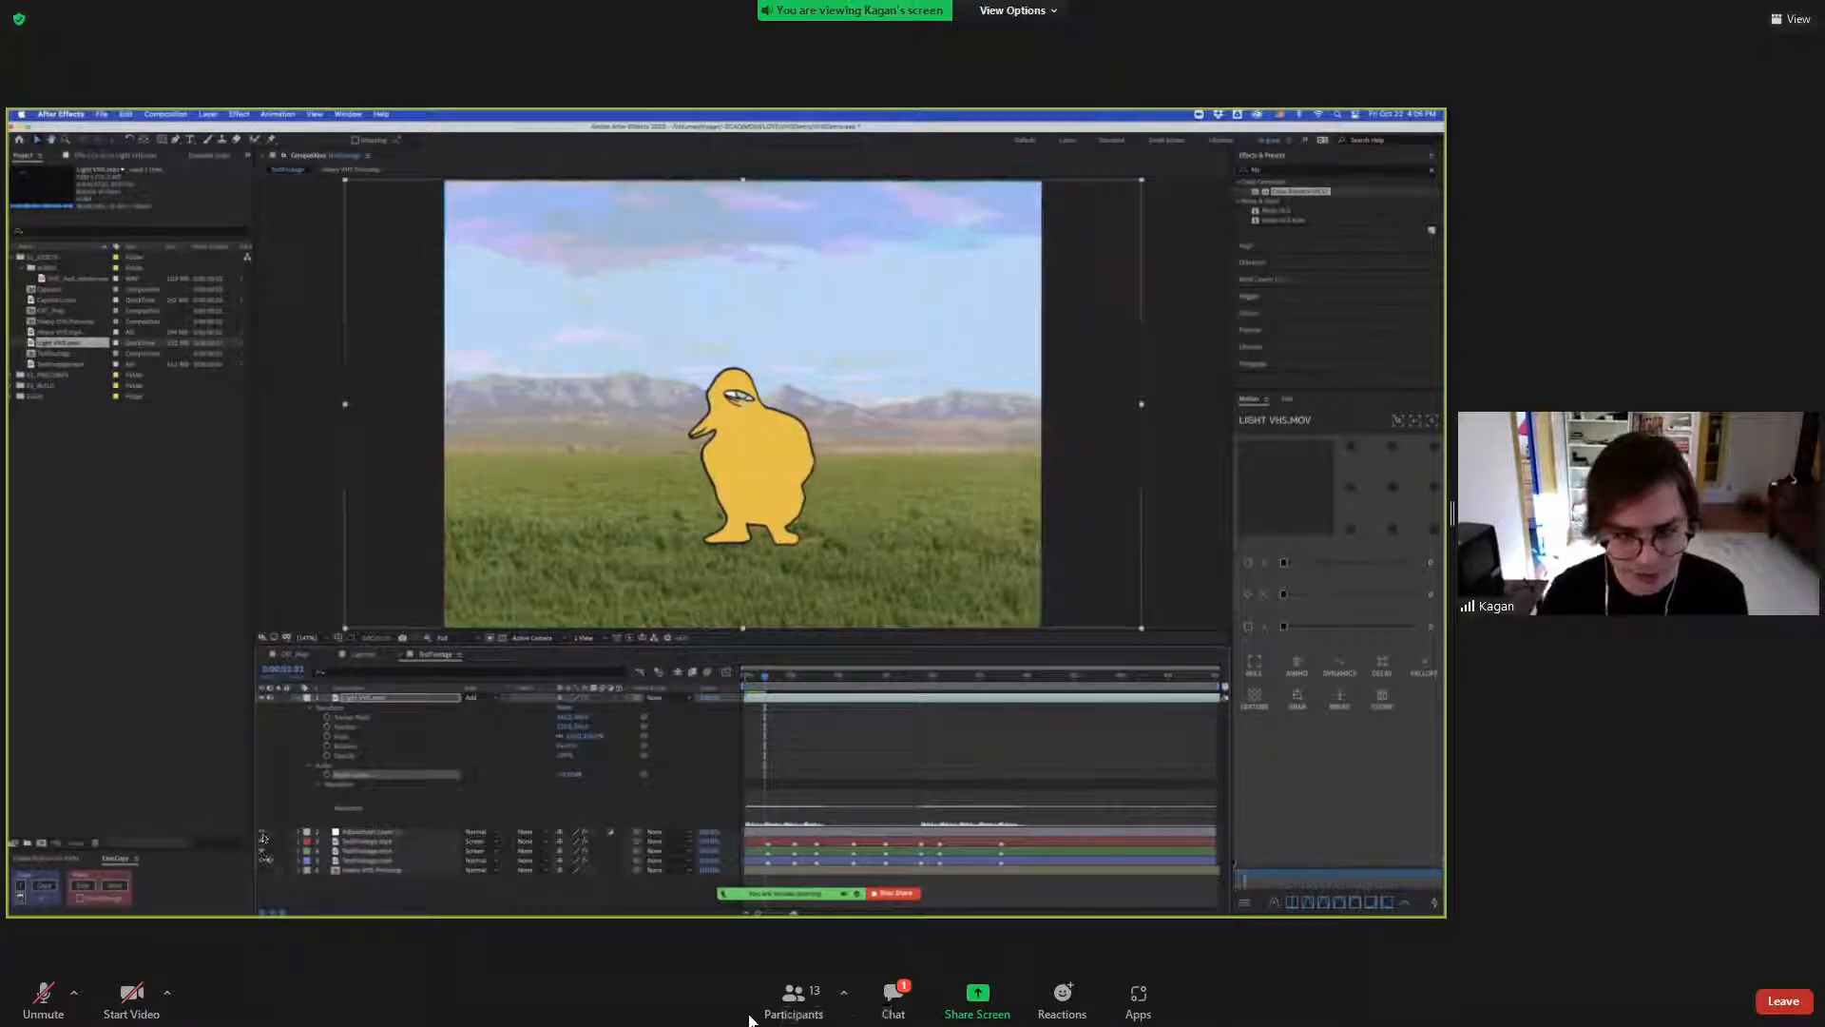
# Switch to the Zoom meeting controls, check the participants list and the chat messages, and close both windows.
pyautogui.click(806, 1011)
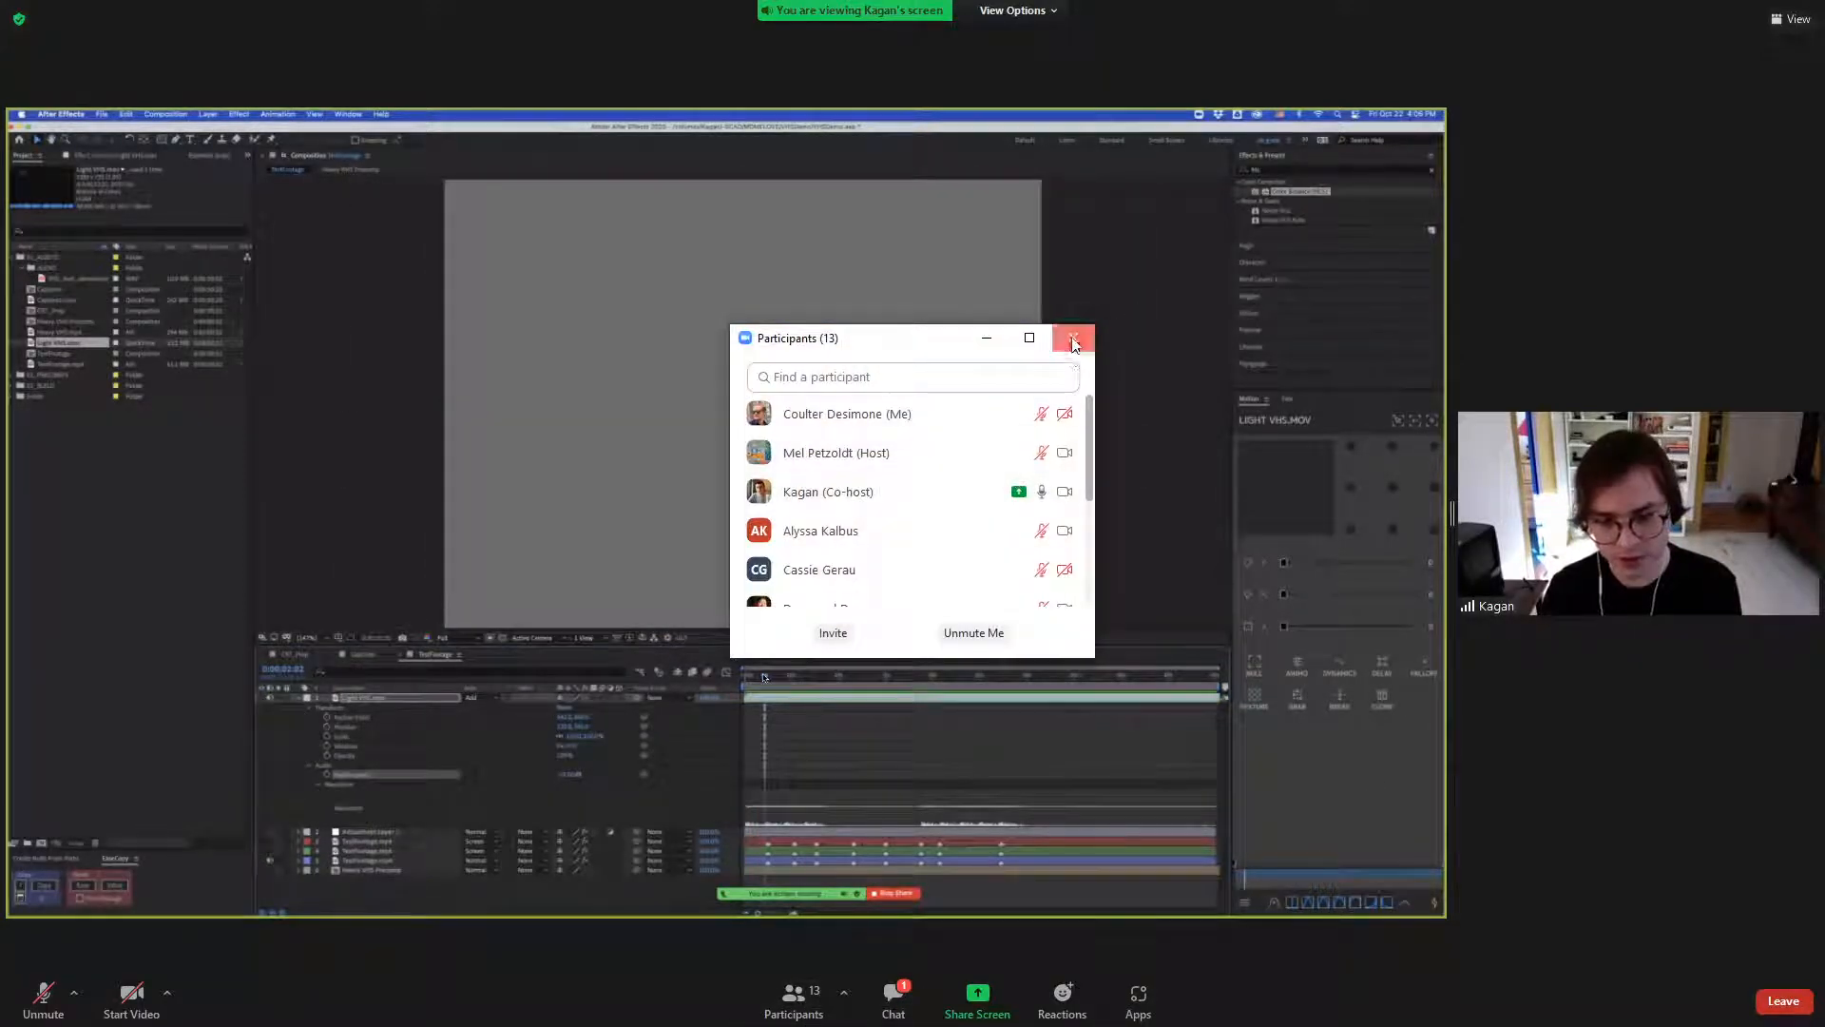
pyautogui.click(1073, 342)
pyautogui.click(893, 997)
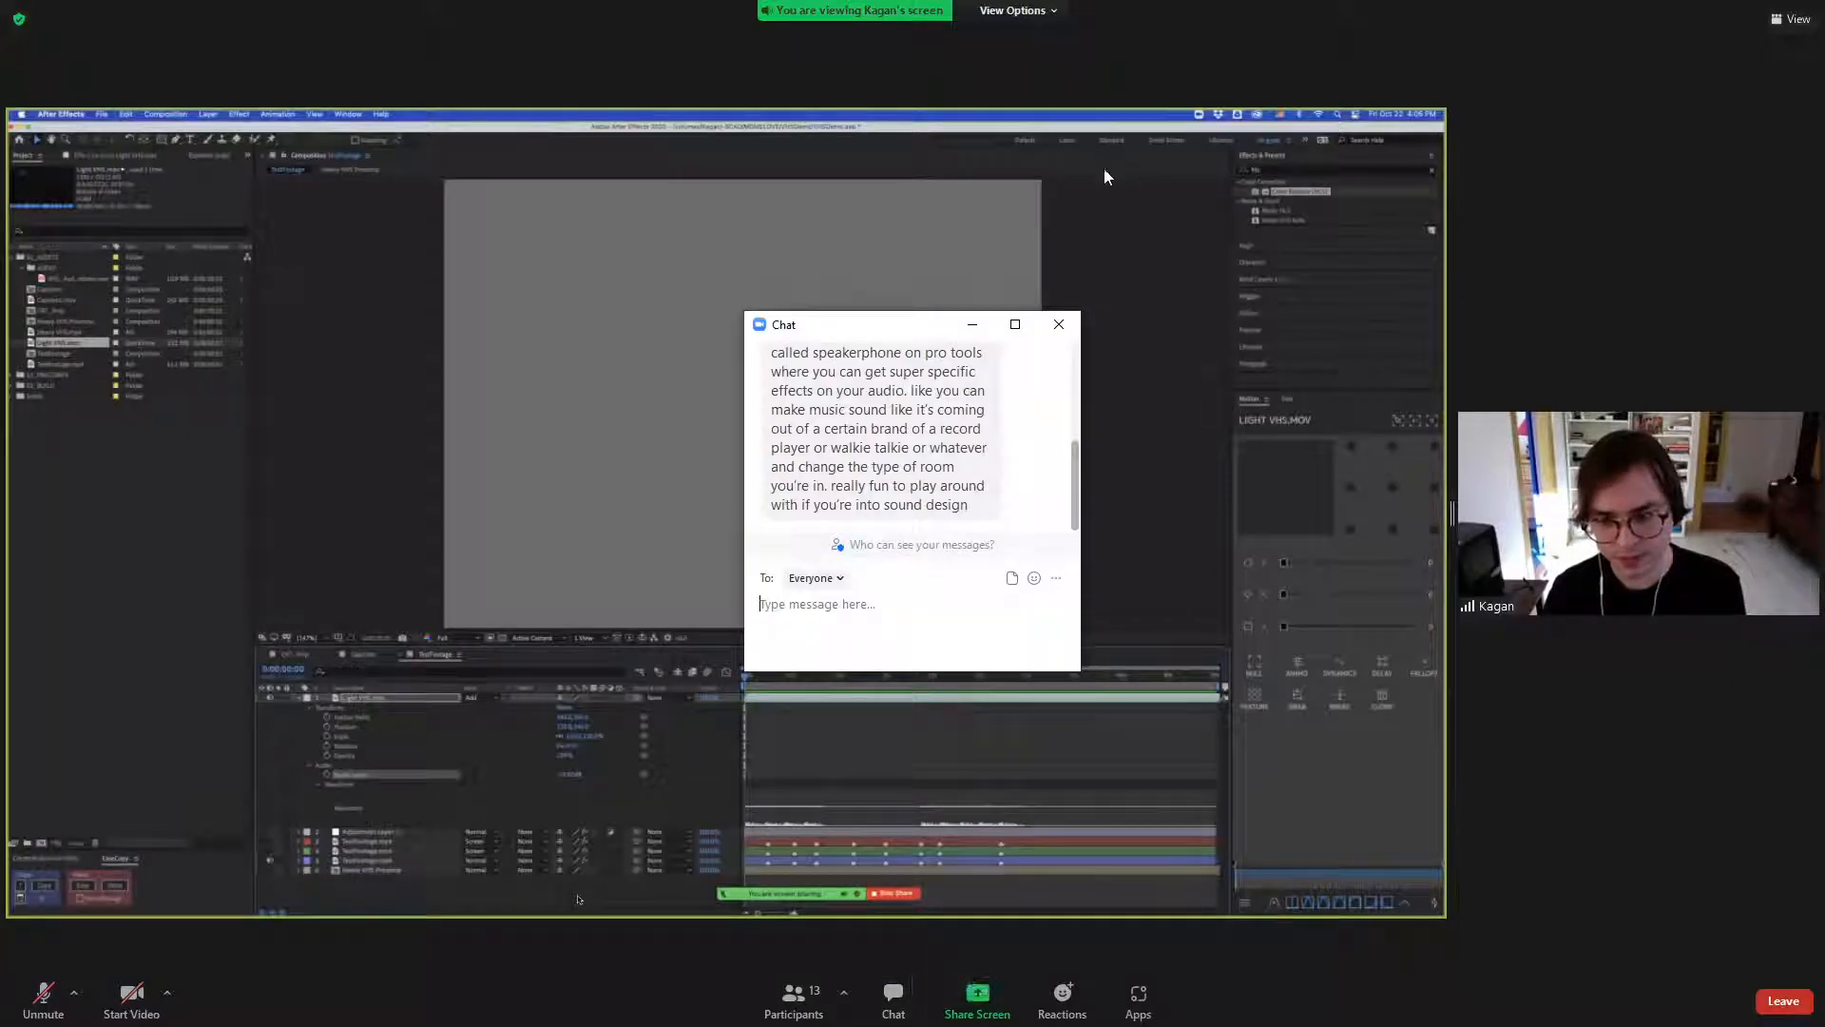
pyautogui.click(1059, 323)
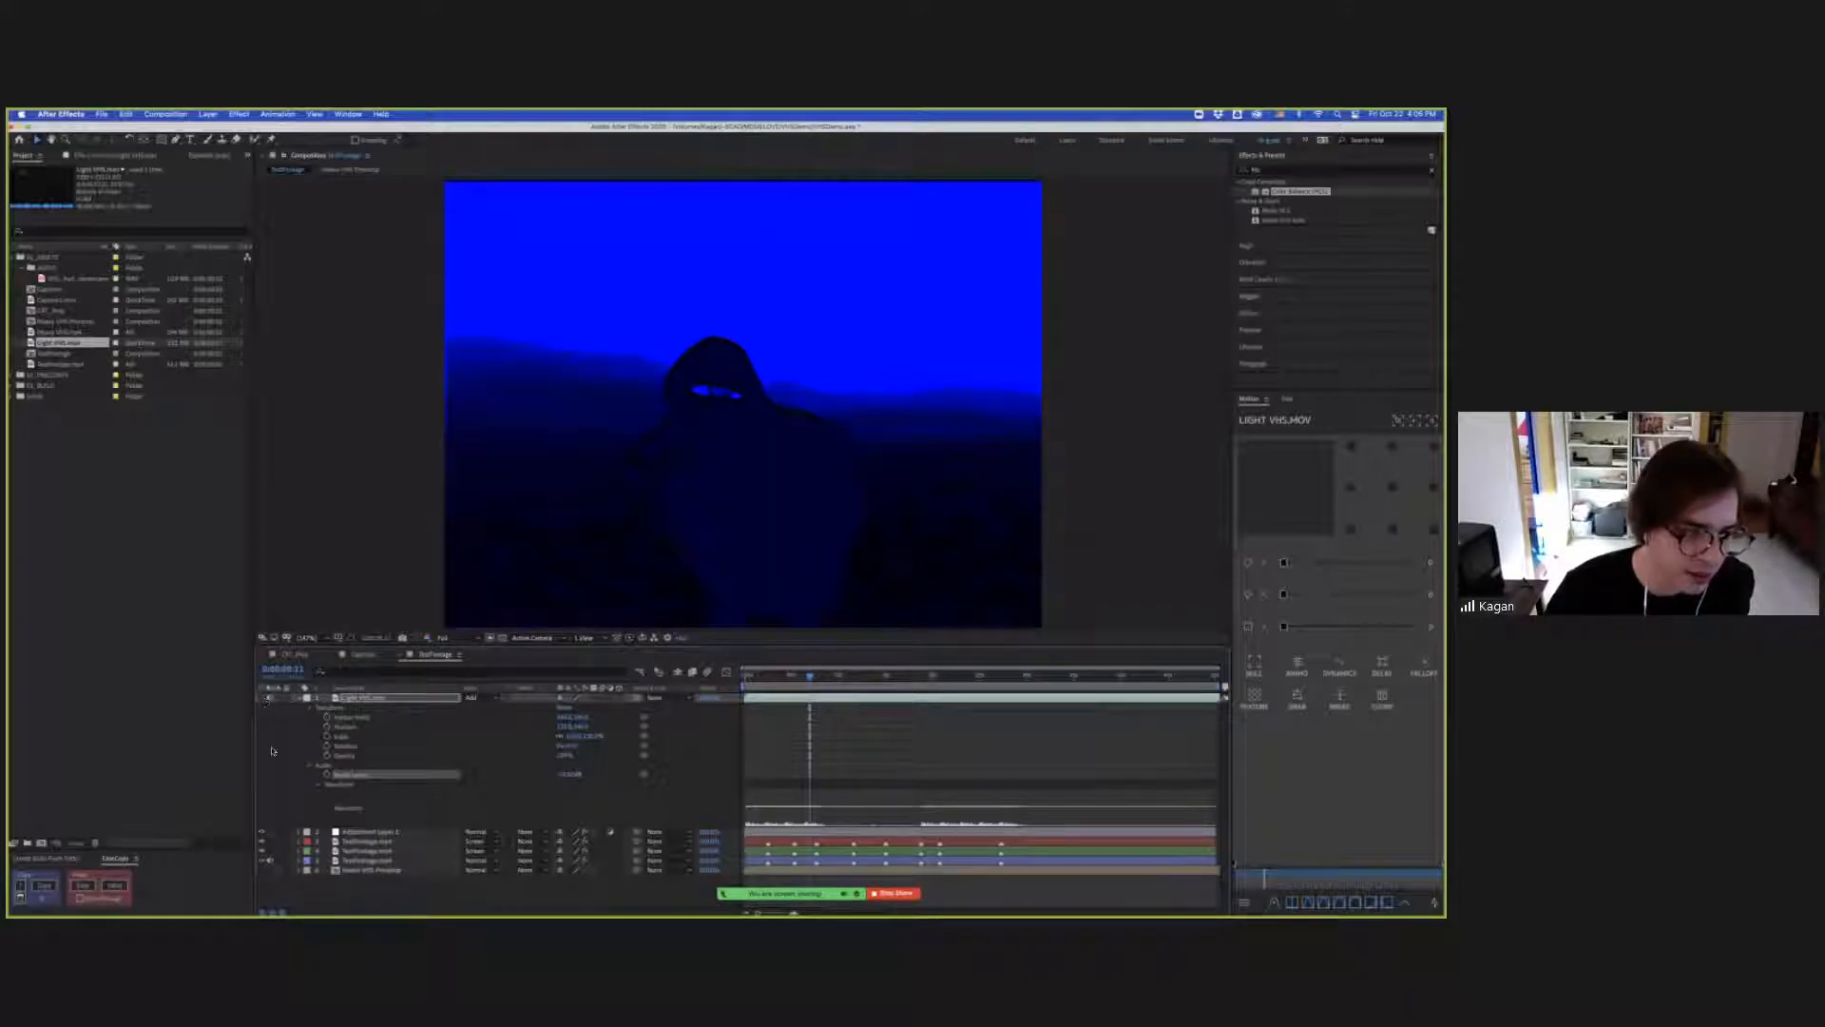
# Make the Light VHS.mov layer visible and collapse its properties.
pyautogui.click(262, 698)
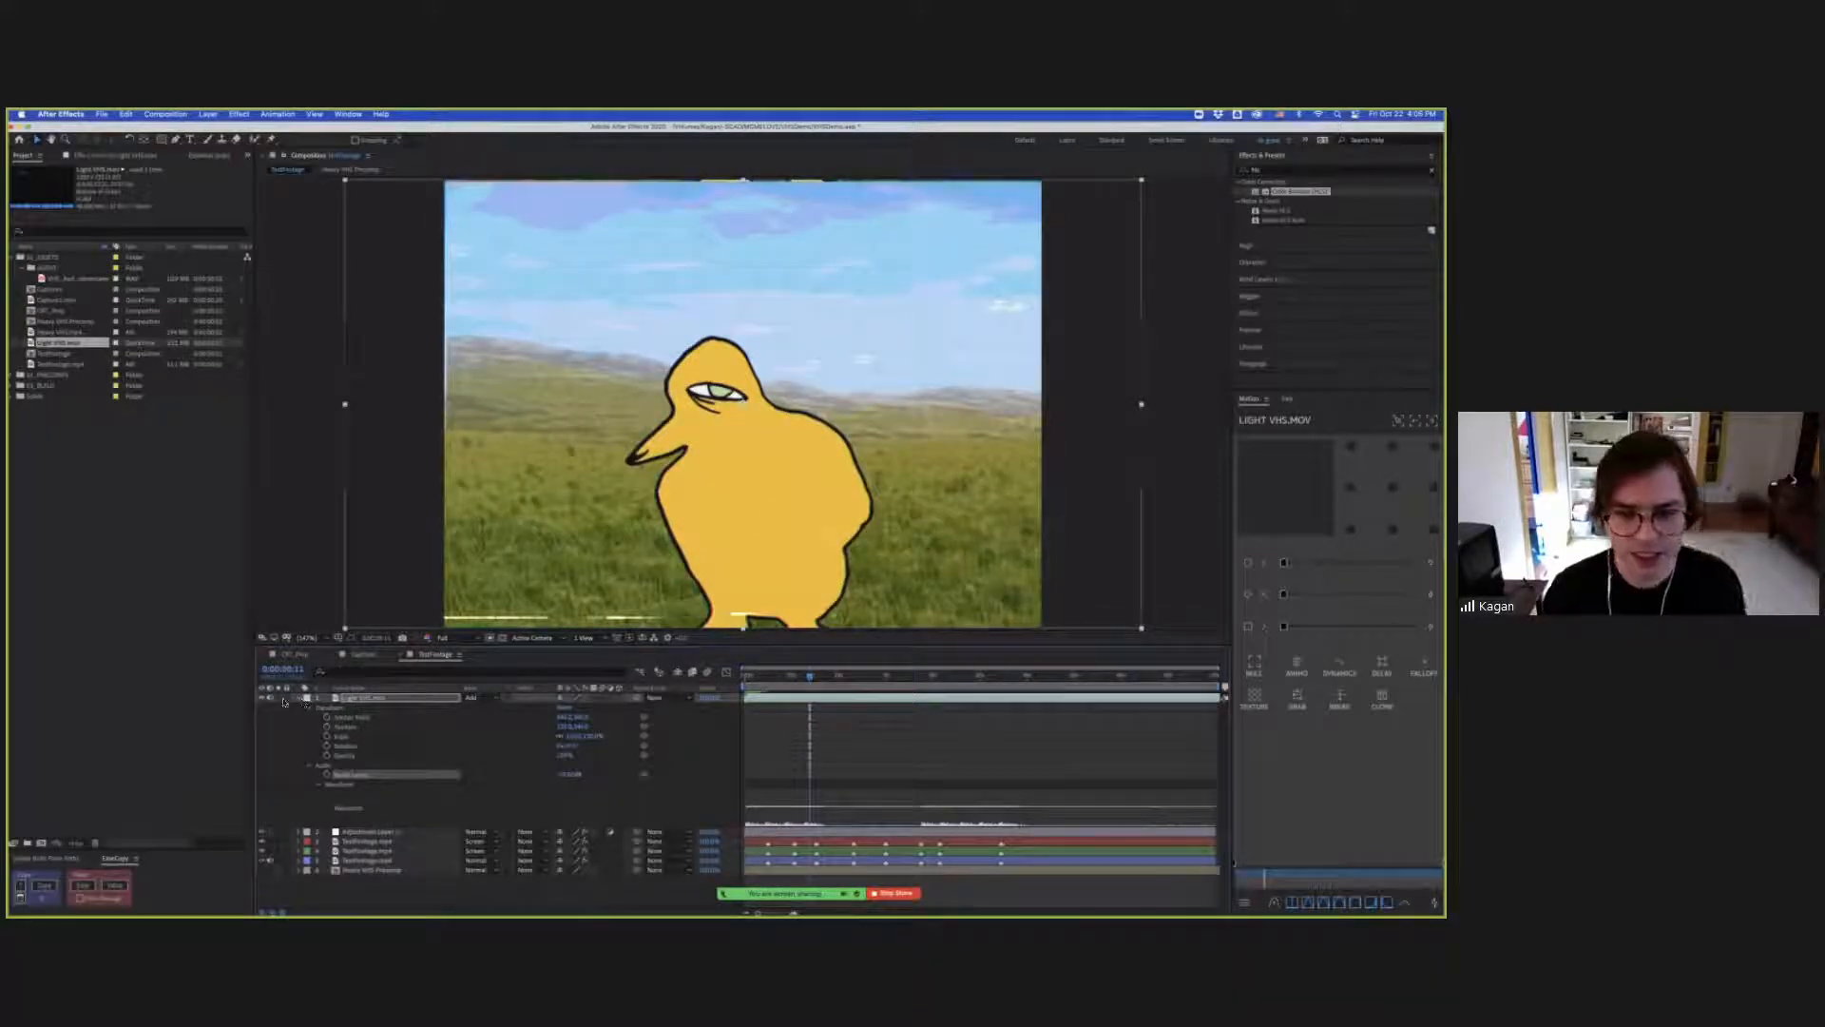
pyautogui.click(299, 698)
# Preview Light VHS.mov on its own from the start, restore the other layers, and return near the start of the timeline.
pyautogui.click(278, 699)
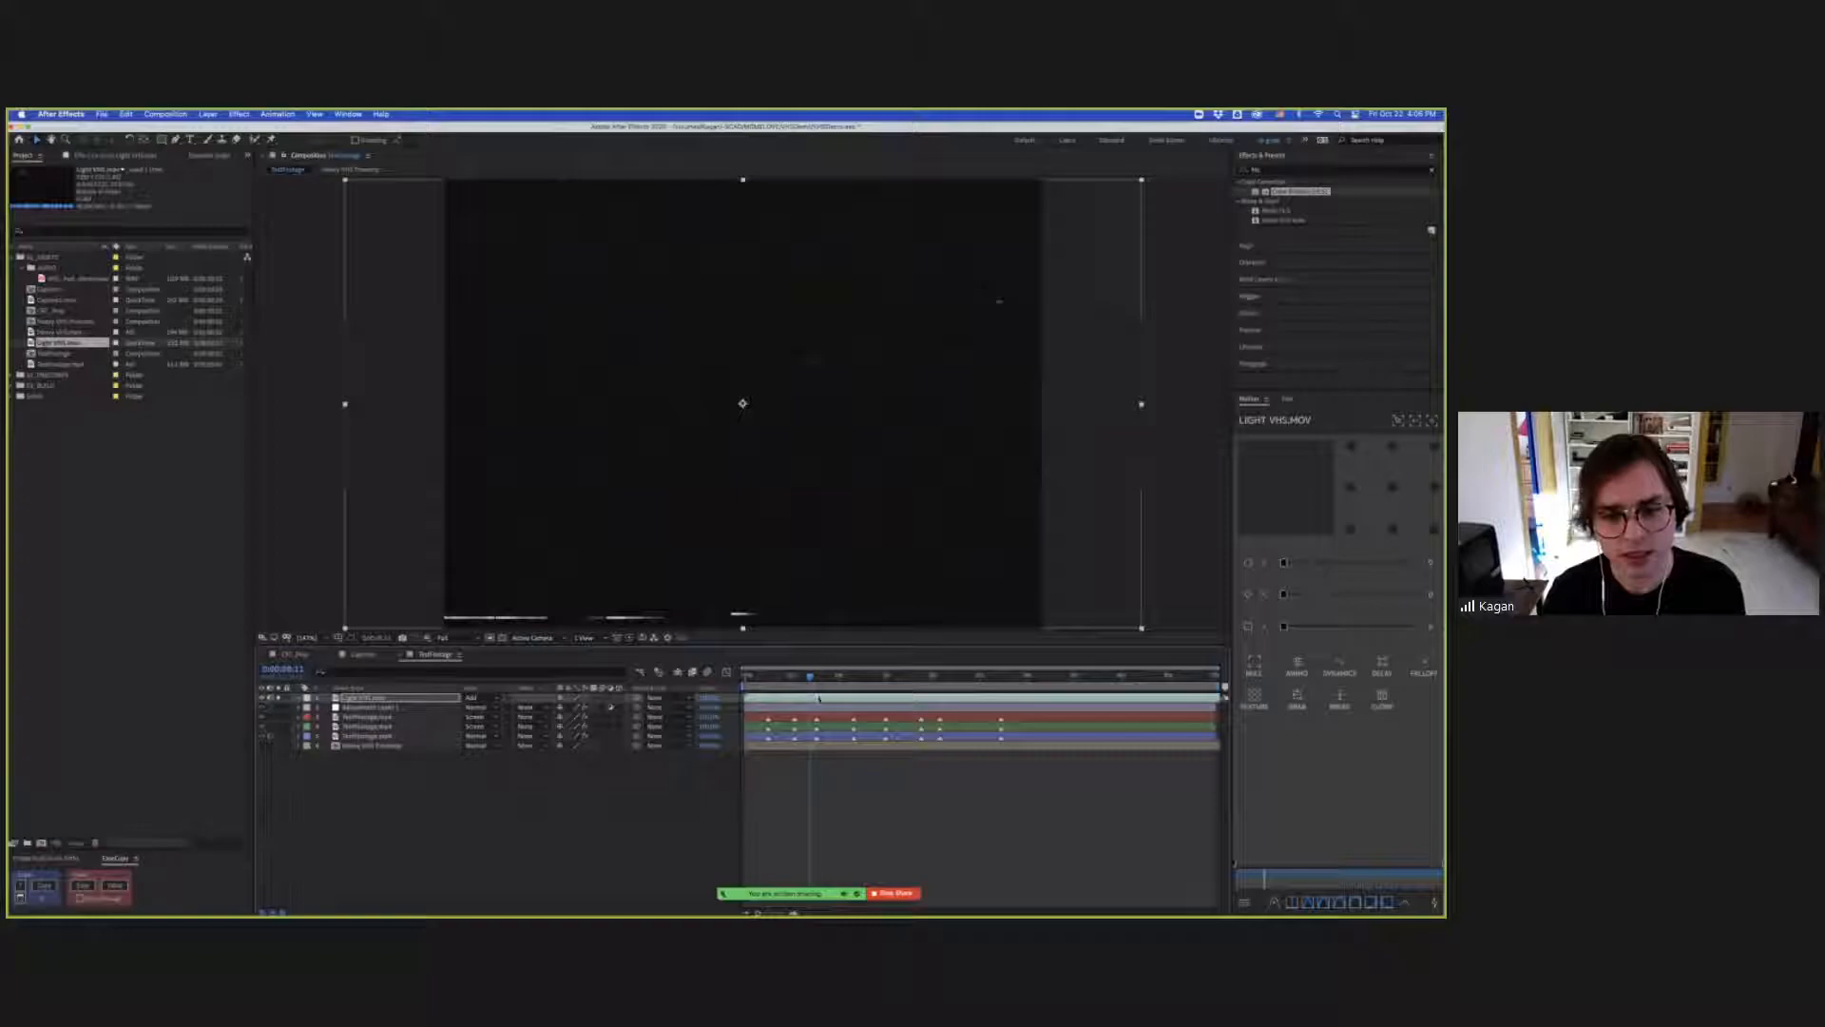
pyautogui.click(747, 678)
pyautogui.press('space')
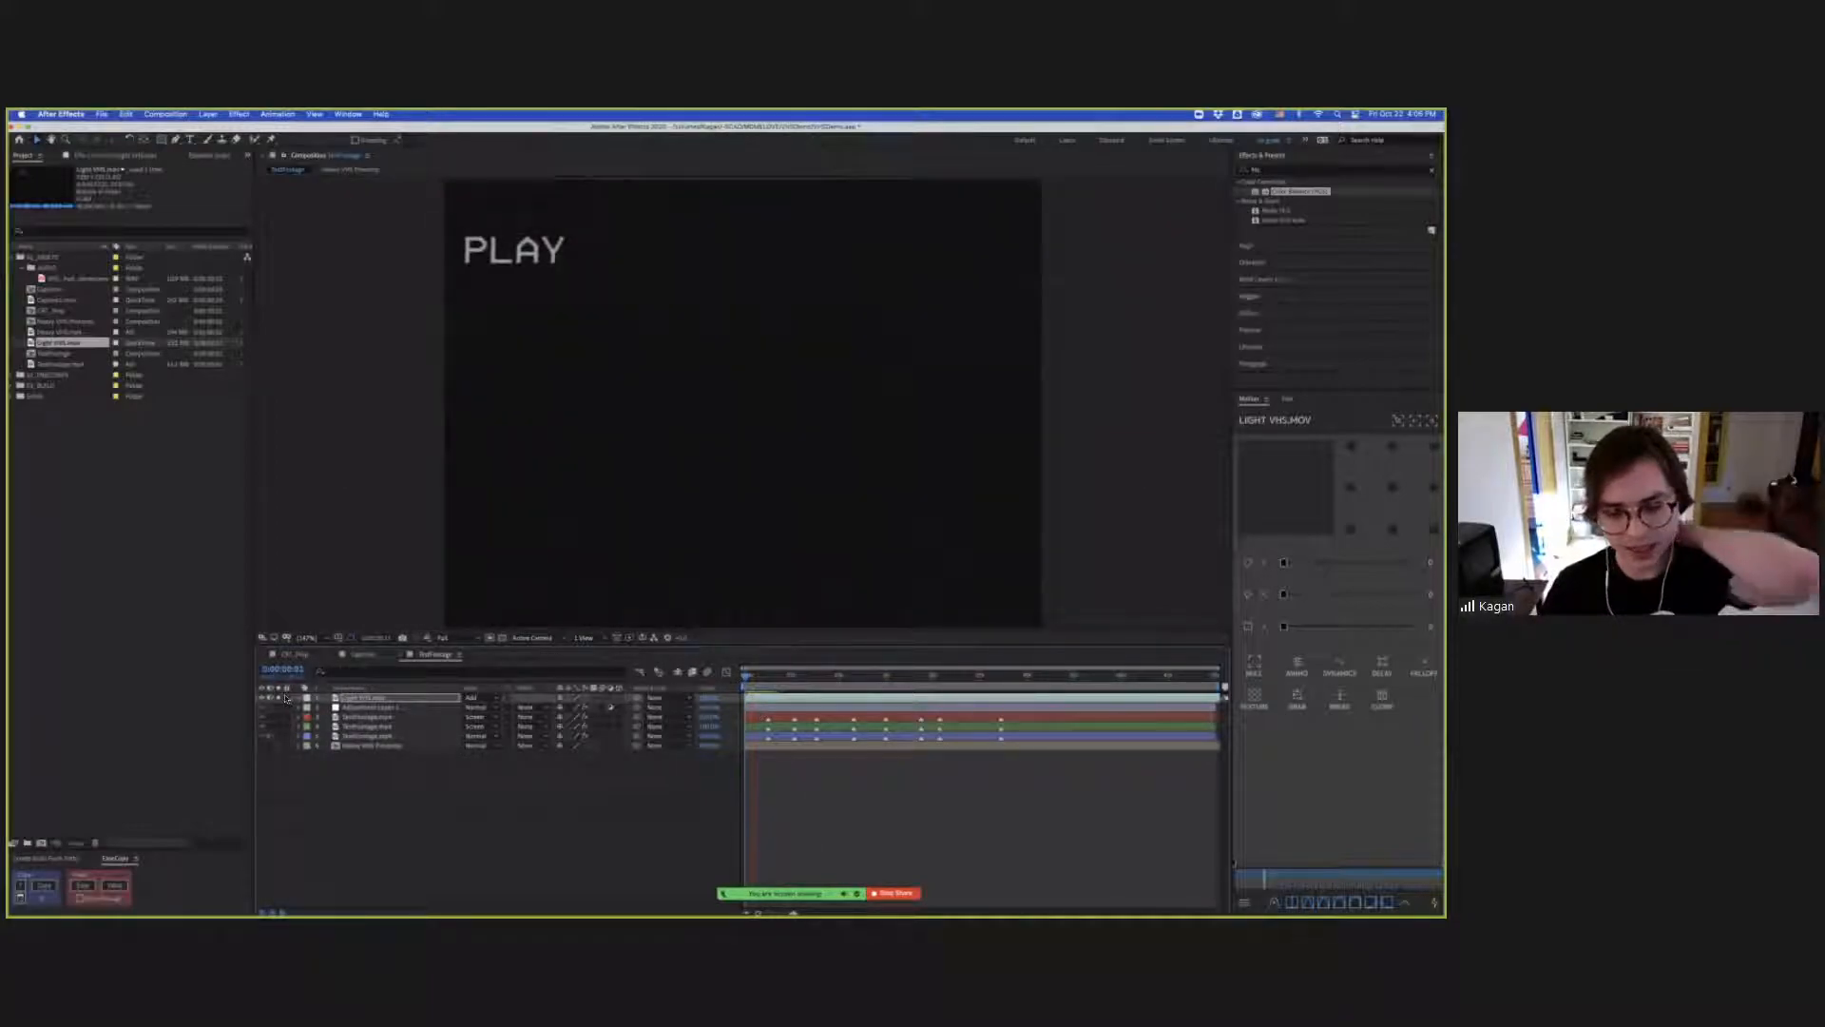
pyautogui.press('space')
pyautogui.click(278, 699)
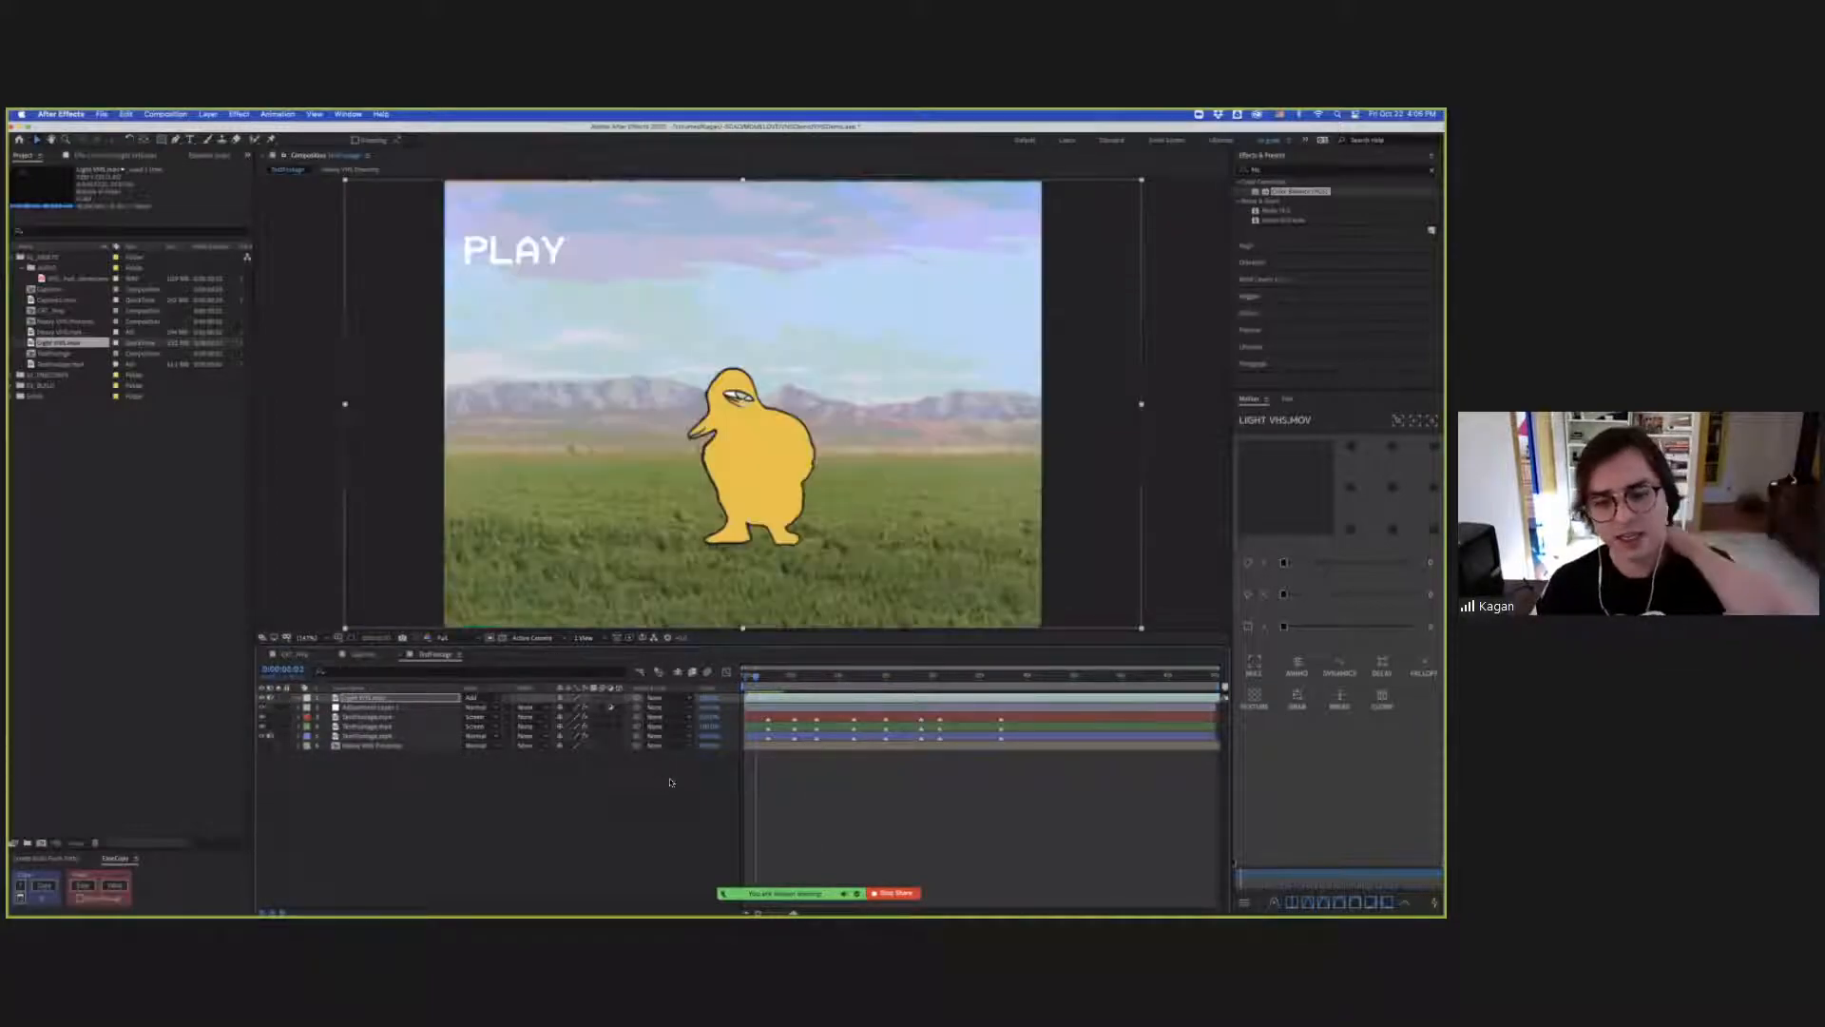
pyautogui.click(595, 852)
pyautogui.moveTo(757, 678)
pyautogui.mouseDown()
pyautogui.moveTo(776, 679)
pyautogui.moveTo(748, 683)
pyautogui.mouseUp()
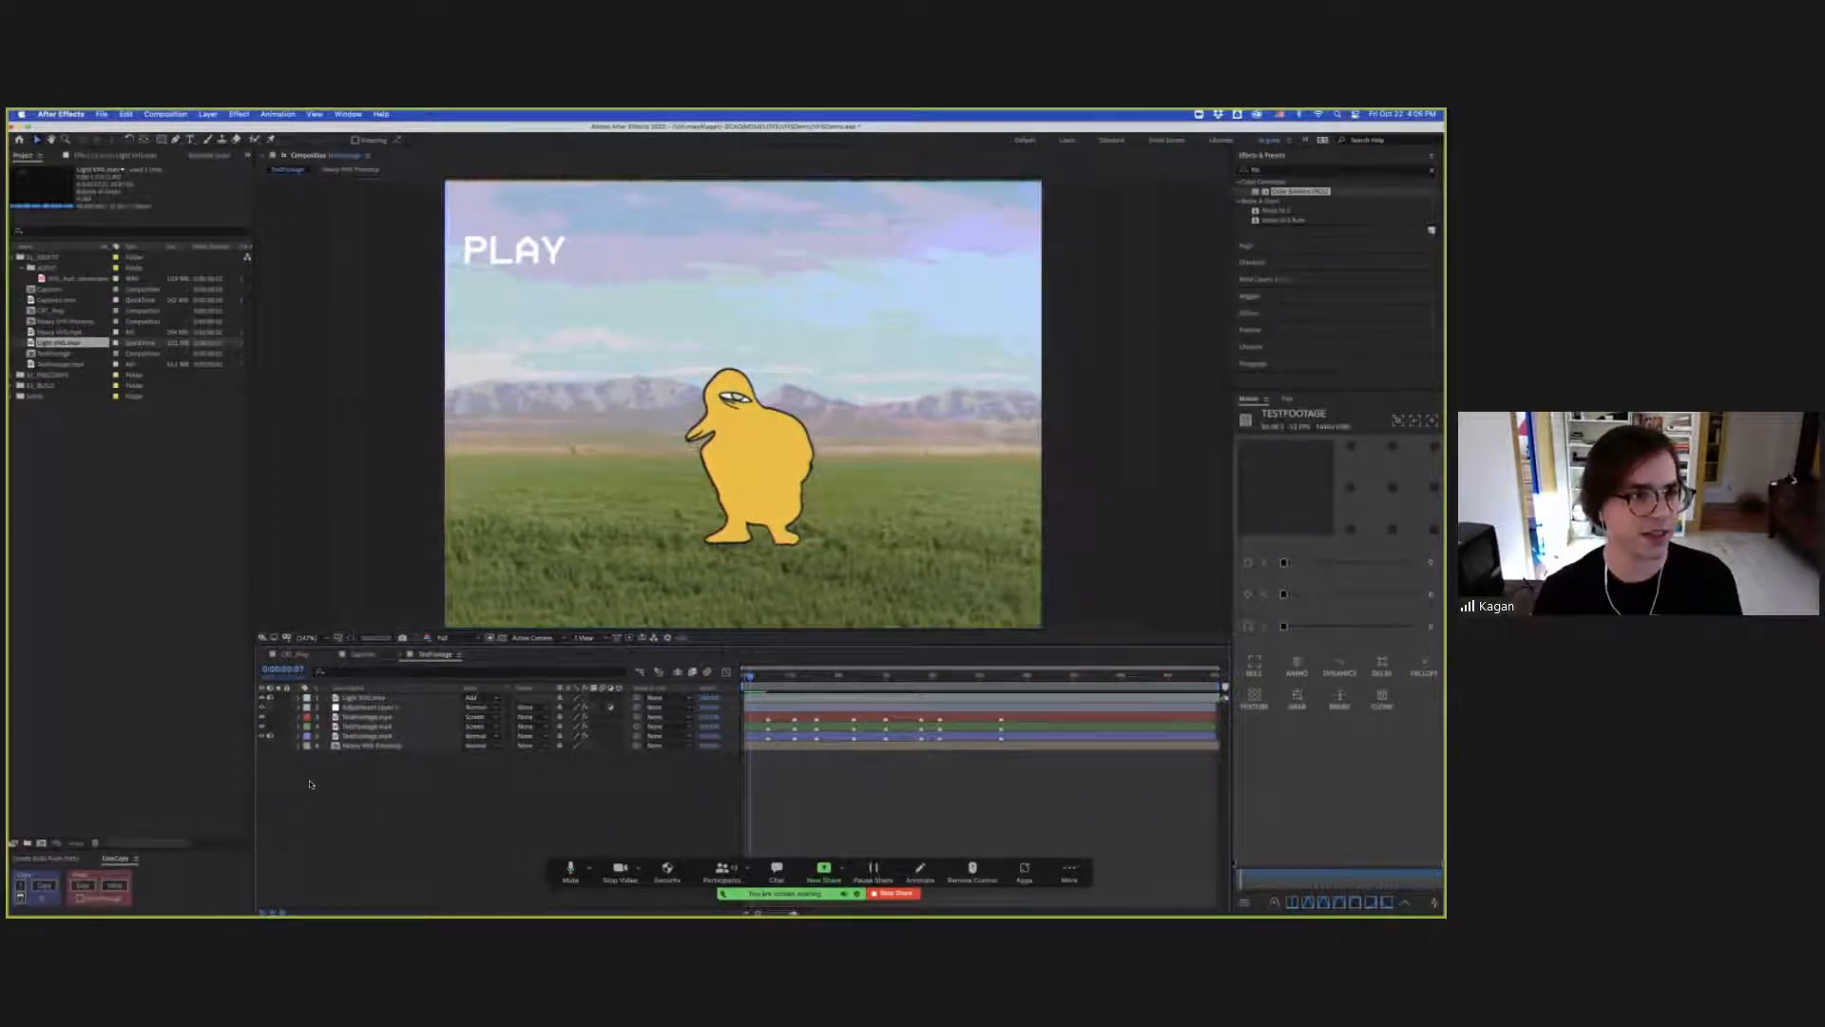
# Examine the effects on the blue-labelled TestFootage.mp4 layer and compare them with those on the green and red layers.
pyautogui.click(387, 736)
pyautogui.click(109, 155)
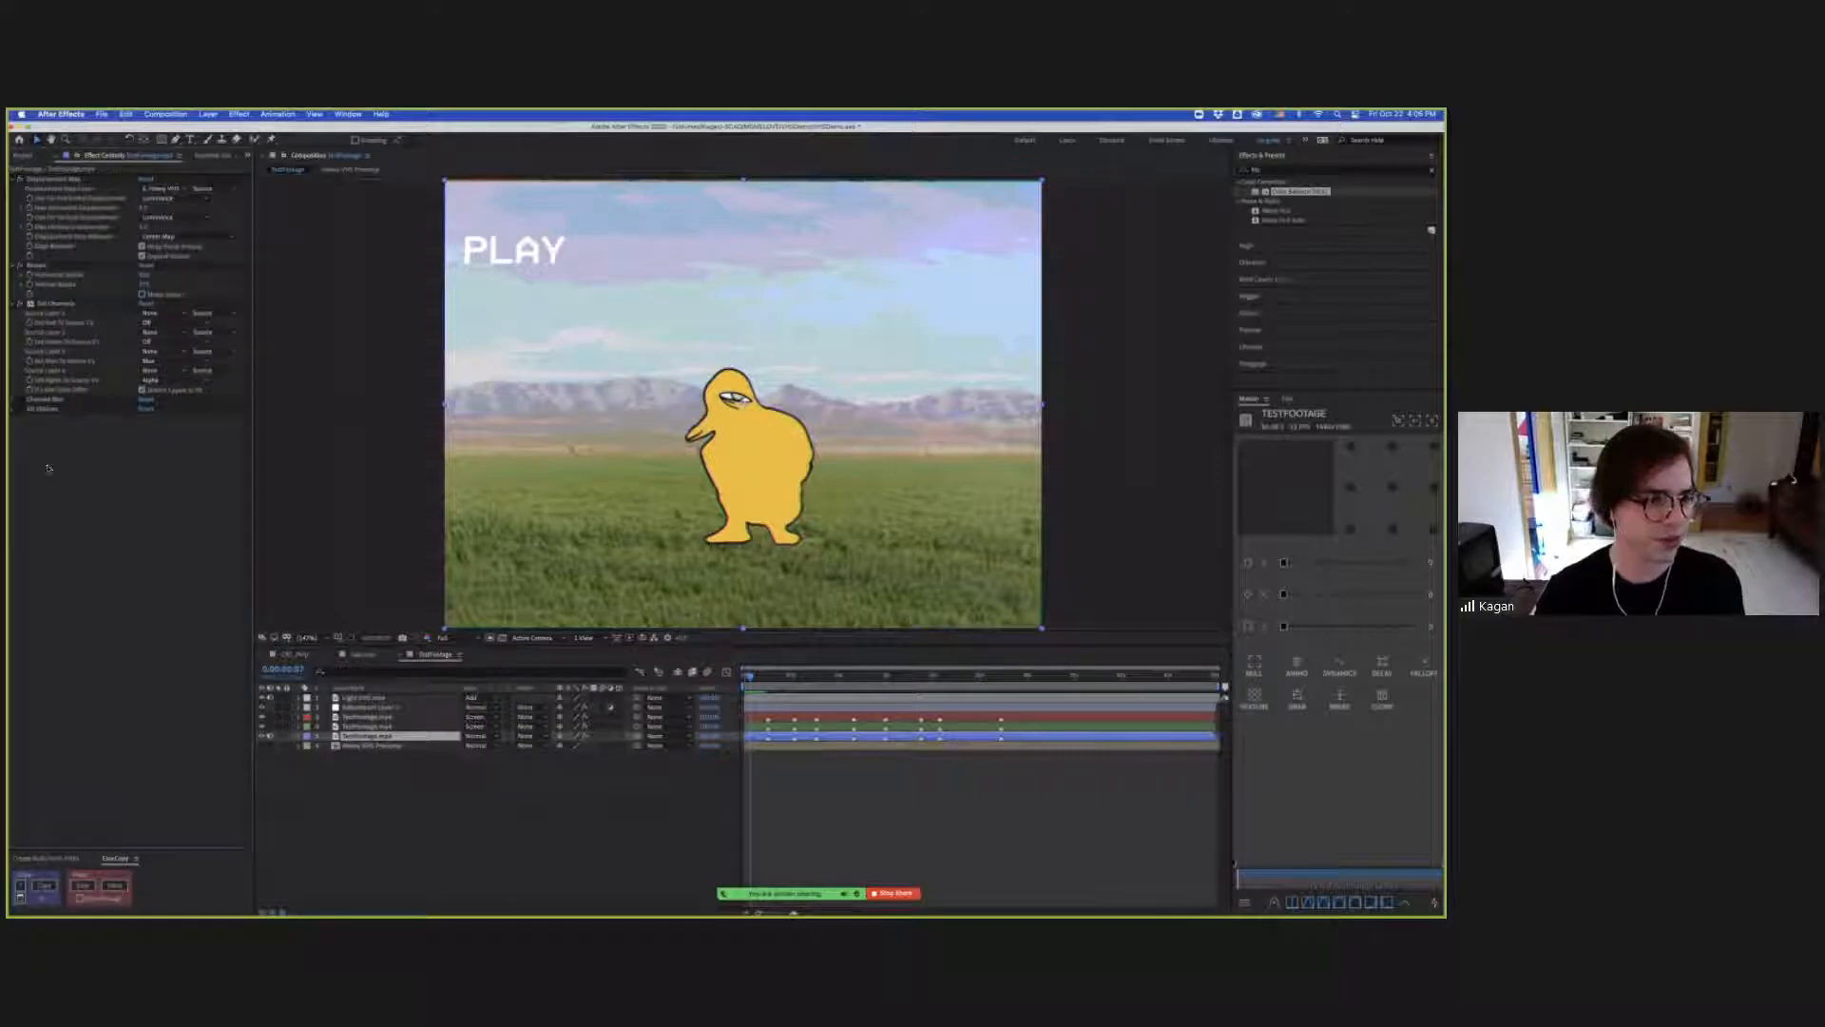
pyautogui.click(49, 408)
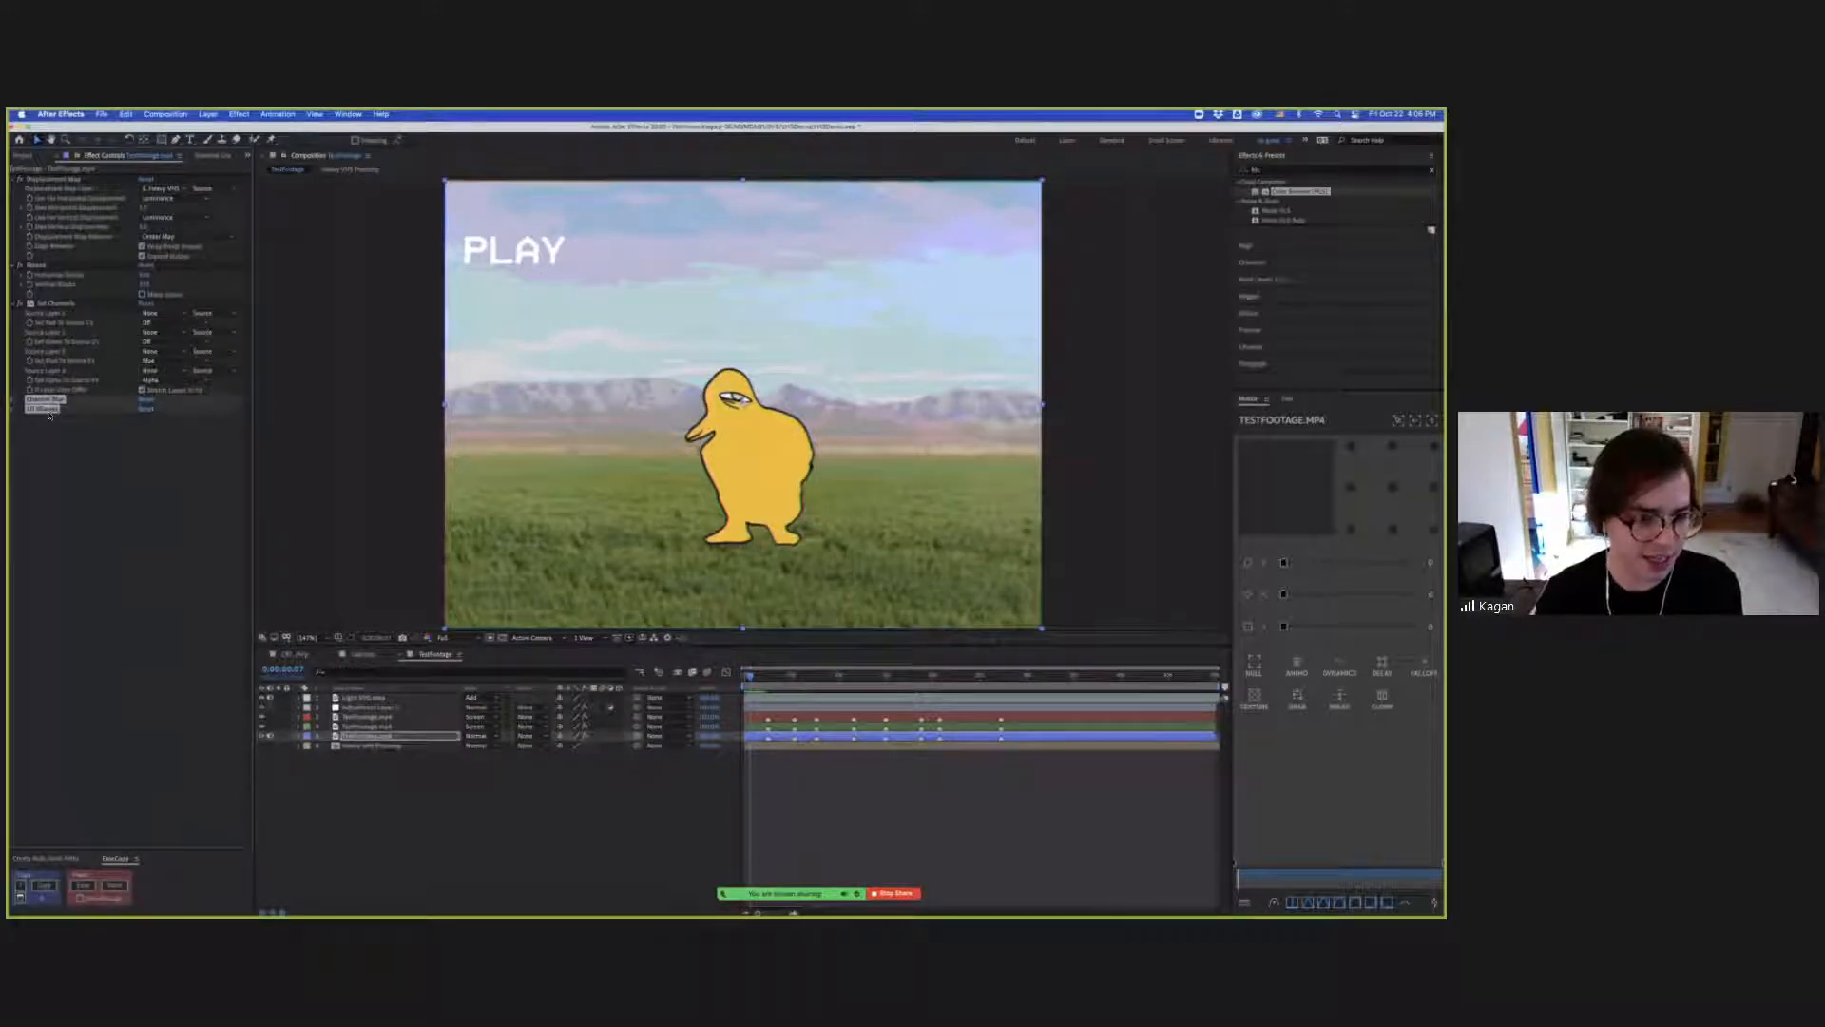
pyautogui.click(368, 725)
pyautogui.keyDown('shift'); pyautogui.click(369, 716); pyautogui.keyUp('shift')
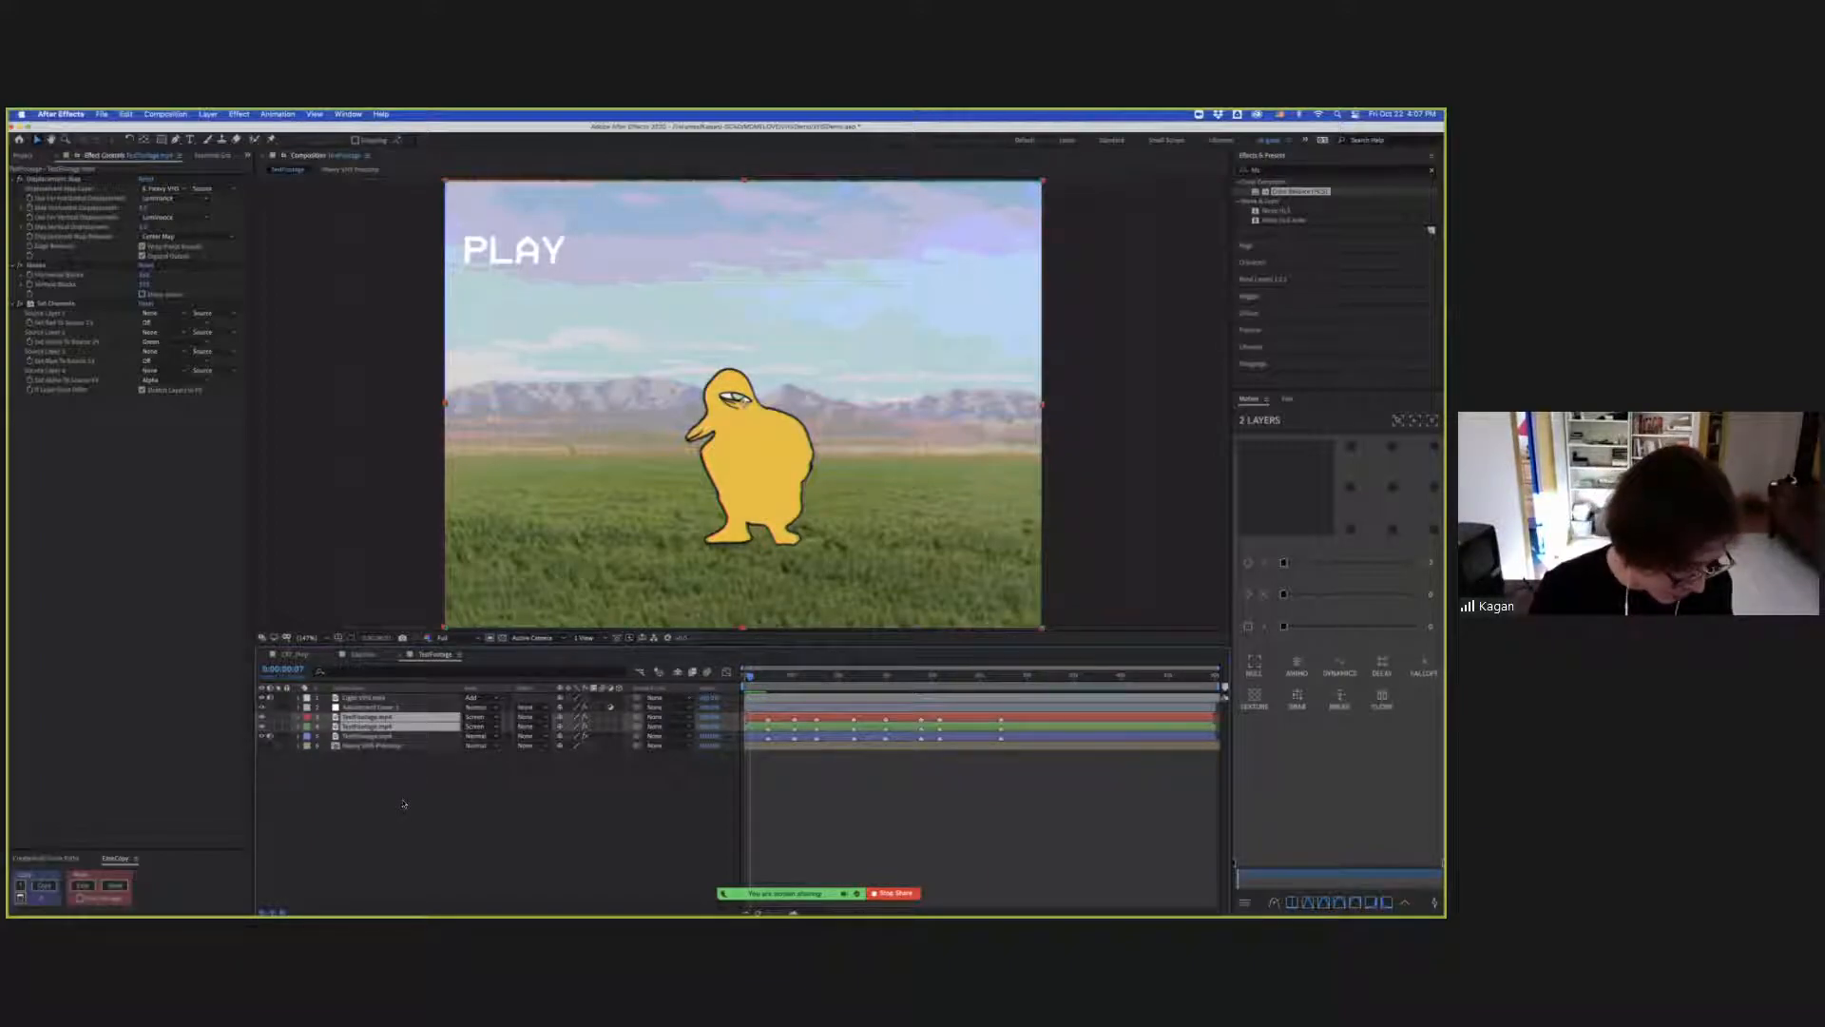
pyautogui.click(584, 763)
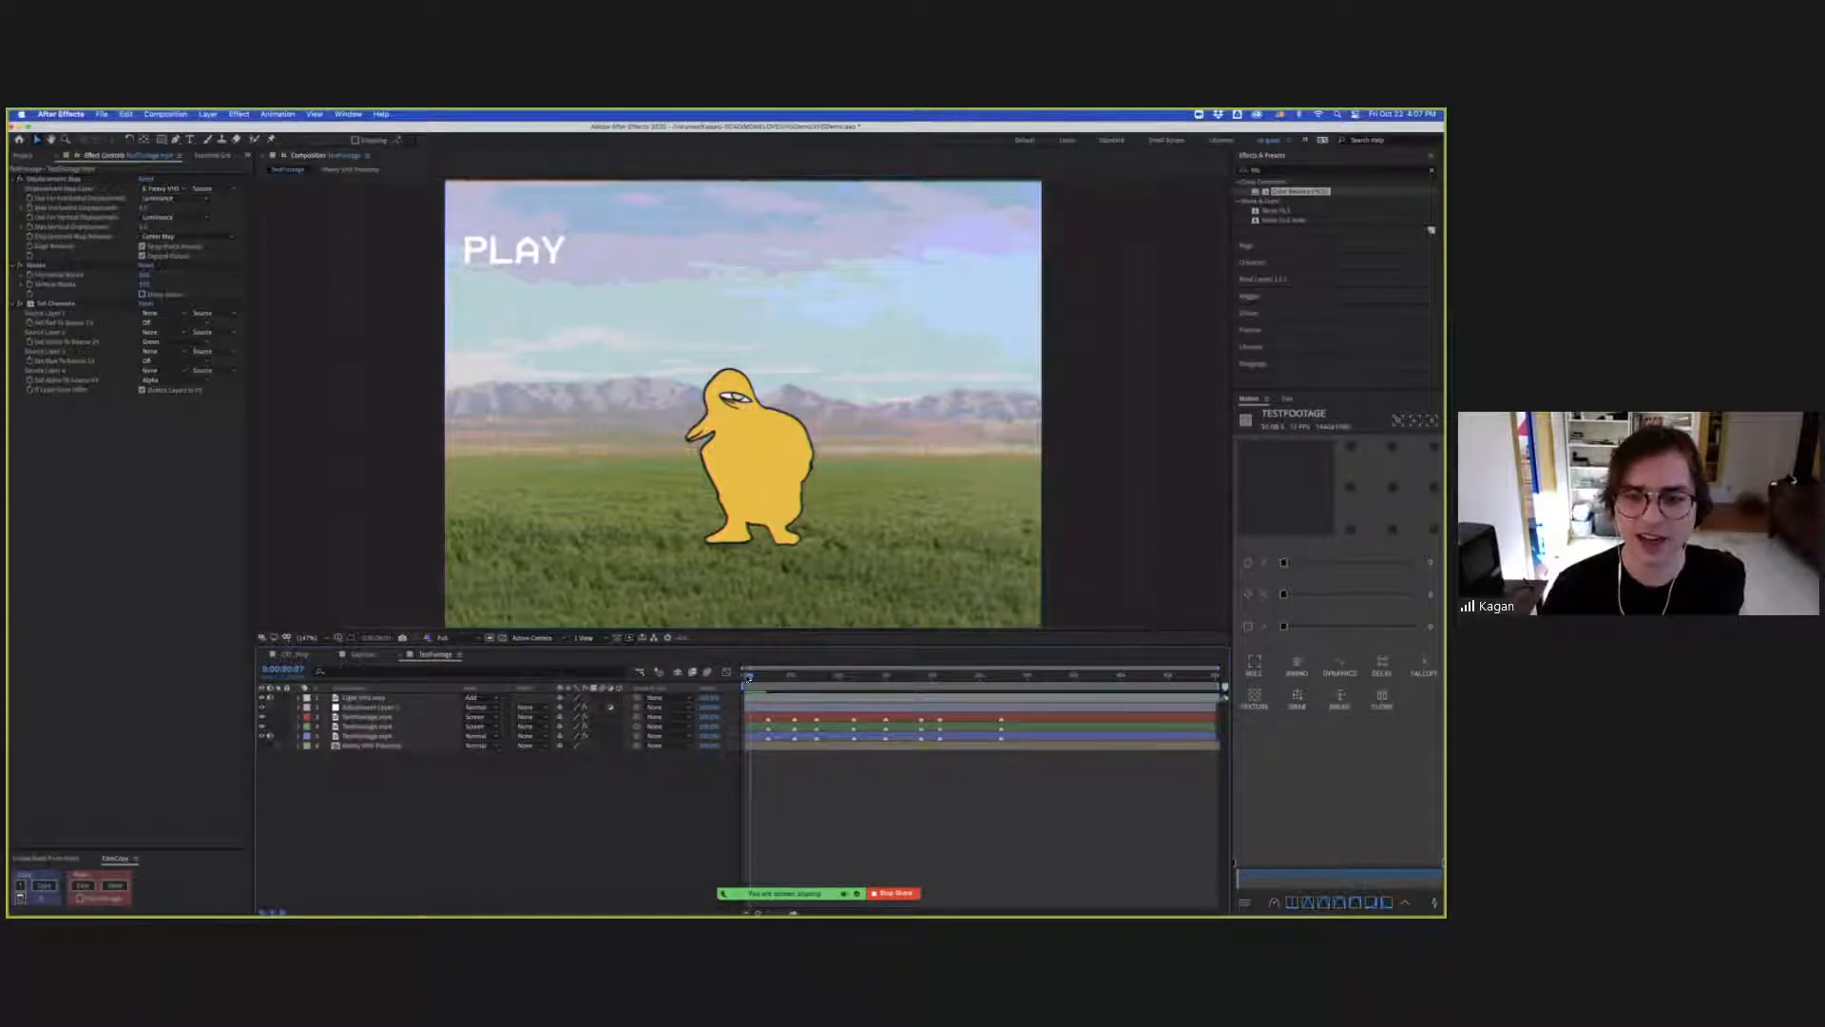
pyautogui.click(751, 677)
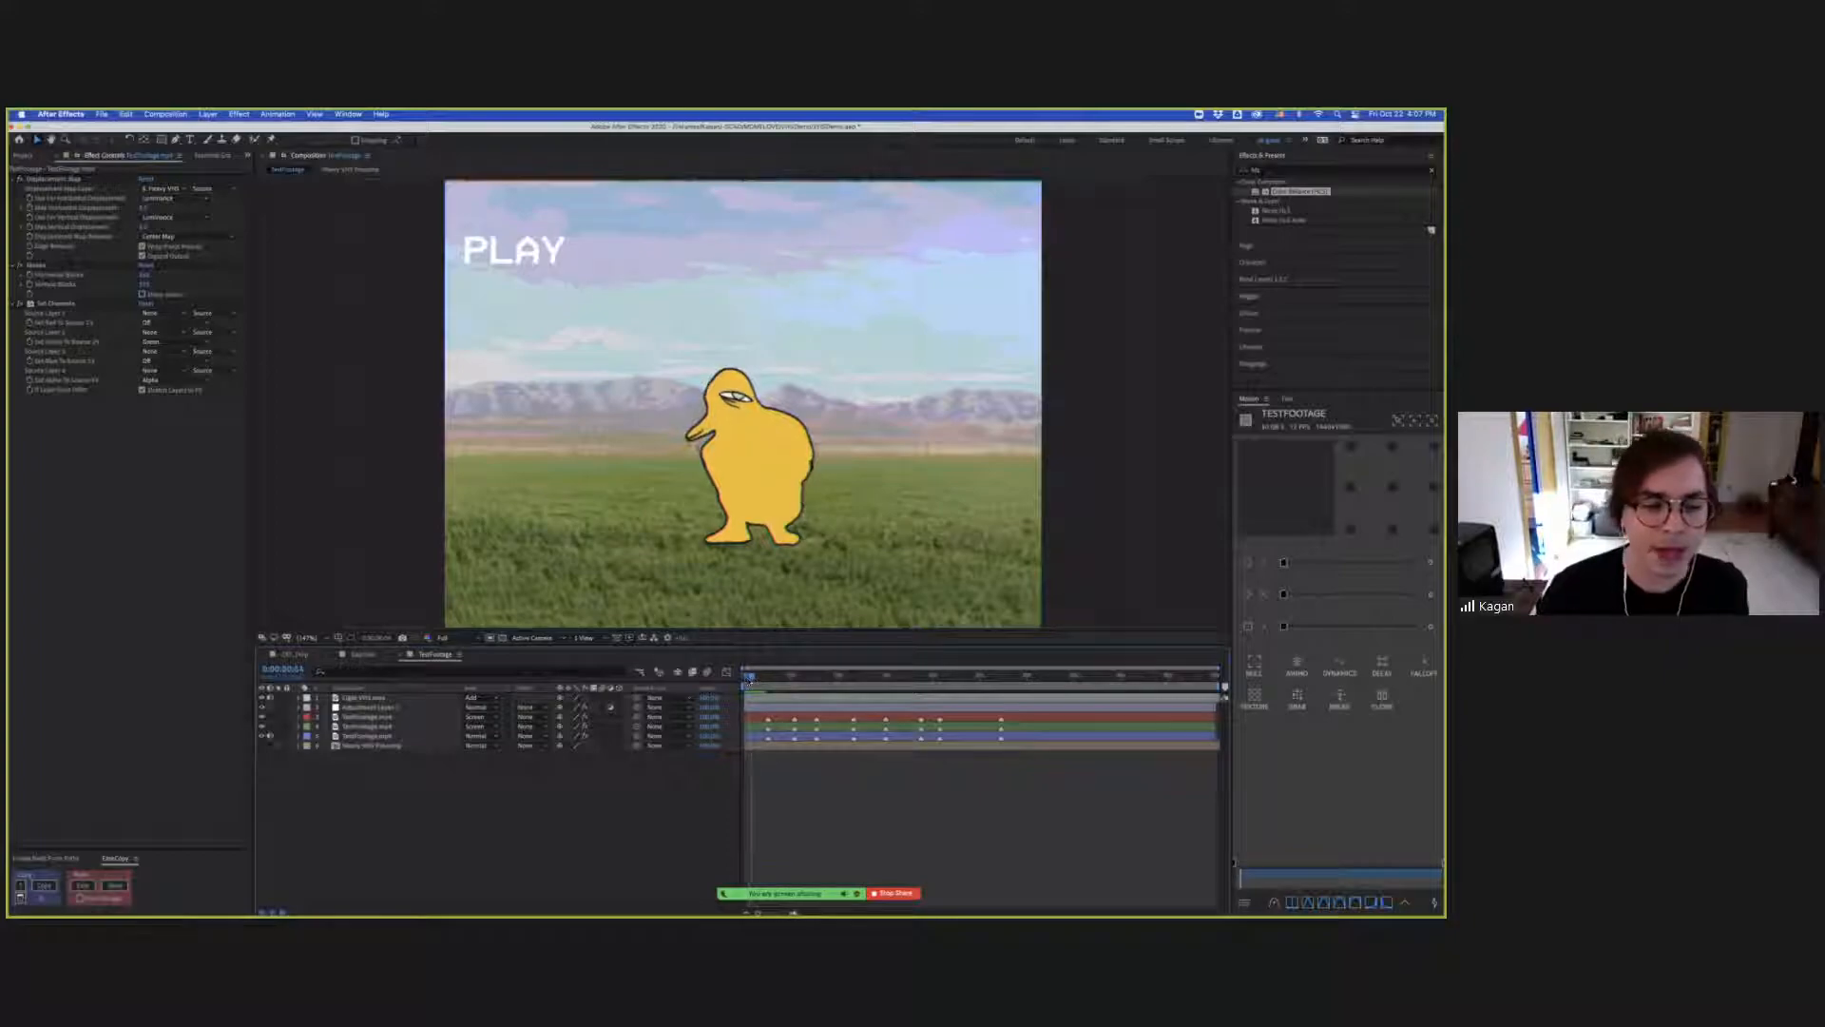
# Open the Heavy VHS Precomp from the bottom layer of the TestFootage composition and preview its glitch footage.
pyautogui.click(369, 746)
pyautogui.doubleClick(367, 746)
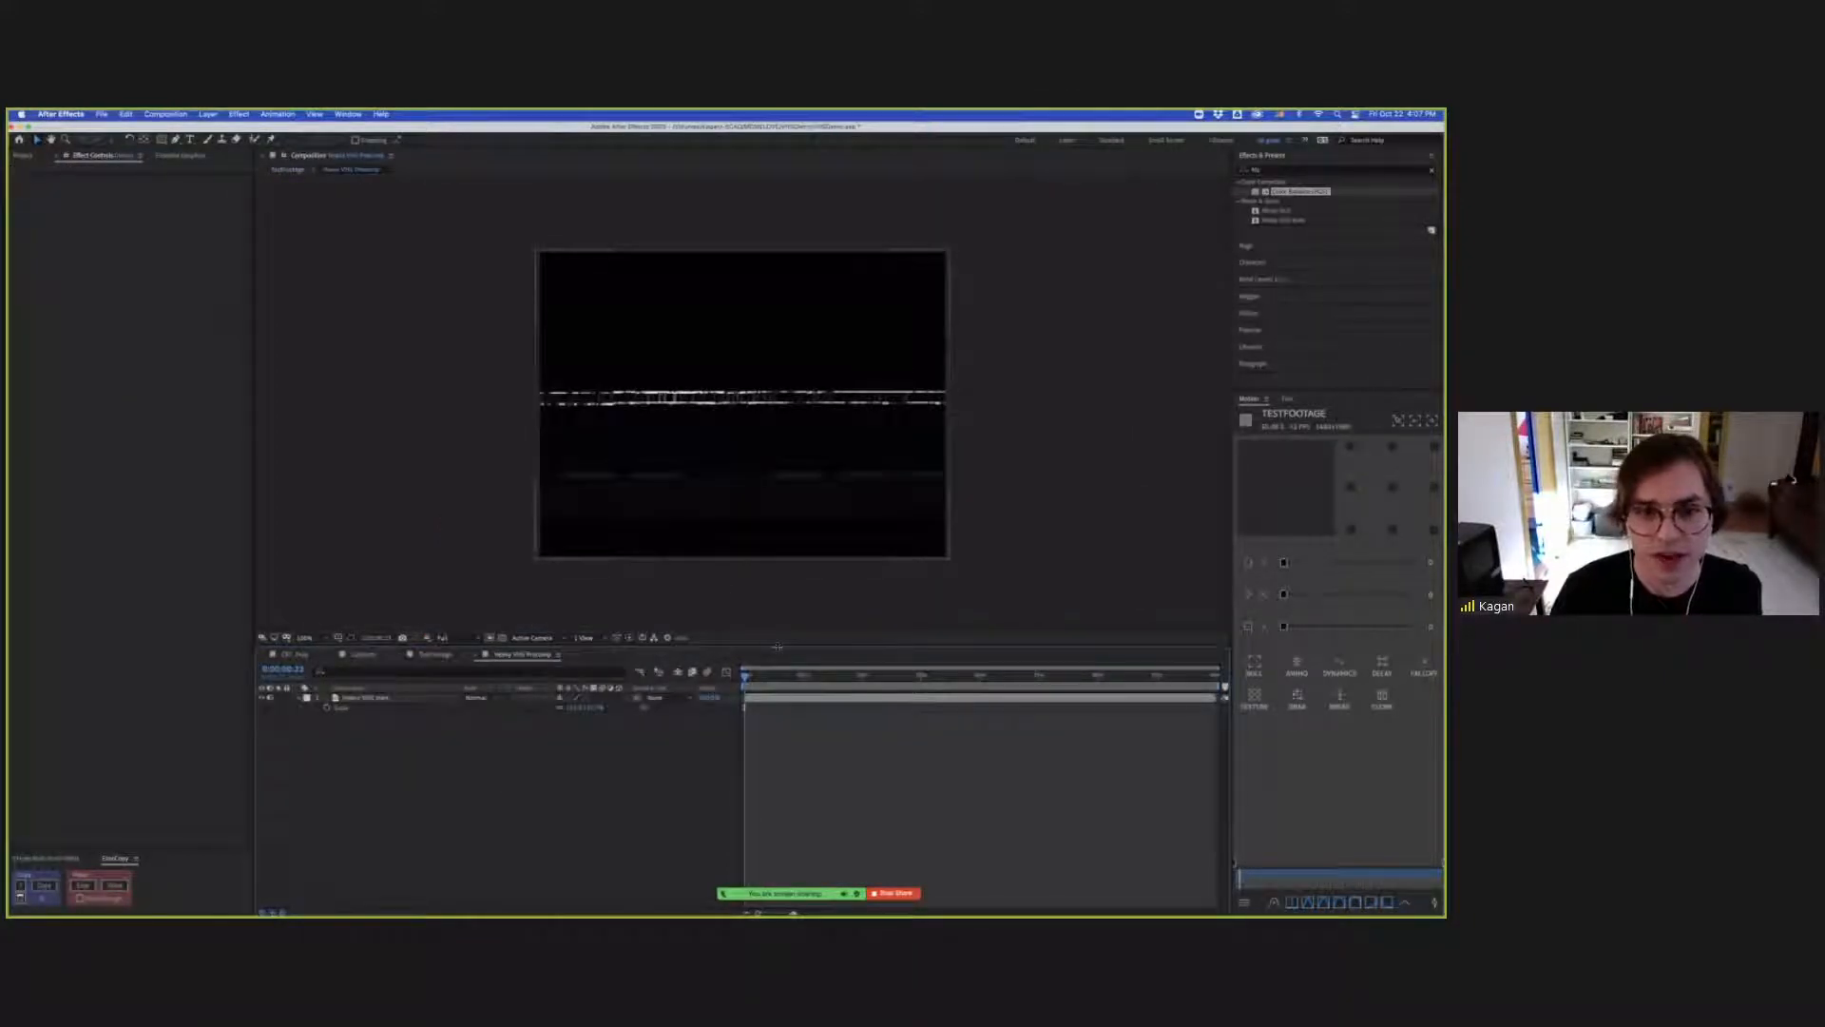
pyautogui.press('space')
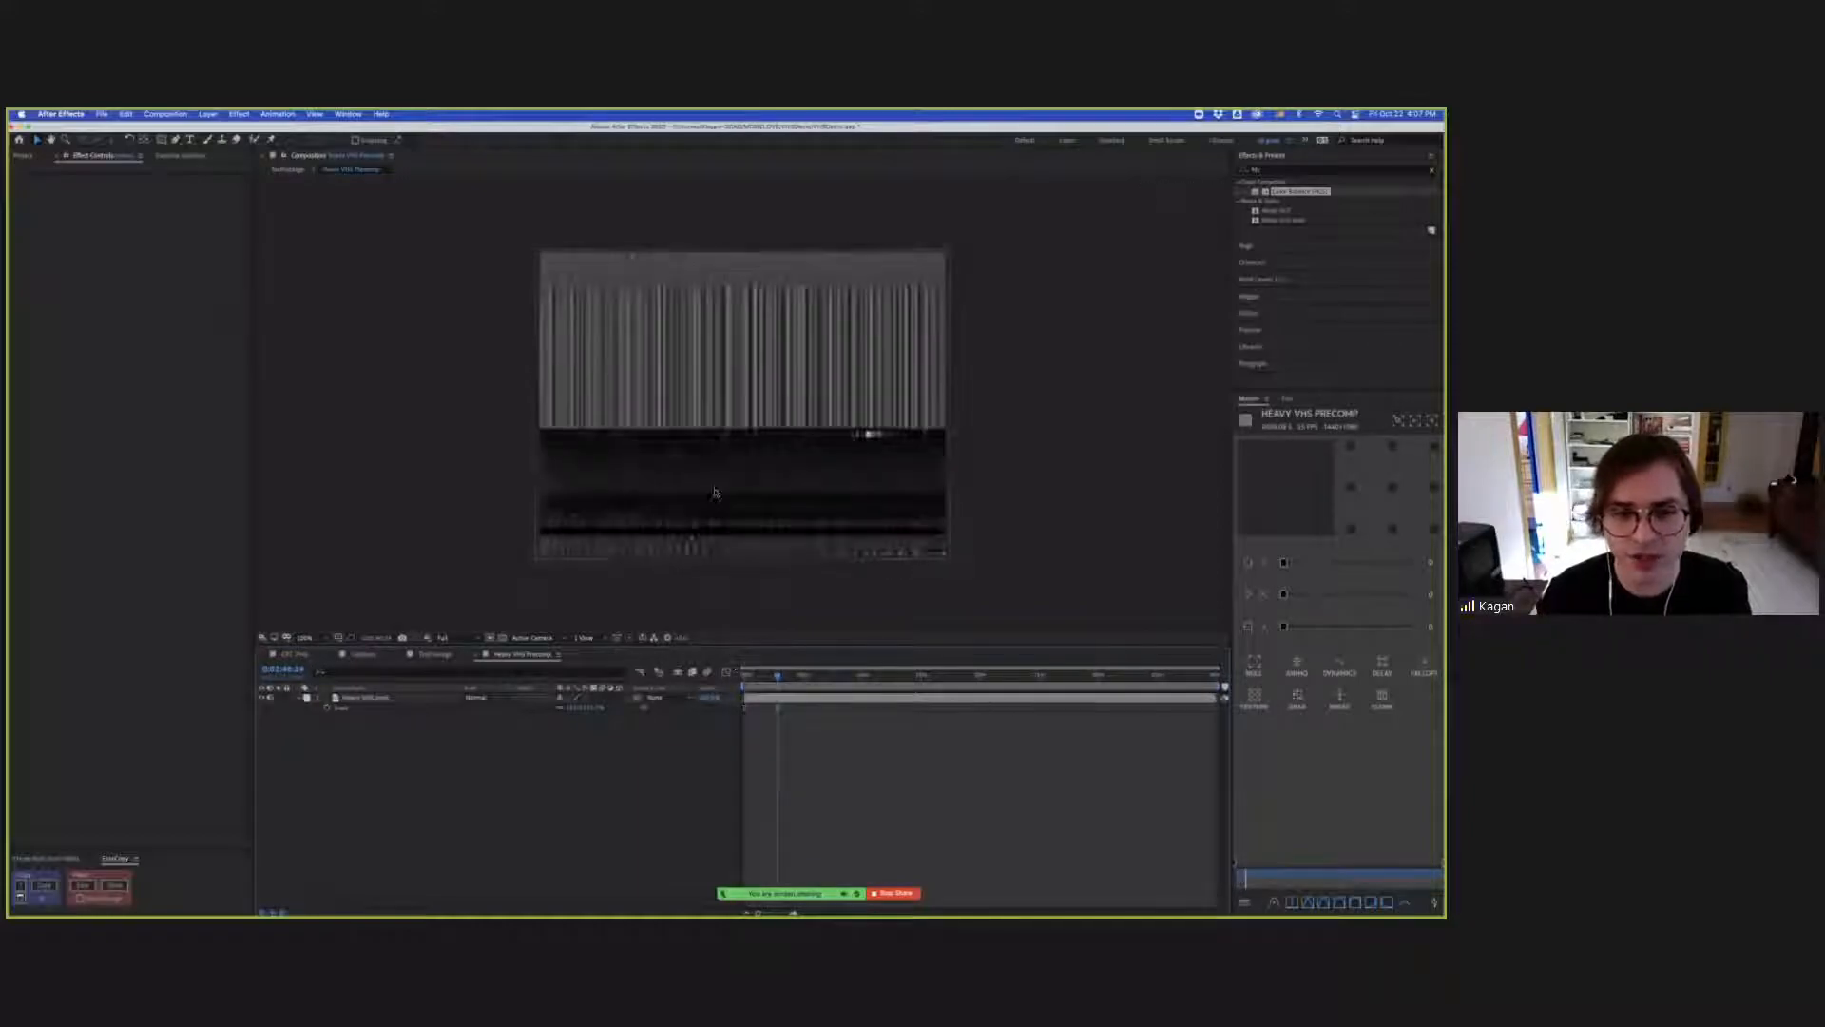
pyautogui.click(753, 677)
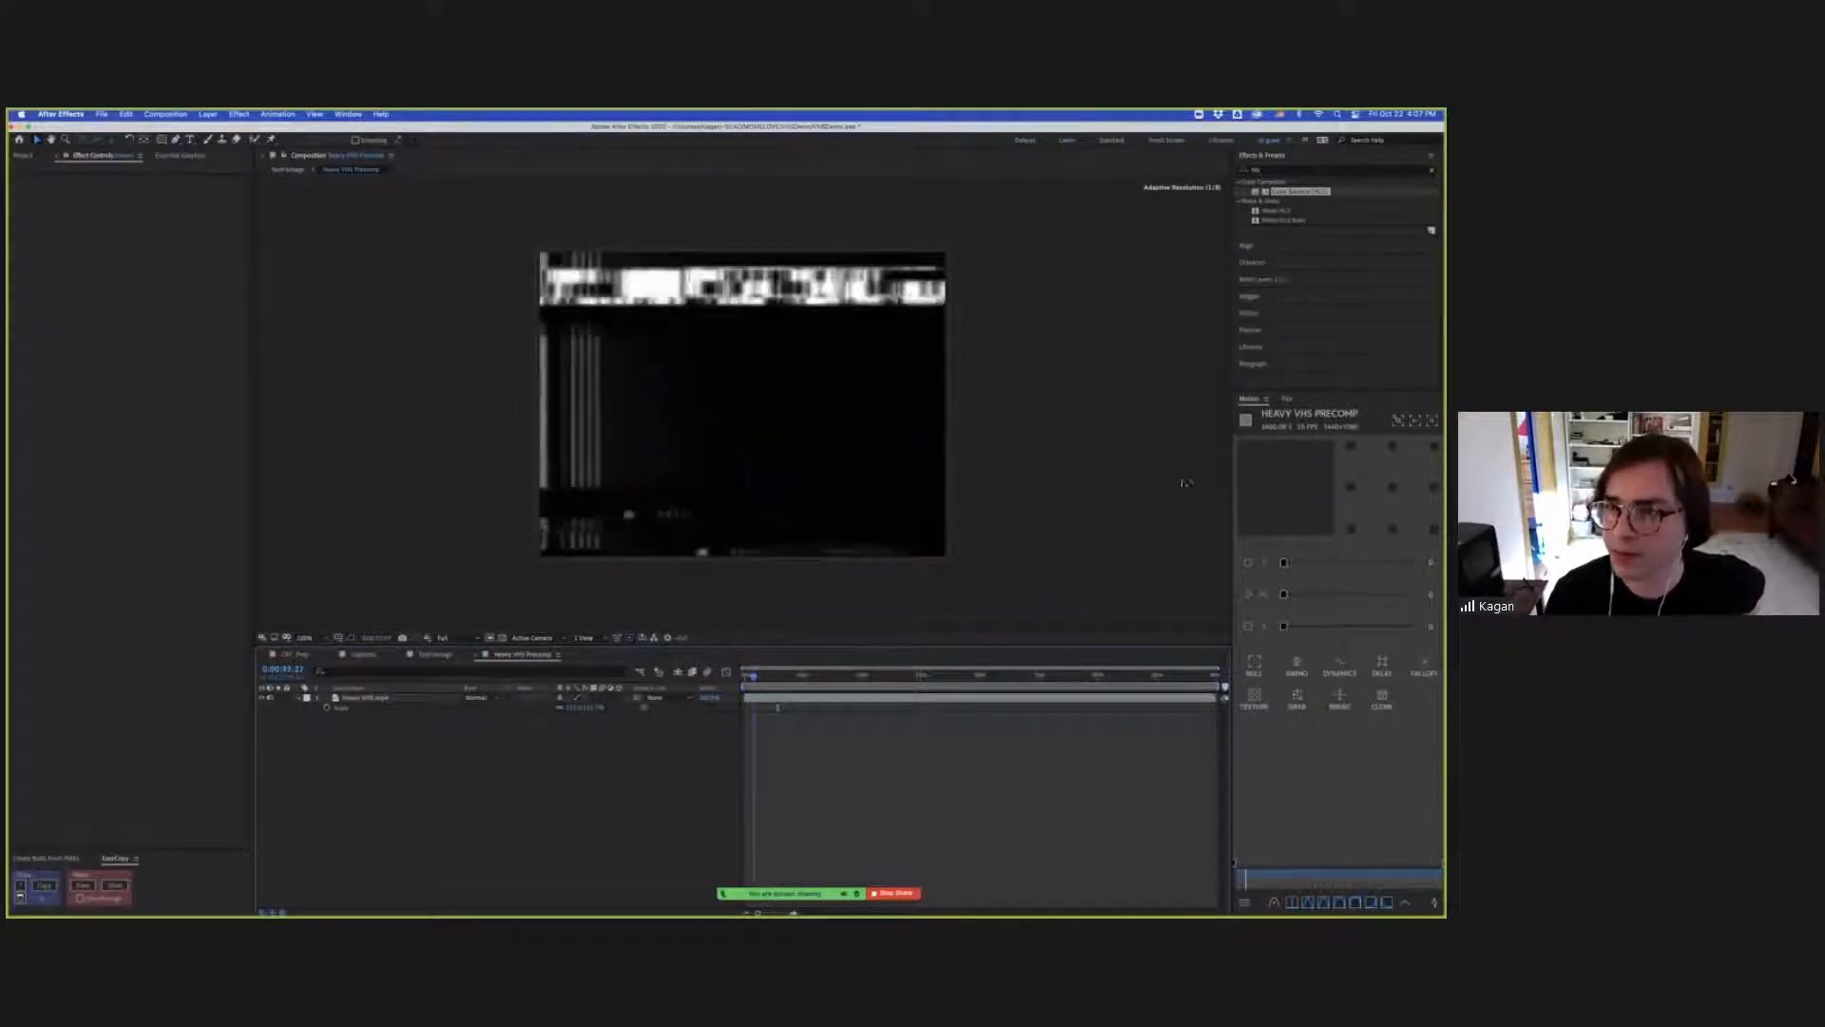
# Clear the effects search and examine an earlier frame of the Heavy VHS footage up close before returning to the TestFootage composition.
pyautogui.click(1432, 173)
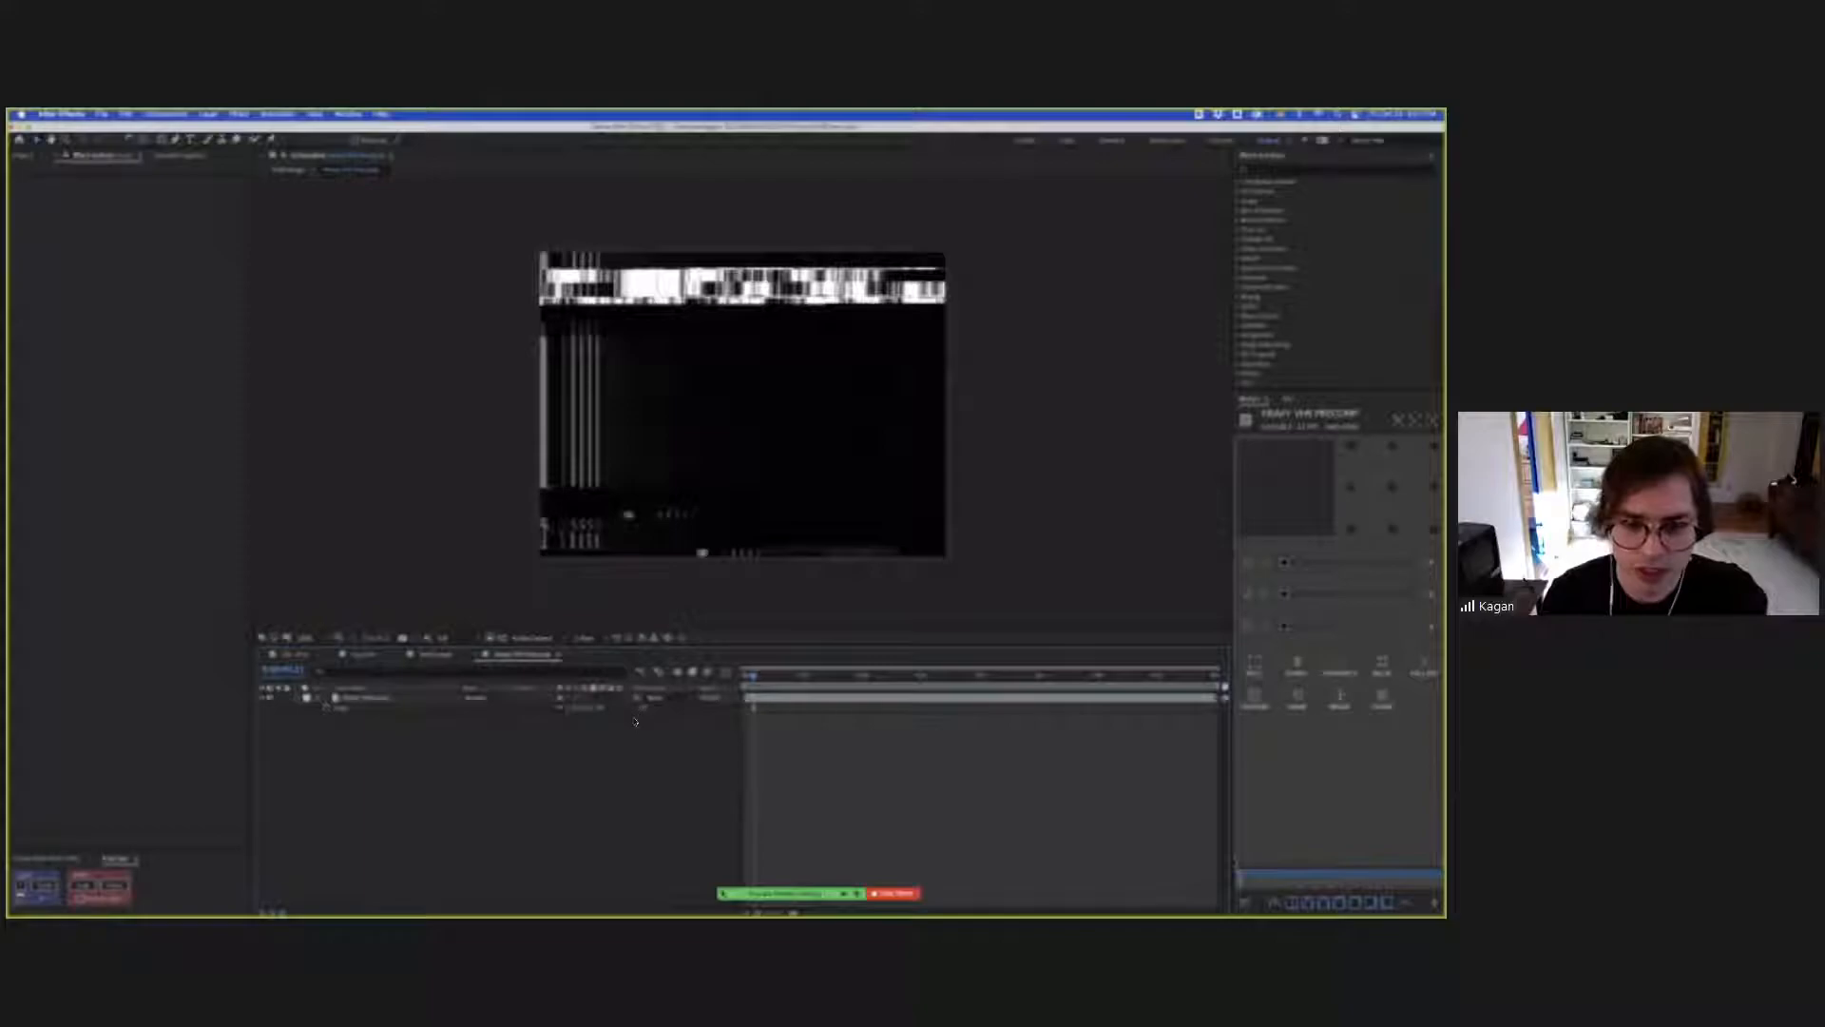
pyautogui.moveTo(752, 678); pyautogui.dragTo(749, 678)
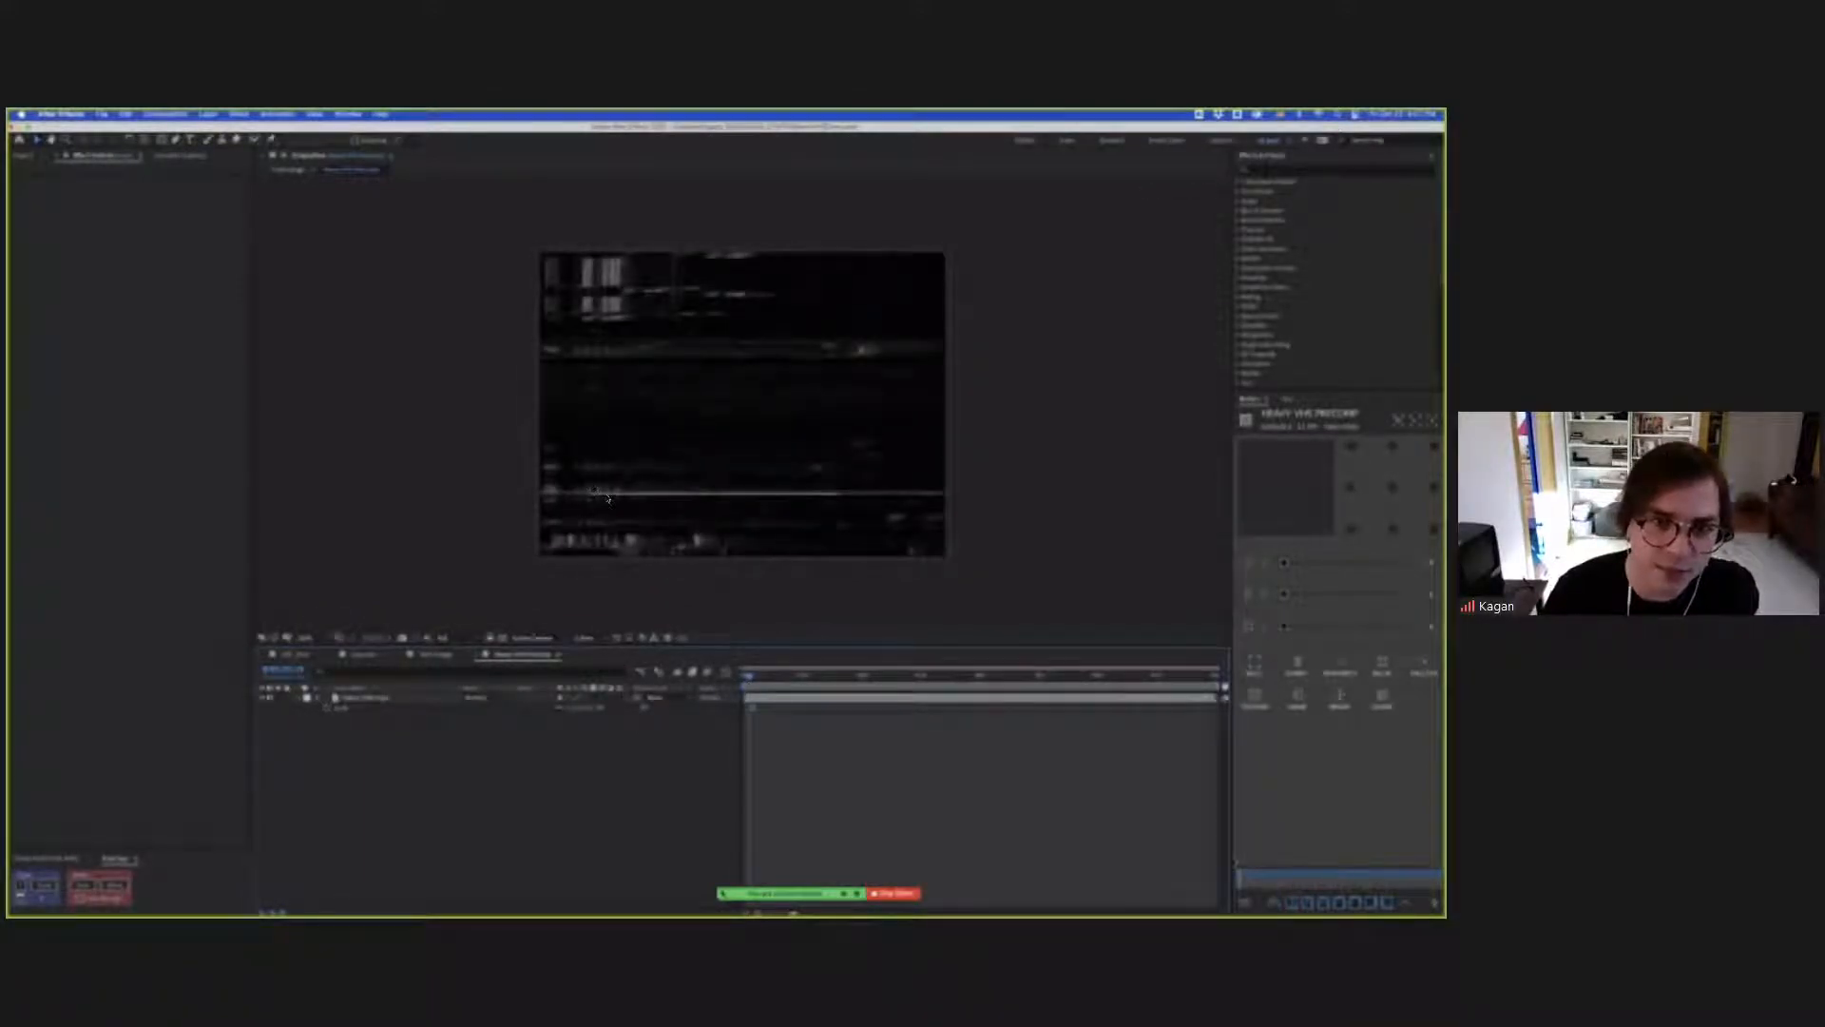
pyautogui.press('.')
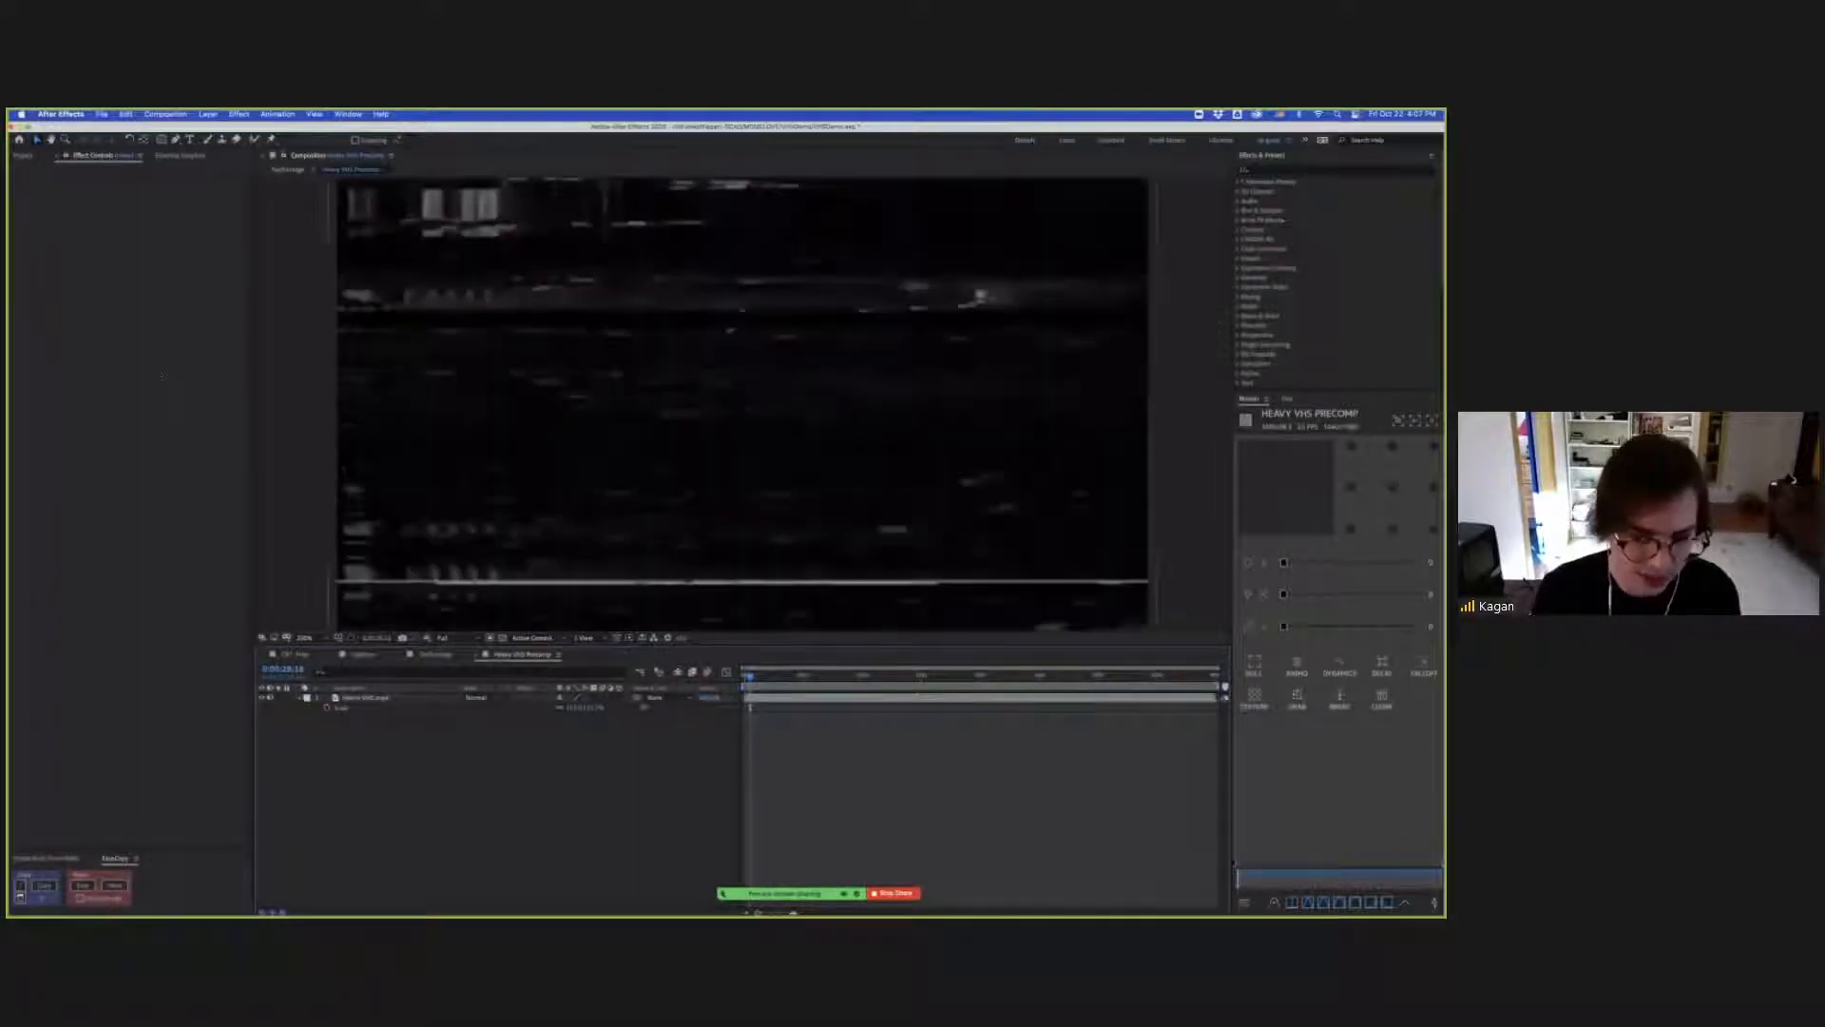
pyautogui.hotkey('shift', '/')
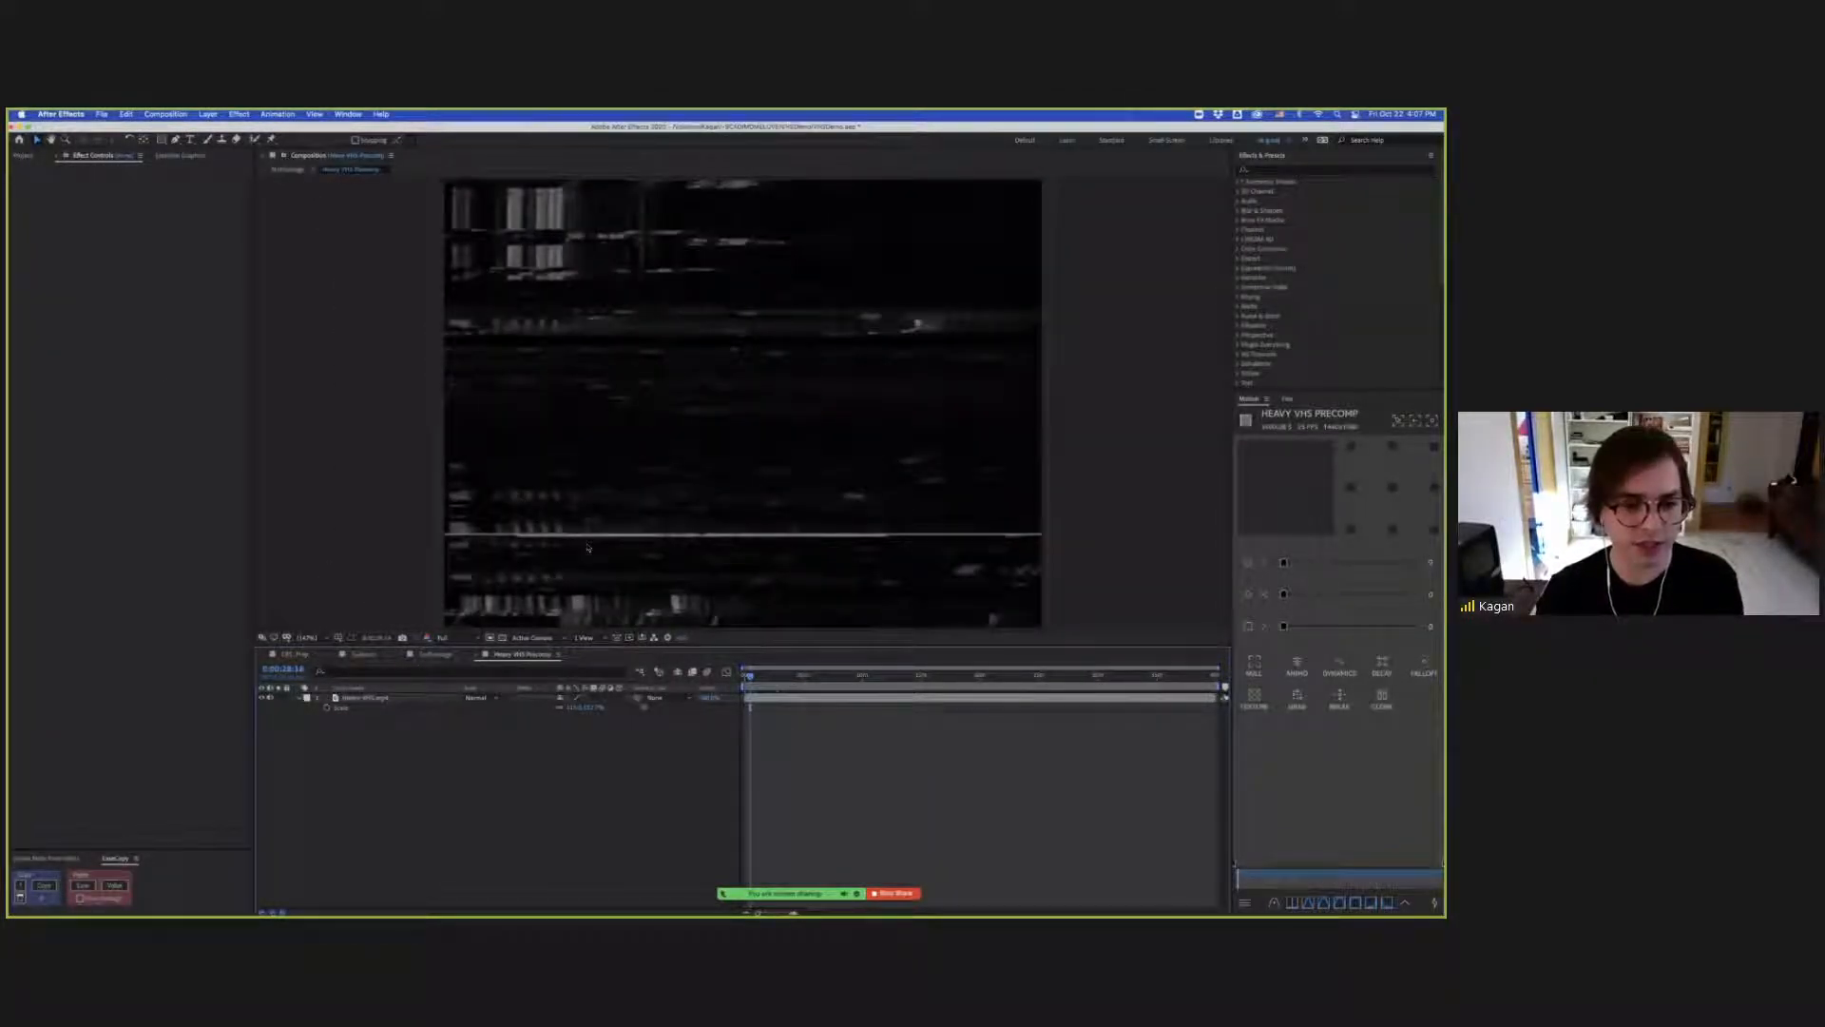
pyautogui.click(432, 655)
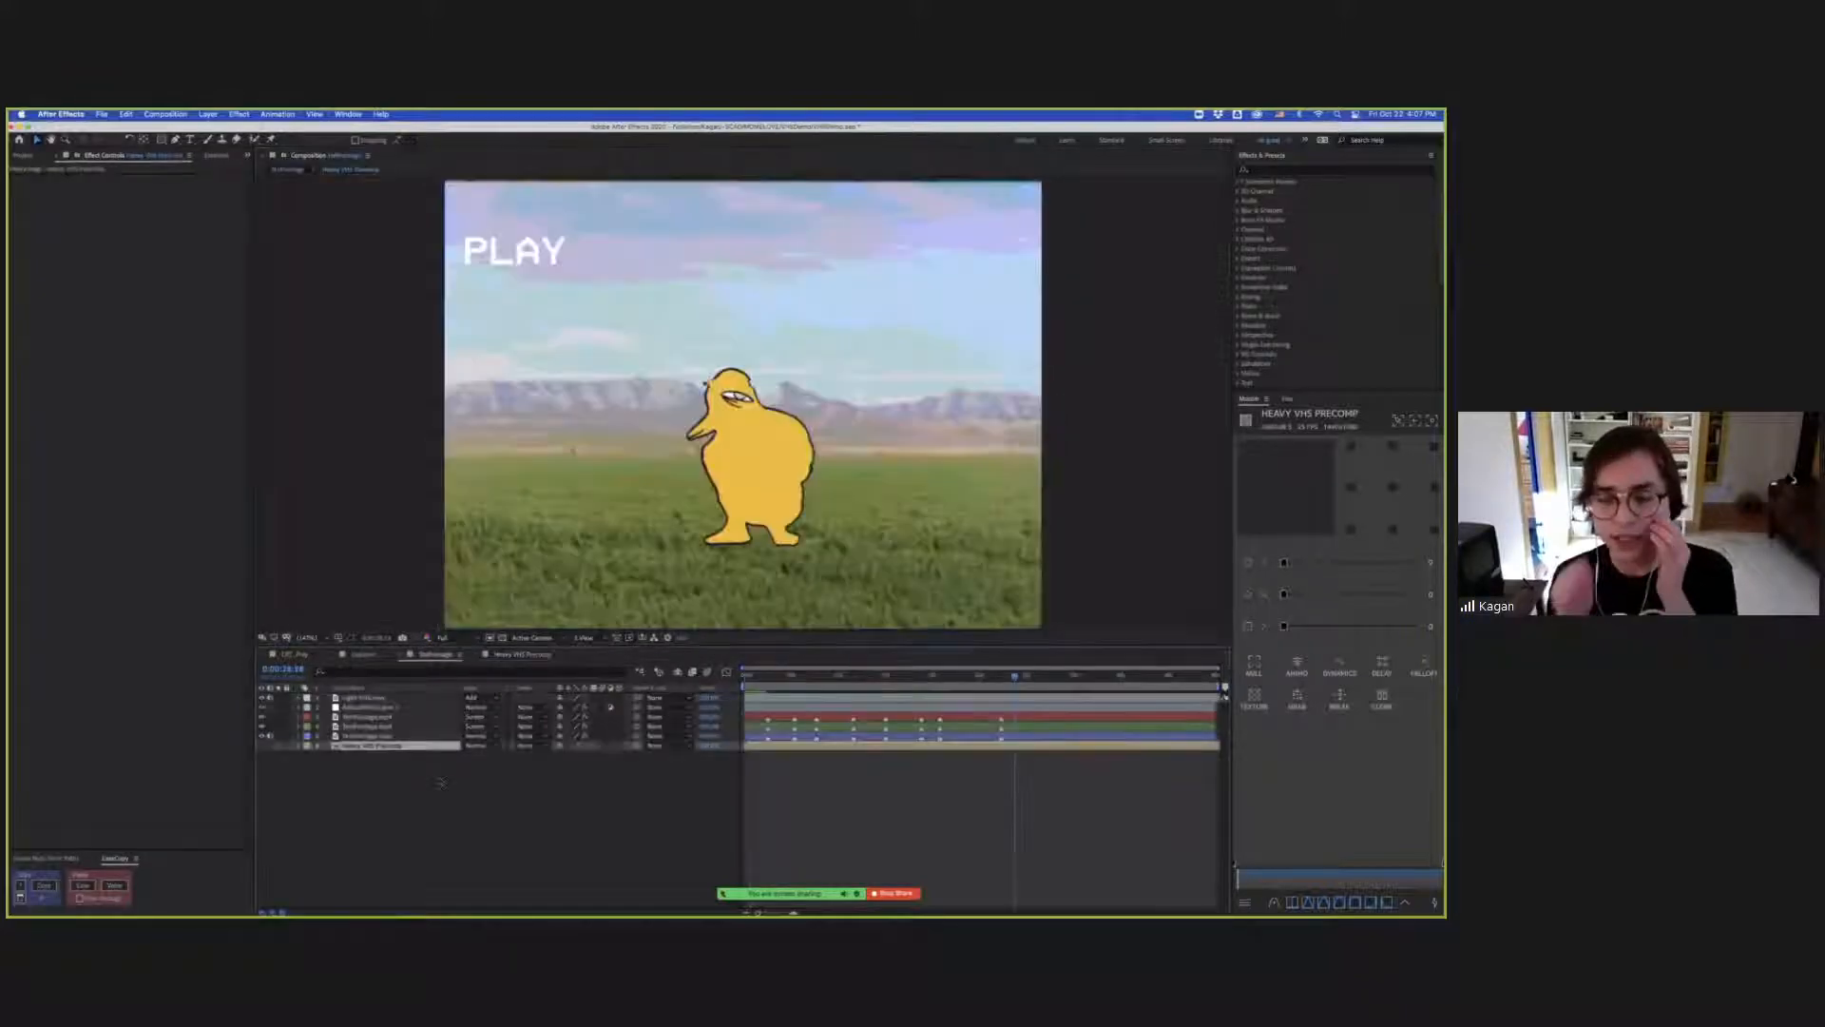